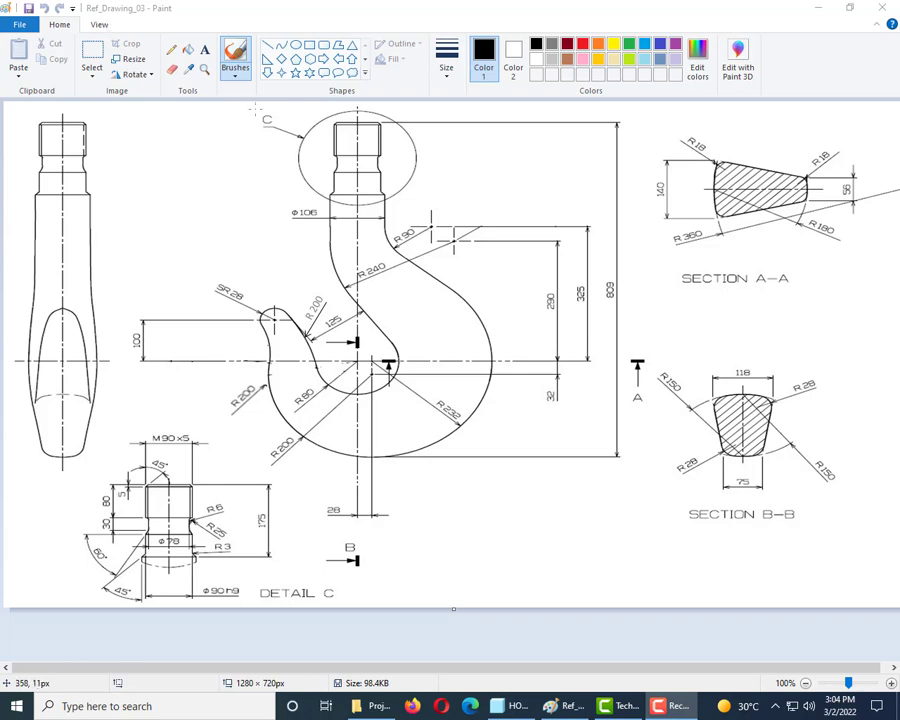
Outline the detail C callout letter on the hook drawing with a yellow rectangle and remove the outline again.
{"action": "left_click", "coordinate": [468, 79]}
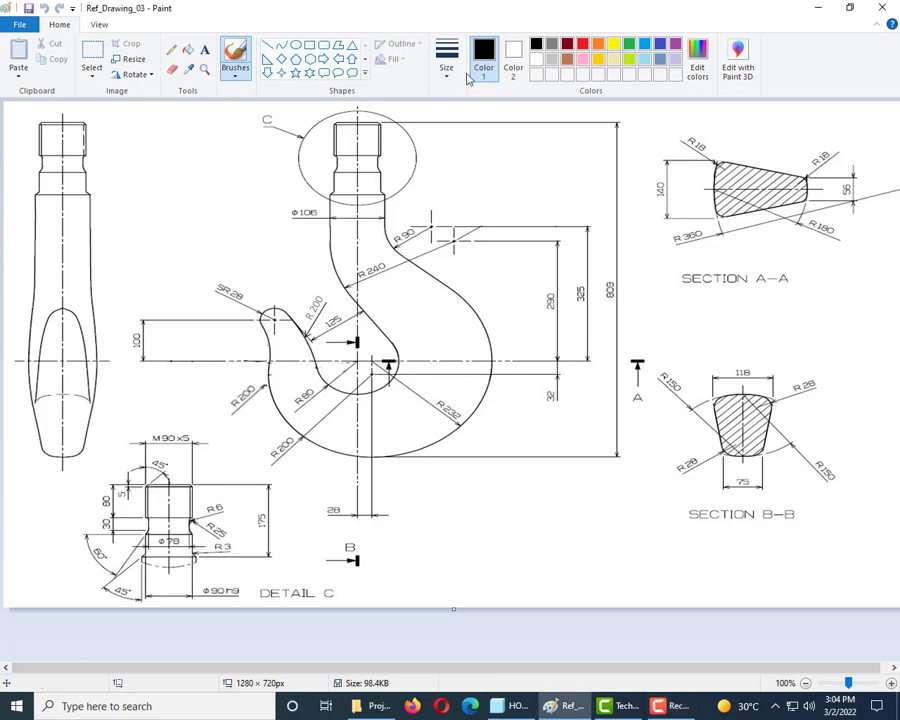
{"action": "left_click", "coordinate": [614, 51]}
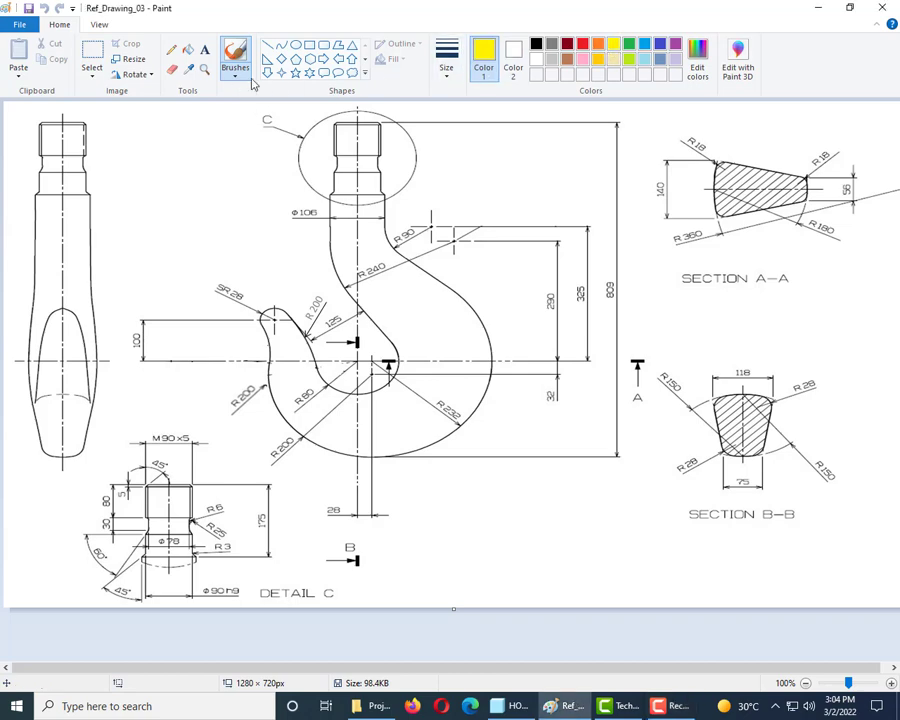
{"action": "left_click", "coordinate": [310, 44]}
{"action": "left_click_drag", "start_coordinate": [257, 108], "coordinate": [282, 133]}
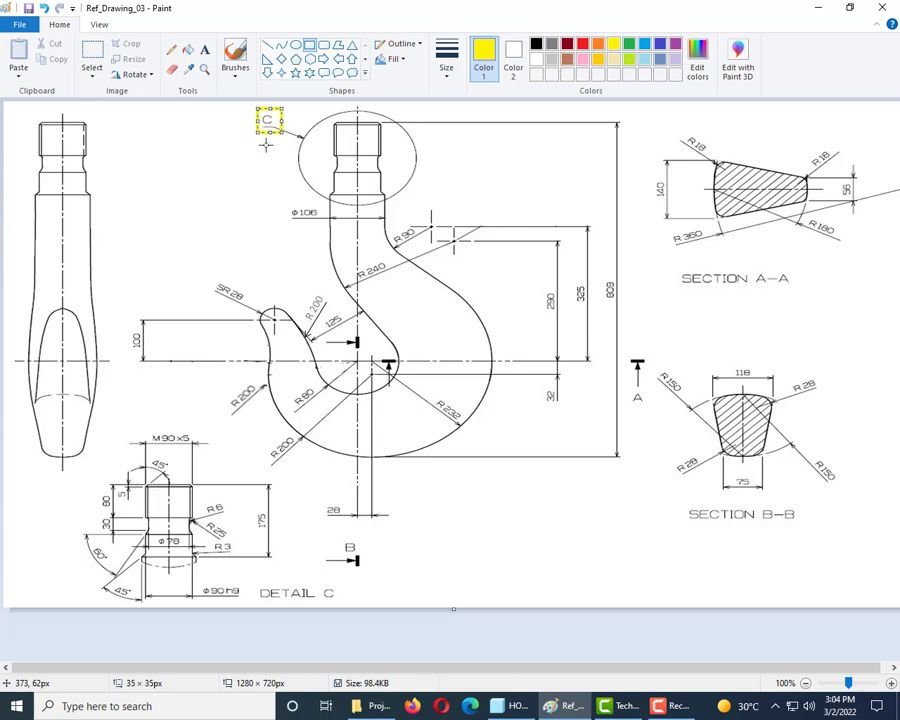
{"action": "left_click", "coordinate": [376, 310]}
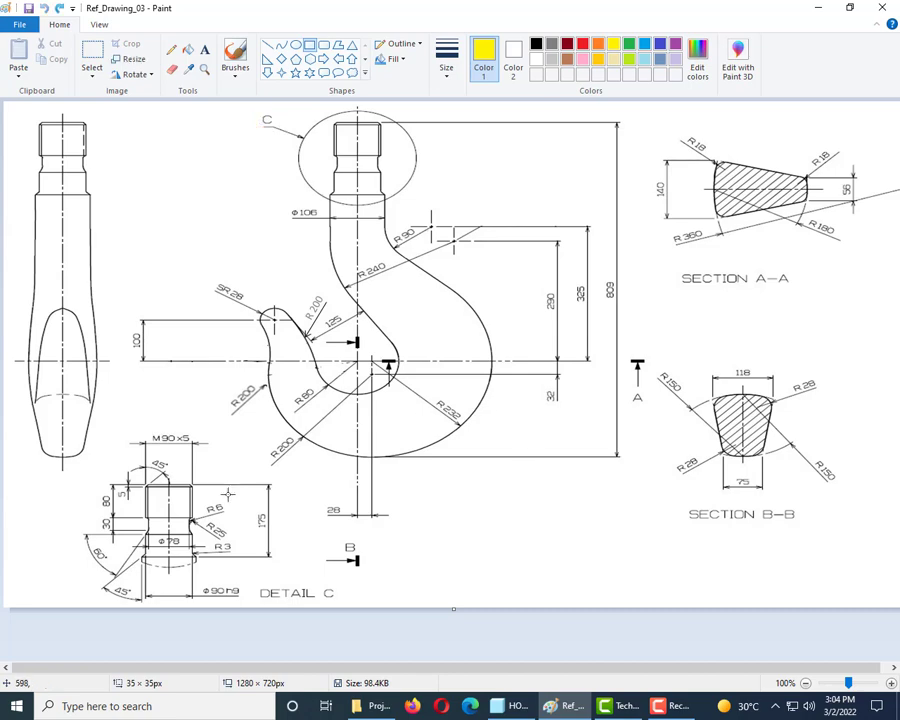
Outline the whole Detail C view on the reference drawing with a yellow rectangle and undo it.
{"action": "left_click", "coordinate": [513, 706]}
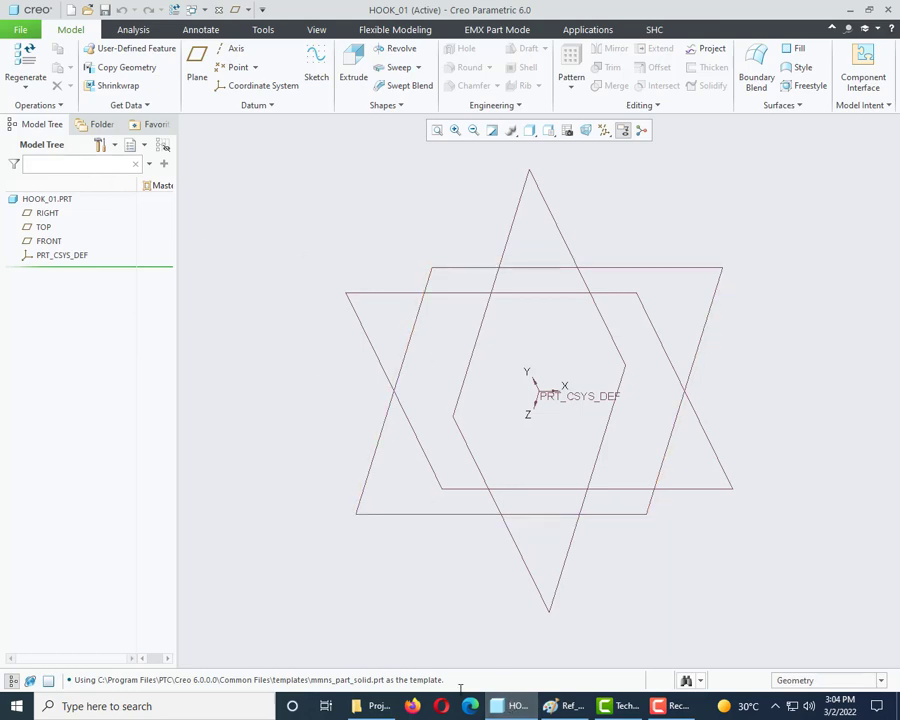
{"action": "left_click", "coordinate": [565, 706]}
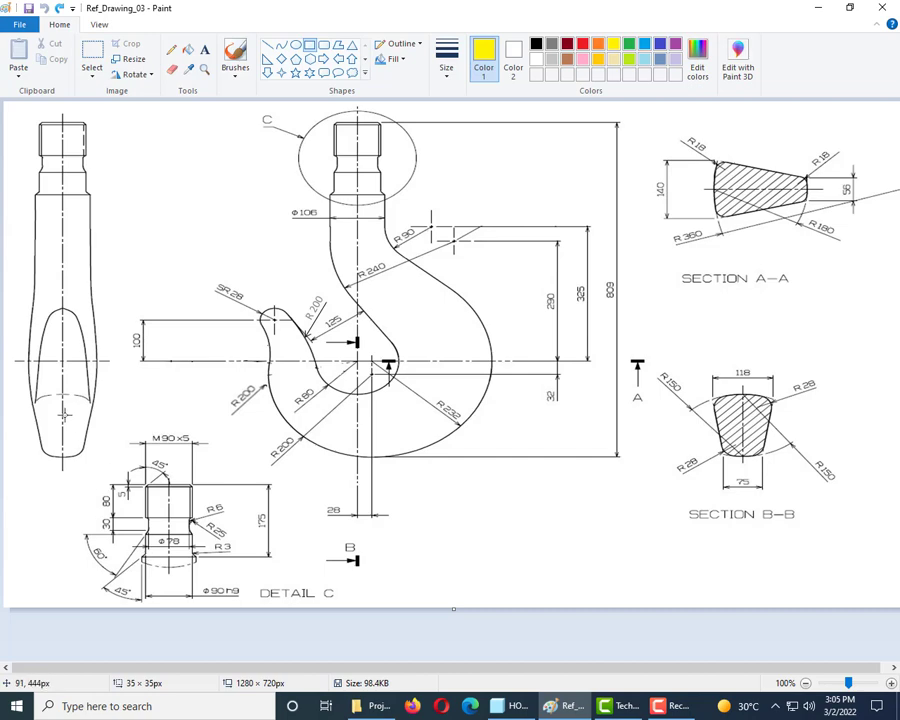
{"action": "mouse_move", "coordinate": [61, 419]}
{"action": "left_mouse_down"}
{"action": "mouse_move", "coordinate": [205, 594]}
{"action": "mouse_move", "coordinate": [345, 603]}
{"action": "left_mouse_up"}
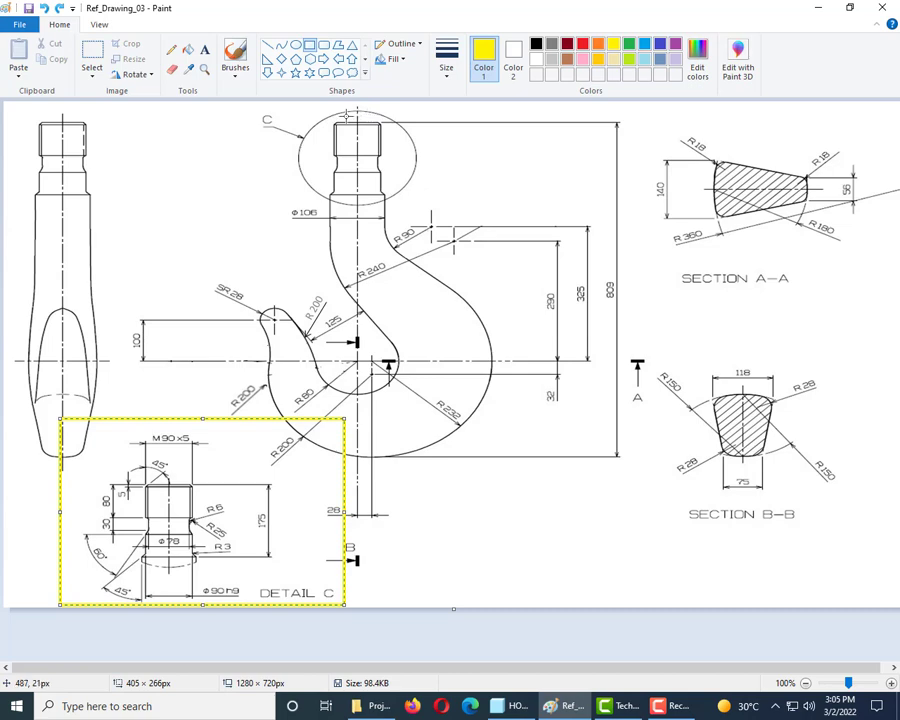
{"action": "key", "text": "ctrl+z"}
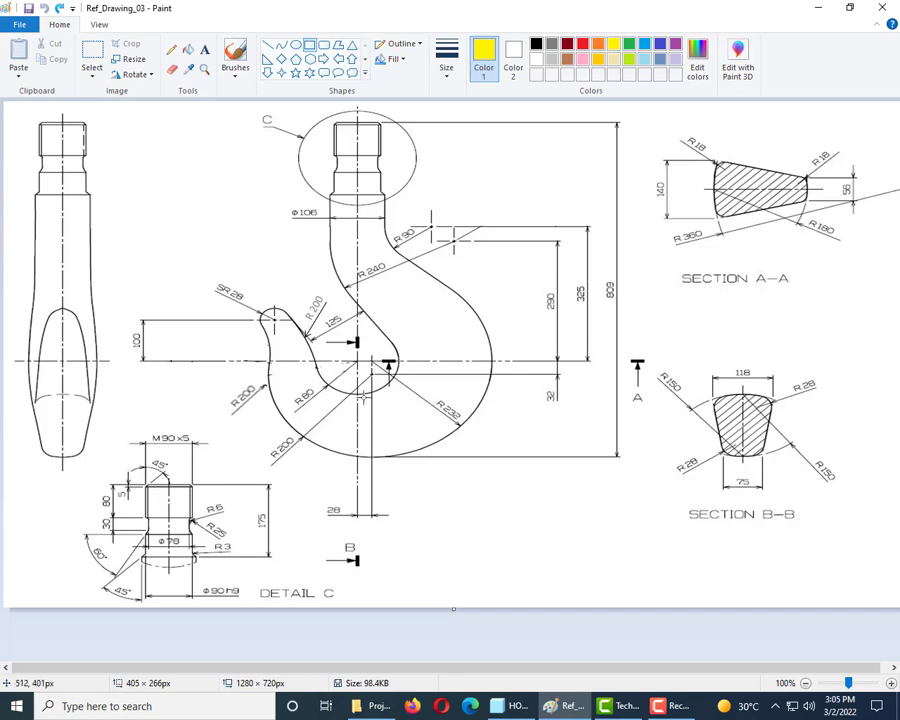
Mark the B-B cut through the hook's lower bend and the Section B-B view with yellow rectangles, removing the view's outline again.
{"action": "left_click_drag", "start_coordinate": [360, 393], "coordinate": [354, 466]}
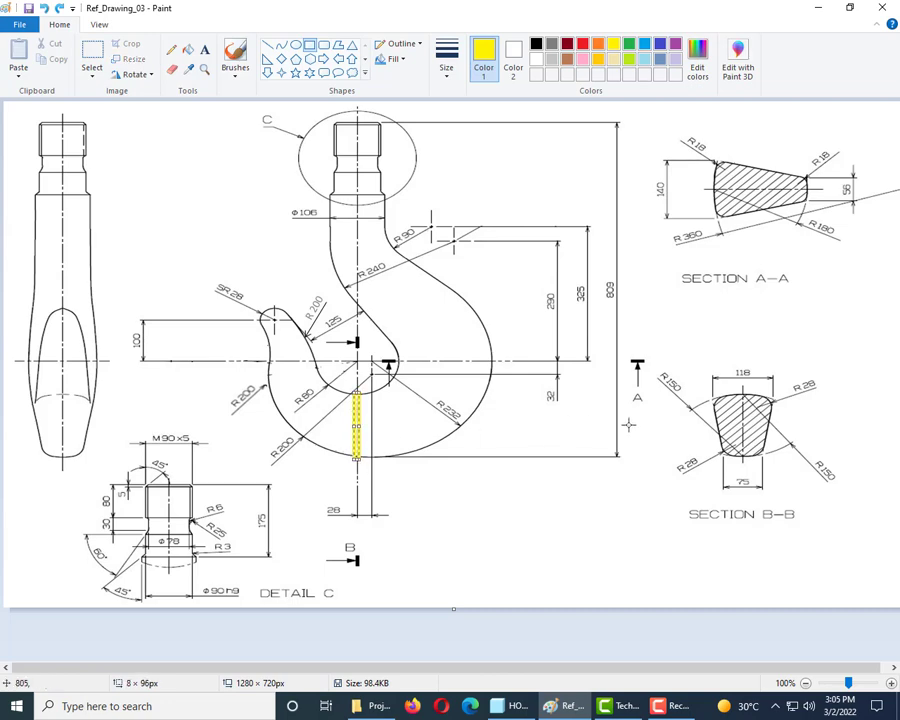
{"action": "mouse_move", "coordinate": [880, 343]}
{"action": "left_mouse_down"}
{"action": "mouse_move", "coordinate": [804, 410]}
{"action": "mouse_move", "coordinate": [619, 541]}
{"action": "mouse_move", "coordinate": [627, 552]}
{"action": "left_mouse_up"}
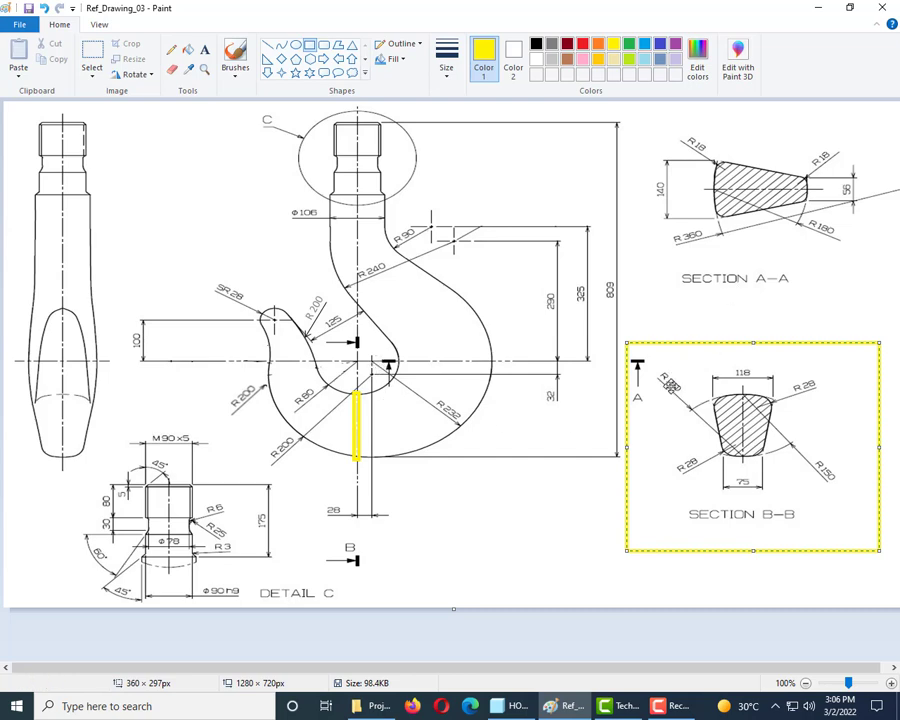
{"action": "left_click", "coordinate": [555, 348]}
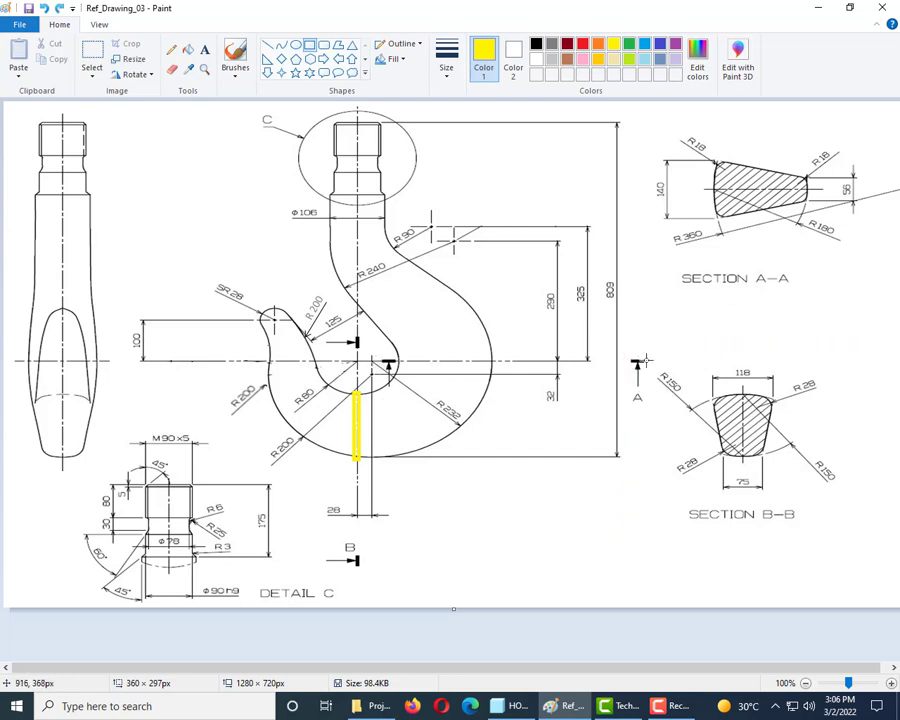
Mark the A-A cut line and the Section A-A view with yellow rectangles and undo all remaining highlights on the drawing.
{"action": "left_click_drag", "start_coordinate": [643, 358], "coordinate": [591, 364]}
{"action": "key", "text": "ctrl+z"}
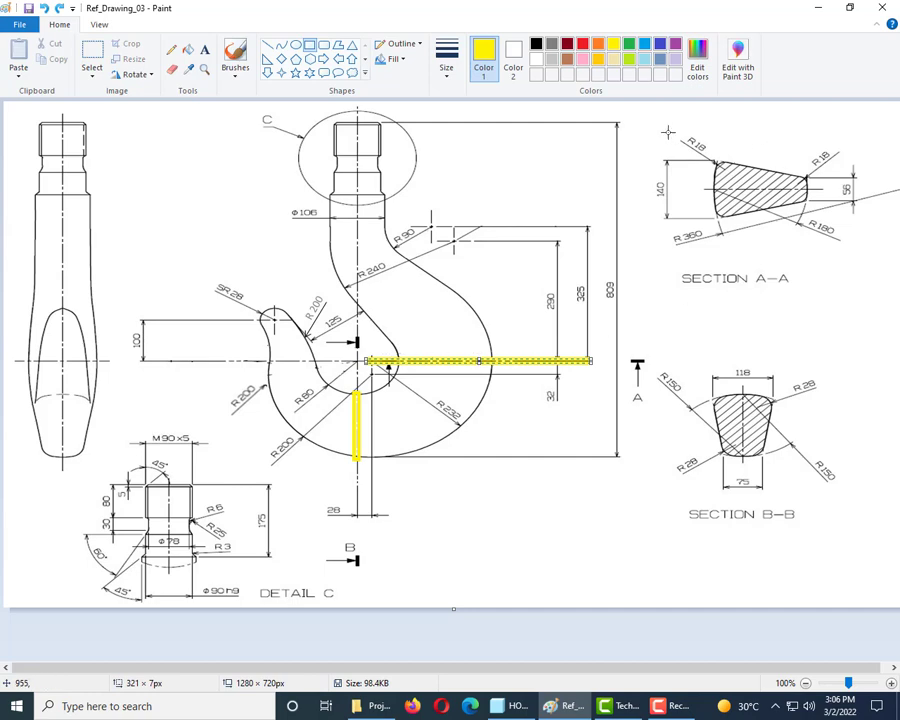
{"action": "left_click_drag", "start_coordinate": [630, 125], "coordinate": [883, 280]}
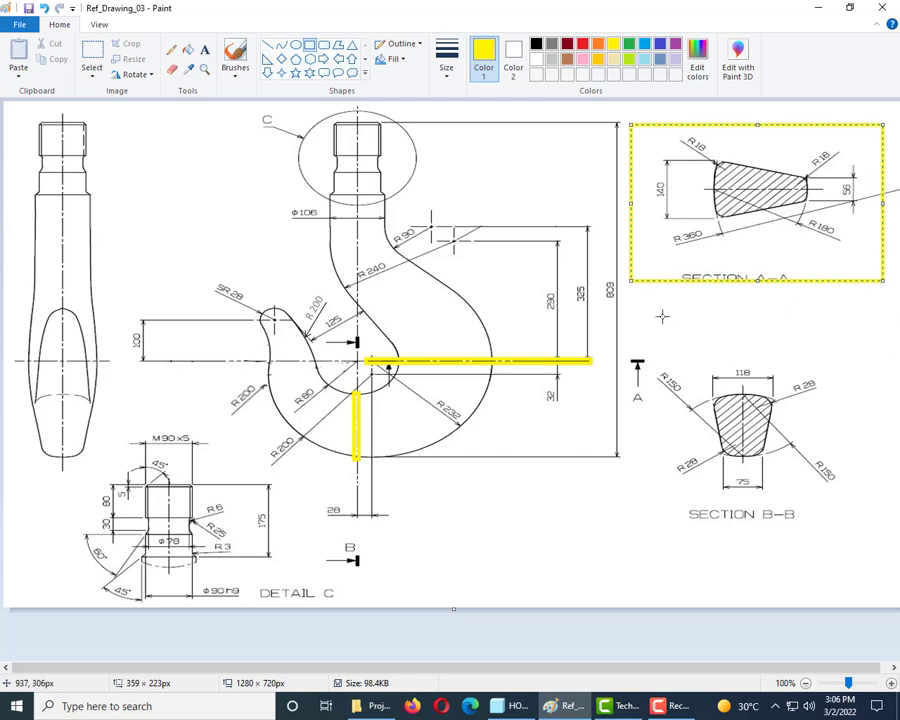
{"action": "scroll", "coordinate": [660, 314], "scroll_direction": "down", "scroll_amount": 1, "text": "ctrl"}
{"action": "scroll", "coordinate": [329, 105], "scroll_direction": "up", "scroll_amount": 1, "text": "ctrl"}
{"action": "key", "text": "ctrl+z"}
{"action": "key", "text": "ctrl+z"}
{"action": "key", "text": "ctrl+z"}
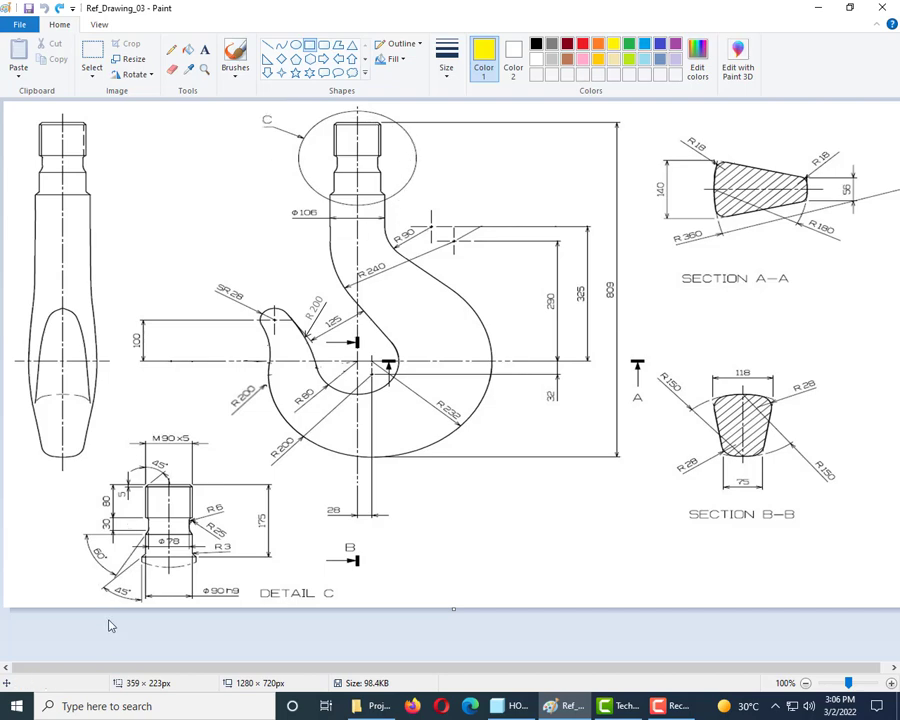
Enlarge Detail C to 200%, outline its M90x5 thread callout with a yellow rectangle and undo it.
{"action": "scroll", "coordinate": [110, 621], "scroll_direction": "up", "scroll_amount": 1, "text": "ctrl"}
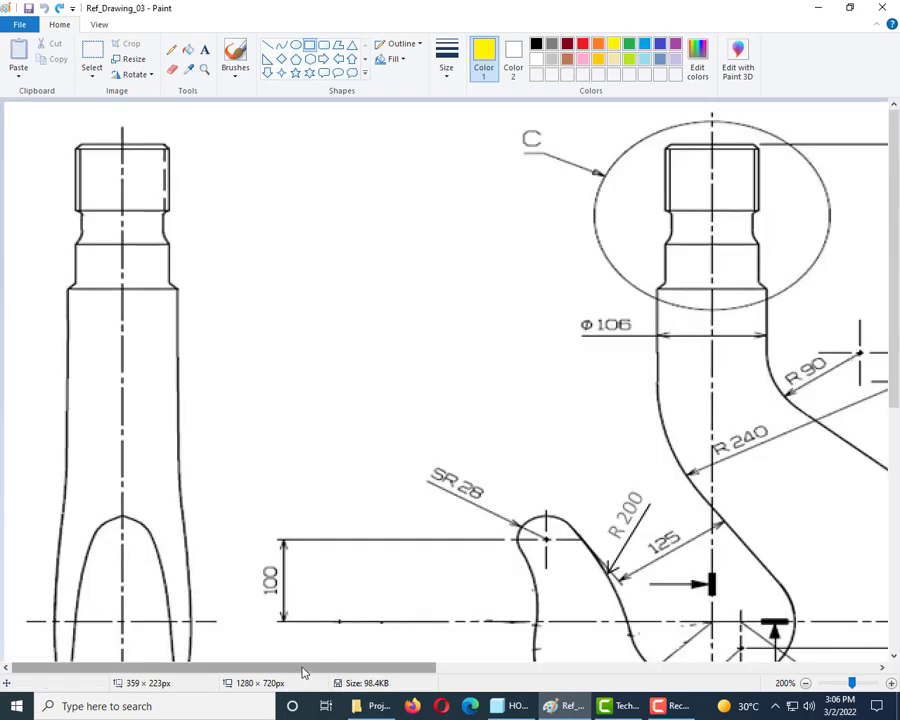
{"action": "scroll", "coordinate": [267, 538], "scroll_direction": "down", "scroll_amount": 5}
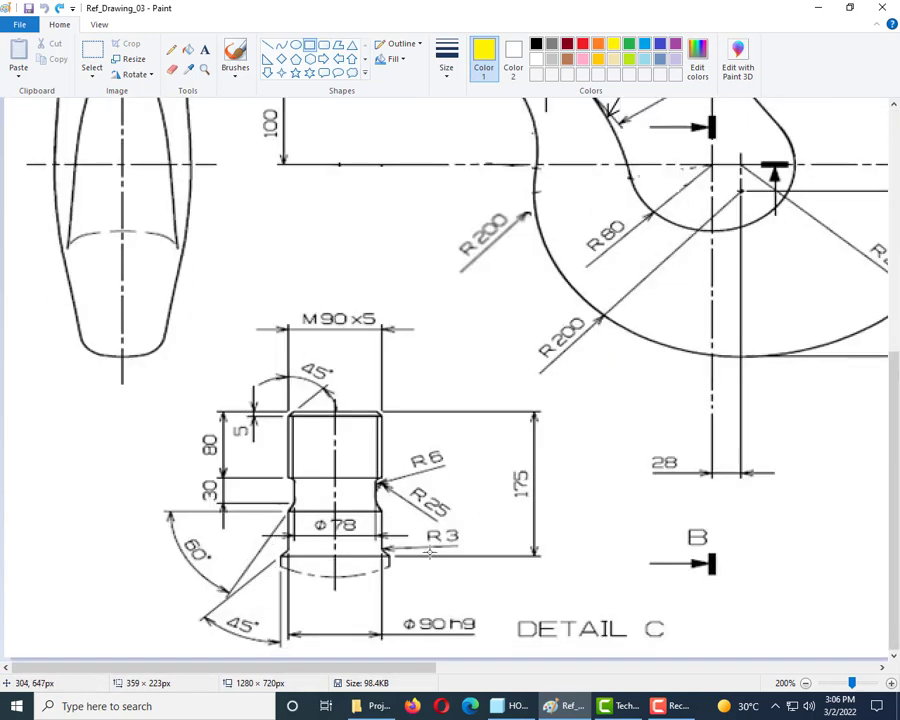
{"action": "left_click_drag", "start_coordinate": [296, 306], "coordinate": [392, 332]}
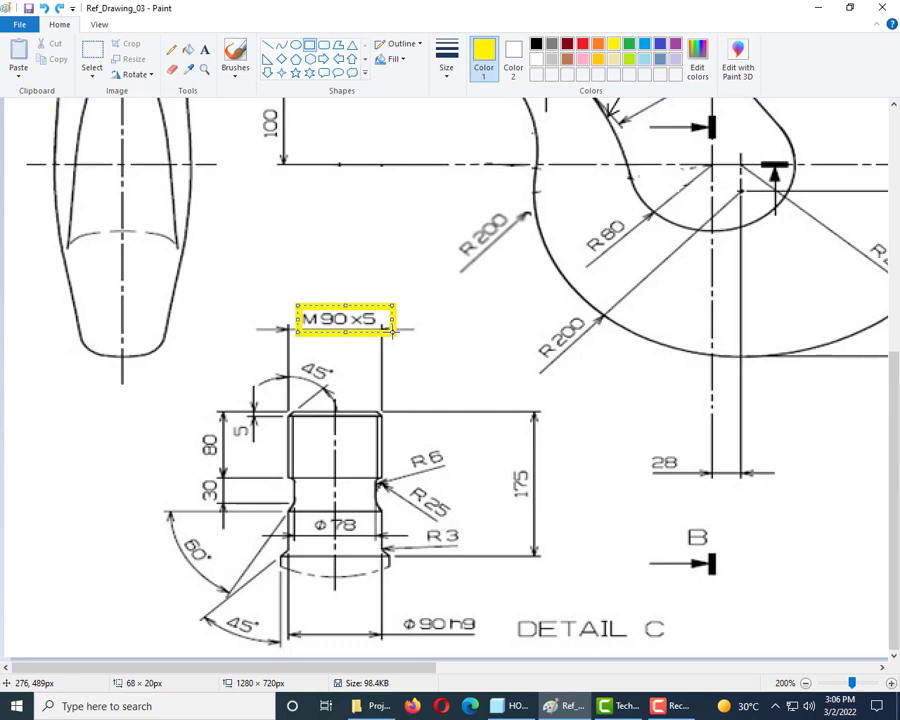
{"action": "key", "text": "ctrl+z"}
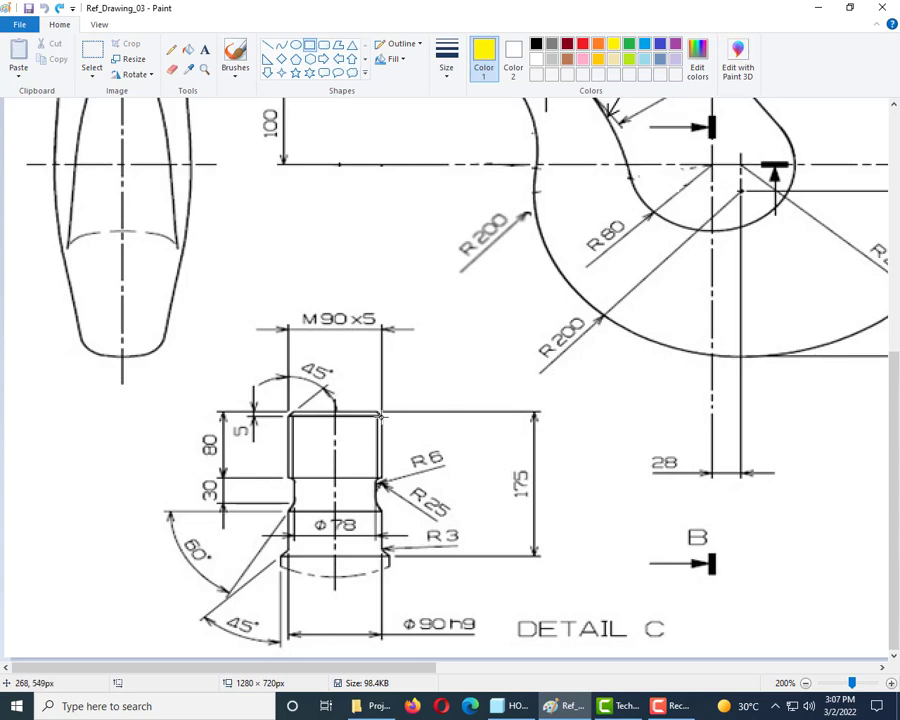
Outline the 175 and 80 length dimensions of Detail C with yellow rectangles and undo both outlines.
{"action": "left_click_drag", "start_coordinate": [505, 459], "coordinate": [539, 507]}
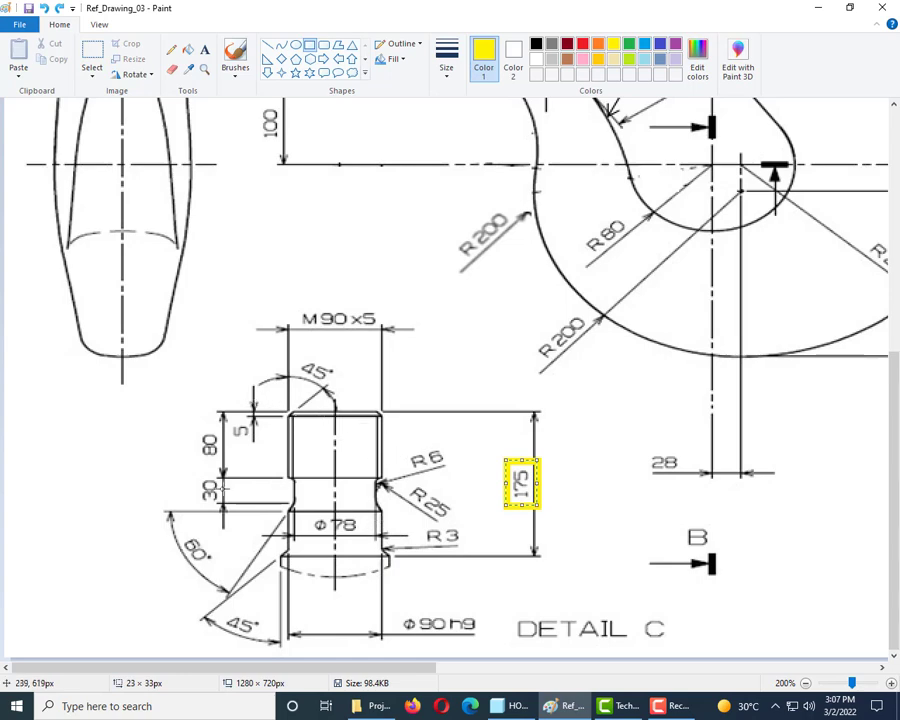
{"action": "left_click_drag", "start_coordinate": [234, 408], "coordinate": [190, 481]}
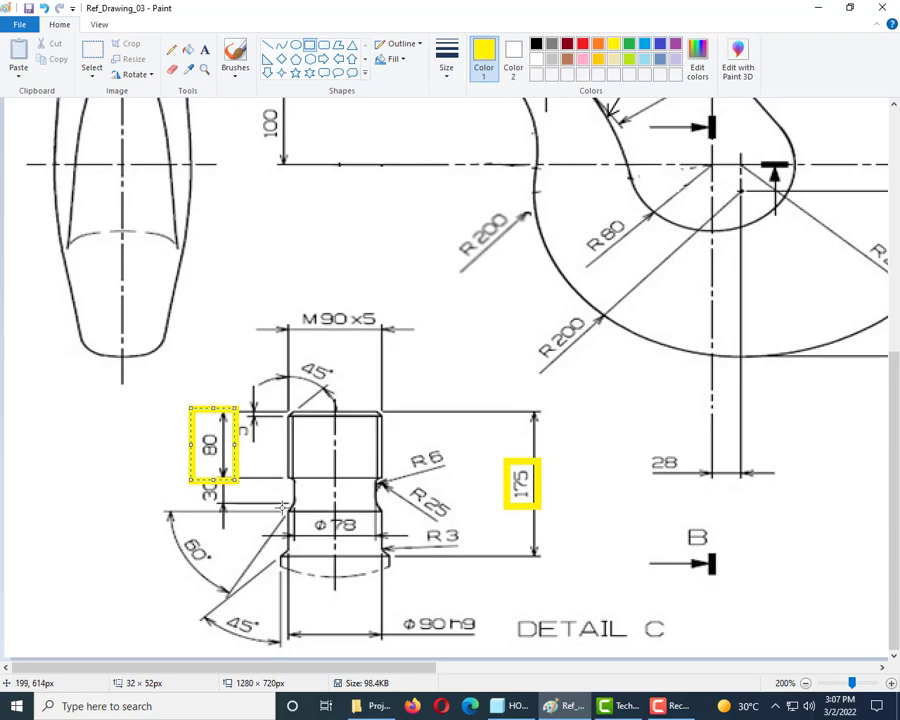
{"action": "key", "text": "ctrl+z"}
{"action": "key", "text": "ctrl+z"}
{"action": "scroll", "coordinate": [600, 515], "scroll_direction": "up", "scroll_amount": 5}
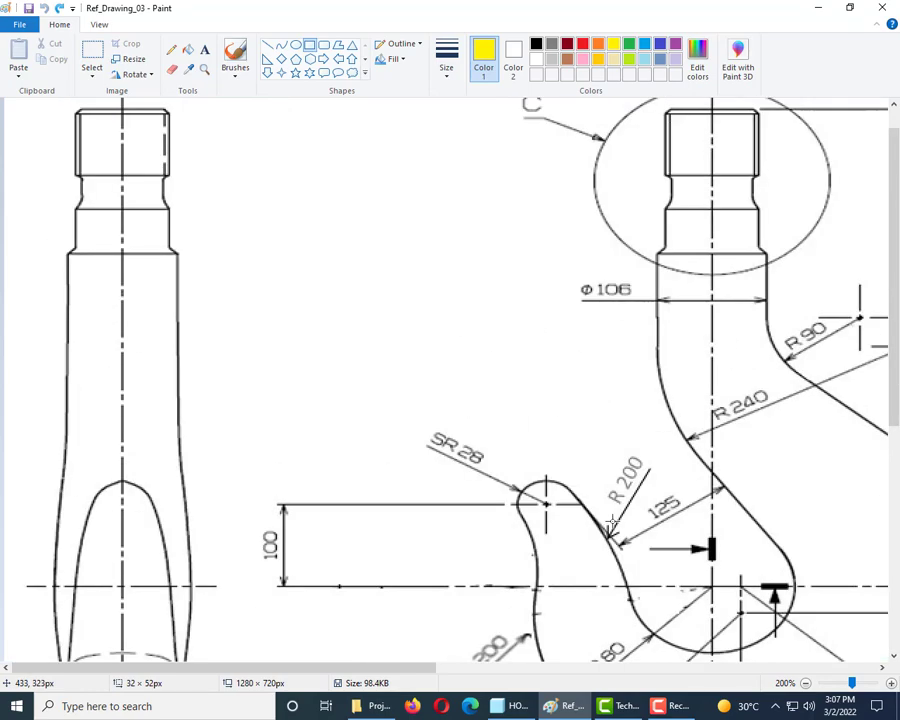
{"action": "scroll", "coordinate": [606, 521], "scroll_direction": "down", "scroll_amount": 5}
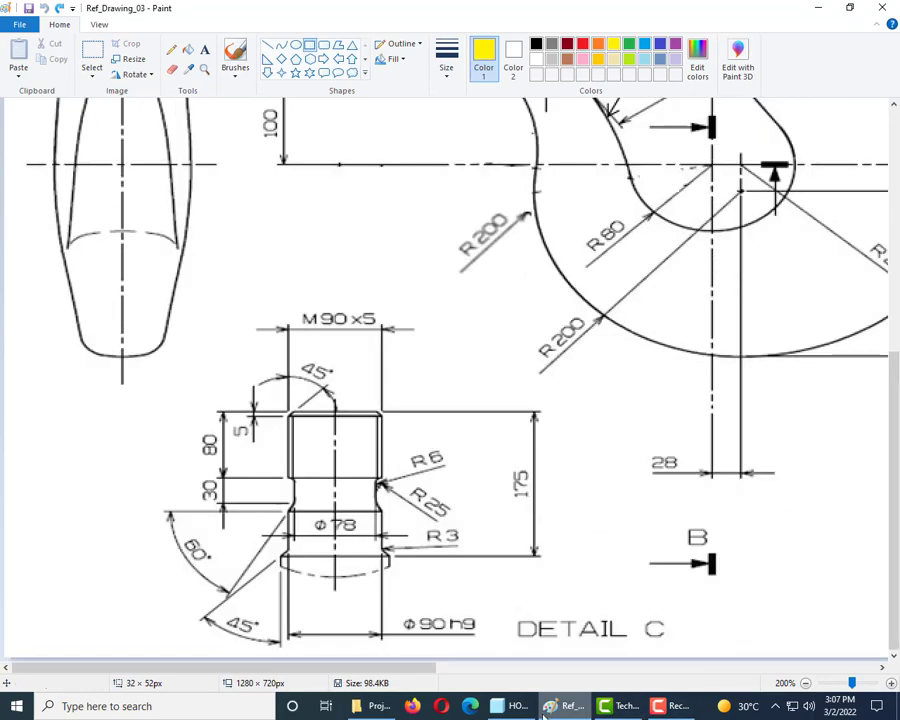
Switch to Creo Parametric and start a Revolve with its sketch on the FRONT plane, oriented parallel to the screen.
{"action": "left_click", "coordinate": [512, 706]}
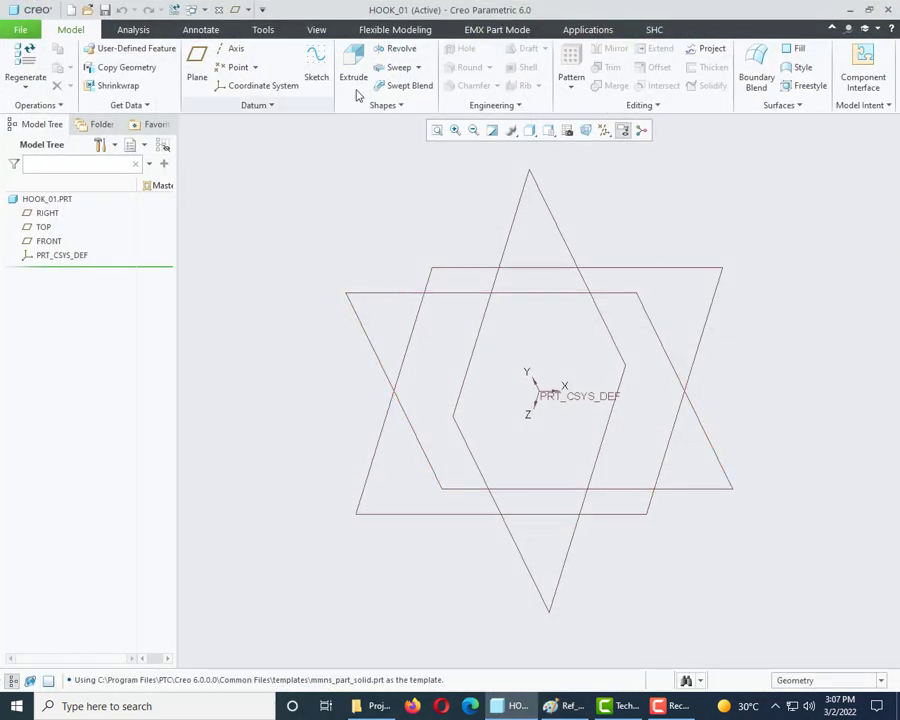
{"action": "left_click", "coordinate": [400, 50]}
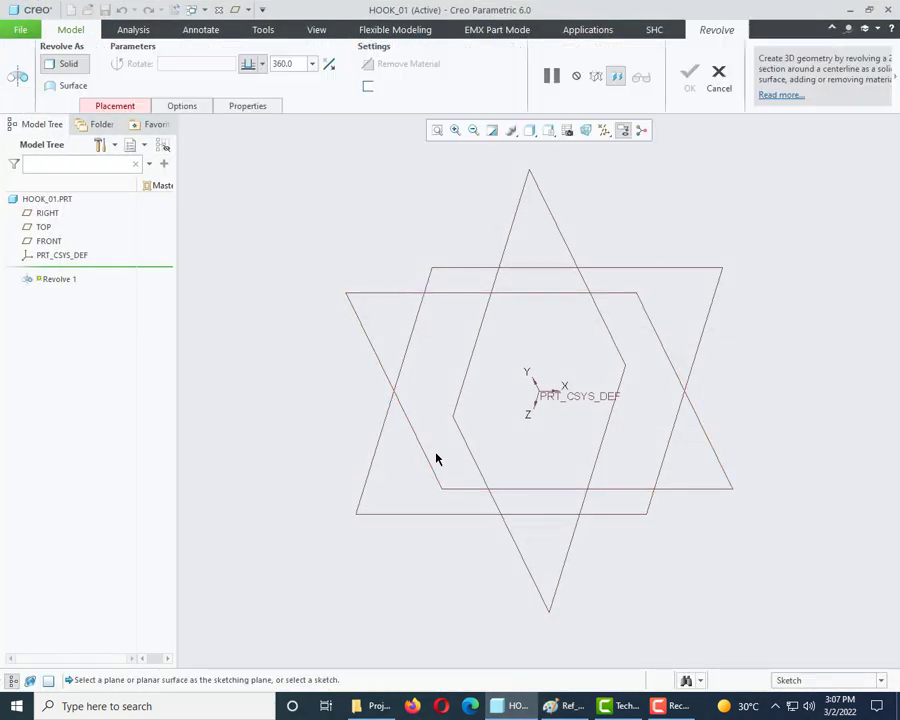
{"action": "left_click", "coordinate": [394, 301]}
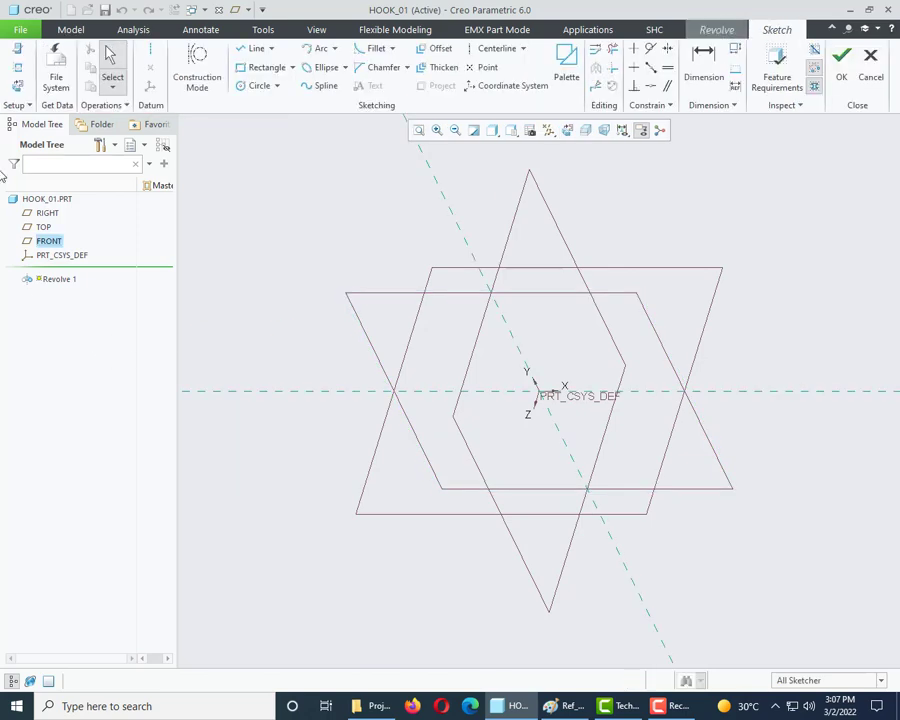
{"action": "left_click", "coordinate": [17, 86]}
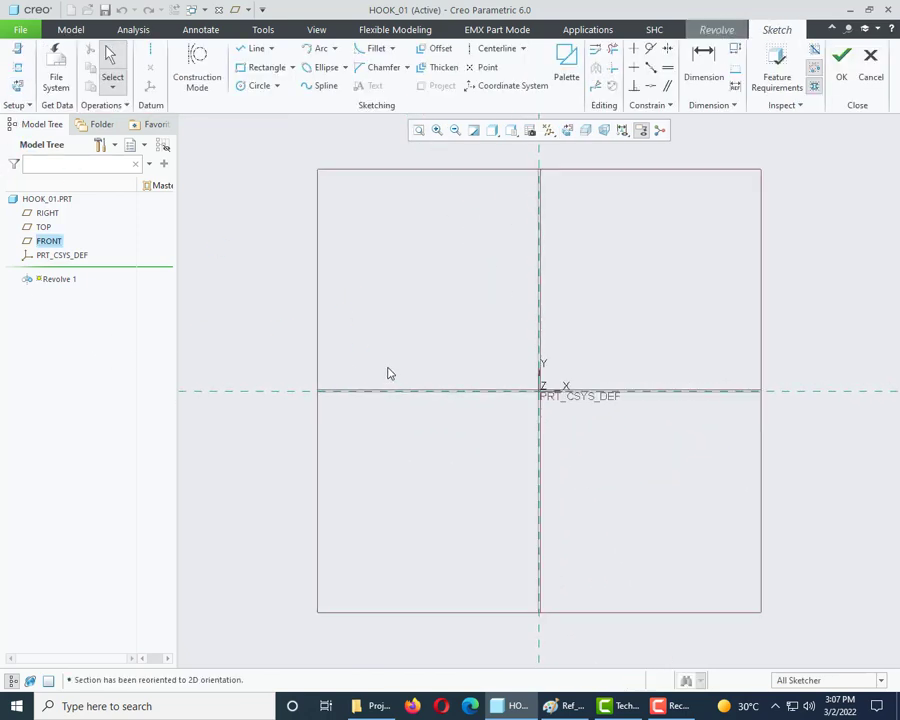
Hide the datum planes, points, coordinate systems and axes in the sketch view.
{"action": "scroll", "coordinate": [383, 355], "scroll_direction": "up", "scroll_amount": 2}
{"action": "left_click", "coordinate": [549, 131]}
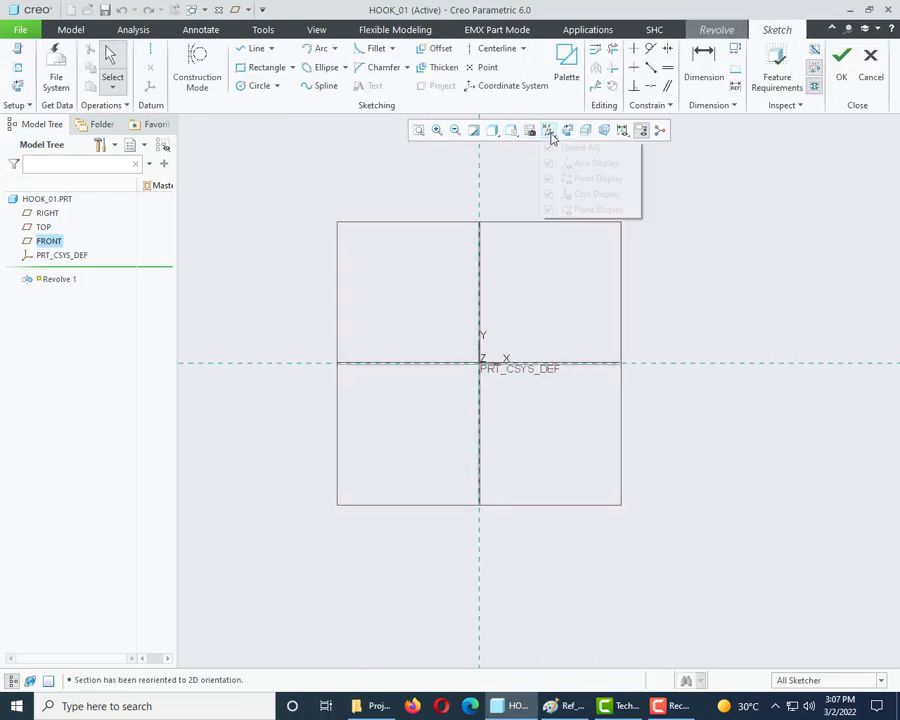
{"action": "left_click", "coordinate": [548, 209]}
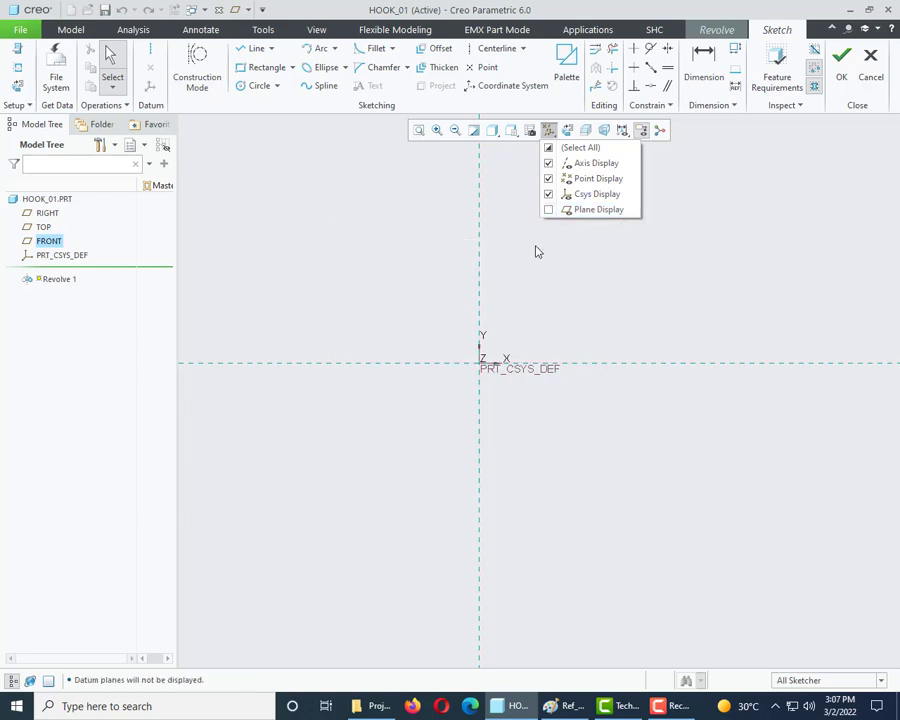
{"action": "left_click", "coordinate": [548, 178]}
{"action": "left_click", "coordinate": [548, 194]}
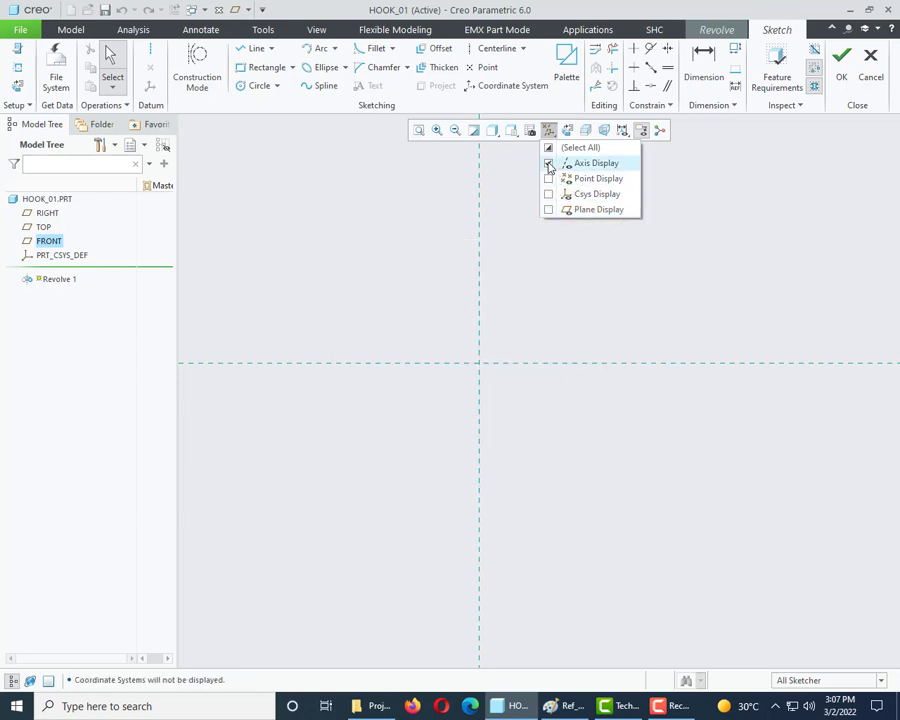
{"action": "left_click", "coordinate": [548, 163]}
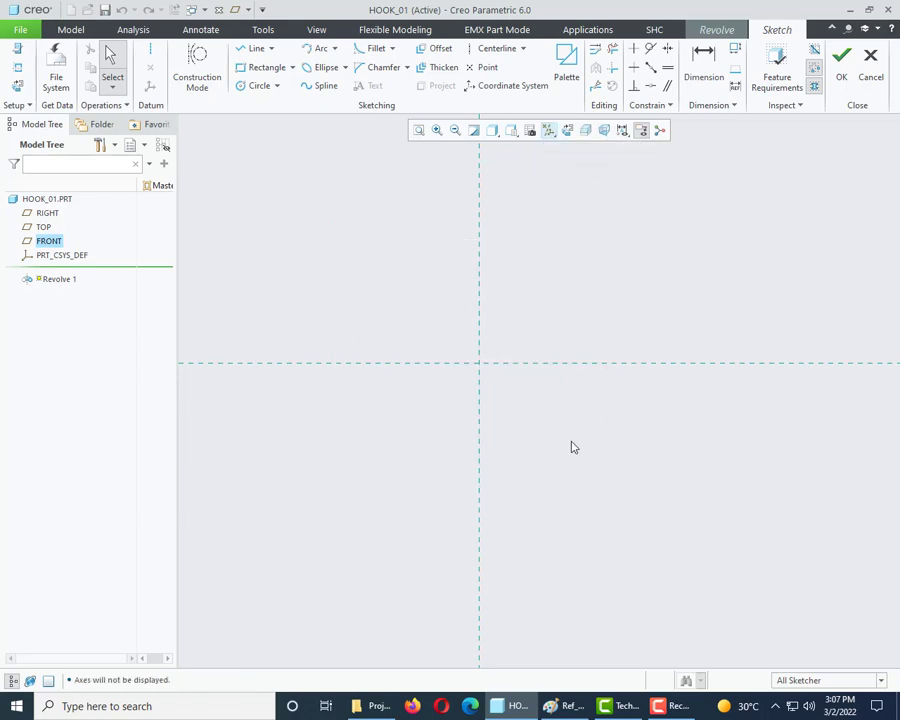
Check Detail C on the reference drawing and sketch a horizontal line about 86 mm long from the origin, continuing about 115 mm straight down.
{"action": "scroll", "coordinate": [462, 308], "scroll_direction": "up", "scroll_amount": 3}
{"action": "left_click", "coordinate": [556, 706]}
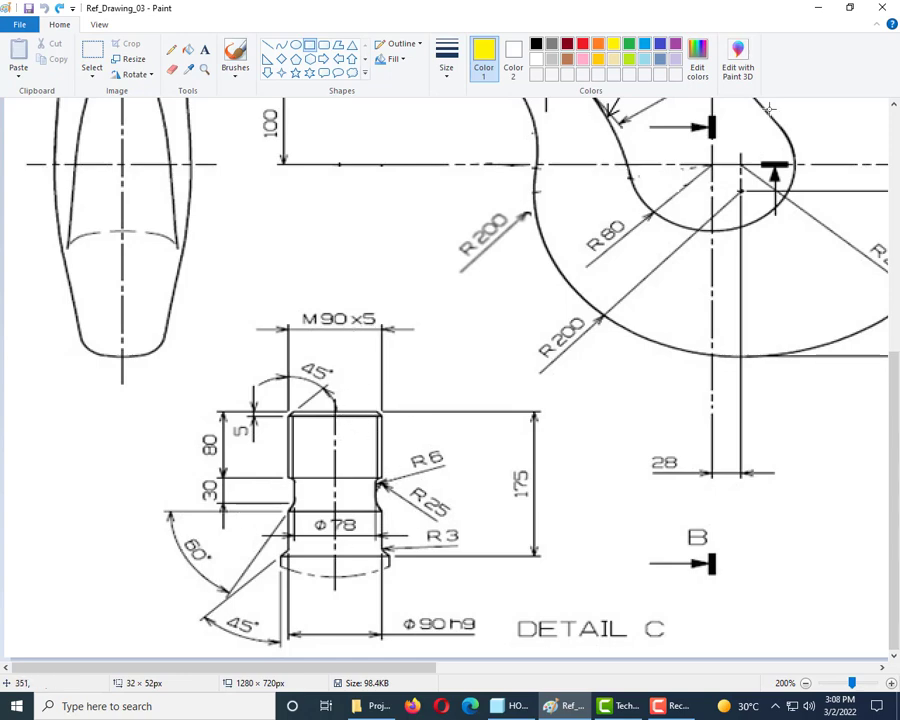
{"action": "left_click", "coordinate": [517, 706]}
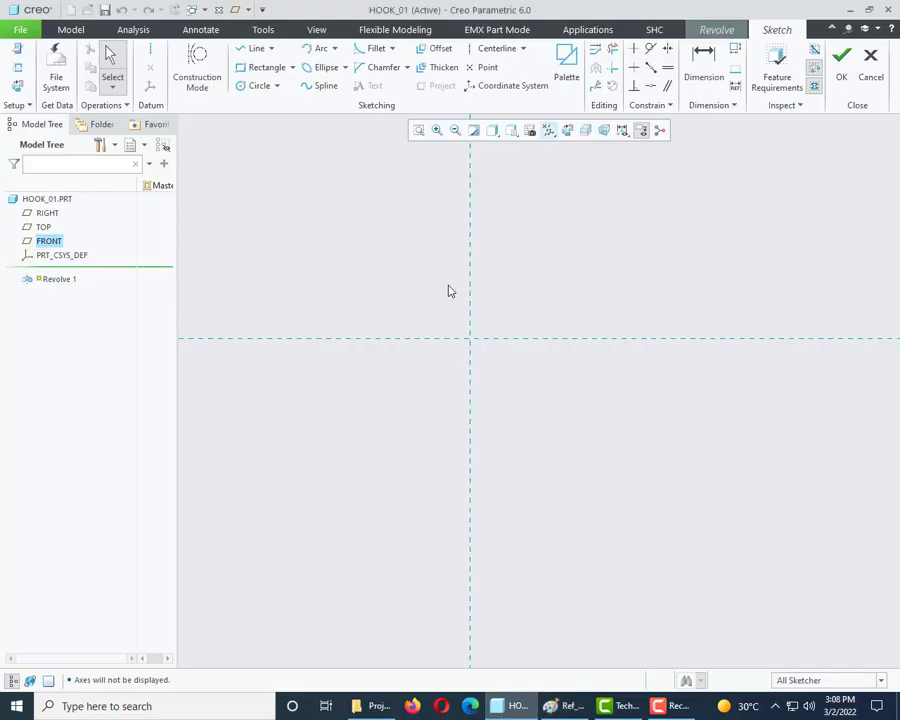
{"action": "left_click", "coordinate": [247, 48]}
{"action": "left_click", "coordinate": [471, 339]}
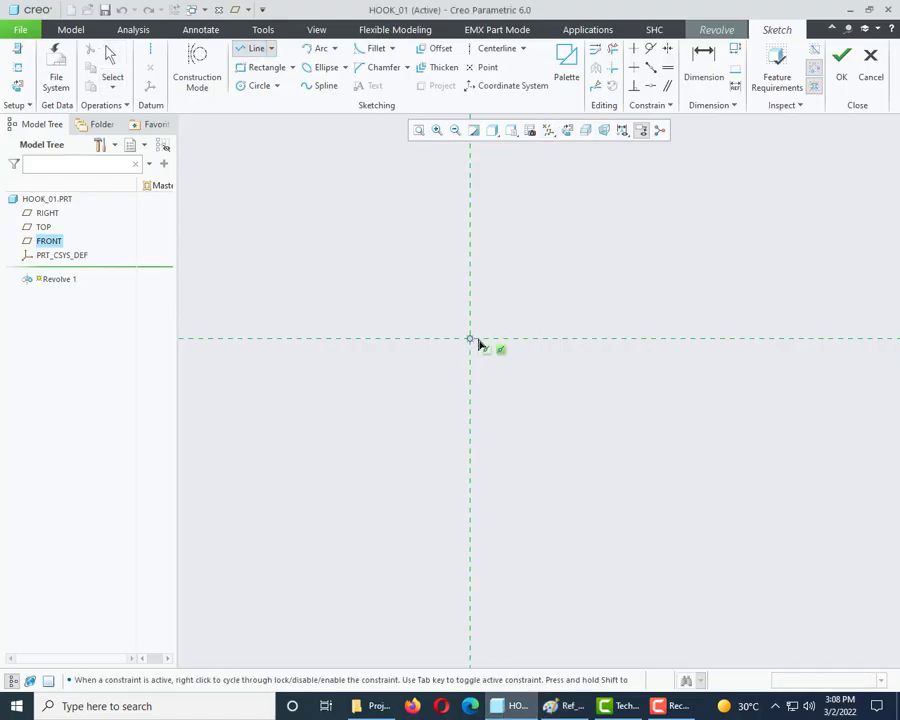
{"action": "left_click", "coordinate": [518, 340]}
{"action": "left_click", "coordinate": [519, 403]}
{"action": "middle_click", "coordinate": [612, 394]}
Set the length of the sketch's horizontal line to 45 mm.
{"action": "double_click", "coordinate": [488, 336]}
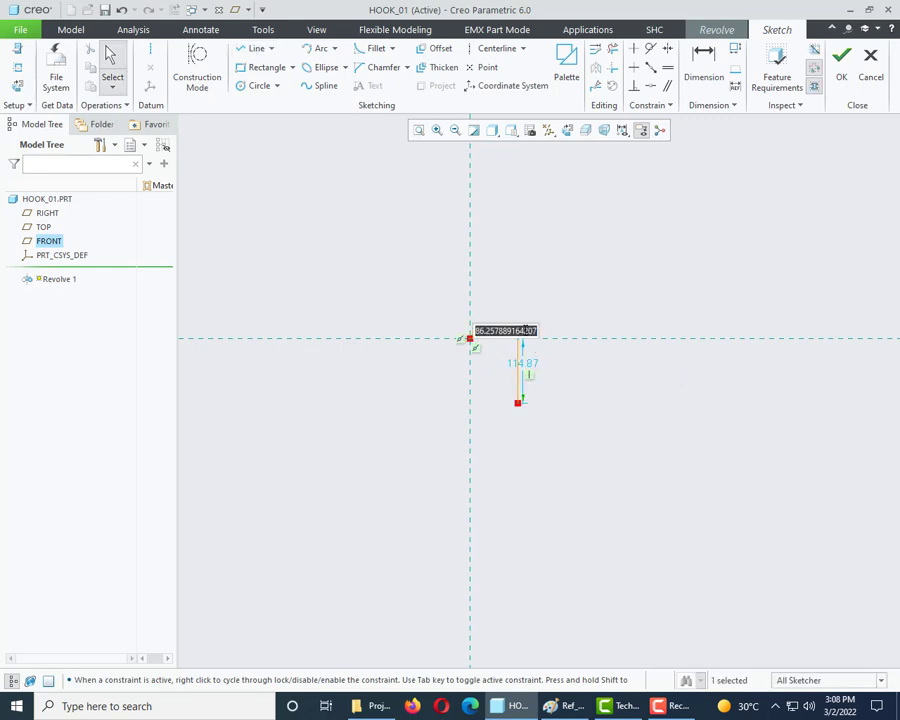
{"action": "type", "text": "45"}
{"action": "key", "text": "Return"}
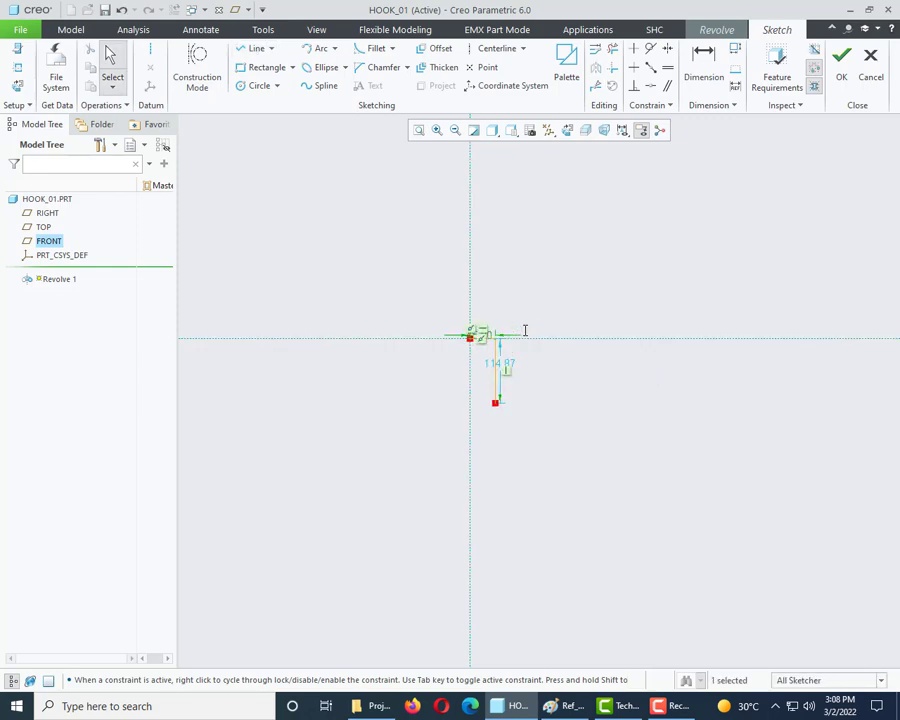
Set the length of the sketch's vertical line to 80 mm.
{"action": "double_click", "coordinate": [504, 366]}
{"action": "type", "text": "80"}
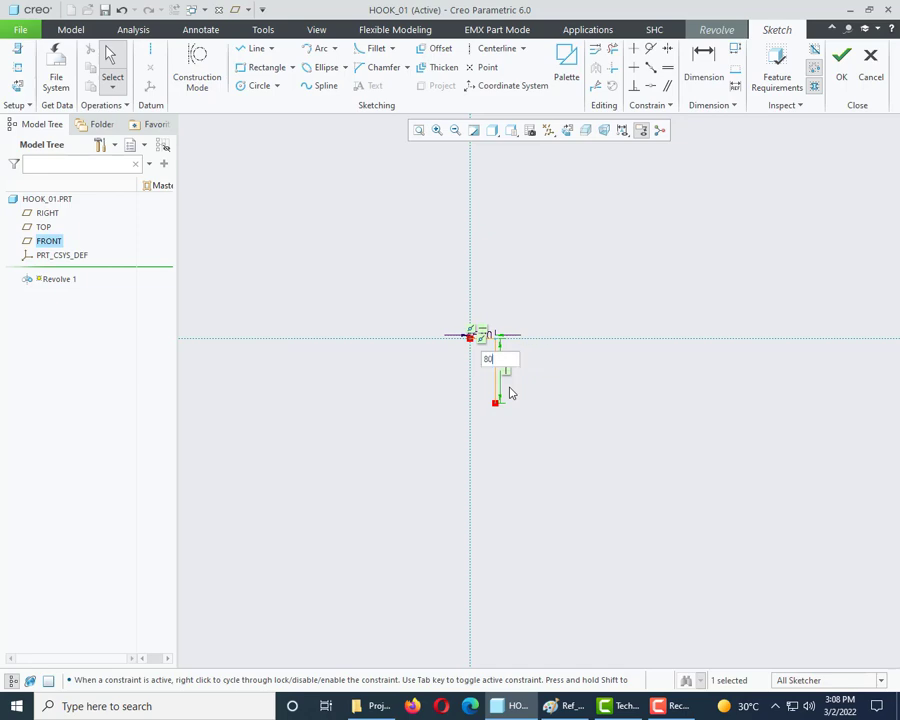
{"action": "key", "text": "Return"}
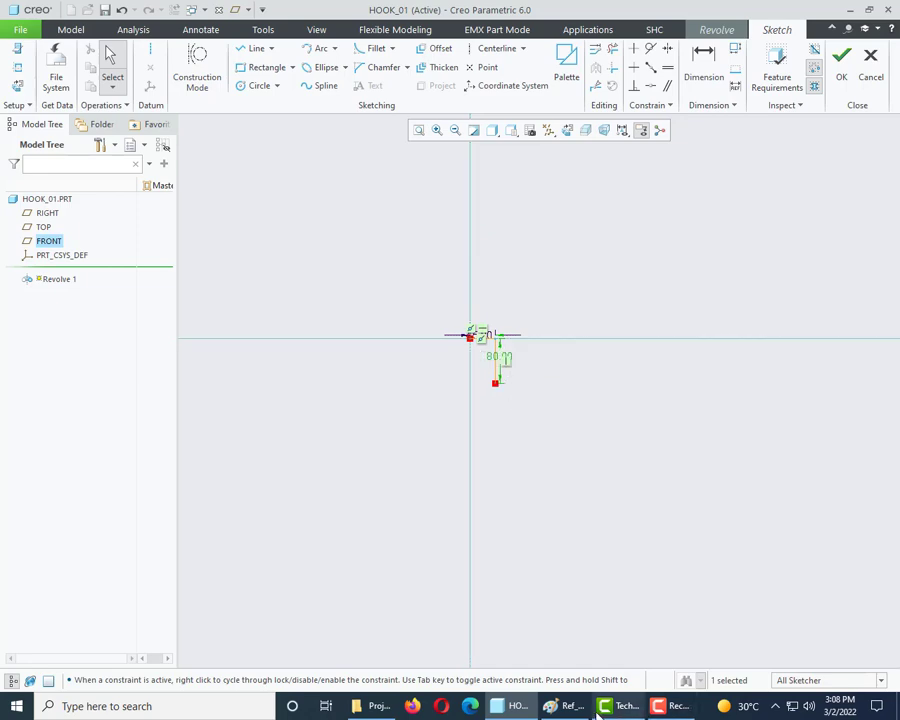
Check Detail C's undercut in Paint, then in Creo Parametric sketch a circle about 27 mm across directly below the vertical line, through its lower endpoint.
{"action": "key", "text": "alt+Tab"}
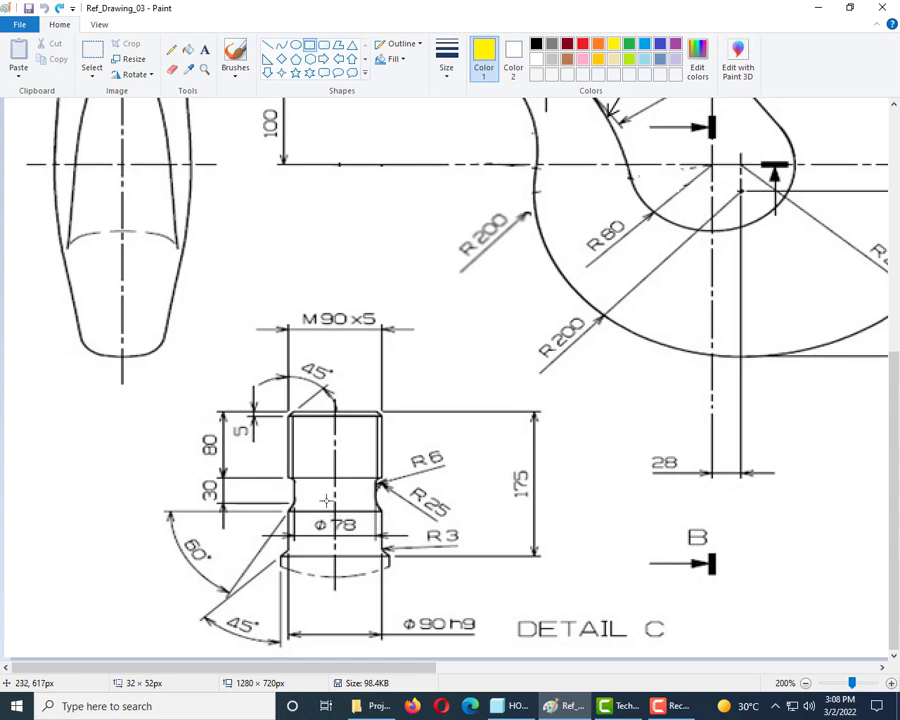
{"action": "left_click_drag", "start_coordinate": [294, 479], "coordinate": [252, 507]}
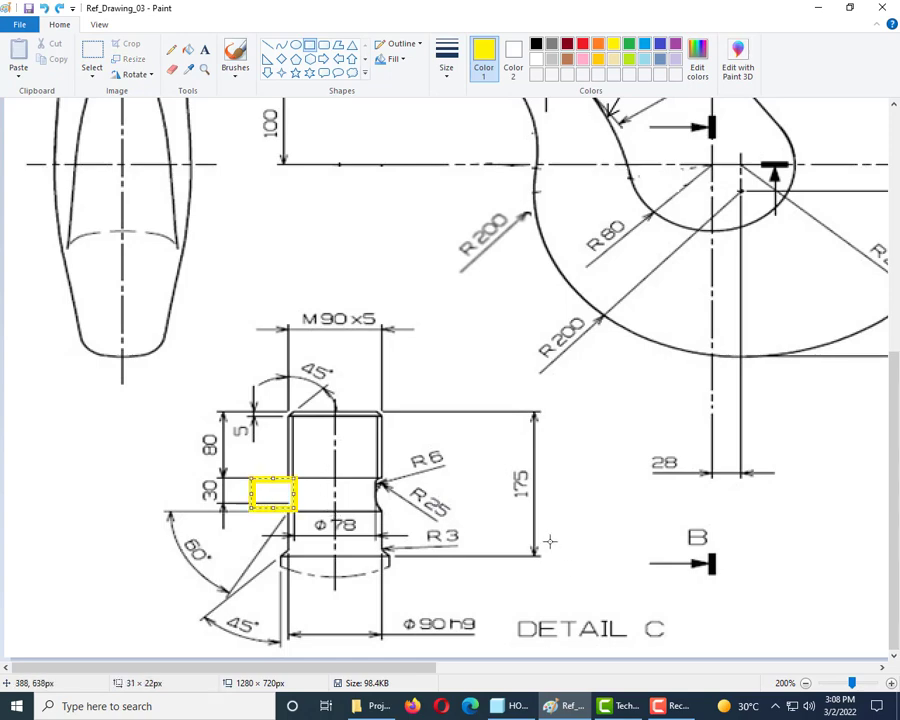
{"action": "key", "text": "ctrl+z"}
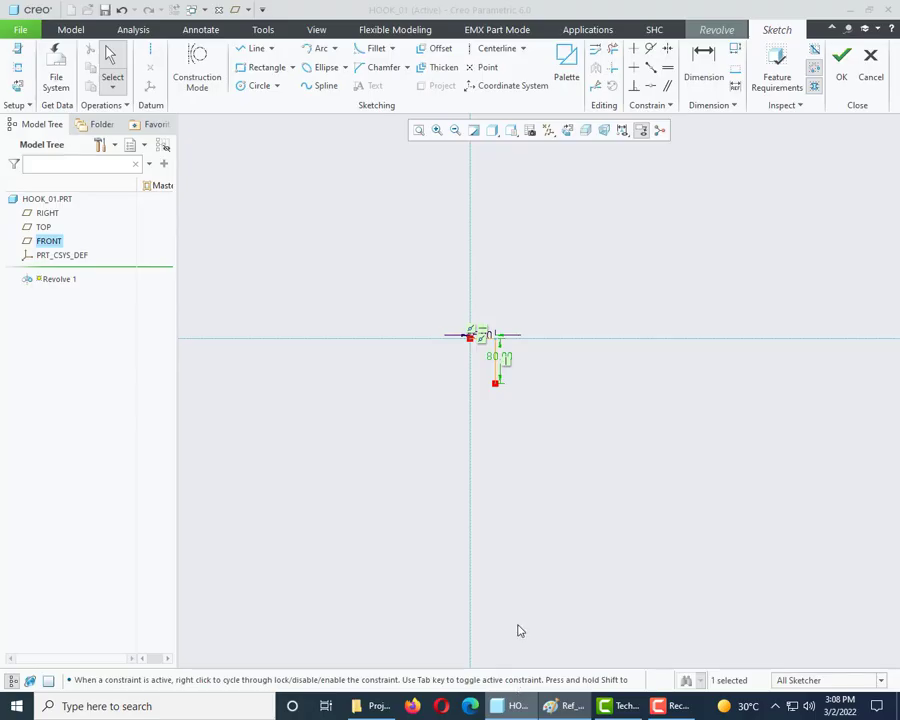
{"action": "left_click", "coordinate": [512, 706]}
{"action": "left_click", "coordinate": [252, 86]}
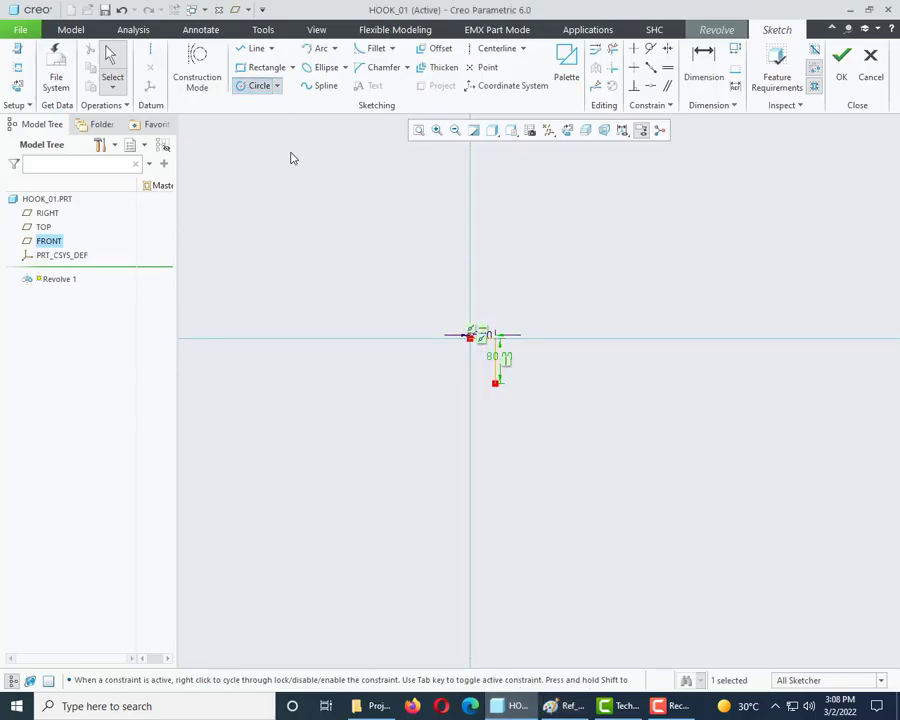
{"action": "scroll", "coordinate": [544, 402], "scroll_direction": "down", "scroll_amount": 5}
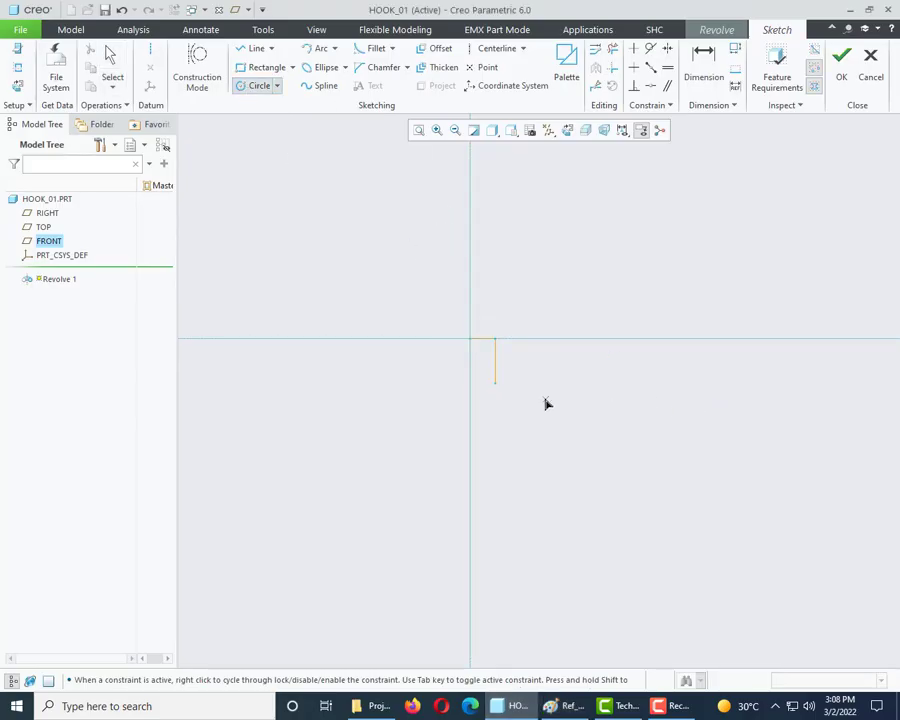
{"action": "left_click", "coordinate": [465, 386]}
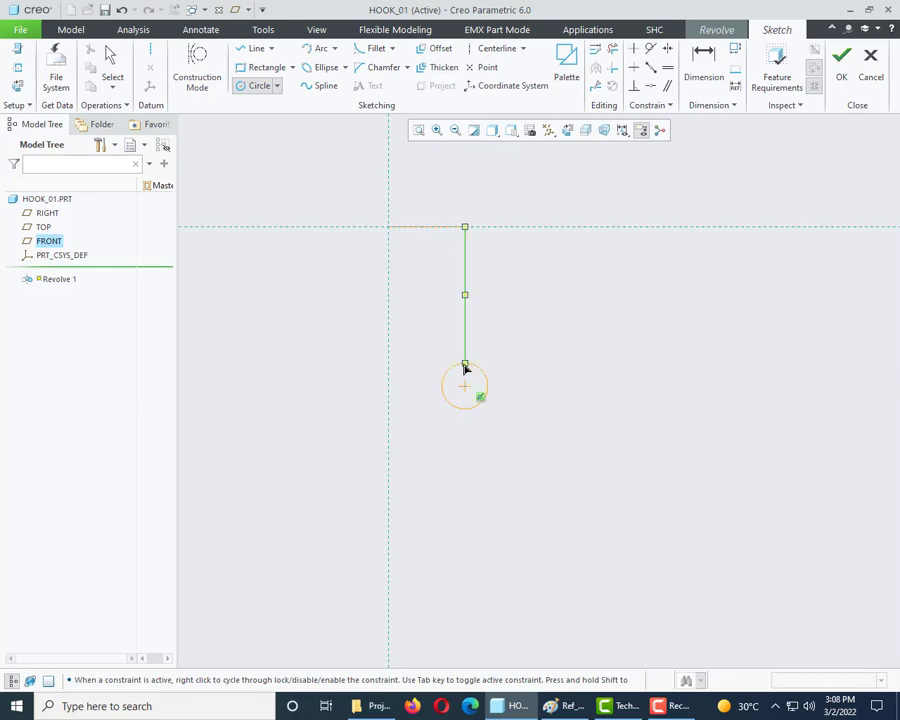
{"action": "left_click", "coordinate": [466, 368]}
{"action": "middle_click", "coordinate": [470, 368]}
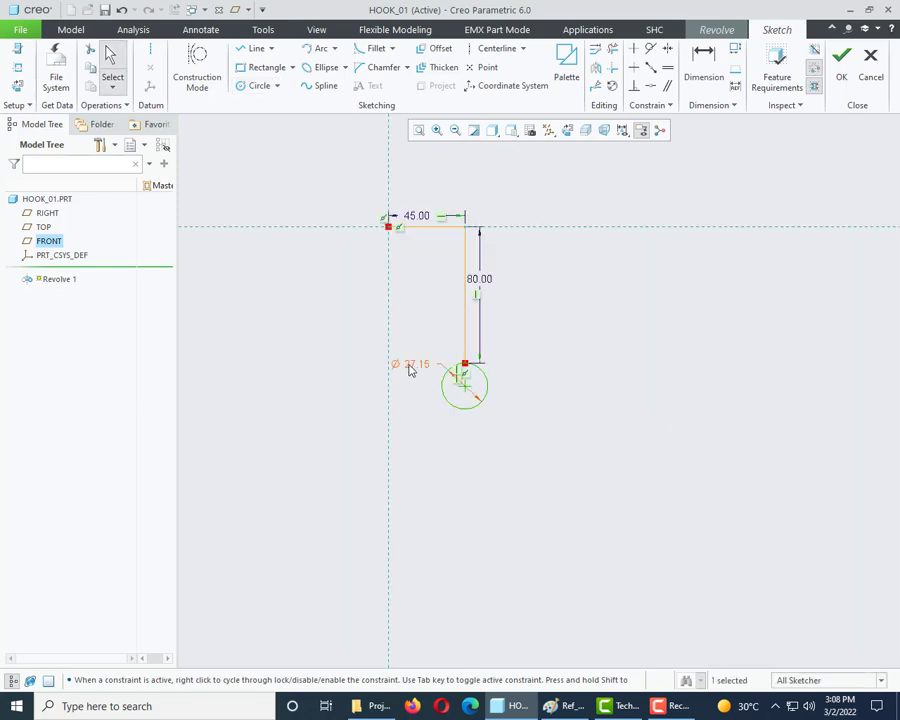
Set the circle's diameter to 12 mm.
{"action": "double_click", "coordinate": [410, 364]}
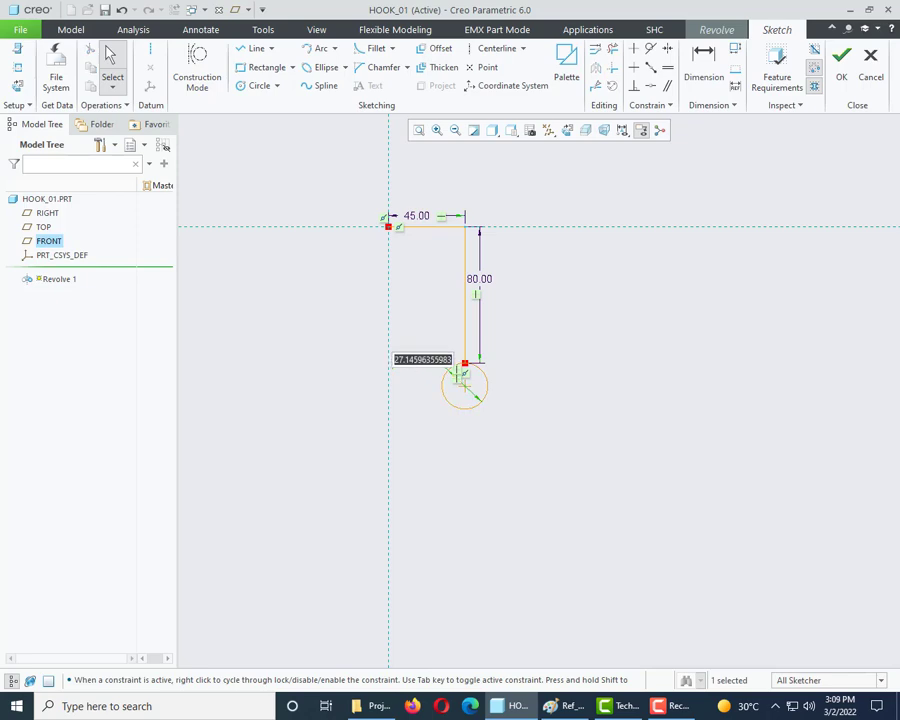
{"action": "type", "text": "12"}
{"action": "key", "text": "Return"}
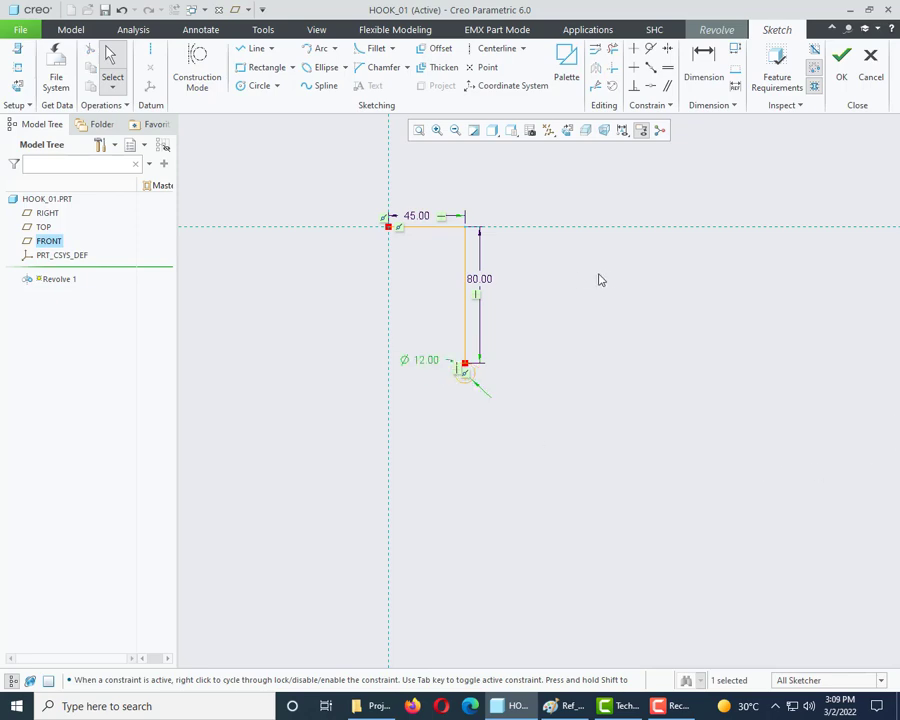
{"action": "scroll", "coordinate": [600, 280], "scroll_direction": "down", "scroll_amount": 2}
{"action": "middle_click_drag", "start_coordinate": [530, 352], "coordinate": [432, 304]}
{"action": "scroll", "coordinate": [420, 300], "scroll_direction": "up", "scroll_amount": 4}
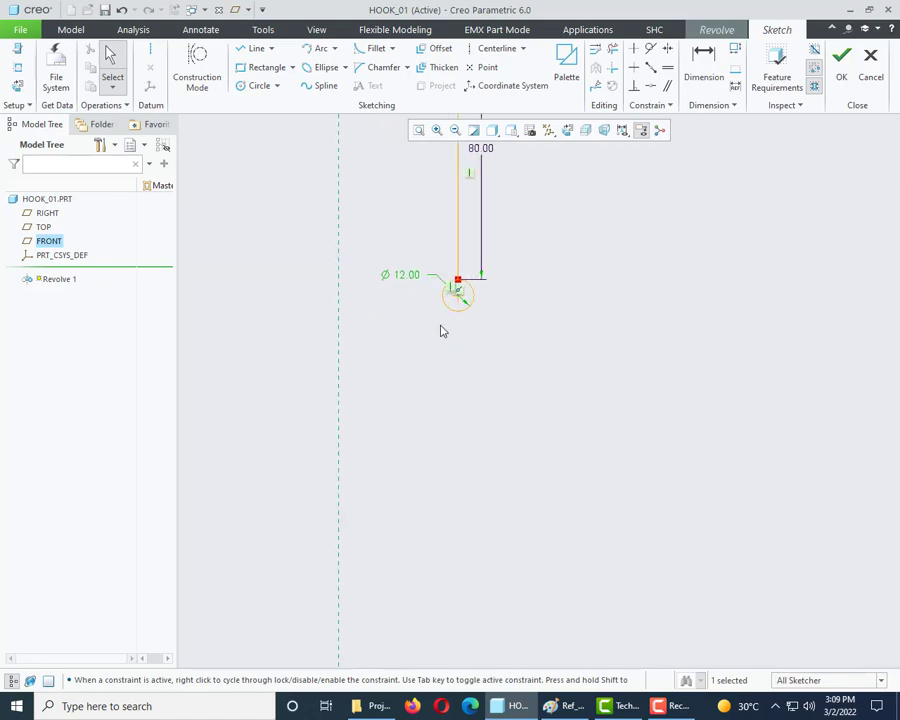
Switch to the reference drawing in Paint and examine Detail C's undercut, its angle callout, neck diameter and lower shank section.
{"action": "left_click", "coordinate": [560, 707]}
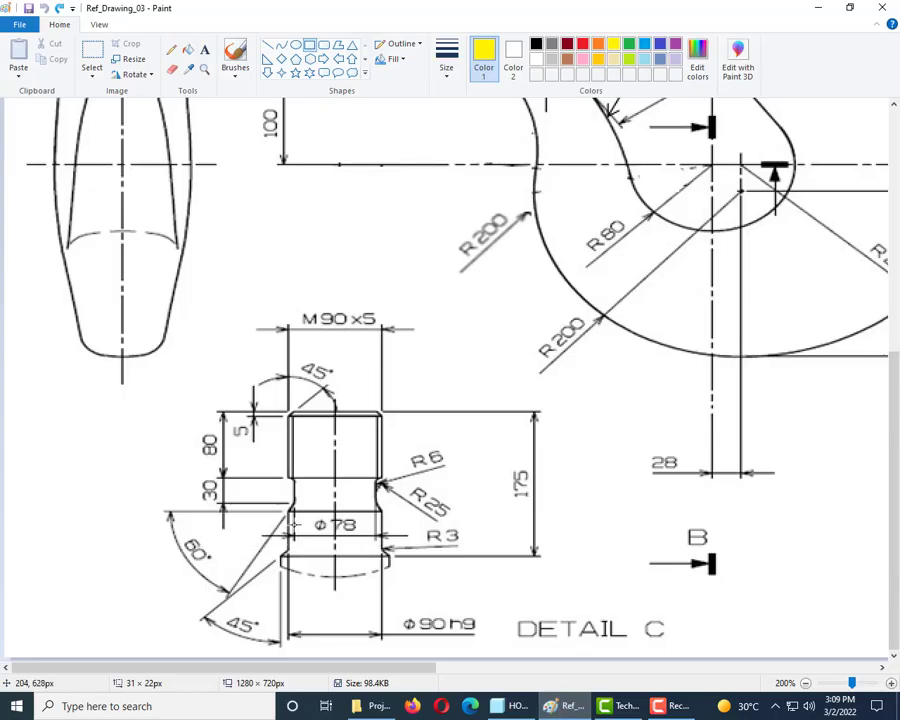
{"action": "left_click_drag", "start_coordinate": [158, 531], "coordinate": [228, 563]}
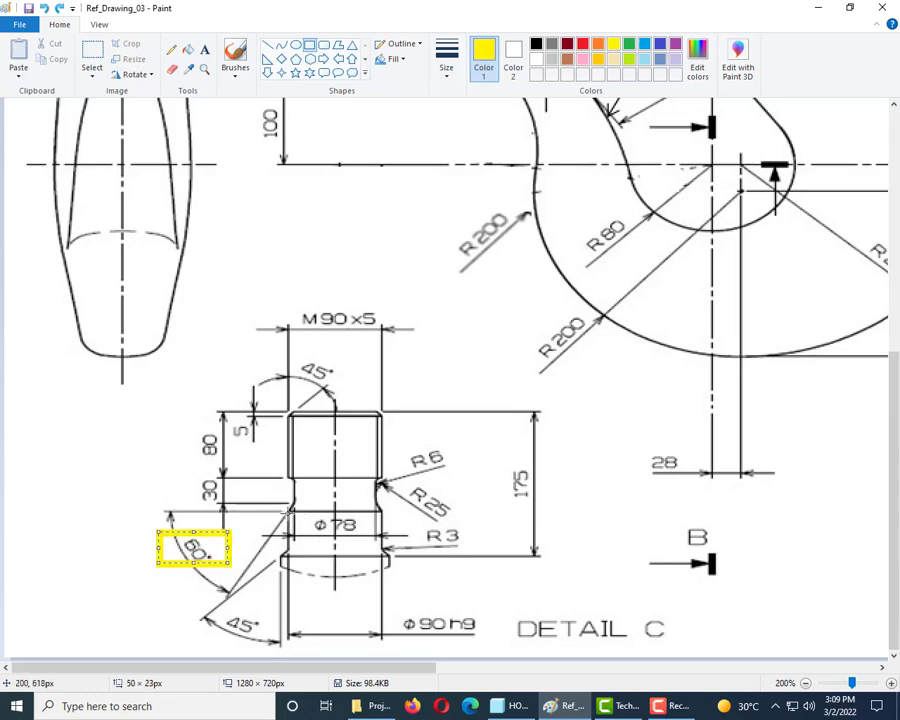
{"action": "left_click_drag", "start_coordinate": [289, 509], "coordinate": [381, 516]}
{"action": "key", "text": "ctrl+z"}
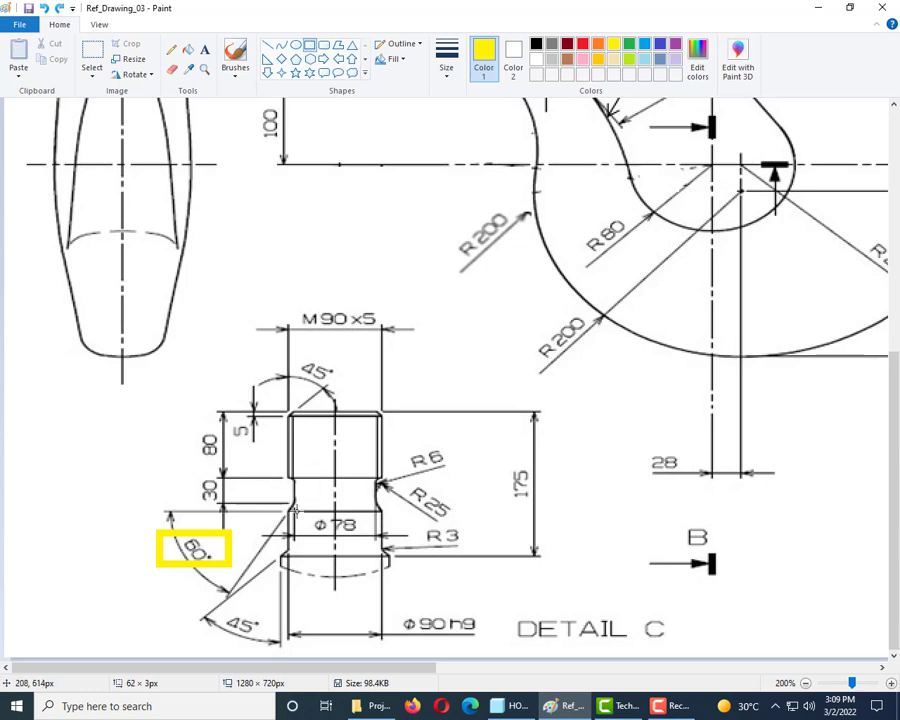
{"action": "left_click_drag", "start_coordinate": [310, 515], "coordinate": [372, 537]}
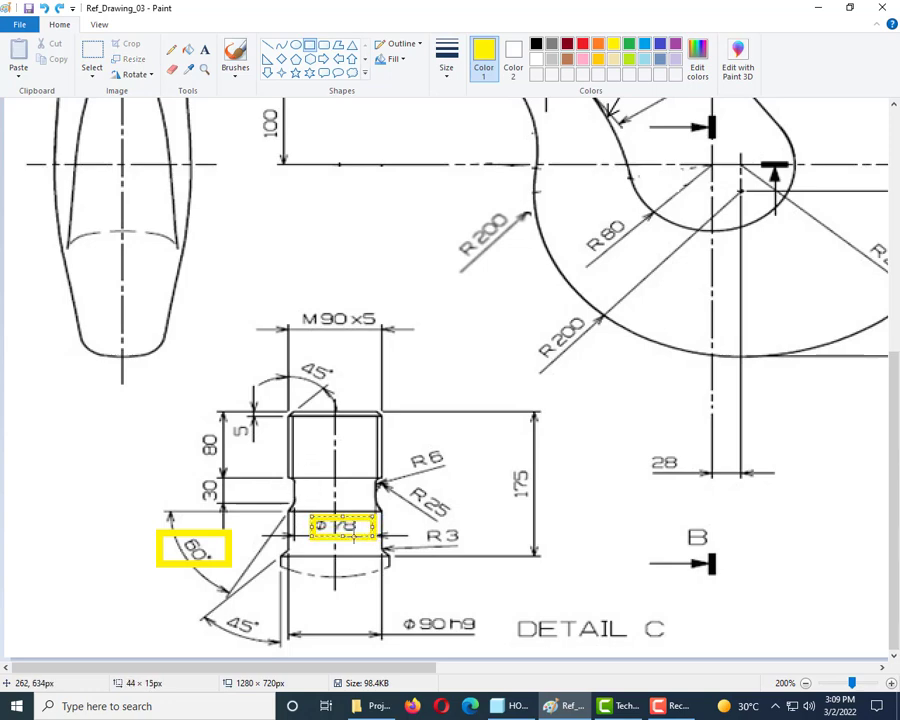
{"action": "key", "text": "ctrl+z"}
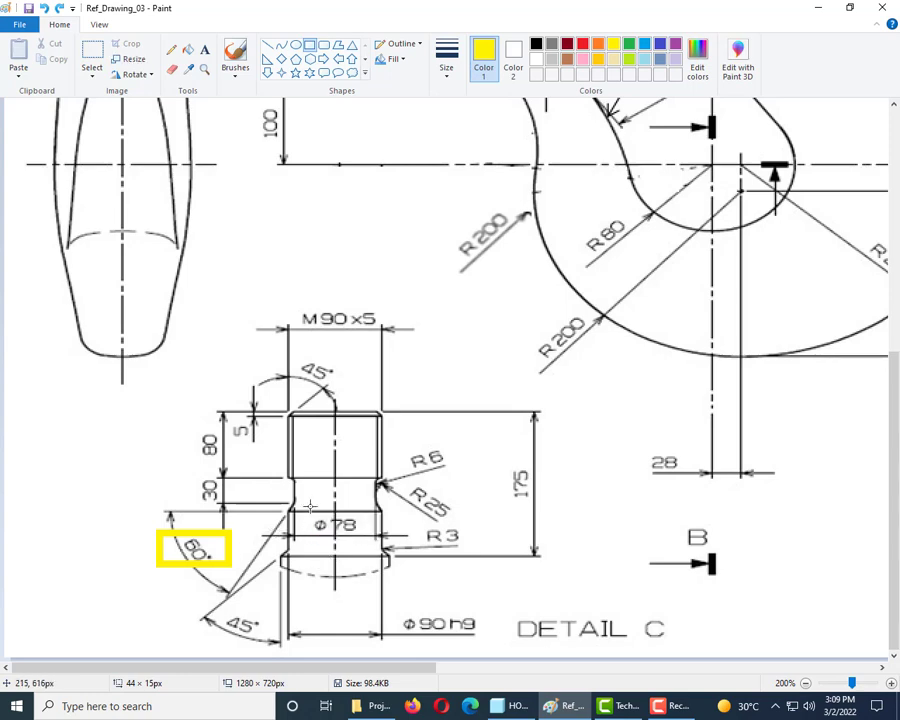
{"action": "left_click_drag", "start_coordinate": [307, 500], "coordinate": [388, 561]}
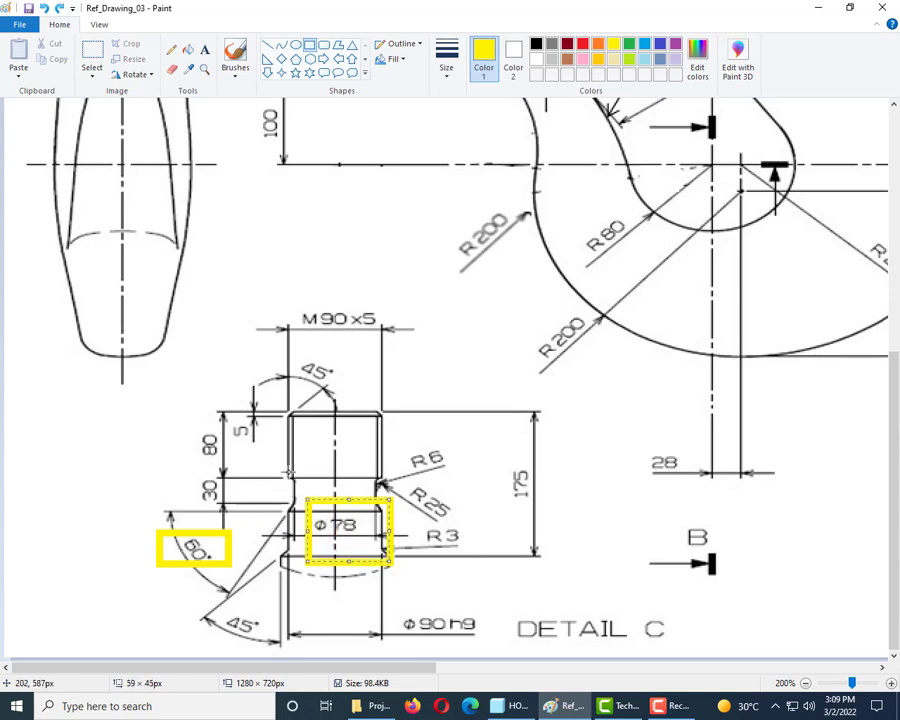
{"action": "key", "text": "ctrl+z"}
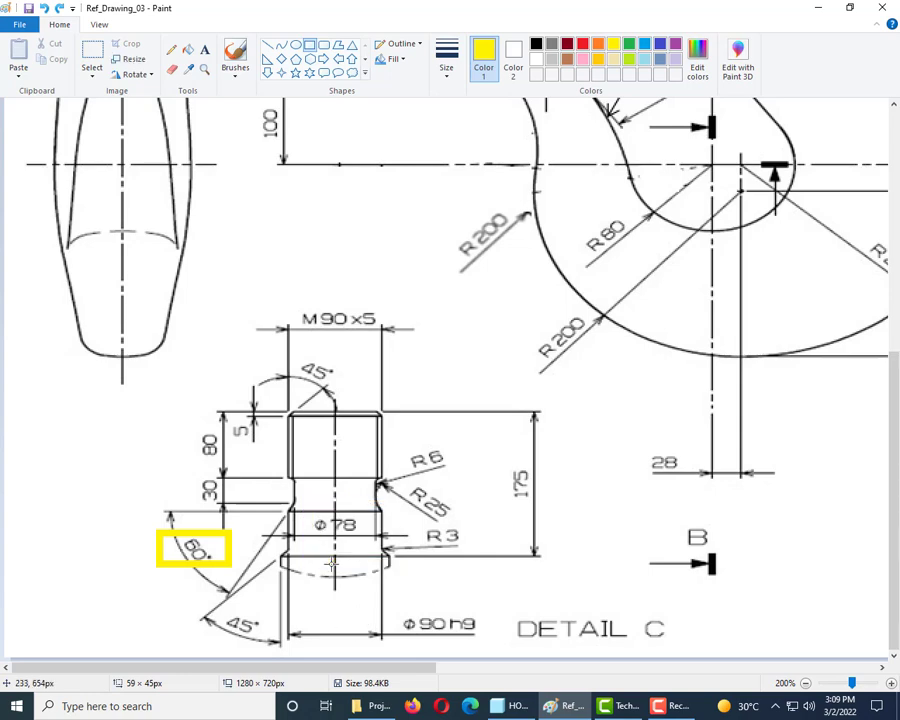
Switch to Creo Parametric and sketch a separate vertical line about 103 mm long between the vertical reference and the 80 mm line.
{"action": "left_click", "coordinate": [516, 706]}
{"action": "scroll", "coordinate": [468, 446], "scroll_direction": "up", "scroll_amount": 2}
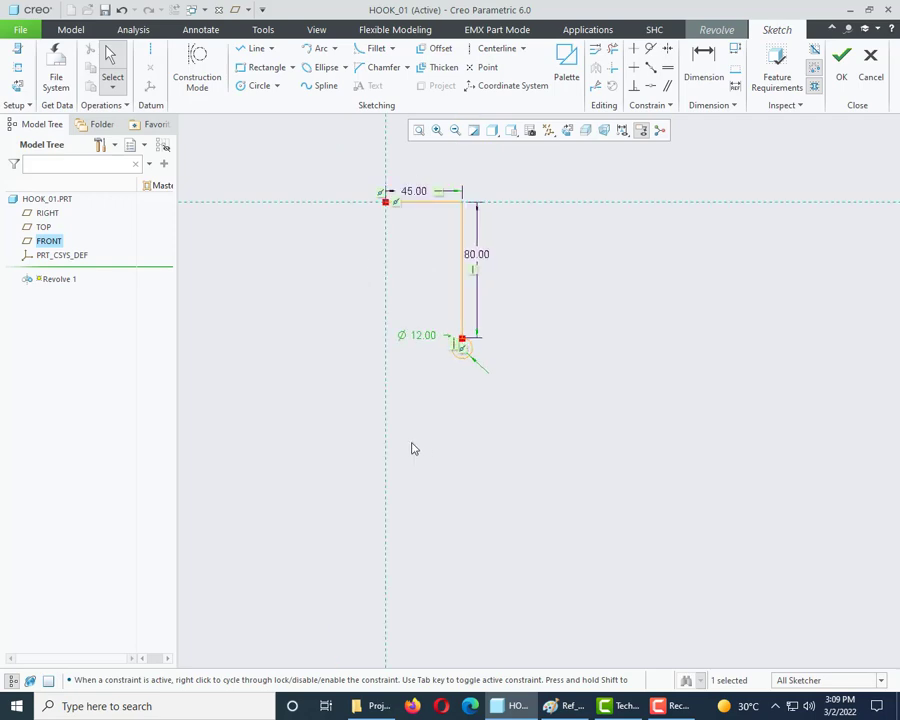
{"action": "left_click", "coordinate": [250, 50]}
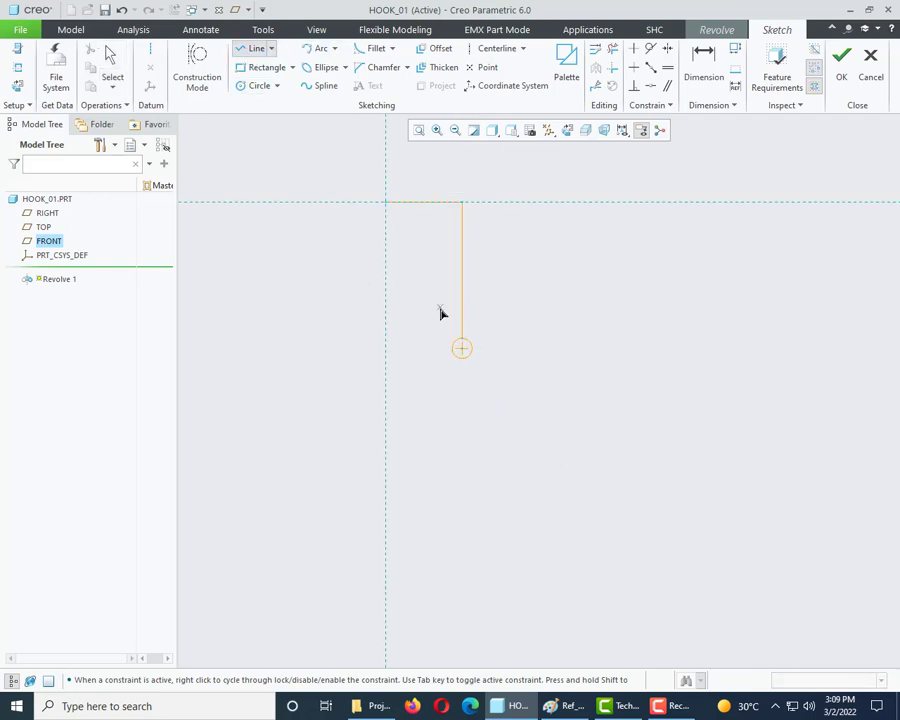
{"action": "left_click", "coordinate": [440, 309]}
{"action": "left_click", "coordinate": [440, 484]}
{"action": "middle_click", "coordinate": [717, 340]}
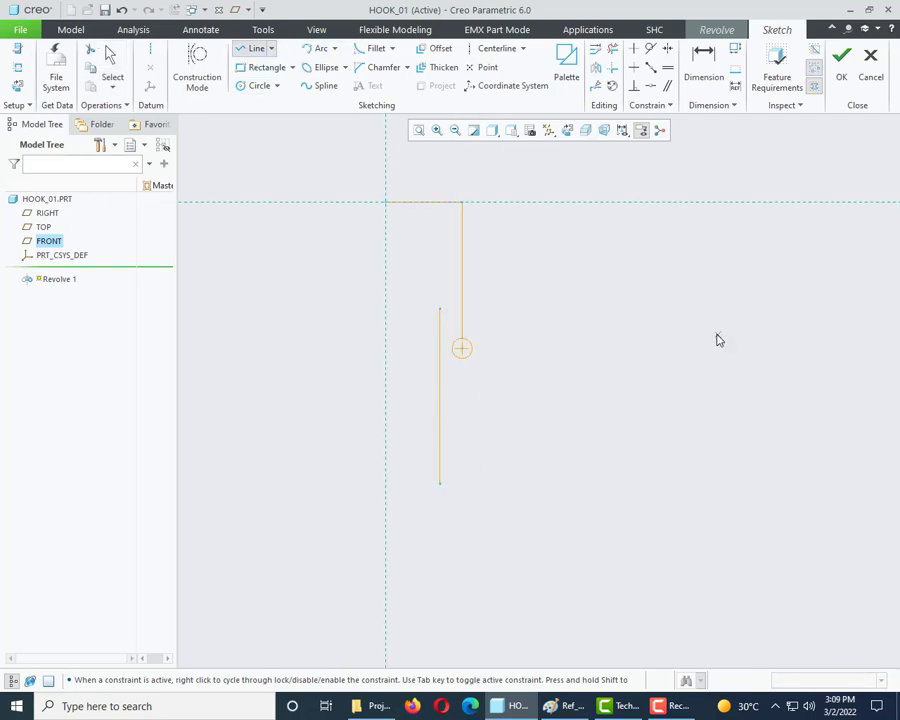
Dimension the new vertical line from the vertical reference and set the distance to 78/2.
{"action": "left_click", "coordinate": [703, 62]}
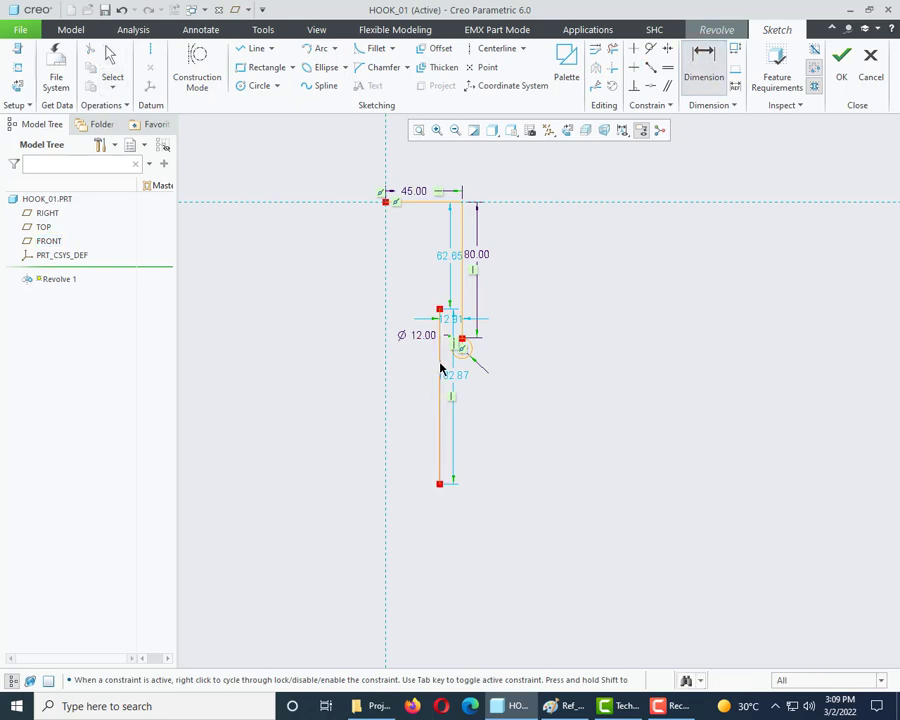
{"action": "left_click", "coordinate": [385, 394]}
{"action": "left_click", "coordinate": [440, 400]}
{"action": "middle_click", "coordinate": [421, 400]}
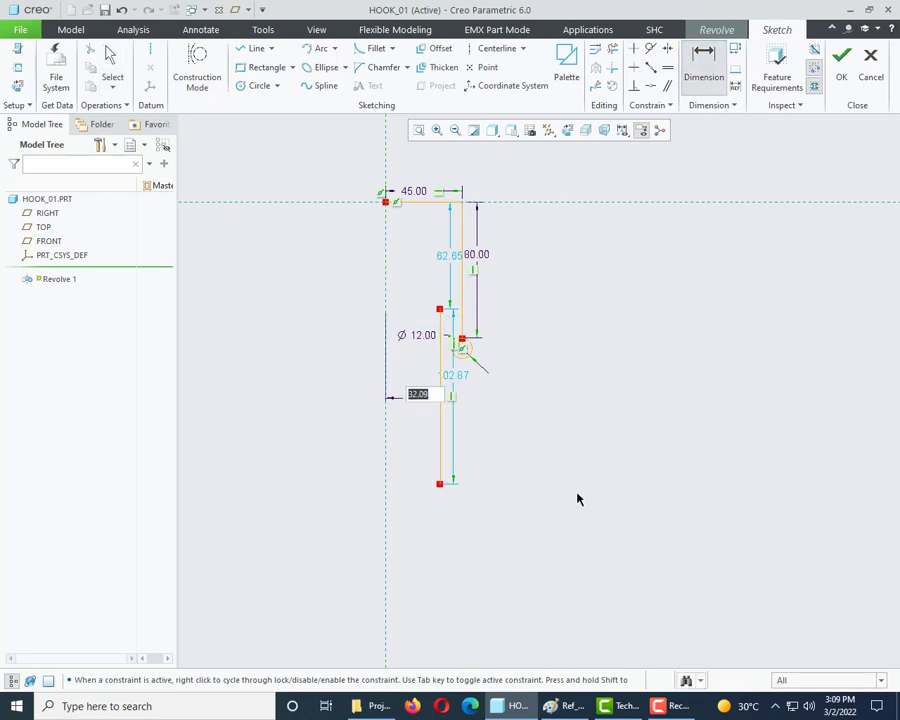
{"action": "type", "text": "78/2"}
{"action": "key", "text": "Return"}
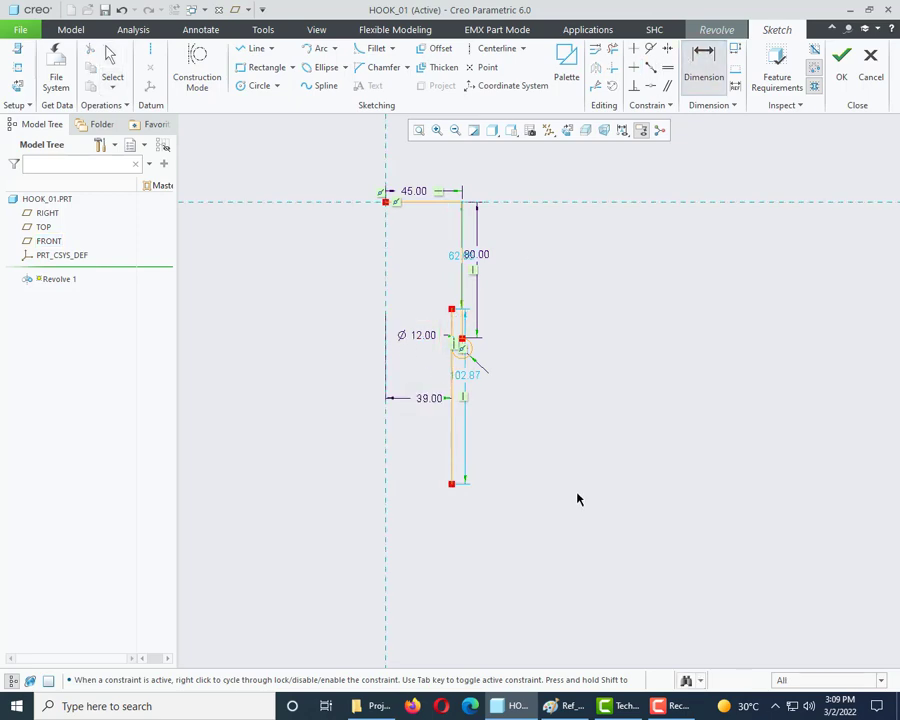
{"action": "scroll", "coordinate": [466, 352], "scroll_direction": "down", "scroll_amount": 2}
{"action": "scroll", "coordinate": [434, 364], "scroll_direction": "down", "scroll_amount": 2}
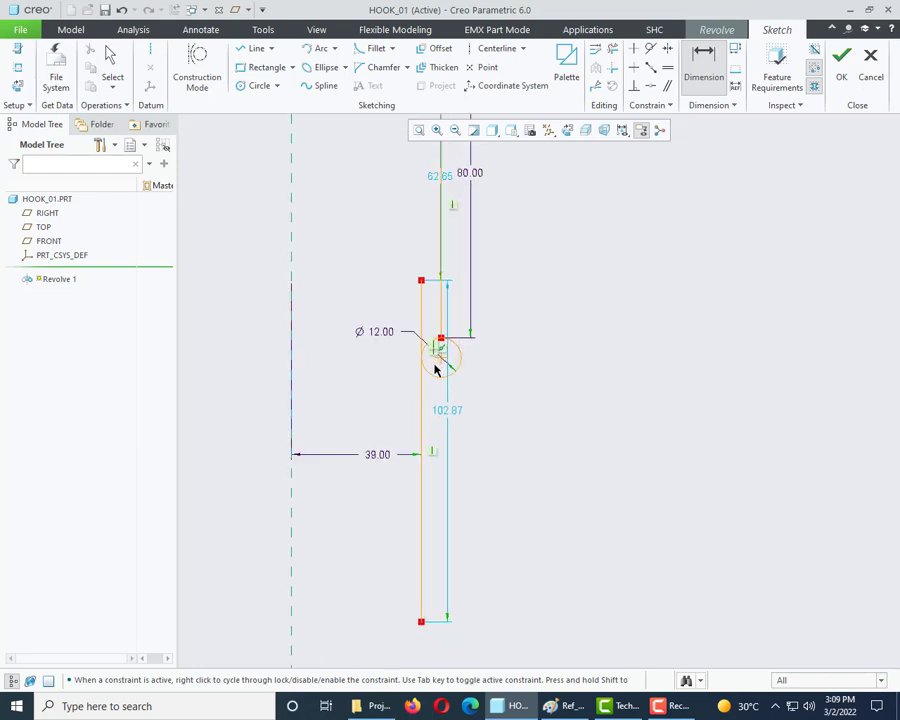
{"action": "scroll", "coordinate": [379, 337], "scroll_direction": "up", "scroll_amount": 3}
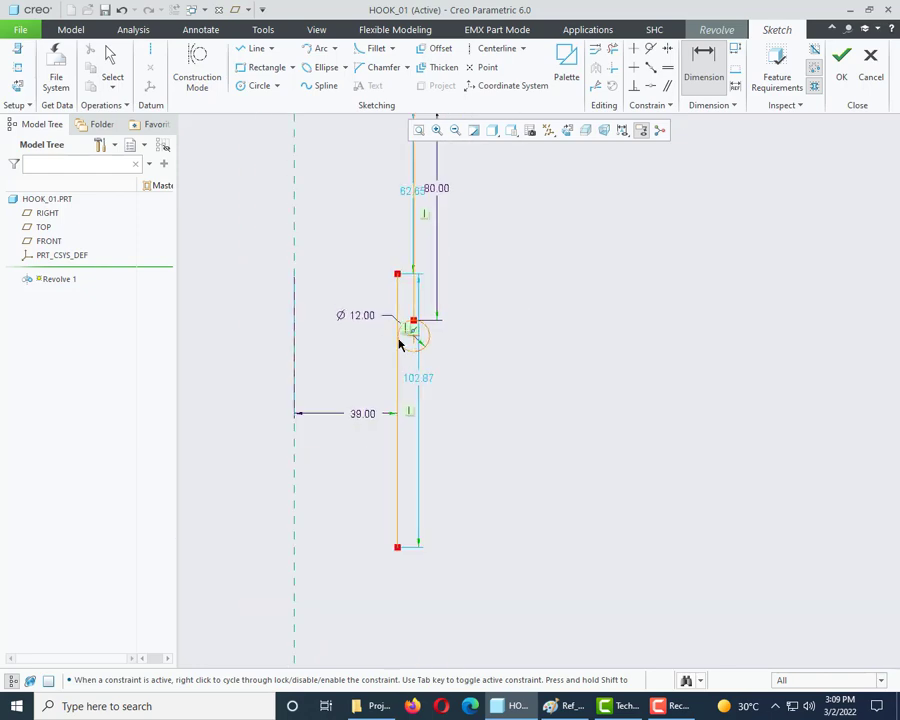
{"action": "middle_click", "coordinate": [480, 386]}
Switch to the reference drawing in Paint and review Detail C, marking the thread size, threaded length and R6 radius callouts with yellow rectangles.
{"action": "scroll", "coordinate": [414, 350], "scroll_direction": "up", "scroll_amount": 2}
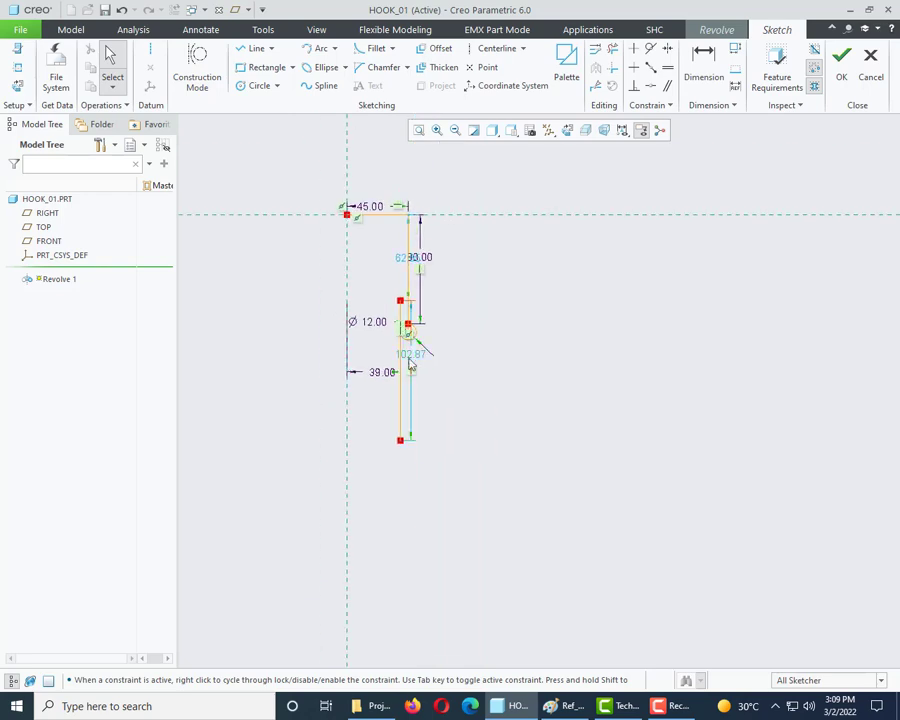
{"action": "scroll", "coordinate": [414, 350], "scroll_direction": "down", "scroll_amount": 1}
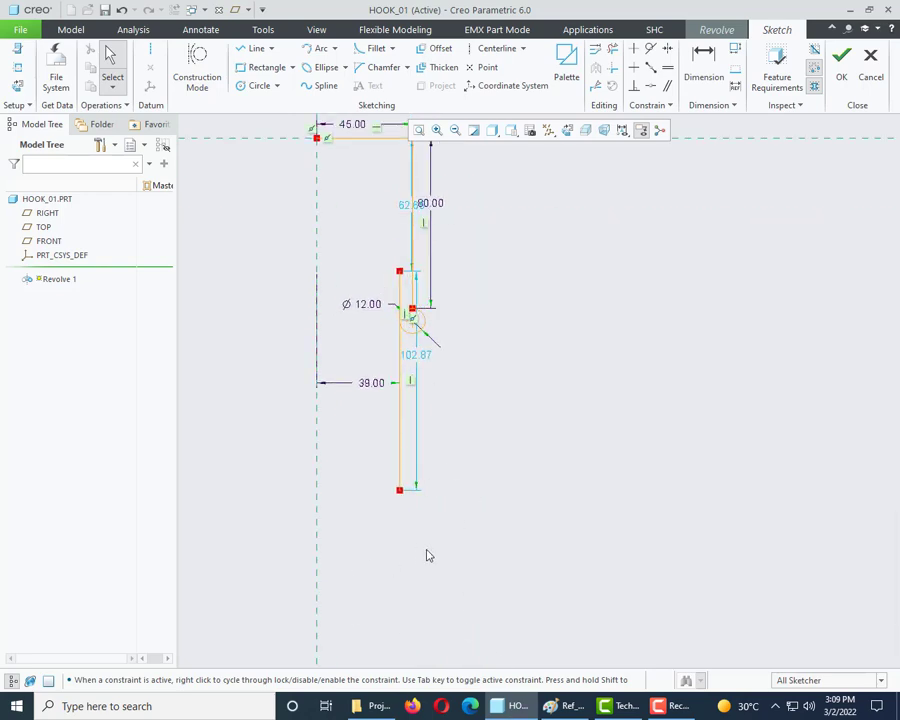
{"action": "mouse_move", "coordinate": [550, 706]}
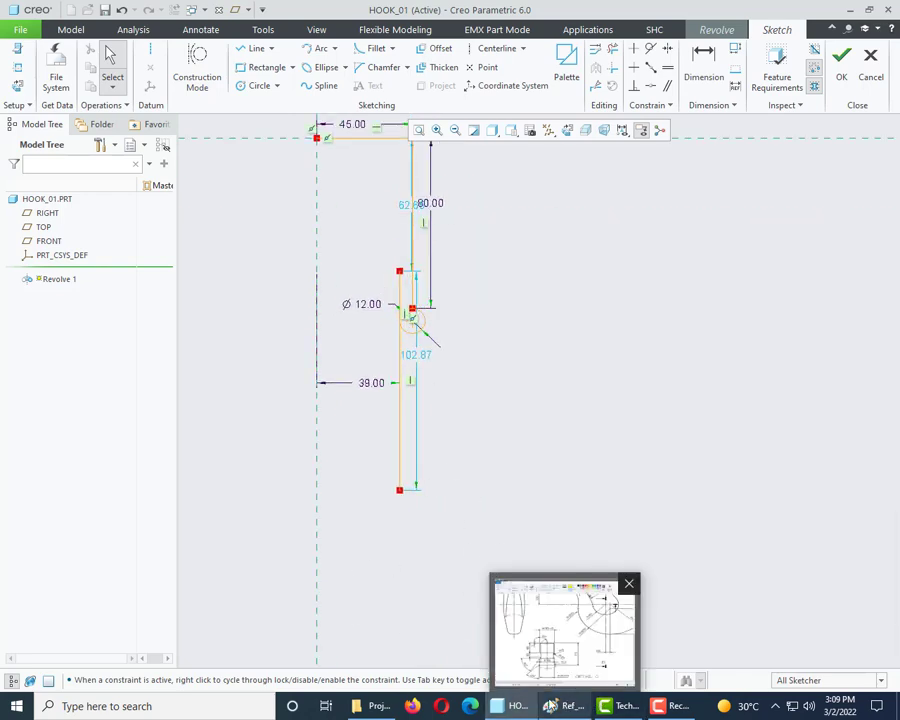
{"action": "left_click", "coordinate": [545, 605]}
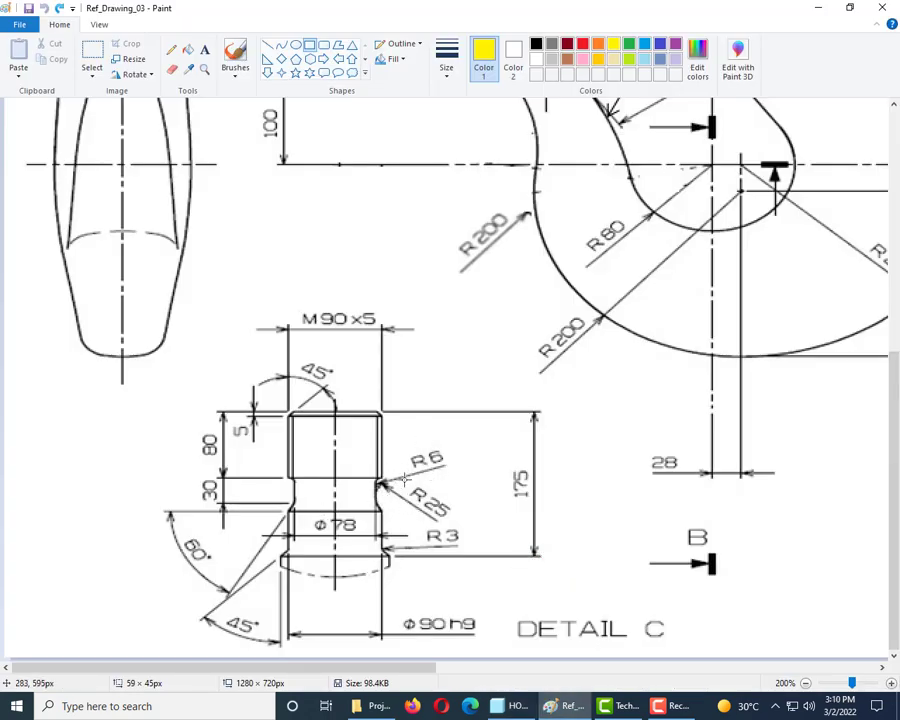
{"action": "mouse_move", "coordinate": [288, 350]}
{"action": "left_mouse_down"}
{"action": "mouse_move", "coordinate": [350, 310]}
{"action": "mouse_move", "coordinate": [392, 301]}
{"action": "left_mouse_up"}
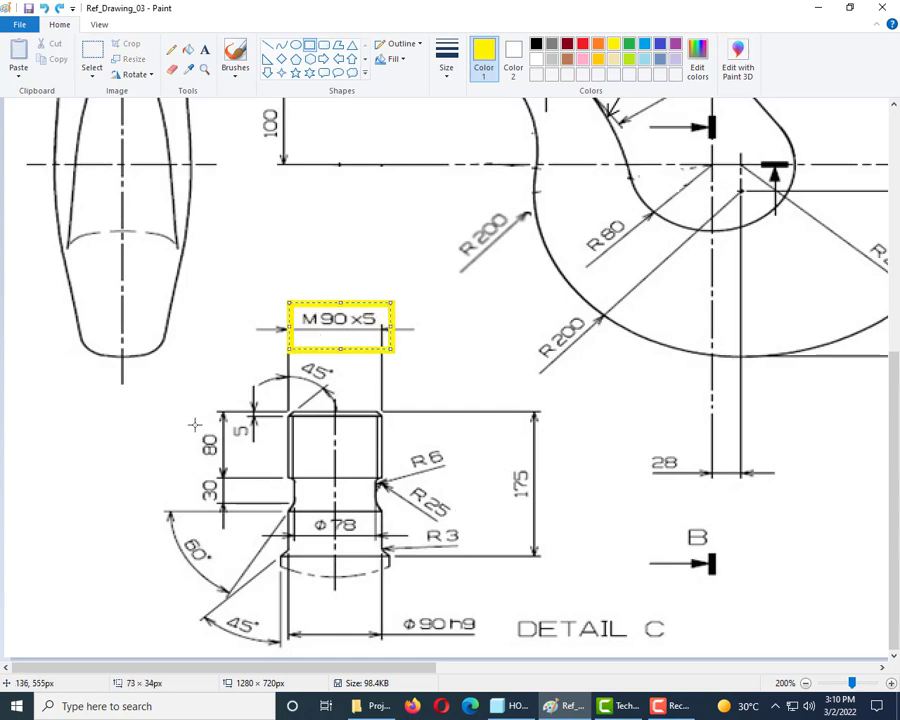
{"action": "left_click_drag", "start_coordinate": [195, 424], "coordinate": [228, 466]}
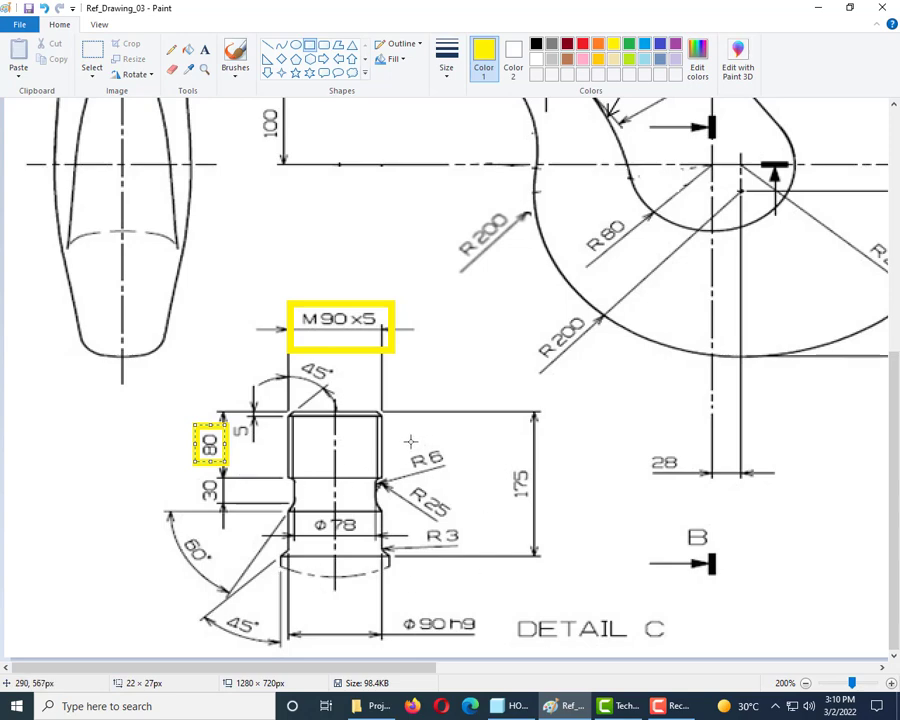
{"action": "left_click_drag", "start_coordinate": [406, 447], "coordinate": [456, 478]}
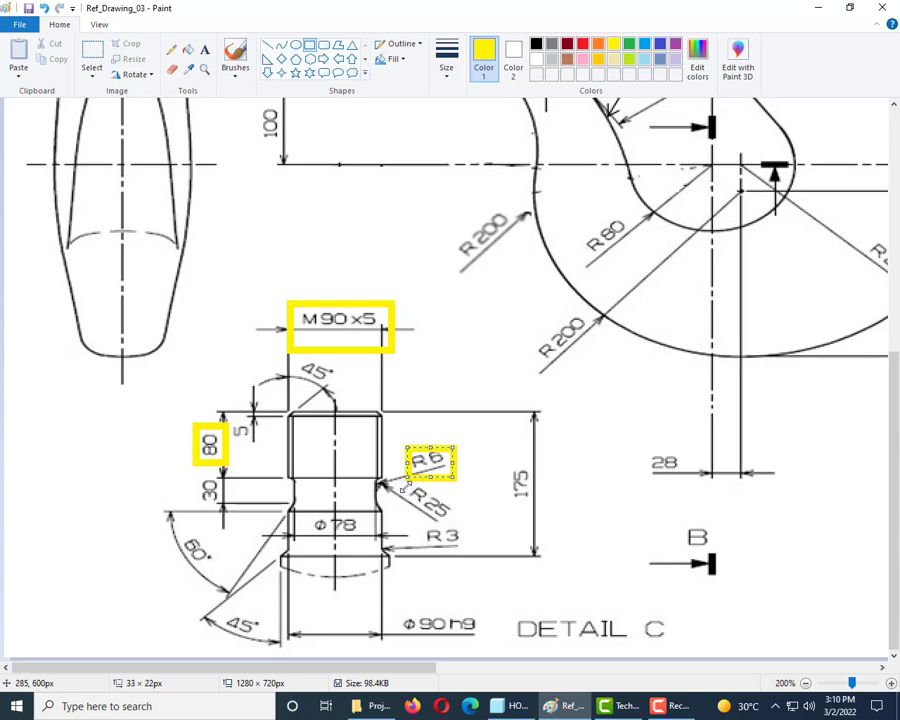
{"action": "mouse_move", "coordinate": [405, 481]}
{"action": "left_mouse_down"}
{"action": "mouse_move", "coordinate": [430, 510]}
{"action": "mouse_move", "coordinate": [414, 470]}
{"action": "mouse_move", "coordinate": [403, 477]}
{"action": "left_mouse_up"}
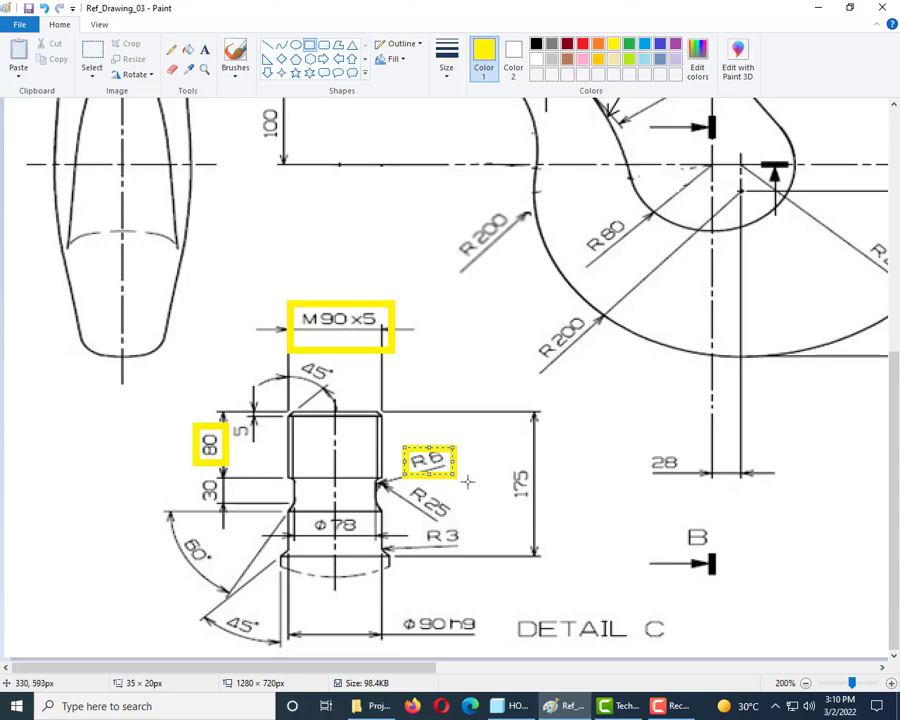
Mark the R25 radius callout in Detail C with a yellow rectangle and switch to Creo Parametric.
{"action": "left_click_drag", "start_coordinate": [467, 481], "coordinate": [397, 524]}
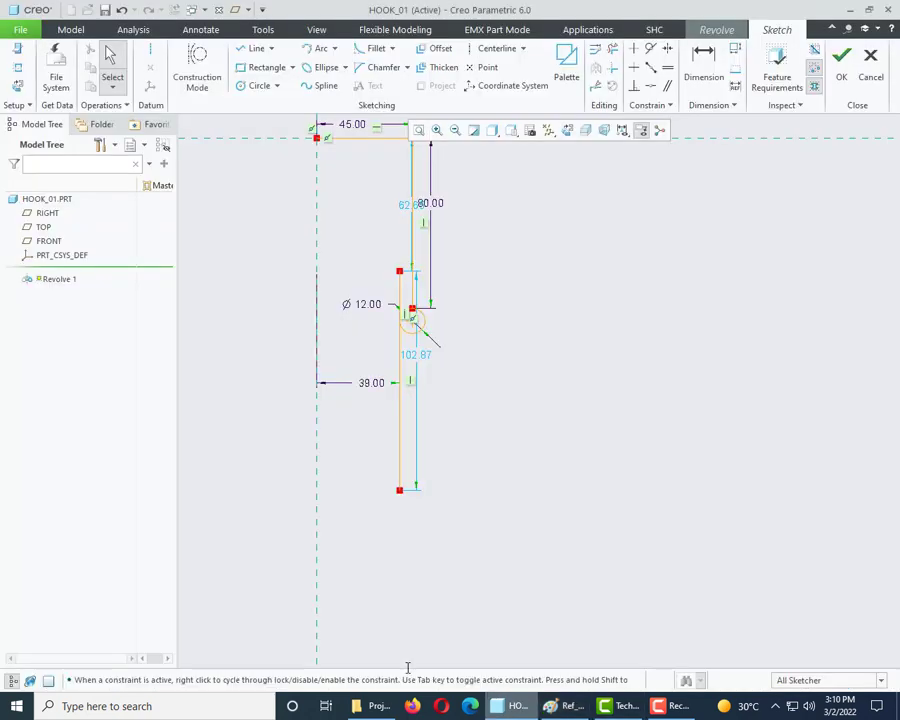
{"action": "left_click", "coordinate": [513, 706]}
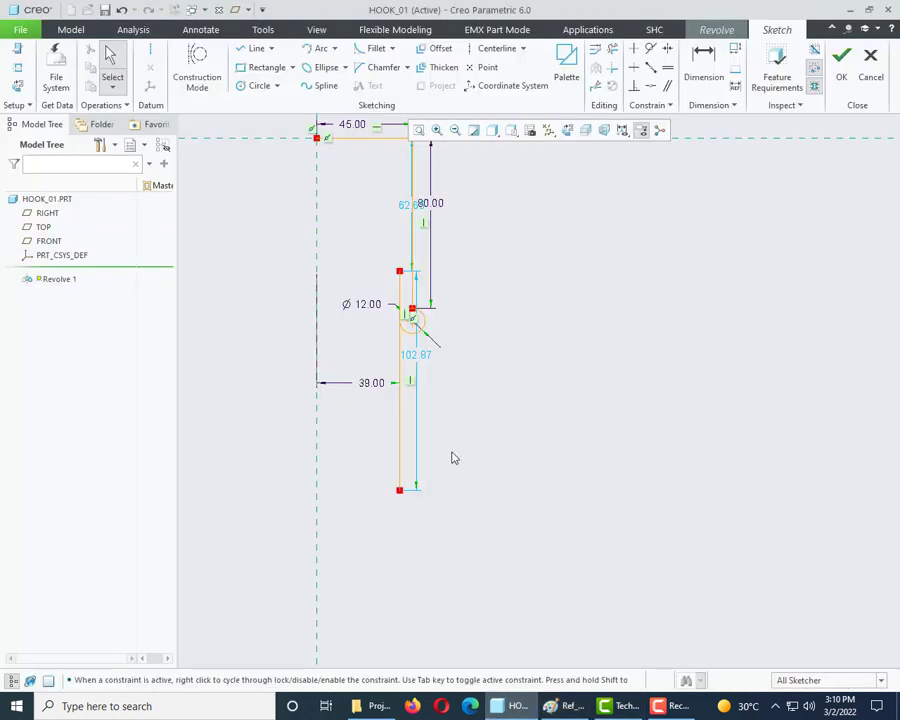
Sketch a circle about 29 mm in diameter below the 12 mm circle, tangent to the lower vertical line.
{"action": "left_click", "coordinate": [249, 86]}
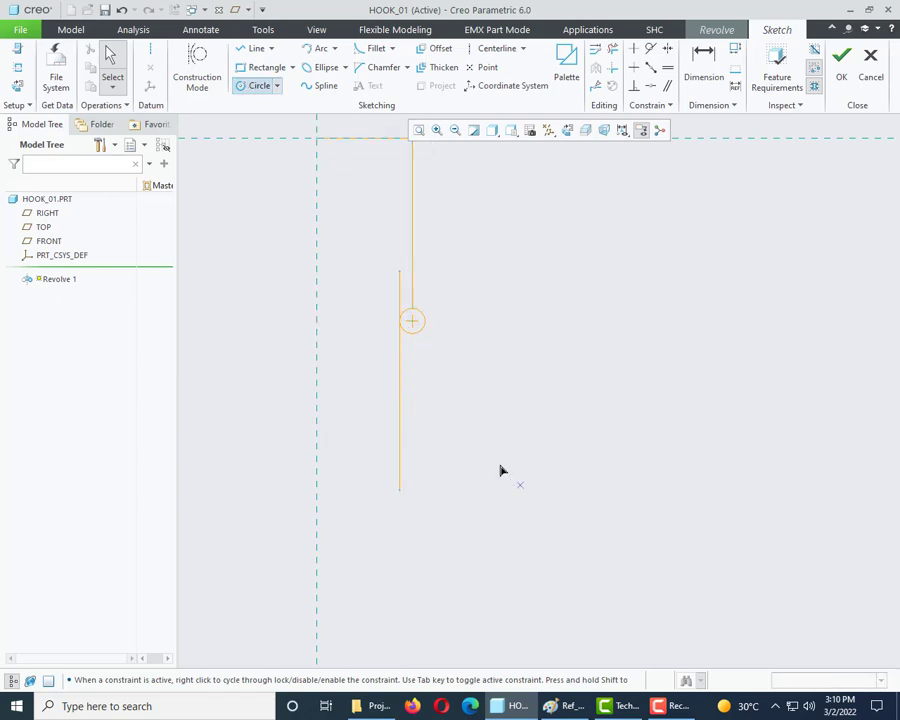
{"action": "left_click", "coordinate": [430, 420]}
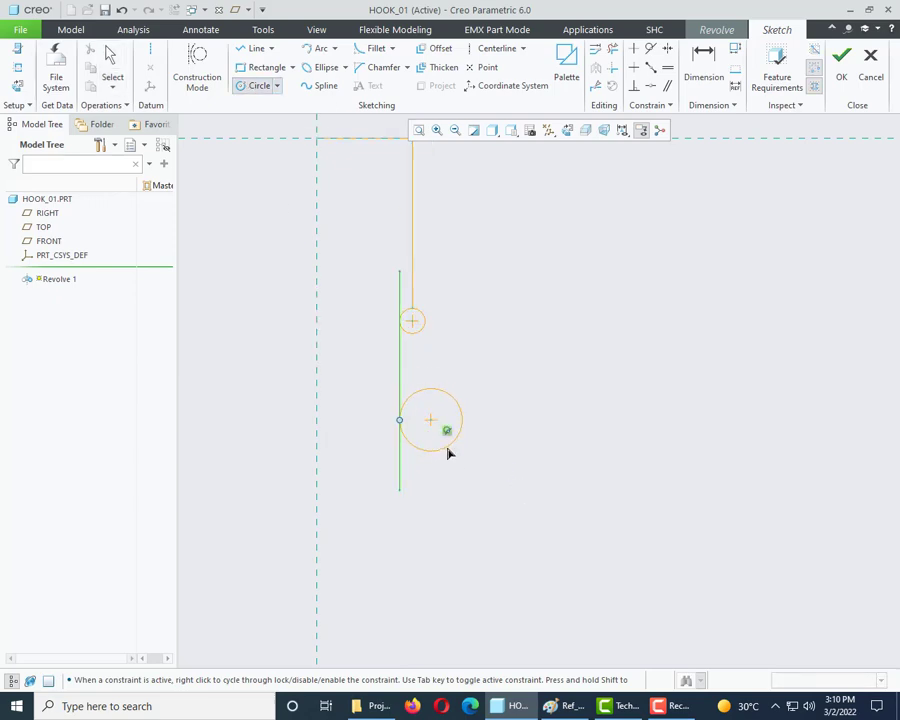
{"action": "left_click", "coordinate": [448, 453]}
{"action": "middle_click", "coordinate": [548, 408]}
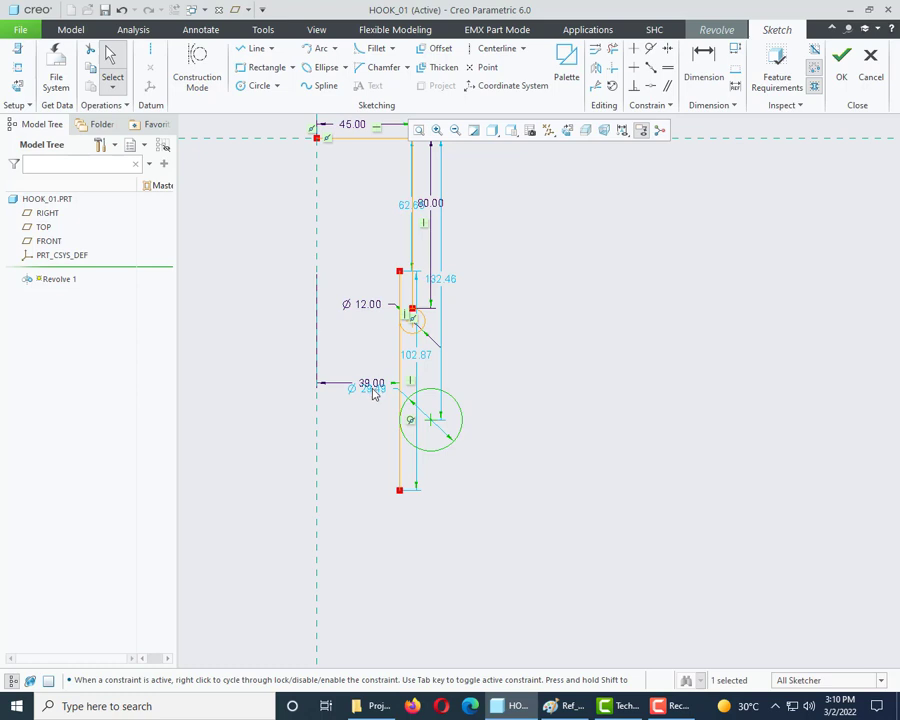
Check the R25 callout in the Paint reference drawing and set the tangent circle's diameter to 50 mm in Creo Parametric.
{"action": "left_click_drag", "start_coordinate": [373, 393], "coordinate": [622, 352]}
{"action": "double_click", "coordinate": [630, 352]}
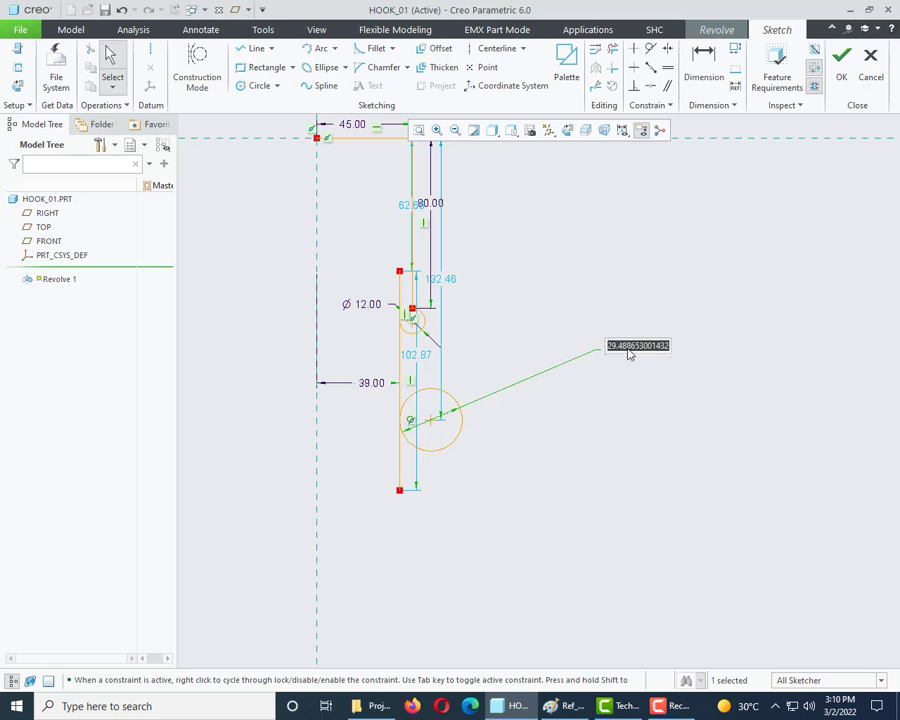
{"action": "left_click", "coordinate": [567, 706]}
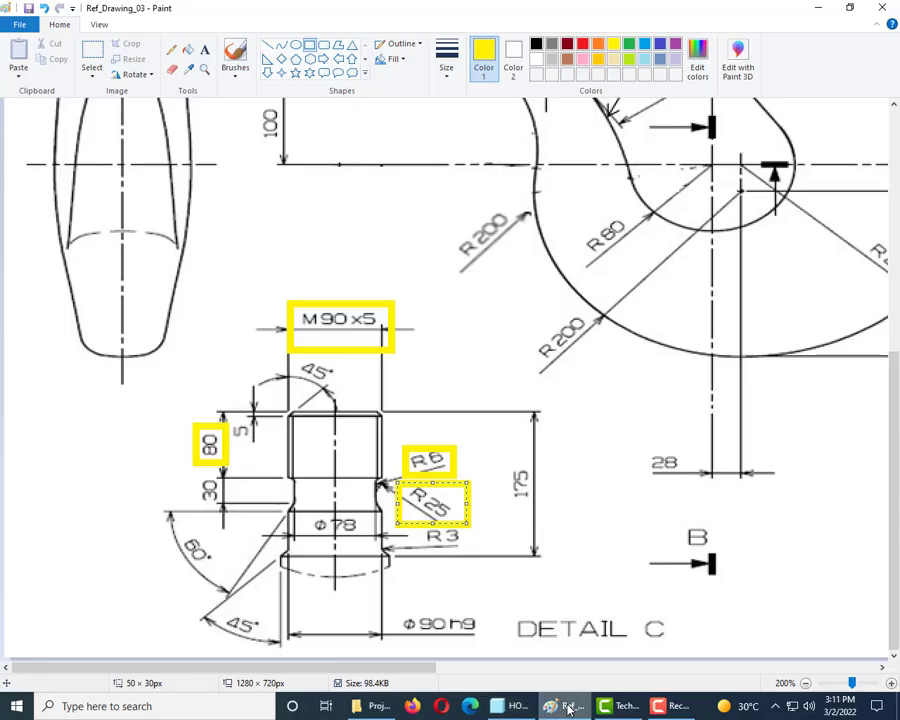
{"action": "left_click", "coordinate": [567, 706]}
{"action": "type", "text": "50"}
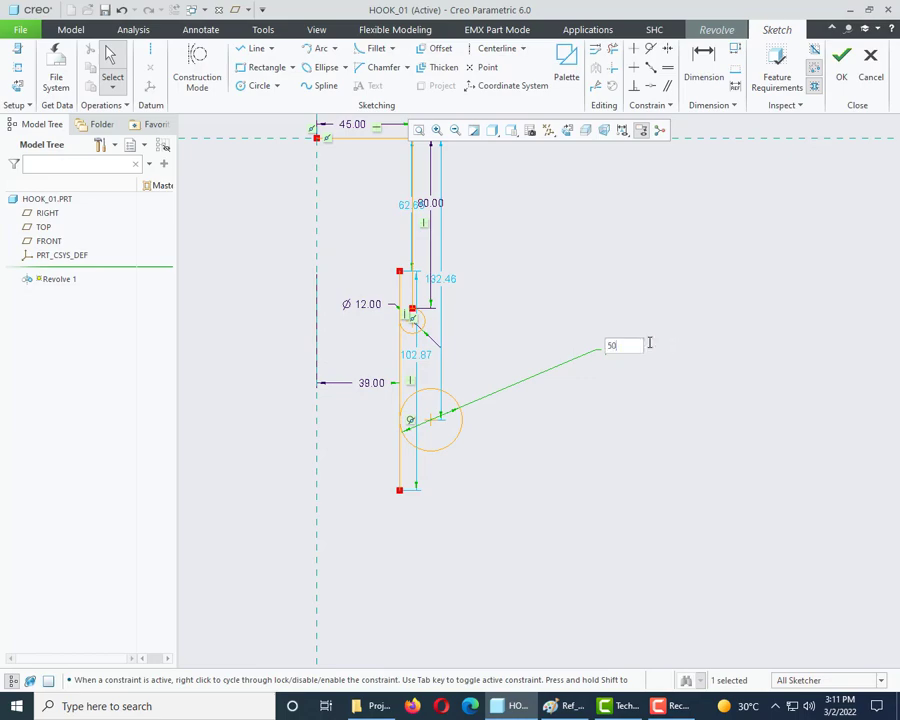
{"action": "key", "text": "Return"}
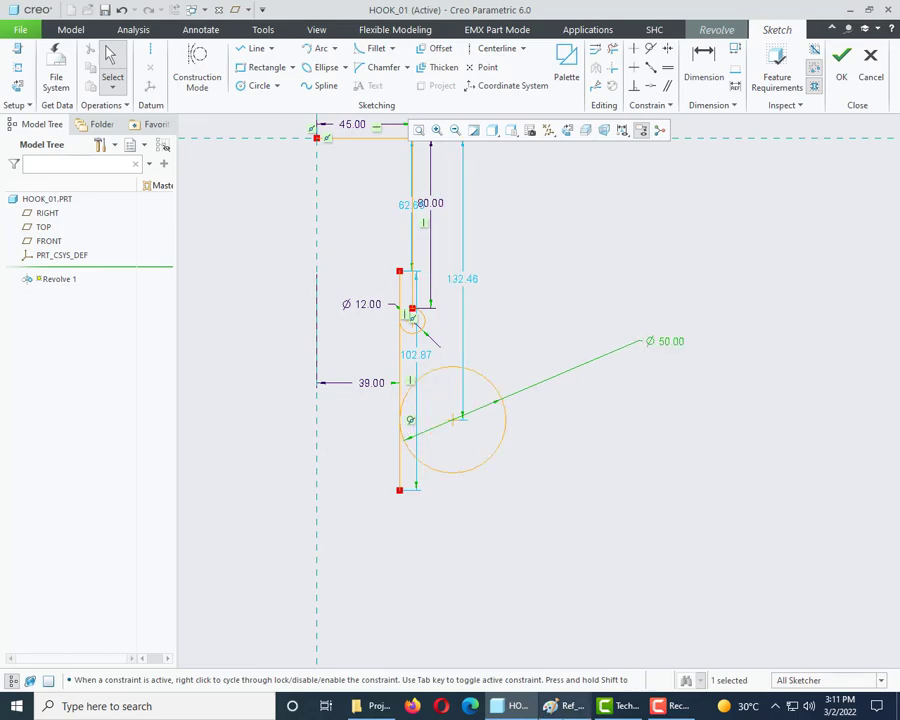
Switch to the reference drawing in Paint, review Detail C's undercut dimensions, and return to the Creo Parametric sketch.
{"action": "left_click", "coordinate": [565, 706]}
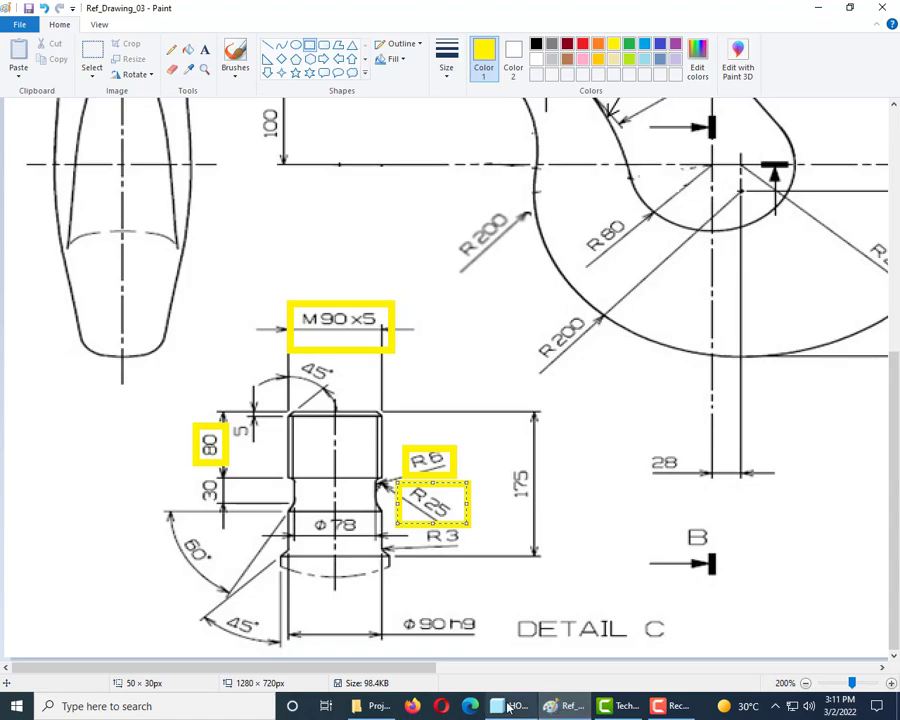
{"action": "left_click", "coordinate": [553, 706]}
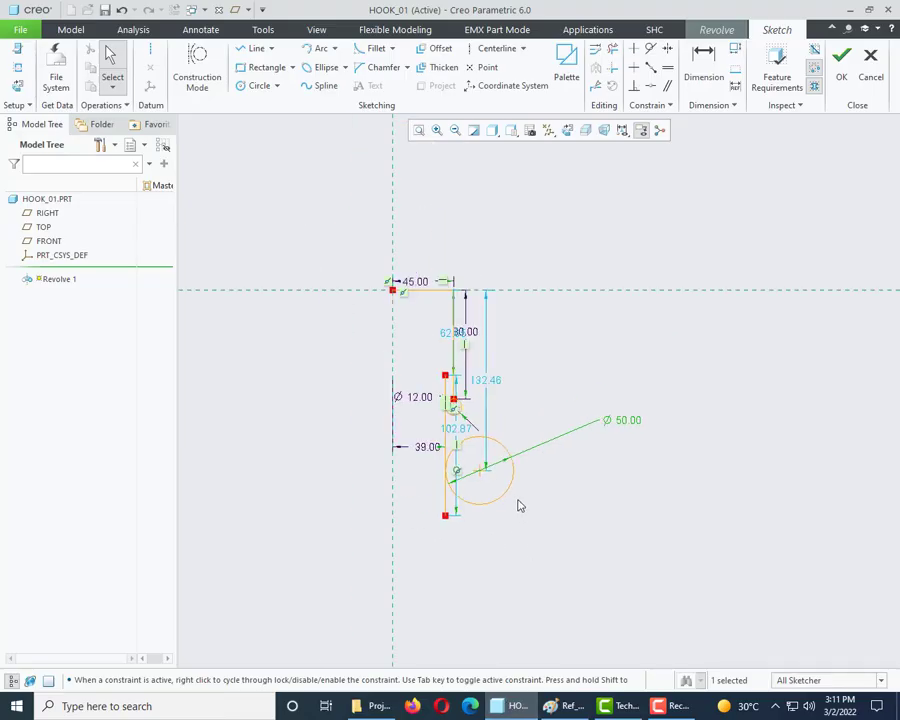
{"action": "scroll", "coordinate": [518, 504], "scroll_direction": "up", "scroll_amount": 1}
{"action": "left_click", "coordinate": [677, 706]}
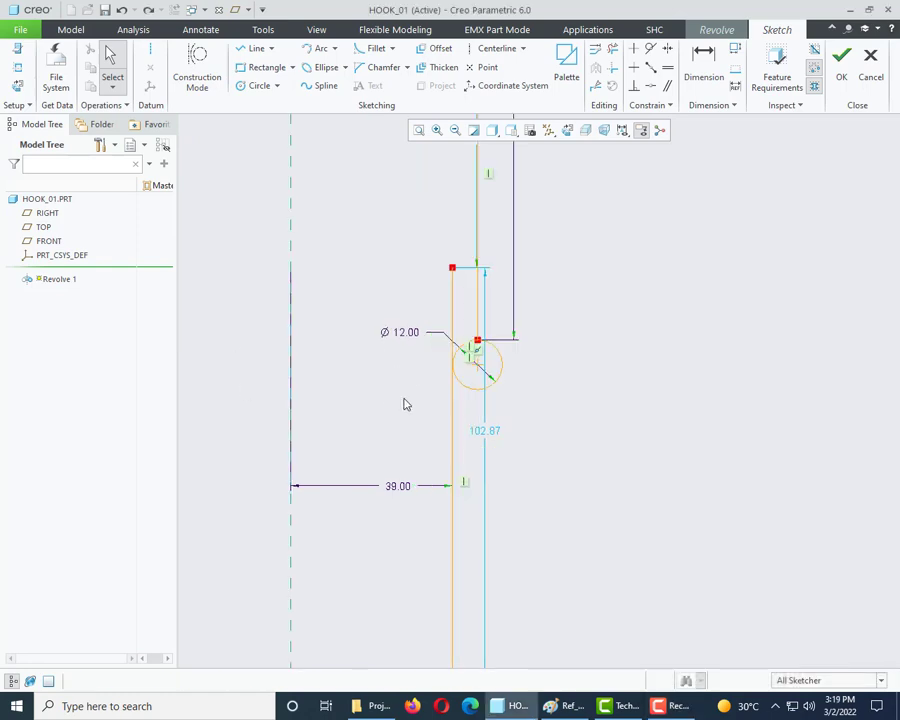
Sketch a horizontal line about 28 mm long from the lower end of the 80 mm line toward the vertical reference.
{"action": "scroll", "coordinate": [426, 386], "scroll_direction": "up", "scroll_amount": 1}
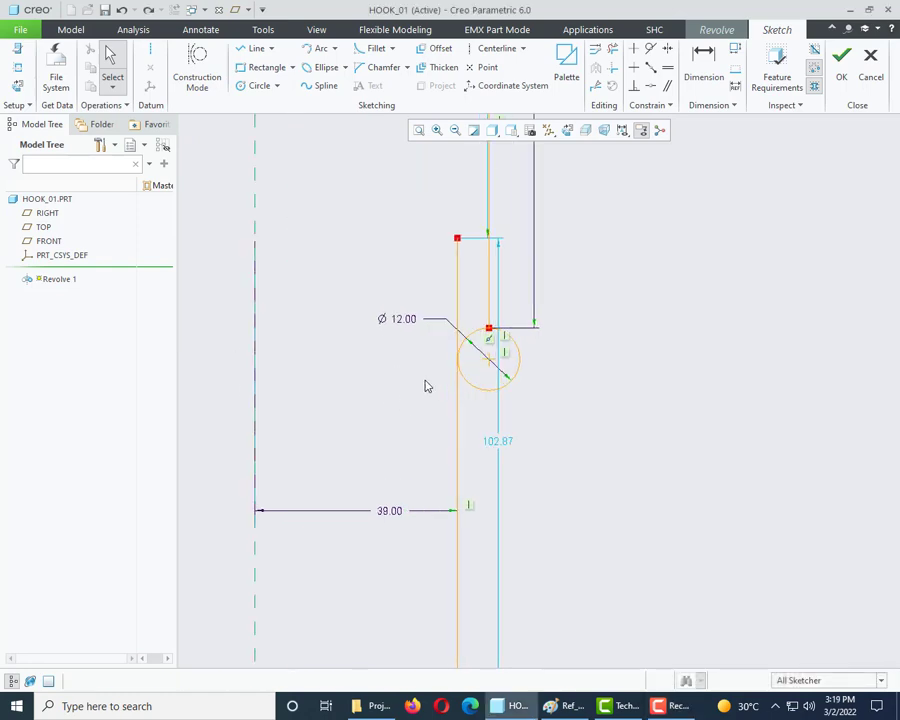
{"action": "scroll", "coordinate": [420, 390], "scroll_direction": "down", "scroll_amount": 1}
{"action": "left_click", "coordinate": [251, 49]}
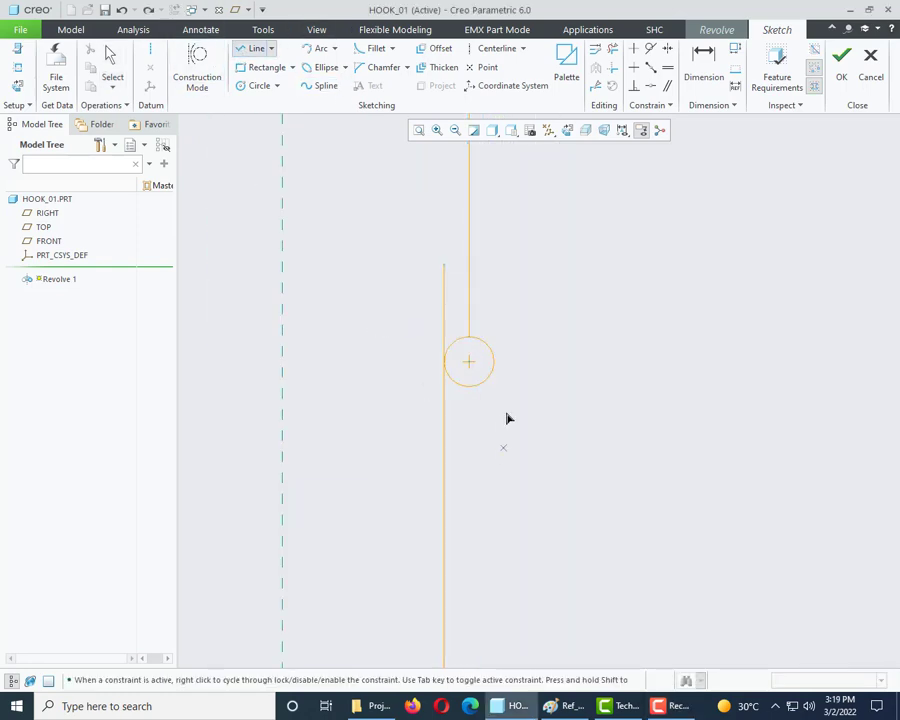
{"action": "left_click", "coordinate": [468, 337]}
{"action": "left_click", "coordinate": [354, 337]}
{"action": "middle_click", "coordinate": [398, 456]}
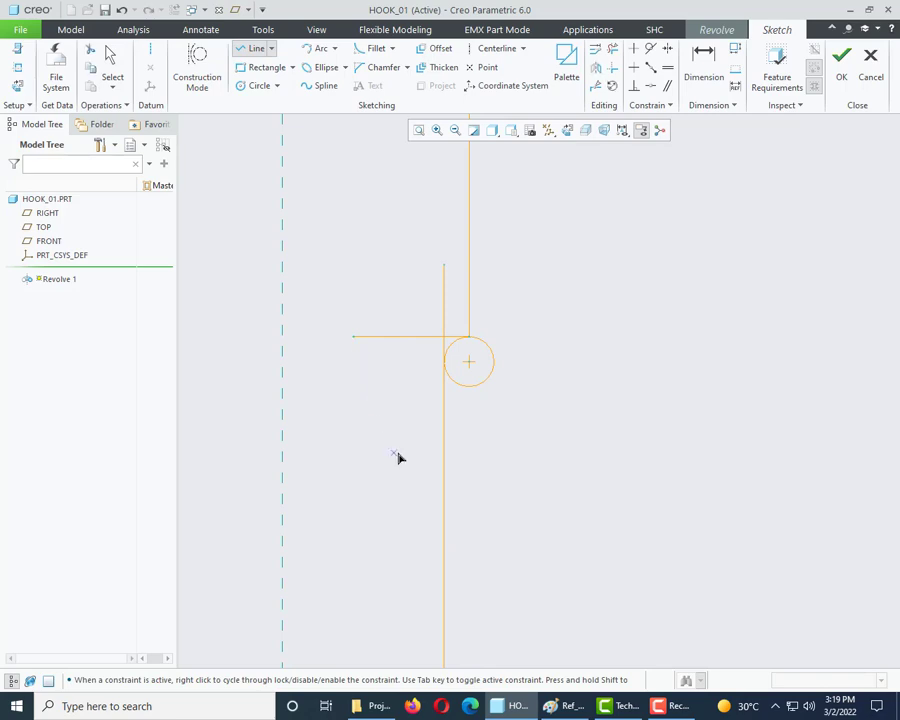
{"action": "middle_click", "coordinate": [577, 494]}
{"action": "scroll", "coordinate": [538, 410], "scroll_direction": "down", "scroll_amount": 1}
{"action": "scroll", "coordinate": [536, 389], "scroll_direction": "up", "scroll_amount": 1}
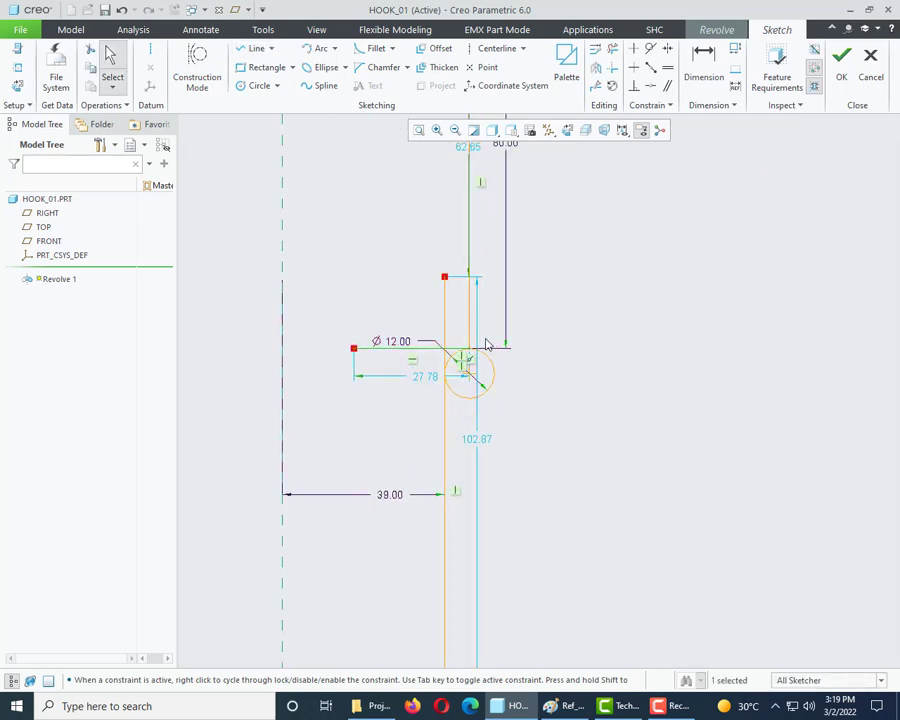
Trim the undercut's vertical line above the new horizontal line and the horizontal line's overhang so they meet in a corner.
{"action": "left_click", "coordinate": [612, 48]}
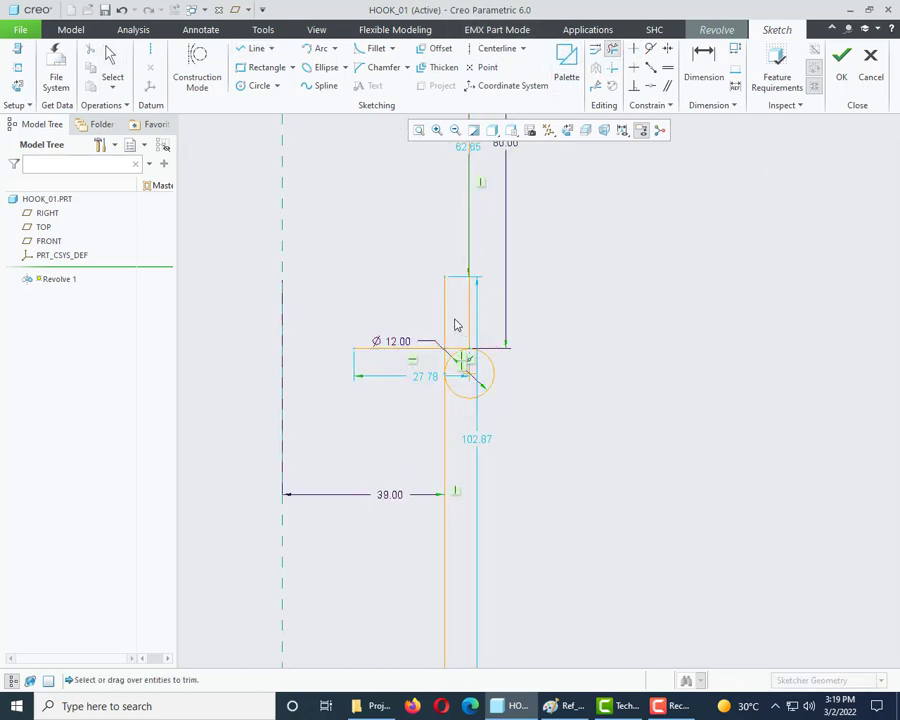
{"action": "mouse_move", "coordinate": [456, 323]}
{"action": "left_mouse_down"}
{"action": "mouse_move", "coordinate": [408, 360]}
{"action": "mouse_move", "coordinate": [317, 339]}
{"action": "left_mouse_up"}
{"action": "middle_click", "coordinate": [474, 291]}
{"action": "scroll", "coordinate": [474, 291], "scroll_direction": "down", "scroll_amount": 4}
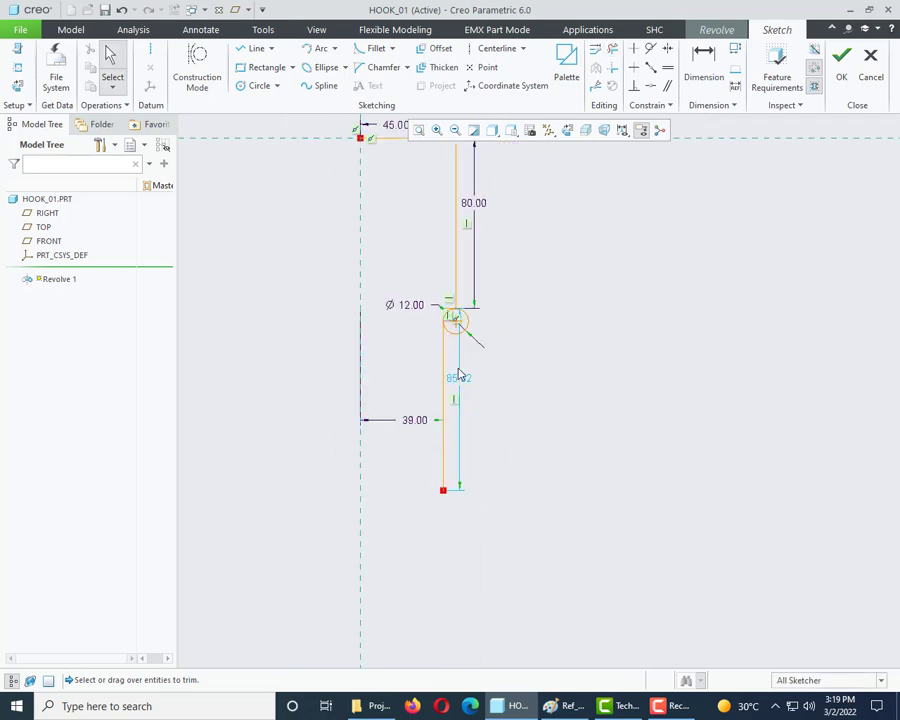
{"action": "scroll", "coordinate": [455, 340], "scroll_direction": "up", "scroll_amount": 3}
Switch to the reference drawing in Paint, mark Detail C's 30 mm undercut length with a yellow rectangle, and return to Creo Parametric.
{"action": "left_click", "coordinate": [568, 707]}
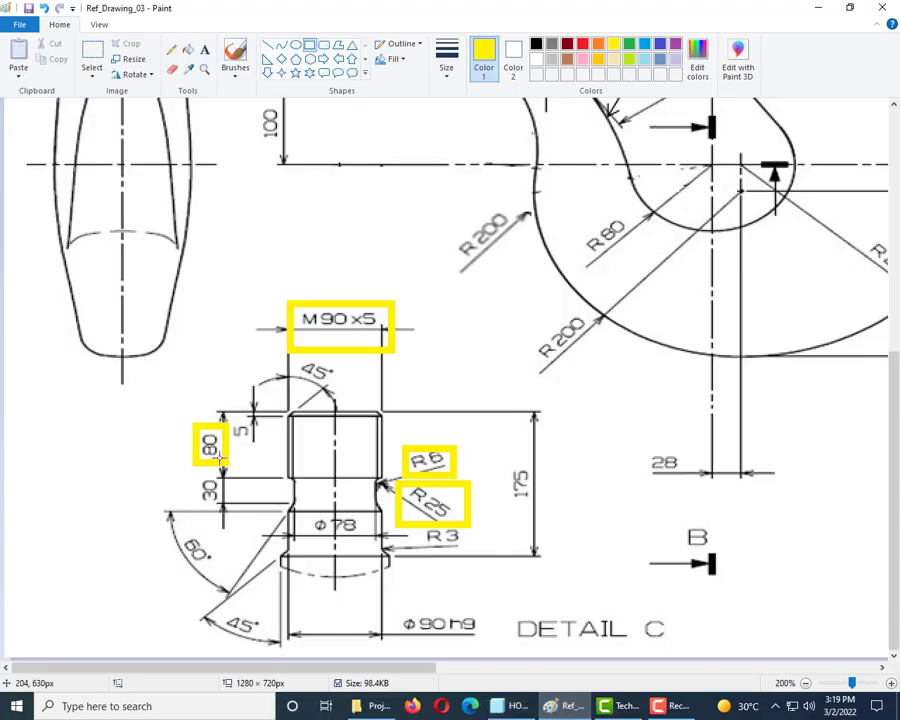
{"action": "left_click_drag", "start_coordinate": [191, 472], "coordinate": [234, 514]}
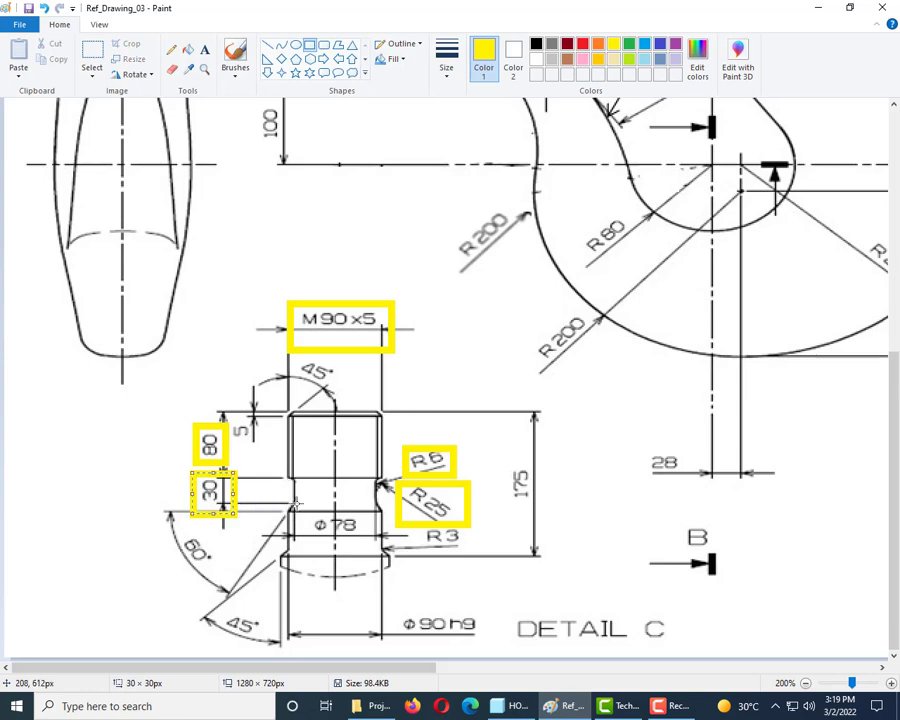
{"action": "left_click", "coordinate": [815, 8]}
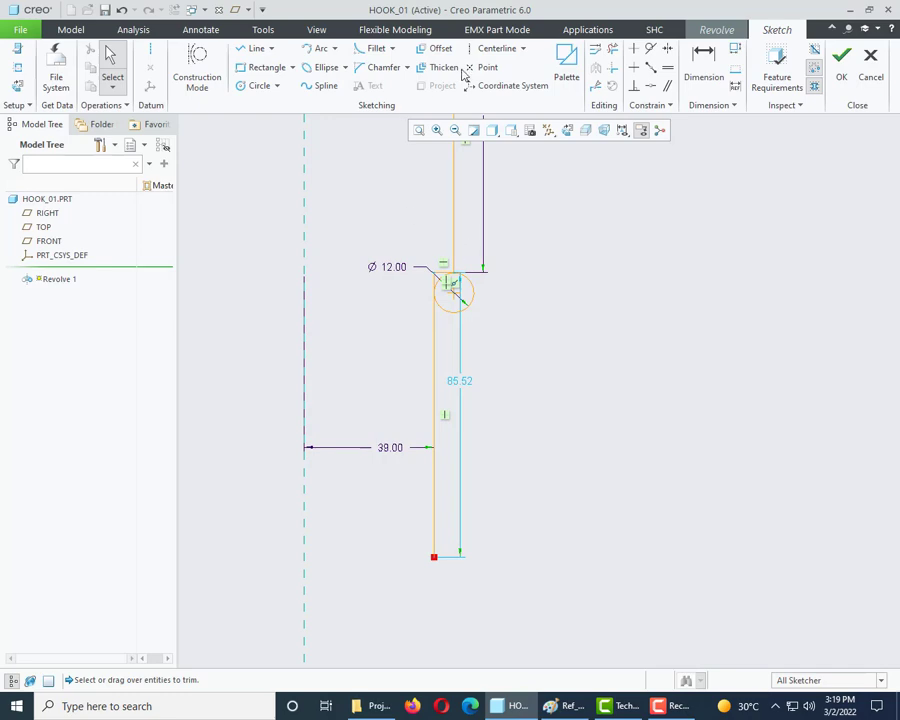
Offset the short horizontal line at the top of the undercut by -30 as a single edge.
{"action": "scroll", "coordinate": [452, 278], "scroll_direction": "up", "scroll_amount": 3}
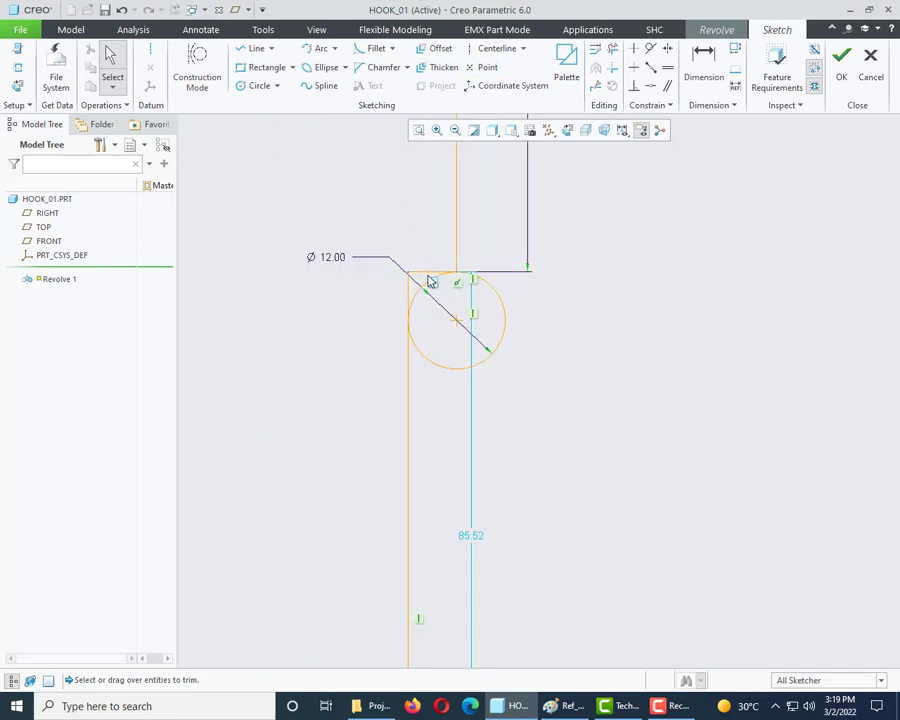
{"action": "left_click", "coordinate": [438, 48]}
{"action": "left_click", "coordinate": [426, 277]}
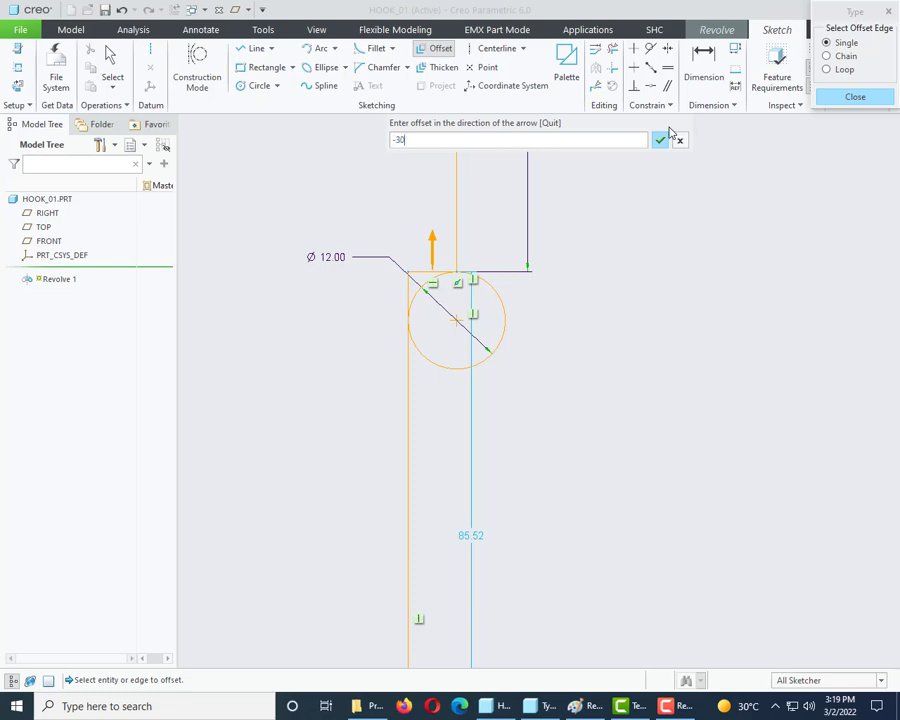
{"action": "type", "text": "-30"}
{"action": "key", "text": "Return"}
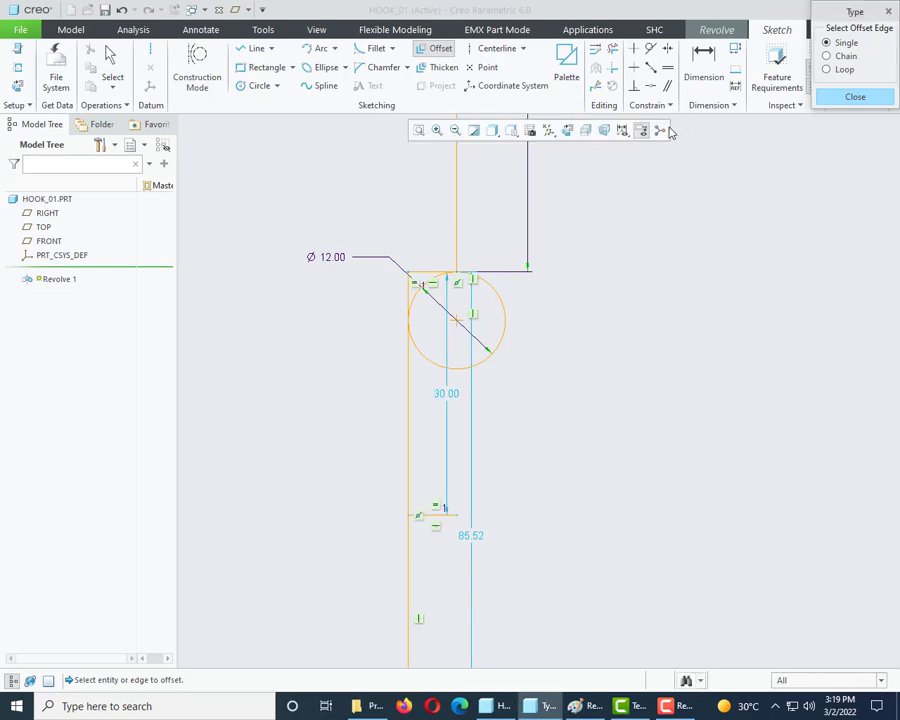
{"action": "left_click", "coordinate": [855, 97]}
{"action": "scroll", "coordinate": [516, 380], "scroll_direction": "up", "scroll_amount": 3}
{"action": "scroll", "coordinate": [518, 382], "scroll_direction": "down", "scroll_amount": 4}
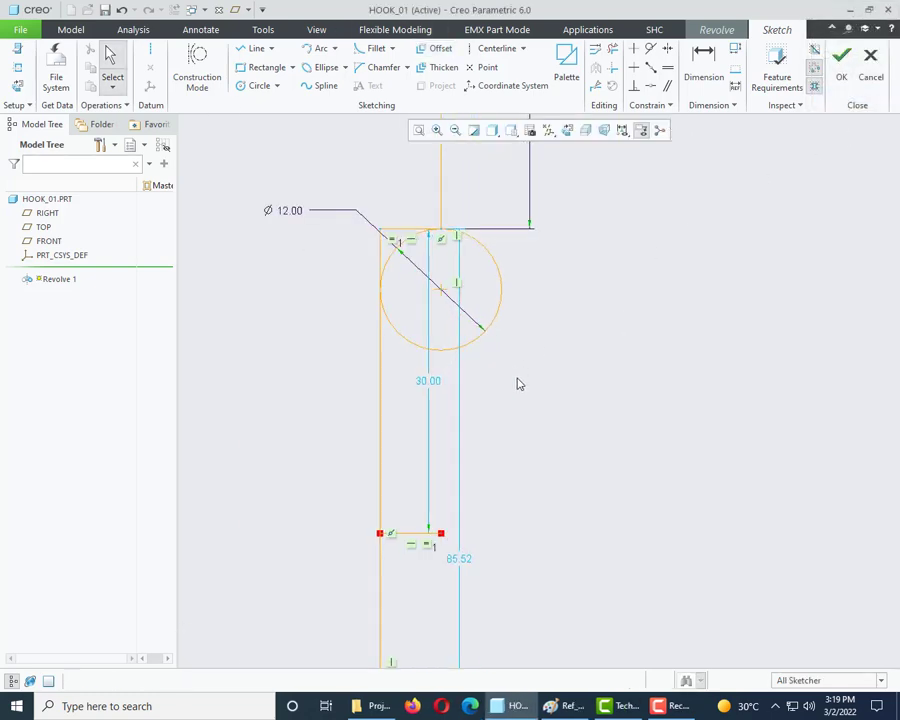
Sketch a circle about 16 mm in diameter centred vertically below the 12 mm circle and passing through the offset line's outer end.
{"action": "scroll", "coordinate": [440, 428], "scroll_direction": "up", "scroll_amount": 2}
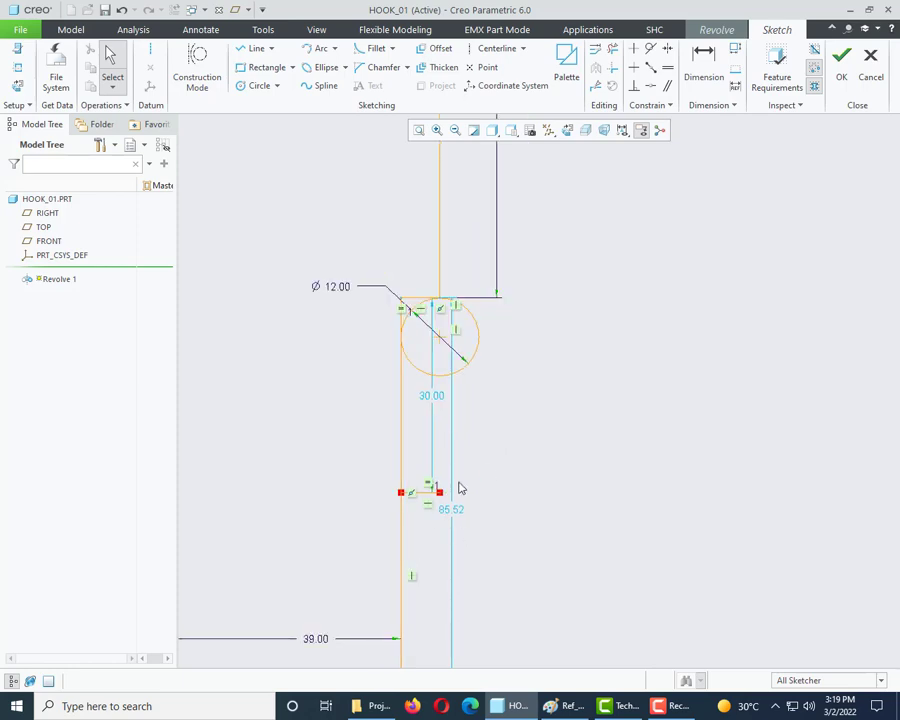
{"action": "scroll", "coordinate": [445, 487], "scroll_direction": "up", "scroll_amount": 1}
{"action": "scroll", "coordinate": [450, 486], "scroll_direction": "down", "scroll_amount": 1}
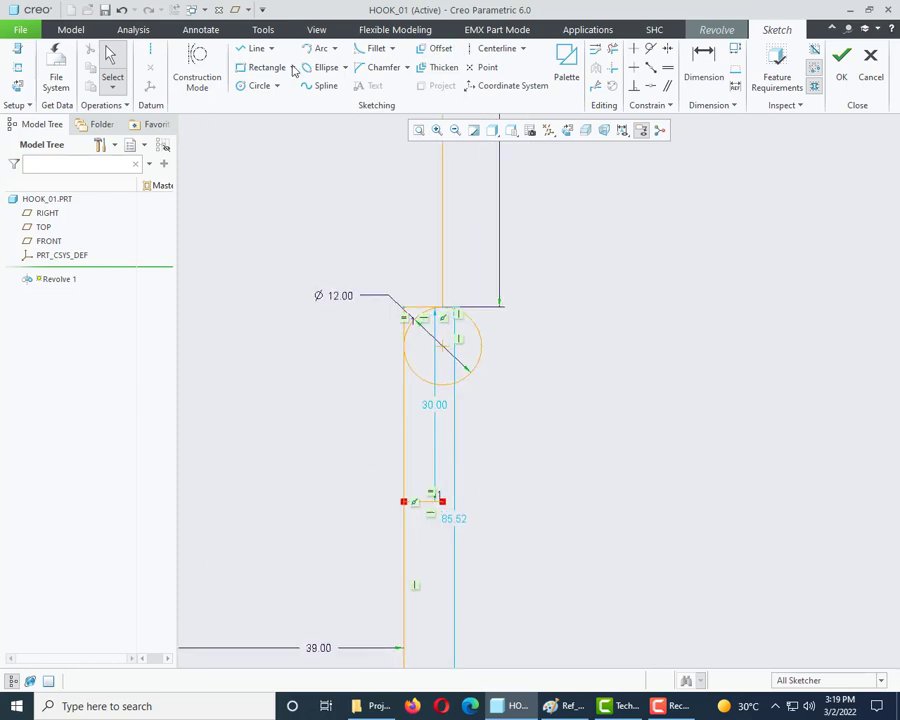
{"action": "left_click", "coordinate": [256, 86]}
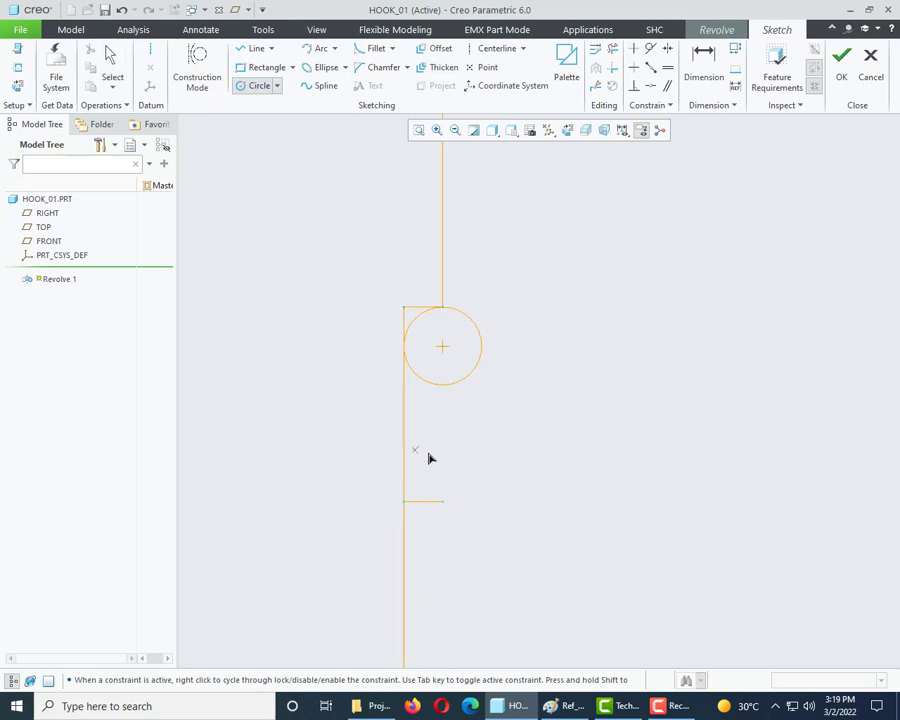
{"action": "scroll", "coordinate": [432, 456], "scroll_direction": "down", "scroll_amount": 1}
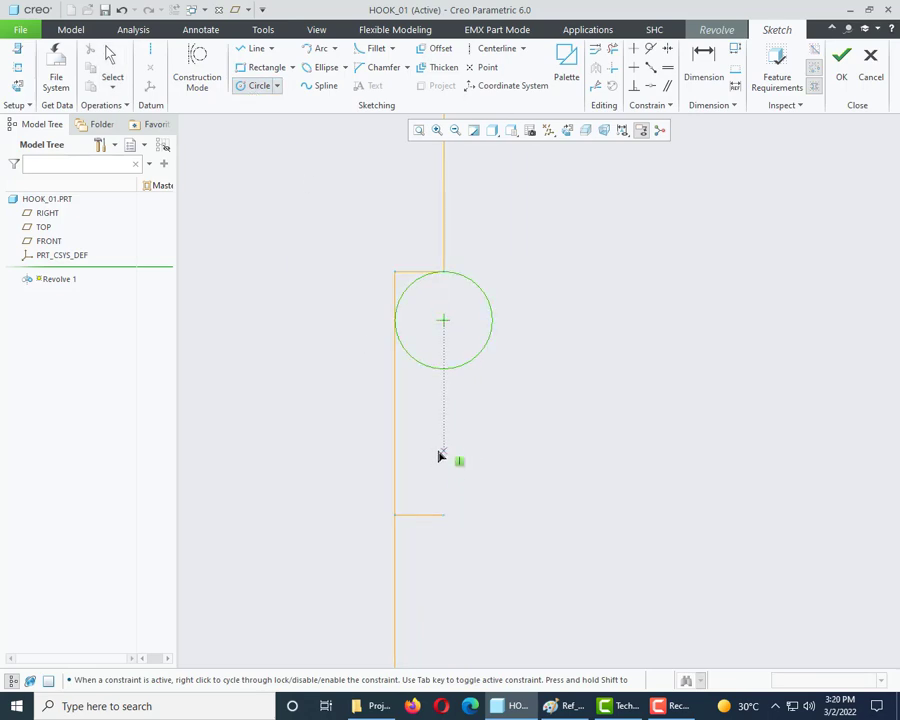
{"action": "left_click", "coordinate": [442, 450]}
{"action": "left_click", "coordinate": [450, 516]}
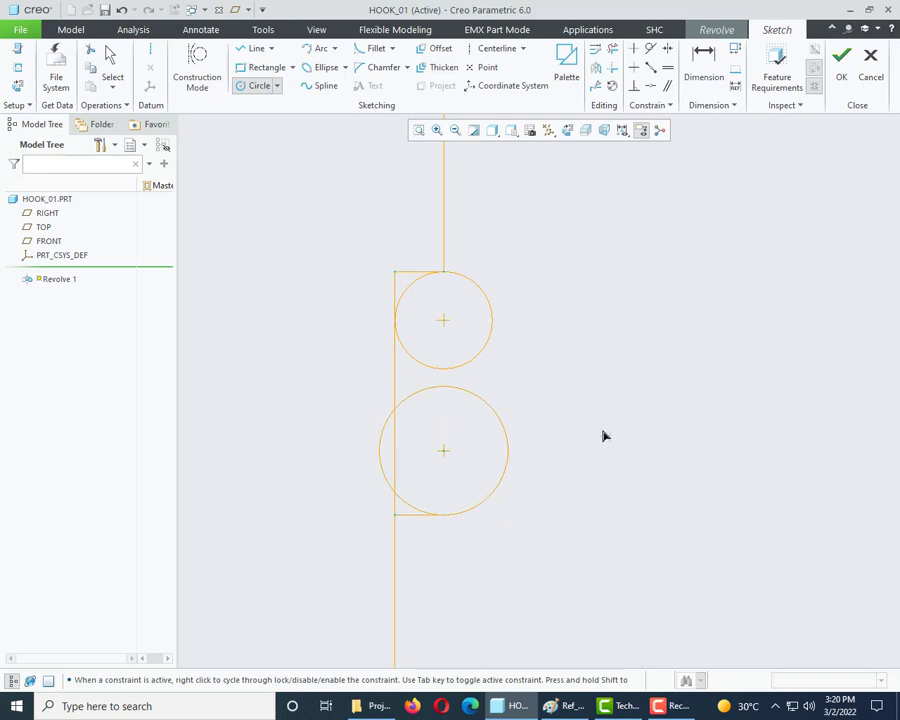
{"action": "key", "text": "Escape"}
Set the lower circle's diameter to 50 mm.
{"action": "double_click", "coordinate": [333, 371]}
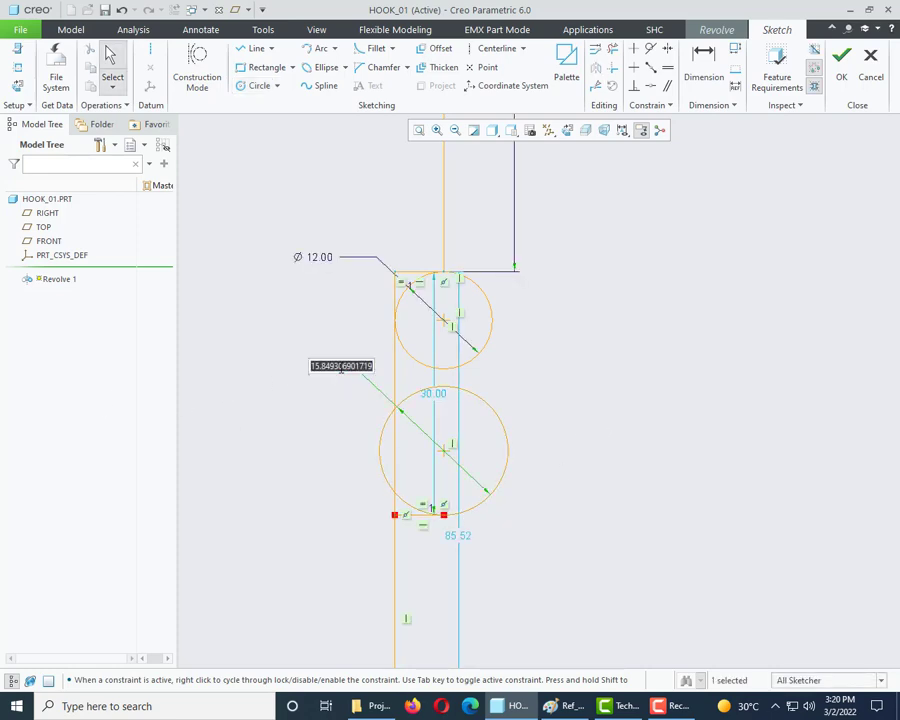
{"action": "type", "text": "50"}
{"action": "key", "text": "Return"}
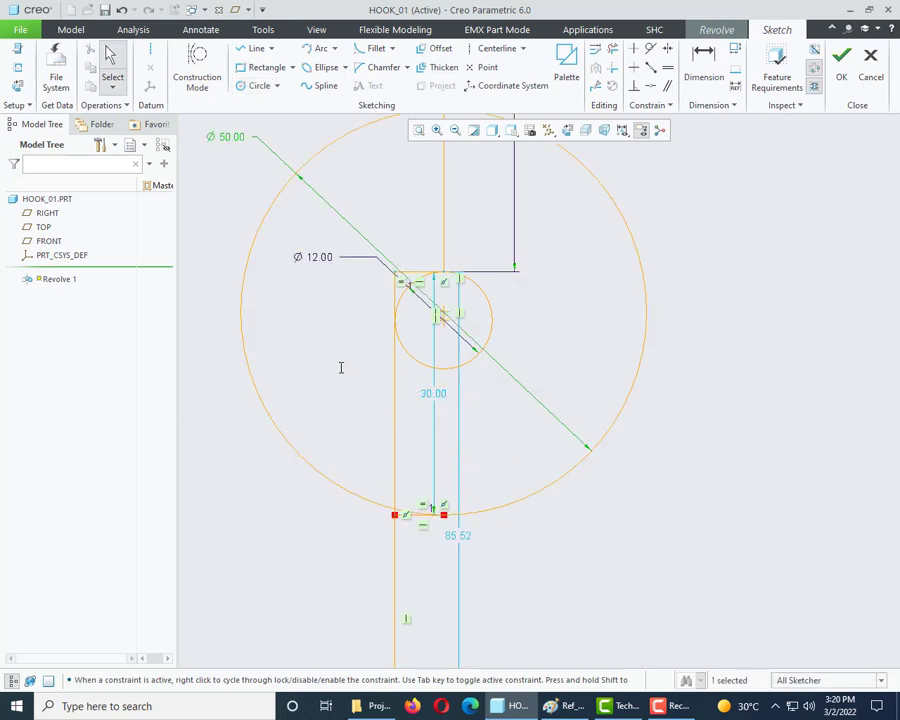
Try to make the 50 mm circle tangent to the undercut's vertical line, and cancel the conflicting constraint.
{"action": "left_click", "coordinate": [650, 48]}
{"action": "left_click", "coordinate": [268, 216]}
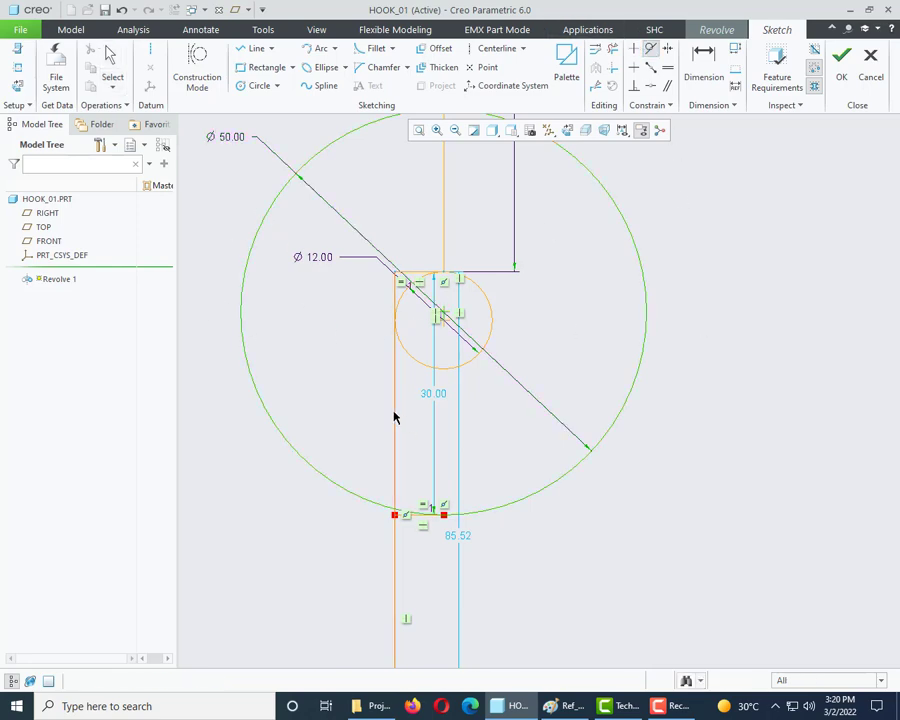
{"action": "left_click", "coordinate": [394, 416]}
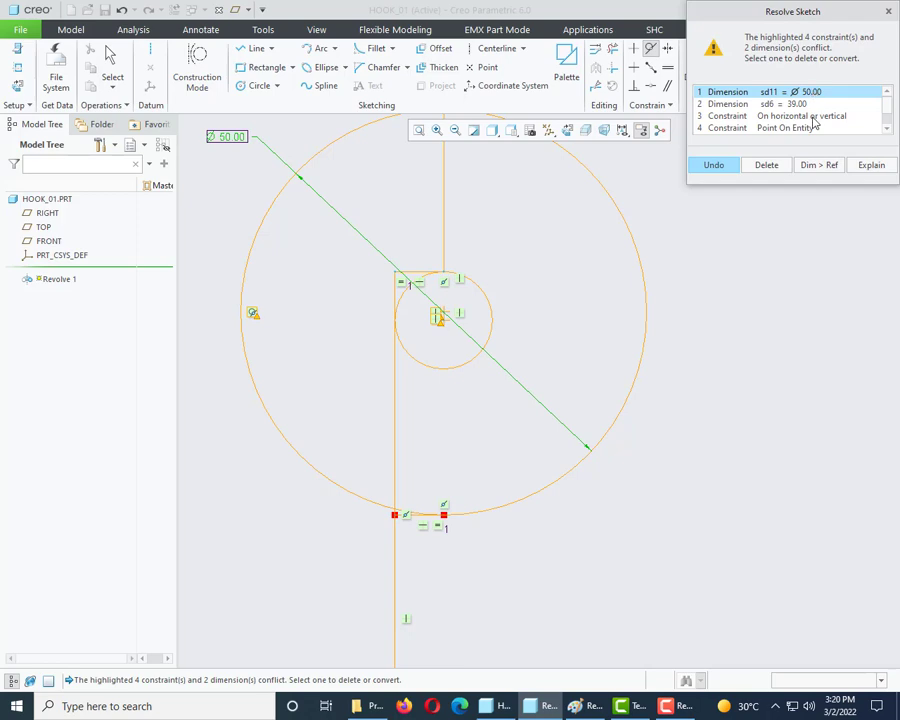
{"action": "left_click", "coordinate": [888, 12]}
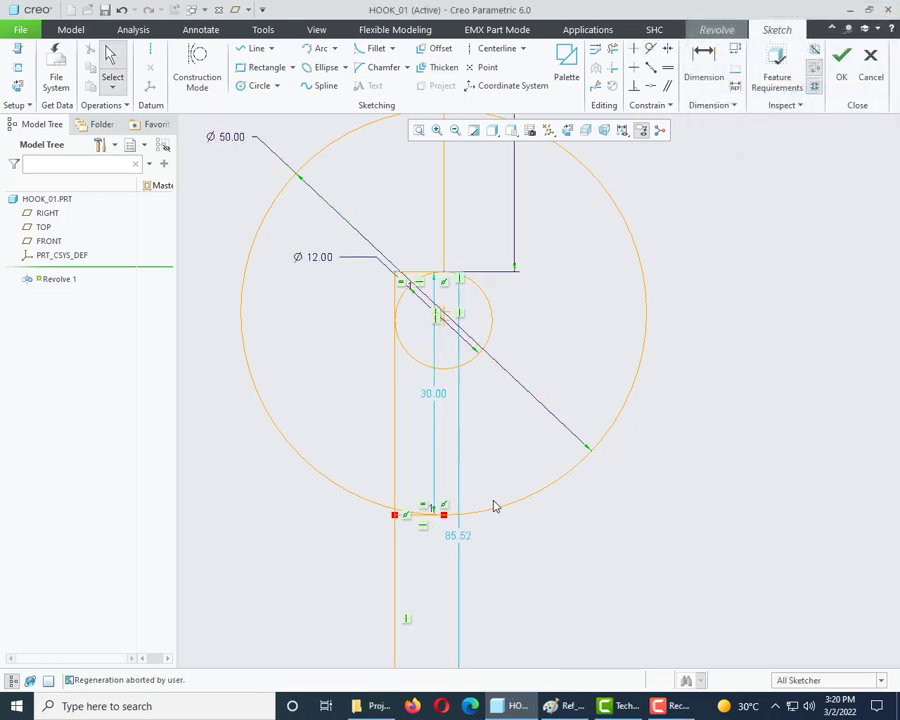
Undo the 50 mm circle and sketch another through the offset line's outer end, centred about 9 mm from the undercut's vertical line.
{"action": "key", "text": "ctrl+z"}
{"action": "key", "text": "ctrl+z"}
{"action": "left_click", "coordinate": [261, 86]}
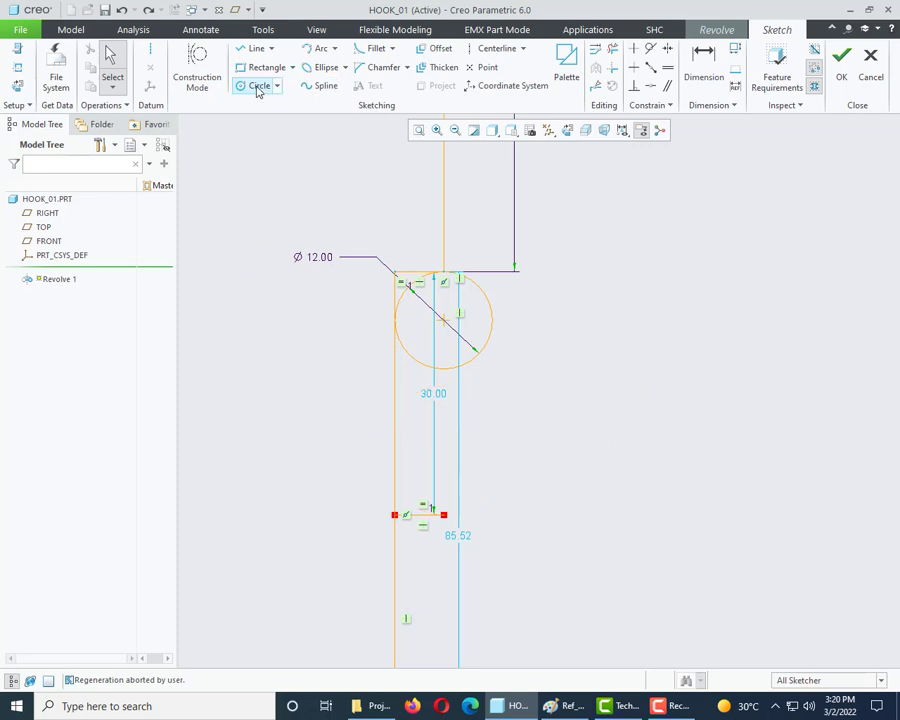
{"action": "left_click", "coordinate": [468, 424]}
{"action": "left_click", "coordinate": [462, 457]}
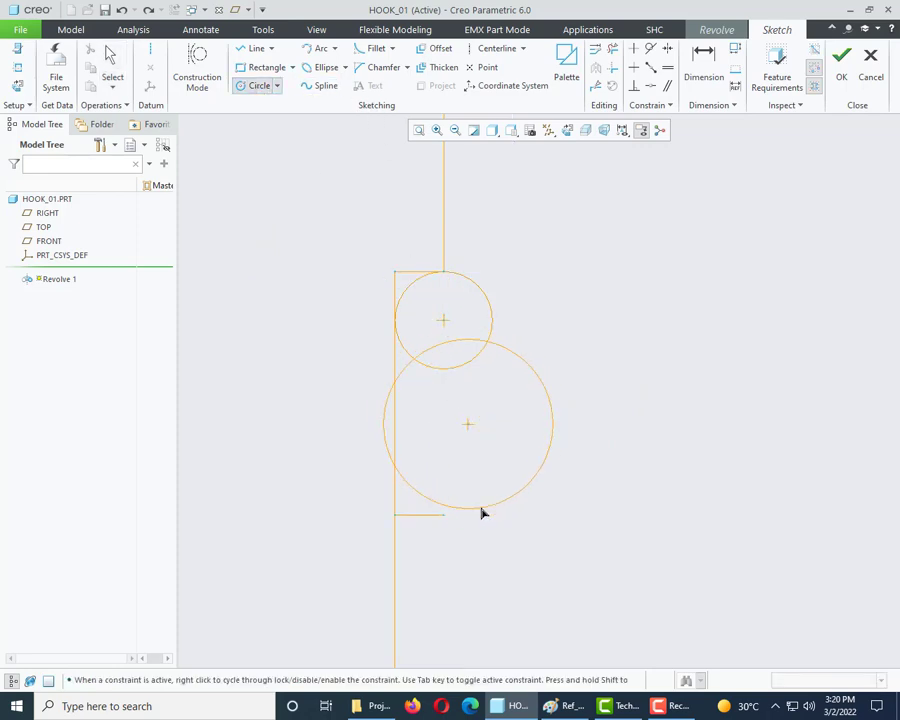
{"action": "left_click", "coordinate": [481, 513]}
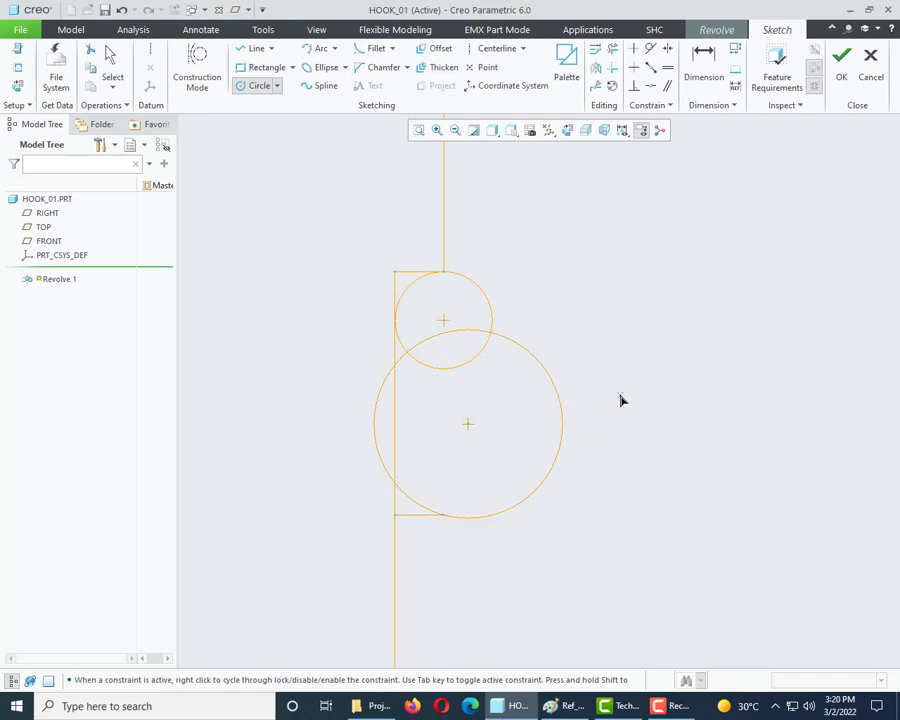
Set the newly sketched circle's diameter to 50 mm.
{"action": "middle_click", "coordinate": [323, 297]}
{"action": "double_click", "coordinate": [340, 327]}
{"action": "type", "text": "50"}
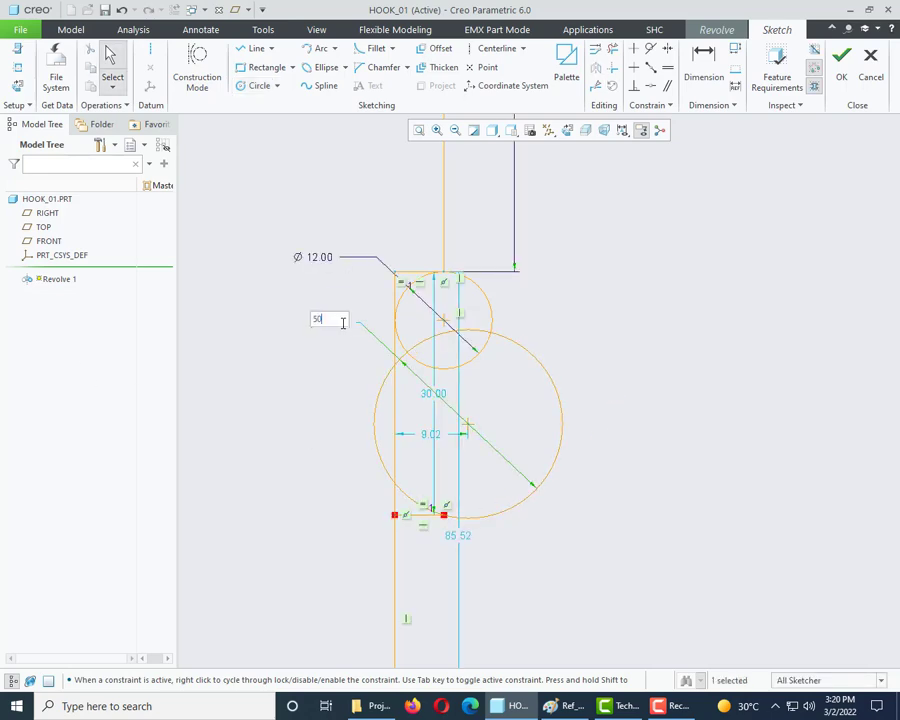
{"action": "key", "text": "Return"}
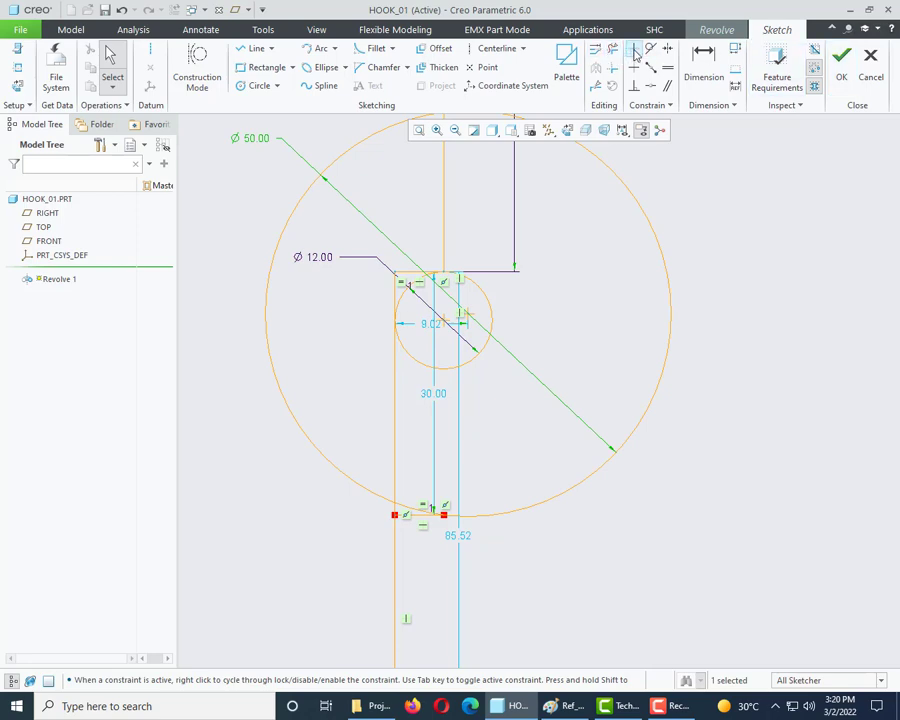
Make the 50 mm circle tangent to the undercut's vertical line and set the distance between the two short horizontal lines to 30 mm.
{"action": "left_click", "coordinate": [650, 48]}
{"action": "left_click", "coordinate": [271, 362]}
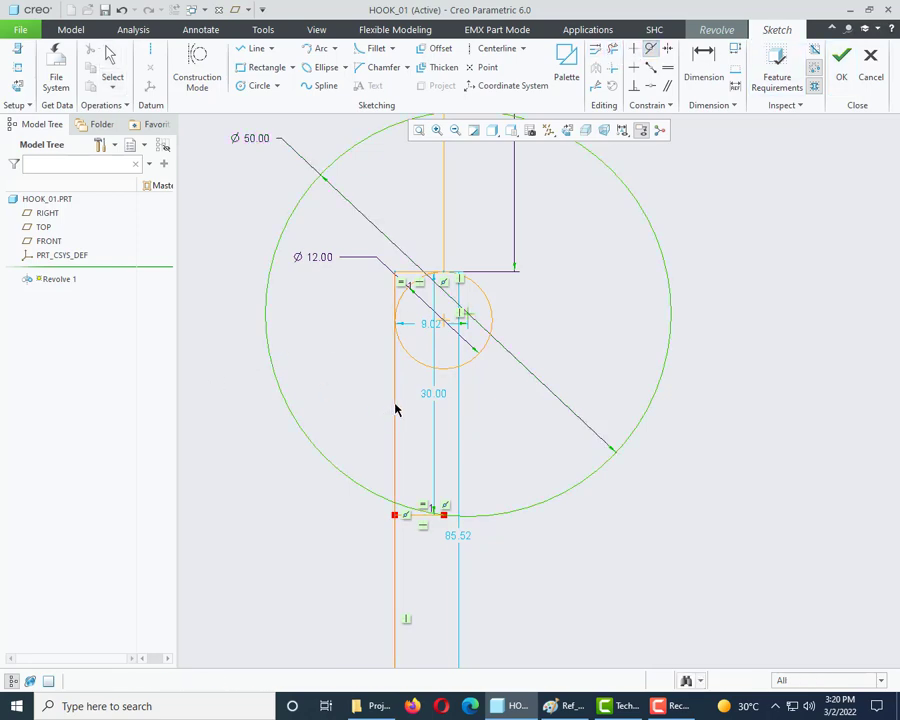
{"action": "left_click", "coordinate": [396, 408]}
{"action": "middle_click", "coordinate": [424, 420]}
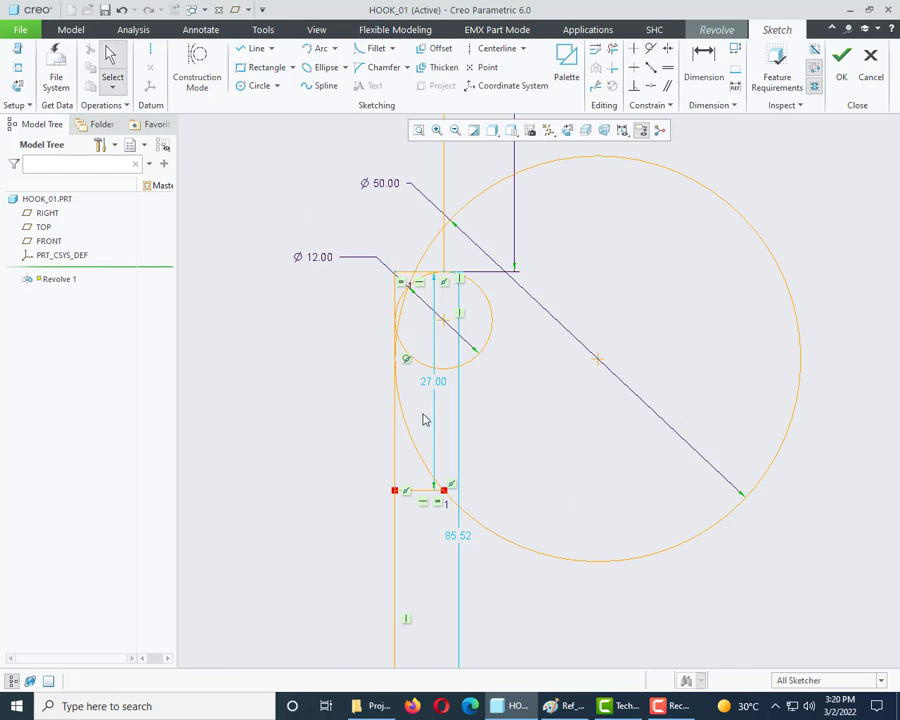
{"action": "double_click", "coordinate": [445, 384]}
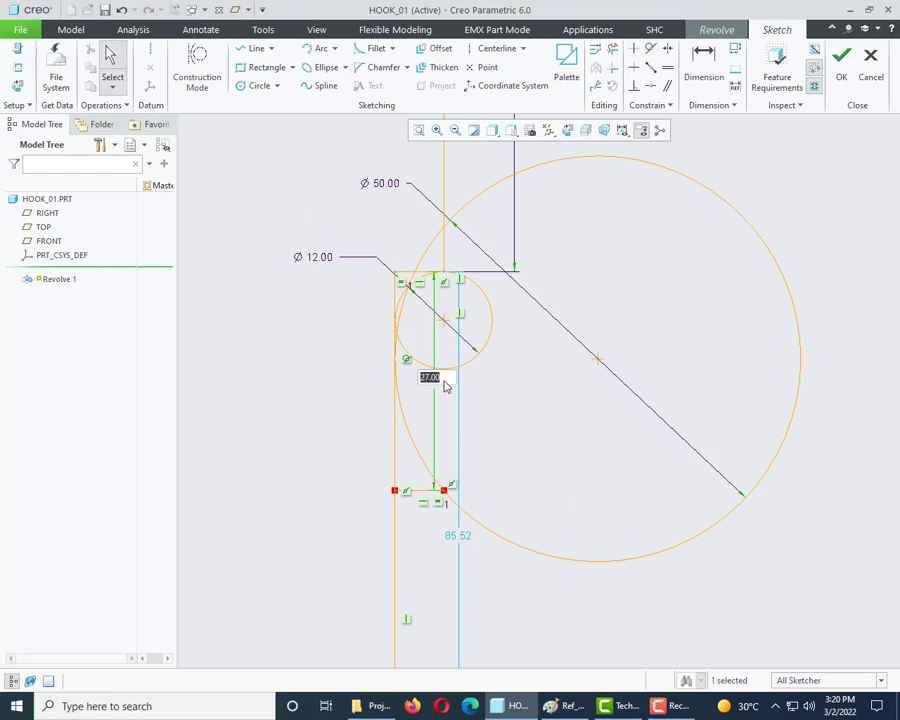
{"action": "type", "text": "30"}
{"action": "key", "text": "Return"}
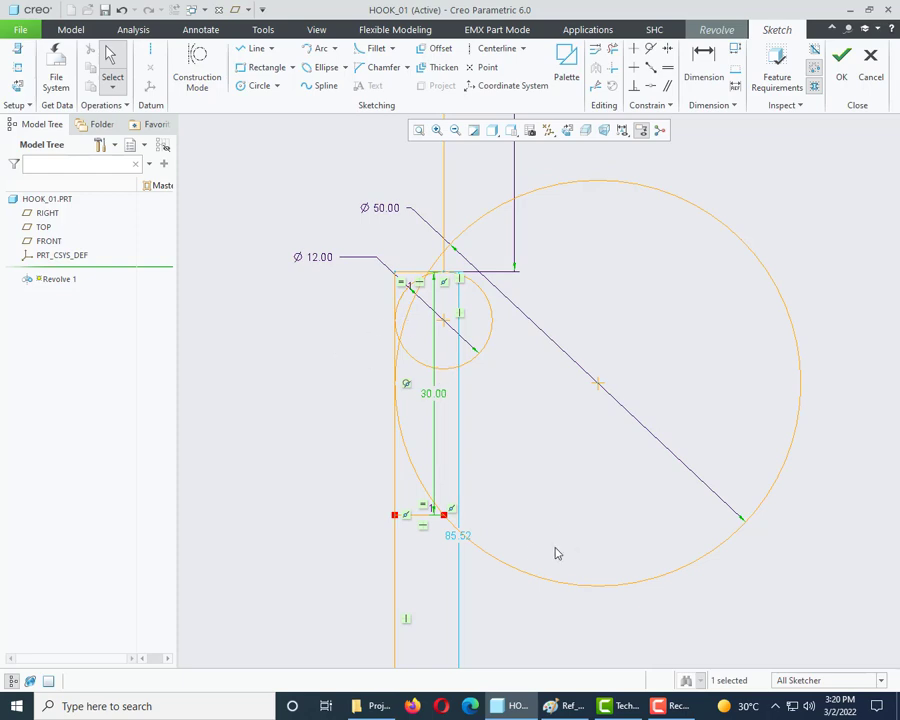
Trim the undercut's upper corner outside the 12 mm circle and the 50 mm circle's piece between that circle and the vertical line.
{"action": "scroll", "coordinate": [510, 537], "scroll_direction": "down", "scroll_amount": 2}
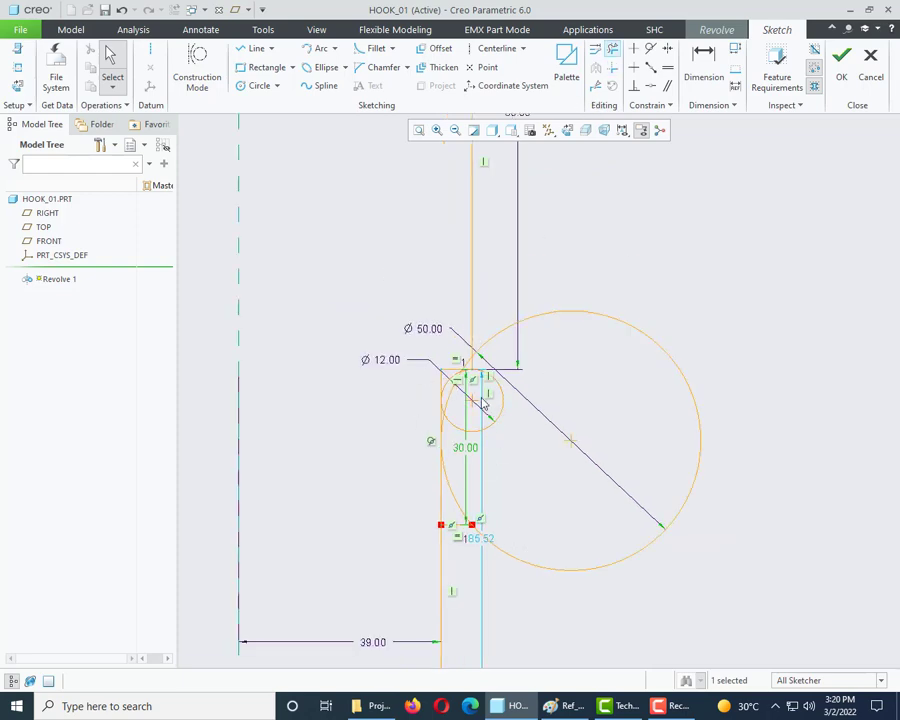
{"action": "scroll", "coordinate": [470, 444], "scroll_direction": "up", "scroll_amount": 1}
{"action": "left_click", "coordinate": [612, 48]}
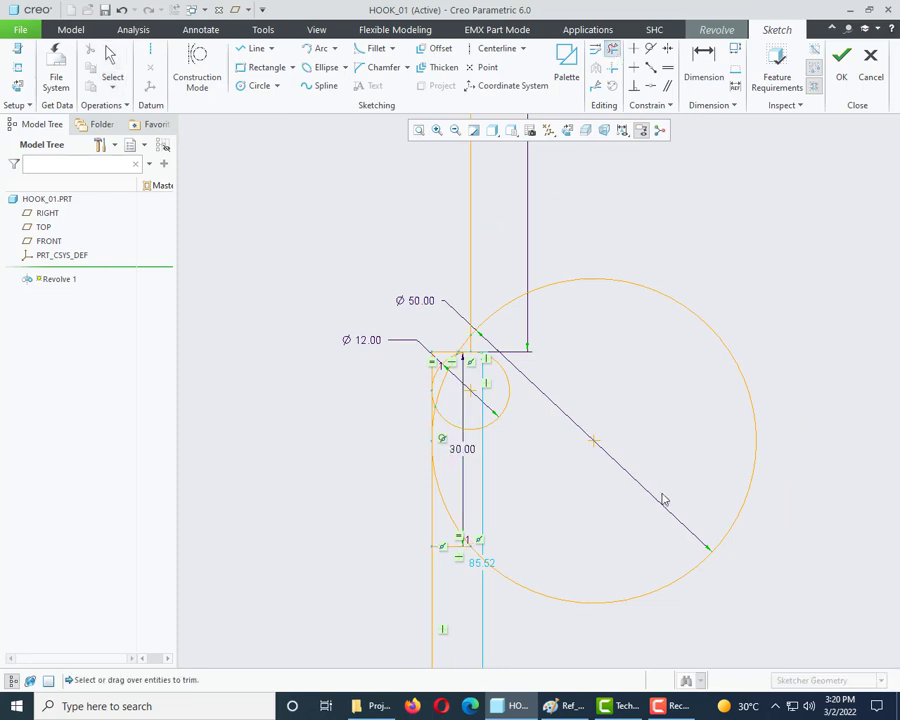
{"action": "scroll", "coordinate": [470, 425], "scroll_direction": "up", "scroll_amount": 1}
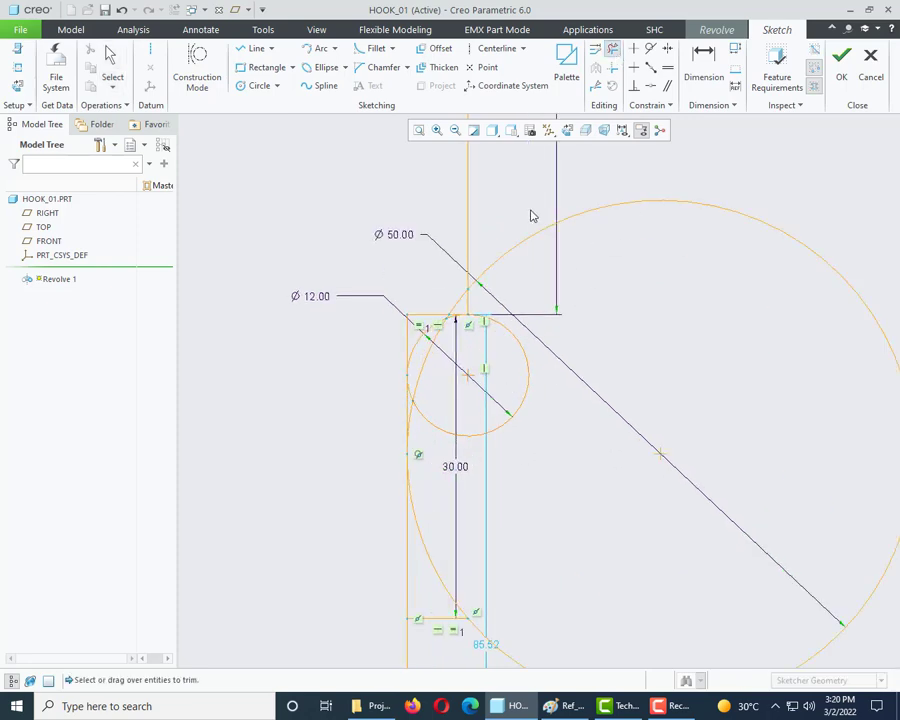
{"action": "scroll", "coordinate": [405, 316], "scroll_direction": "up", "scroll_amount": 1}
{"action": "left_click_drag", "start_coordinate": [404, 324], "coordinate": [358, 335]}
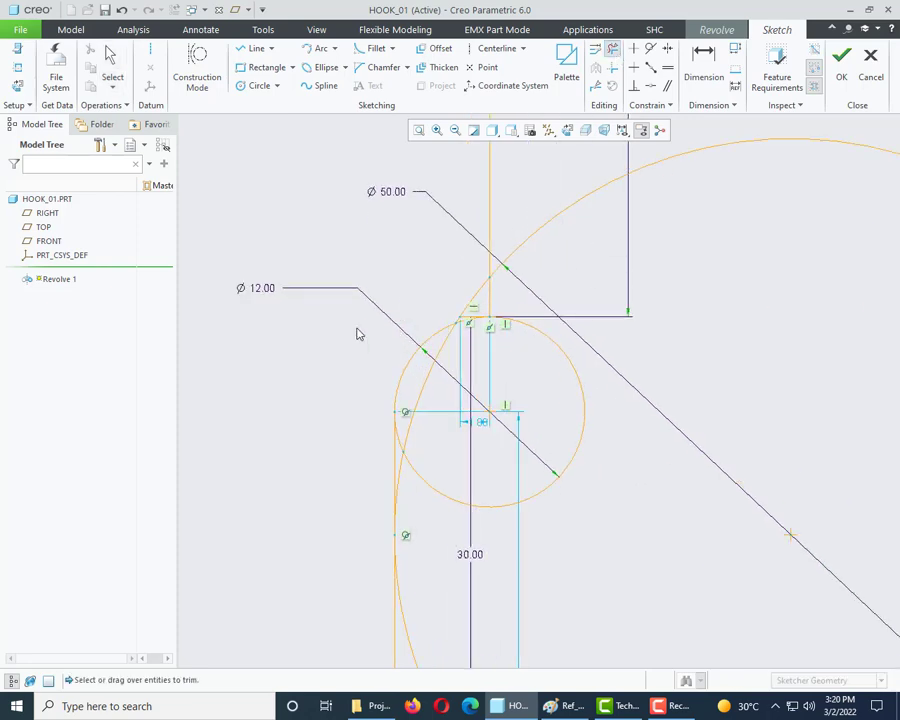
{"action": "scroll", "coordinate": [358, 335], "scroll_direction": "down", "scroll_amount": 1}
{"action": "scroll", "coordinate": [418, 325], "scroll_direction": "up", "scroll_amount": 4}
{"action": "scroll", "coordinate": [412, 382], "scroll_direction": "down", "scroll_amount": 3}
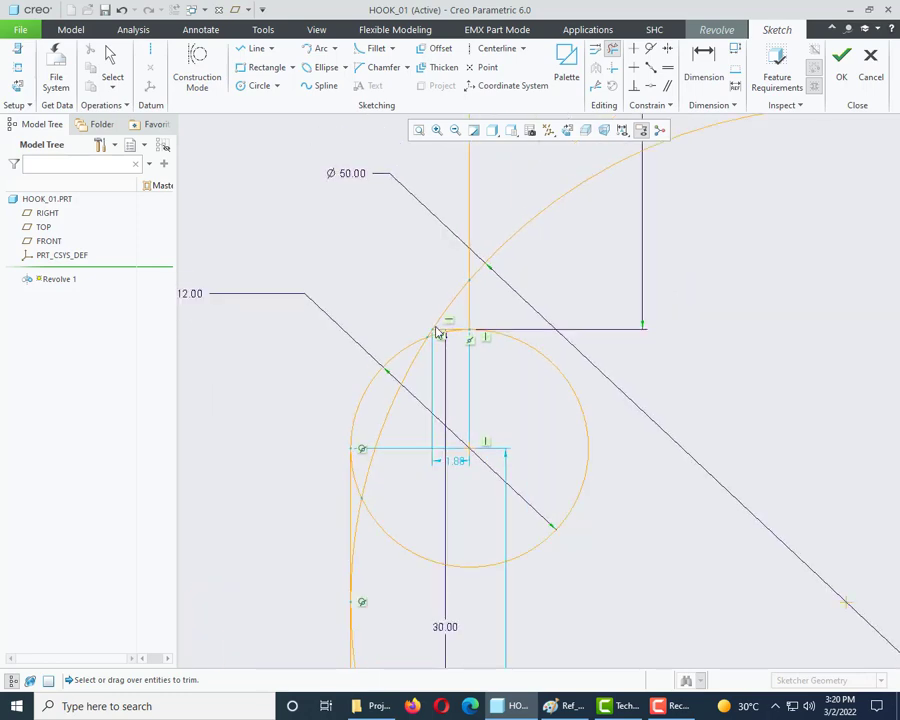
{"action": "scroll", "coordinate": [390, 459], "scroll_direction": "up", "scroll_amount": 3}
{"action": "left_click", "coordinate": [378, 446]}
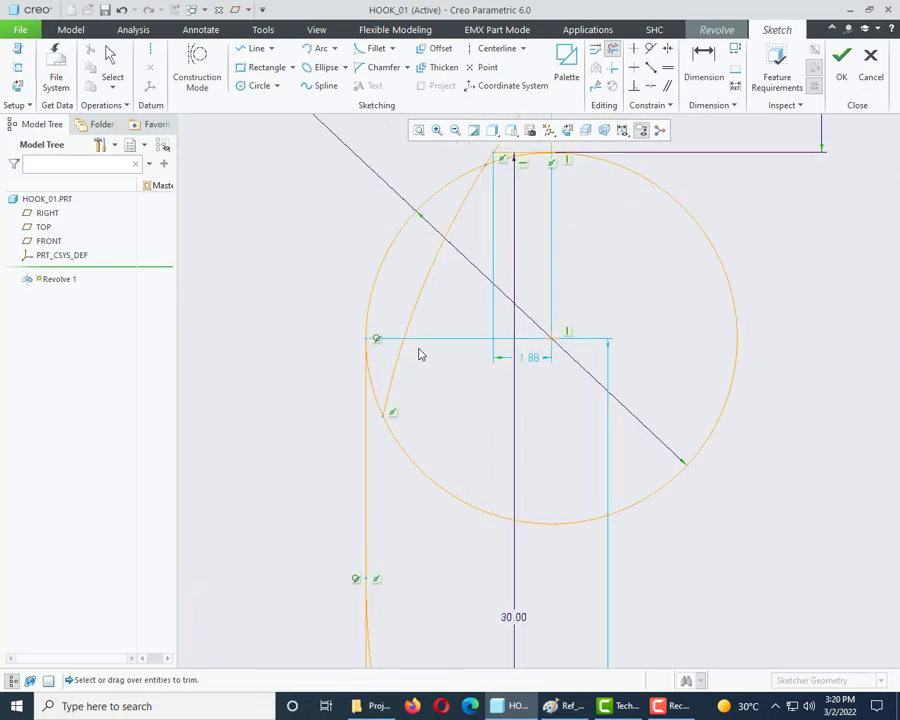
Trim the vertical line below the undercut's lower horizontal line and the outer portion of the 50 mm circle.
{"action": "scroll", "coordinate": [418, 352], "scroll_direction": "down", "scroll_amount": 3}
{"action": "scroll", "coordinate": [447, 490], "scroll_direction": "down", "scroll_amount": 3}
{"action": "scroll", "coordinate": [416, 585], "scroll_direction": "up", "scroll_amount": 3}
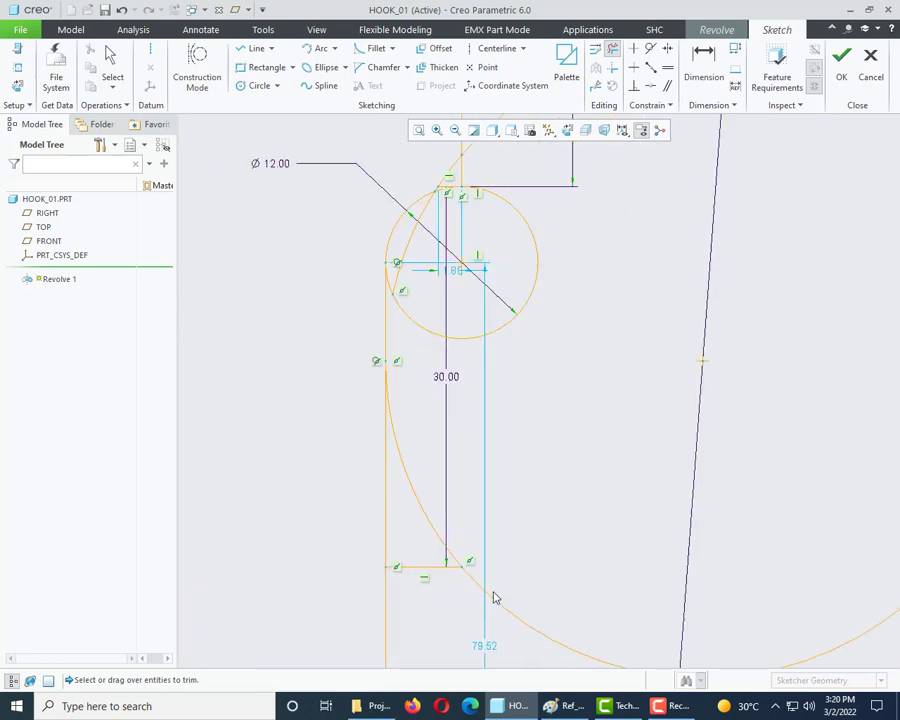
{"action": "scroll", "coordinate": [410, 412], "scroll_direction": "down", "scroll_amount": 3}
{"action": "left_click", "coordinate": [396, 560]}
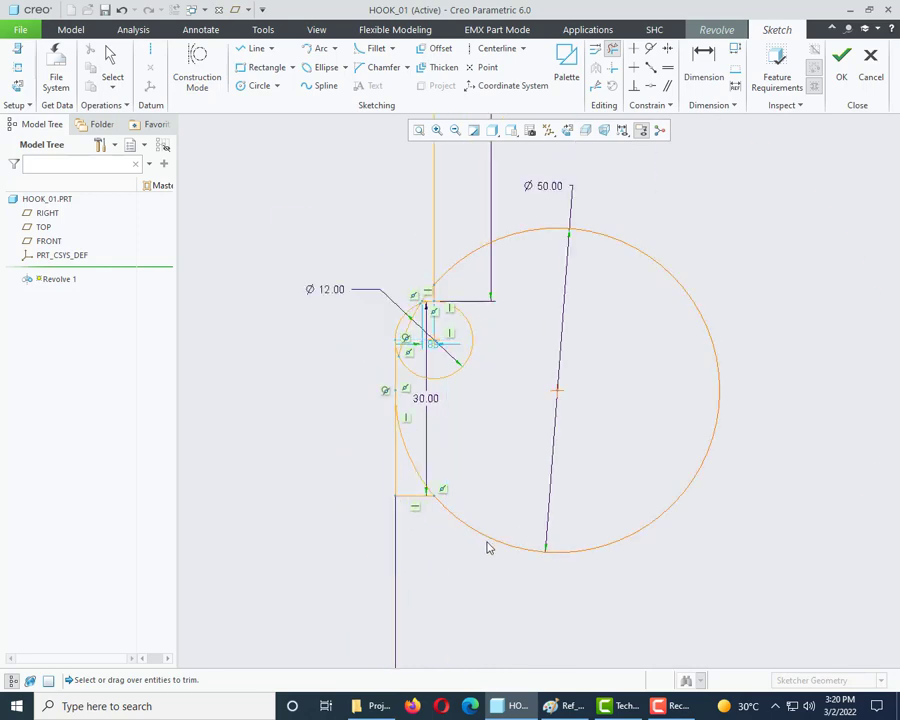
{"action": "left_click", "coordinate": [474, 249]}
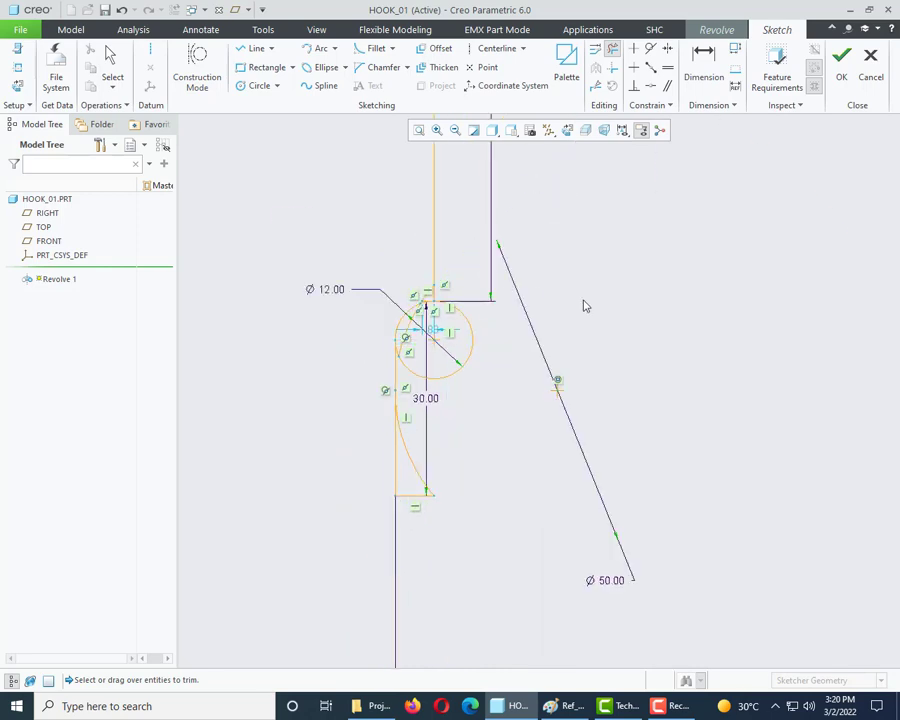
{"action": "middle_click", "coordinate": [586, 306]}
Delete the leftover arc of the 50 mm circle that crosses the 12 mm circle.
{"action": "scroll", "coordinate": [425, 298], "scroll_direction": "up", "scroll_amount": 6}
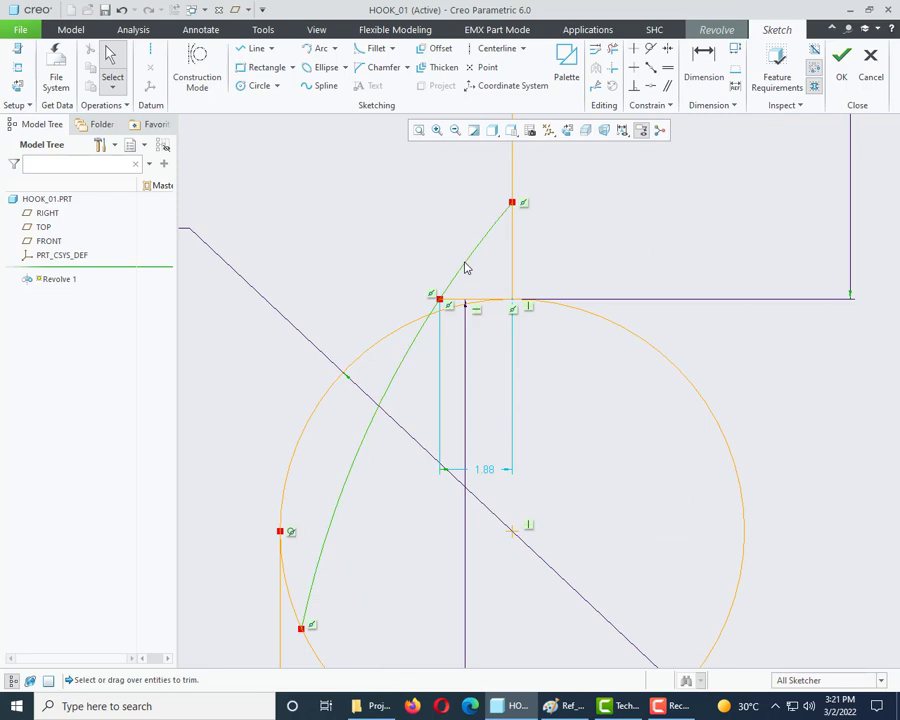
{"action": "left_click", "coordinate": [465, 268]}
{"action": "key", "text": "Delete"}
Trim the 12 mm circle to its upper quarter arc and remove the leftover short horizontal line at the top of the undercut.
{"action": "scroll", "coordinate": [442, 274], "scroll_direction": "down", "scroll_amount": 3}
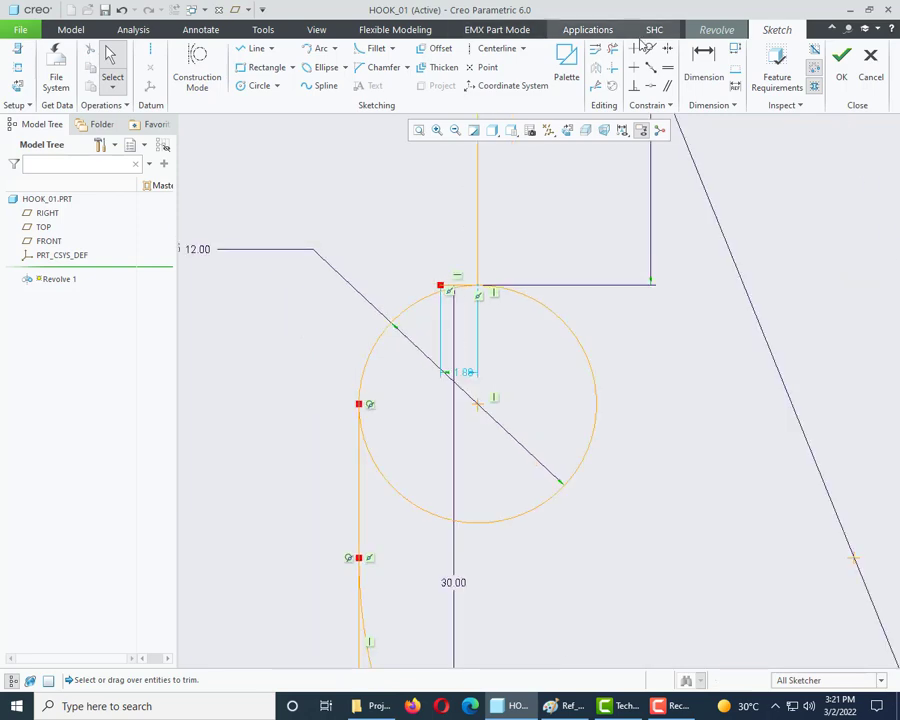
{"action": "left_click", "coordinate": [612, 48]}
{"action": "left_click_drag", "start_coordinate": [578, 314], "coordinate": [540, 363]}
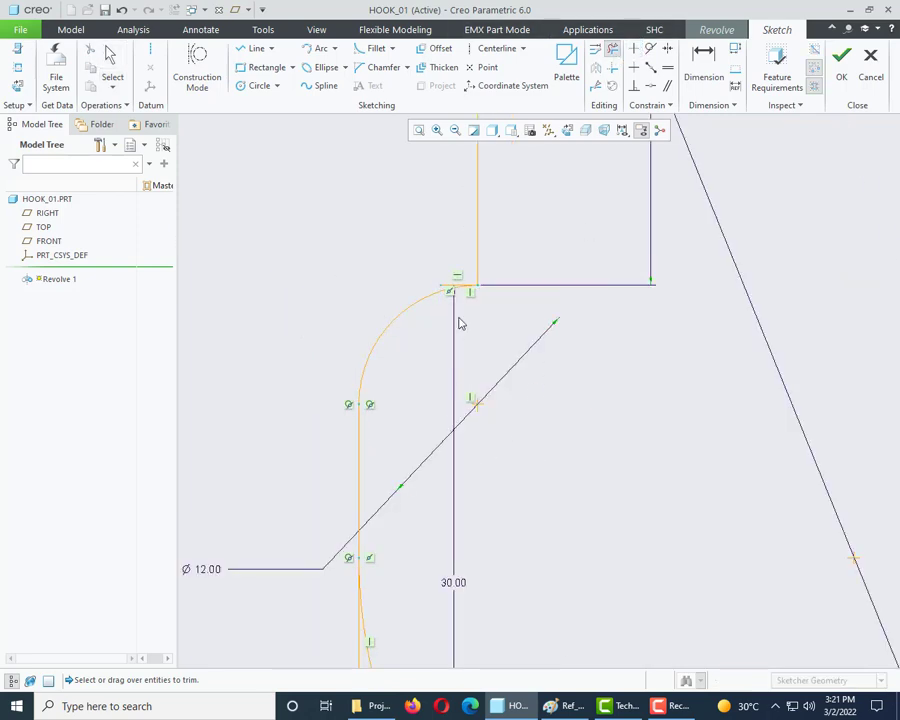
{"action": "scroll", "coordinate": [464, 291], "scroll_direction": "up", "scroll_amount": 4}
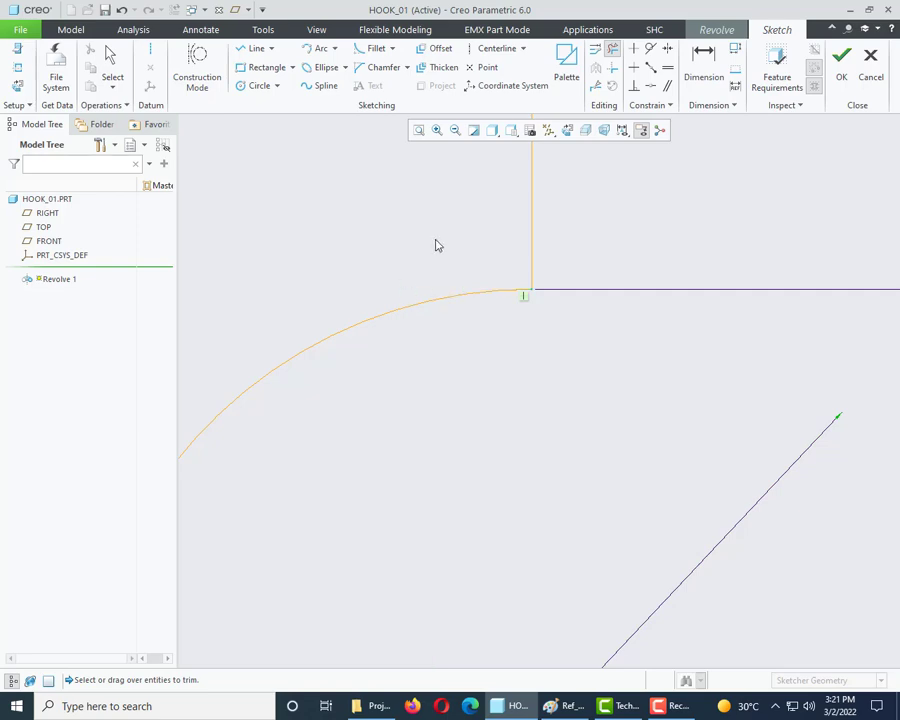
{"action": "scroll", "coordinate": [485, 263], "scroll_direction": "down", "scroll_amount": 5}
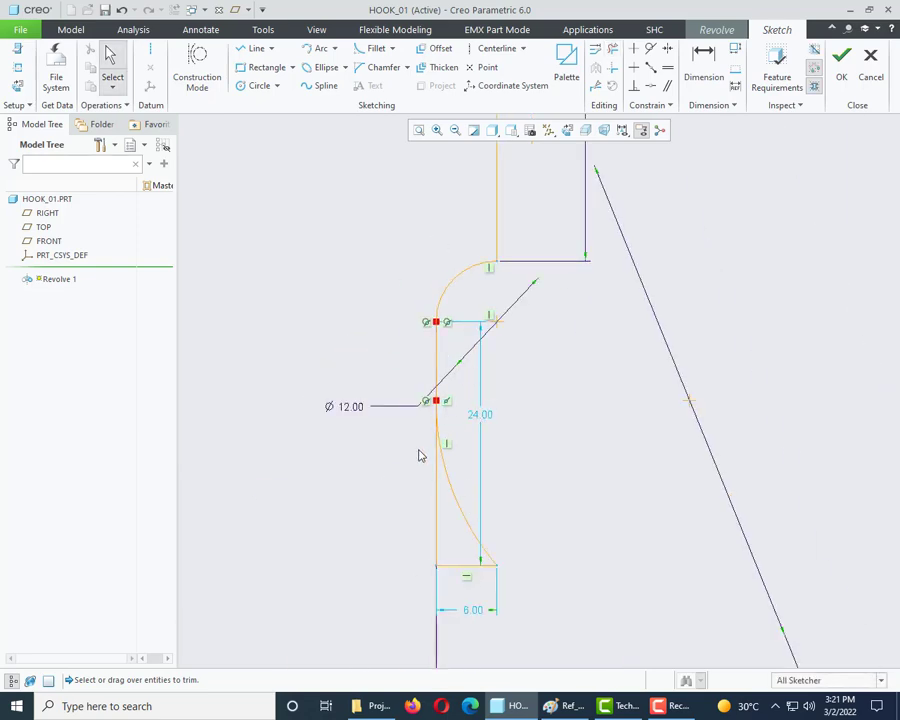
{"action": "scroll", "coordinate": [400, 512], "scroll_direction": "down", "scroll_amount": 4}
{"action": "scroll", "coordinate": [383, 538], "scroll_direction": "up", "scroll_amount": 2}
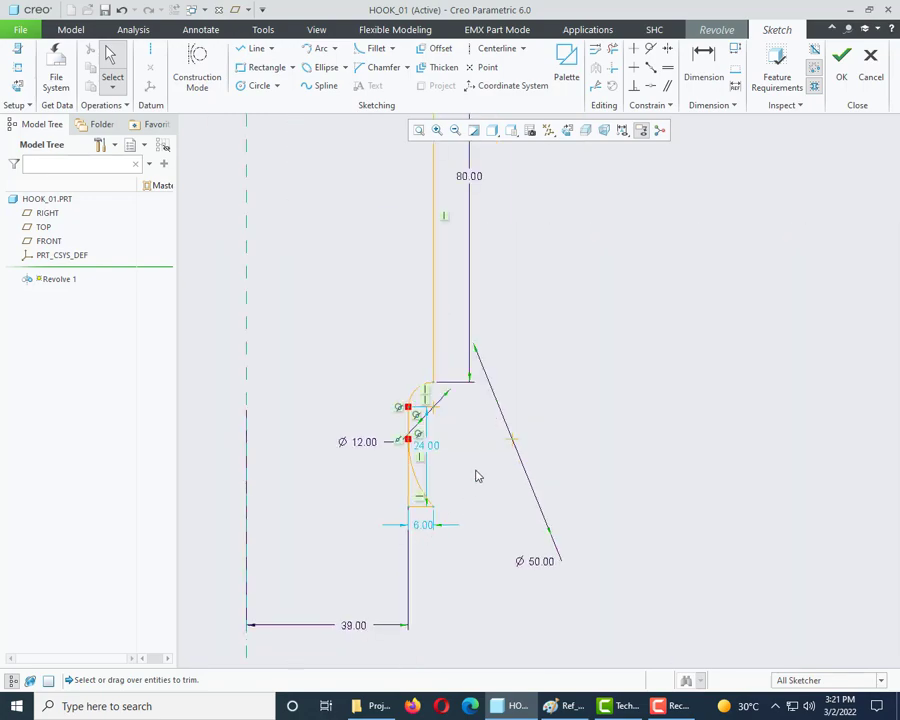
Switch to the reference drawing in Paint and box Detail C's Ø78 and 175 dimensions in yellow.
{"action": "left_click", "coordinate": [570, 706]}
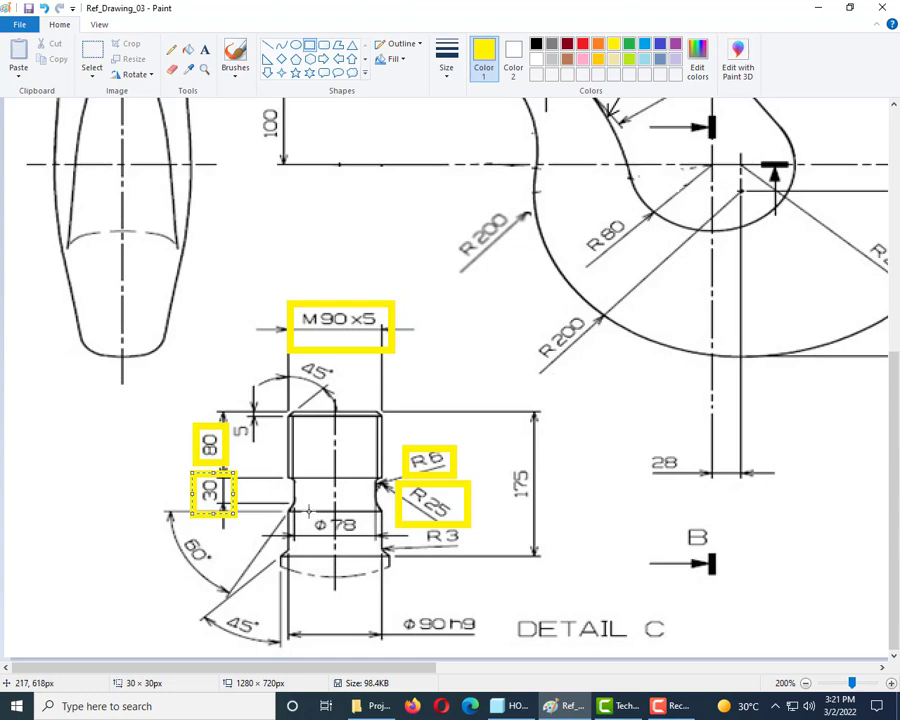
{"action": "left_click_drag", "start_coordinate": [309, 509], "coordinate": [363, 548]}
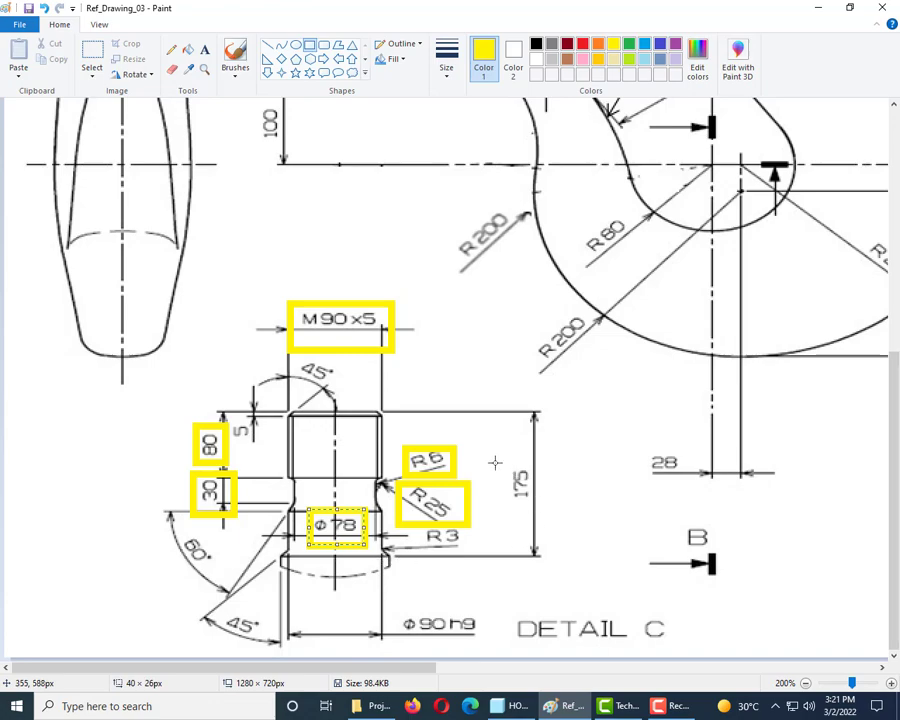
{"action": "left_click_drag", "start_coordinate": [509, 454], "coordinate": [542, 510]}
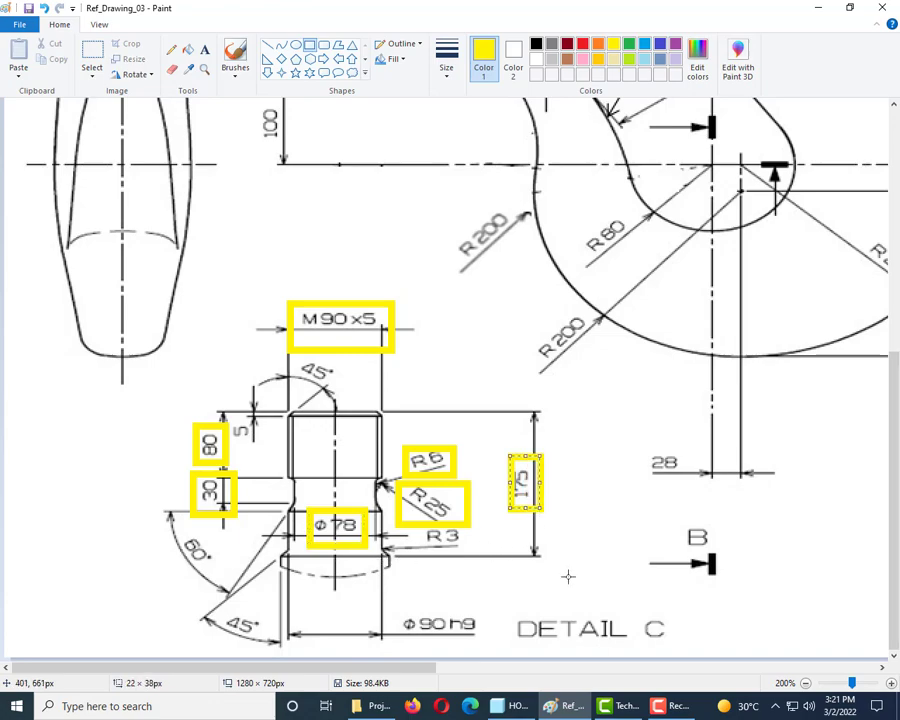
{"action": "scroll", "coordinate": [569, 521], "scroll_direction": "up", "scroll_amount": 5}
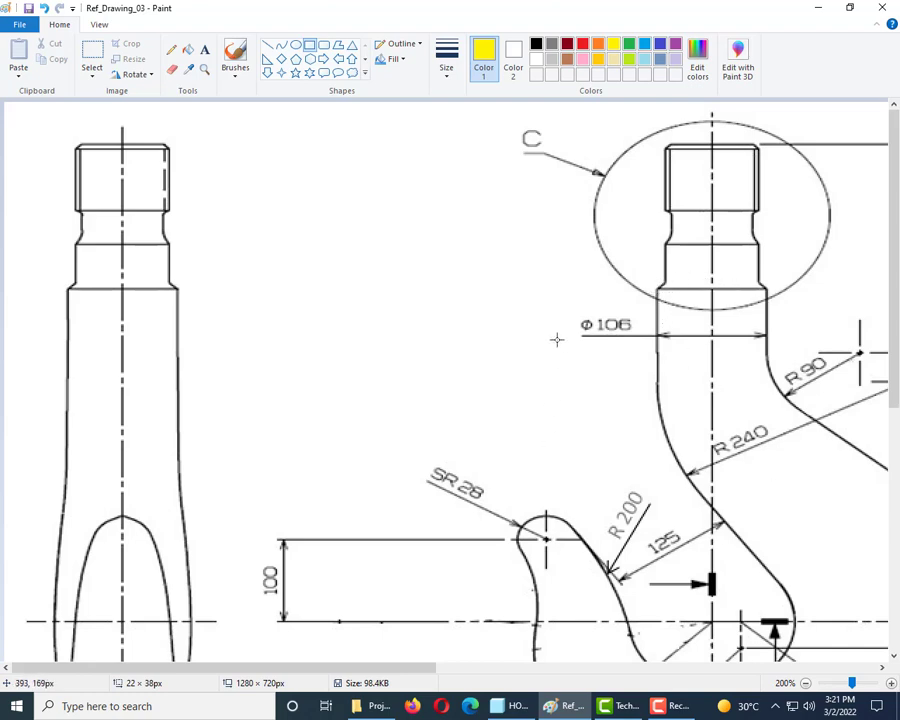
{"action": "scroll", "coordinate": [558, 337], "scroll_direction": "down", "scroll_amount": 5}
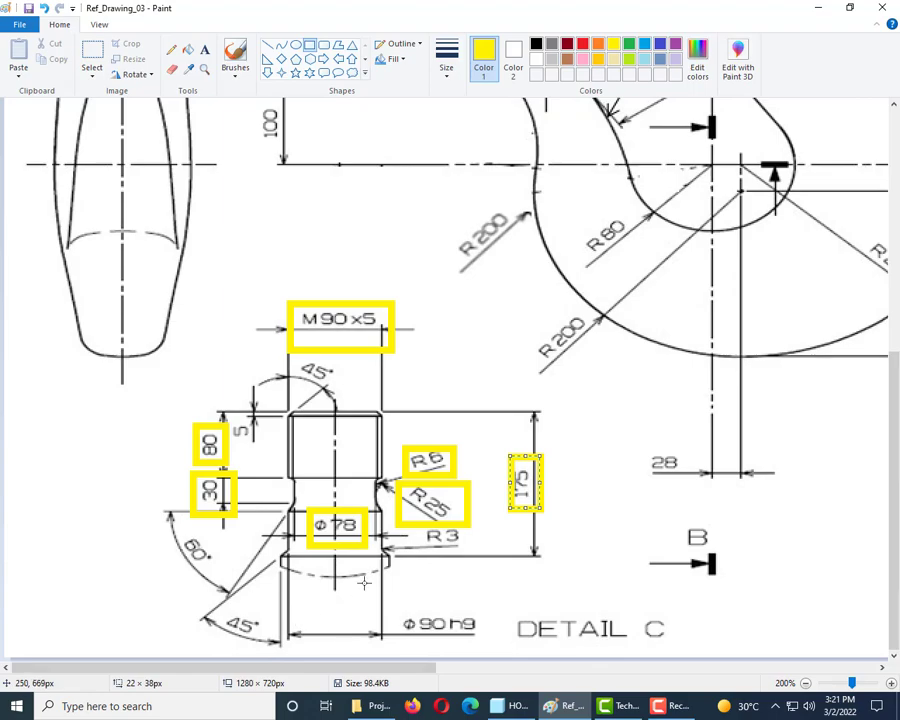
Switch back to Creo and place a horizontal centerline about 60 mm below the undercut's lower line.
{"action": "left_click", "coordinate": [517, 707]}
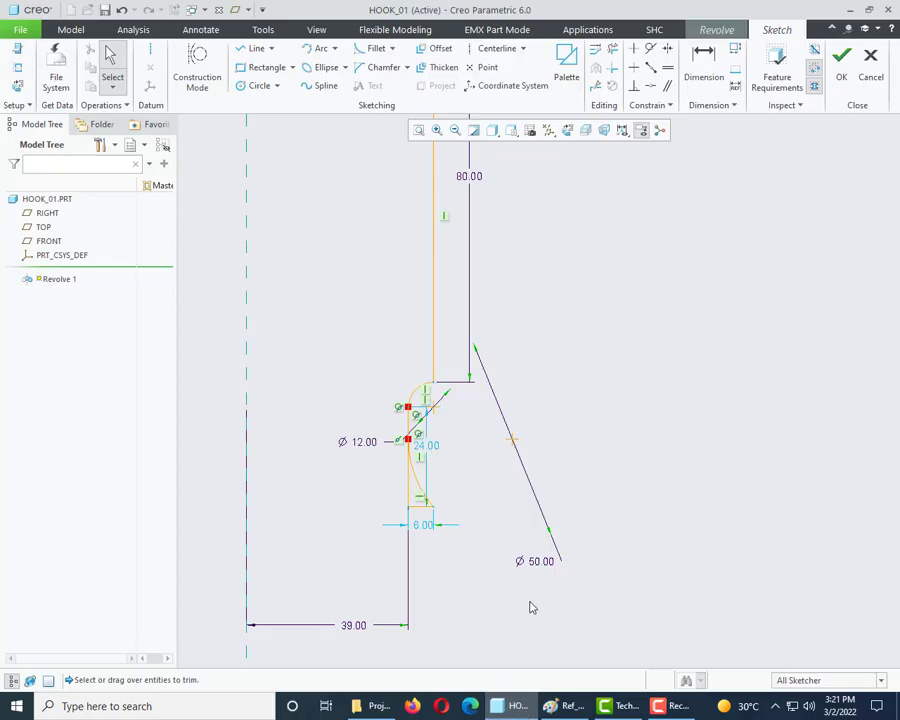
{"action": "scroll", "coordinate": [482, 444], "scroll_direction": "up", "scroll_amount": 5}
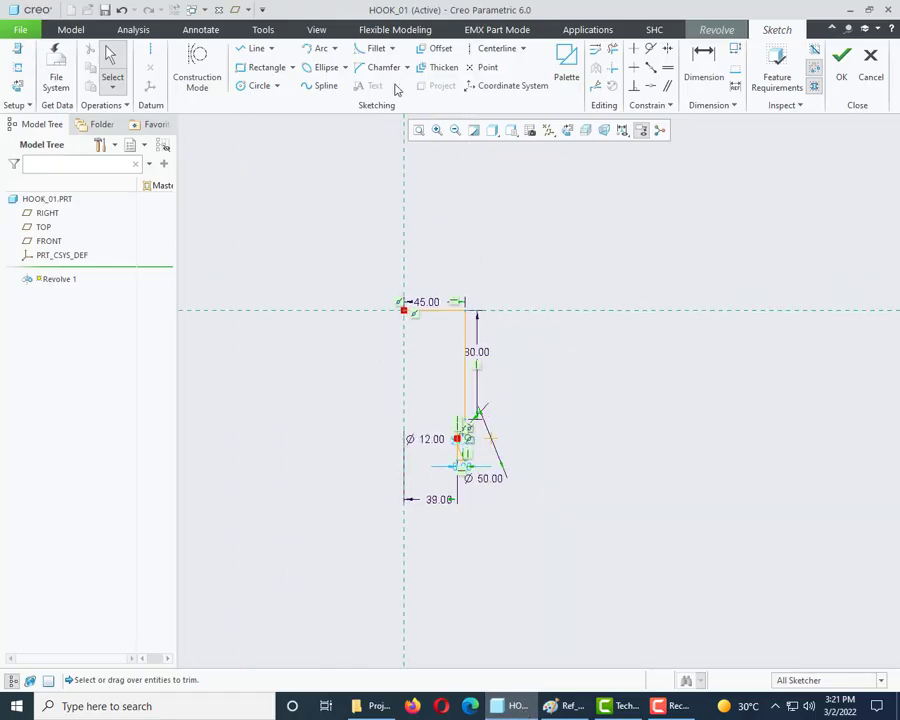
{"action": "left_click", "coordinate": [495, 48]}
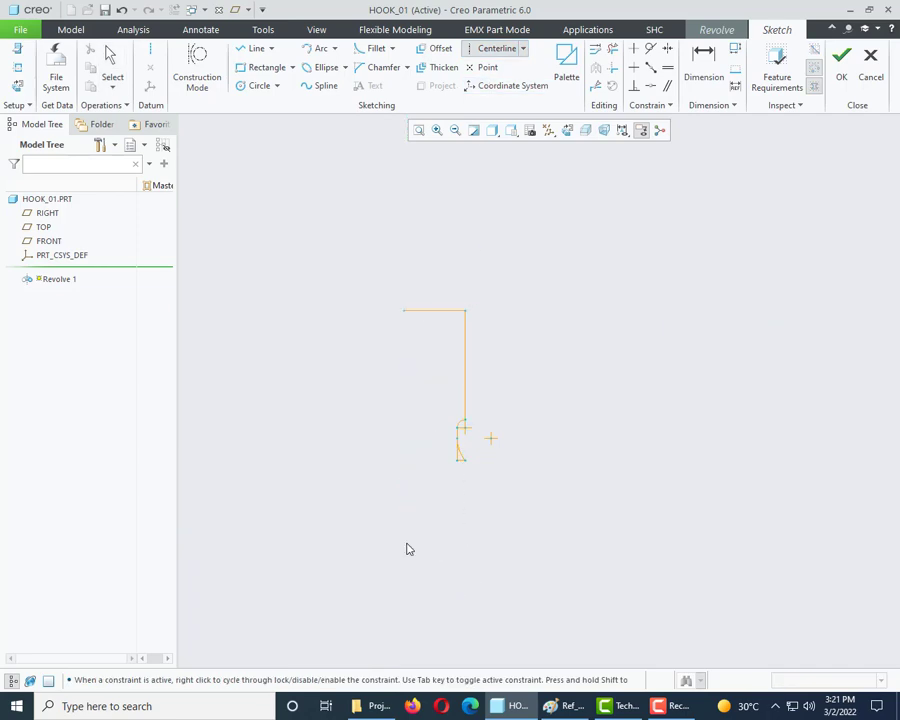
{"action": "left_click", "coordinate": [408, 545]}
{"action": "left_click", "coordinate": [450, 545]}
{"action": "middle_click", "coordinate": [560, 480]}
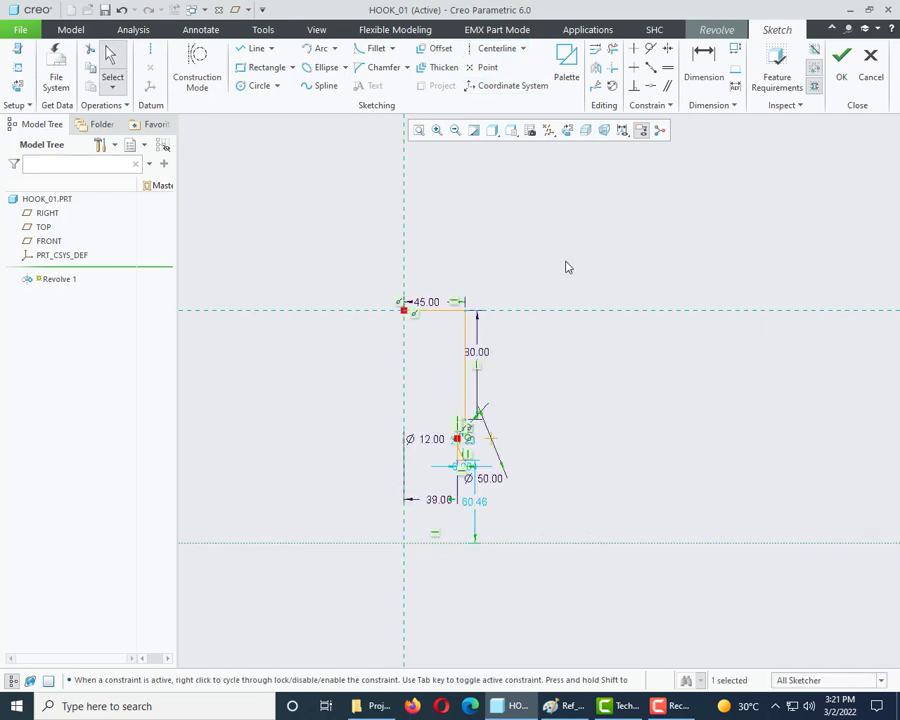
Dimension the distance from the horizontal reference at the profile's upper end to the lower centerline as 175 mm.
{"action": "scroll", "coordinate": [461, 471], "scroll_direction": "down", "scroll_amount": 2}
{"action": "scroll", "coordinate": [496, 458], "scroll_direction": "down", "scroll_amount": 2}
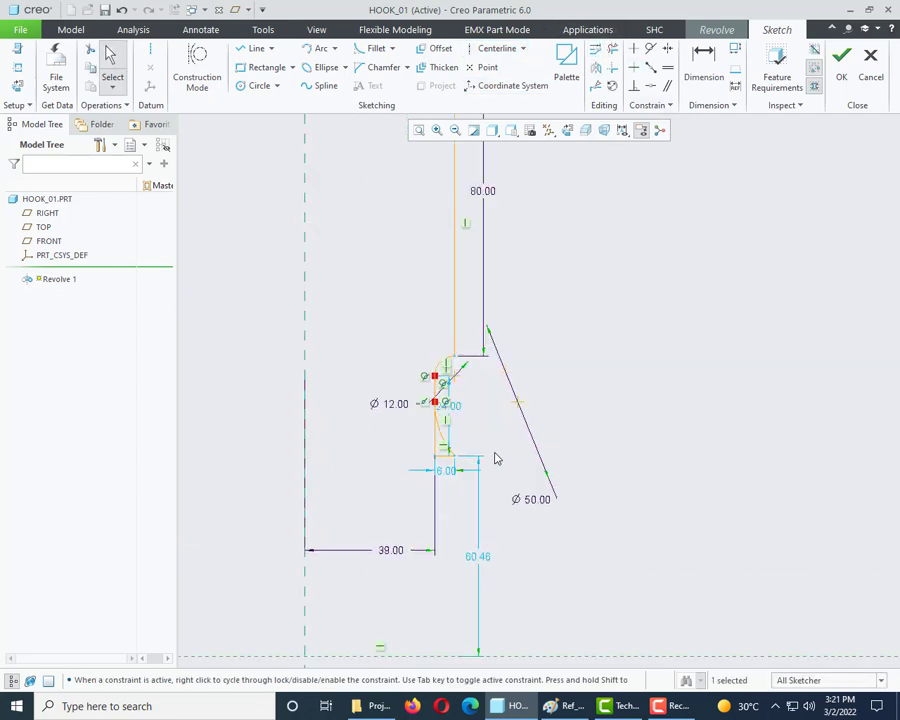
{"action": "left_click", "coordinate": [697, 62]}
{"action": "scroll", "coordinate": [383, 399], "scroll_direction": "up", "scroll_amount": 3}
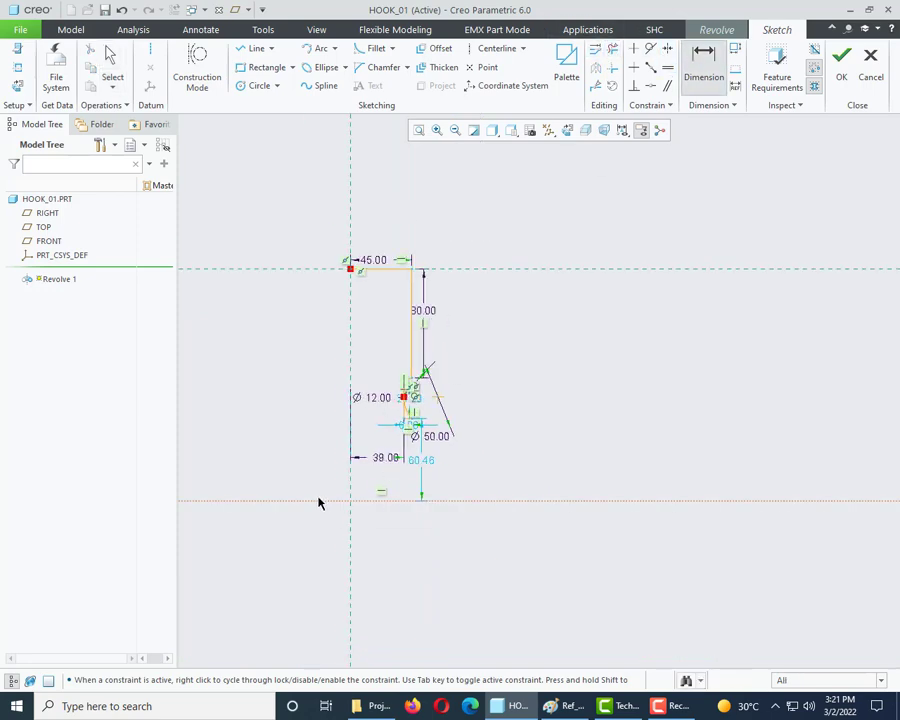
{"action": "left_click", "coordinate": [291, 275]}
{"action": "middle_click", "coordinate": [253, 343]}
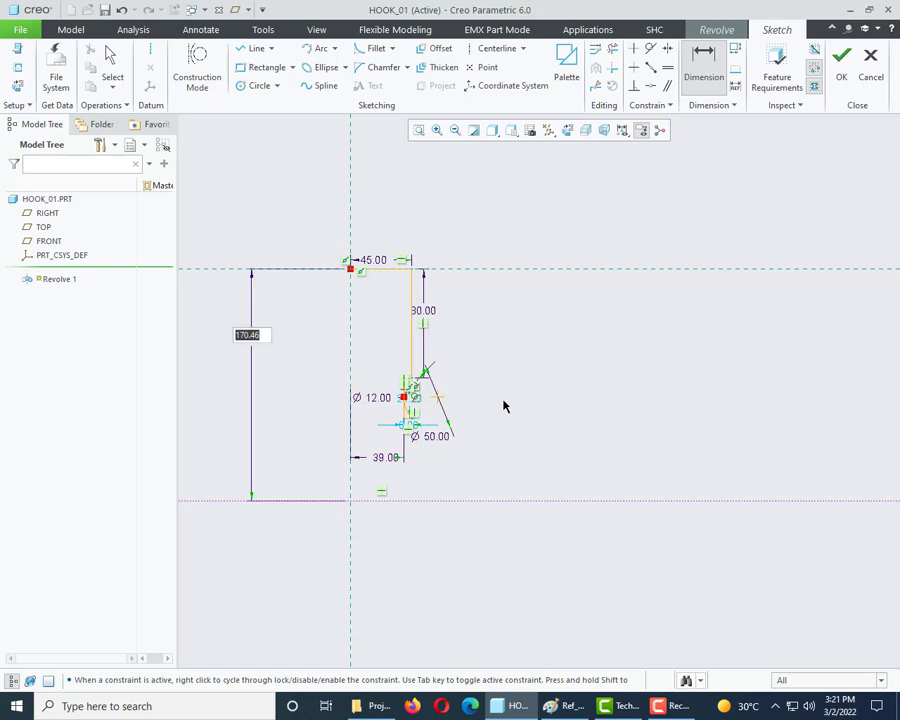
{"action": "type", "text": "175"}
{"action": "key", "text": "Return"}
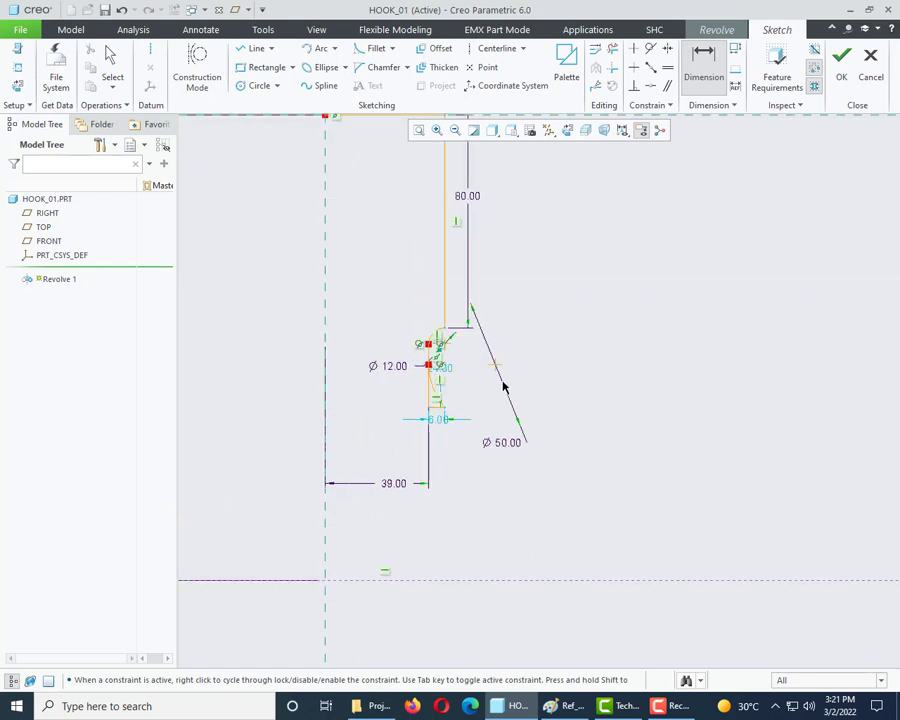
Switch to the reference drawing in Paint and box Detail C's Ø90 h9 dimension in yellow.
{"action": "left_click", "coordinate": [564, 707]}
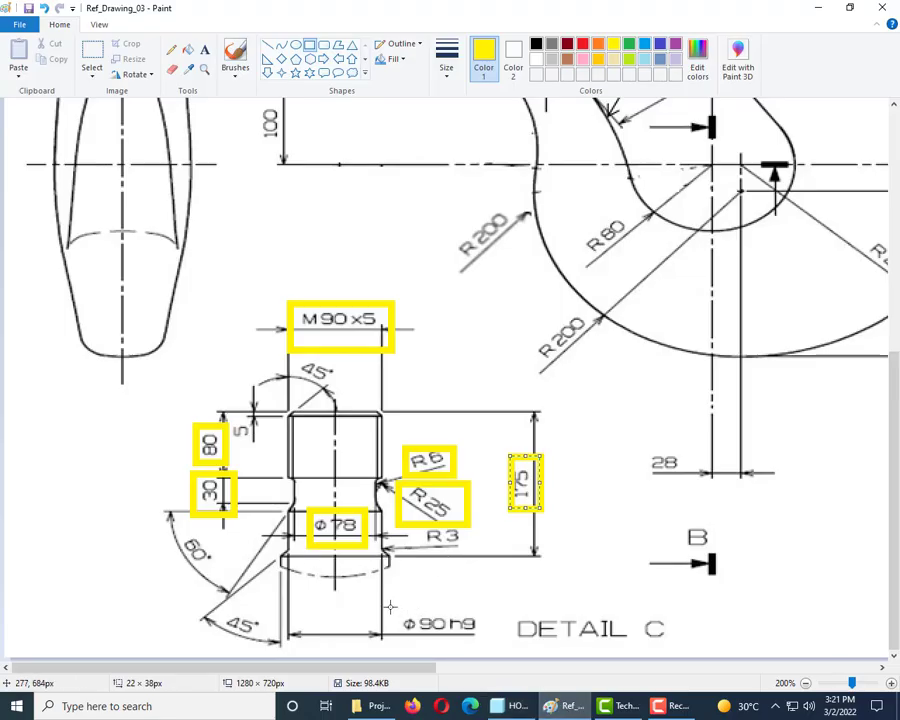
{"action": "left_click_drag", "start_coordinate": [390, 605], "coordinate": [493, 650]}
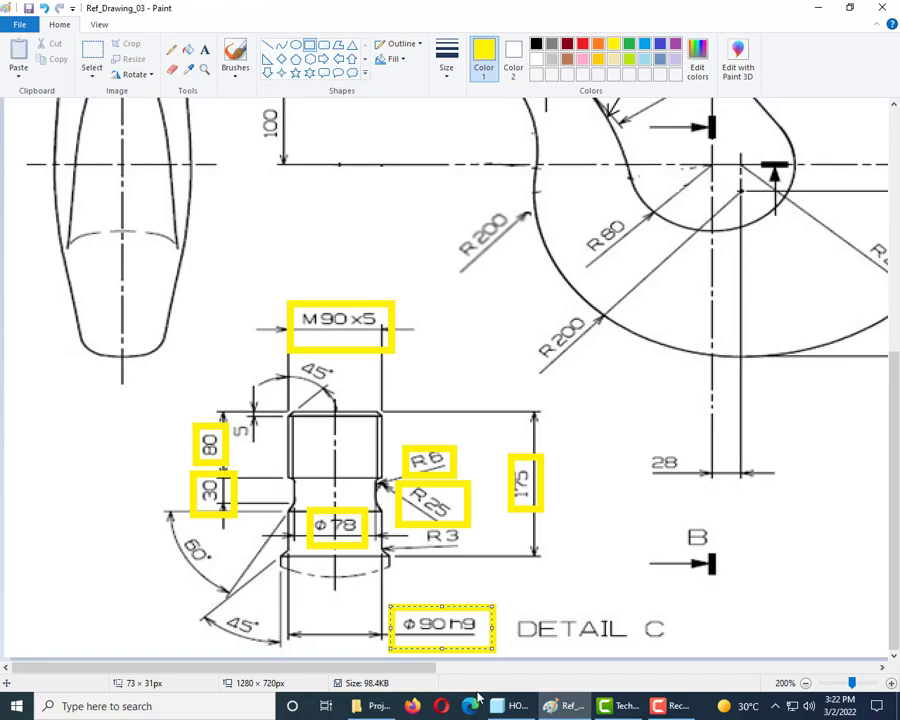
{"action": "scroll", "coordinate": [282, 582], "scroll_direction": "up", "scroll_amount": 3}
{"action": "scroll", "coordinate": [282, 582], "scroll_direction": "down", "scroll_amount": 3}
{"action": "scroll", "coordinate": [282, 582], "scroll_direction": "up", "scroll_amount": 3}
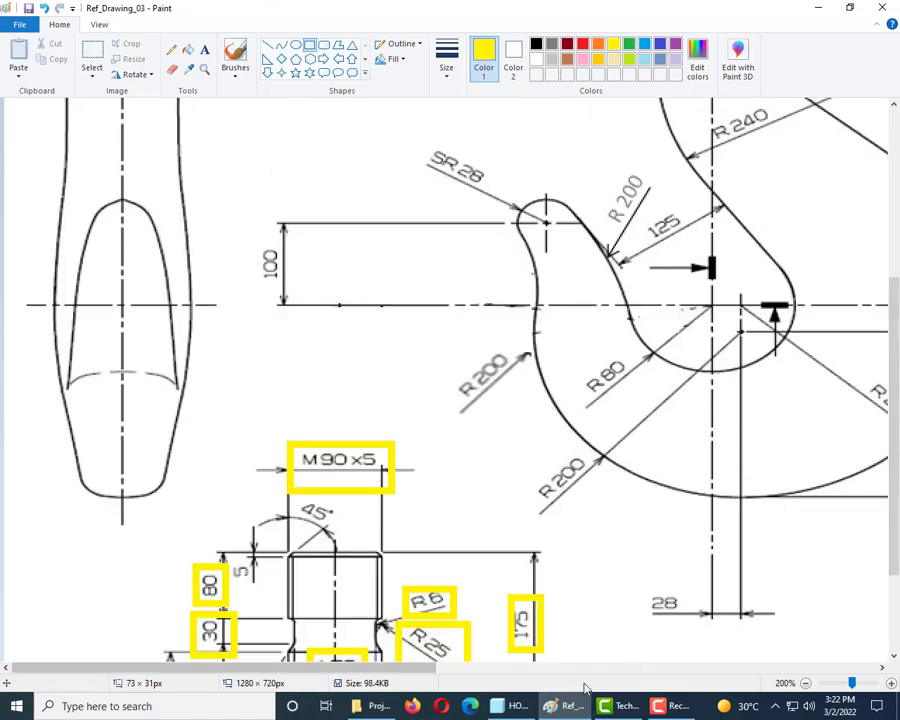
{"action": "mouse_move", "coordinate": [570, 706]}
{"action": "scroll", "coordinate": [449, 477], "scroll_direction": "down", "scroll_amount": 3}
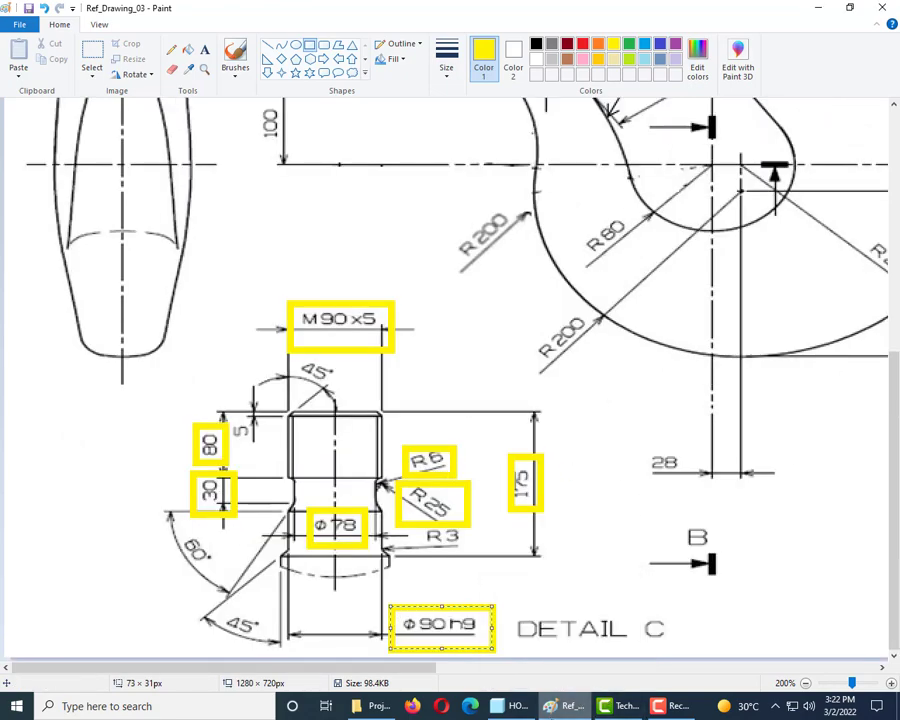
Switch back to Creo and draw a vertical line about 53 mm long below the undercut, ending on the lower centerline.
{"action": "left_click", "coordinate": [520, 708]}
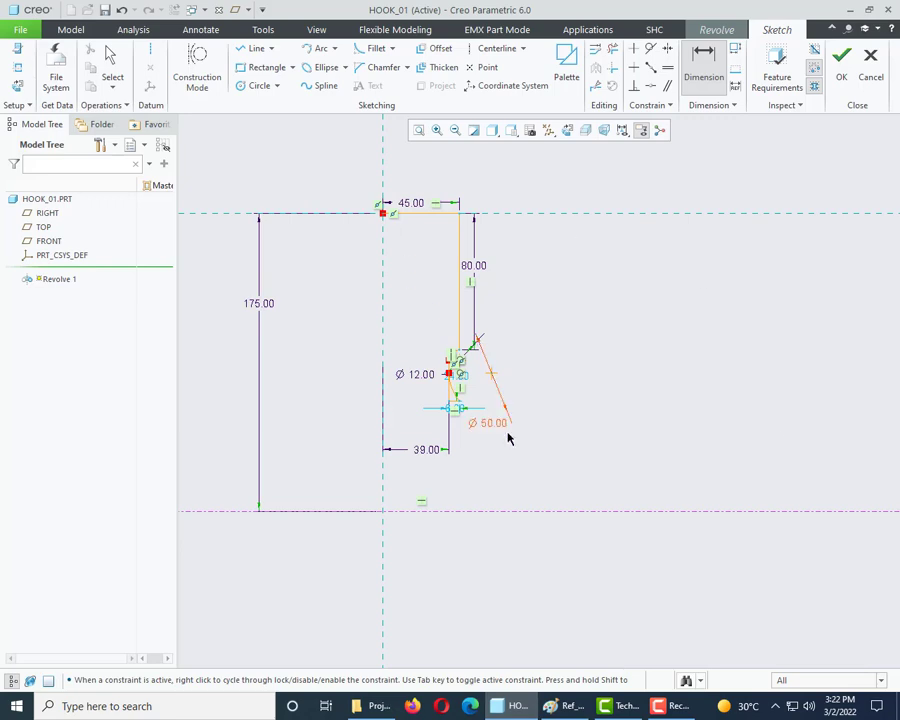
{"action": "left_click", "coordinate": [256, 49]}
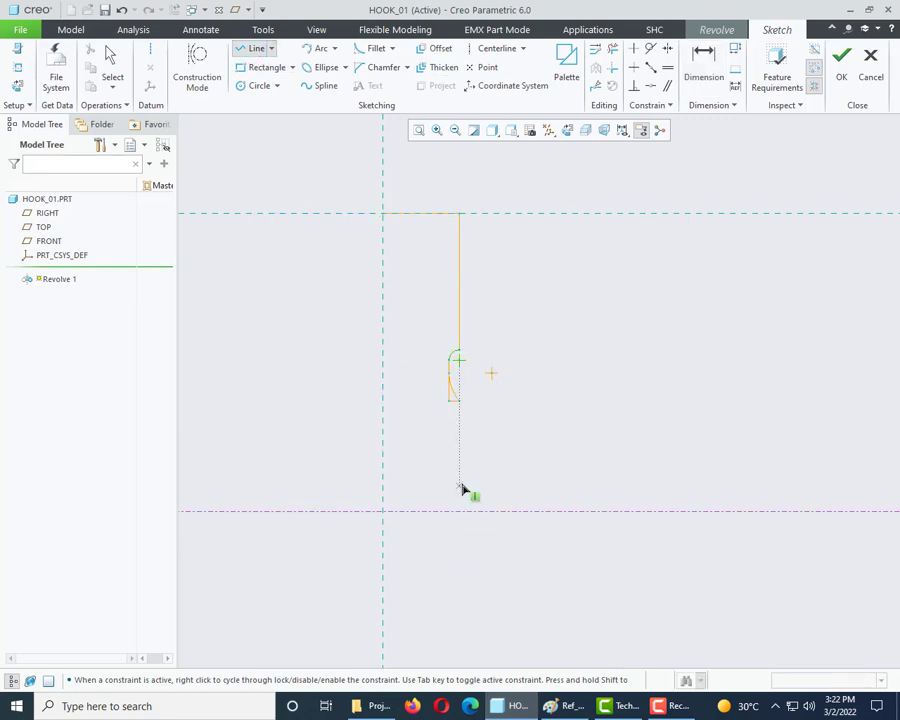
{"action": "left_click", "coordinate": [458, 355]}
{"action": "left_click", "coordinate": [460, 421]}
{"action": "middle_click", "coordinate": [540, 440]}
{"action": "middle_click", "coordinate": [498, 478]}
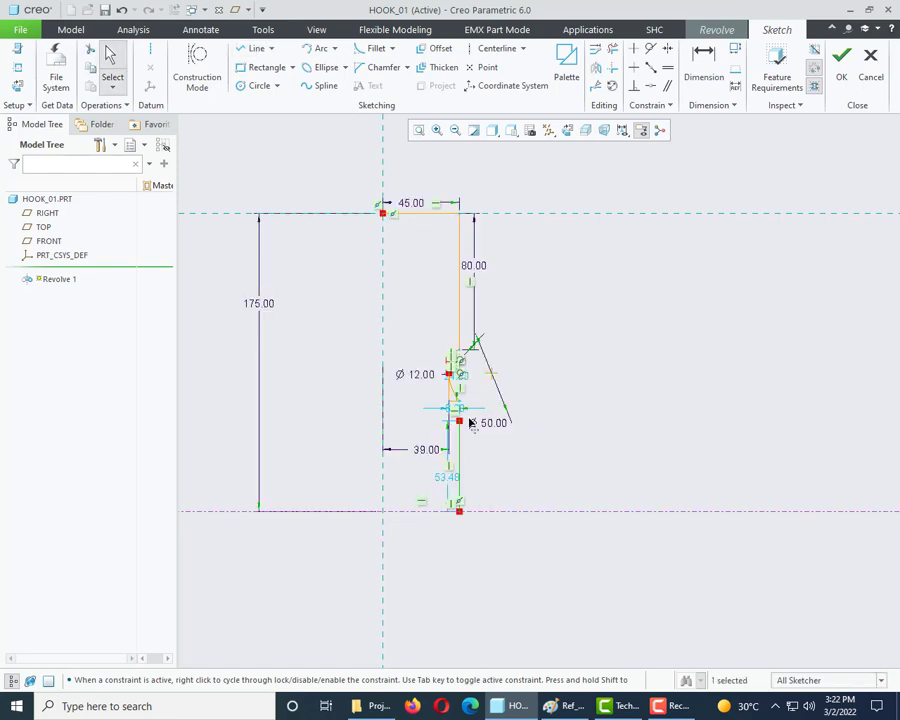
{"action": "scroll", "coordinate": [470, 424], "scroll_direction": "down", "scroll_amount": 3}
{"action": "scroll", "coordinate": [468, 394], "scroll_direction": "up", "scroll_amount": 2}
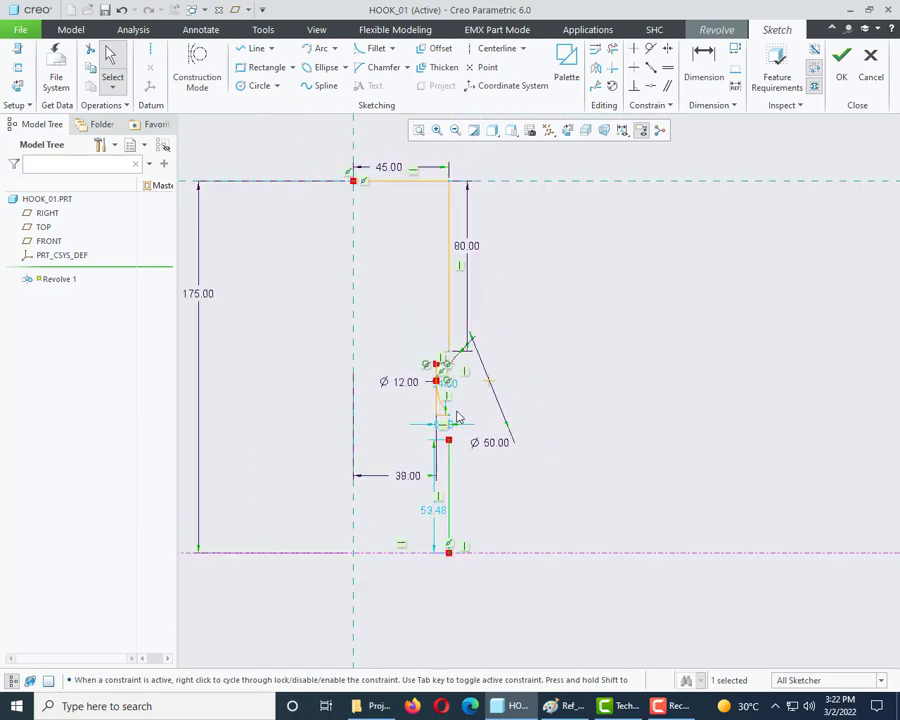
{"action": "scroll", "coordinate": [458, 417], "scroll_direction": "down", "scroll_amount": 2}
{"action": "scroll", "coordinate": [458, 414], "scroll_direction": "up", "scroll_amount": 3}
Switch to the reference drawing in Paint and examine the shank's step in Detail C and the main view.
{"action": "left_click", "coordinate": [570, 706]}
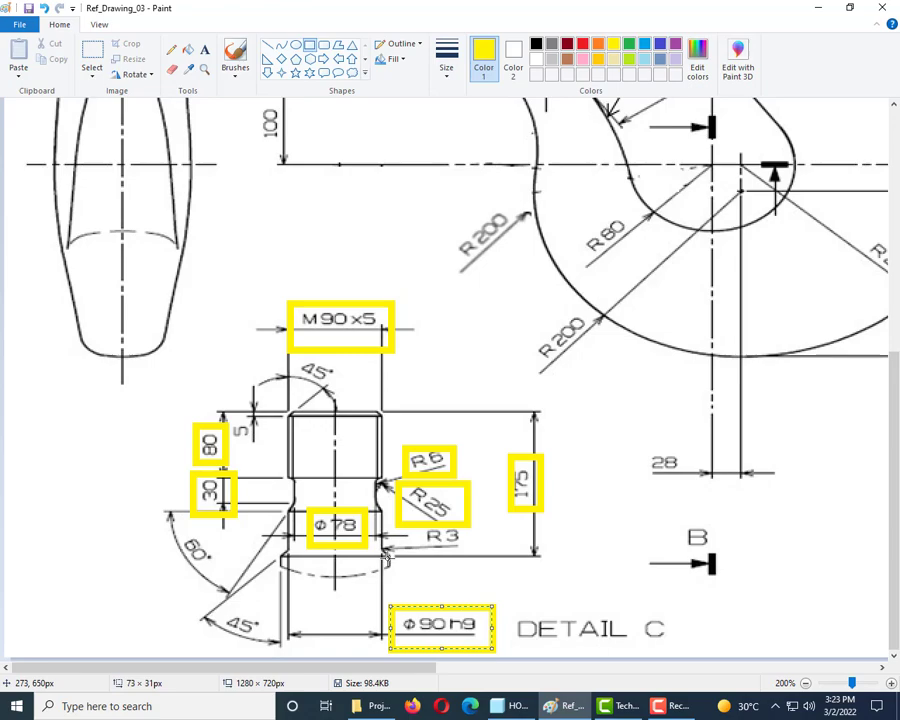
{"action": "scroll", "coordinate": [447, 550], "scroll_direction": "up", "scroll_amount": 5}
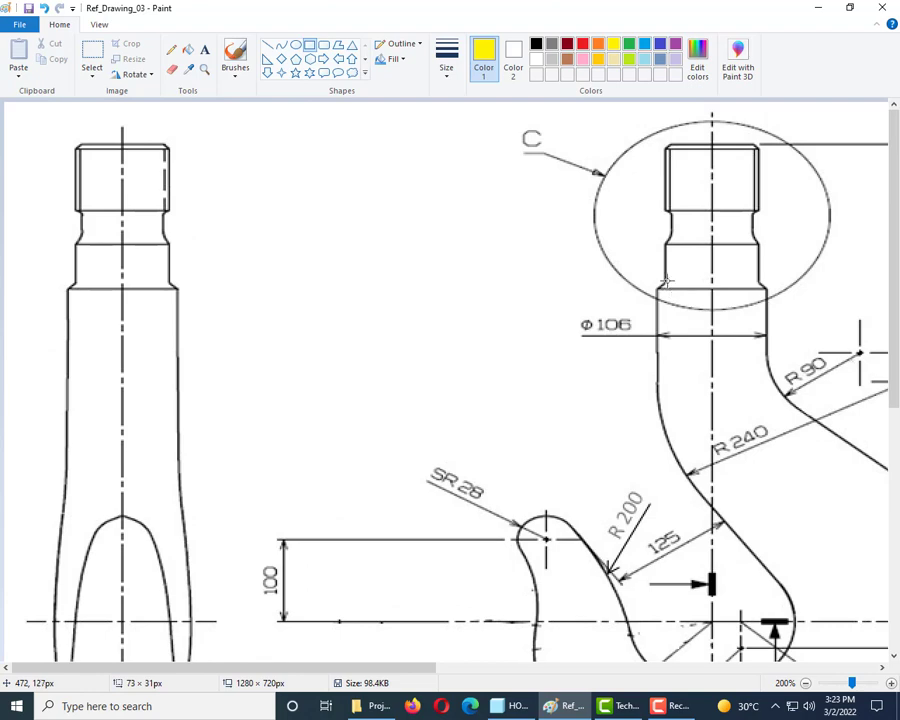
{"action": "scroll", "coordinate": [493, 354], "scroll_direction": "down", "scroll_amount": 5}
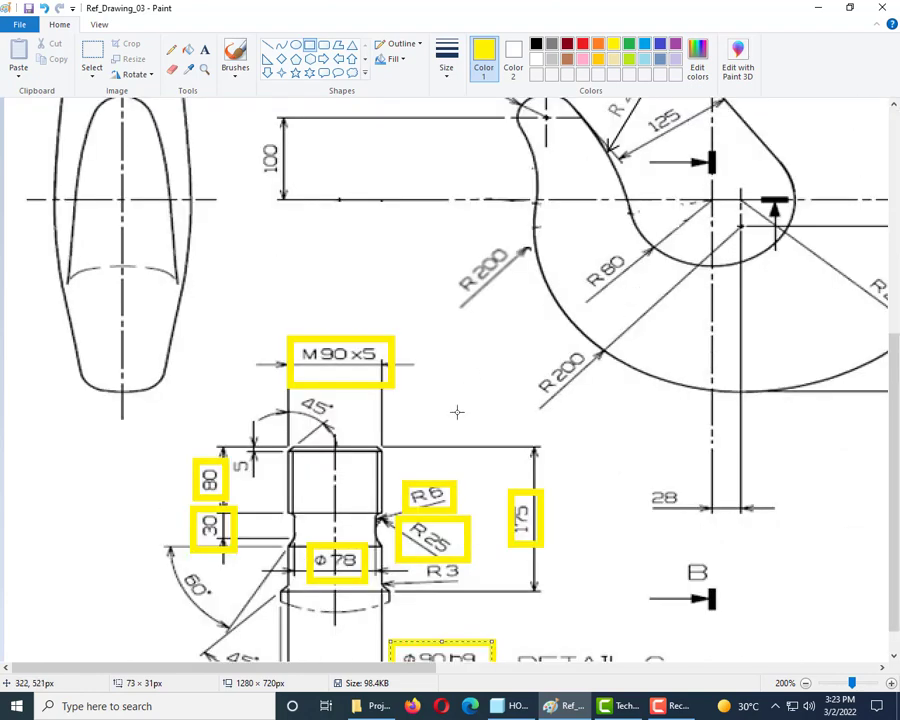
{"action": "scroll", "coordinate": [456, 410], "scroll_direction": "down", "scroll_amount": 1}
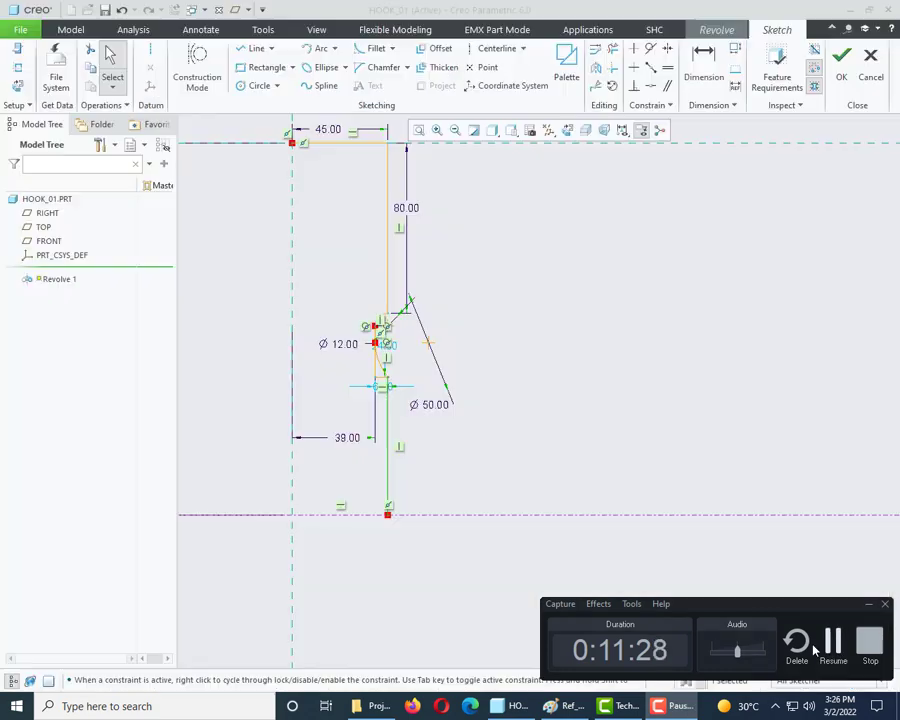
In the Creo sketch, delete the vertical line between the undercut and the lower centerline.
{"action": "left_click", "coordinate": [820, 645]}
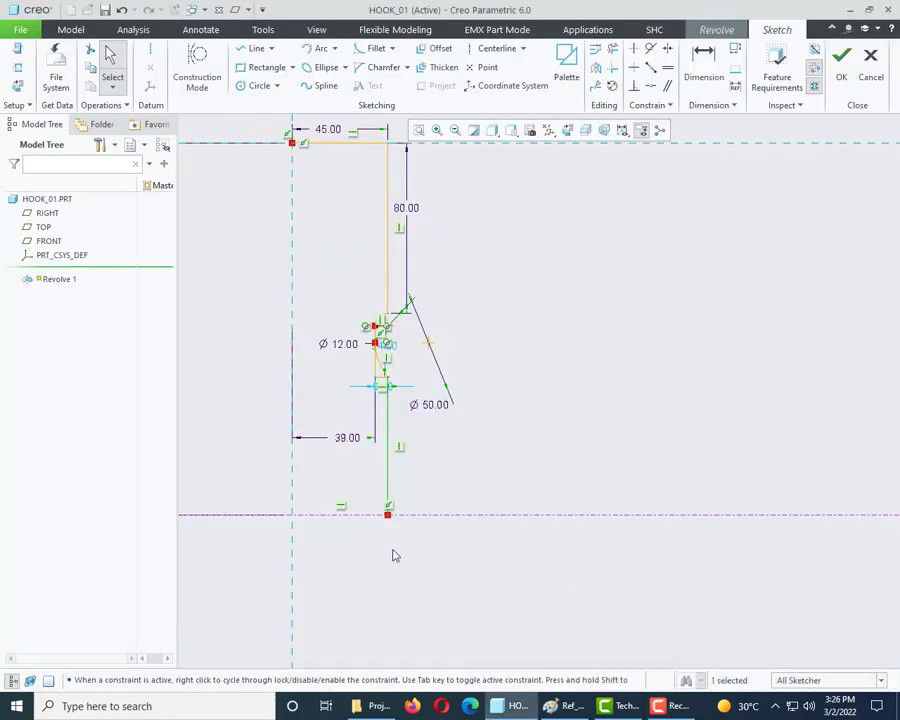
{"action": "scroll", "coordinate": [402, 573], "scroll_direction": "up", "scroll_amount": 1}
{"action": "scroll", "coordinate": [400, 500], "scroll_direction": "down", "scroll_amount": 4}
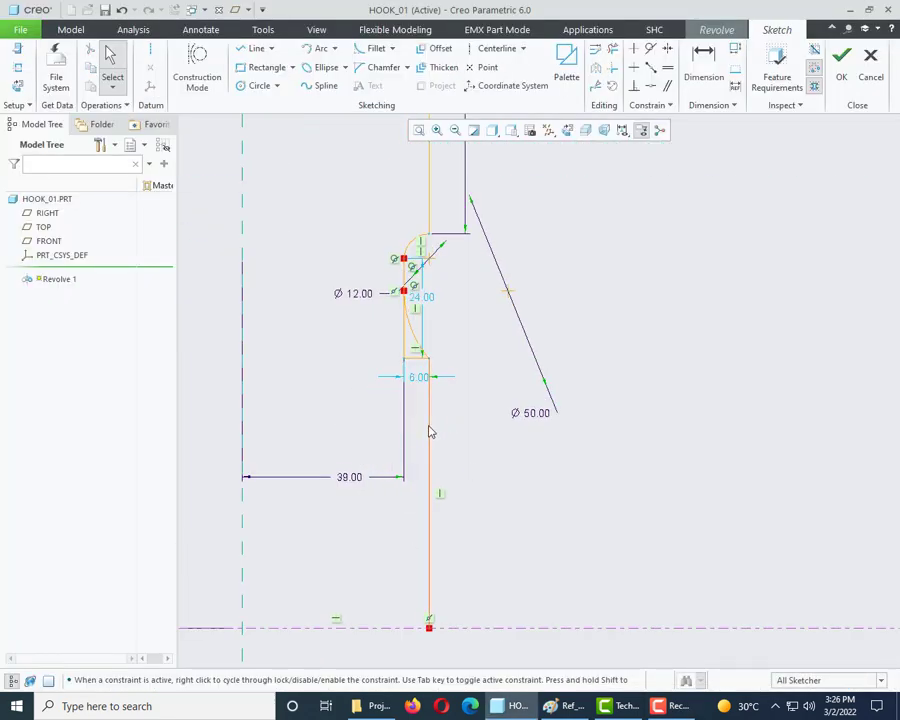
{"action": "left_click", "coordinate": [430, 430]}
{"action": "key", "text": "Delete"}
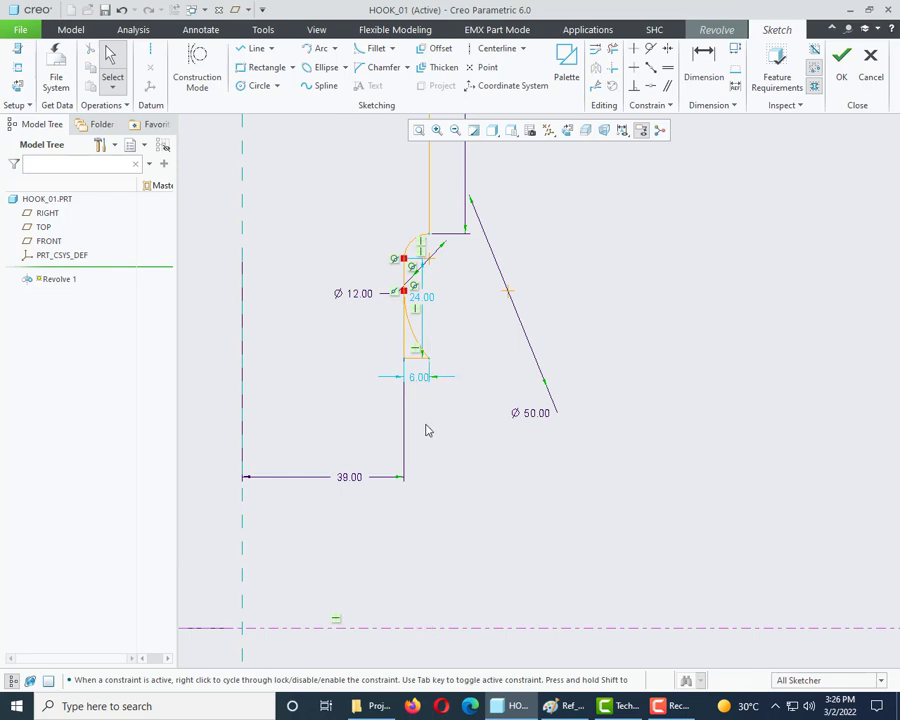
{"action": "scroll", "coordinate": [424, 366], "scroll_direction": "up", "scroll_amount": 2}
{"action": "scroll", "coordinate": [402, 484], "scroll_direction": "down", "scroll_amount": 2}
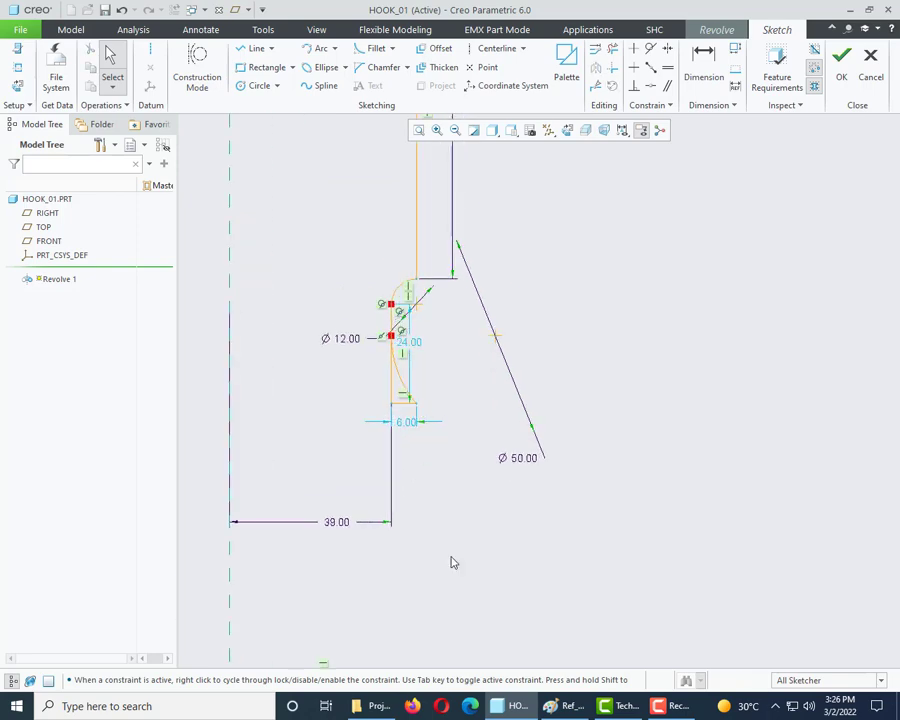
Check Detail C in Paint, return to Creo and draw a vertical line from the undercut's lower outer corner down to the horizontal centerline.
{"action": "left_click", "coordinate": [568, 706]}
{"action": "scroll", "coordinate": [396, 603], "scroll_direction": "down", "scroll_amount": 1}
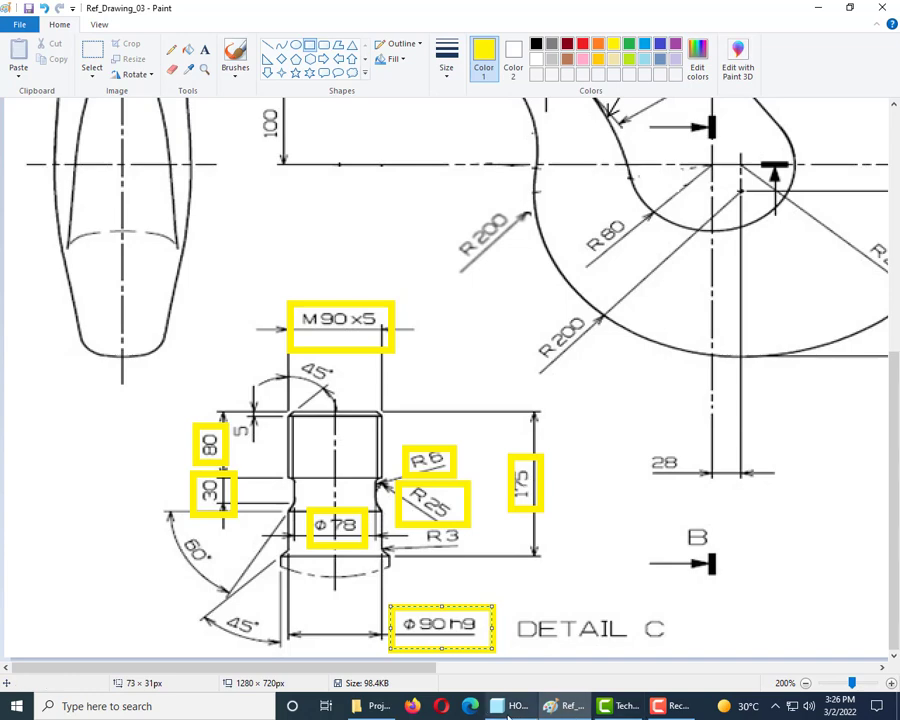
{"action": "left_click", "coordinate": [512, 706]}
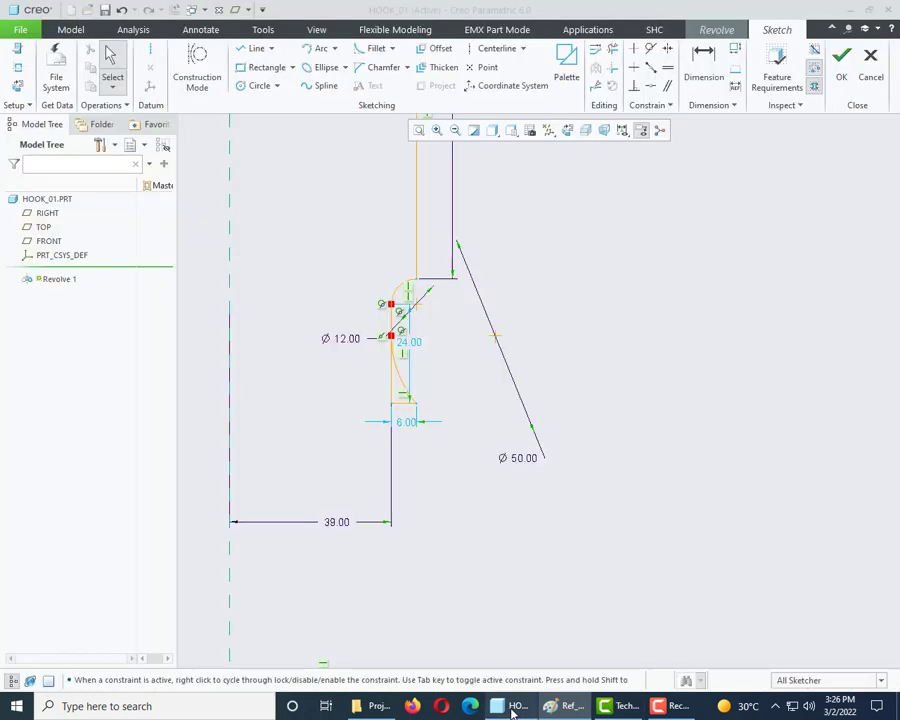
{"action": "left_click", "coordinate": [256, 48]}
{"action": "scroll", "coordinate": [366, 302], "scroll_direction": "down", "scroll_amount": 2}
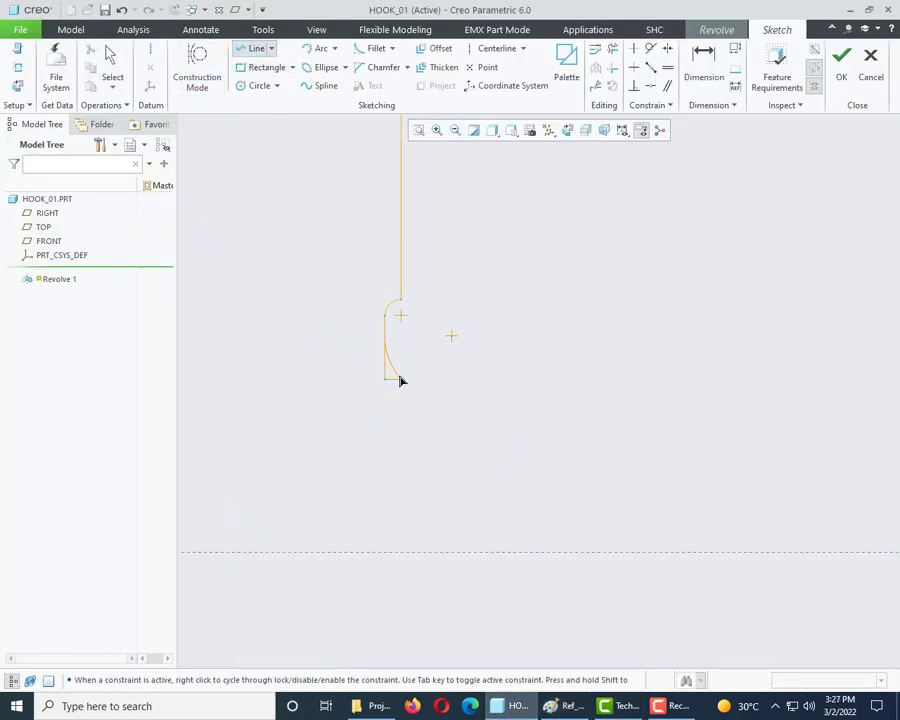
{"action": "left_click", "coordinate": [401, 378]}
{"action": "left_click", "coordinate": [400, 552]}
{"action": "middle_click", "coordinate": [510, 465]}
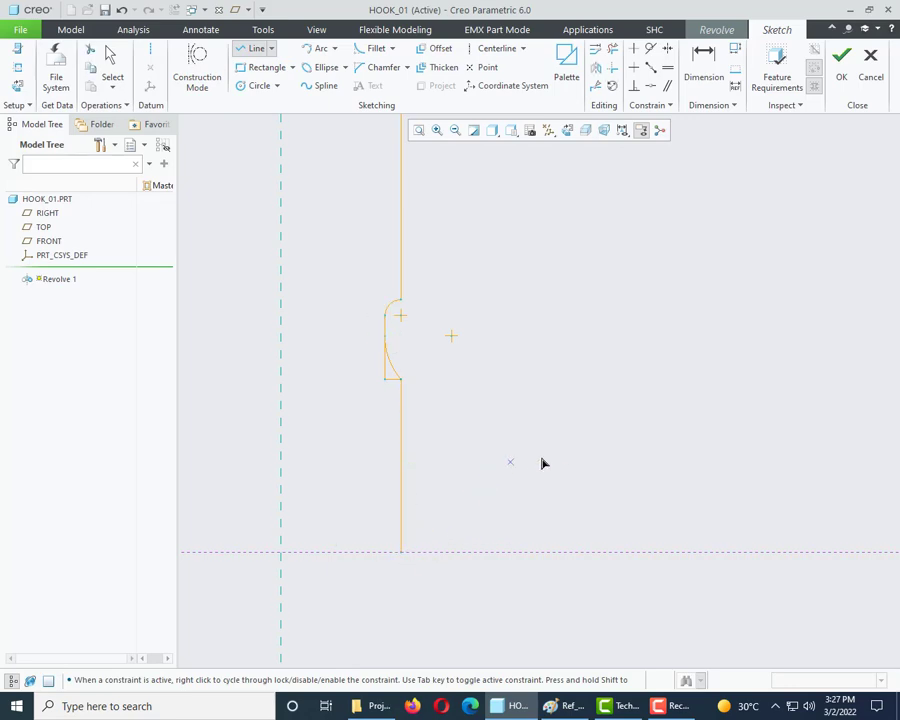
{"action": "middle_click", "coordinate": [560, 457]}
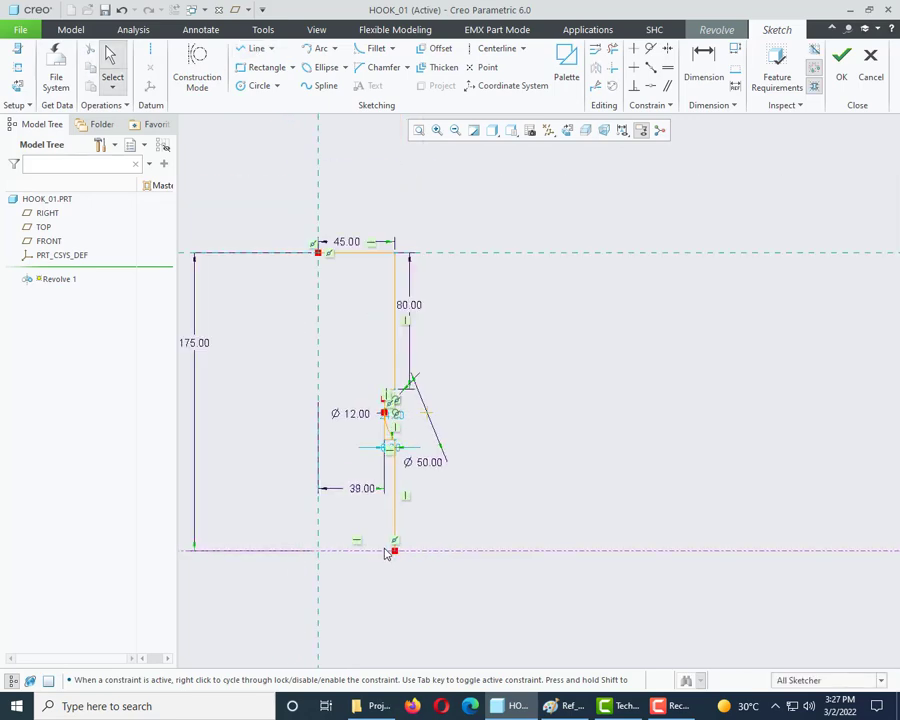
Switch to the reference drawing in Paint and box the shank's Ø106 dimension in yellow.
{"action": "scroll", "coordinate": [386, 592], "scroll_direction": "down", "scroll_amount": 2}
{"action": "left_click", "coordinate": [568, 708]}
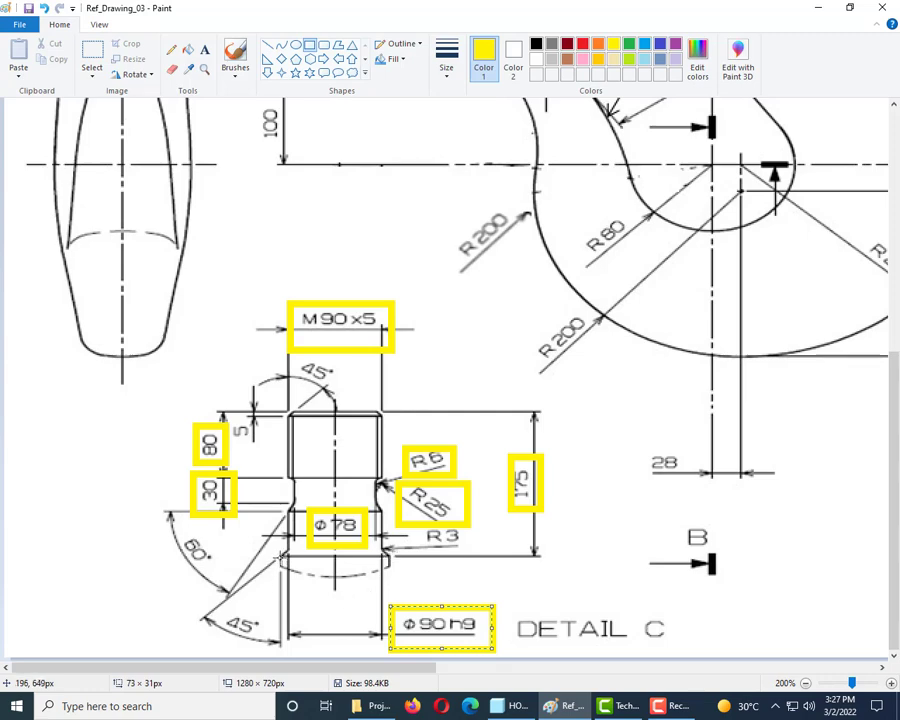
{"action": "mouse_move", "coordinate": [283, 556]}
{"action": "left_mouse_down"}
{"action": "mouse_move", "coordinate": [321, 581]}
{"action": "mouse_move", "coordinate": [387, 591]}
{"action": "left_mouse_up"}
{"action": "key", "text": "ctrl+z"}
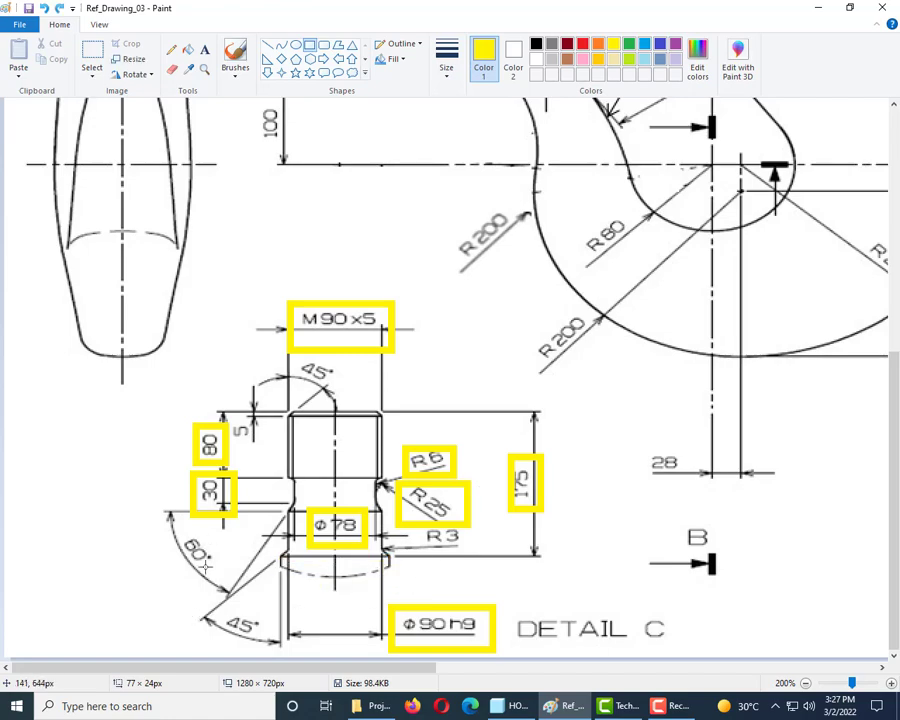
{"action": "scroll", "coordinate": [511, 556], "scroll_direction": "up", "scroll_amount": 5}
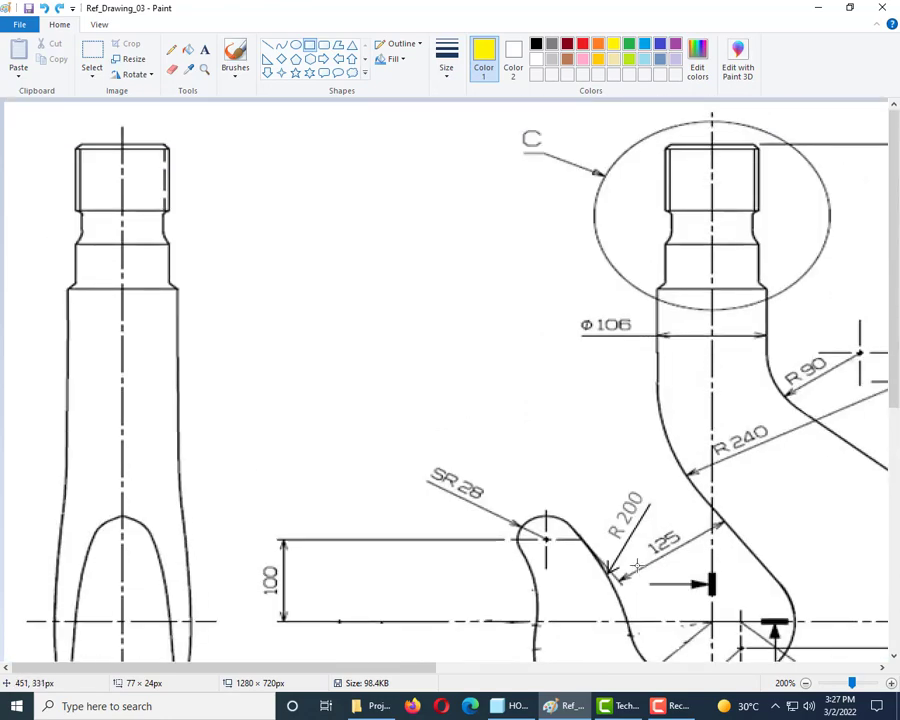
{"action": "left_click_drag", "start_coordinate": [567, 308], "coordinate": [642, 350]}
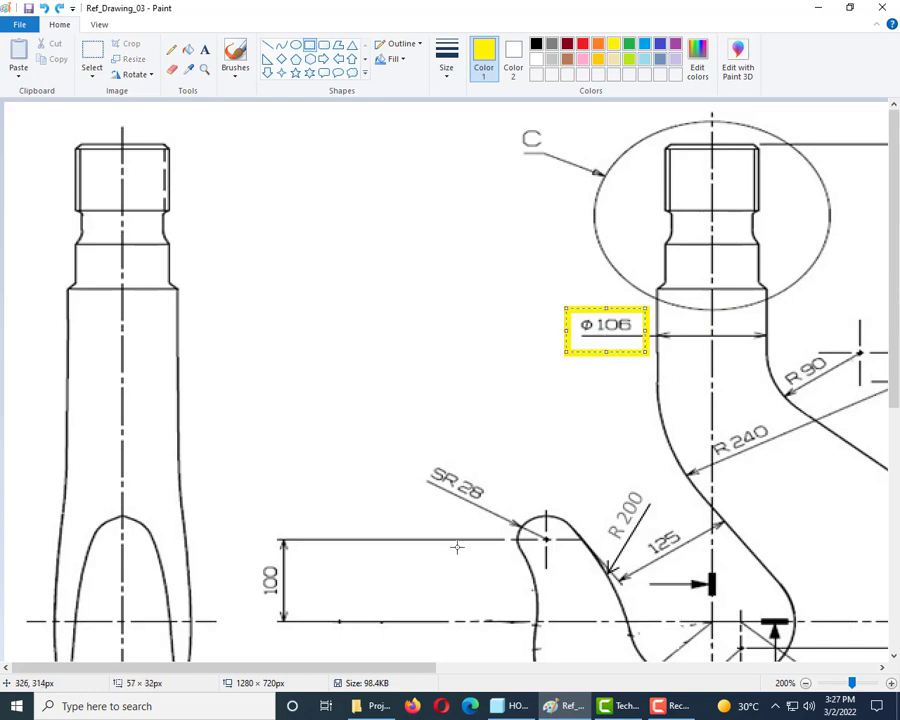
Switch back to Creo, draw a horizontal line from the vertical axis along the lower centerline, and set its length to 106/2 (53 mm).
{"action": "left_click", "coordinate": [495, 706]}
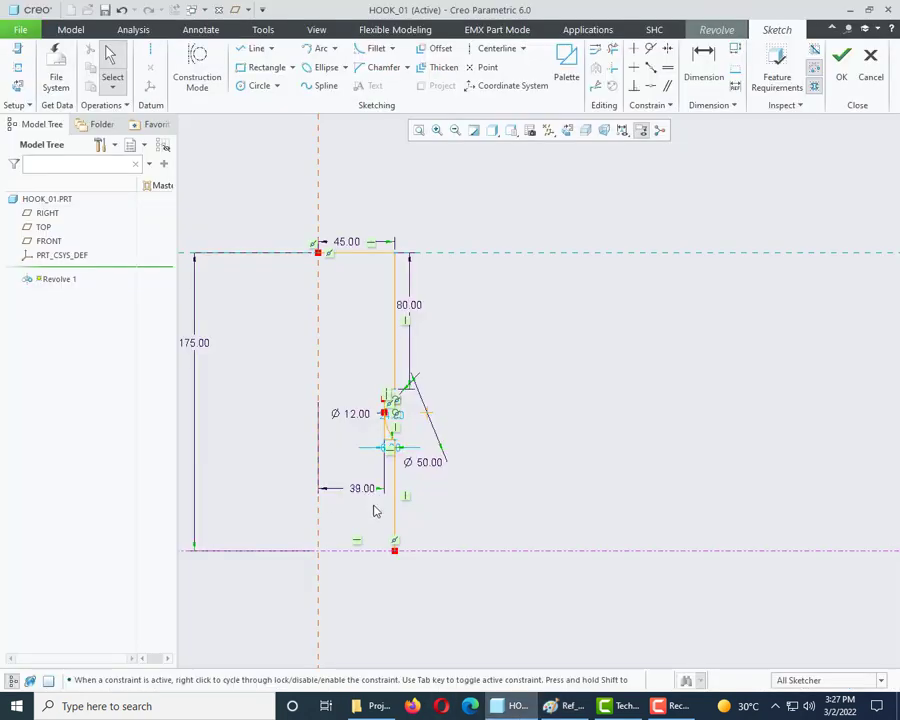
{"action": "left_click", "coordinate": [255, 48]}
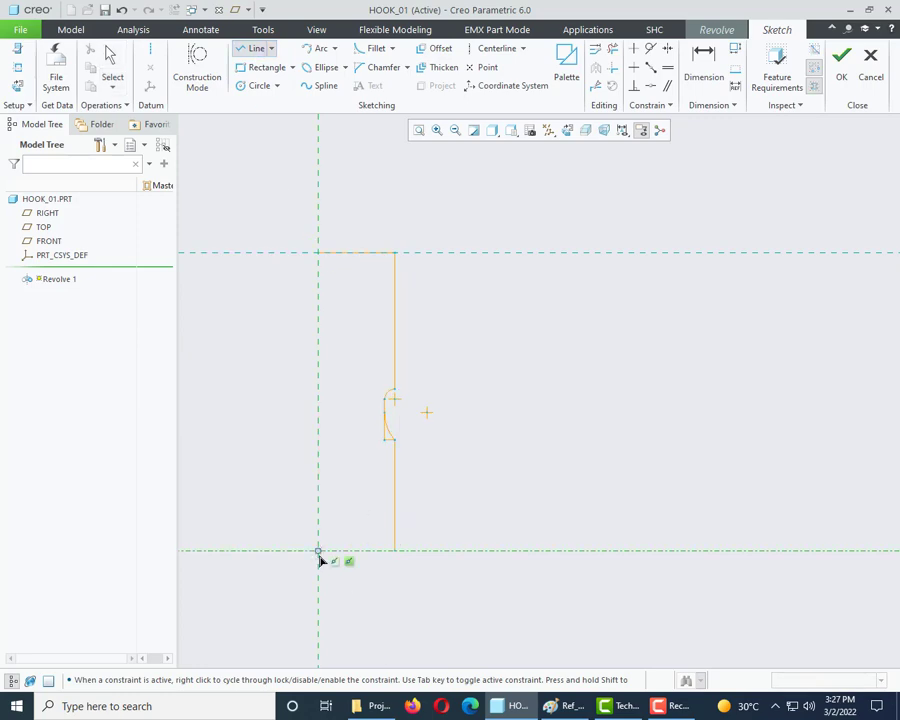
{"action": "left_click", "coordinate": [438, 551]}
{"action": "middle_click", "coordinate": [463, 578]}
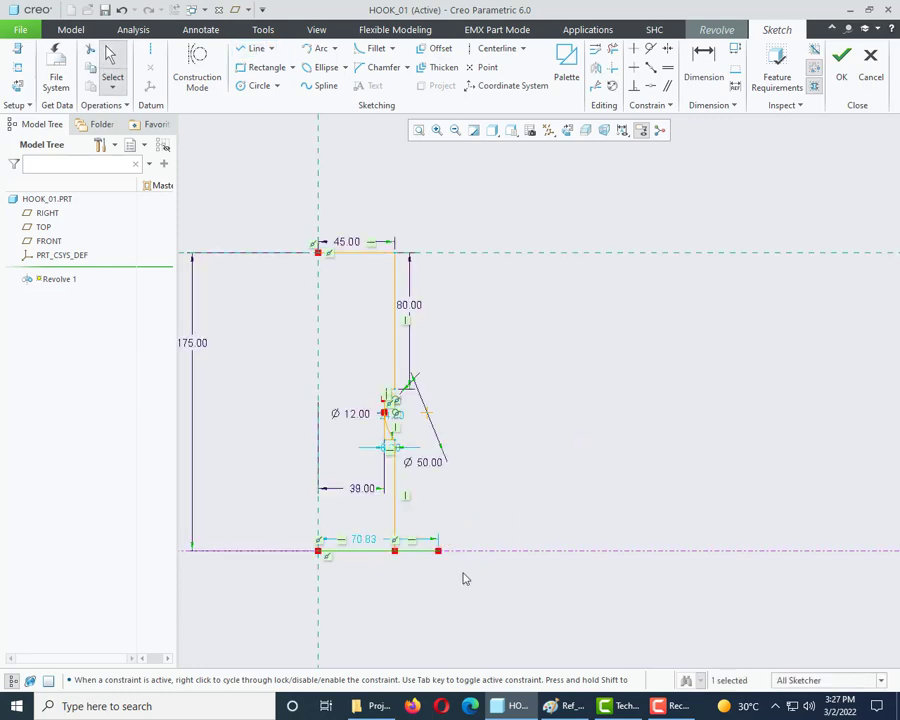
{"action": "double_click", "coordinate": [368, 541]}
{"action": "type", "text": "10"}
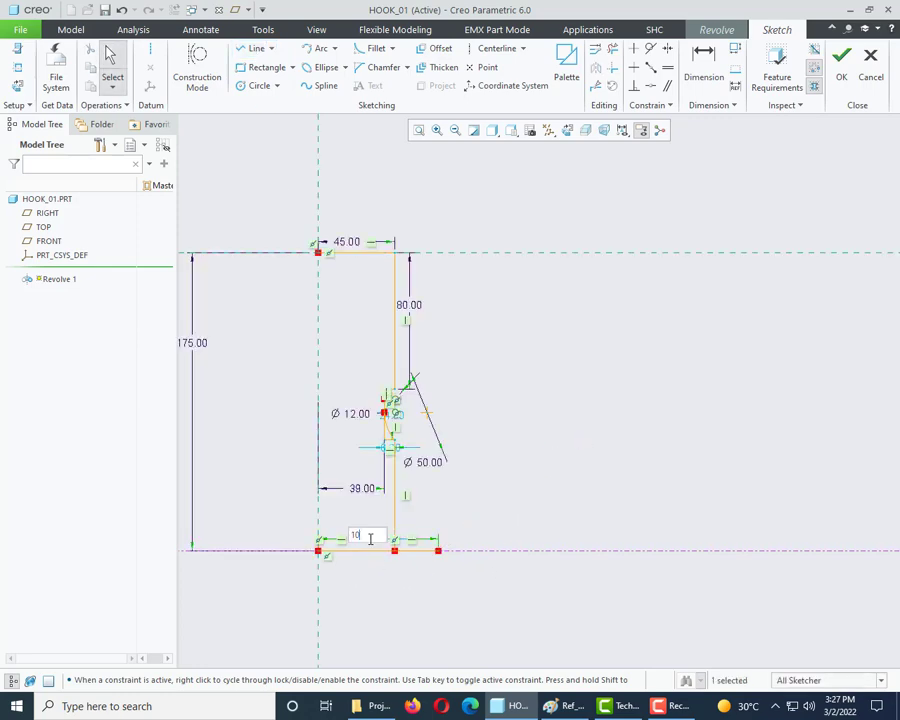
{"action": "type", "text": "6/2"}
{"action": "key", "text": "Return"}
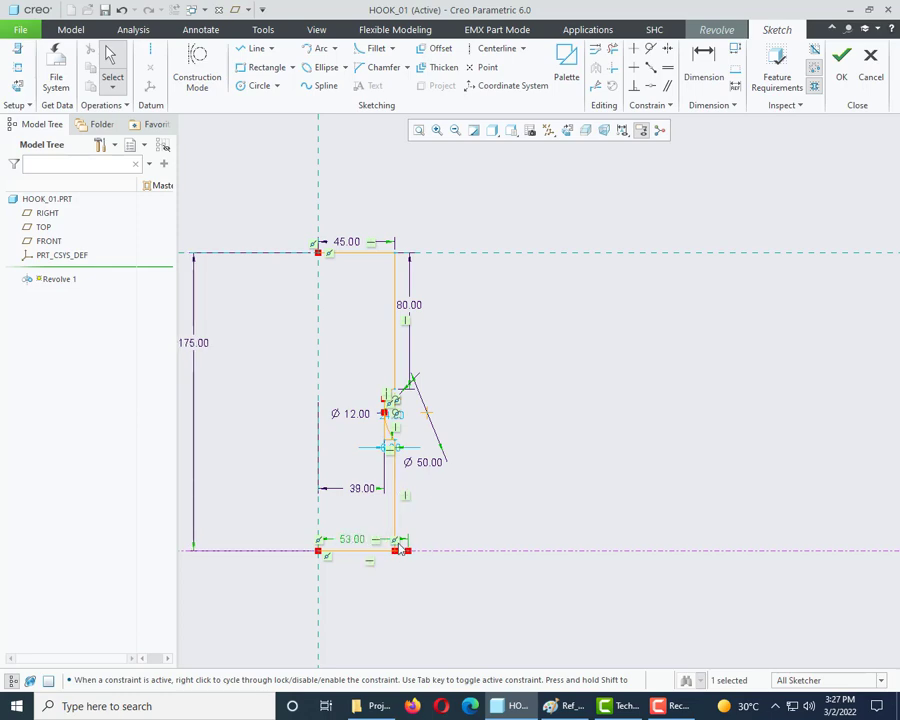
Draw an inclined centerline through the outer end of the 53 mm line at the base of the profile.
{"action": "left_click", "coordinate": [493, 48]}
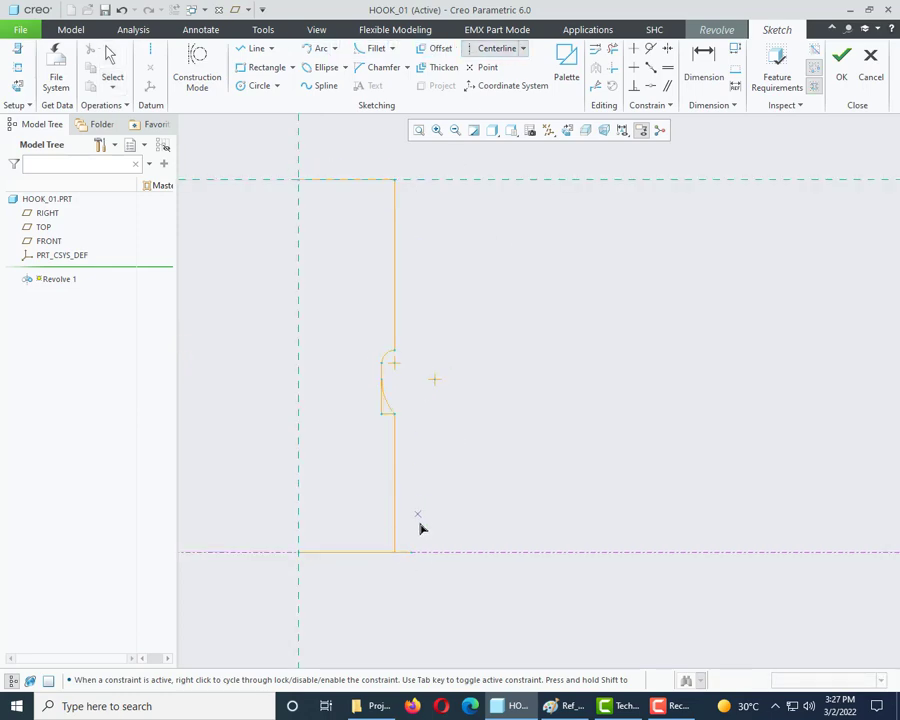
{"action": "left_click", "coordinate": [396, 536]}
{"action": "middle_click", "coordinate": [512, 493]}
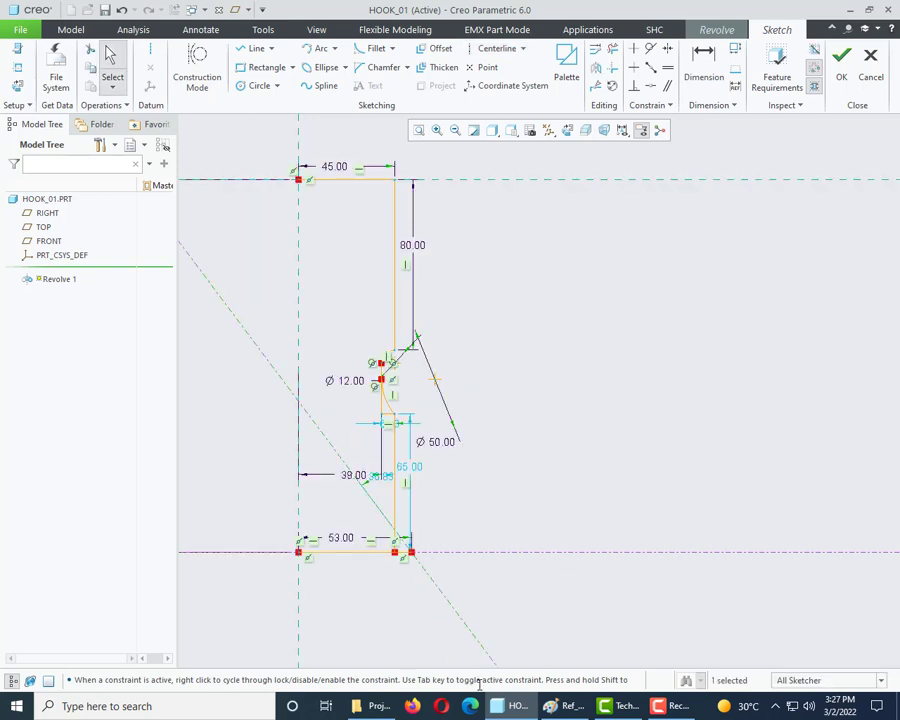
Switch to the reference drawing in Paint, box Detail C's 45° and 60° angles in yellow, and return to Creo.
{"action": "left_click", "coordinate": [548, 707]}
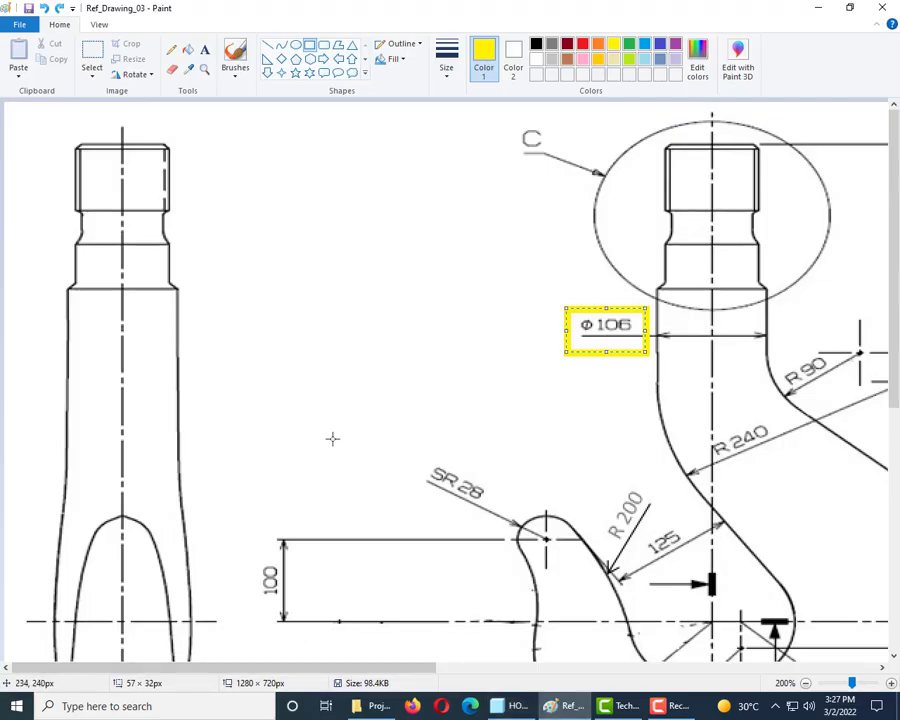
{"action": "scroll", "coordinate": [331, 436], "scroll_direction": "down", "scroll_amount": 5}
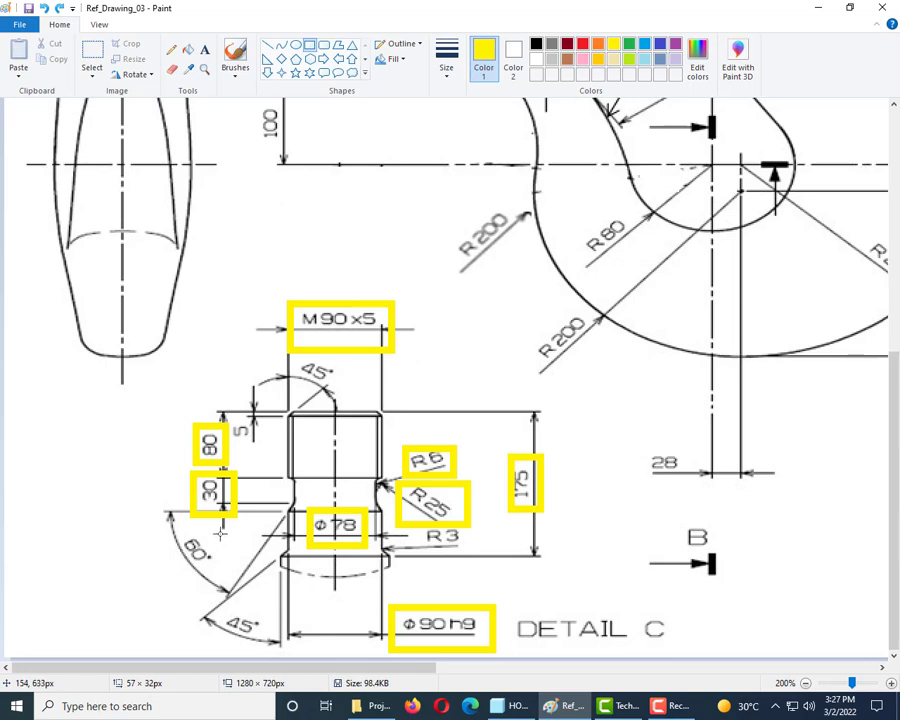
{"action": "left_click_drag", "start_coordinate": [215, 611], "coordinate": [283, 650]}
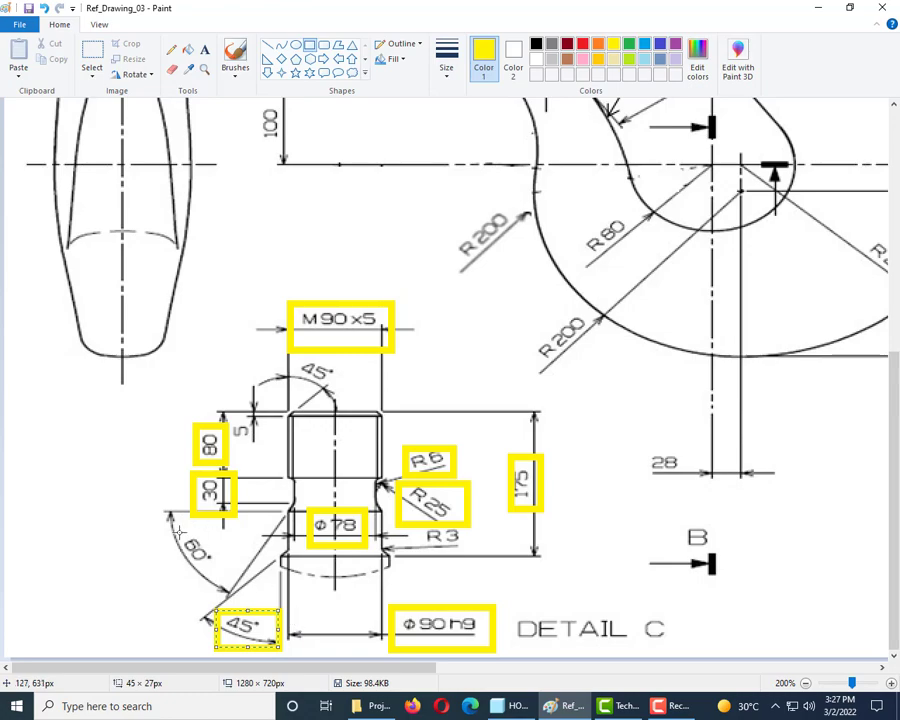
{"action": "left_click_drag", "start_coordinate": [178, 533], "coordinate": [232, 577]}
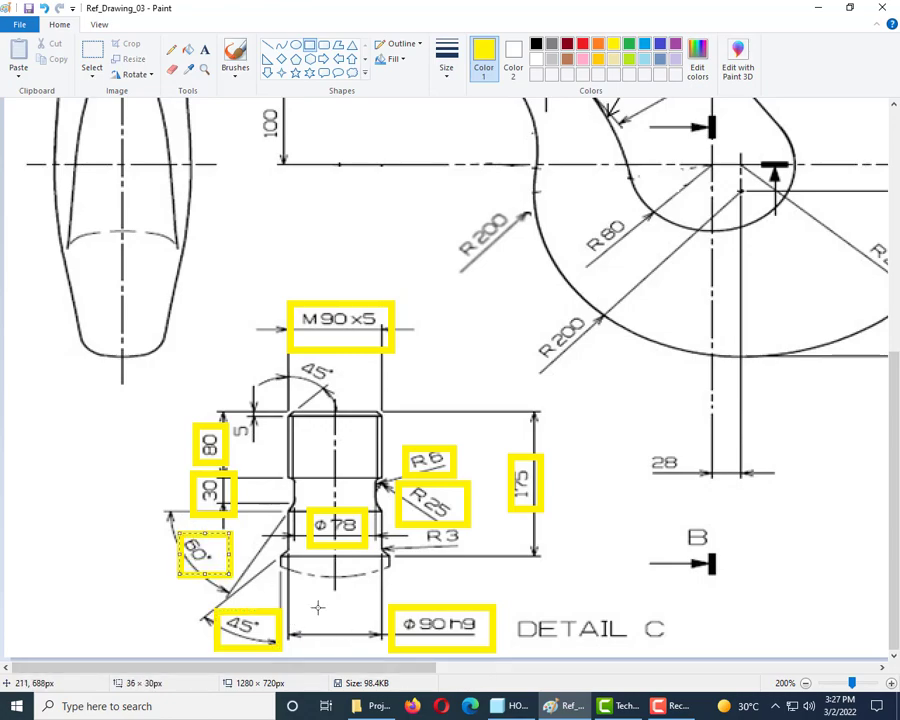
{"action": "left_click", "coordinate": [818, 7]}
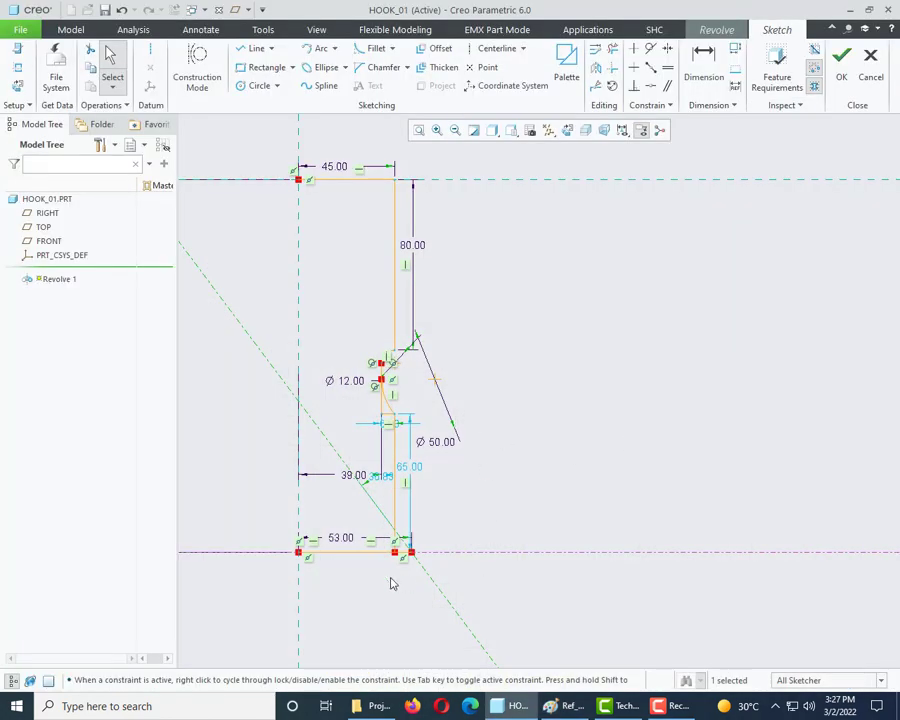
Dimension the angle between the inclined centerline and the lower horizontal centerline and set it to 45°.
{"action": "left_click", "coordinate": [689, 82]}
{"action": "left_click", "coordinate": [326, 440]}
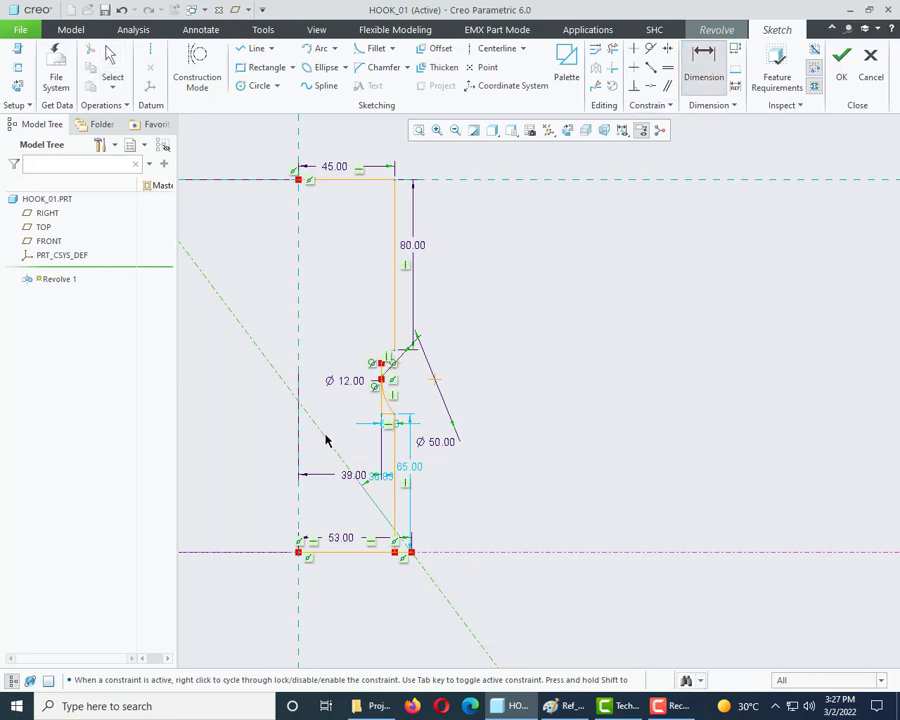
{"action": "left_click", "coordinate": [253, 552]}
{"action": "middle_click", "coordinate": [224, 460]}
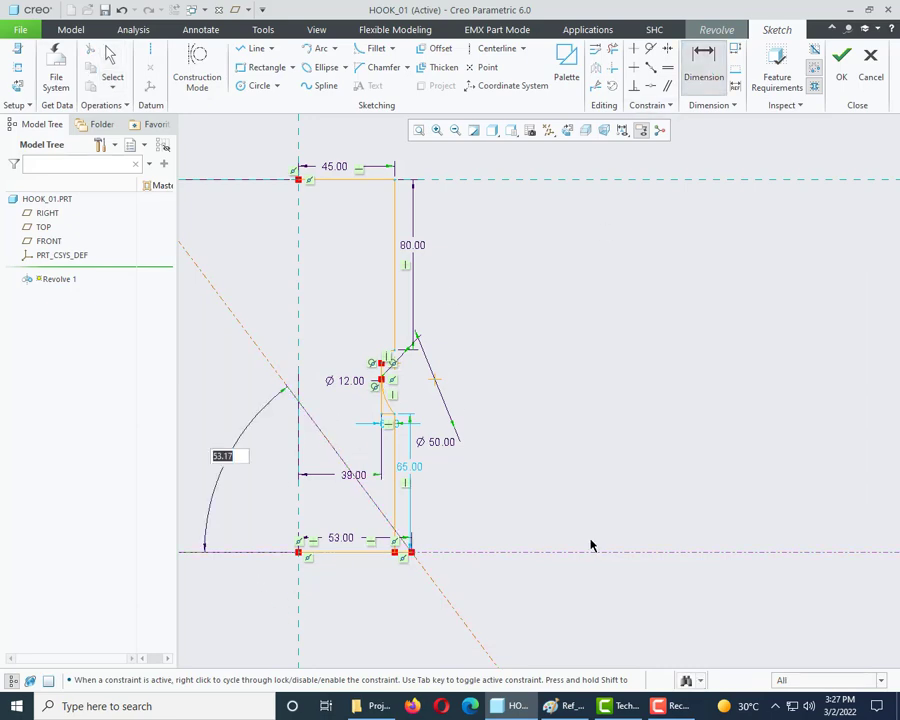
{"action": "key", "text": "Return"}
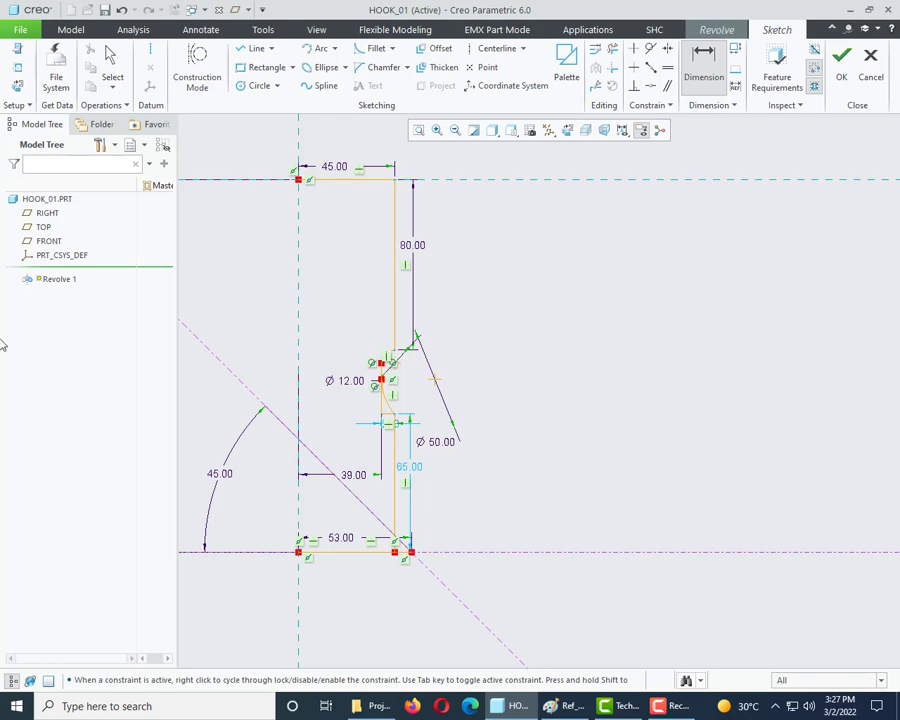
Draw a line along the inclined centerline from the 53 mm line's outer end up to the vertical shank line.
{"action": "scroll", "coordinate": [375, 530], "scroll_direction": "up", "scroll_amount": 5}
{"action": "left_click", "coordinate": [256, 48]}
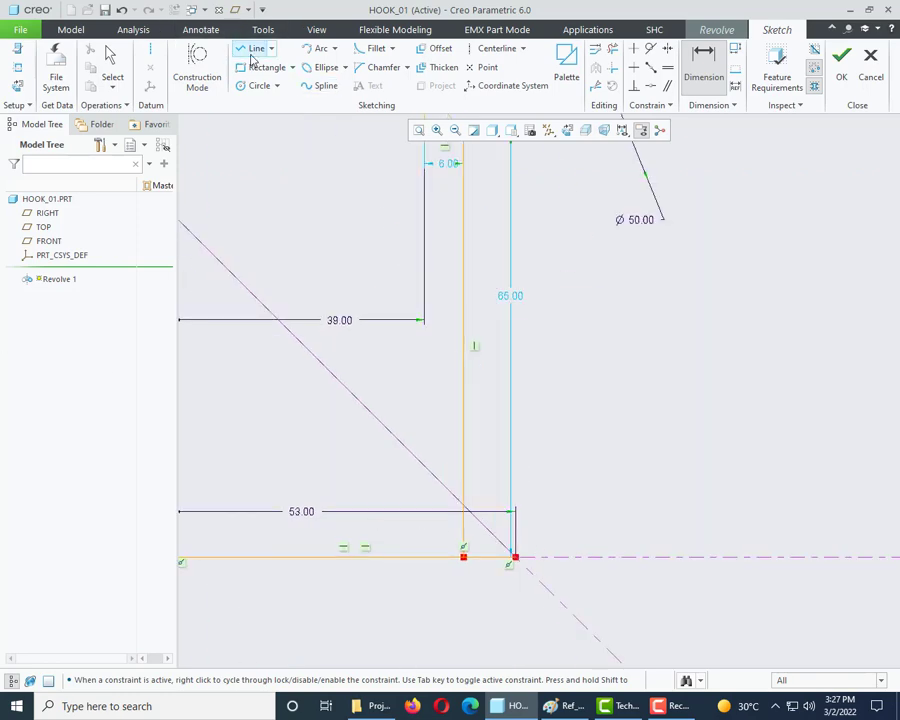
{"action": "left_click", "coordinate": [517, 558]}
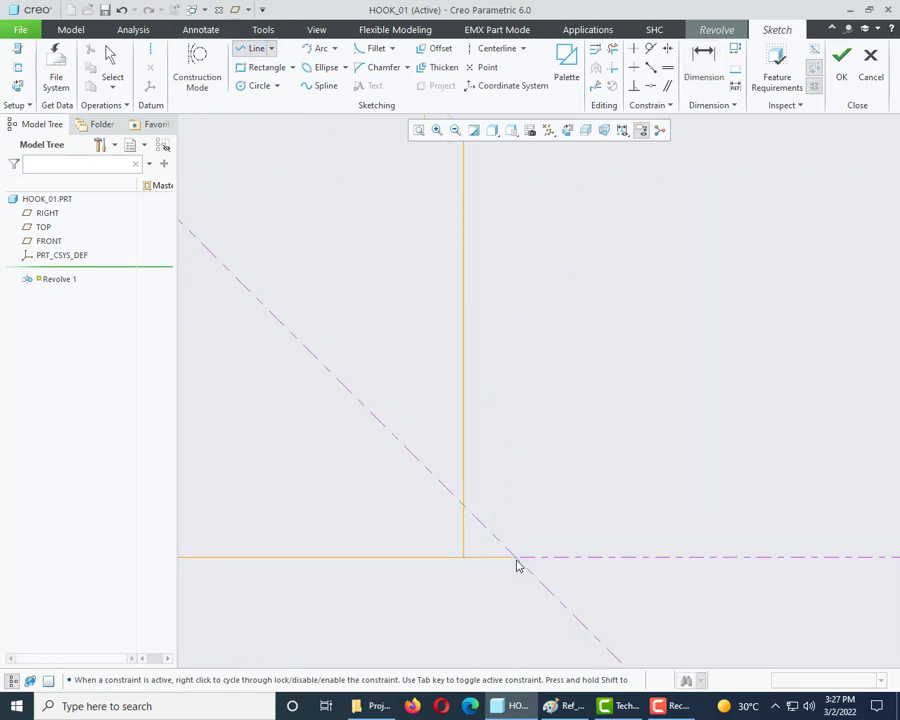
{"action": "left_click", "coordinate": [466, 506]}
{"action": "middle_click", "coordinate": [568, 382]}
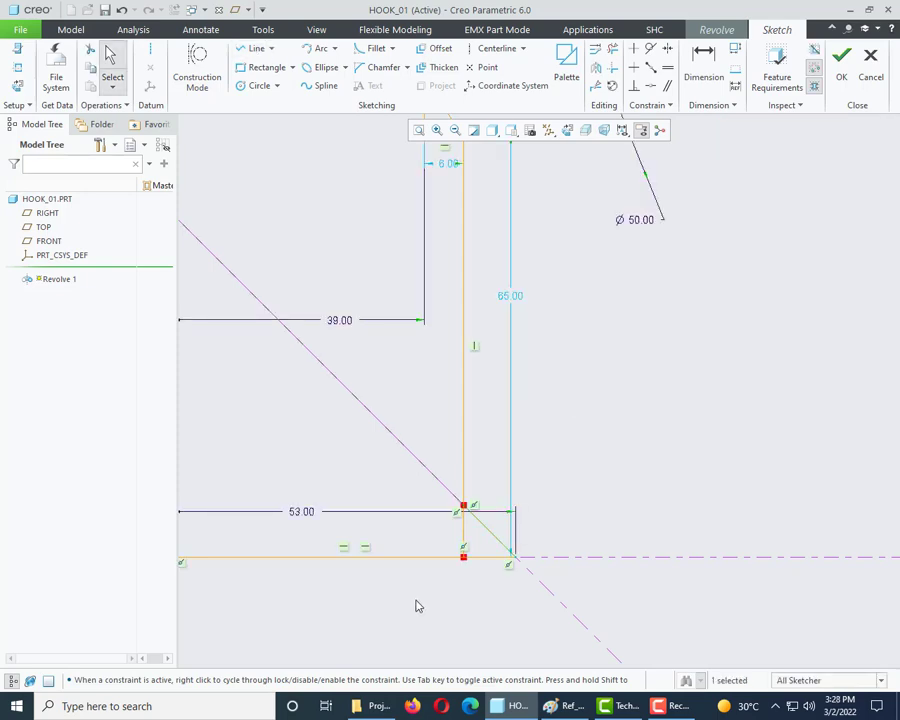
Trim away the part of the vertical shank line that lies below the 45° line.
{"action": "scroll", "coordinate": [414, 600], "scroll_direction": "down", "scroll_amount": 3}
{"action": "left_click", "coordinate": [612, 48]}
{"action": "scroll", "coordinate": [510, 488], "scroll_direction": "down", "scroll_amount": 2}
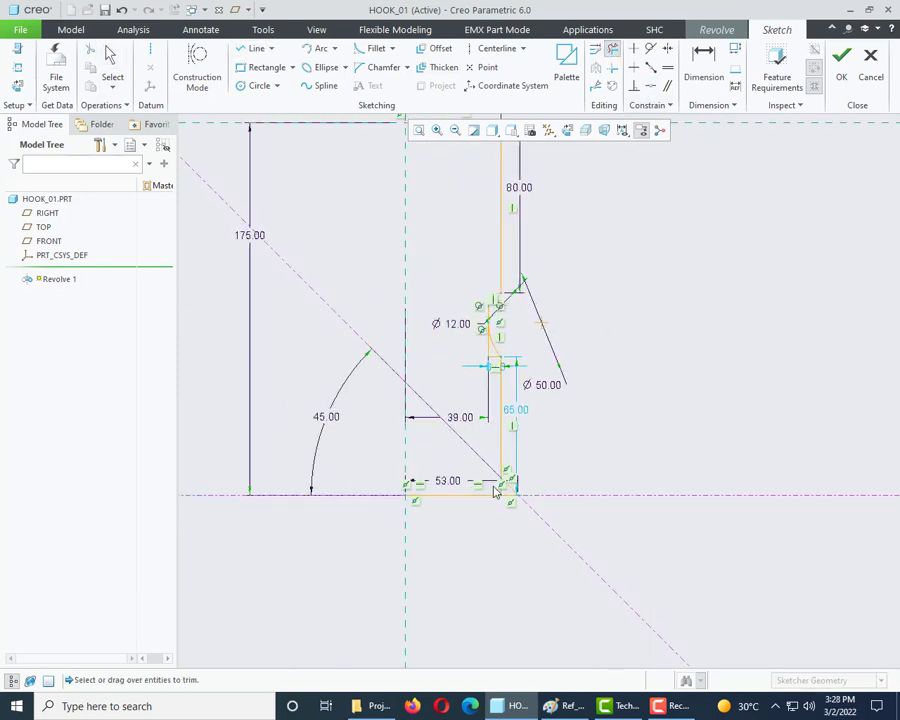
{"action": "scroll", "coordinate": [520, 492], "scroll_direction": "up", "scroll_amount": 4}
{"action": "left_click", "coordinate": [519, 490]}
{"action": "scroll", "coordinate": [458, 558], "scroll_direction": "down", "scroll_amount": 2}
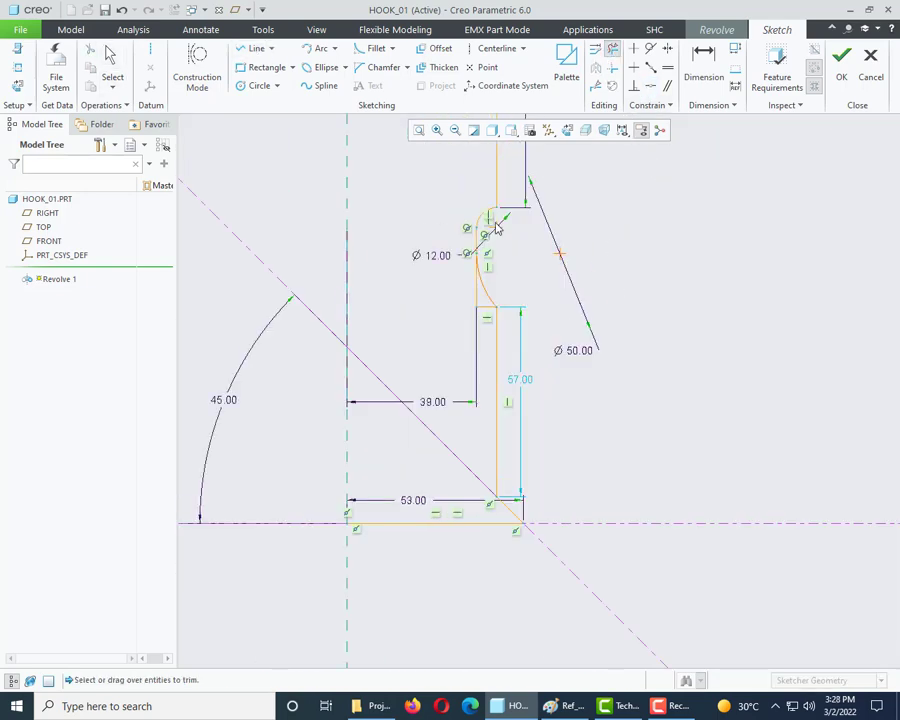
Trim the leftover vertical and short horizontal lines beside the undercut's lower arc.
{"action": "scroll", "coordinate": [490, 227], "scroll_direction": "up", "scroll_amount": 3}
{"action": "scroll", "coordinate": [505, 446], "scroll_direction": "up", "scroll_amount": 2}
{"action": "left_click", "coordinate": [476, 346]}
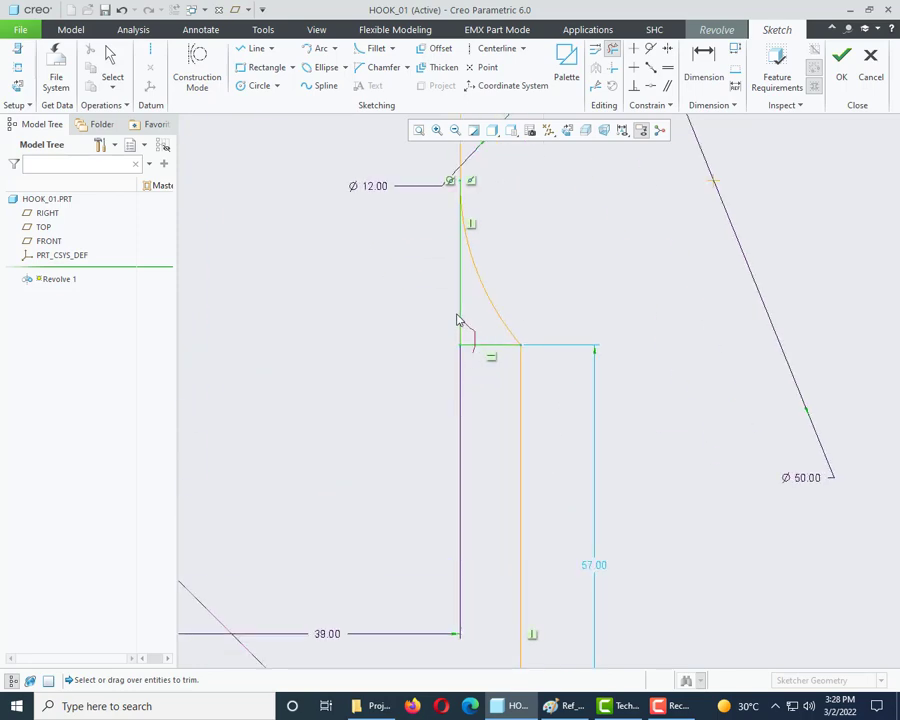
{"action": "scroll", "coordinate": [434, 484], "scroll_direction": "down", "scroll_amount": 4}
{"action": "scroll", "coordinate": [452, 308], "scroll_direction": "up", "scroll_amount": 4}
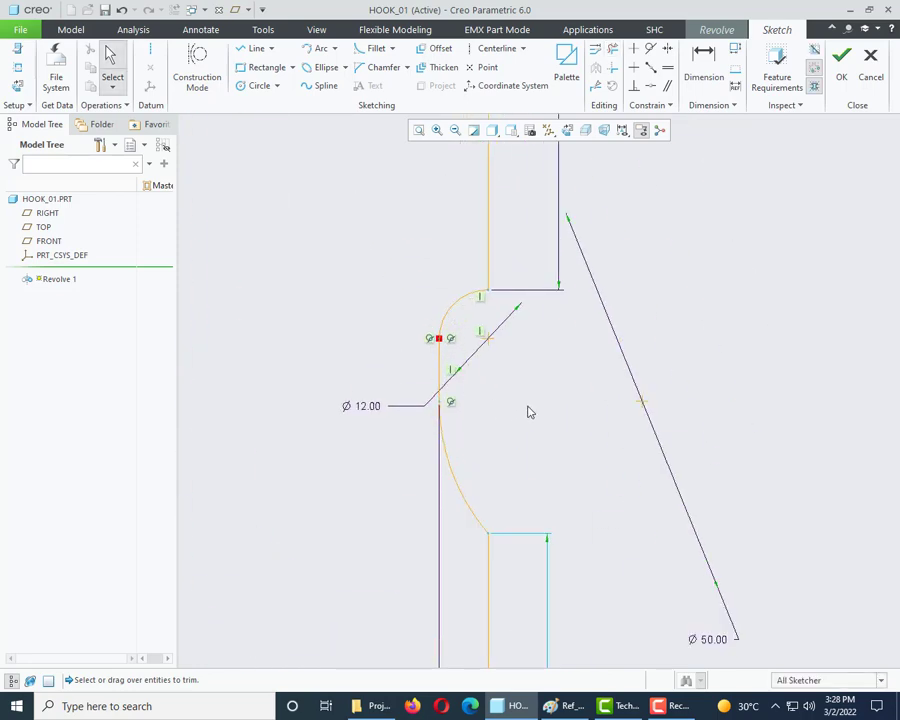
Corner-trim the undercut's upper arc and short vertical line to each other where they meet.
{"action": "left_click", "coordinate": [613, 70]}
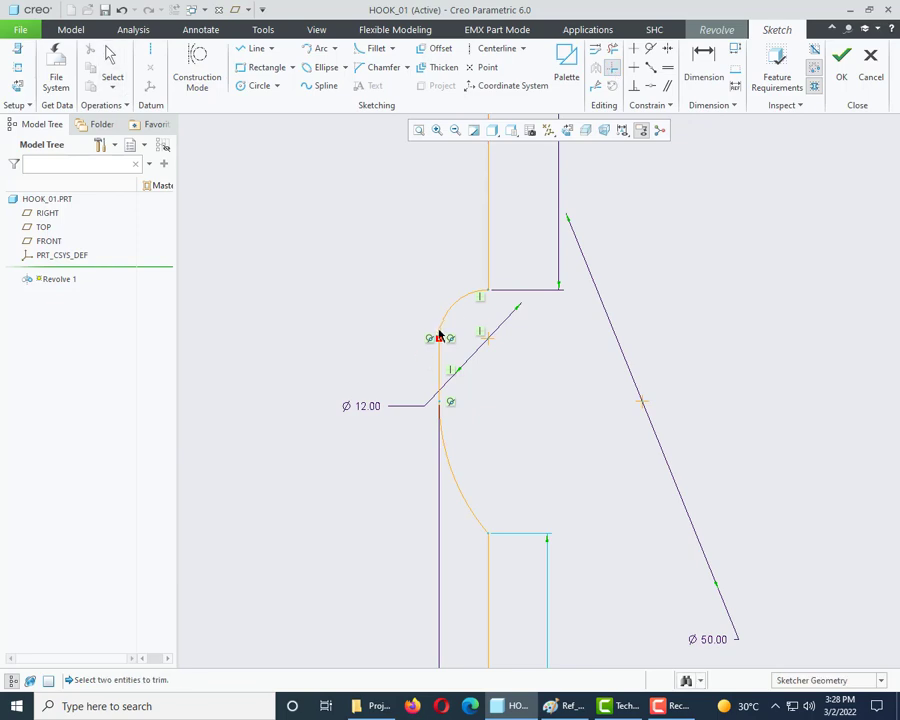
{"action": "left_click", "coordinate": [440, 367]}
{"action": "middle_click", "coordinate": [385, 338]}
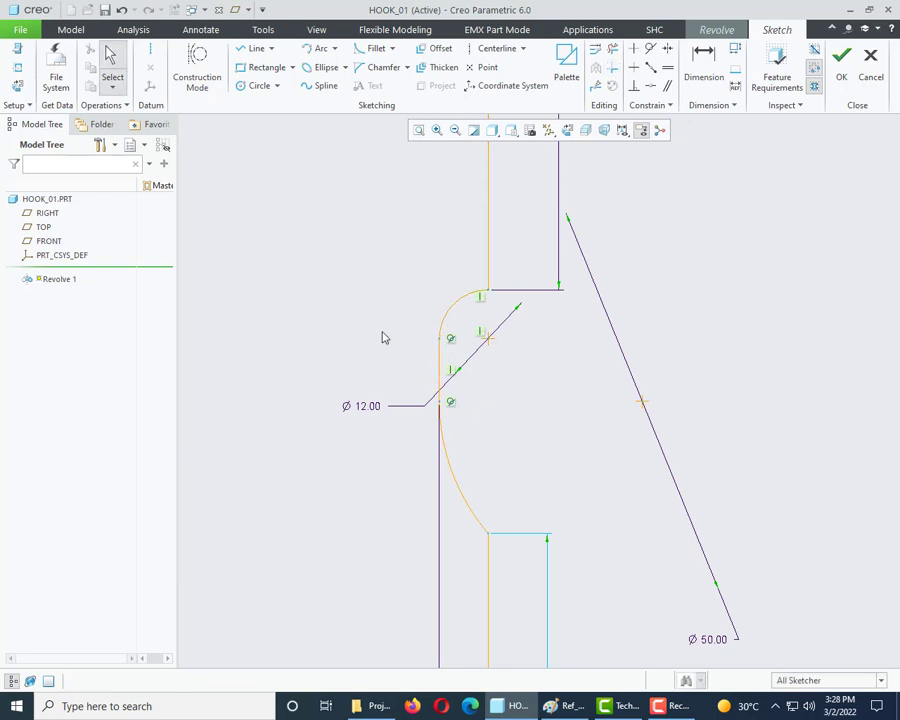
{"action": "scroll", "coordinate": [449, 372], "scroll_direction": "down", "scroll_amount": 4}
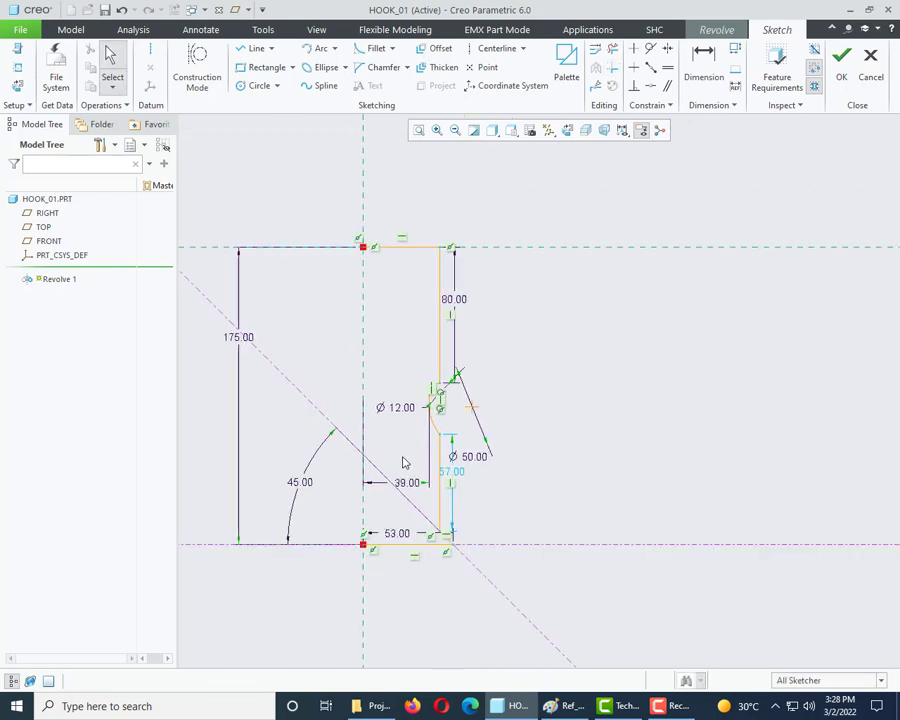
Close the profile with a vertical line along the axis from the upper to the lower edge, and delete the inclined centerline.
{"action": "left_click", "coordinate": [254, 48]}
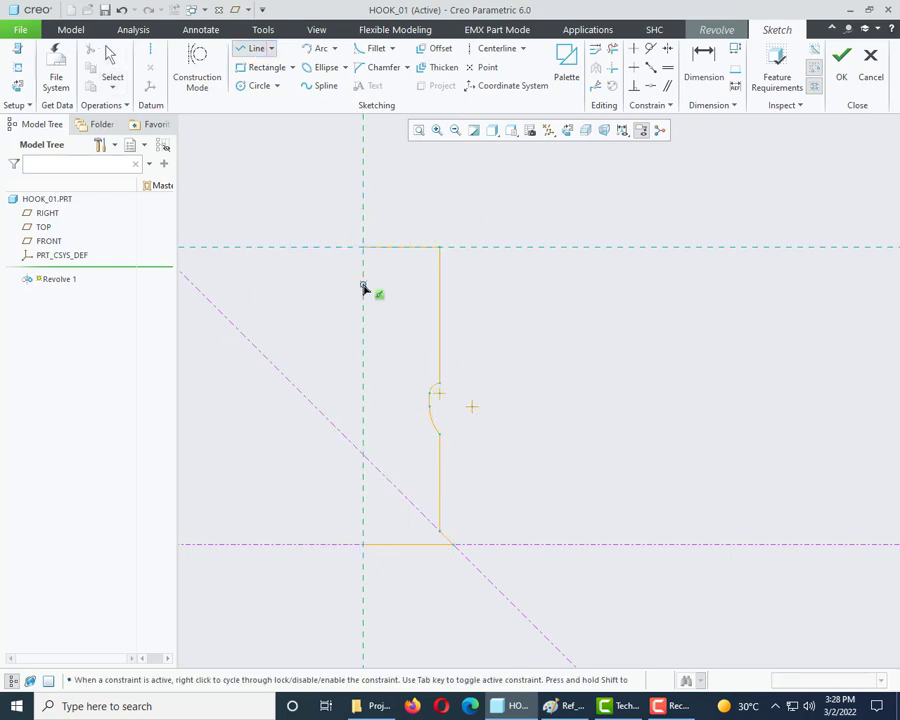
{"action": "left_click", "coordinate": [364, 249]}
{"action": "left_click", "coordinate": [362, 545]}
{"action": "middle_click", "coordinate": [556, 438]}
{"action": "middle_click", "coordinate": [327, 426]}
{"action": "key", "text": "Delete"}
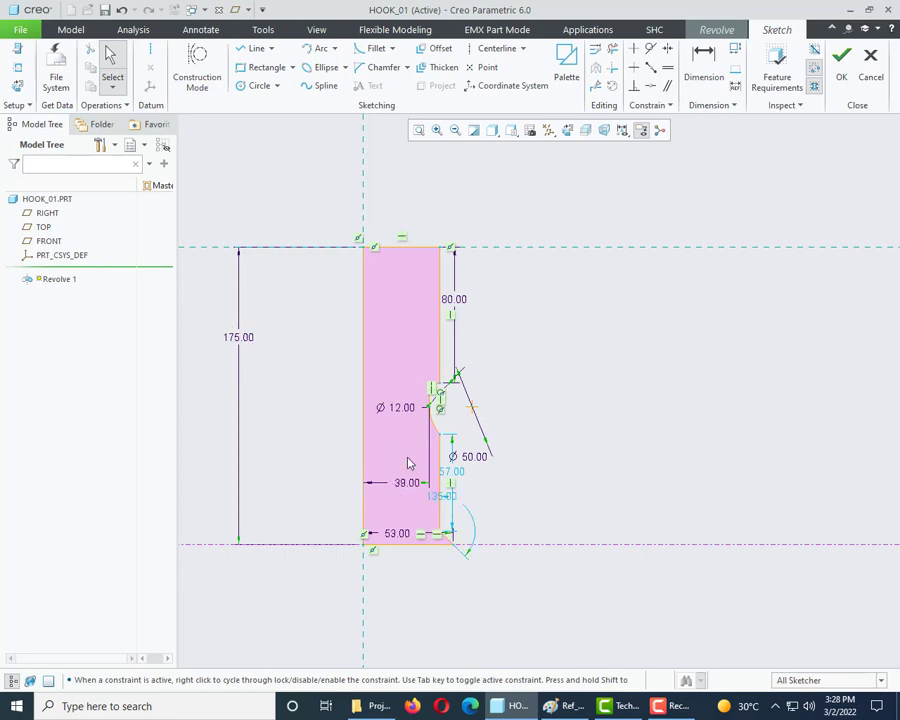
Place a datum centerline on the vertical axis as the revolve axis and complete the 360° solid revolve of the sketch.
{"action": "left_click", "coordinate": [149, 51]}
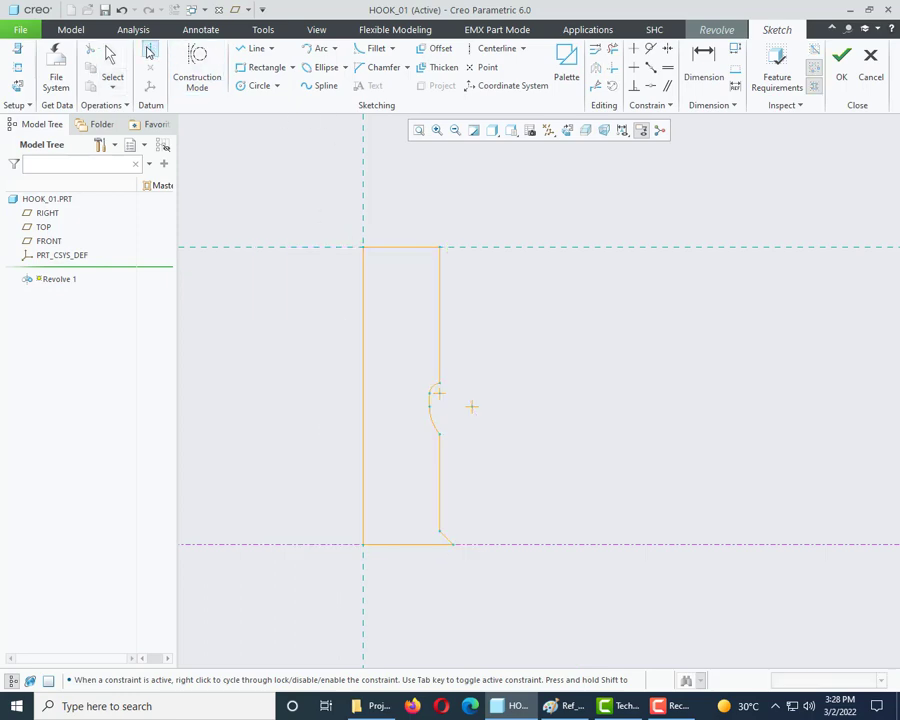
{"action": "left_click", "coordinate": [364, 247]}
{"action": "left_click", "coordinate": [368, 225]}
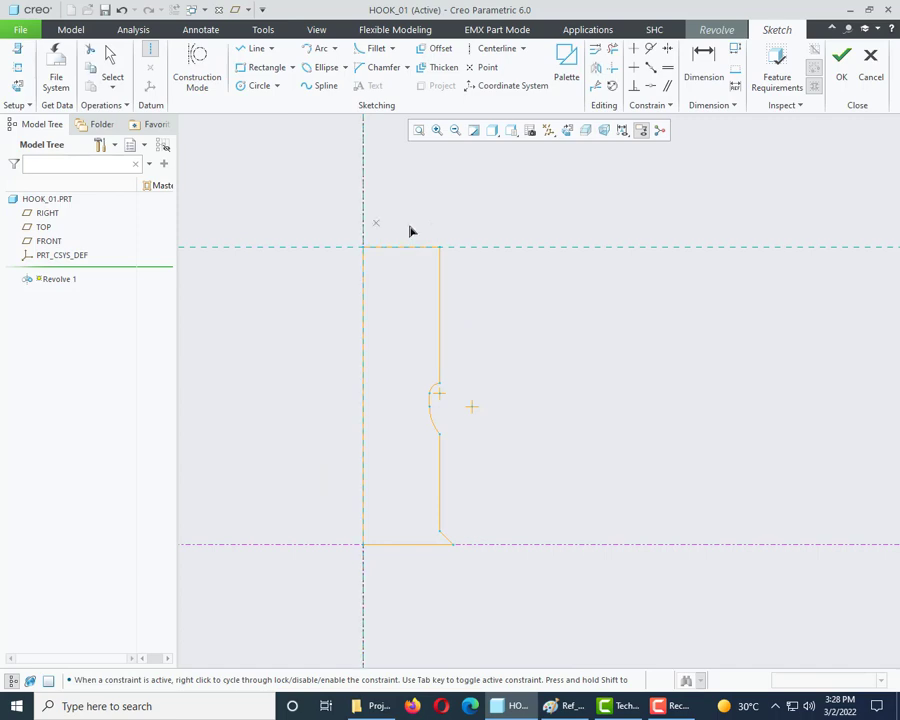
{"action": "middle_click", "coordinate": [476, 236]}
{"action": "left_click", "coordinate": [841, 58]}
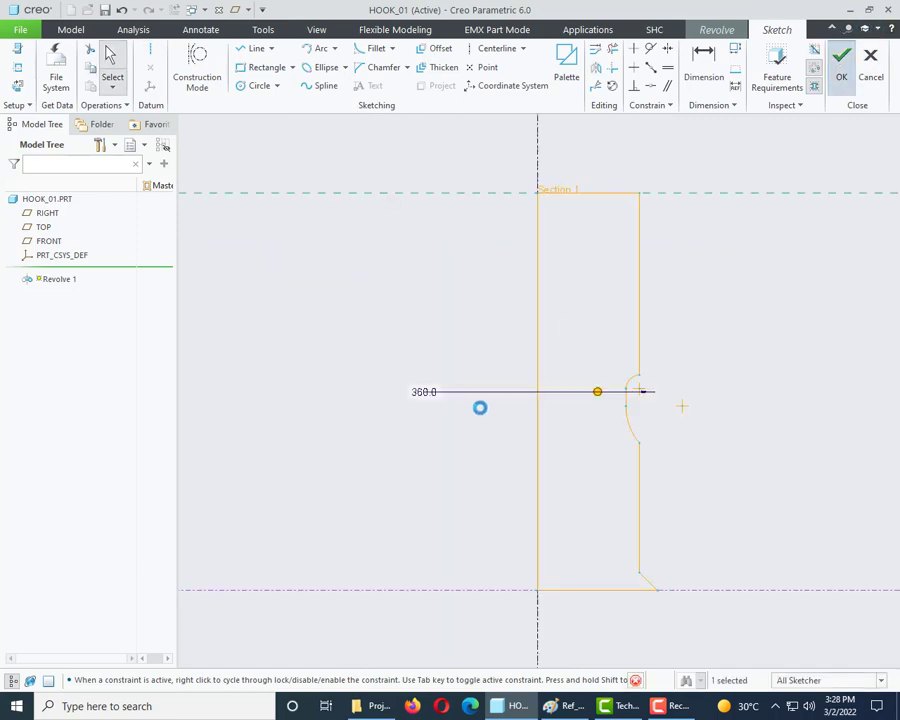
{"action": "left_click", "coordinate": [689, 74]}
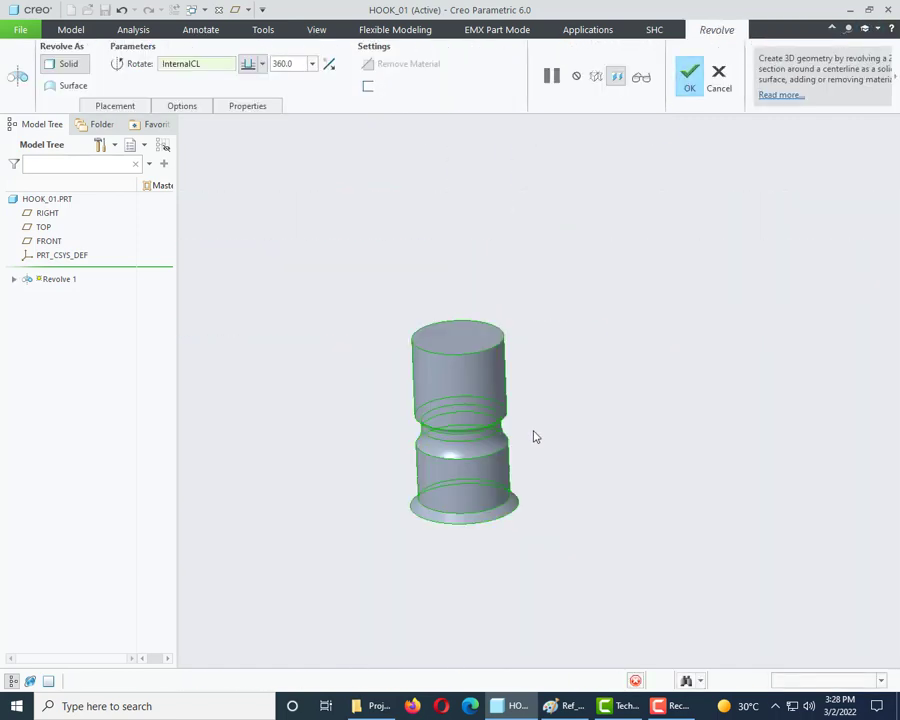
Turn on the display of all datum types, set the model style to shaded with edges, and inspect the revolved shank.
{"action": "scroll", "coordinate": [510, 447], "scroll_direction": "down", "scroll_amount": 3}
{"action": "left_click", "coordinate": [603, 130]}
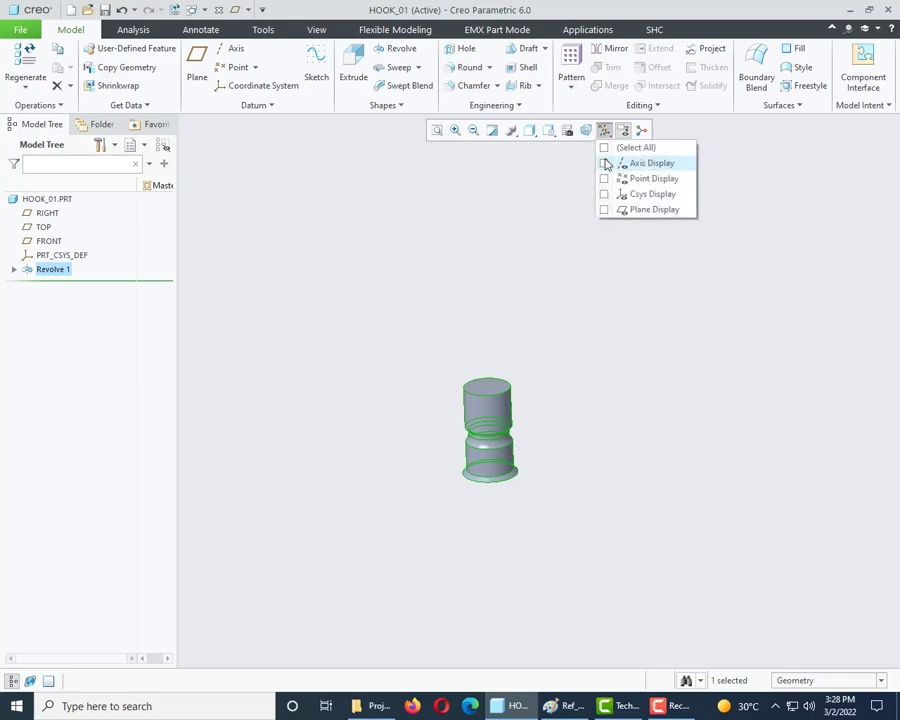
{"action": "left_click", "coordinate": [604, 147]}
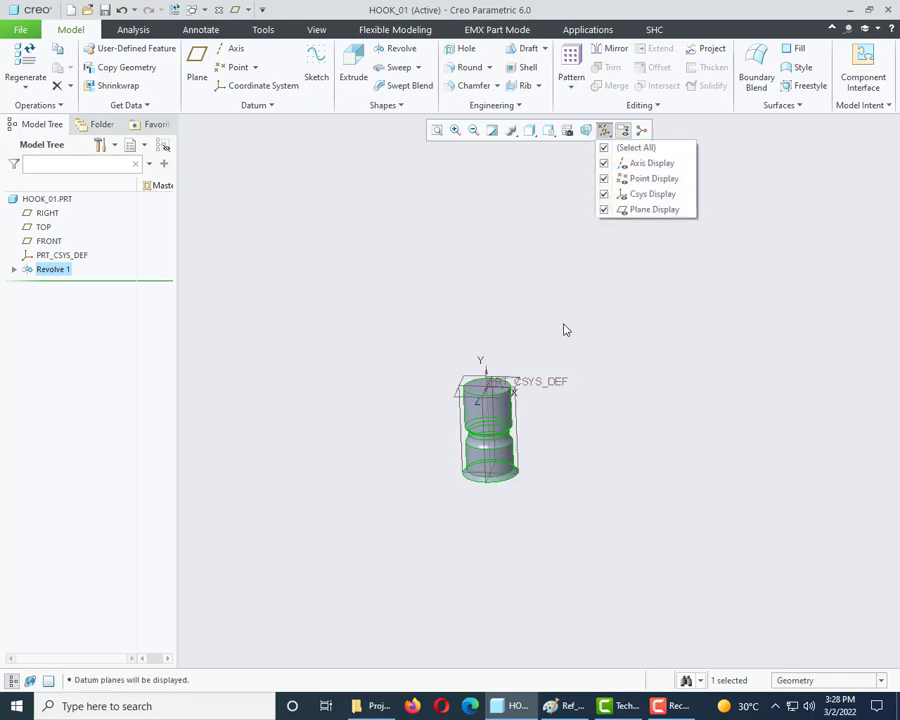
{"action": "left_click", "coordinate": [548, 130]}
{"action": "left_click", "coordinate": [584, 157]}
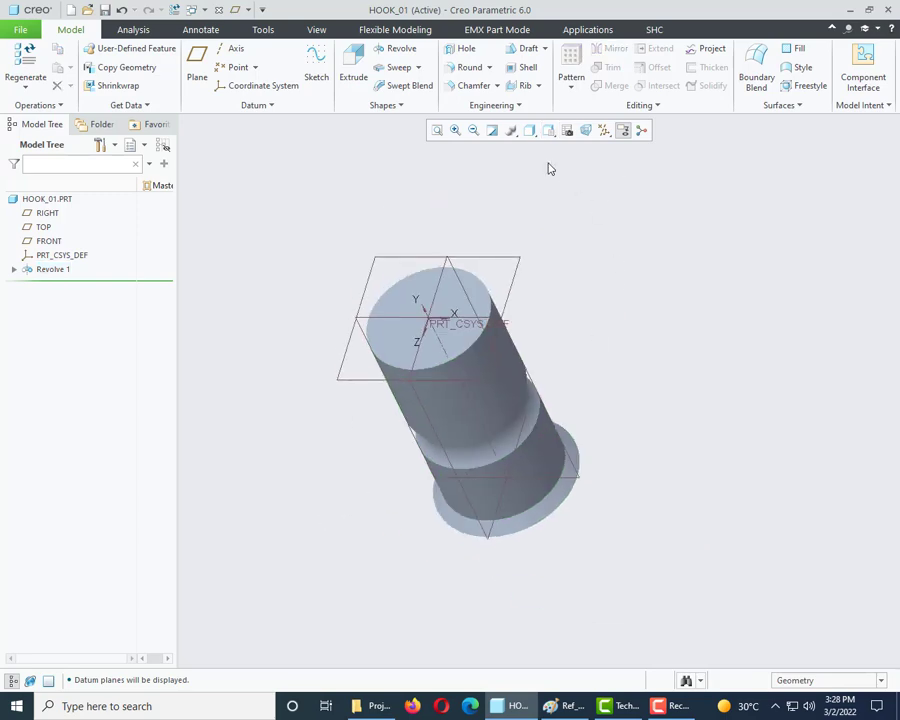
{"action": "left_click", "coordinate": [530, 131]}
{"action": "left_click", "coordinate": [584, 162]}
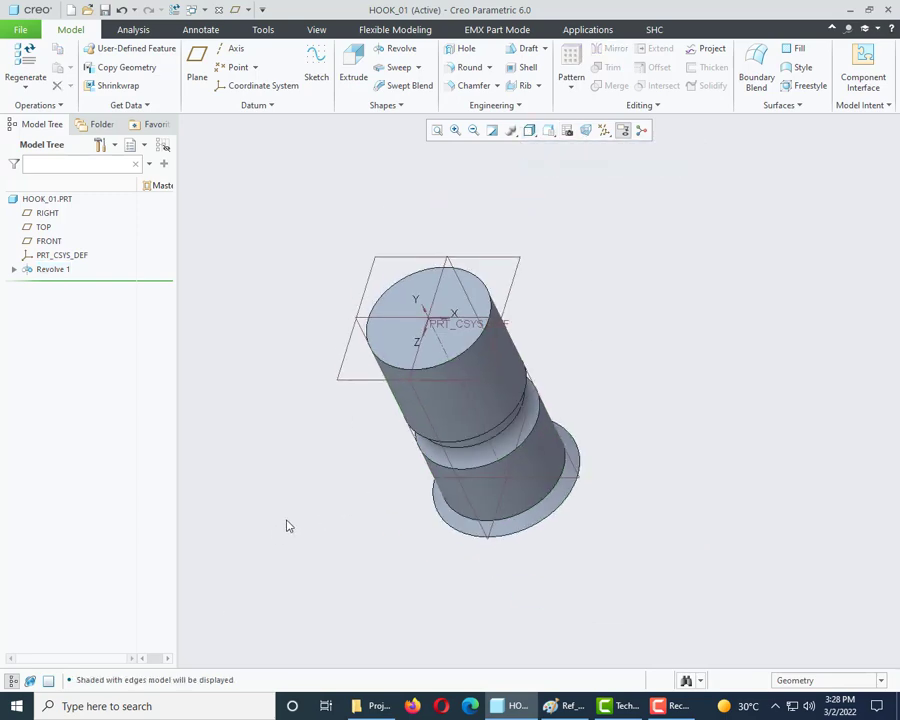
{"action": "mouse_move", "coordinate": [287, 526]}
{"action": "middle_mouse_down"}
{"action": "mouse_move", "coordinate": [313, 428]}
{"action": "mouse_move", "coordinate": [289, 472]}
{"action": "middle_mouse_up"}
{"action": "mouse_move", "coordinate": [273, 487]}
{"action": "middle_mouse_down"}
{"action": "mouse_move", "coordinate": [283, 468]}
{"action": "mouse_move", "coordinate": [325, 450]}
{"action": "mouse_move", "coordinate": [290, 470]}
{"action": "middle_mouse_up"}
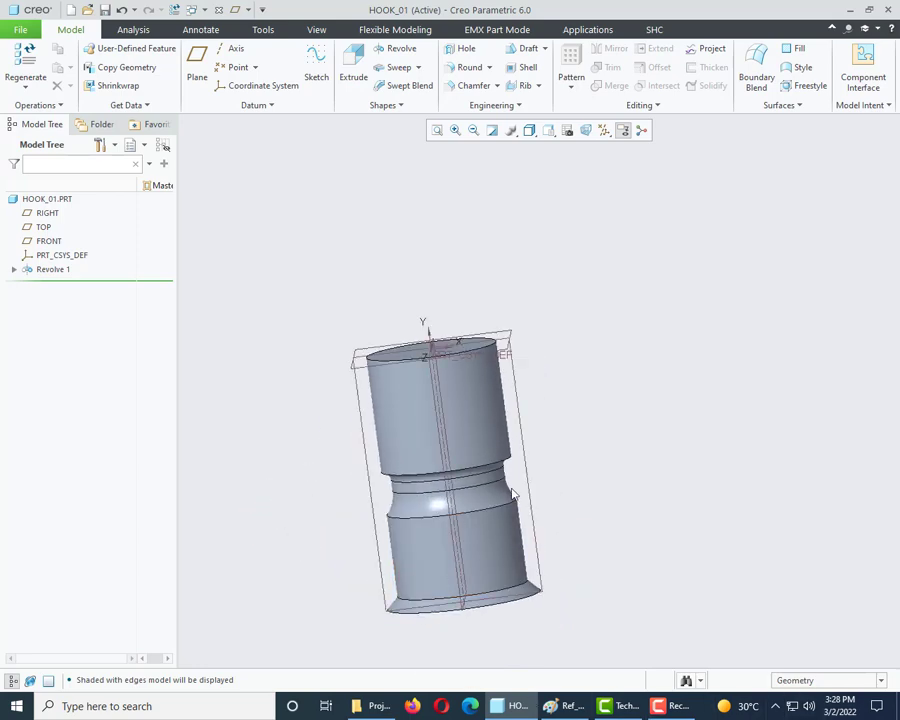
{"action": "mouse_move", "coordinate": [486, 367]}
{"action": "middle_mouse_down"}
{"action": "mouse_move", "coordinate": [484, 337]}
{"action": "mouse_move", "coordinate": [492, 464]}
{"action": "middle_mouse_up"}
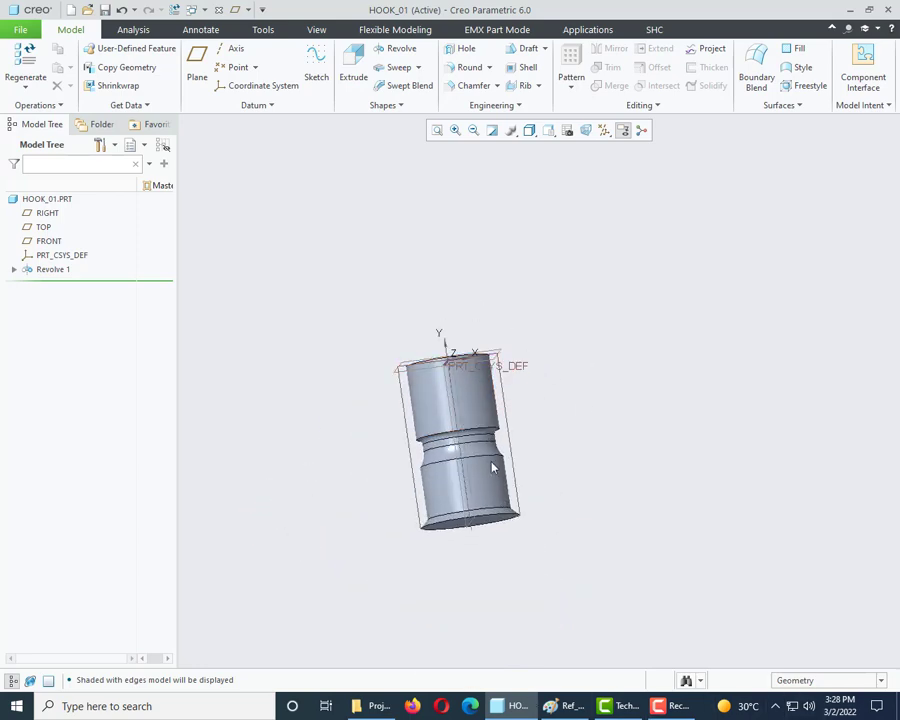
Switch to the reference drawing in Paint and compare Detail C with the full hook views and sections.
{"action": "left_click", "coordinate": [572, 706]}
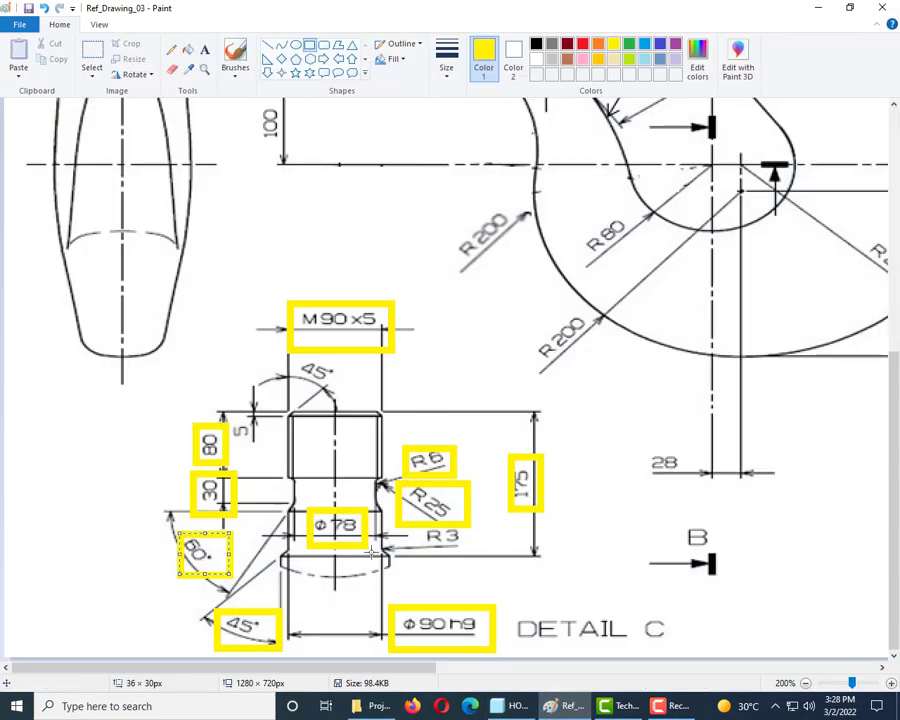
{"action": "scroll", "coordinate": [356, 549], "scroll_direction": "down", "scroll_amount": 1, "text": "ctrl"}
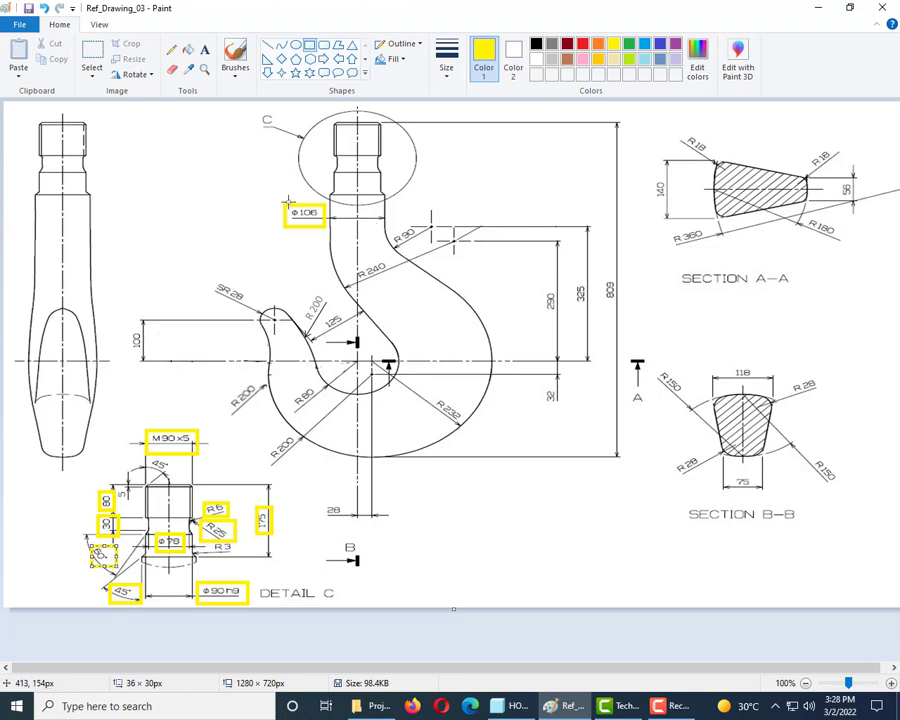
{"action": "scroll", "coordinate": [267, 195], "scroll_direction": "up", "scroll_amount": 1, "text": "ctrl"}
{"action": "scroll", "coordinate": [268, 205], "scroll_direction": "down", "scroll_amount": 1, "text": "ctrl"}
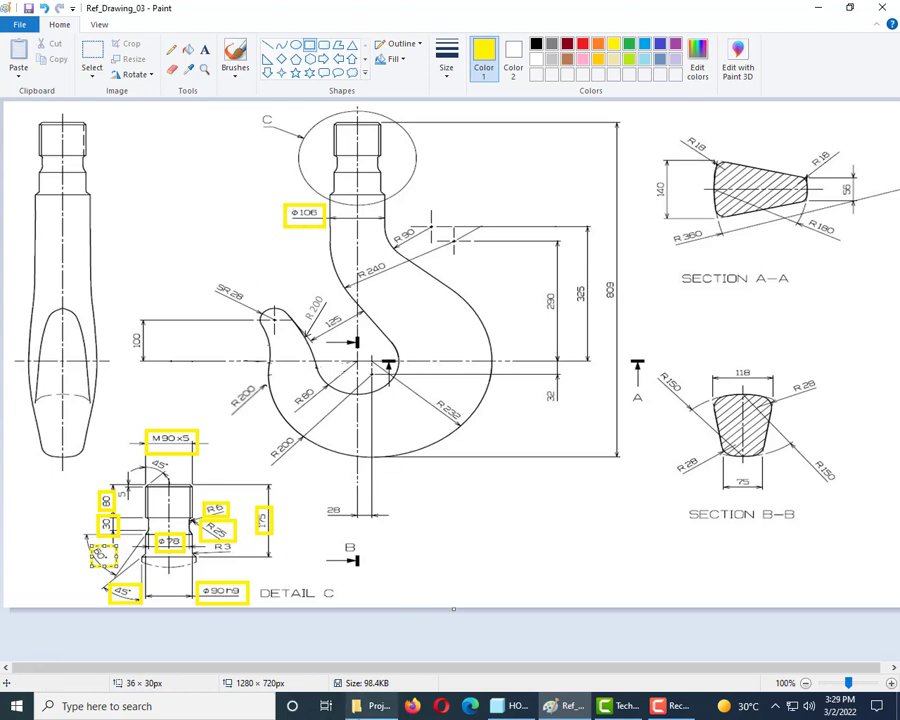
Switch to Creo Parametric, start a sketch on the FRONT plane with RIGHT as the right-facing reference, and orient the view to the sketch plane.
{"action": "left_click", "coordinate": [507, 707]}
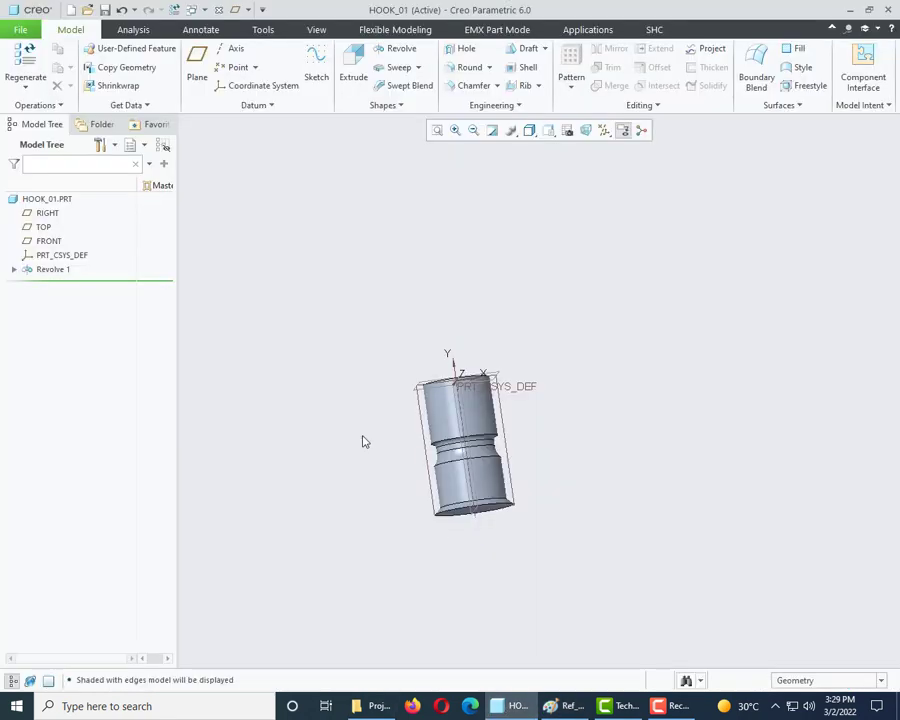
{"action": "left_click", "coordinate": [318, 68]}
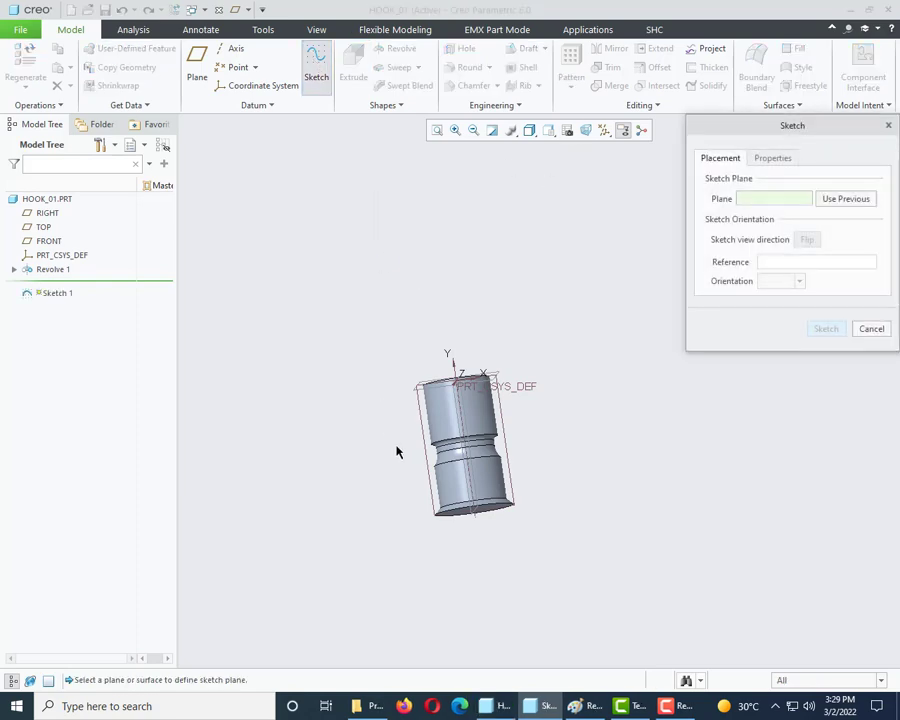
{"action": "mouse_move", "coordinate": [398, 452]}
{"action": "middle_mouse_down"}
{"action": "mouse_move", "coordinate": [388, 478]}
{"action": "mouse_move", "coordinate": [404, 432]}
{"action": "middle_mouse_up"}
{"action": "left_click", "coordinate": [422, 428]}
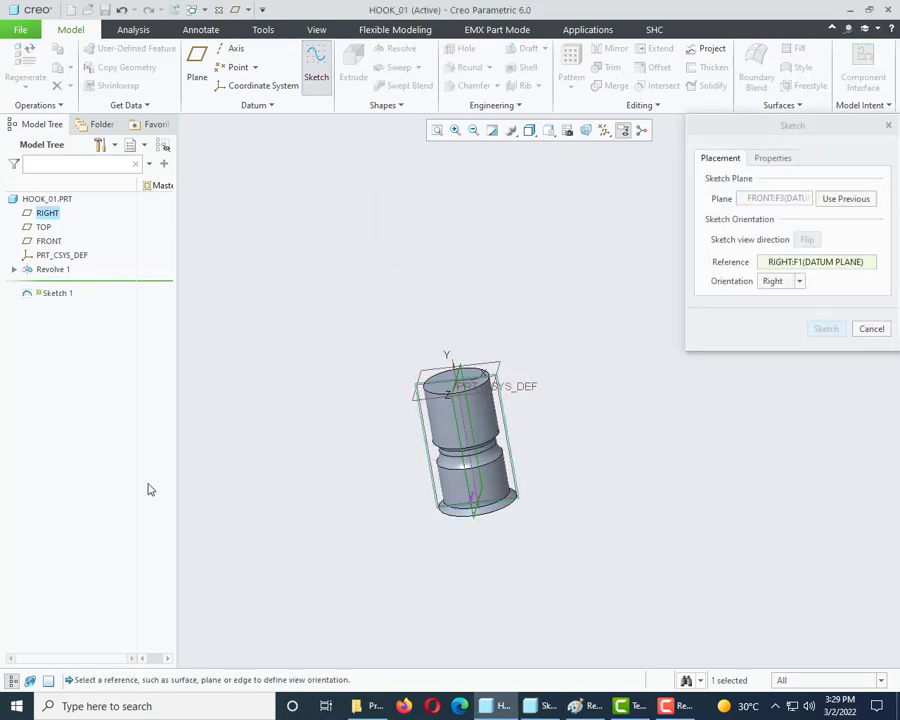
{"action": "left_click", "coordinate": [826, 330]}
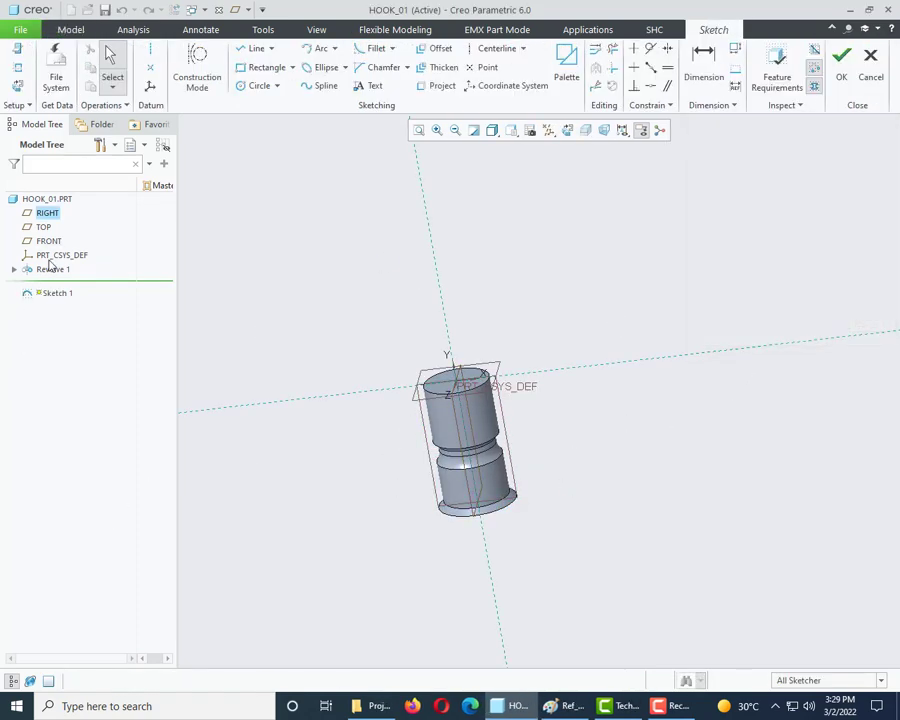
{"action": "left_click", "coordinate": [15, 66]}
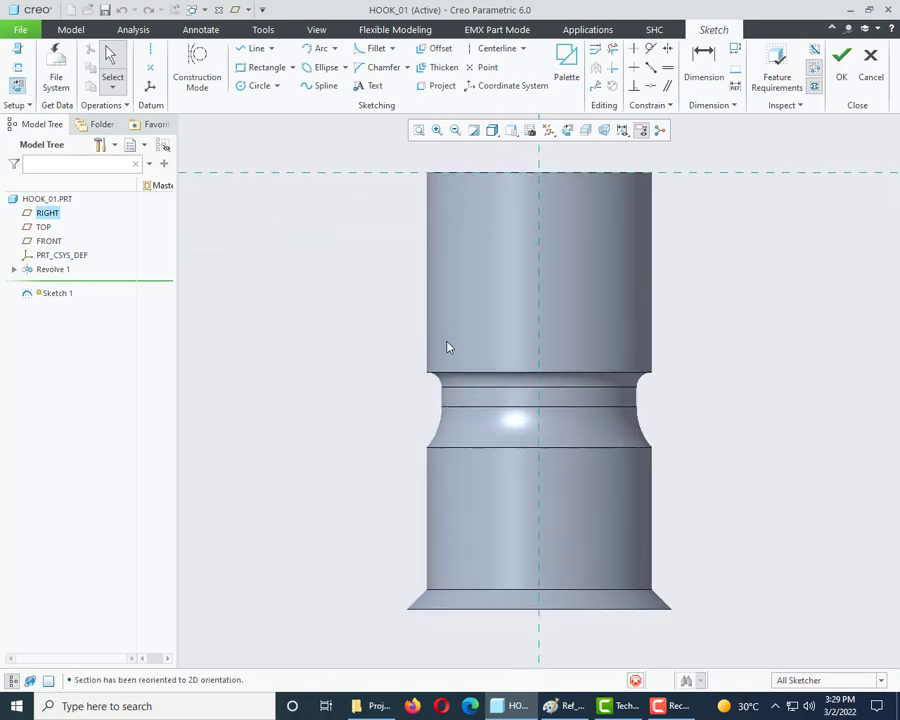
{"action": "scroll", "coordinate": [447, 440], "scroll_direction": "up", "scroll_amount": 2}
Hide all datum display and add the shank's lower end face as a sketch reference.
{"action": "left_click", "coordinate": [548, 130]}
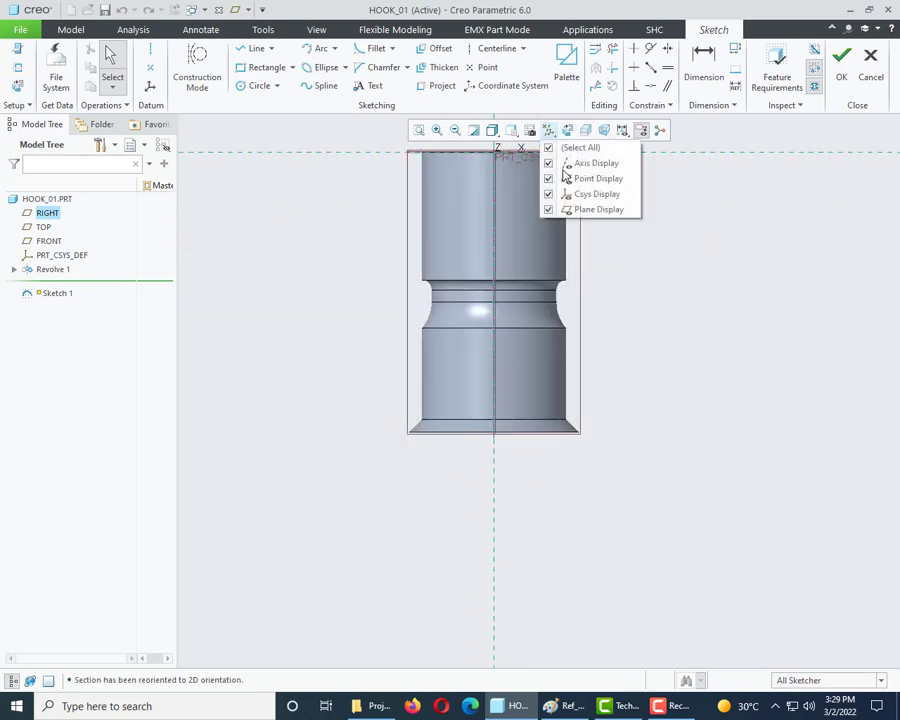
{"action": "left_click", "coordinate": [550, 148]}
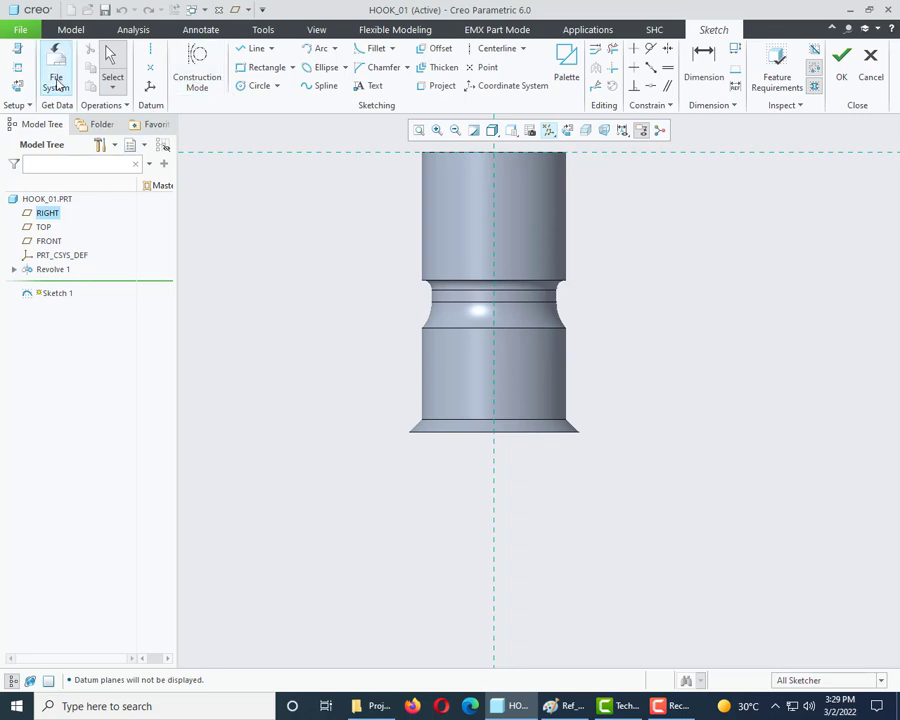
{"action": "left_click", "coordinate": [13, 48]}
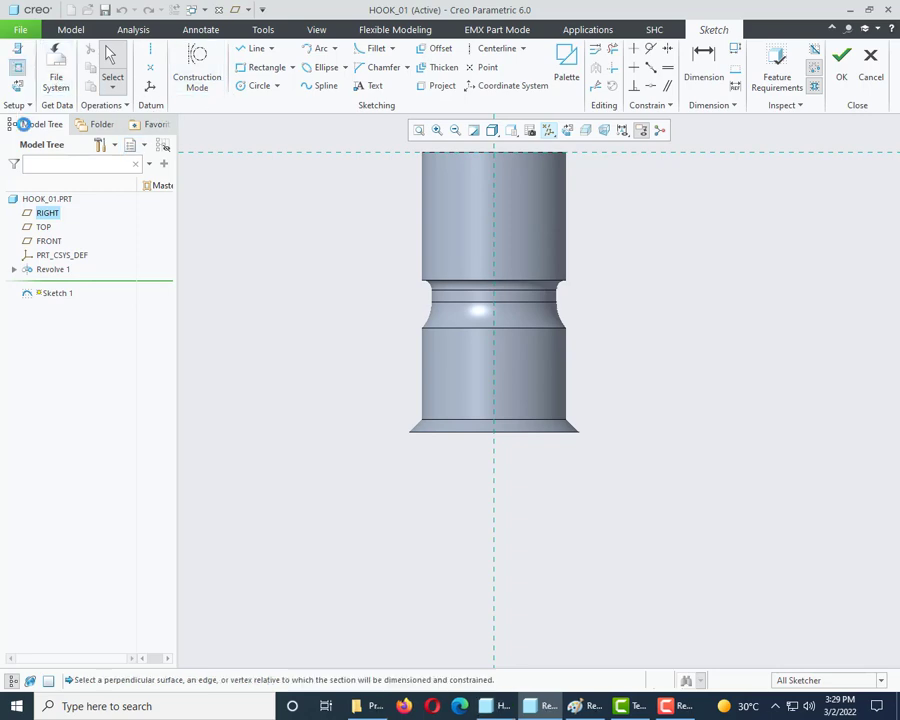
{"action": "left_click", "coordinate": [430, 434]}
{"action": "scroll", "coordinate": [378, 352], "scroll_direction": "down", "scroll_amount": 2}
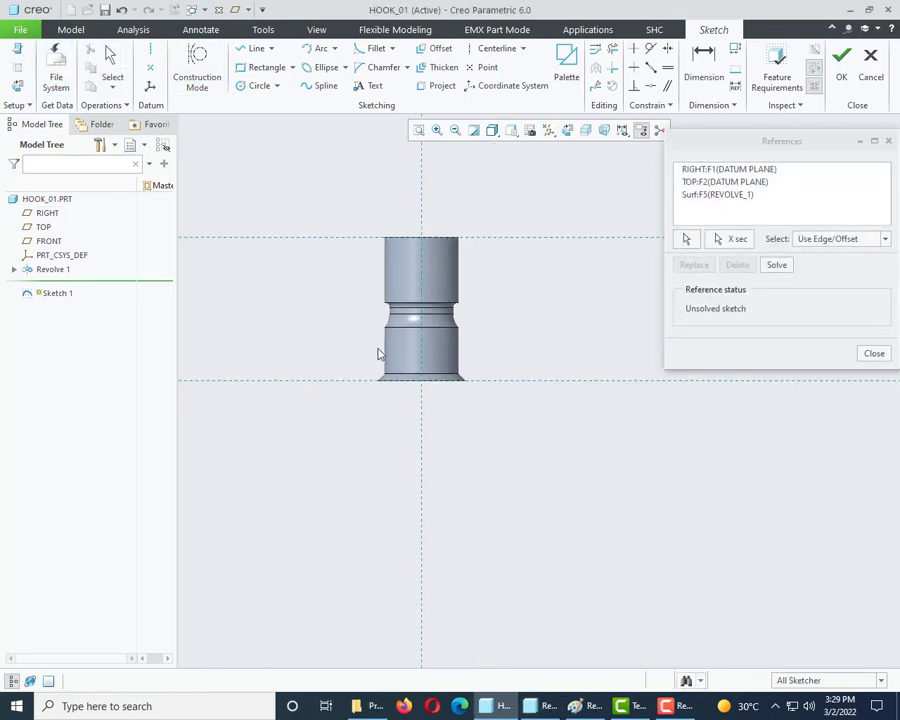
{"action": "scroll", "coordinate": [380, 331], "scroll_direction": "up", "scroll_amount": 1}
{"action": "scroll", "coordinate": [390, 358], "scroll_direction": "down", "scroll_amount": 2}
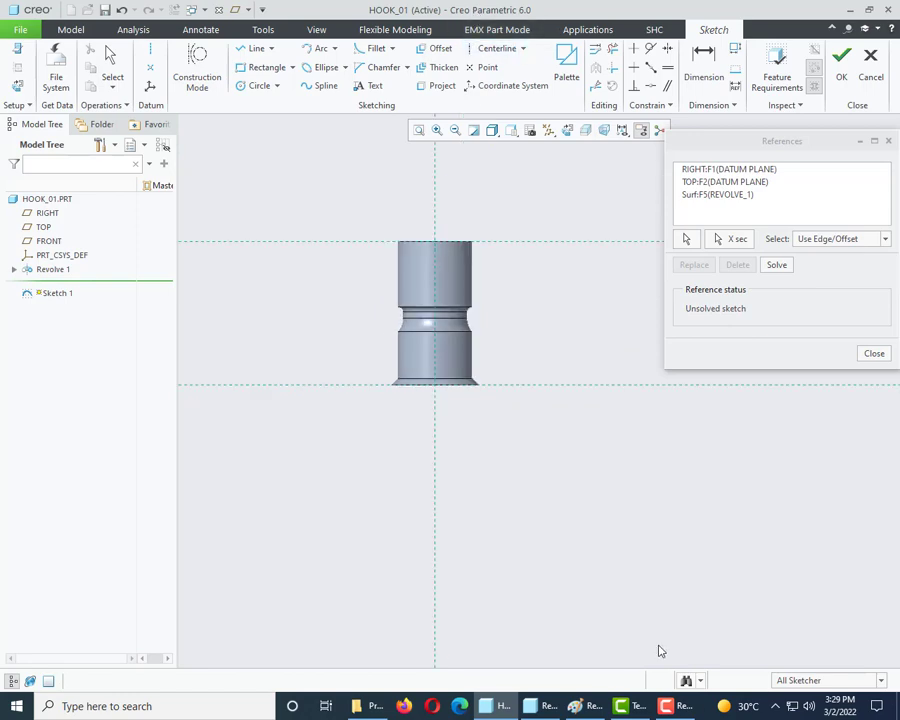
Switch to the reference drawing in Paint, examine the hook's main view, and box the 325 dimension in yellow.
{"action": "left_click", "coordinate": [593, 713]}
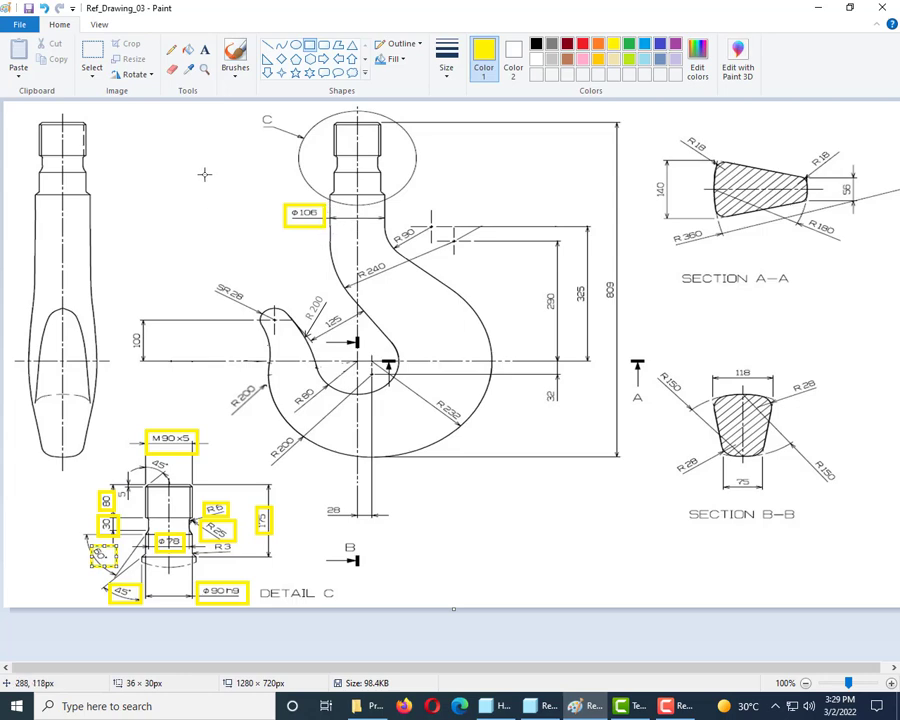
{"action": "scroll", "coordinate": [383, 210], "scroll_direction": "up", "scroll_amount": 1, "text": "ctrl"}
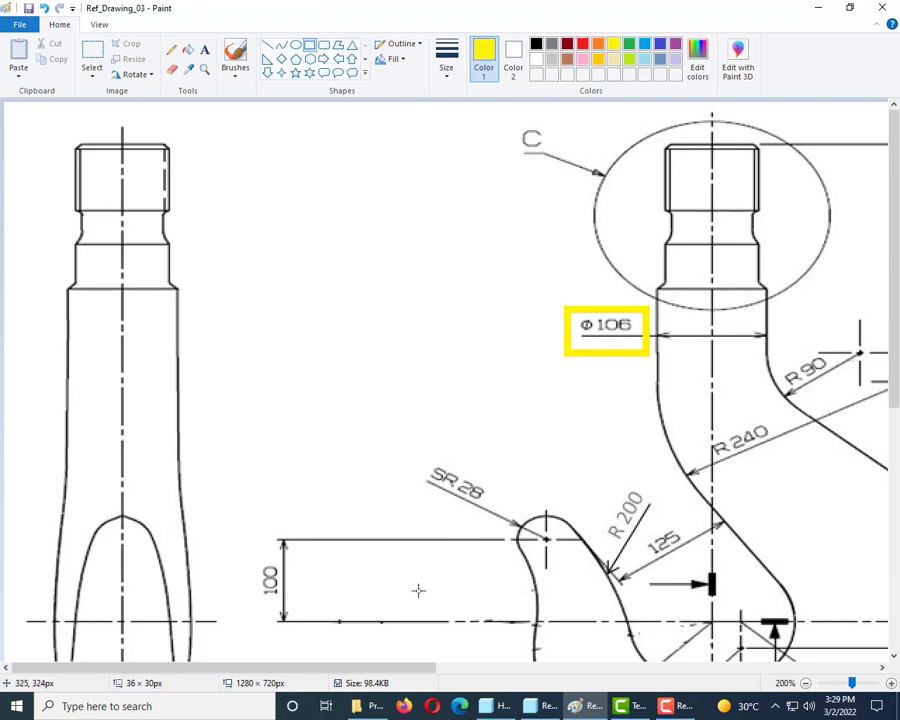
{"action": "left_click_drag", "start_coordinate": [368, 668], "coordinate": [588, 673]}
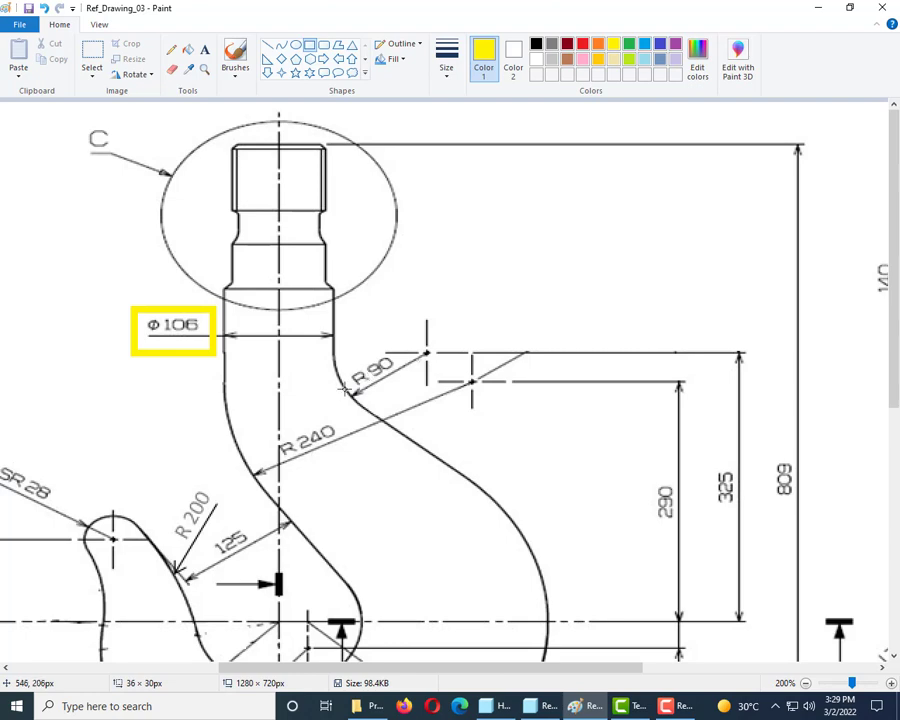
{"action": "scroll", "coordinate": [405, 305], "scroll_direction": "down", "scroll_amount": 1, "text": "ctrl"}
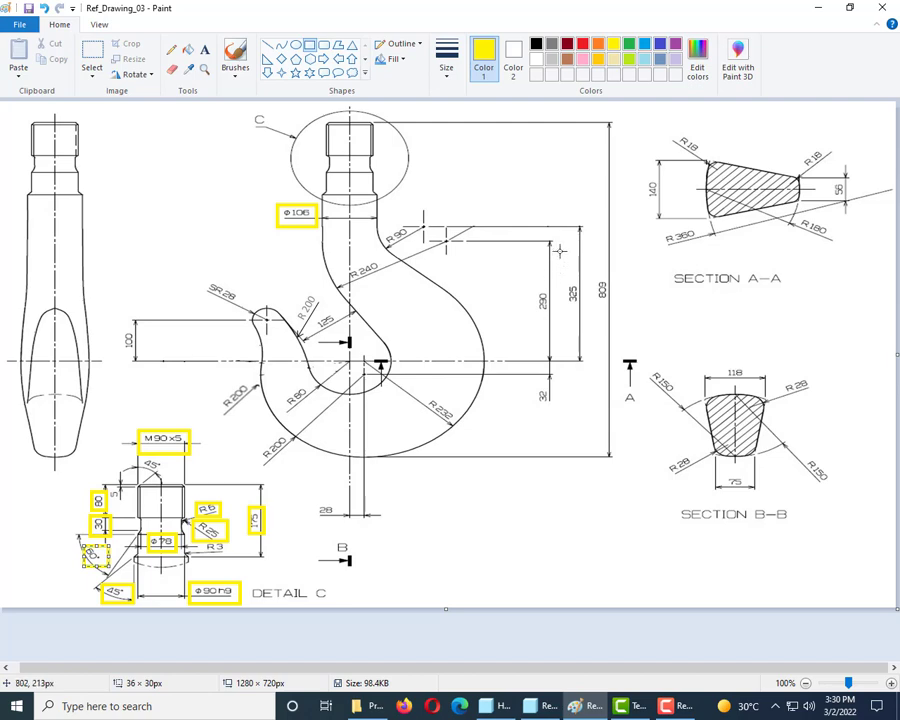
{"action": "left_click_drag", "start_coordinate": [564, 269], "coordinate": [588, 320]}
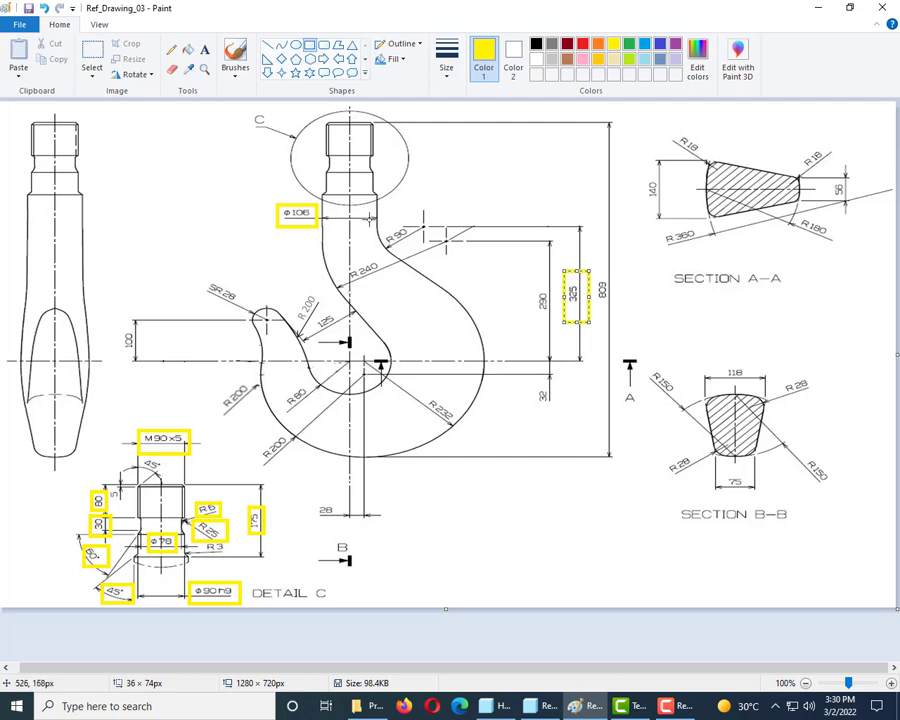
{"action": "scroll", "coordinate": [382, 188], "scroll_direction": "up", "scroll_amount": 1, "text": "ctrl"}
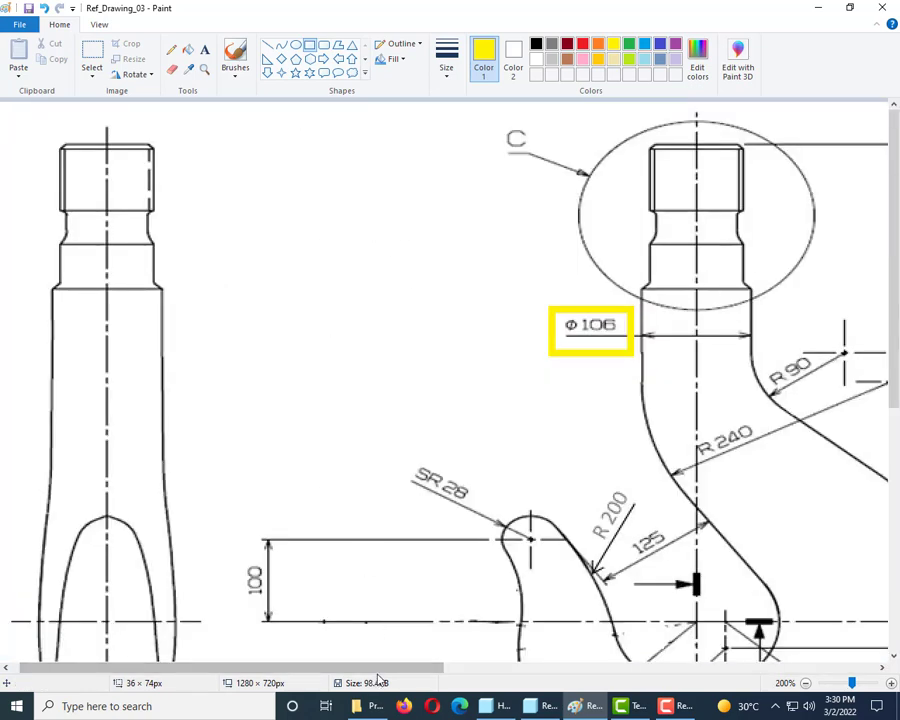
{"action": "left_click_drag", "start_coordinate": [402, 667], "coordinate": [567, 668]}
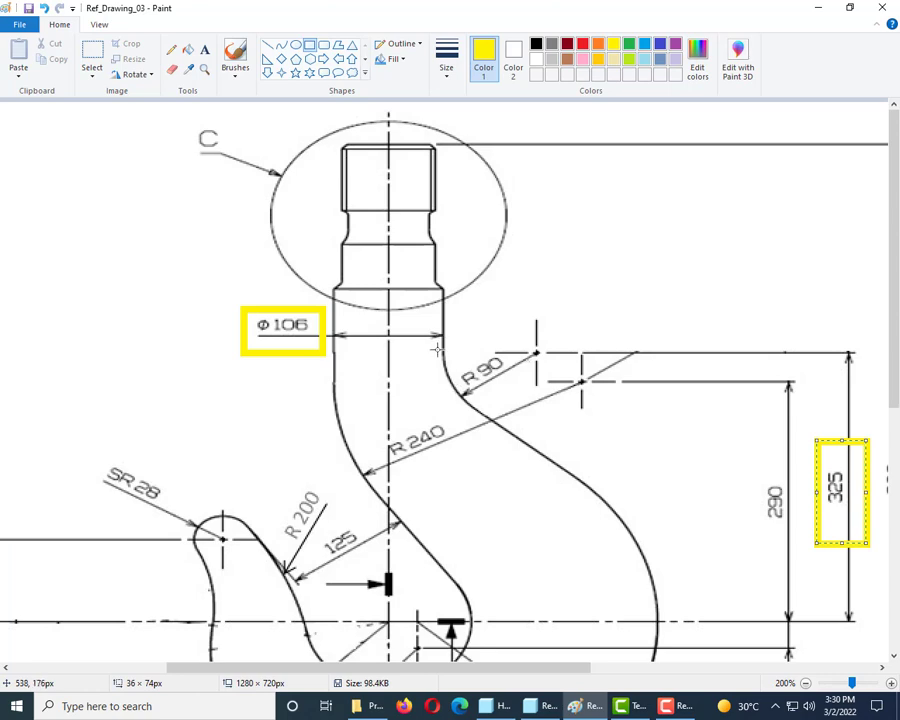
{"action": "scroll", "coordinate": [433, 348], "scroll_direction": "down", "scroll_amount": 3}
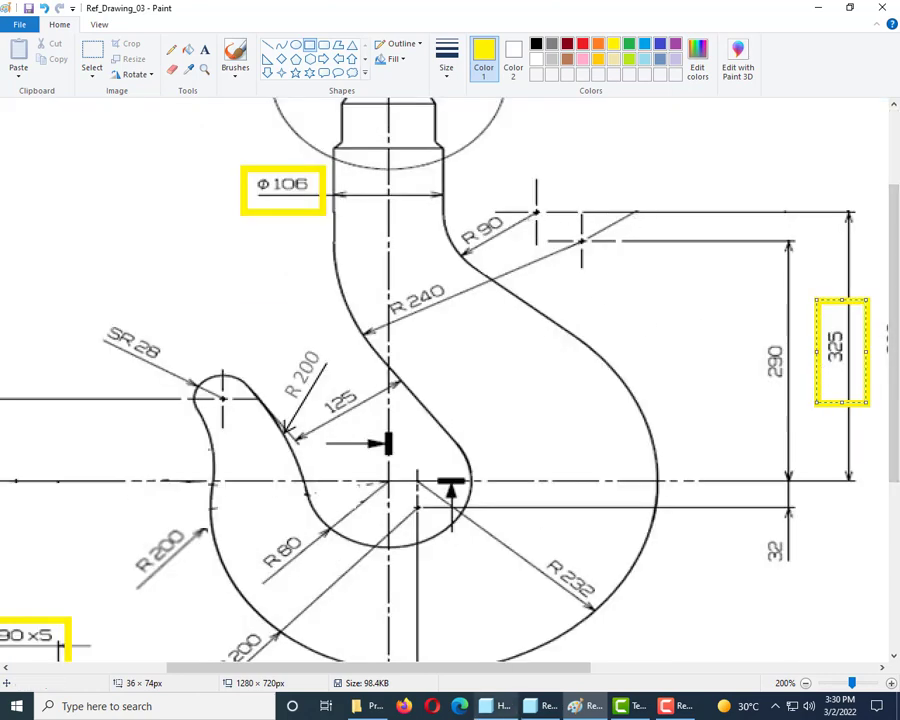
Return to the Creo sketch and finish defining its references.
{"action": "mouse_move", "coordinate": [517, 712]}
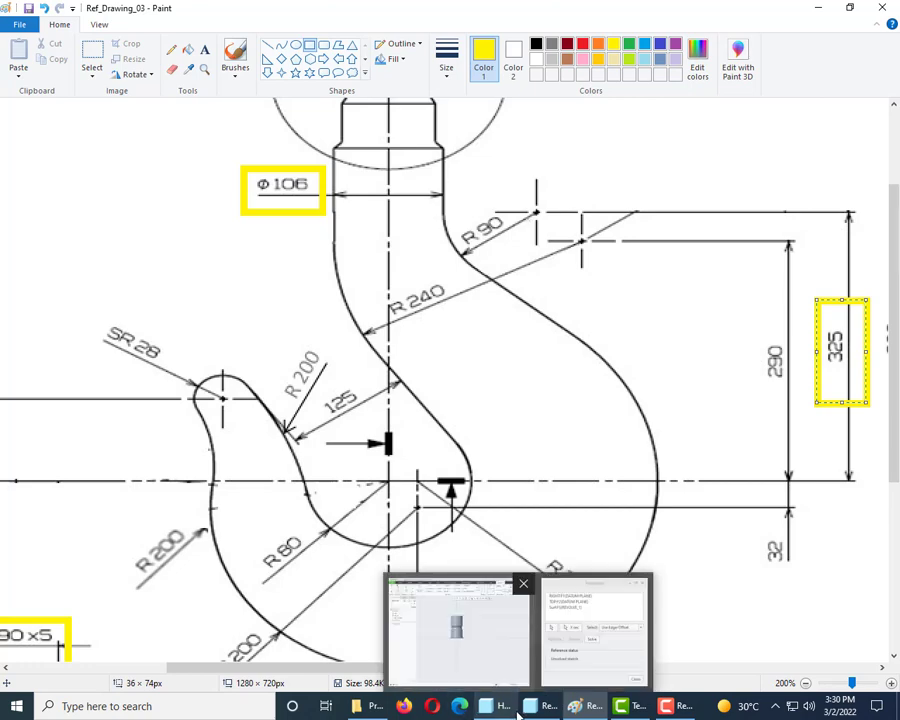
{"action": "left_click", "coordinate": [456, 628]}
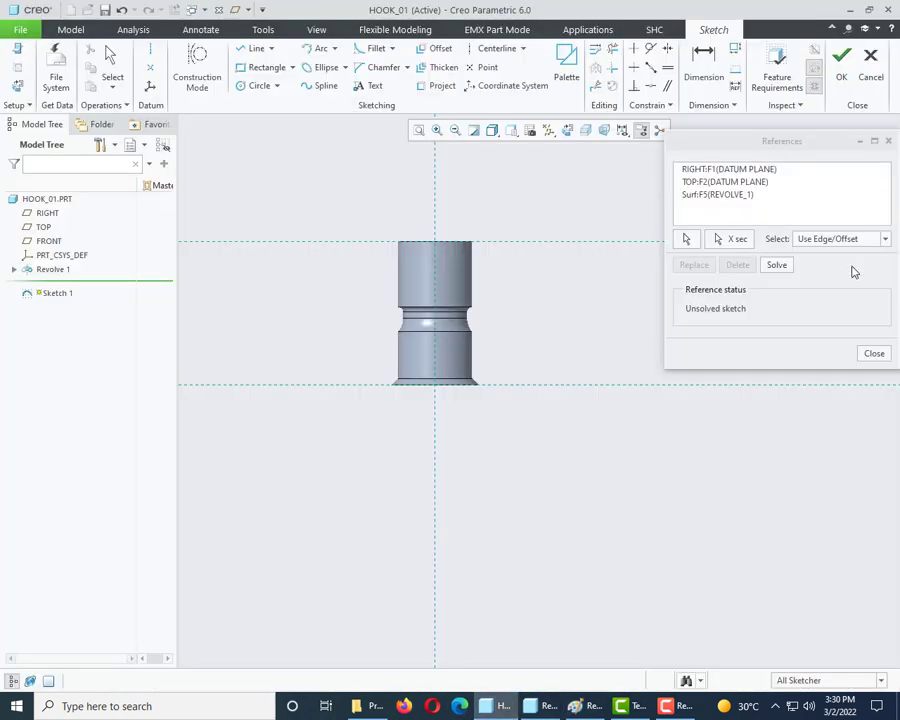
{"action": "left_click", "coordinate": [873, 353]}
{"action": "scroll", "coordinate": [386, 260], "scroll_direction": "down", "scroll_amount": 2}
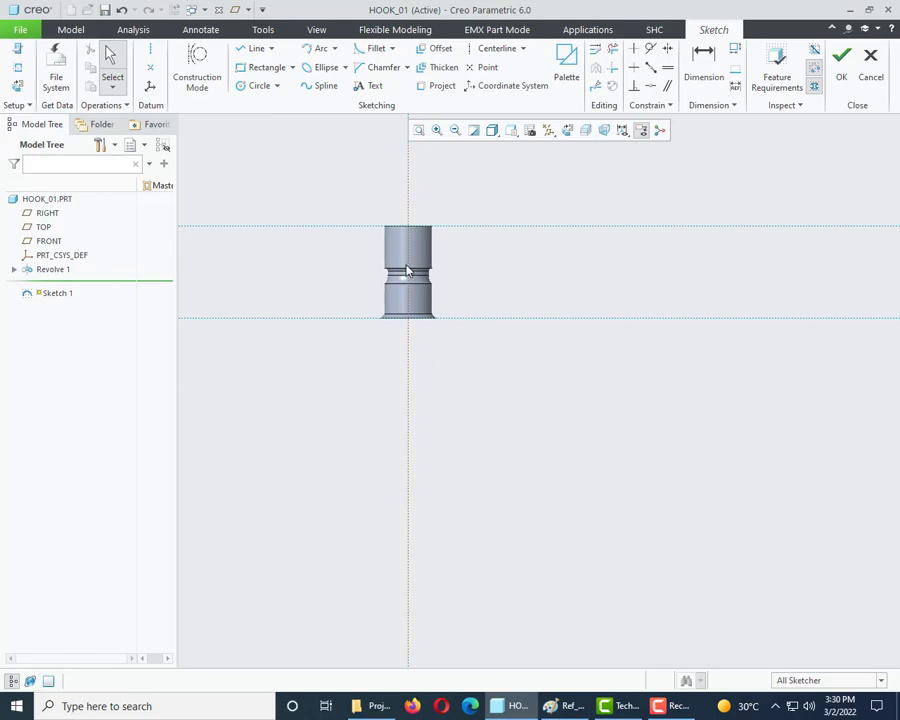
In the Paint drawing, undo the yellow box around the 325 dimension and box the overall 809 dimension instead.
{"action": "left_click", "coordinate": [565, 706]}
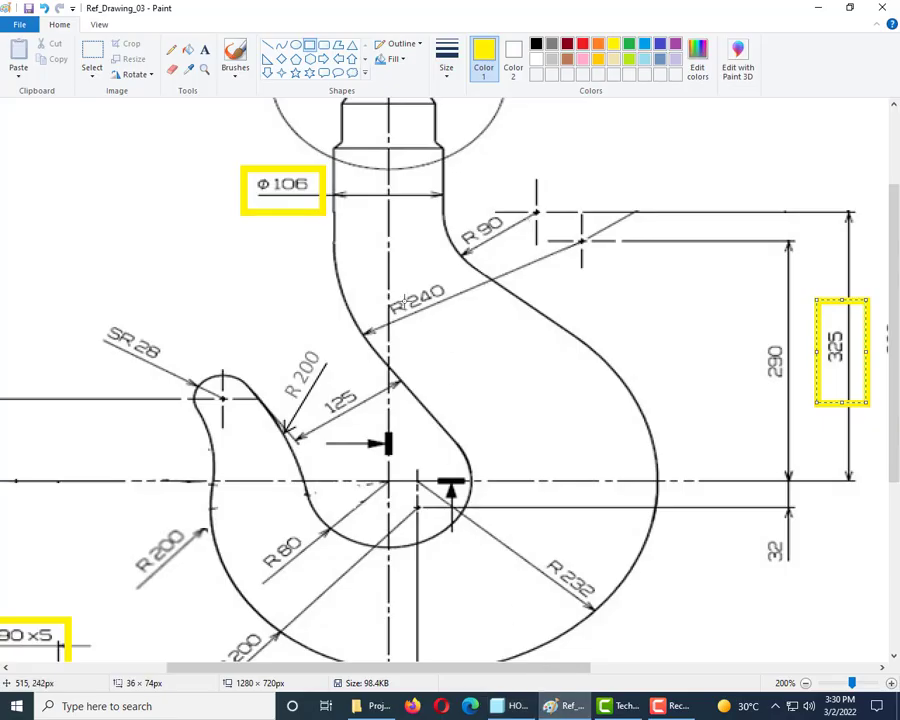
{"action": "scroll", "coordinate": [404, 300], "scroll_direction": "down", "scroll_amount": 1, "text": "ctrl"}
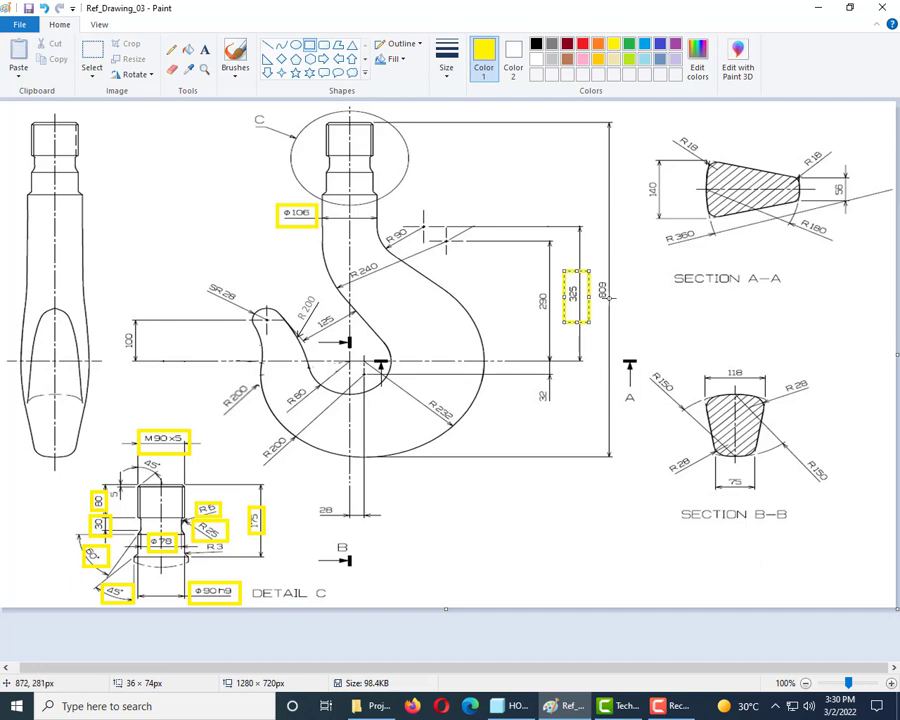
{"action": "key", "text": "ctrl+z"}
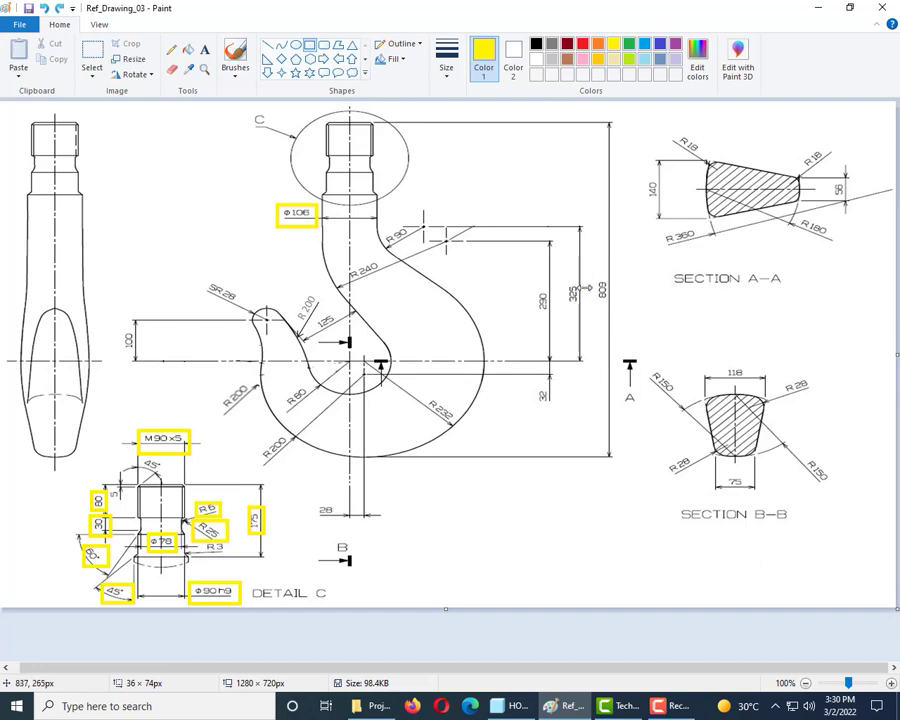
{"action": "left_click_drag", "start_coordinate": [589, 268], "coordinate": [614, 312]}
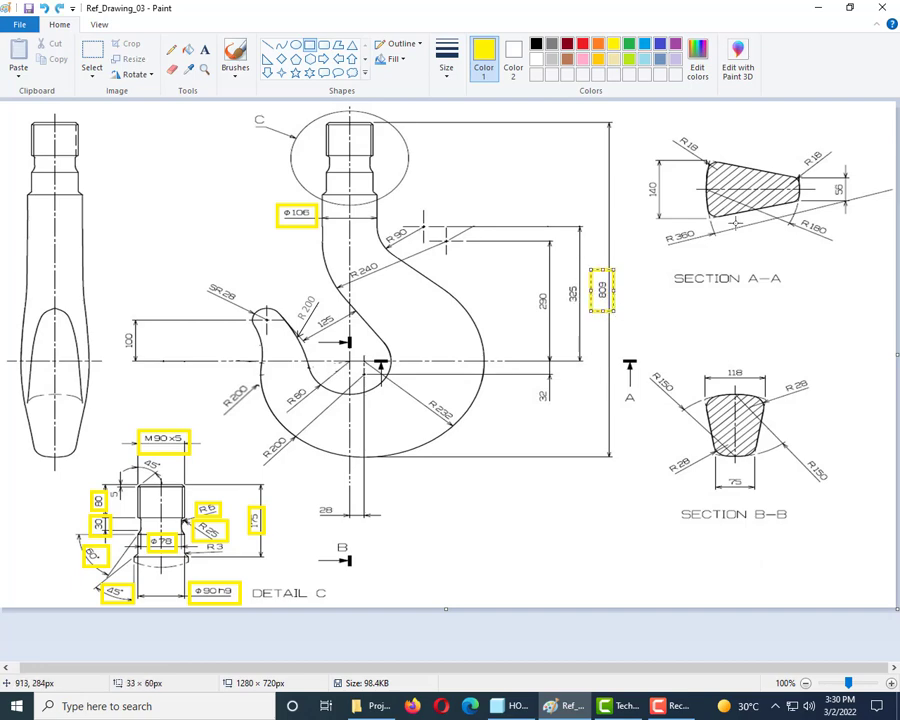
Back in the Creo sketch, draw a horizontal centerline across the vertical axis about 390 mm below the shank's lower edge.
{"action": "key", "text": "alt+Tab"}
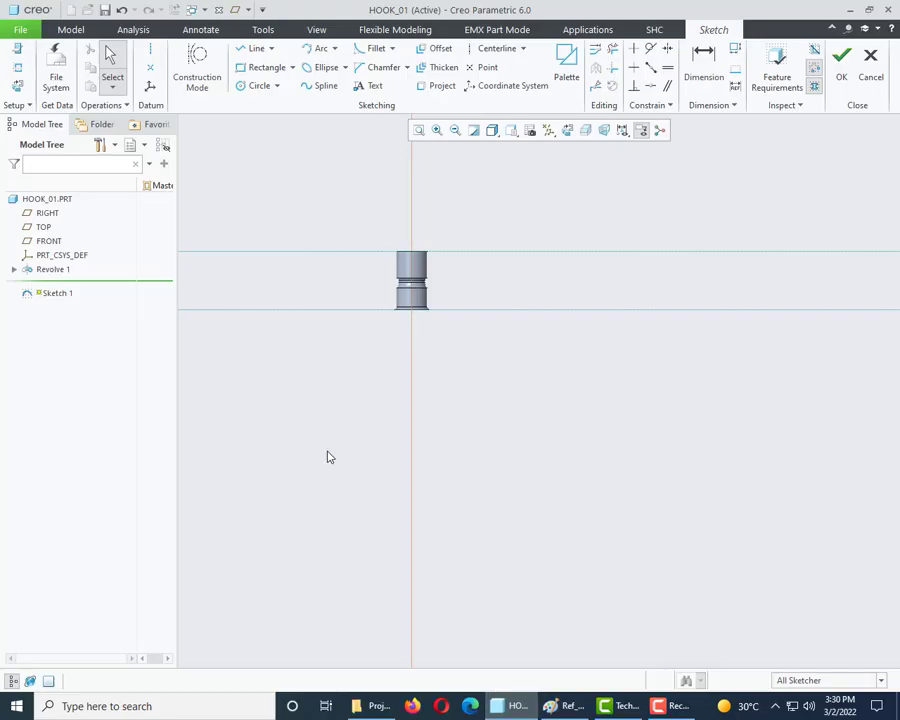
{"action": "left_click", "coordinate": [500, 50]}
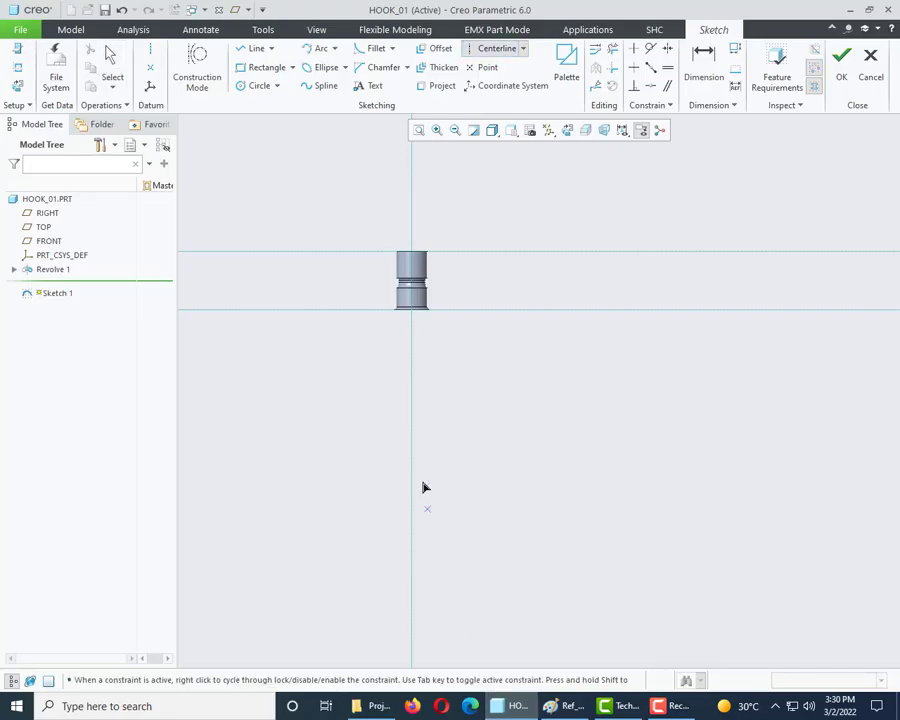
{"action": "left_click", "coordinate": [411, 442]}
{"action": "left_click", "coordinate": [462, 447]}
{"action": "middle_click", "coordinate": [490, 462]}
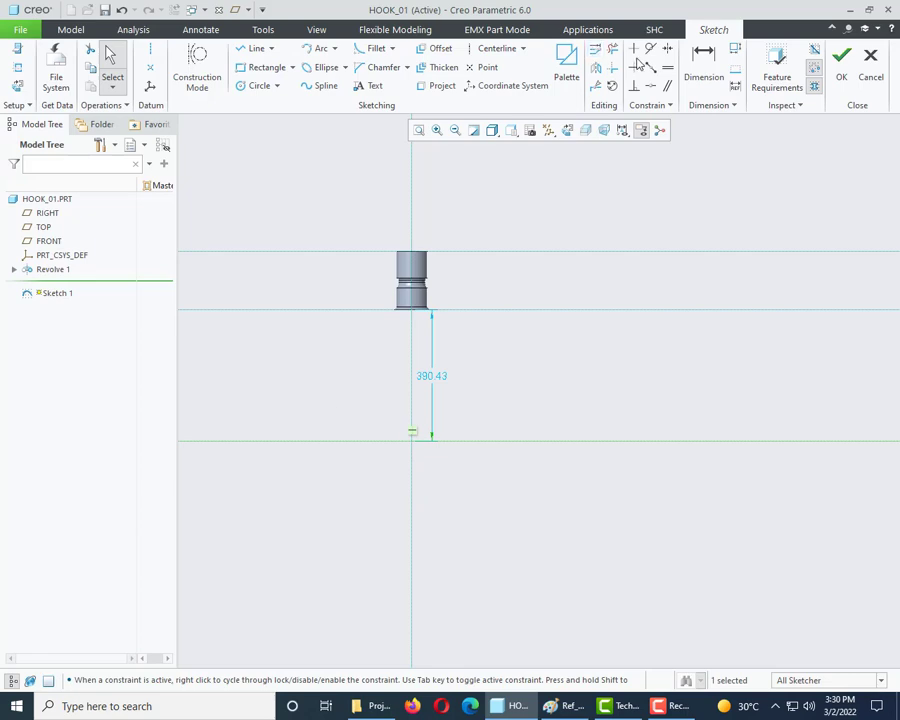
Dimension the distance from the shank's upper reference to the horizontal centerline and set it to 809 mm.
{"action": "left_click", "coordinate": [703, 70]}
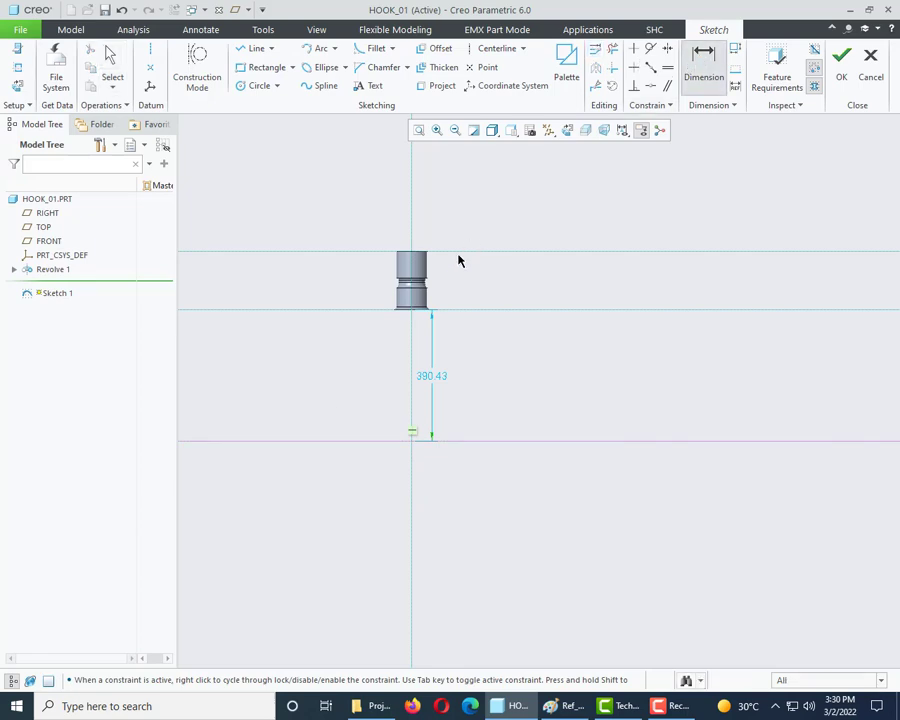
{"action": "left_click", "coordinate": [442, 438]}
{"action": "left_click", "coordinate": [540, 252]}
{"action": "middle_click", "coordinate": [631, 382]}
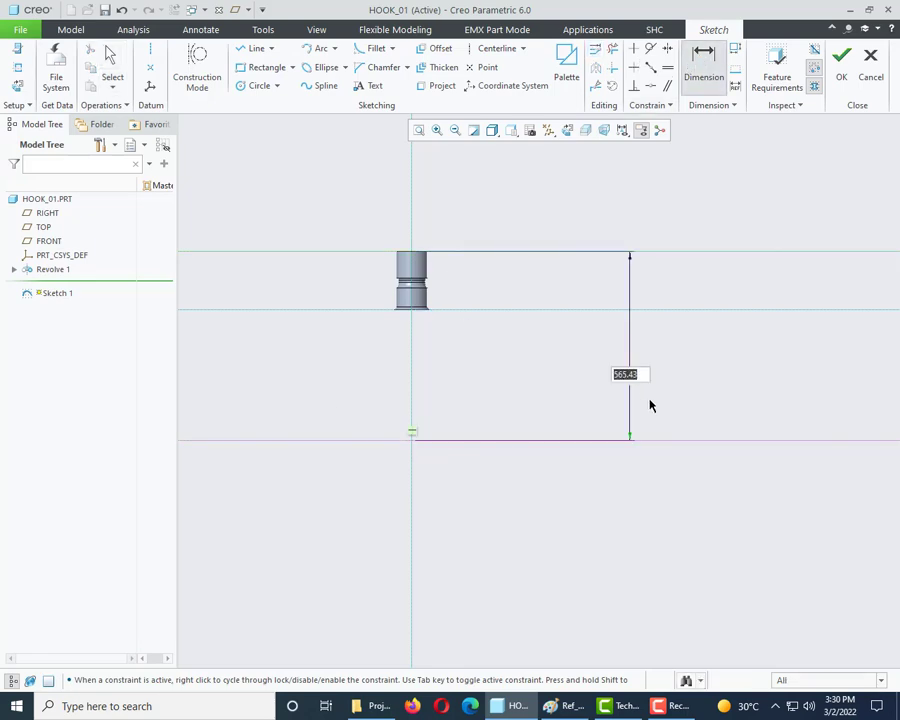
{"action": "type", "text": "809"}
{"action": "key", "text": "Return"}
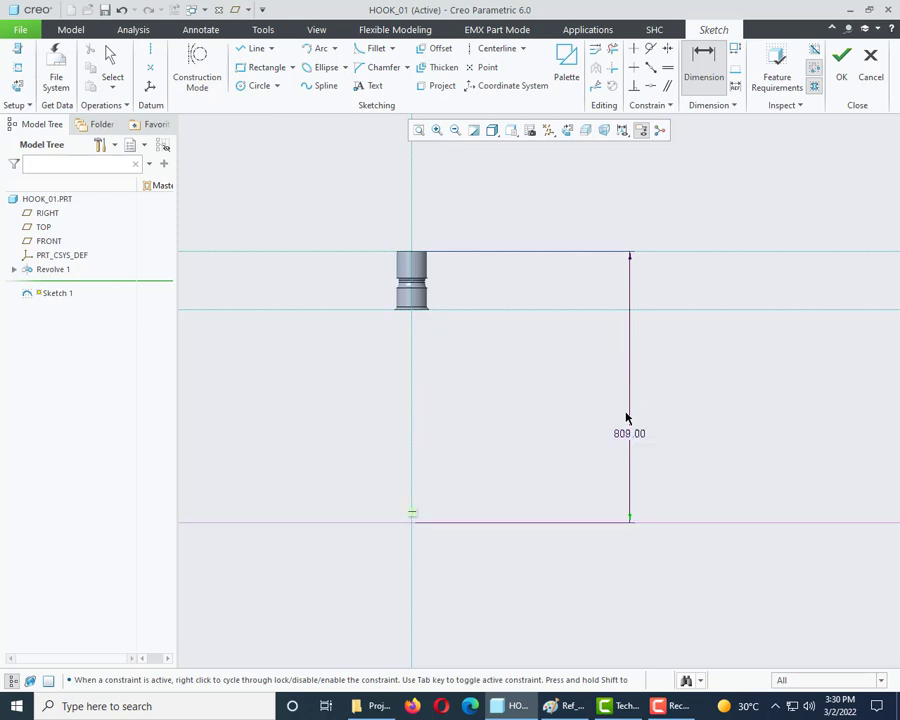
Lock the 809 mm dimension so its value is preserved.
{"action": "right_click", "coordinate": [636, 432]}
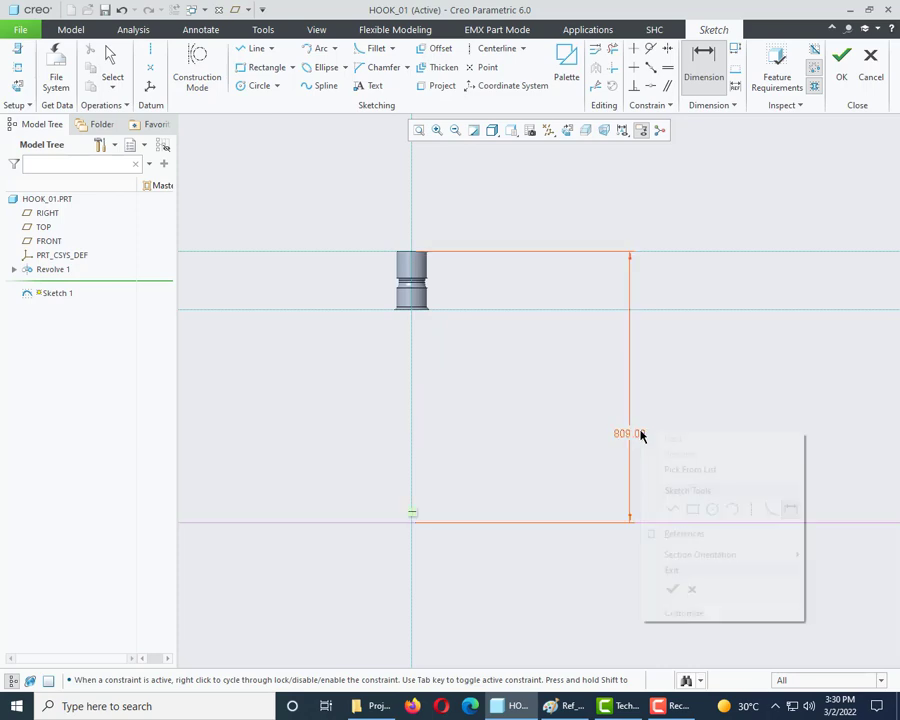
{"action": "key", "text": "Escape"}
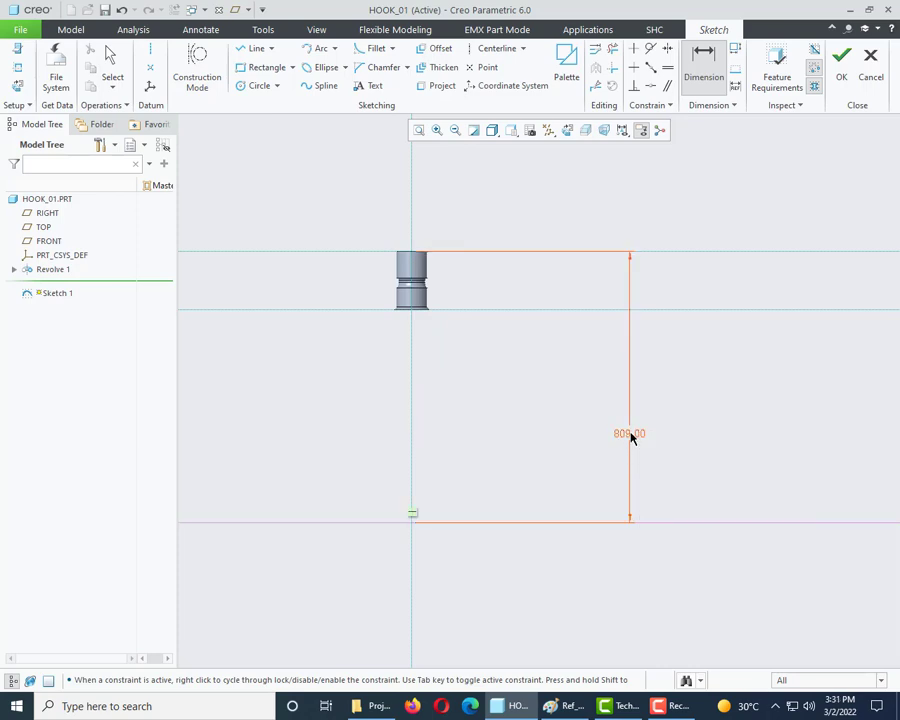
{"action": "right_click", "coordinate": [630, 436]}
{"action": "left_click", "coordinate": [639, 389]}
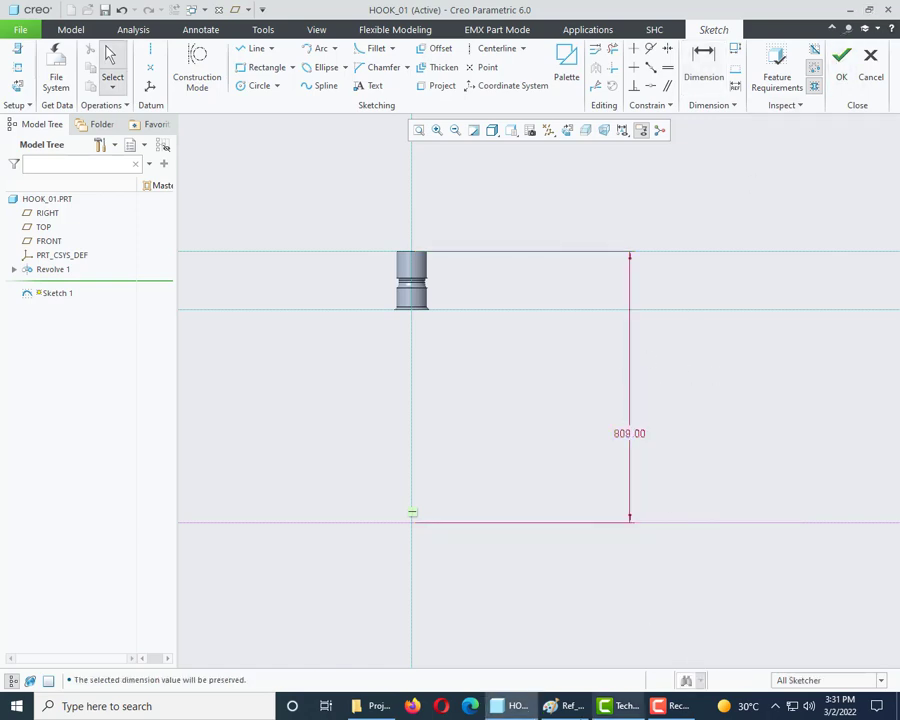
Switch to the Paint reference drawing and box the 325 dimension in yellow.
{"action": "left_click", "coordinate": [562, 710]}
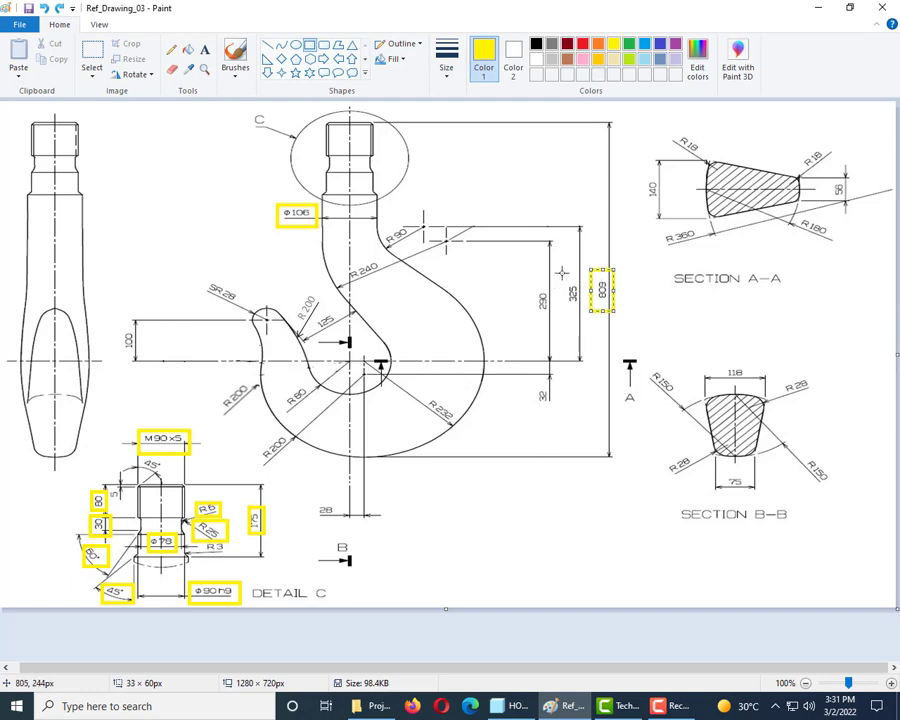
{"action": "left_click_drag", "start_coordinate": [560, 273], "coordinate": [584, 312]}
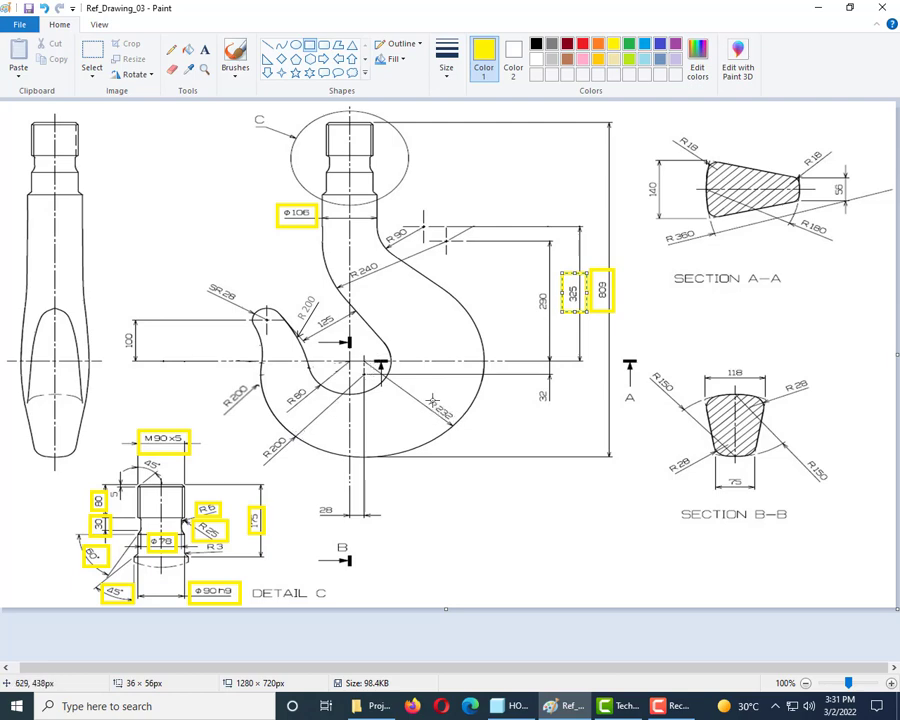
Box the R232 radius label in yellow and mark that arc's centre point on the horizontal axis with a small yellow box.
{"action": "left_click_drag", "start_coordinate": [425, 393], "coordinate": [460, 432]}
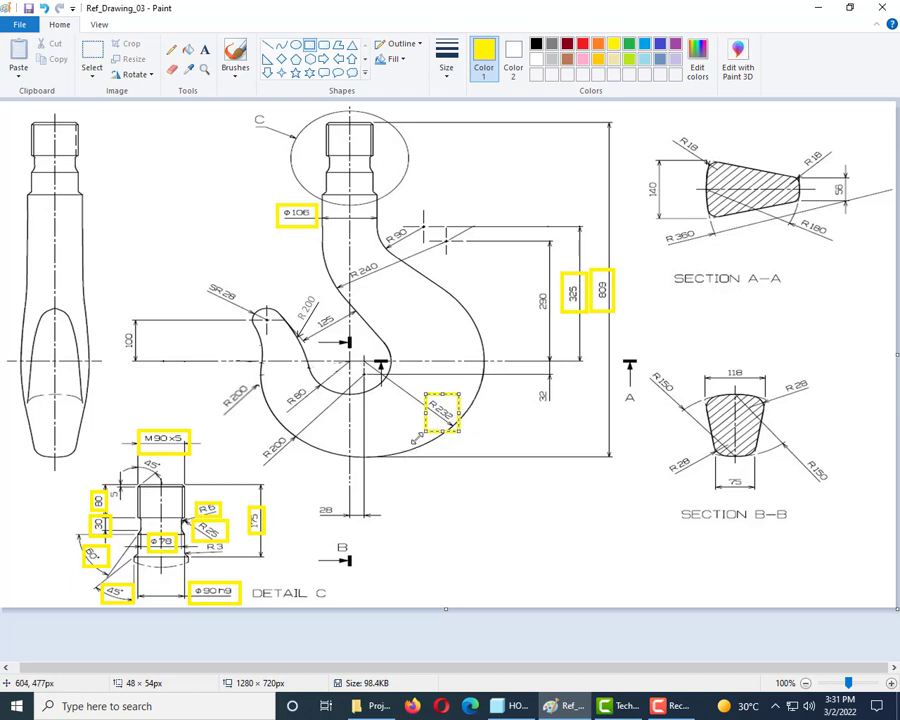
{"action": "scroll", "coordinate": [308, 292], "scroll_direction": "up", "scroll_amount": 1, "text": "ctrl"}
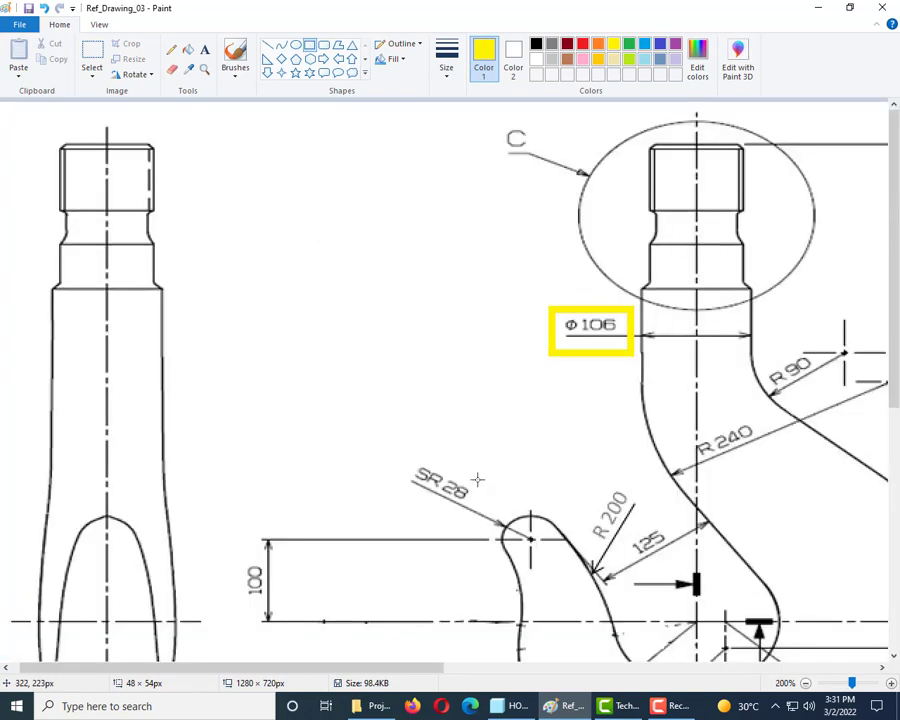
{"action": "left_click_drag", "start_coordinate": [412, 673], "coordinate": [577, 673]}
{"action": "scroll", "coordinate": [533, 462], "scroll_direction": "down", "scroll_amount": 5}
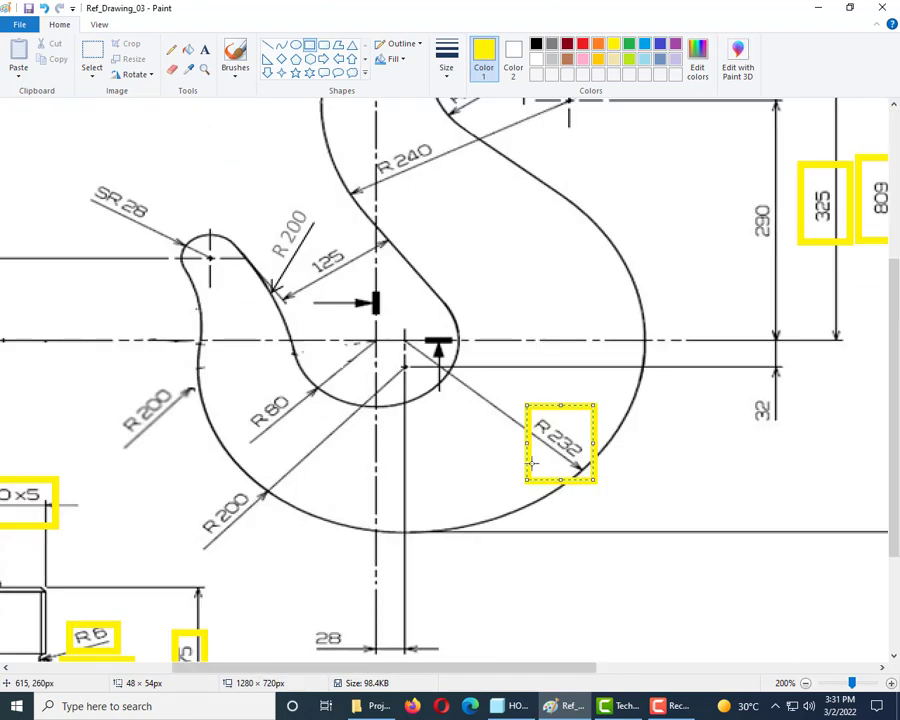
{"action": "scroll", "coordinate": [533, 462], "scroll_direction": "down", "scroll_amount": 3}
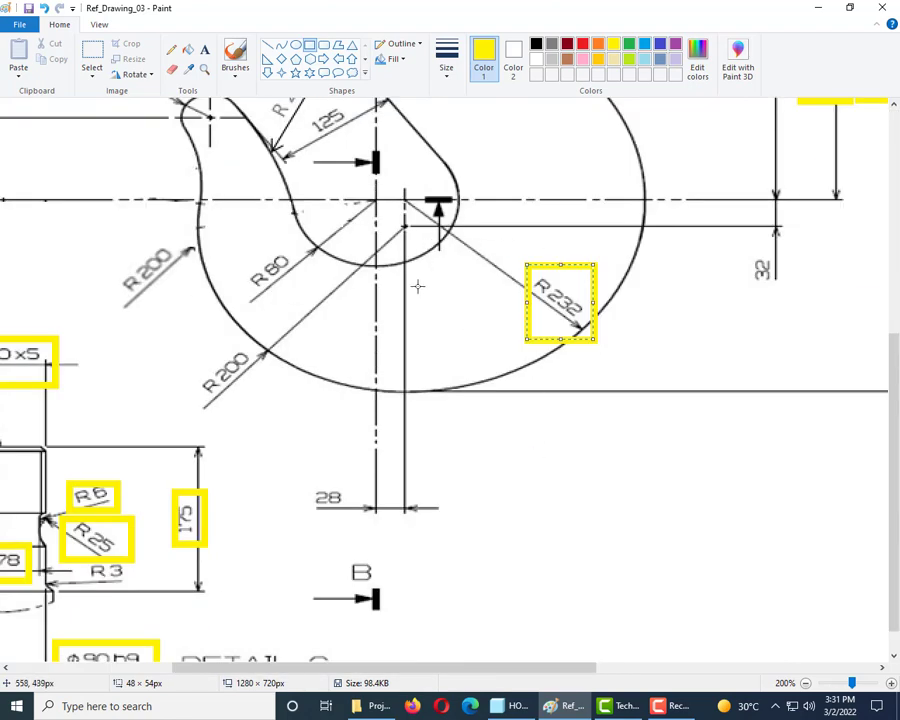
{"action": "left_click", "coordinate": [404, 199]}
{"action": "left_click_drag", "start_coordinate": [399, 194], "coordinate": [408, 206]}
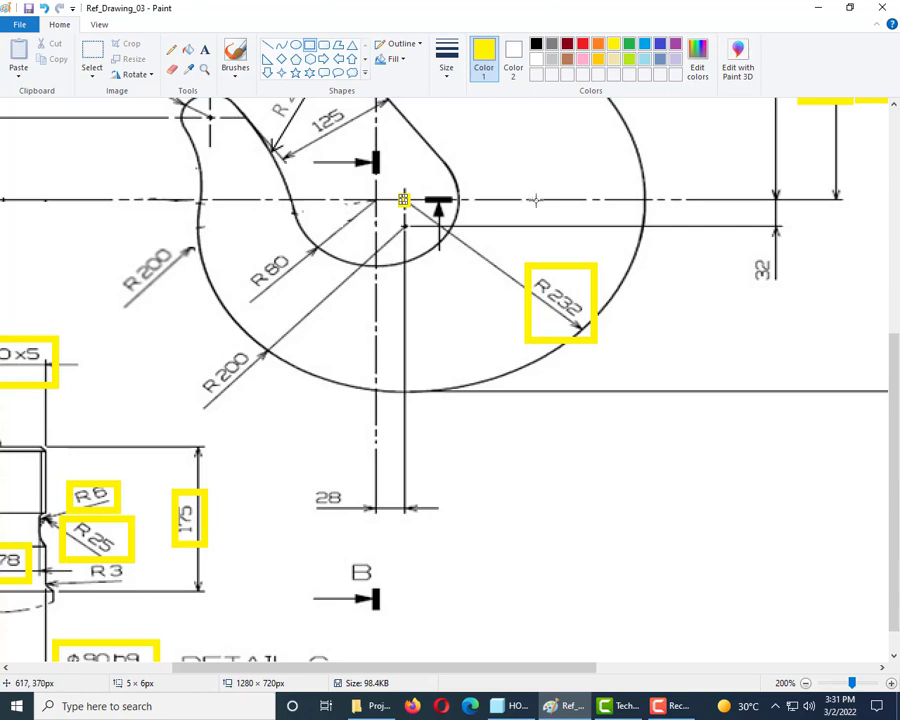
Back in the Creo sketch, draw a second horizontal centerline about 181 mm above the existing one.
{"action": "key", "text": "alt+Tab"}
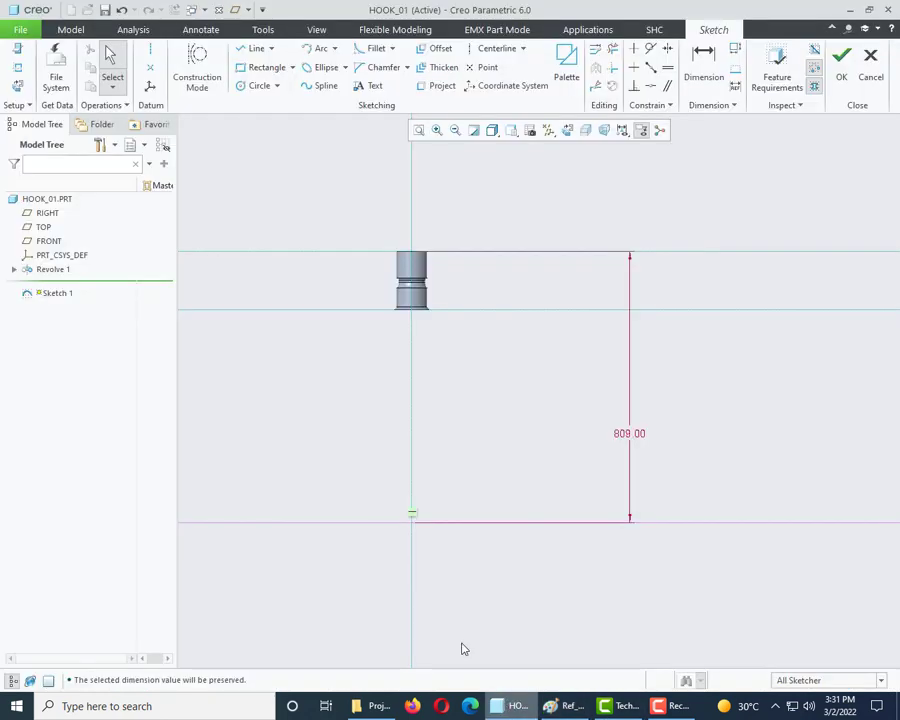
{"action": "left_click", "coordinate": [470, 52]}
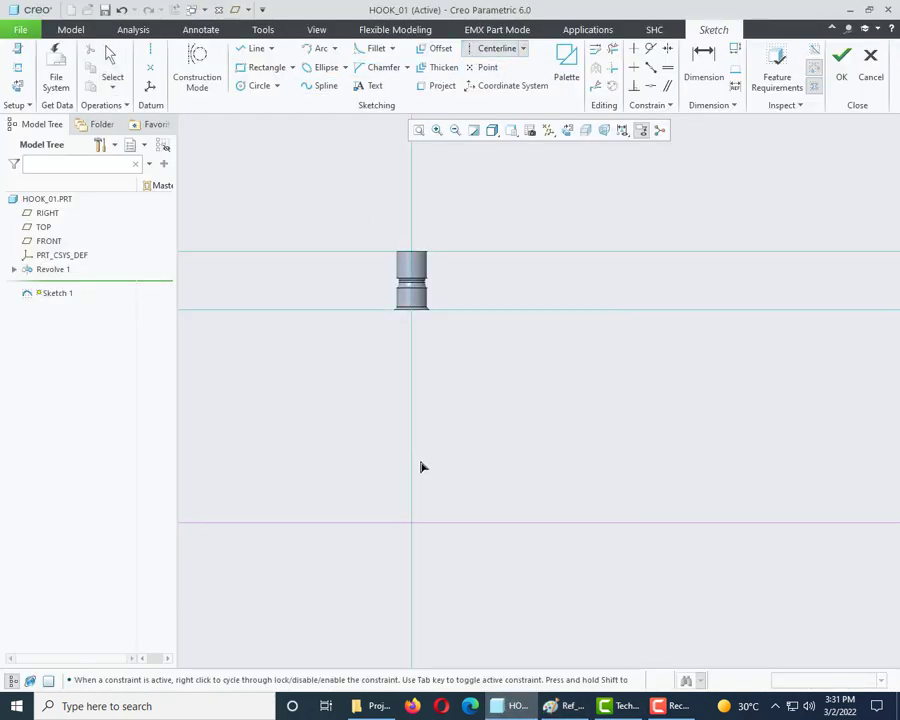
{"action": "left_click", "coordinate": [421, 463]}
{"action": "left_click", "coordinate": [496, 463]}
{"action": "key", "text": "Escape"}
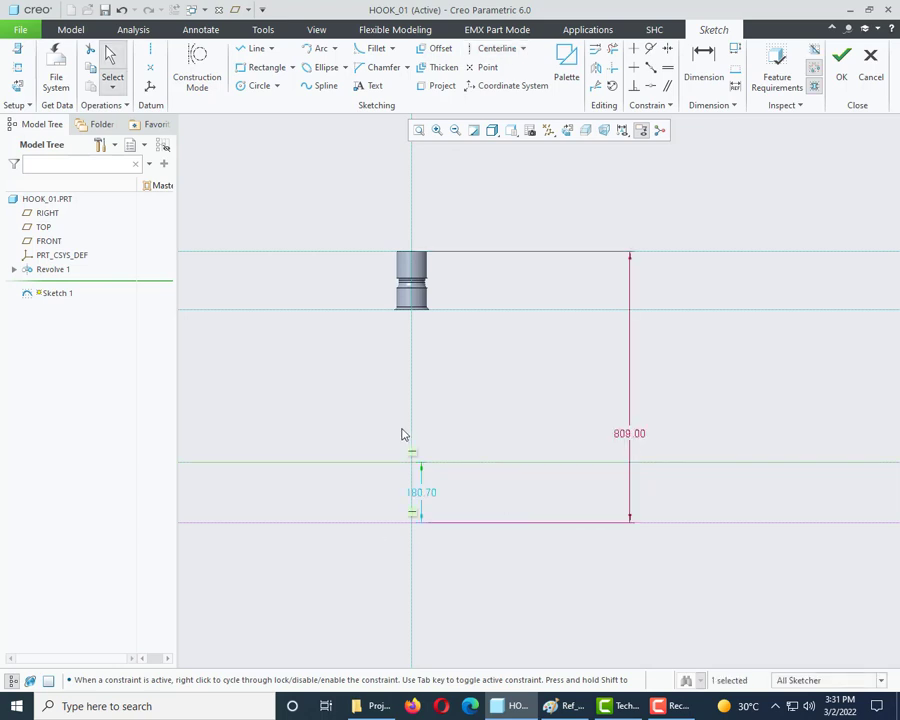
Set the distance between the two horizontal centerlines to 232 mm.
{"action": "double_click", "coordinate": [429, 494]}
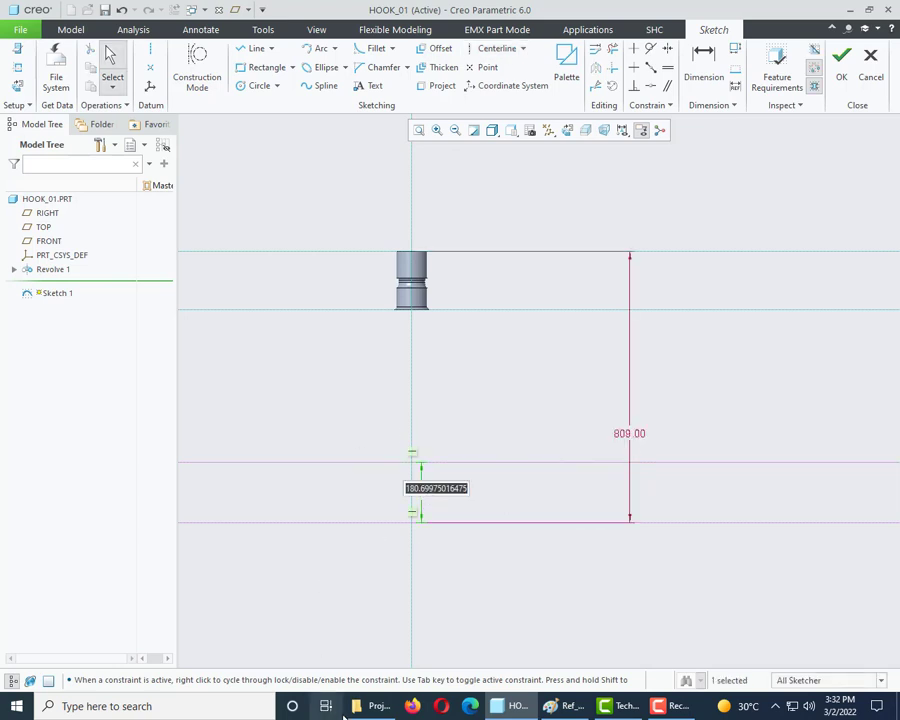
{"action": "left_click", "coordinate": [557, 708]}
{"action": "left_click", "coordinate": [557, 708]}
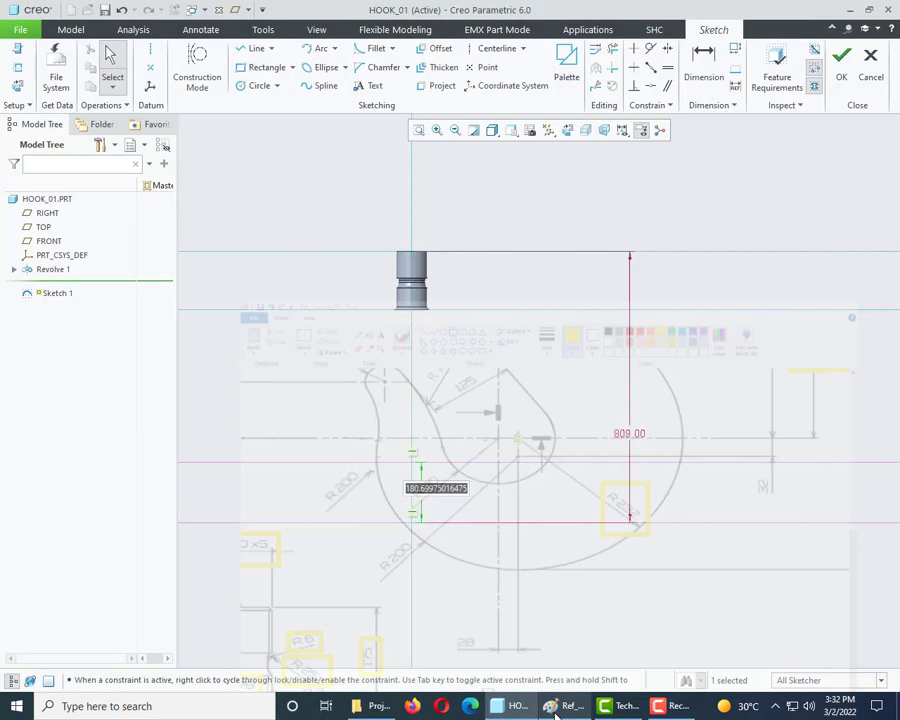
{"action": "type", "text": "230"}
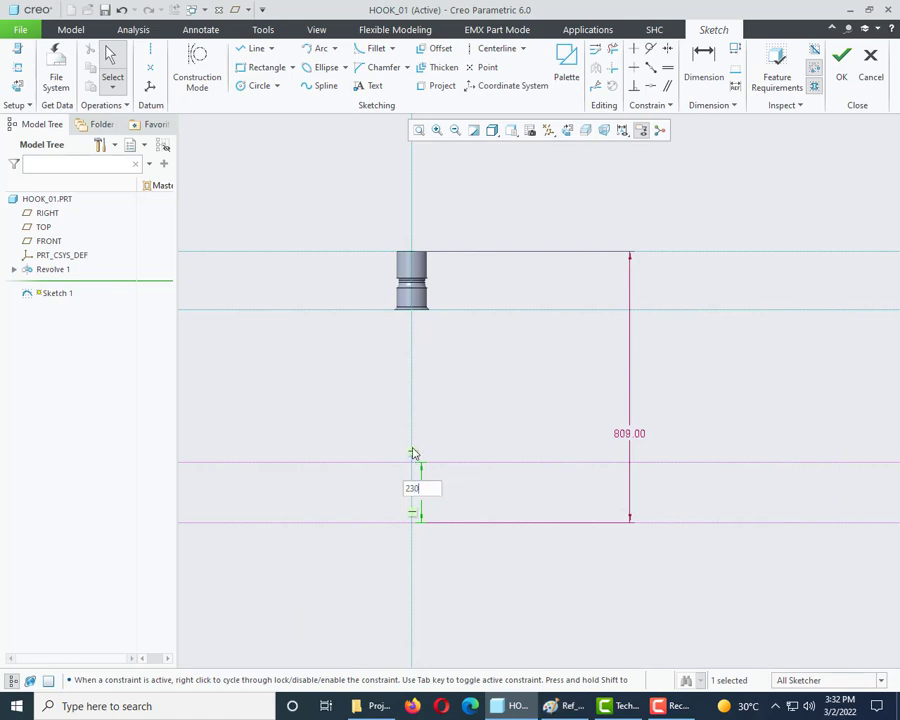
{"action": "type", "text": ".2"}
{"action": "key", "text": "Return"}
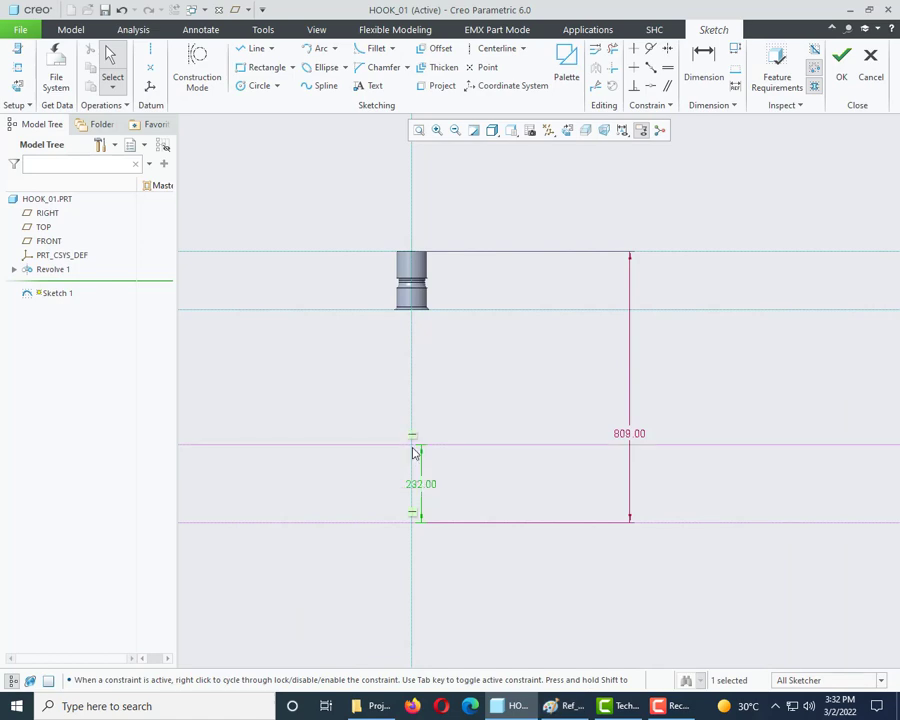
Move the 232 mm dimension out beside the 809 mm dimension and lock its value.
{"action": "left_click_drag", "start_coordinate": [426, 490], "coordinate": [594, 487]}
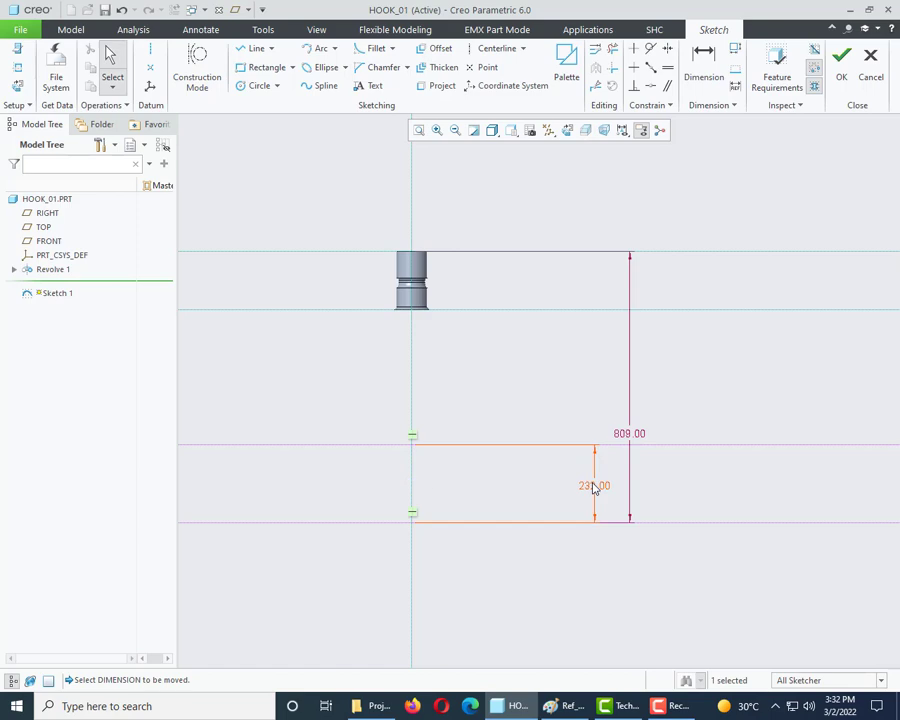
{"action": "right_click", "coordinate": [594, 487]}
{"action": "left_click", "coordinate": [597, 240]}
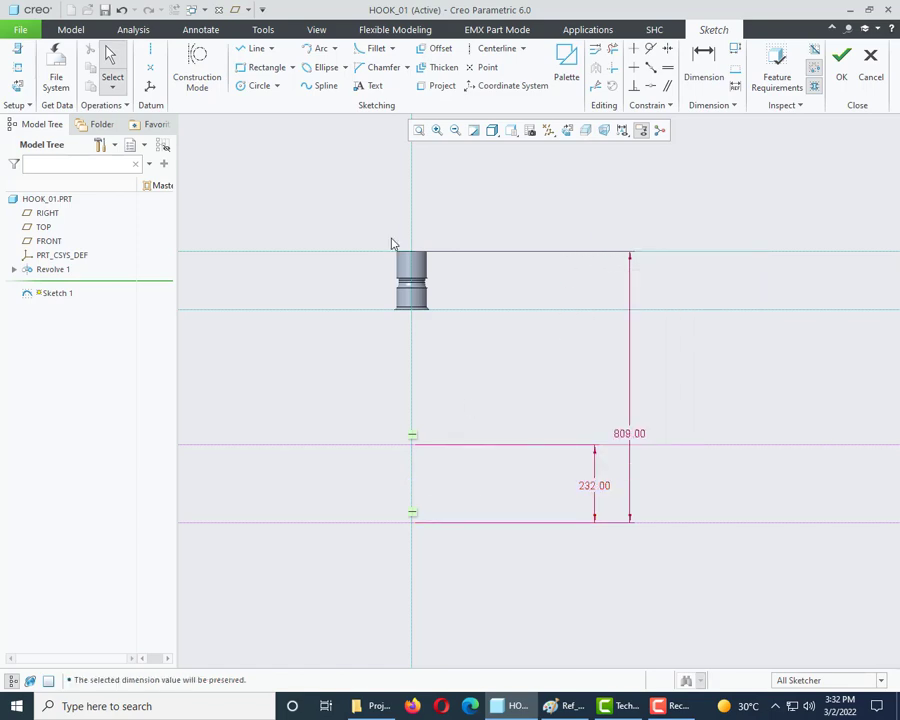
In the Paint drawing, undo the yellow marks on R232 and its centre, and box the hook's straight right edge just below the shank.
{"action": "scroll", "coordinate": [470, 432], "scroll_direction": "up", "scroll_amount": 2}
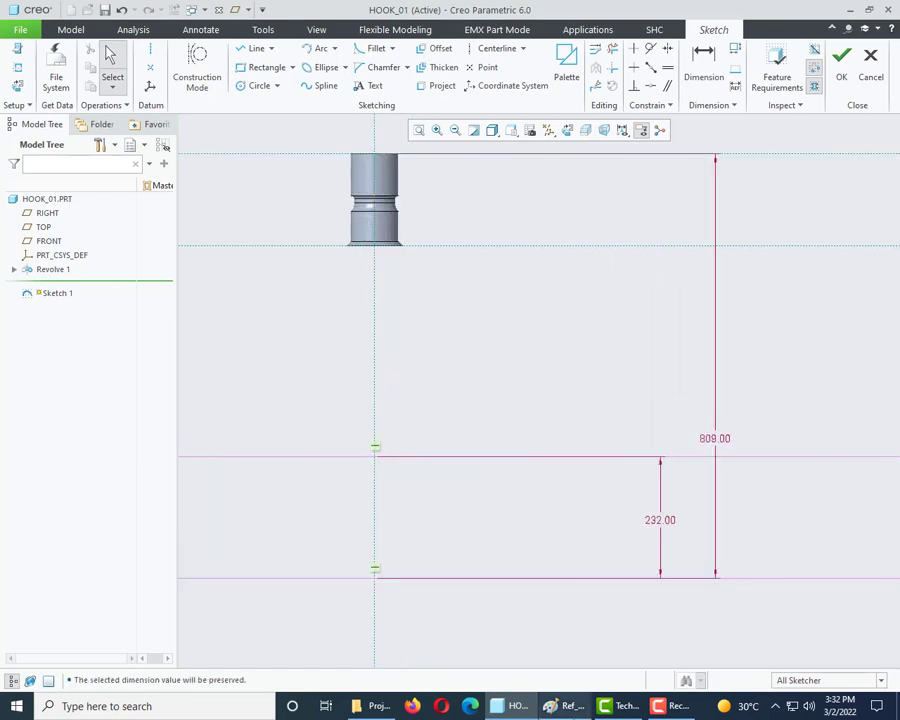
{"action": "left_click", "coordinate": [572, 706]}
{"action": "scroll", "coordinate": [373, 484], "scroll_direction": "down", "scroll_amount": 1, "text": "ctrl"}
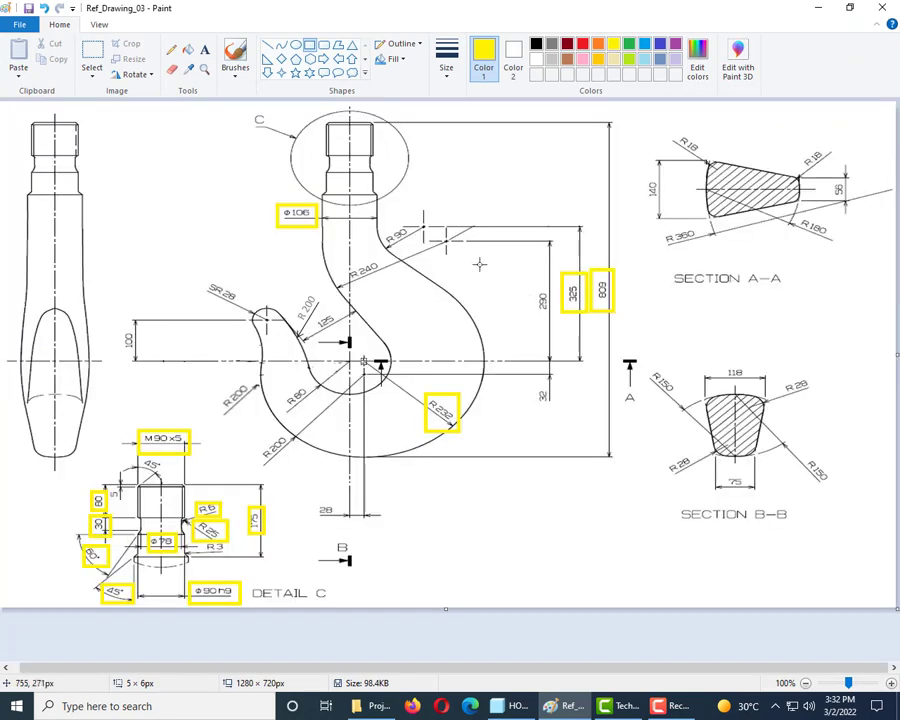
{"action": "left_click", "coordinate": [384, 398]}
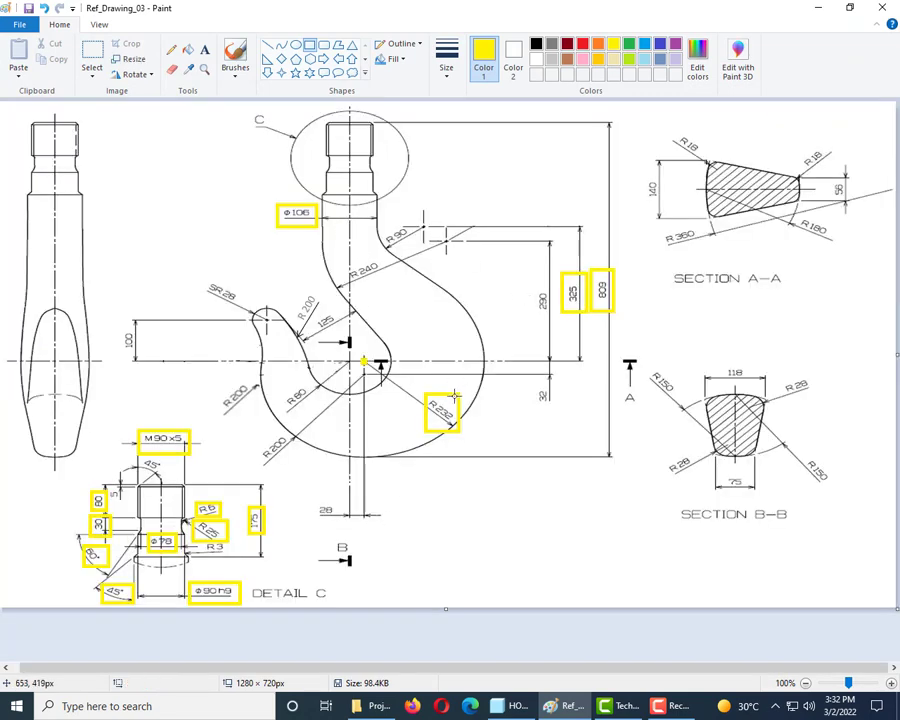
{"action": "key", "text": "ctrl+z"}
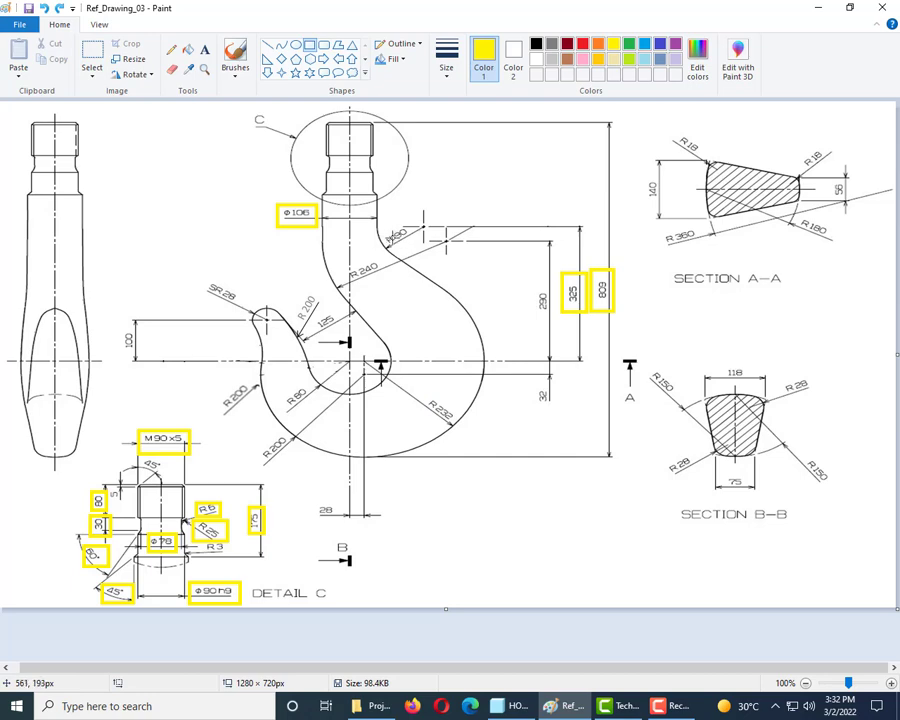
{"action": "mouse_move", "coordinate": [502, 716]}
{"action": "left_click_drag", "start_coordinate": [374, 197], "coordinate": [377, 230]}
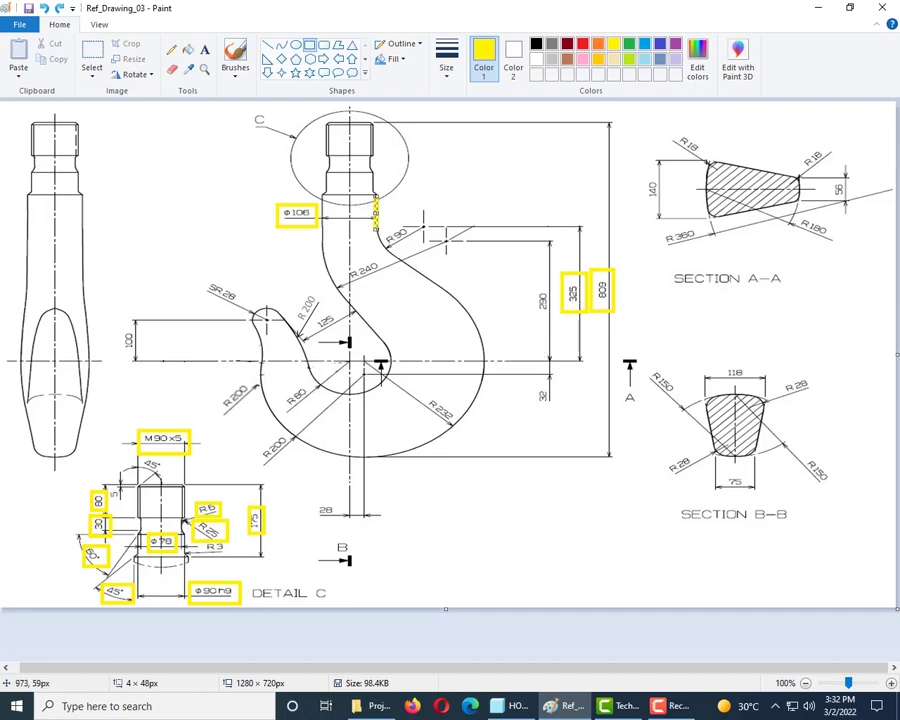
In the Creo sketch, draw a vertical line about 228 mm long downward from the right corner of the shank's lower edge.
{"action": "left_click", "coordinate": [512, 706]}
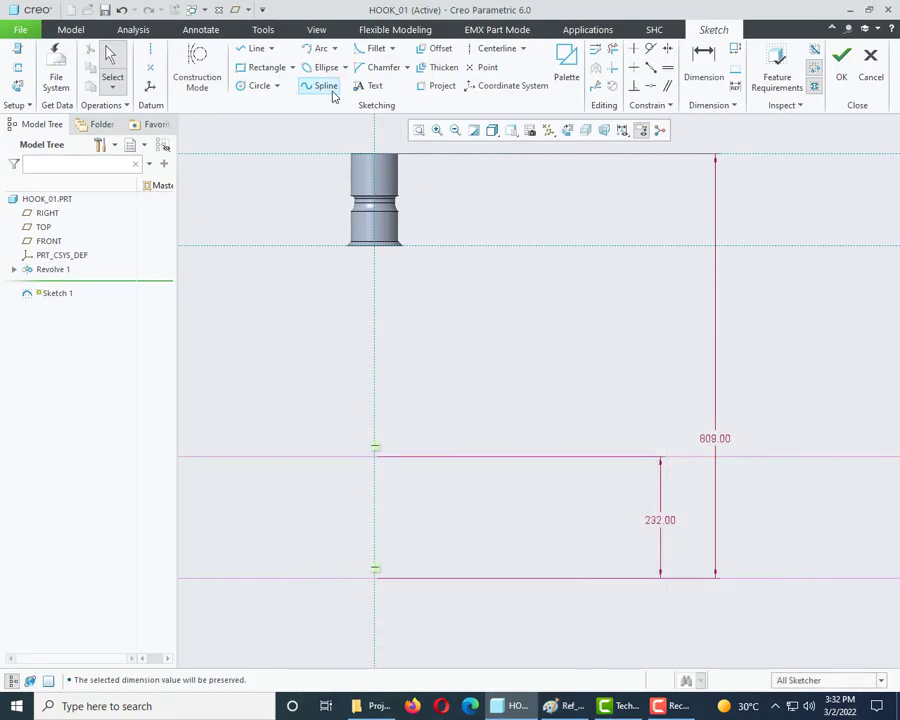
{"action": "left_click", "coordinate": [255, 48]}
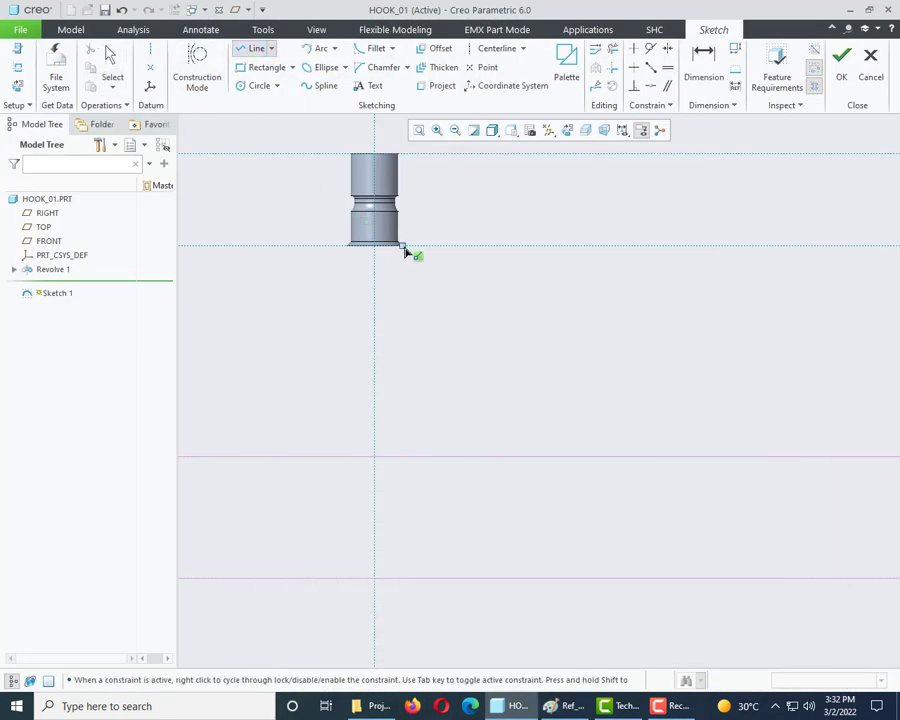
{"action": "left_click", "coordinate": [401, 247]}
{"action": "left_click", "coordinate": [402, 333]}
{"action": "middle_click", "coordinate": [695, 371]}
{"action": "middle_click", "coordinate": [695, 371]}
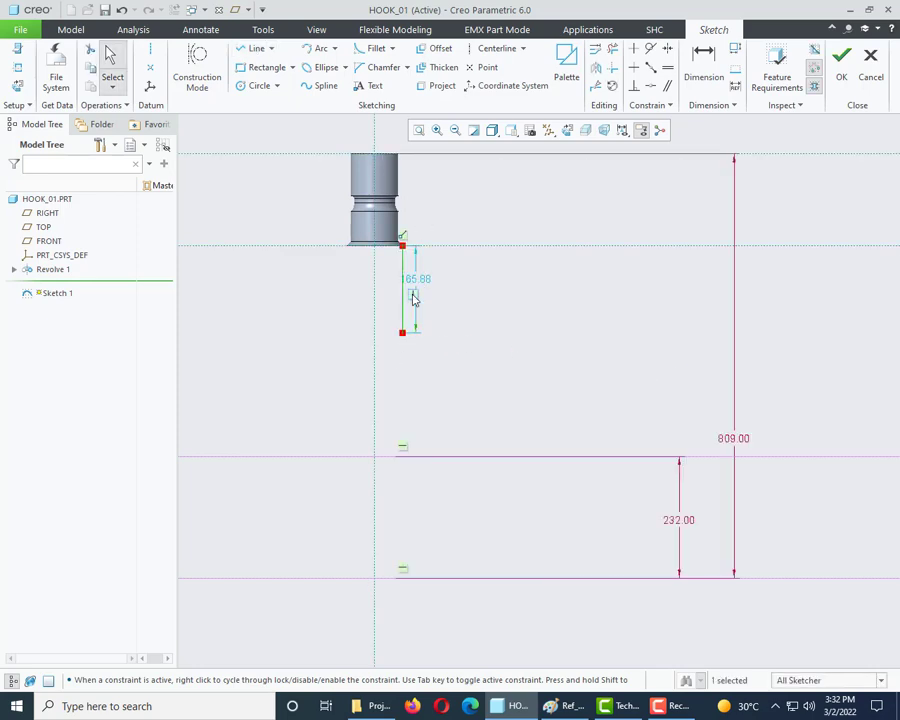
{"action": "left_click_drag", "start_coordinate": [404, 341], "coordinate": [403, 366]}
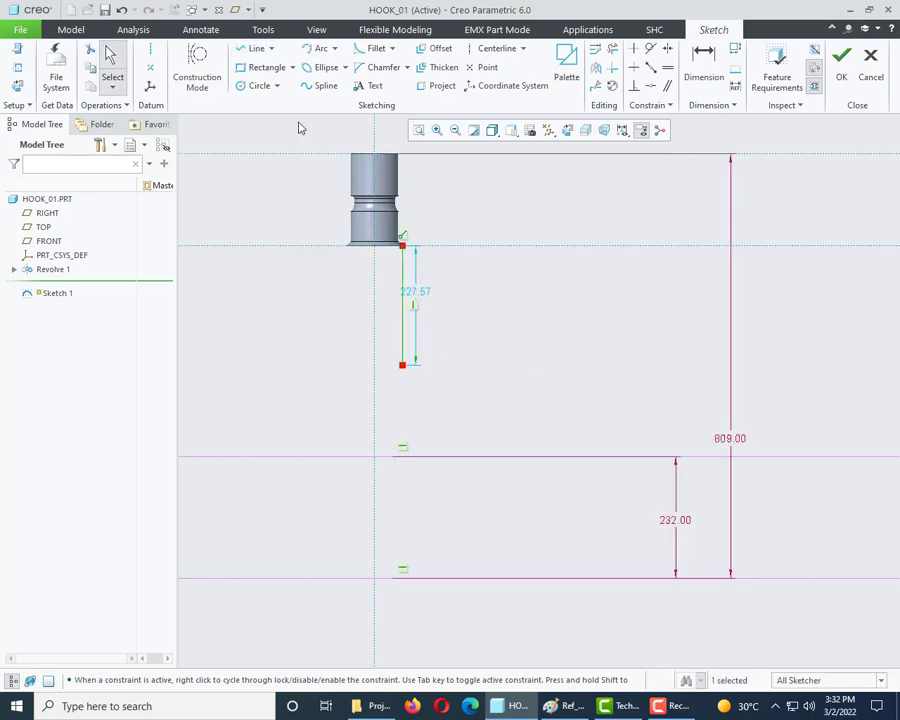
Sketch a circle about 90 mm in diameter to the right of the vertical line, centred about 124 mm below the shank's lower edge.
{"action": "left_click", "coordinate": [257, 87]}
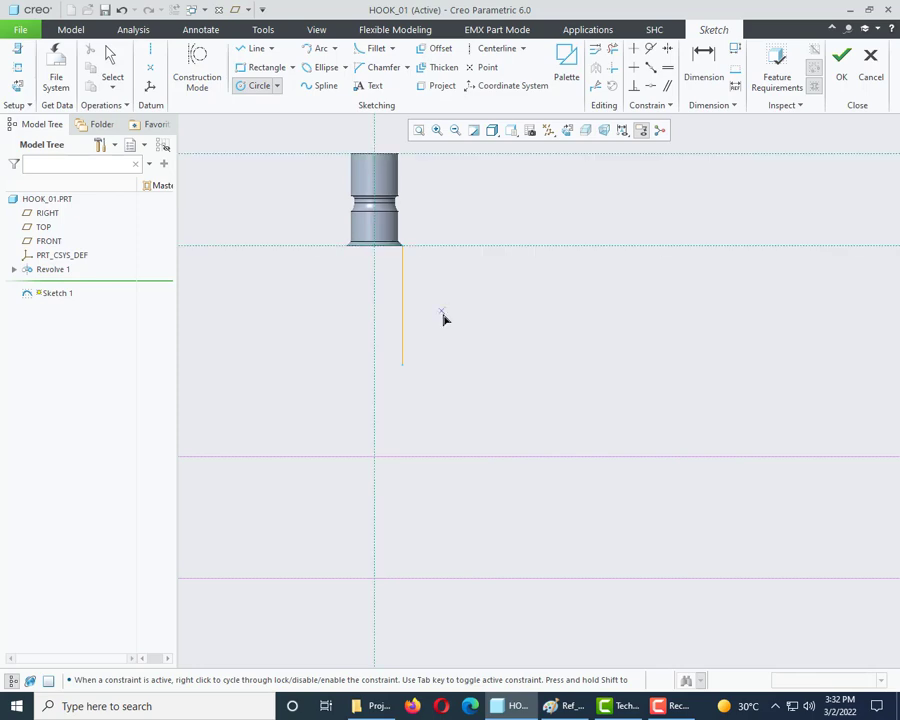
{"action": "left_click", "coordinate": [441, 311]}
{"action": "left_click", "coordinate": [453, 338]}
{"action": "middle_click", "coordinate": [438, 316]}
{"action": "scroll", "coordinate": [393, 298], "scroll_direction": "down", "scroll_amount": 2}
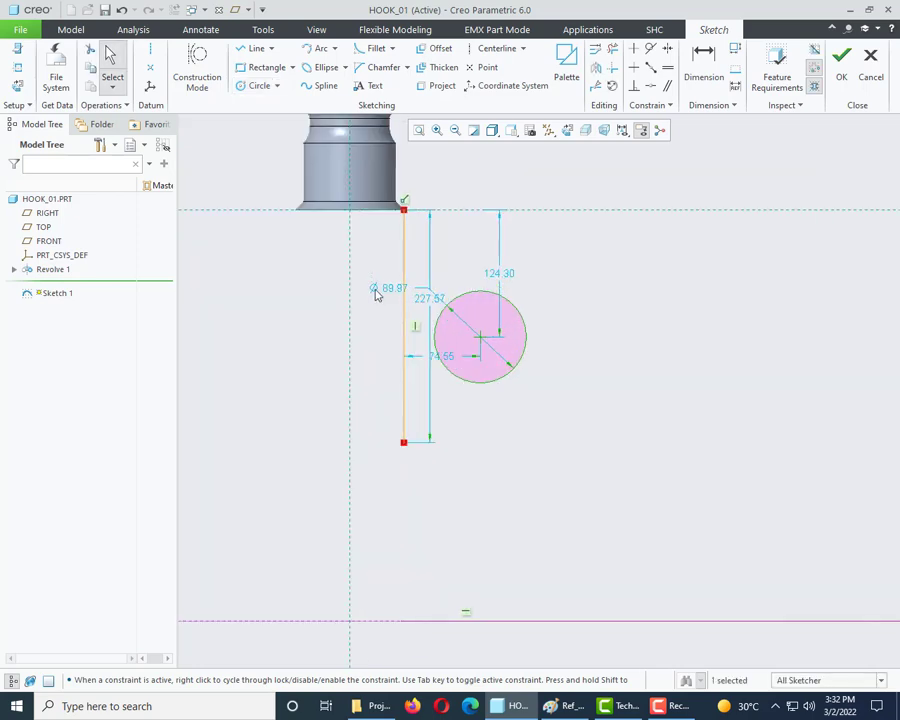
Move the circle's diameter dimension clear of the geometry and set the diameter to 180 mm.
{"action": "left_click_drag", "start_coordinate": [398, 292], "coordinate": [253, 285]}
{"action": "double_click", "coordinate": [250, 281]}
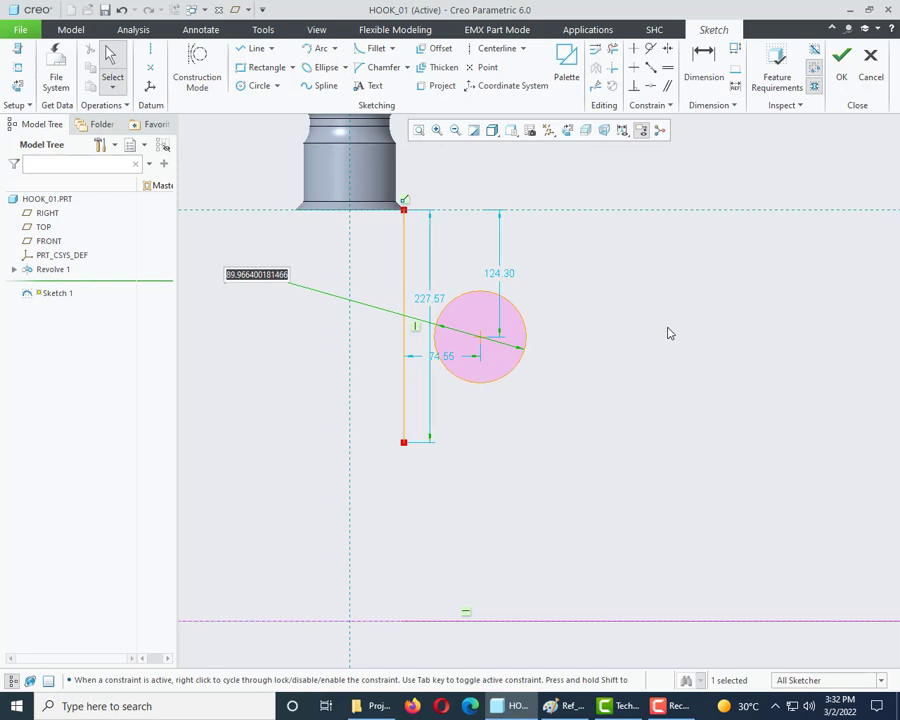
{"action": "type", "text": "180"}
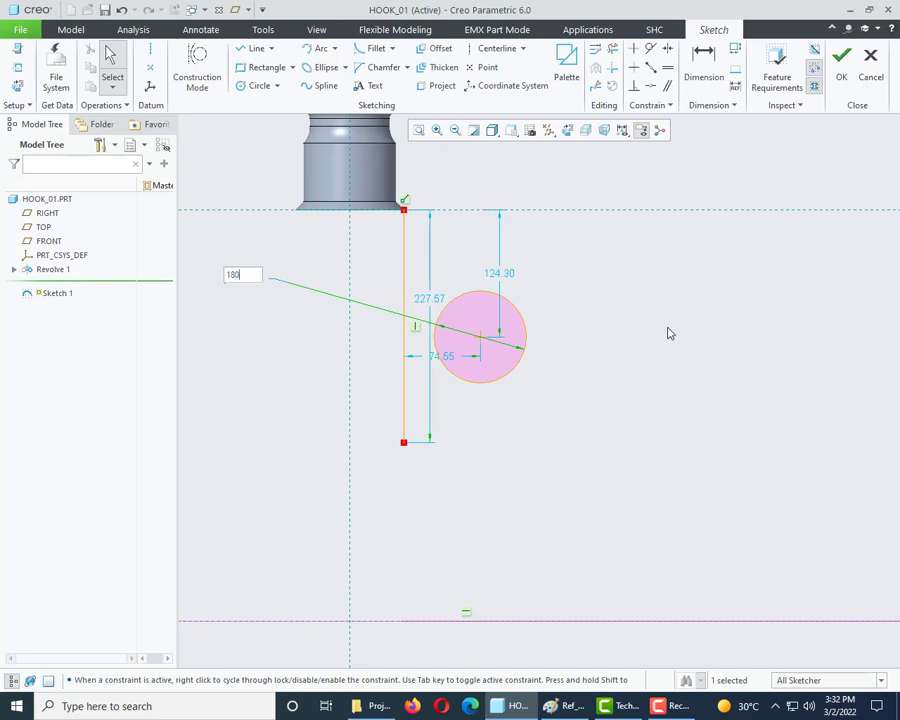
{"action": "key", "text": "Return"}
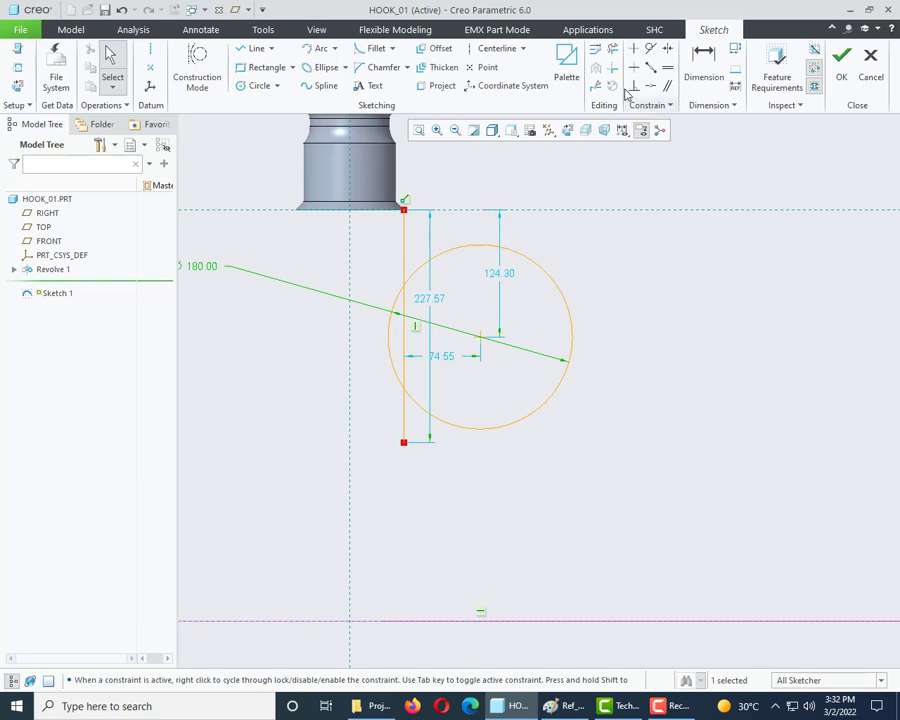
Make the circle tangent to the vertical line below the shank.
{"action": "left_click", "coordinate": [652, 57]}
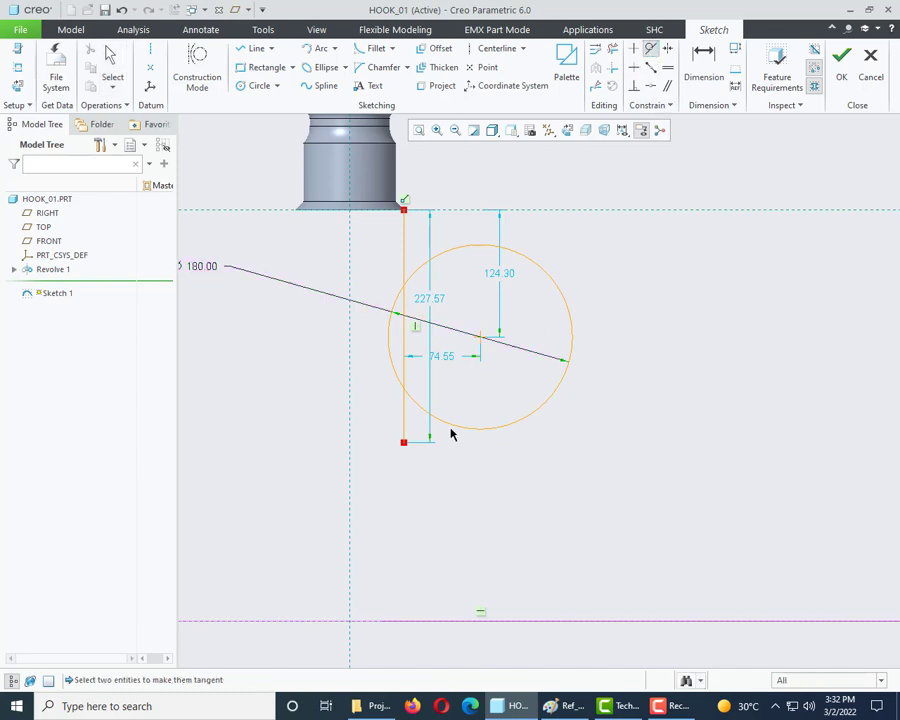
{"action": "left_click", "coordinate": [390, 358]}
{"action": "left_click", "coordinate": [404, 345]}
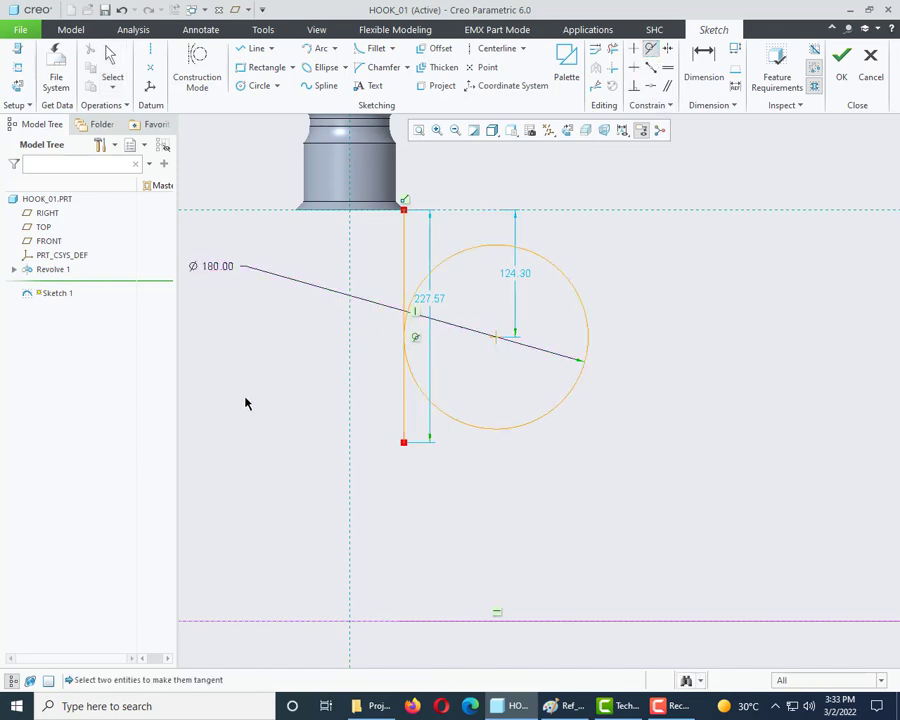
Dimension the vertical distance from the 180 mm circle's centre to the upper horizontal construction line and set it to 325 mm.
{"action": "scroll", "coordinate": [453, 292], "scroll_direction": "down", "scroll_amount": 2}
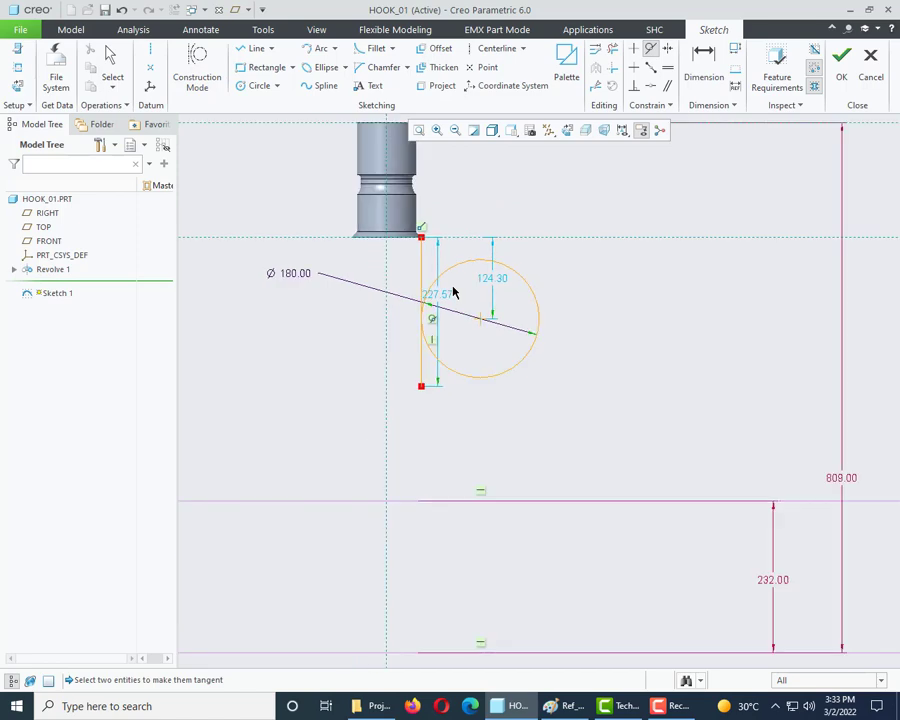
{"action": "left_click", "coordinate": [700, 70]}
{"action": "left_click", "coordinate": [484, 333]}
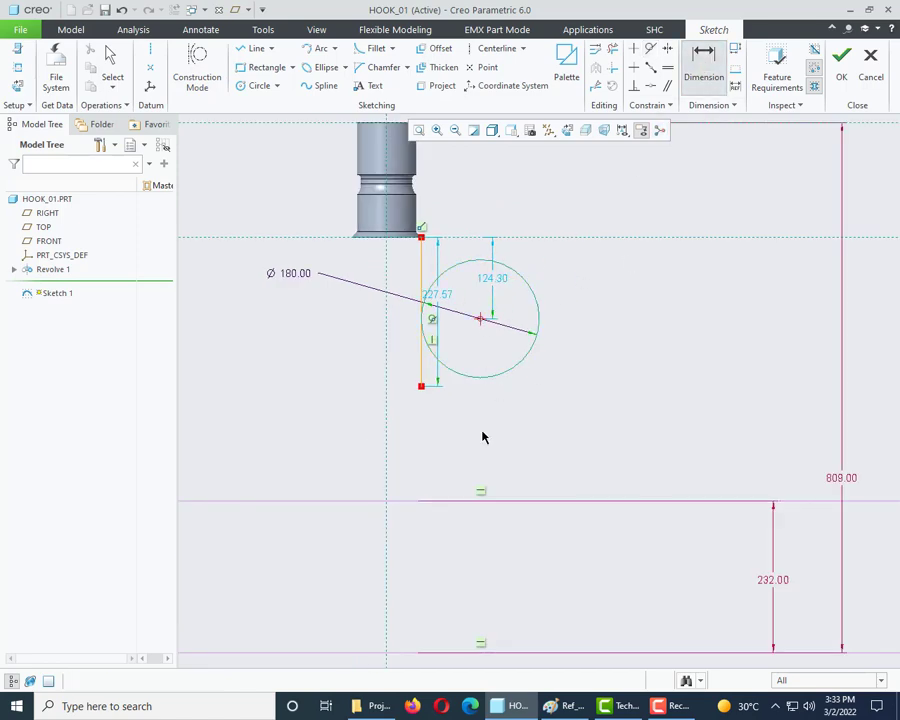
{"action": "left_click", "coordinate": [490, 500]}
{"action": "middle_click", "coordinate": [698, 406]}
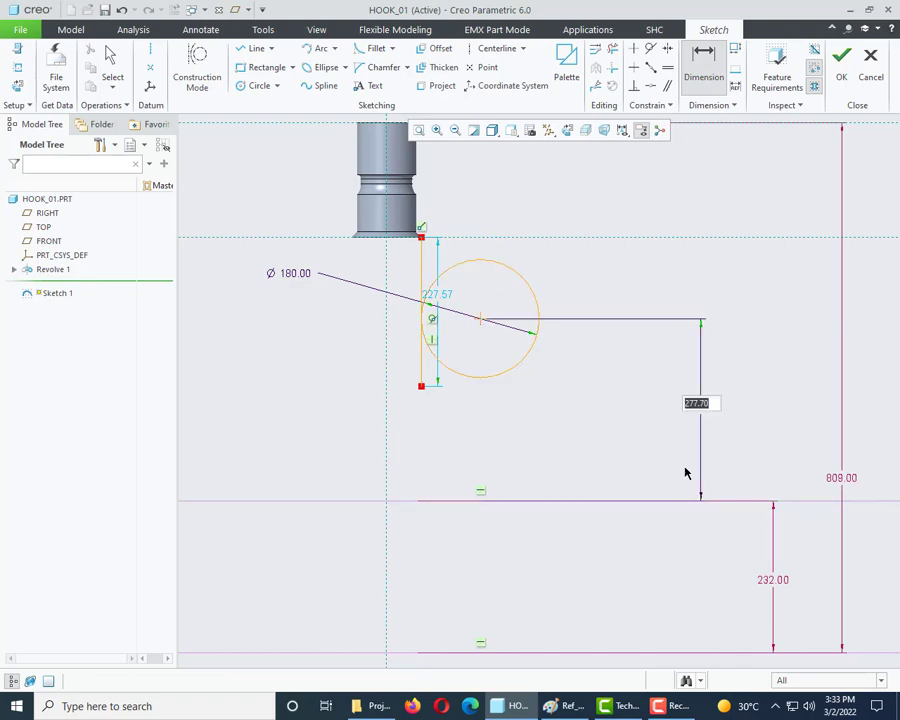
{"action": "left_click", "coordinate": [587, 708]}
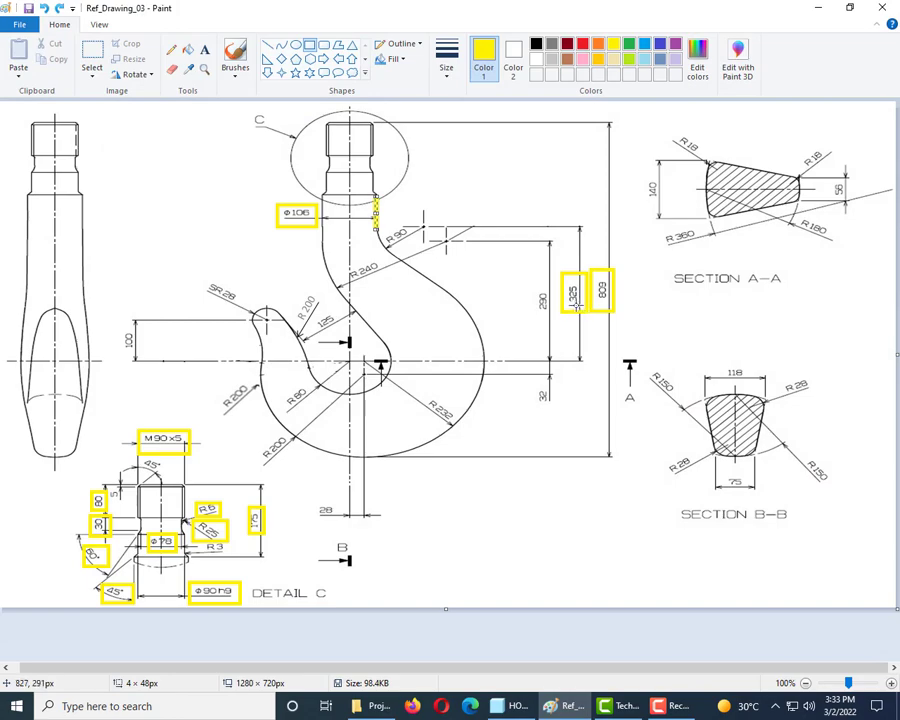
{"action": "left_click", "coordinate": [567, 710]}
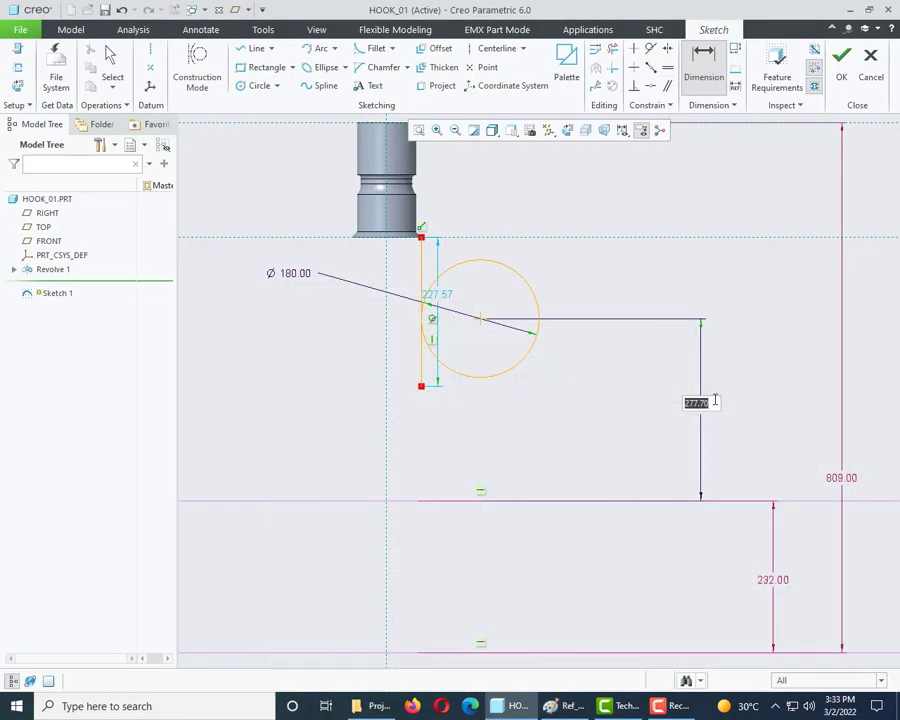
{"action": "type", "text": "325"}
{"action": "key", "text": "Return"}
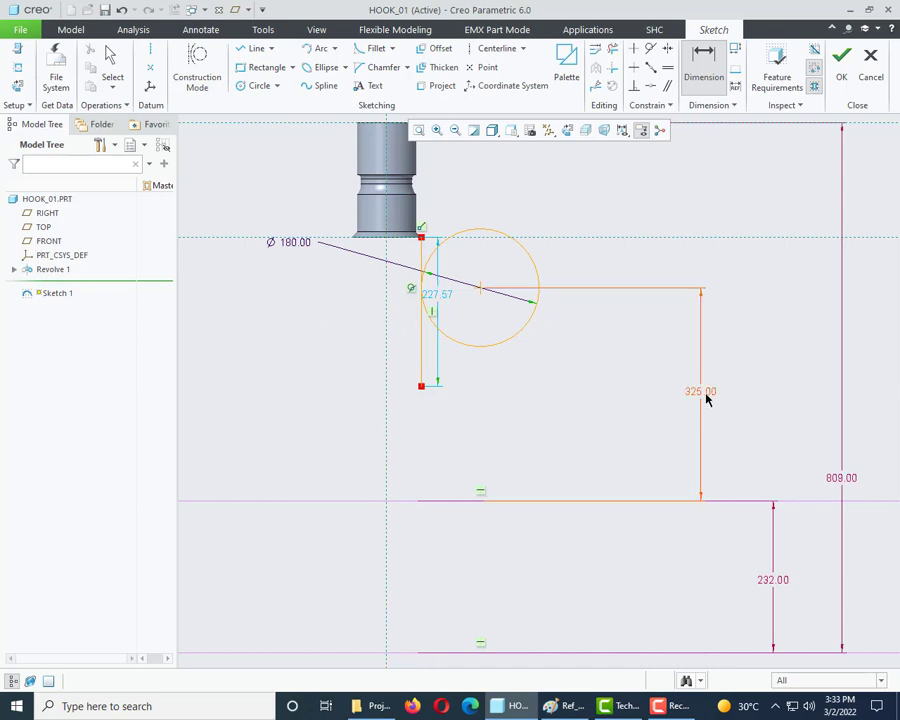
Lock the 325 mm dimension and move the small circle's diameter dimension clear above the geometry.
{"action": "right_click", "coordinate": [706, 397]}
{"action": "left_click", "coordinate": [704, 400]}
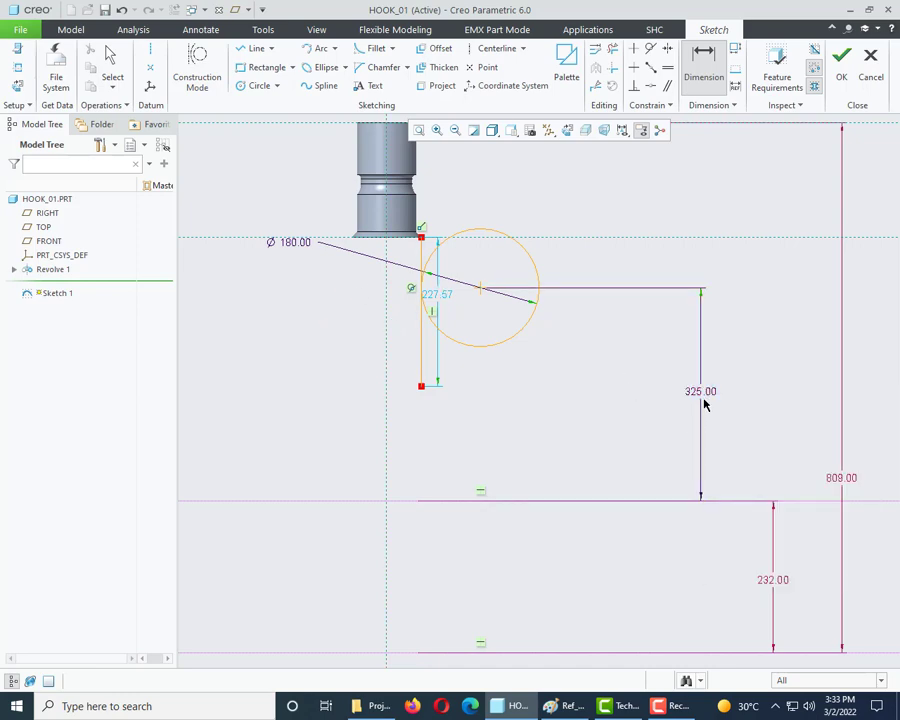
{"action": "right_click", "coordinate": [706, 397]}
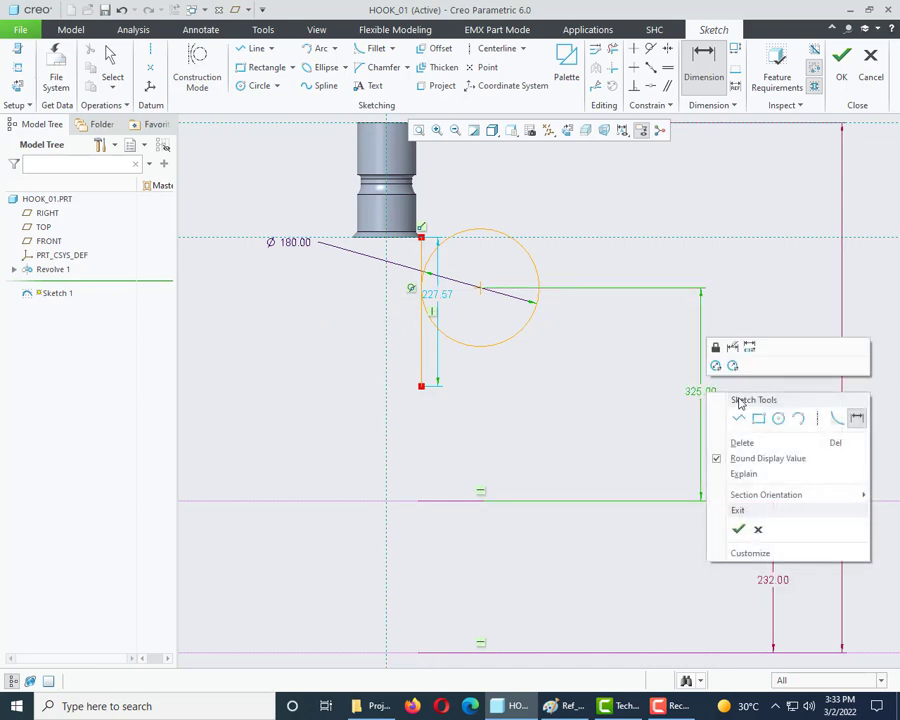
{"action": "left_click", "coordinate": [714, 346]}
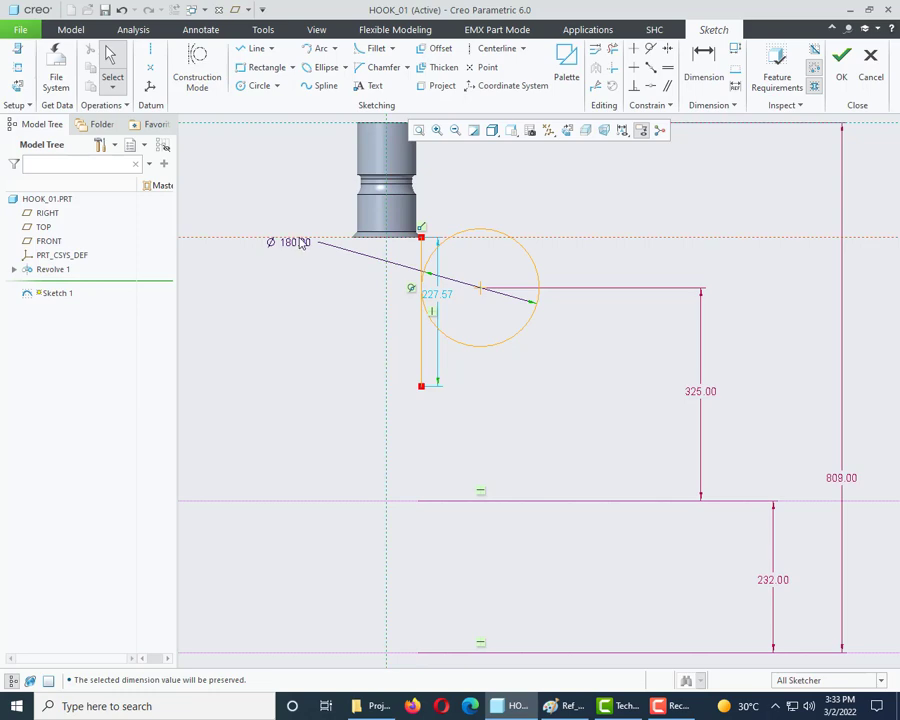
{"action": "left_click_drag", "start_coordinate": [300, 243], "coordinate": [584, 192]}
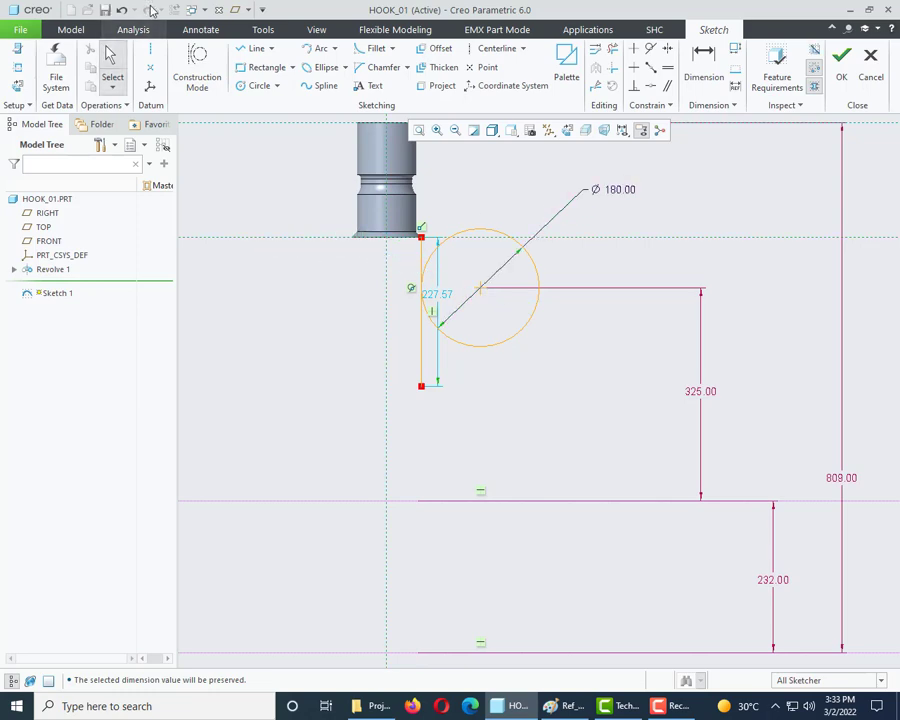
Draw a vertical line downward from the left corner of the shank's lower edge, equal in length to the existing right-hand line.
{"action": "left_click", "coordinate": [243, 88]}
{"action": "left_click", "coordinate": [256, 50]}
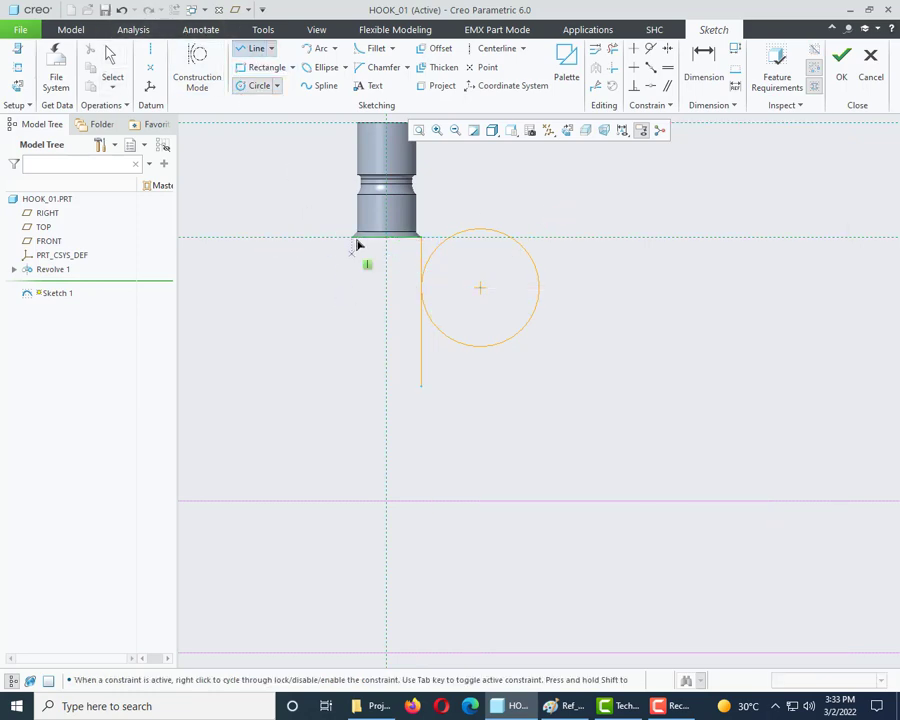
{"action": "left_click", "coordinate": [352, 237]}
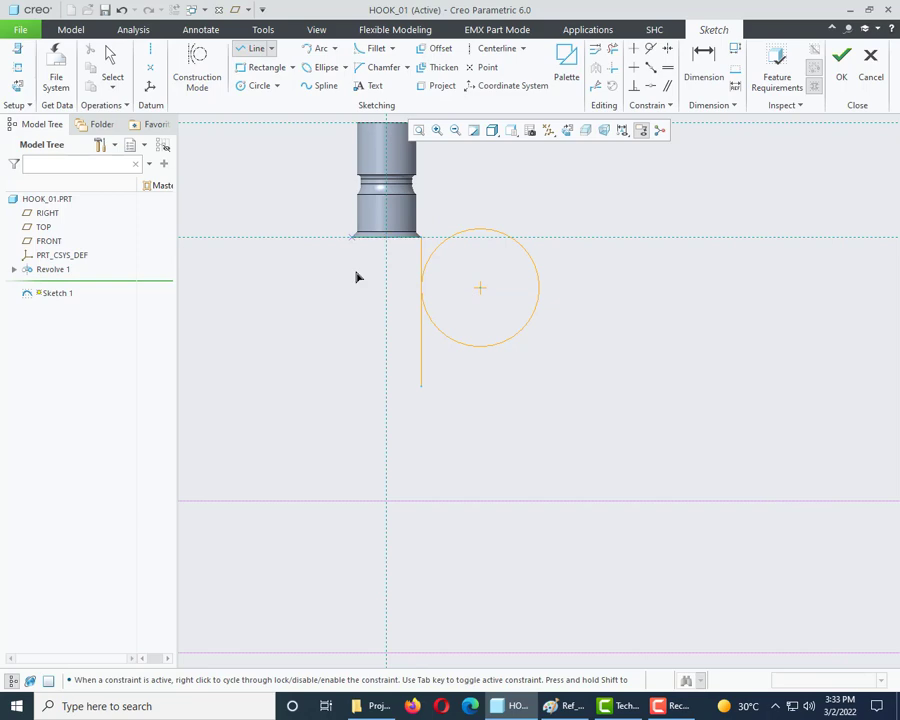
{"action": "left_click", "coordinate": [353, 396]}
{"action": "middle_click", "coordinate": [340, 405]}
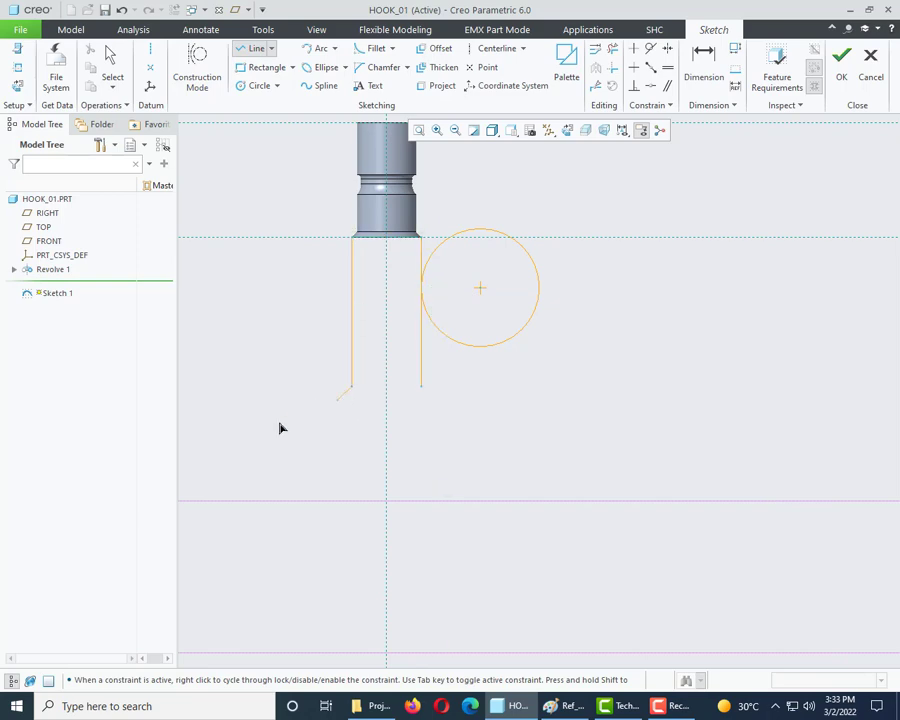
{"action": "middle_click", "coordinate": [426, 348]}
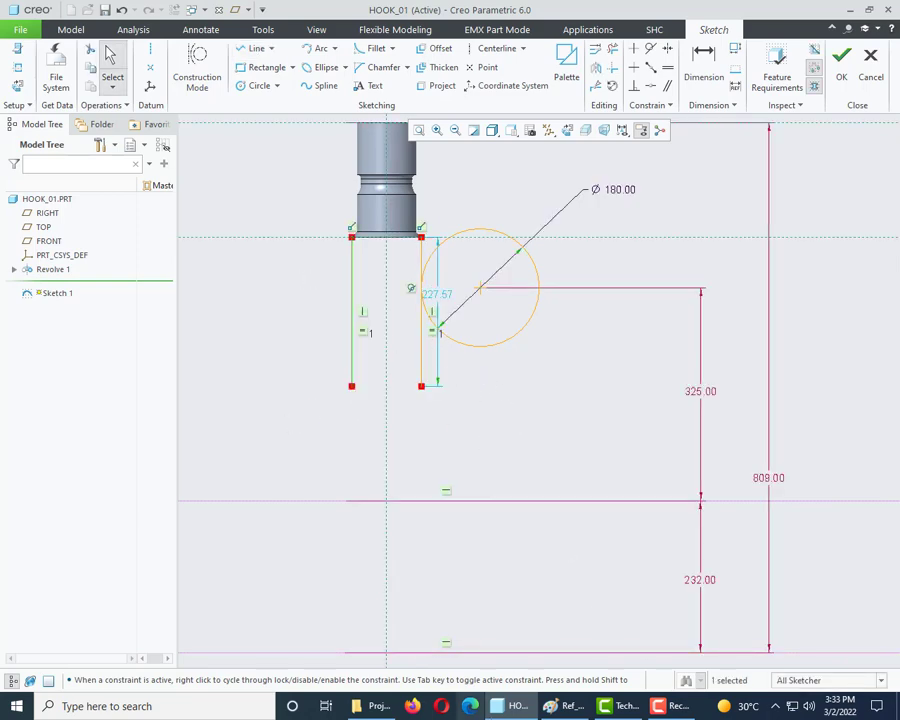
In the Paint reference drawing, undo the stray yellow mark and box the R90, R240 and 290 dimensions in yellow.
{"action": "left_click", "coordinate": [566, 706]}
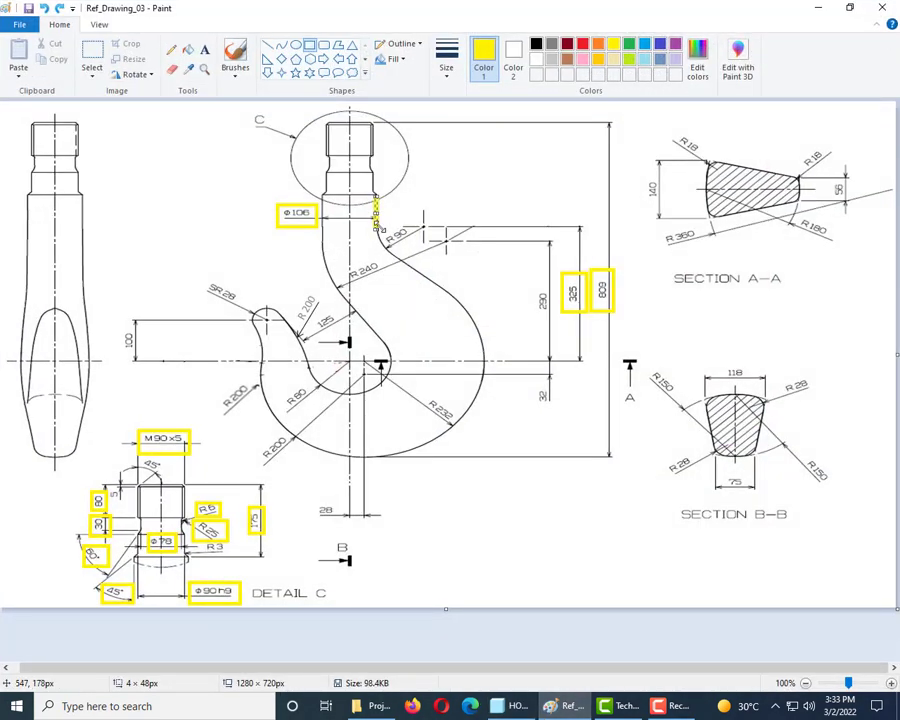
{"action": "key", "text": "ctrl+z"}
{"action": "left_click_drag", "start_coordinate": [374, 217], "coordinate": [418, 258]}
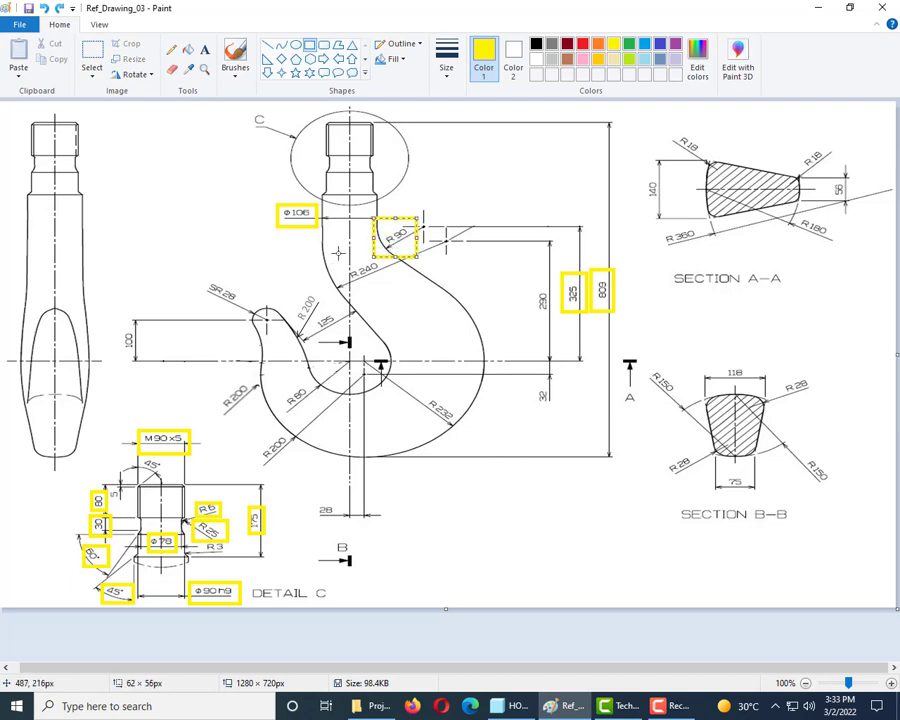
{"action": "left_click_drag", "start_coordinate": [338, 254], "coordinate": [391, 291]}
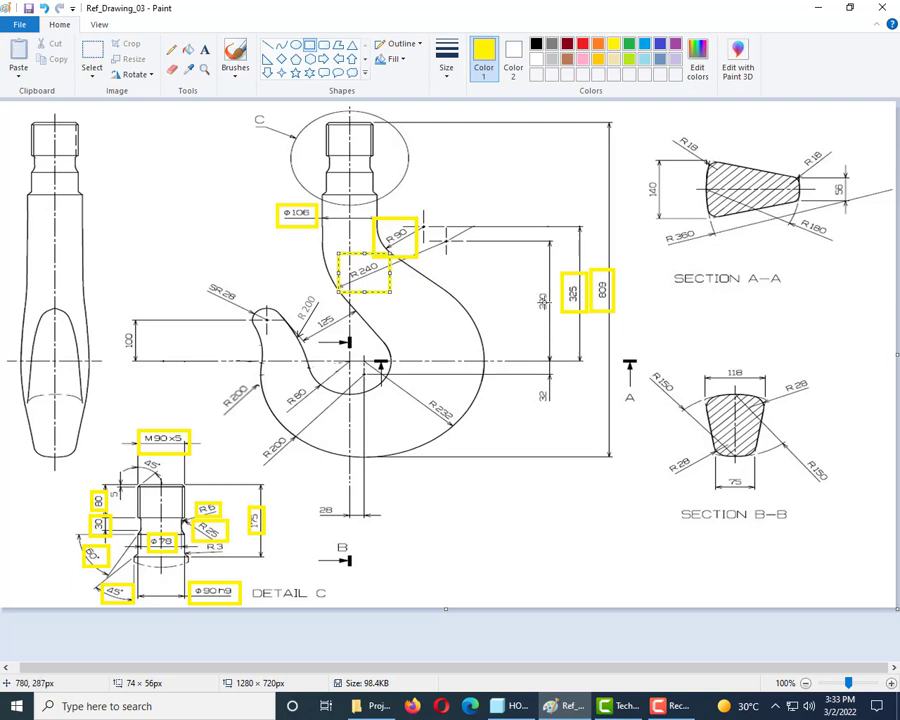
{"action": "left_click_drag", "start_coordinate": [530, 275], "coordinate": [557, 320]}
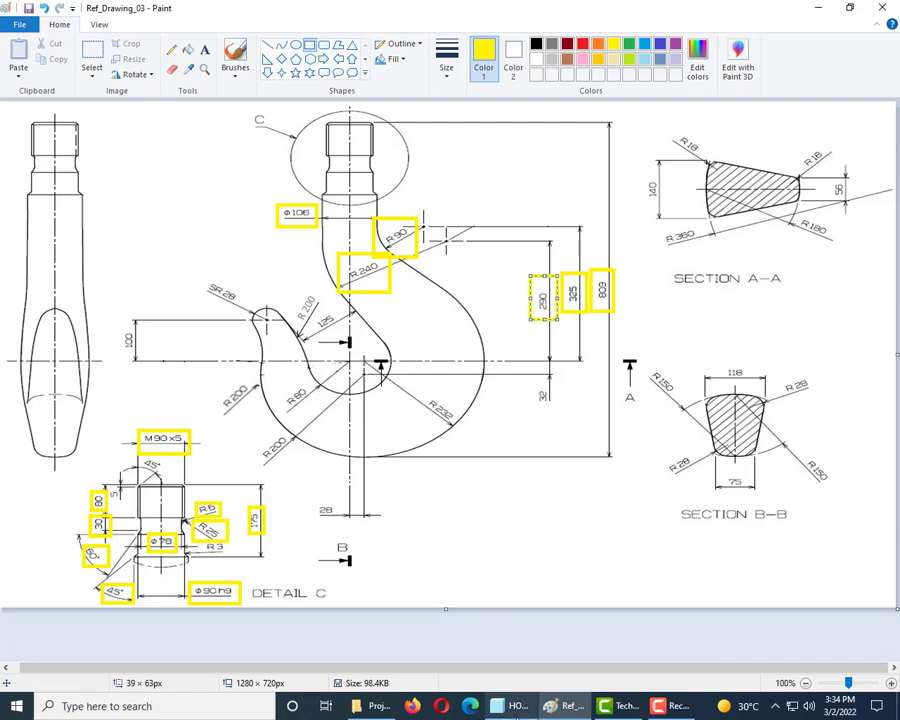
Back in Creo, sketch a circle about 294 mm in diameter, centred about 199 mm below the shank and 53 mm right of the right-hand line.
{"action": "left_click", "coordinate": [517, 706]}
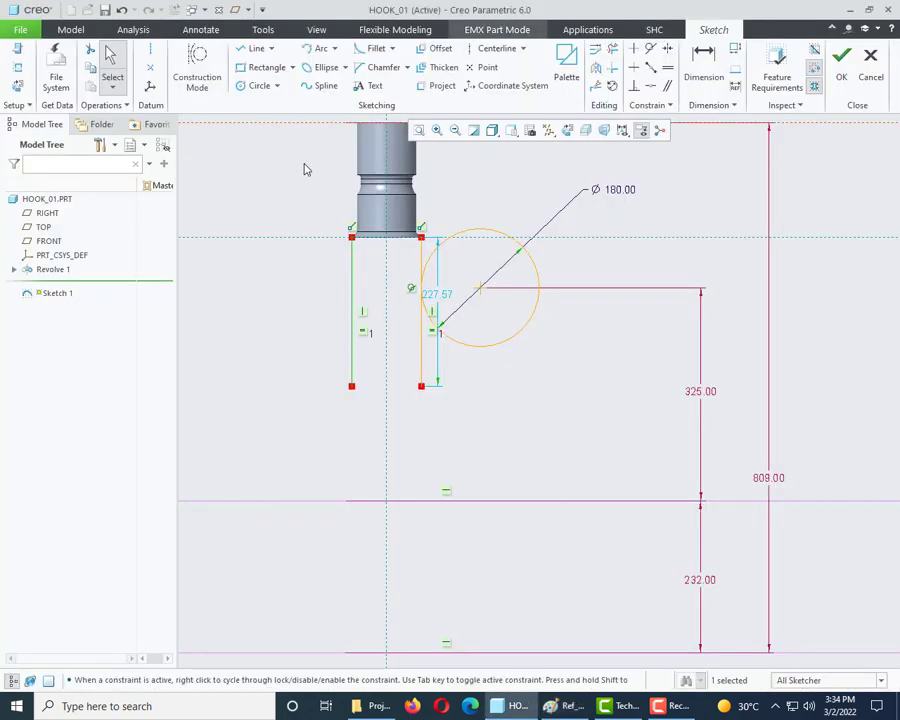
{"action": "left_click", "coordinate": [257, 85]}
{"action": "left_click", "coordinate": [456, 368]}
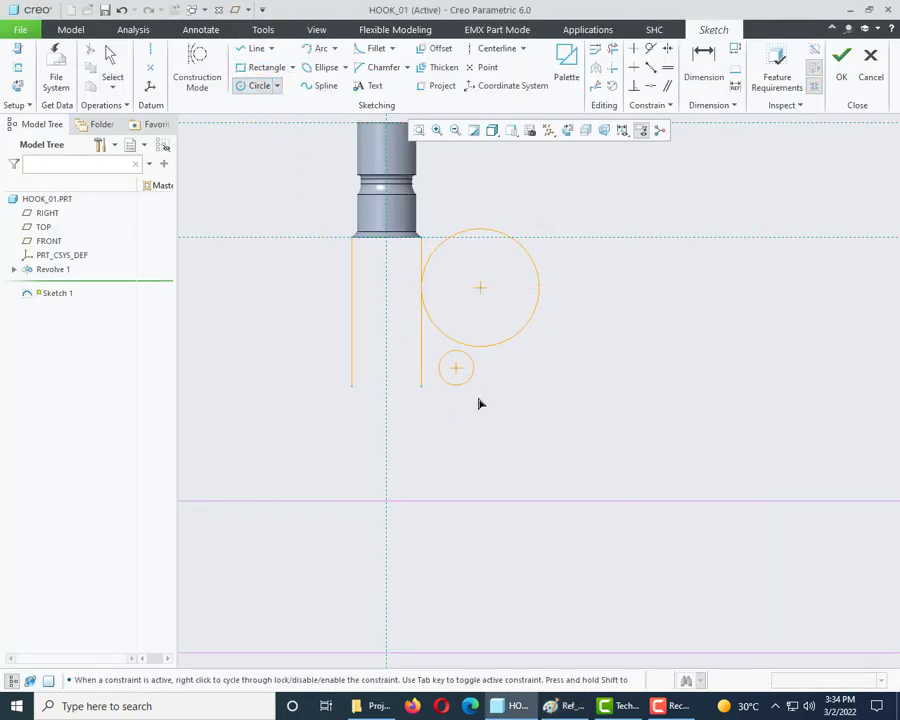
{"action": "left_click", "coordinate": [501, 455]}
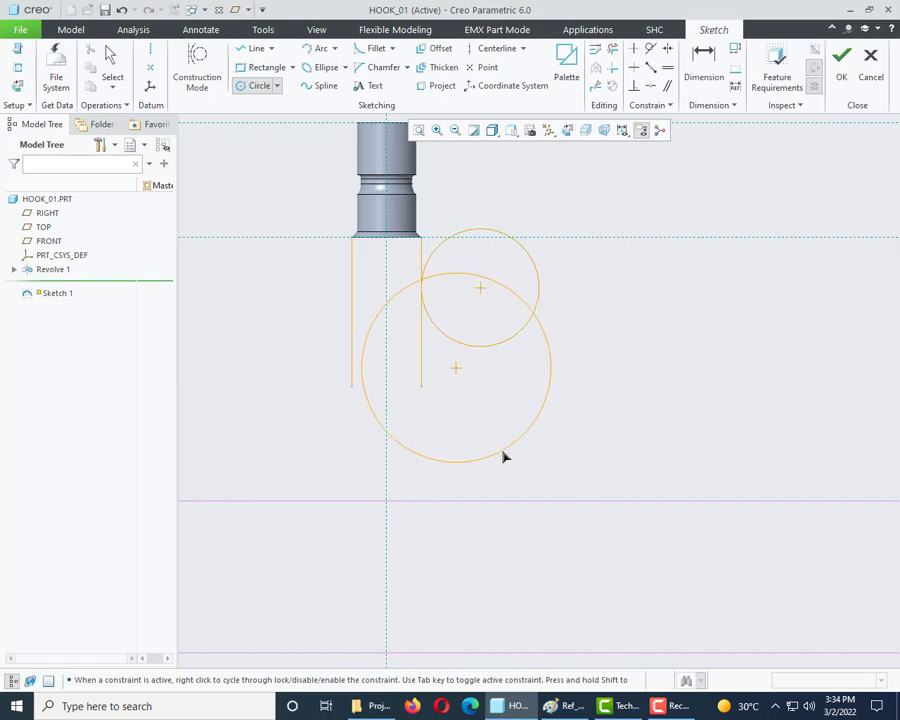
{"action": "middle_click", "coordinate": [642, 351]}
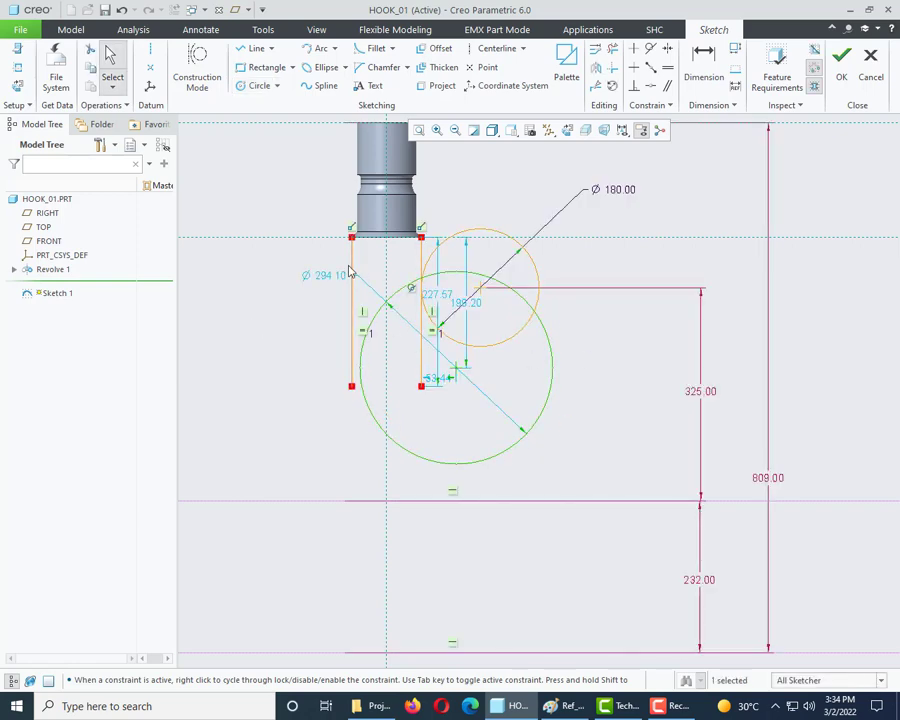
Move the large circle's diameter dimension clear of the geometry and set the diameter to 240*2 (480 mm).
{"action": "left_click_drag", "start_coordinate": [330, 282], "coordinate": [212, 295]}
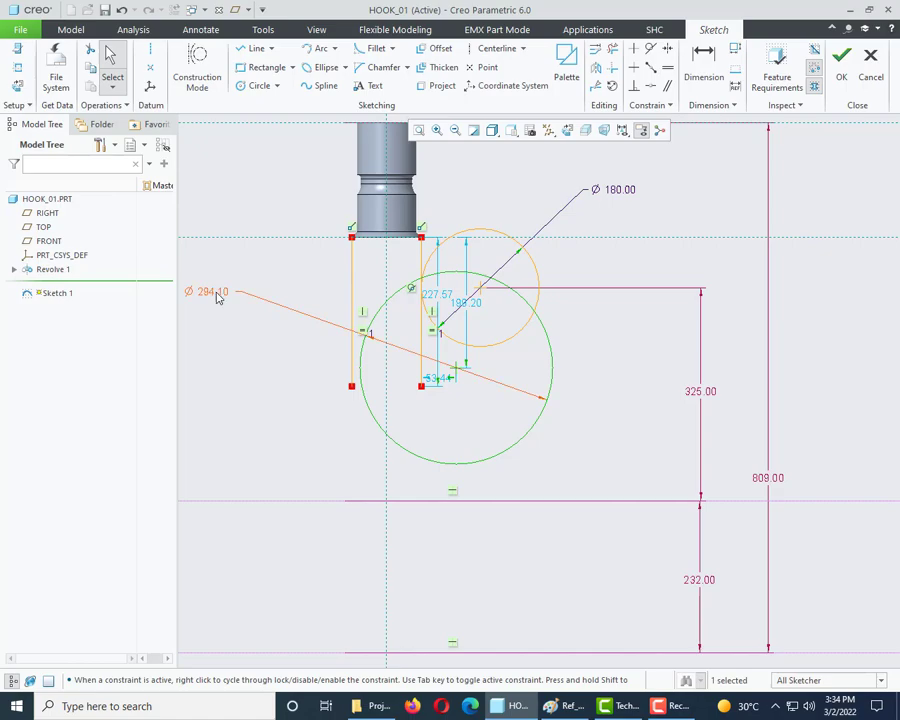
{"action": "double_click", "coordinate": [212, 292]}
{"action": "key", "text": "alt+Tab"}
{"action": "key", "text": "alt+Tab"}
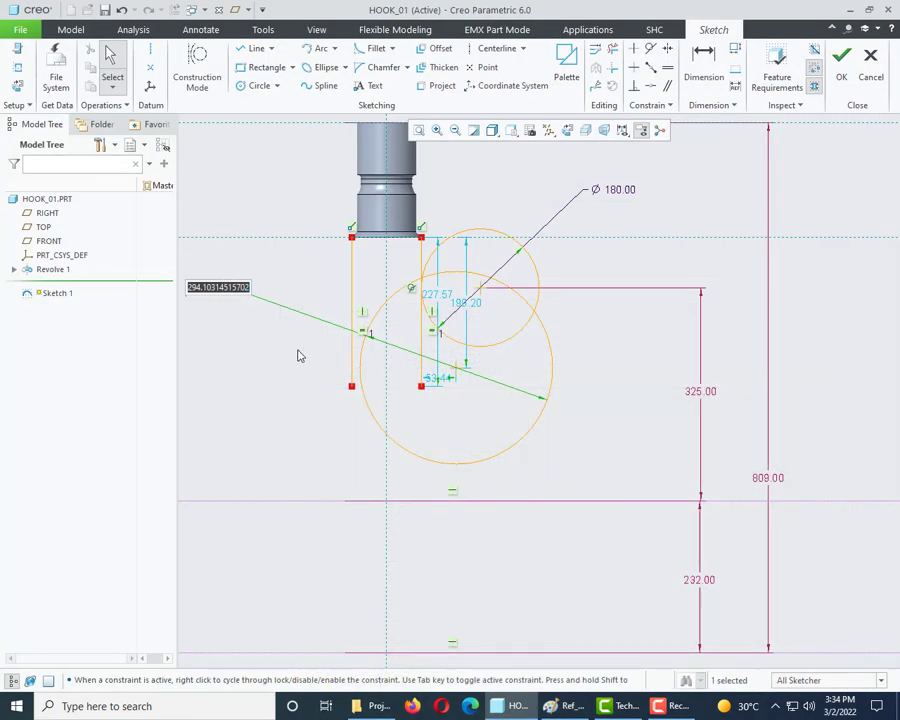
{"action": "type", "text": "240*2"}
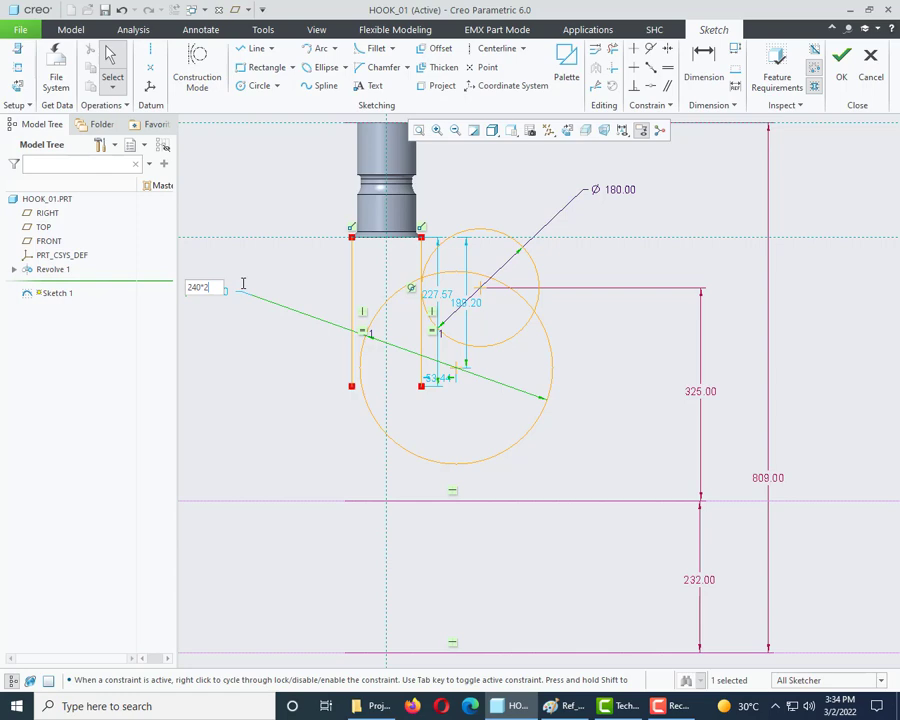
{"action": "key", "text": "Return"}
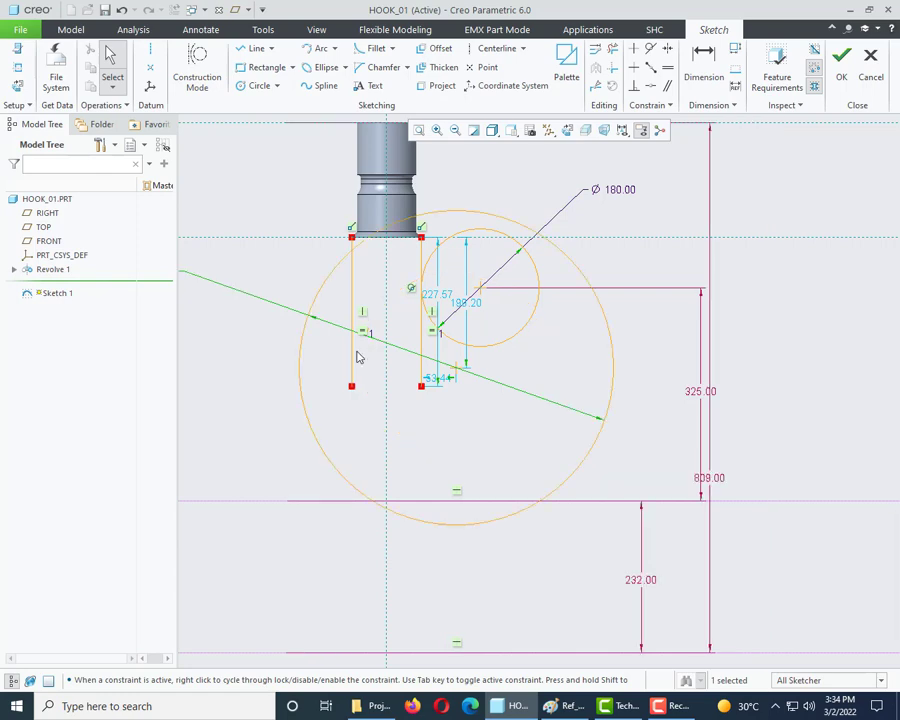
Make the 480 mm circle tangent to the left vertical line below the shank.
{"action": "left_click", "coordinate": [650, 48]}
{"action": "left_click", "coordinate": [301, 372]}
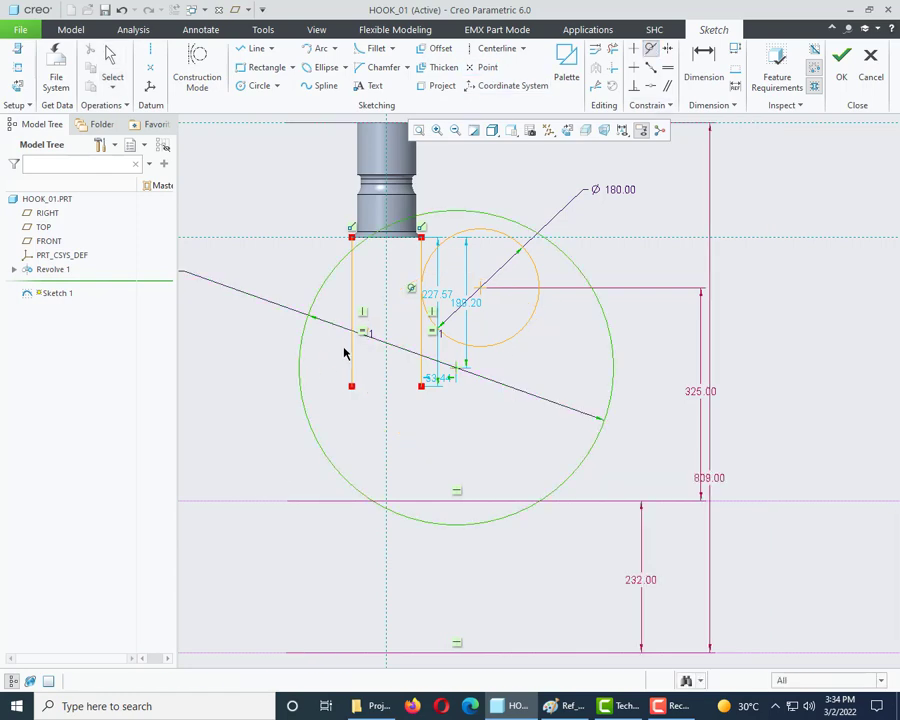
{"action": "left_click", "coordinate": [352, 352]}
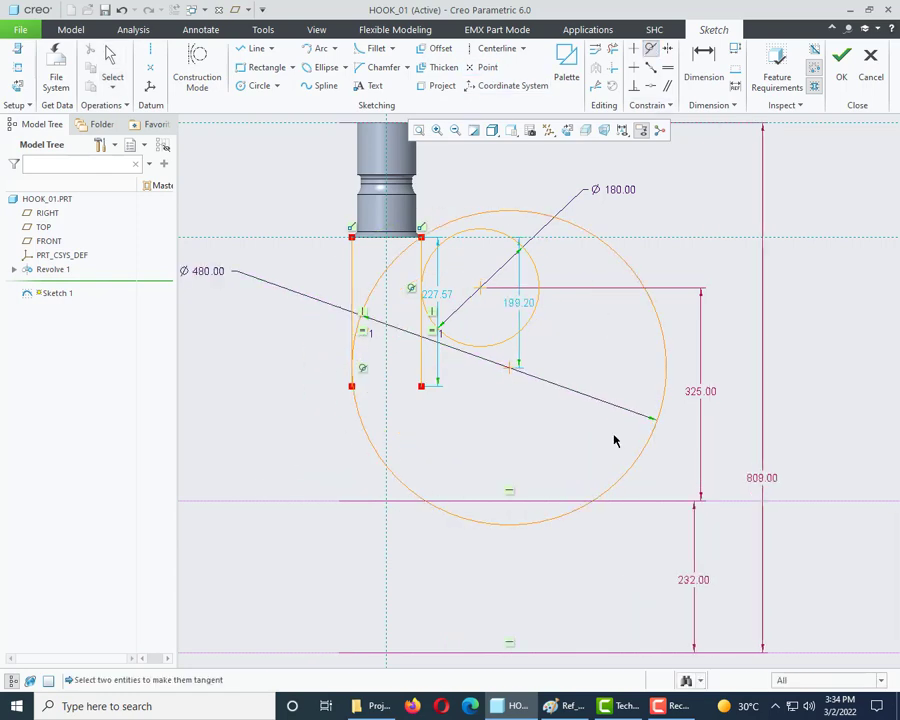
Dimension the vertical distance from the 480 mm circle's centre to the upper horizontal construction line and set it to 290 mm.
{"action": "left_click", "coordinate": [705, 64]}
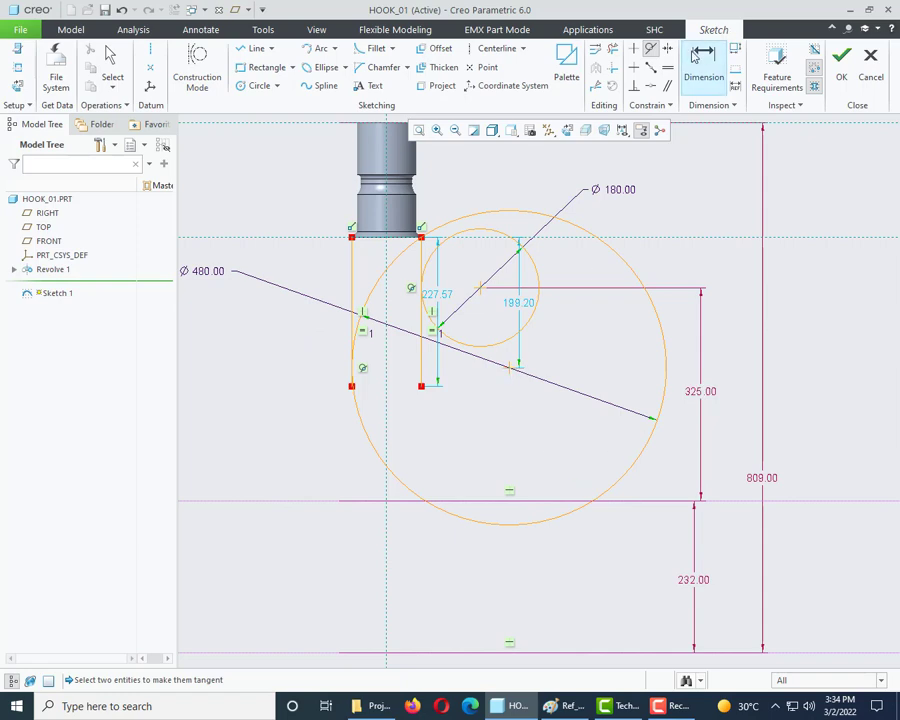
{"action": "left_click", "coordinate": [629, 503]}
{"action": "left_click", "coordinate": [643, 393]}
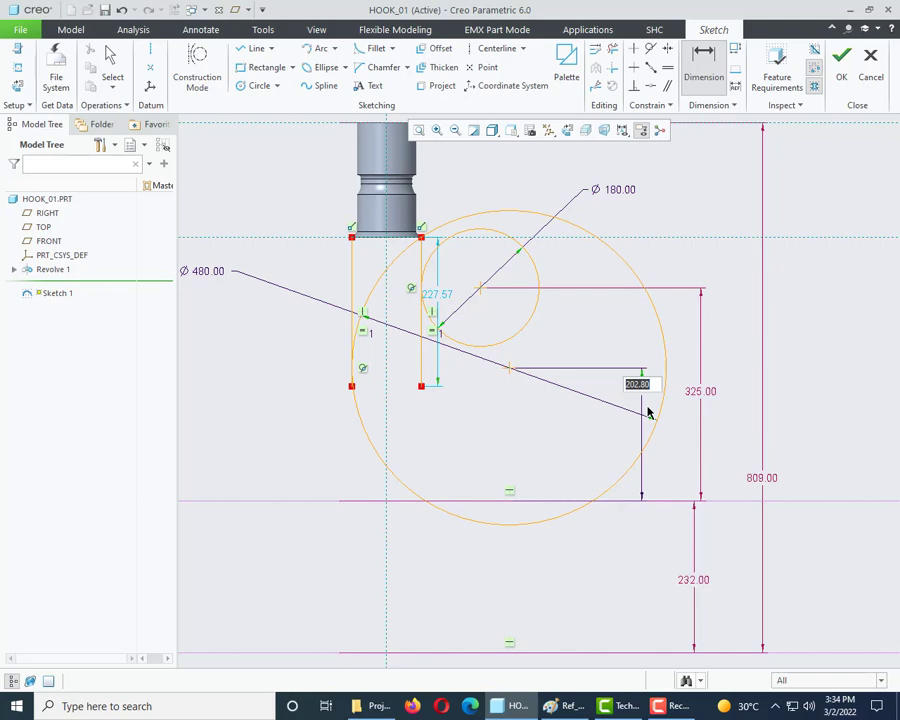
{"action": "left_click", "coordinate": [570, 707]}
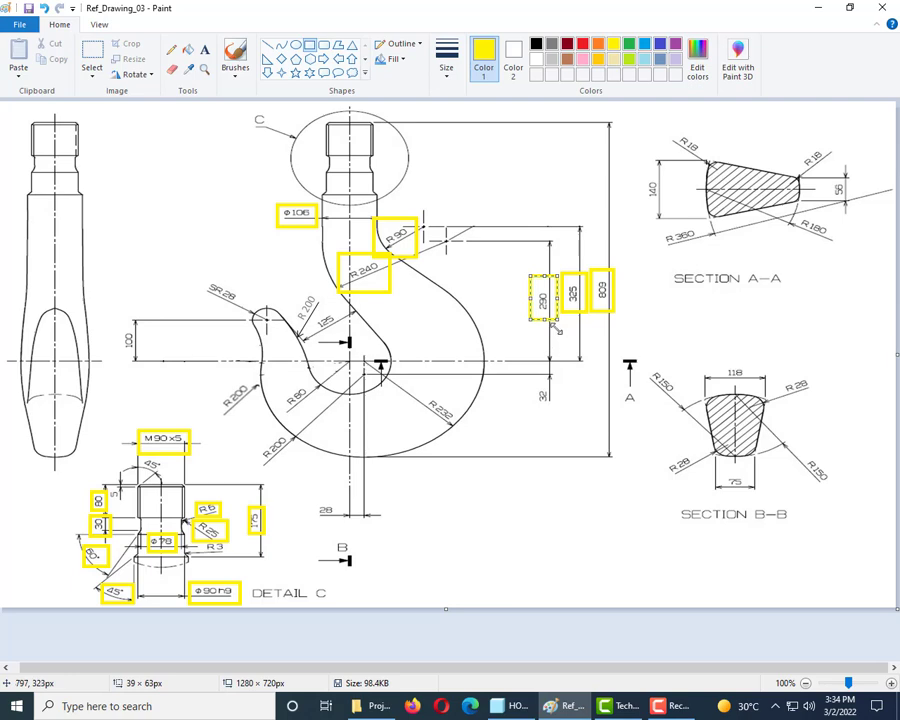
{"action": "left_click", "coordinate": [517, 707]}
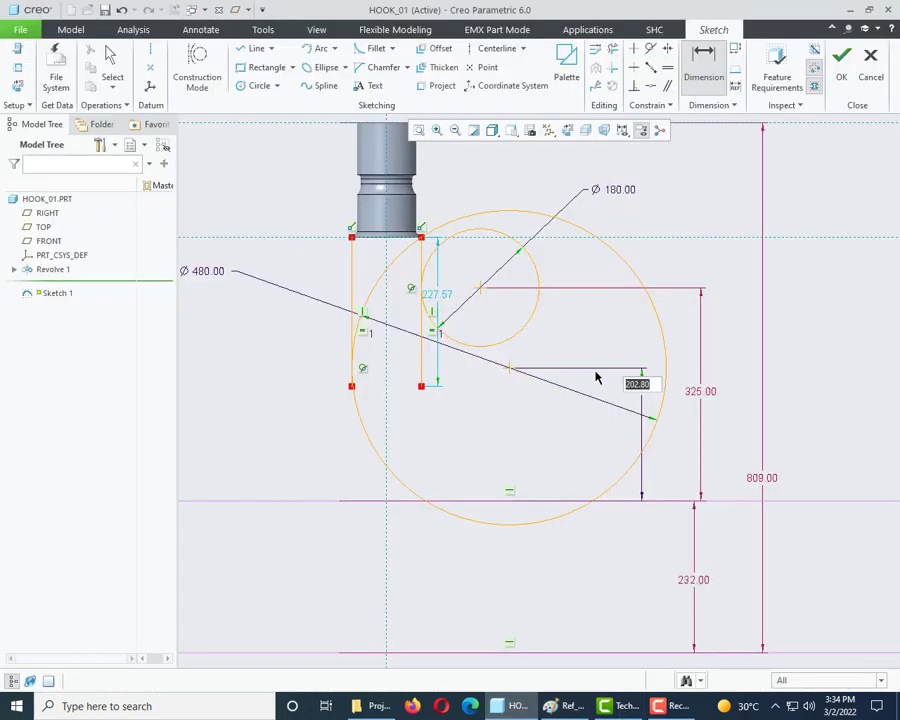
{"action": "type", "text": "290"}
{"action": "key", "text": "Return"}
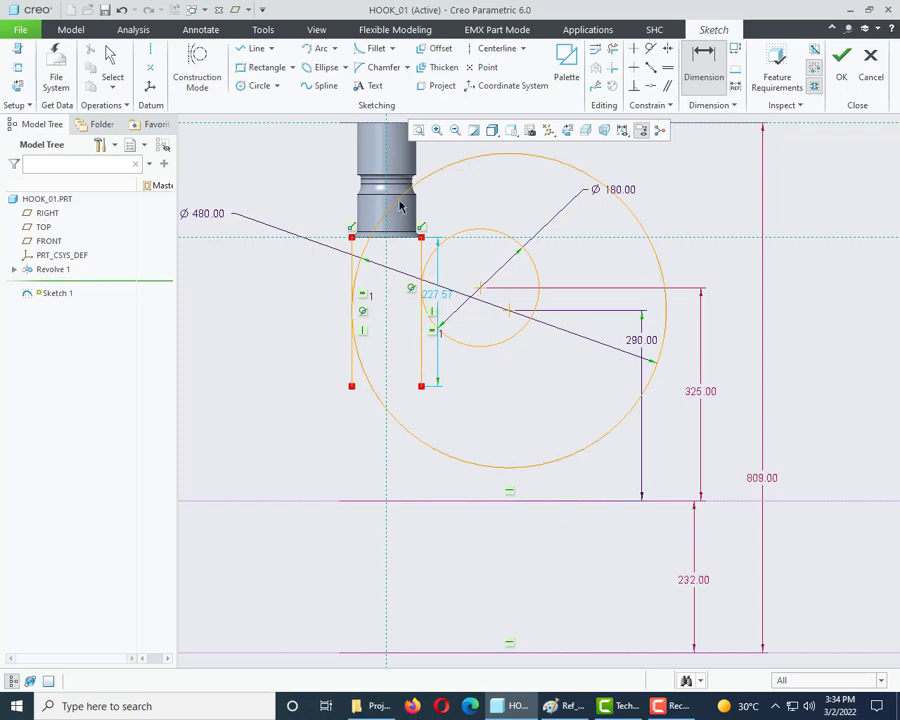
Trim away the portions of both vertical lines that extend below their tangent points with the circles.
{"action": "left_click", "coordinate": [612, 48]}
{"action": "scroll", "coordinate": [363, 351], "scroll_direction": "down", "scroll_amount": 1}
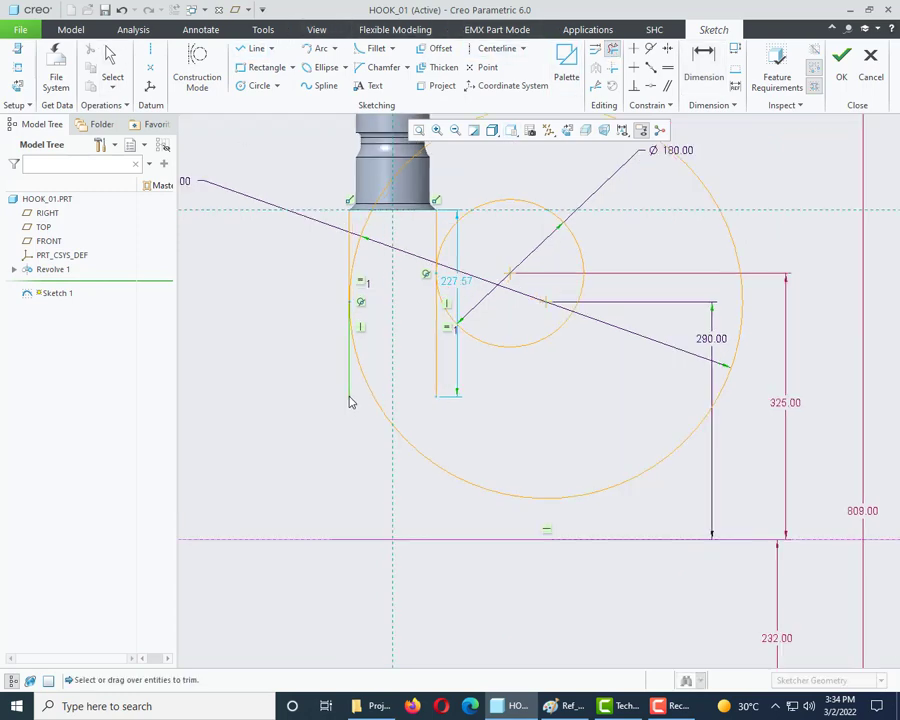
{"action": "left_click", "coordinate": [437, 373]}
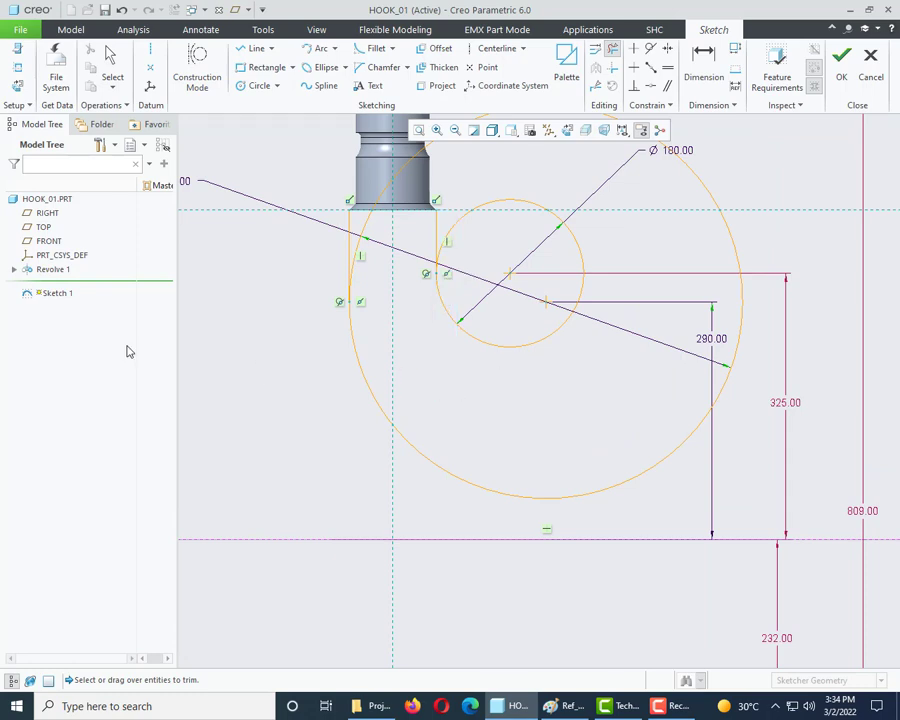
Move the 290 mm vertical dimension outward past the 325 mm dimension and lock its value.
{"action": "scroll", "coordinate": [320, 396], "scroll_direction": "up", "scroll_amount": 2}
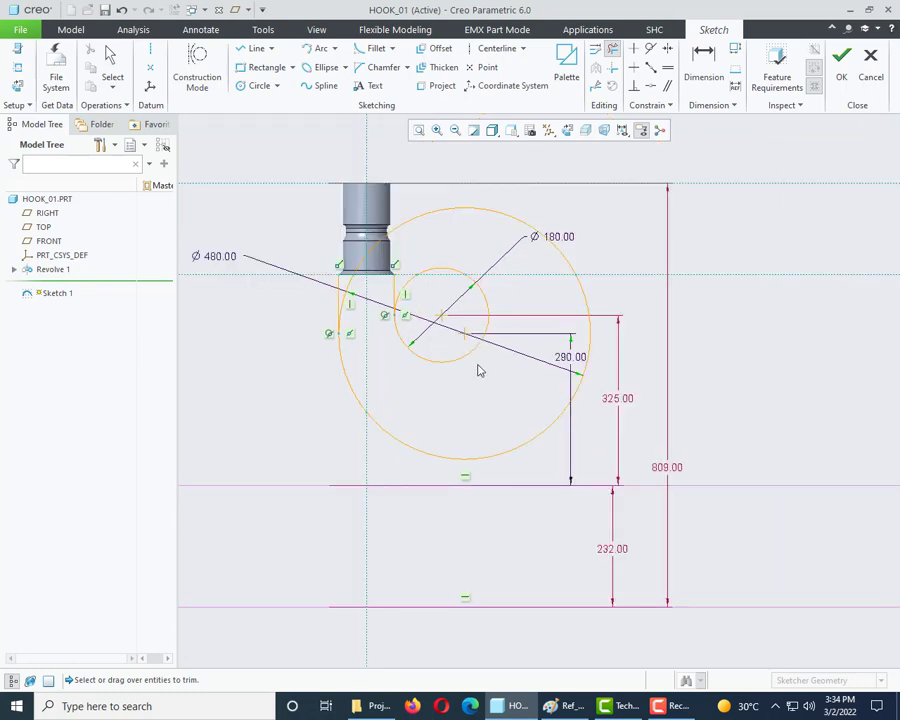
{"action": "middle_click", "coordinate": [422, 281]}
{"action": "scroll", "coordinate": [400, 290], "scroll_direction": "up", "scroll_amount": 4}
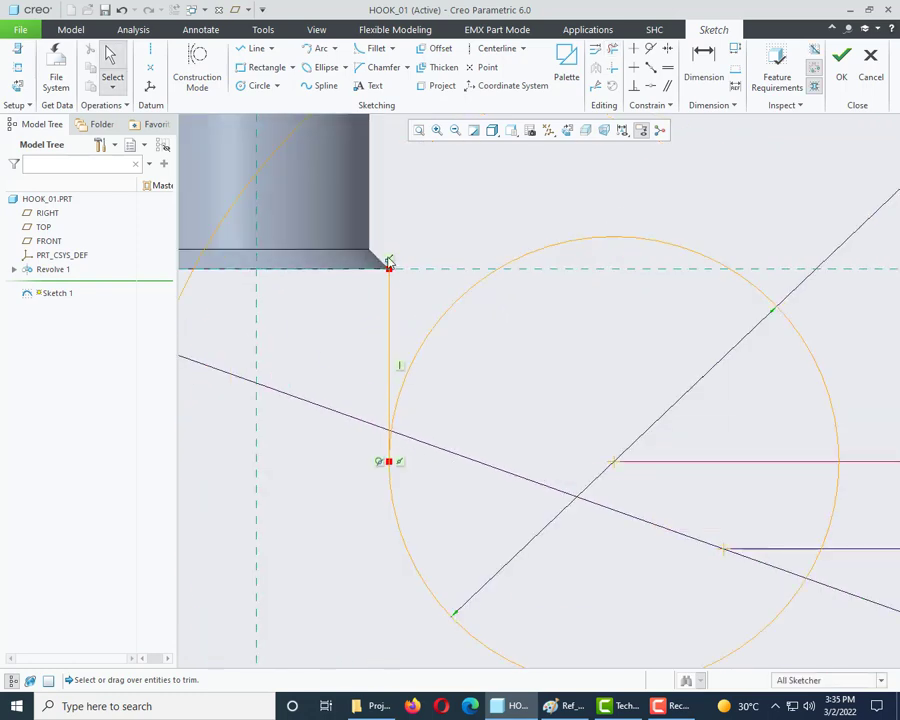
{"action": "scroll", "coordinate": [395, 280], "scroll_direction": "down", "scroll_amount": 4}
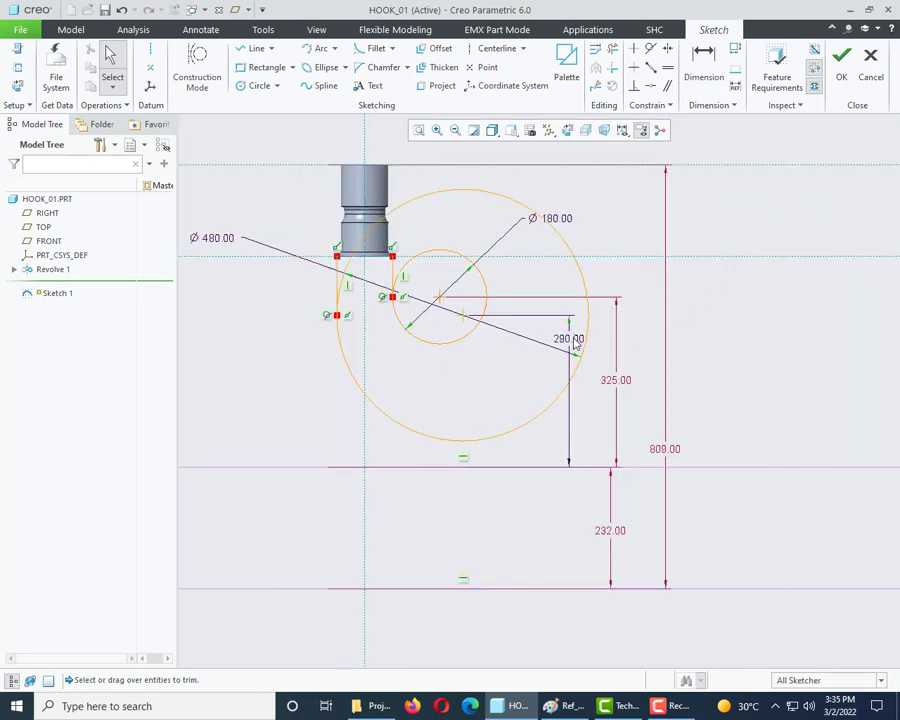
{"action": "left_click_drag", "start_coordinate": [576, 345], "coordinate": [635, 342]}
{"action": "right_click", "coordinate": [634, 345]}
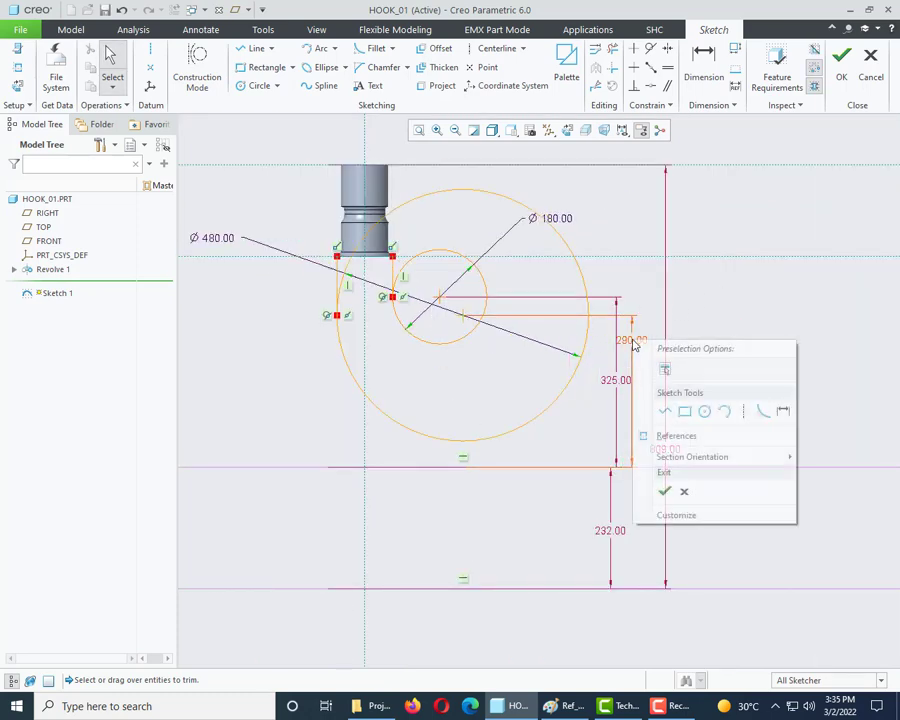
{"action": "left_click", "coordinate": [645, 344]}
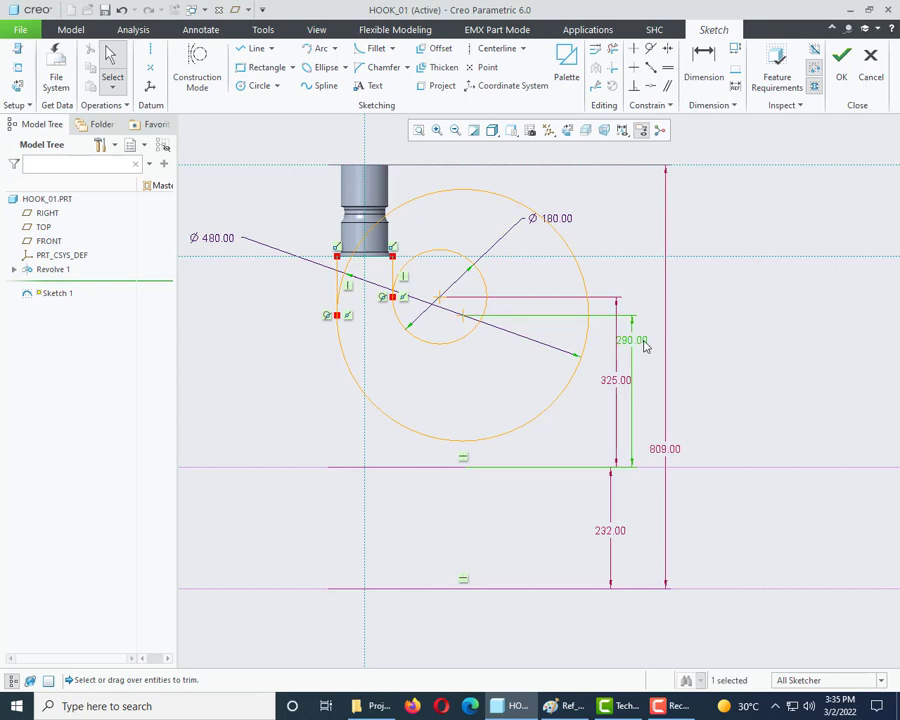
{"action": "right_click", "coordinate": [650, 335]}
{"action": "left_click", "coordinate": [656, 298]}
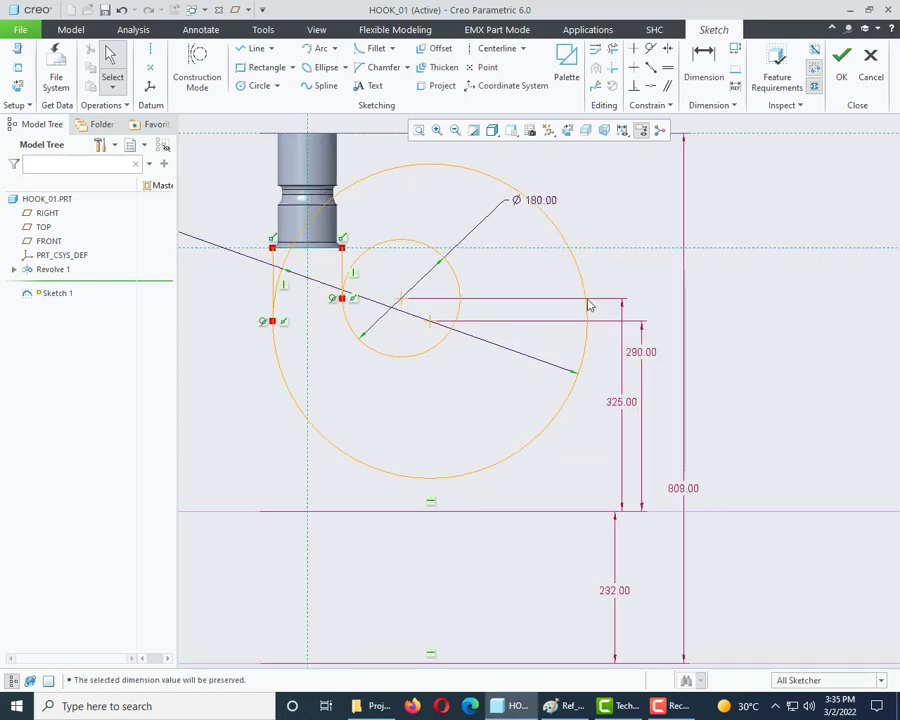
Switch to the reference drawing in Paint and mark the R232 and 28 dimensions with yellow rectangles.
{"action": "left_click", "coordinate": [551, 706]}
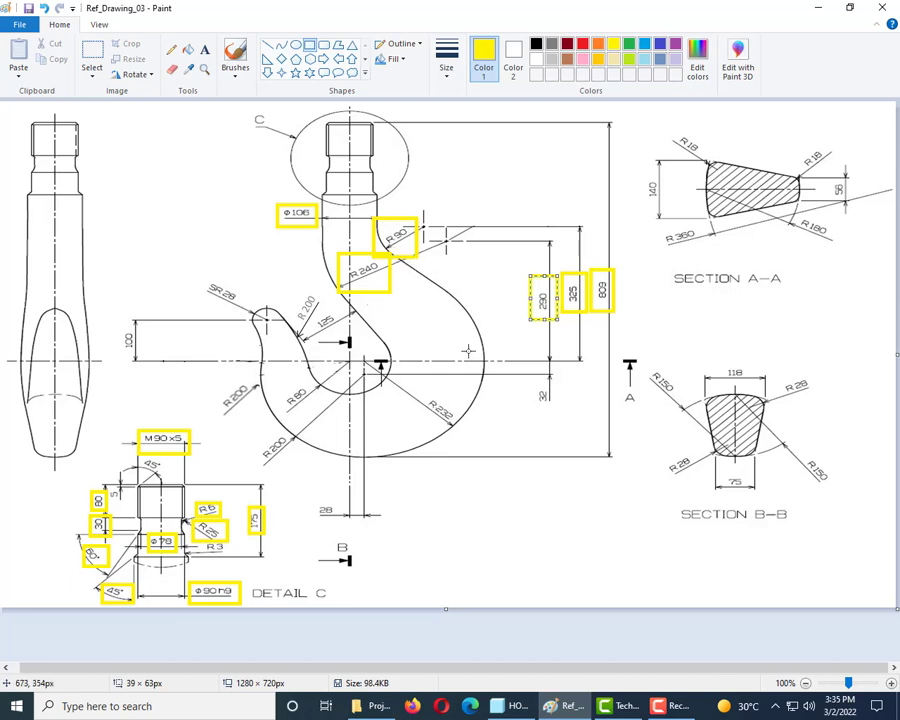
{"action": "left_click_drag", "start_coordinate": [418, 391], "coordinate": [466, 428]}
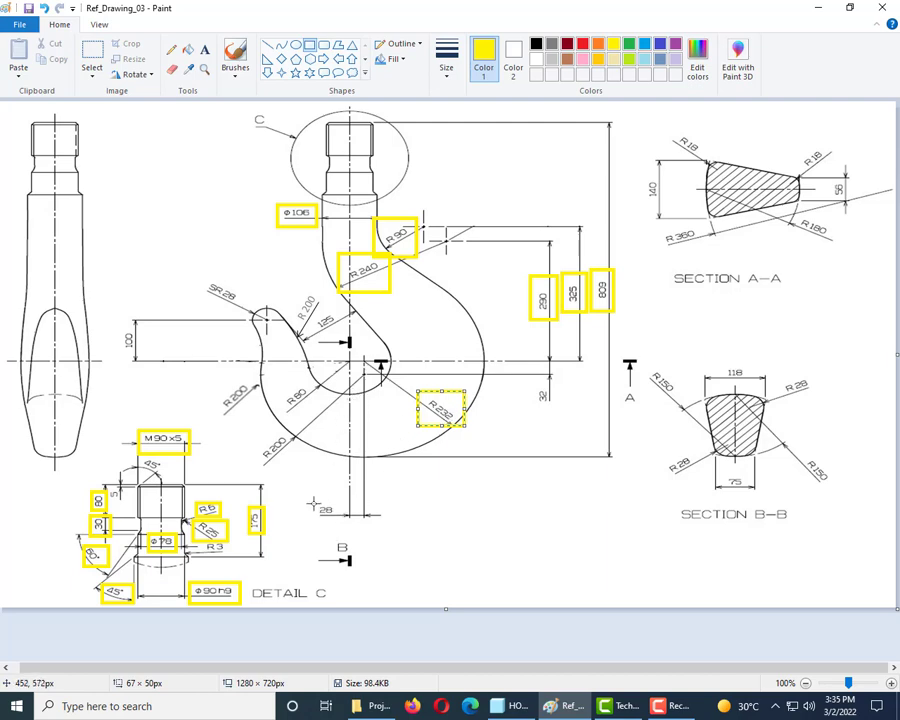
{"action": "left_click_drag", "start_coordinate": [313, 503], "coordinate": [353, 523]}
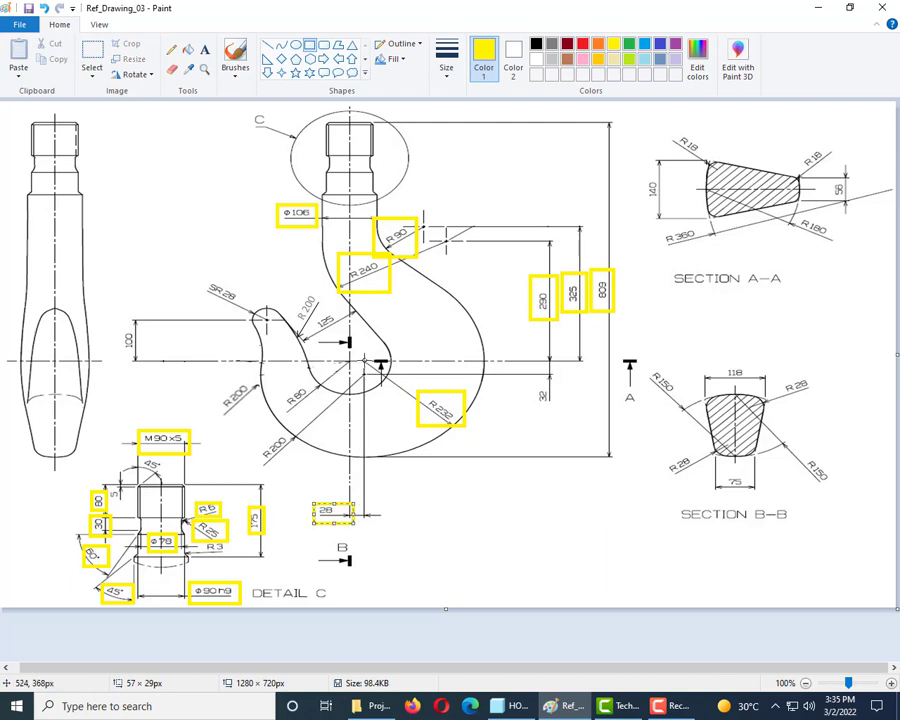
{"action": "left_click_drag", "start_coordinate": [383, 362], "coordinate": [212, 362]}
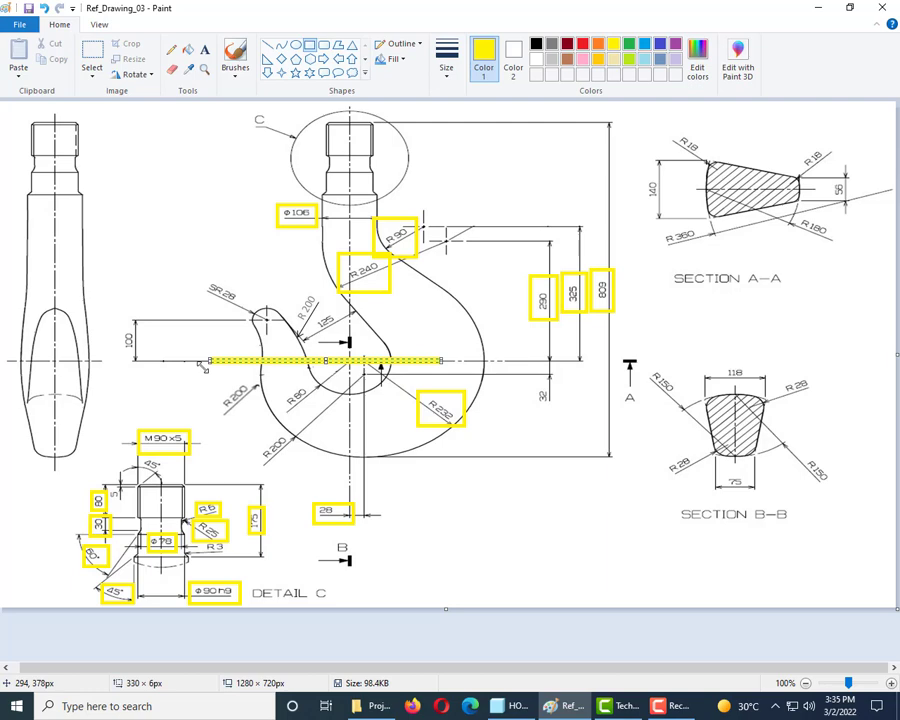
{"action": "key", "text": "ctrl+z"}
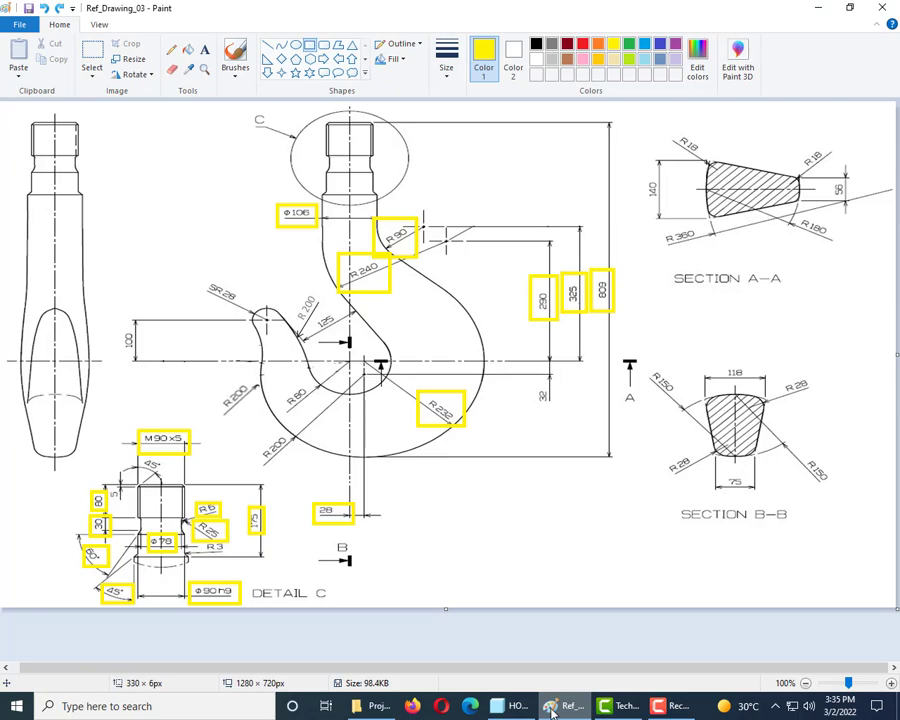
Switch to Creo Parametric and draw a circle about 276 mm in diameter, centred on the upper horizontal construction line just beside the vertical reference.
{"action": "left_click", "coordinate": [497, 707]}
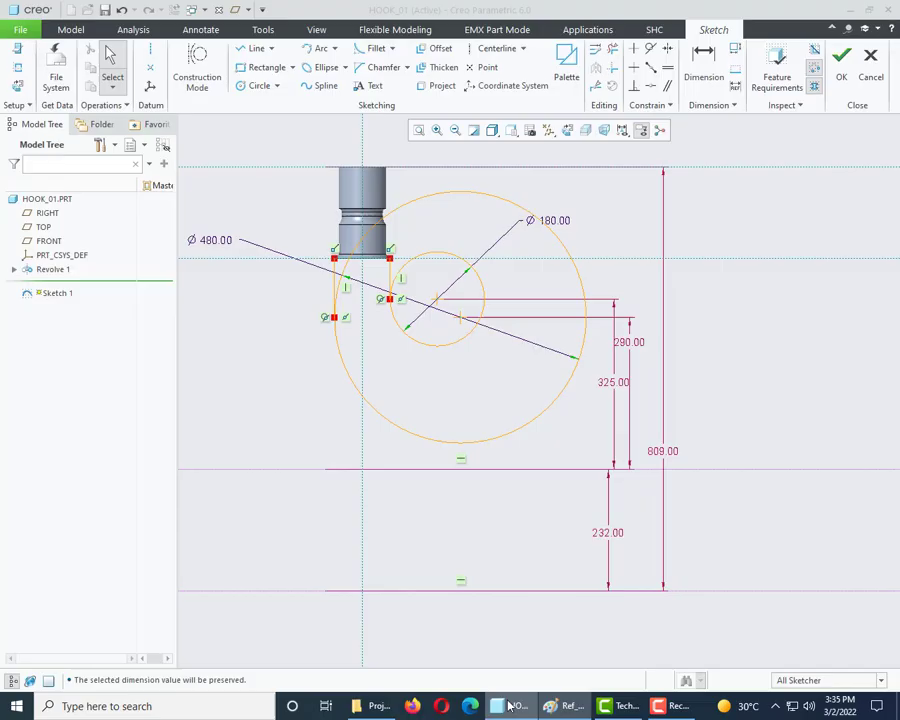
{"action": "left_click", "coordinate": [259, 85]}
{"action": "left_click", "coordinate": [395, 472]}
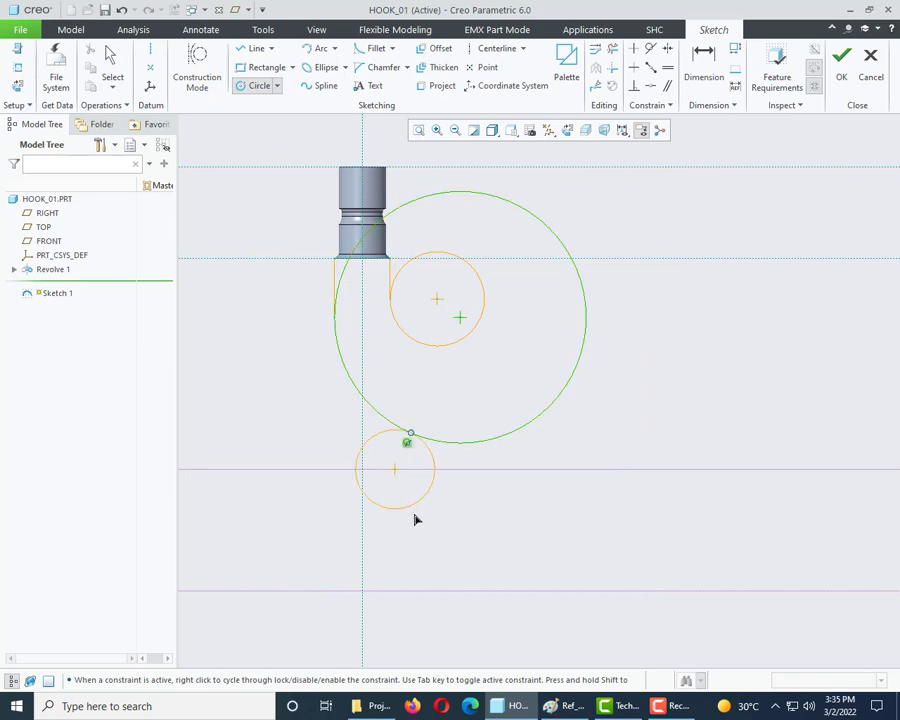
{"action": "left_click", "coordinate": [424, 540]}
{"action": "middle_click", "coordinate": [538, 528]}
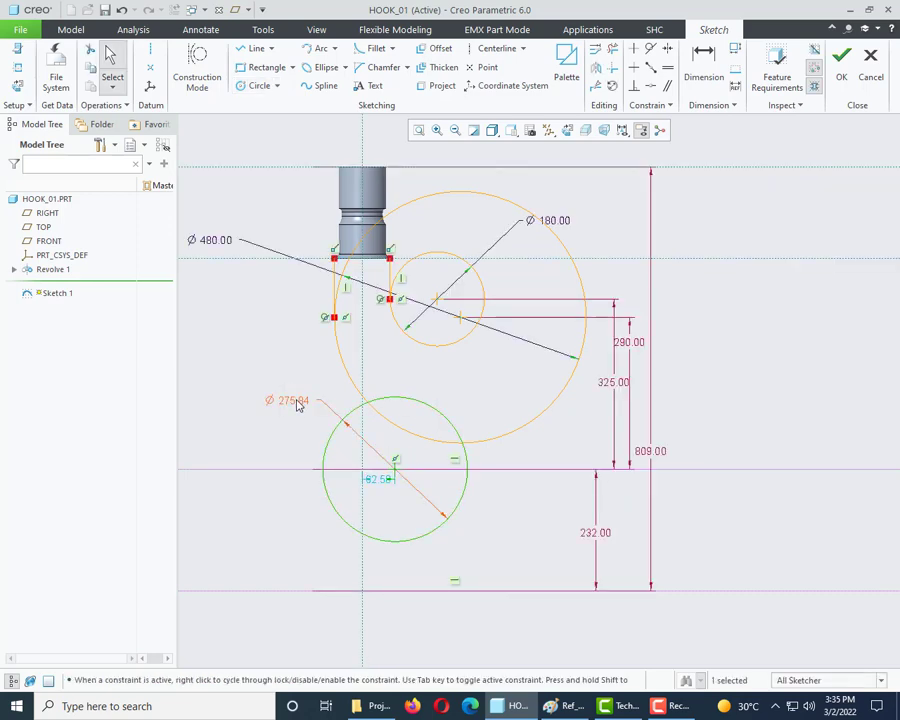
Check the radius in the Paint reference drawing and set the new circle's diameter to 232*2 (464 mm) in Creo Parametric.
{"action": "double_click", "coordinate": [294, 400]}
{"action": "left_click", "coordinate": [572, 706]}
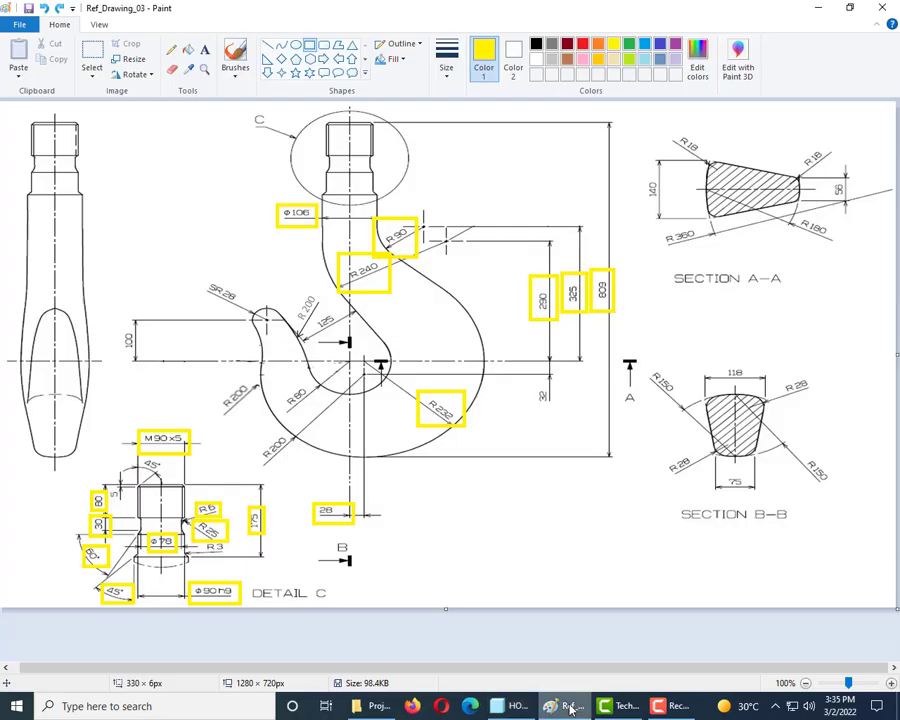
{"action": "left_click", "coordinate": [517, 706]}
{"action": "type", "text": "232*2"}
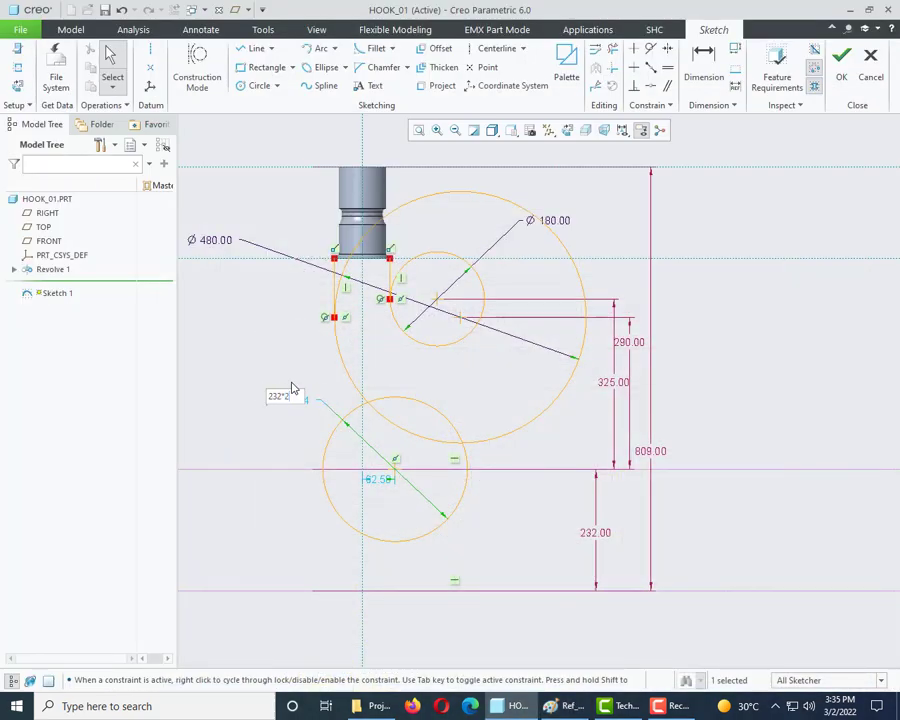
{"action": "key", "text": "Return"}
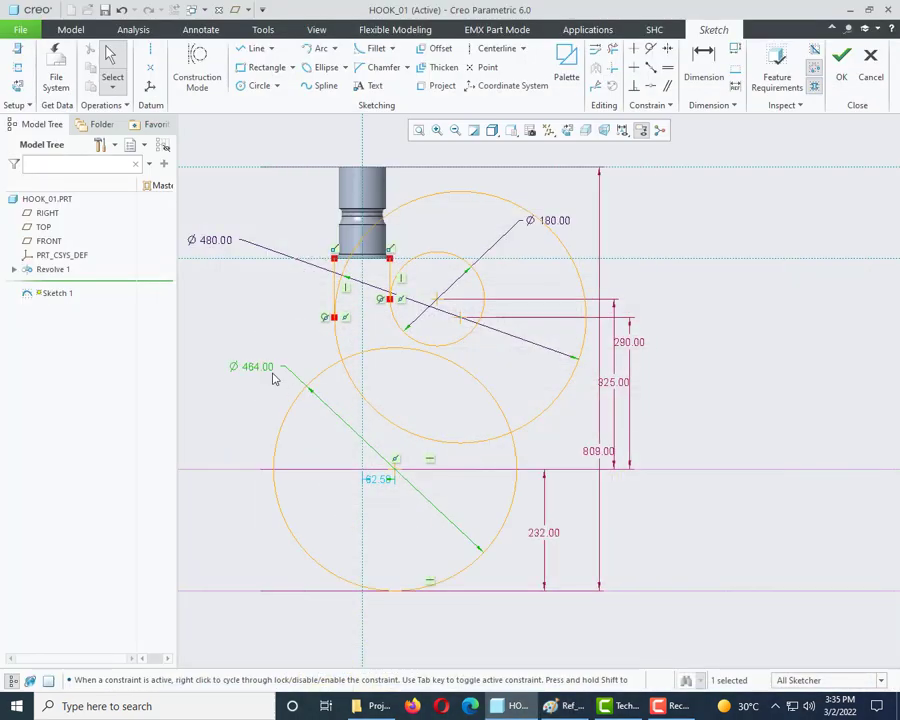
Set the 464 mm circle centre's horizontal offset from the vertical reference to 28 mm and move that dimension below the sketch.
{"action": "double_click", "coordinate": [381, 480]}
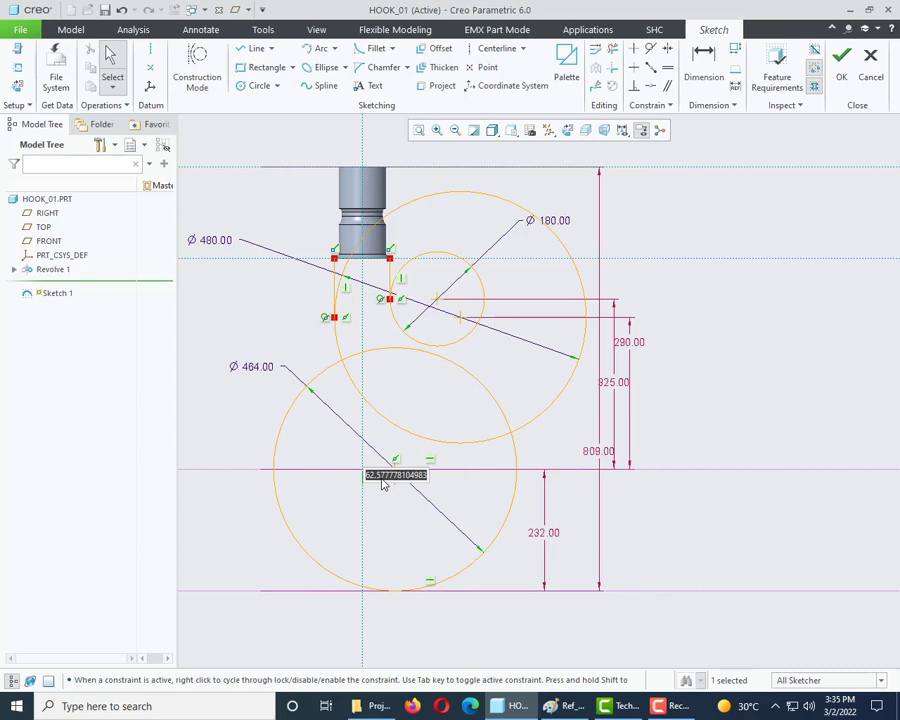
{"action": "type", "text": "28"}
{"action": "key", "text": "Return"}
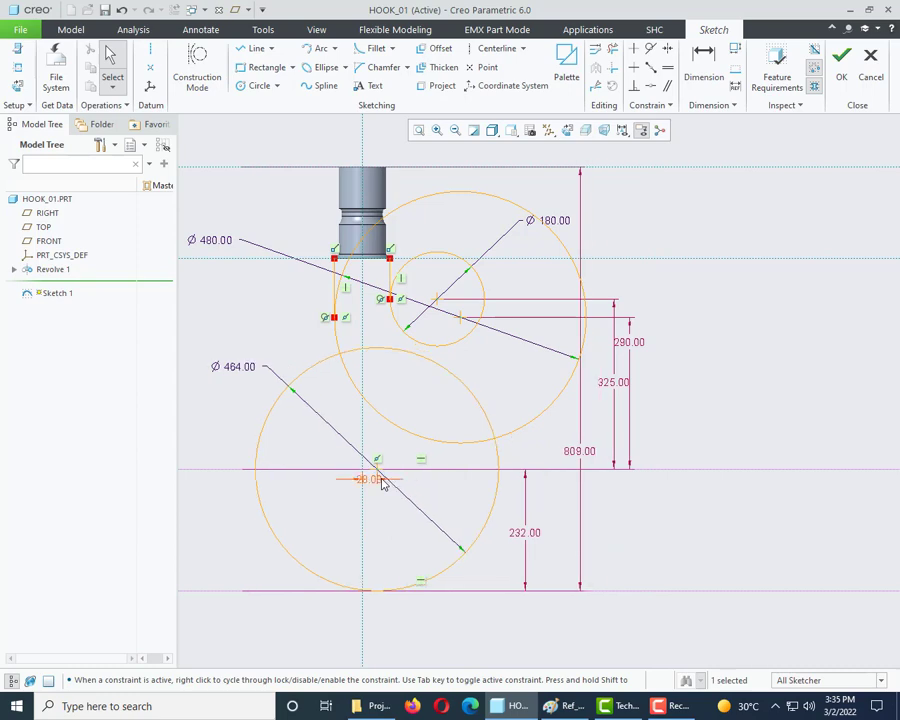
{"action": "left_click_drag", "start_coordinate": [372, 496], "coordinate": [374, 663]}
{"action": "scroll", "coordinate": [322, 333], "scroll_direction": "down", "scroll_amount": 2}
{"action": "scroll", "coordinate": [333, 330], "scroll_direction": "up", "scroll_amount": 3}
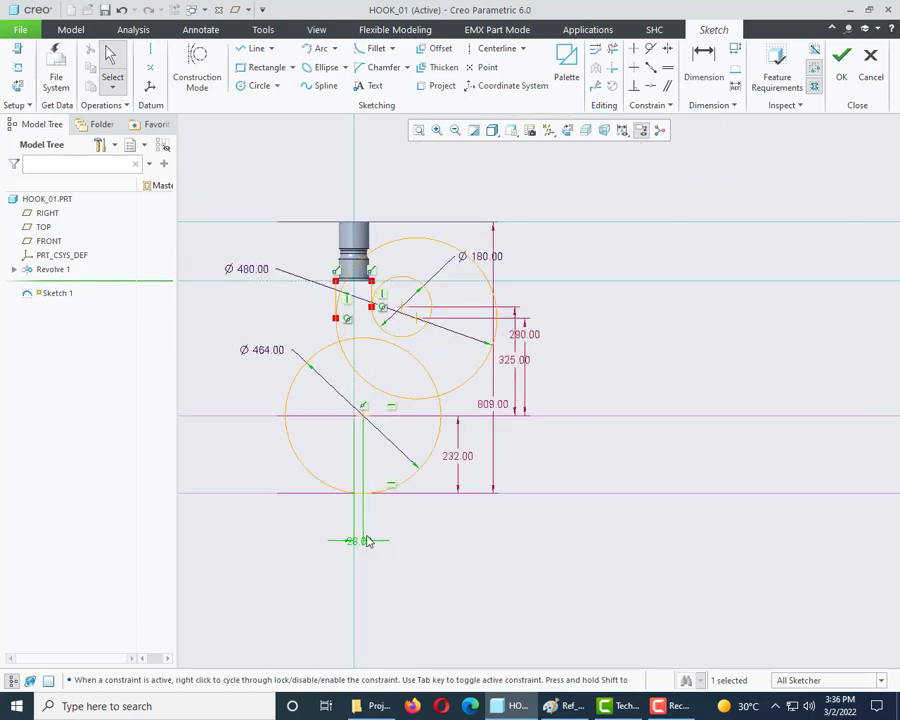
Switch to the reference drawing in Paint and mark the lower R200 dimension with a yellow rectangle.
{"action": "key", "text": "alt+Tab"}
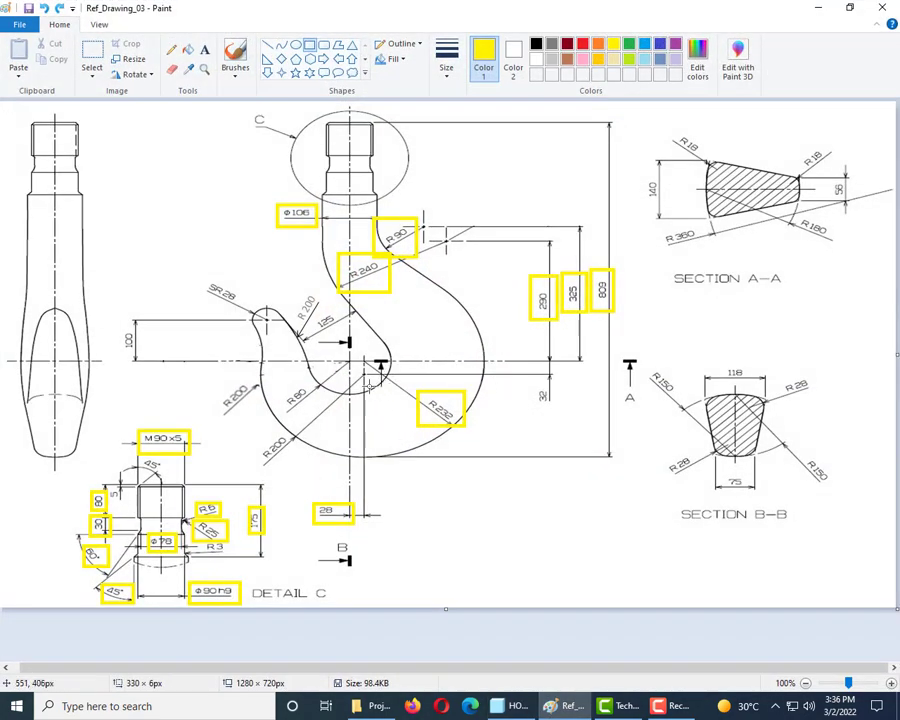
{"action": "left_click_drag", "start_coordinate": [255, 431], "coordinate": [315, 465]}
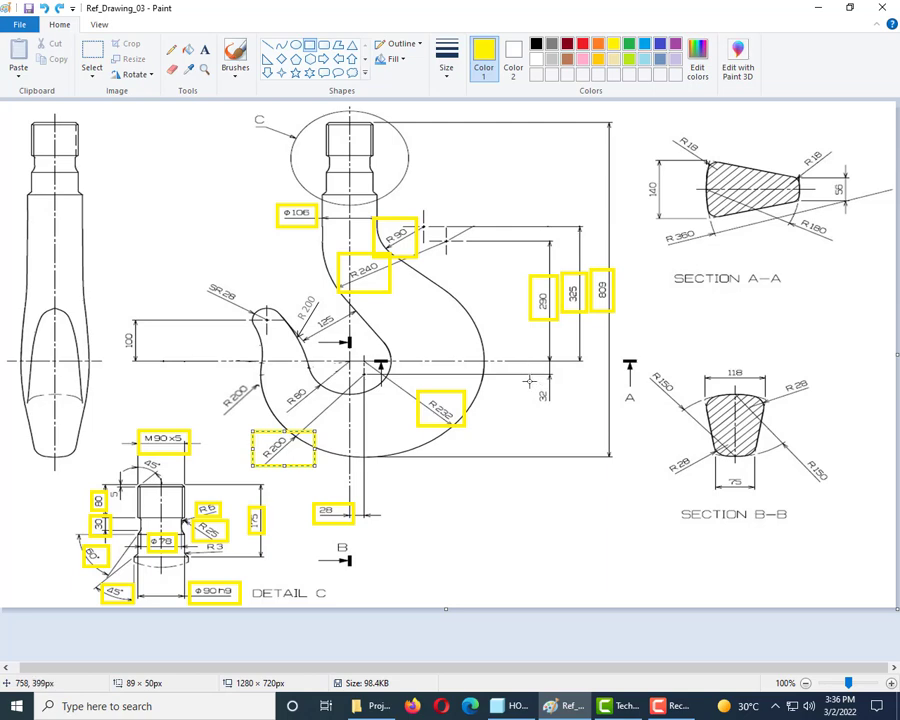
Outline the 32 dimension on the reference drawing with a yellow rectangle and switch to the hook sketch in Creo Parametric.
{"action": "left_click_drag", "start_coordinate": [529, 380], "coordinate": [566, 414]}
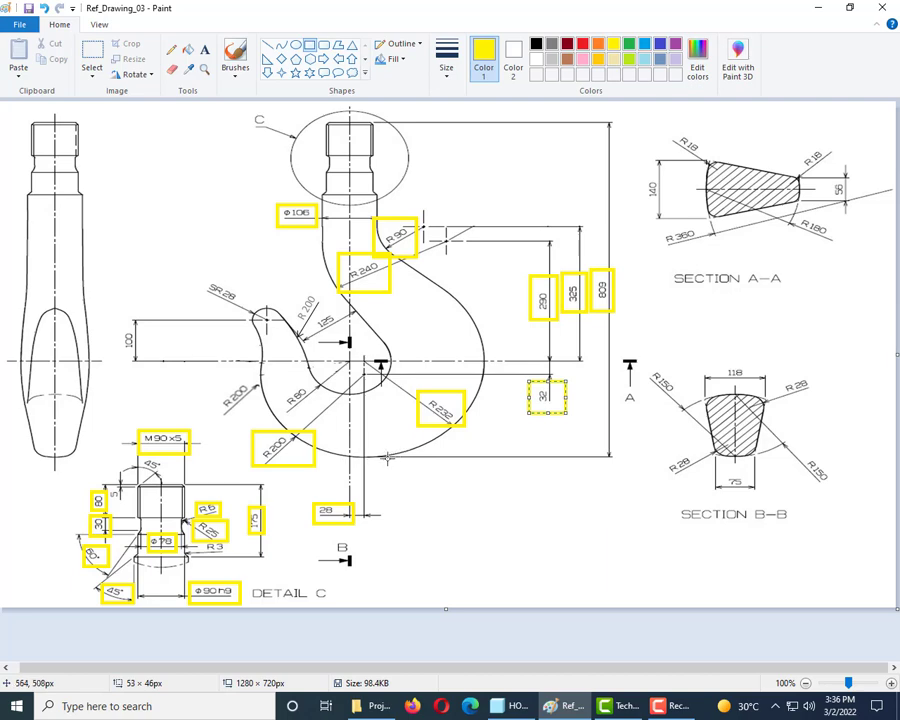
{"action": "left_click_drag", "start_coordinate": [391, 457], "coordinate": [184, 459]}
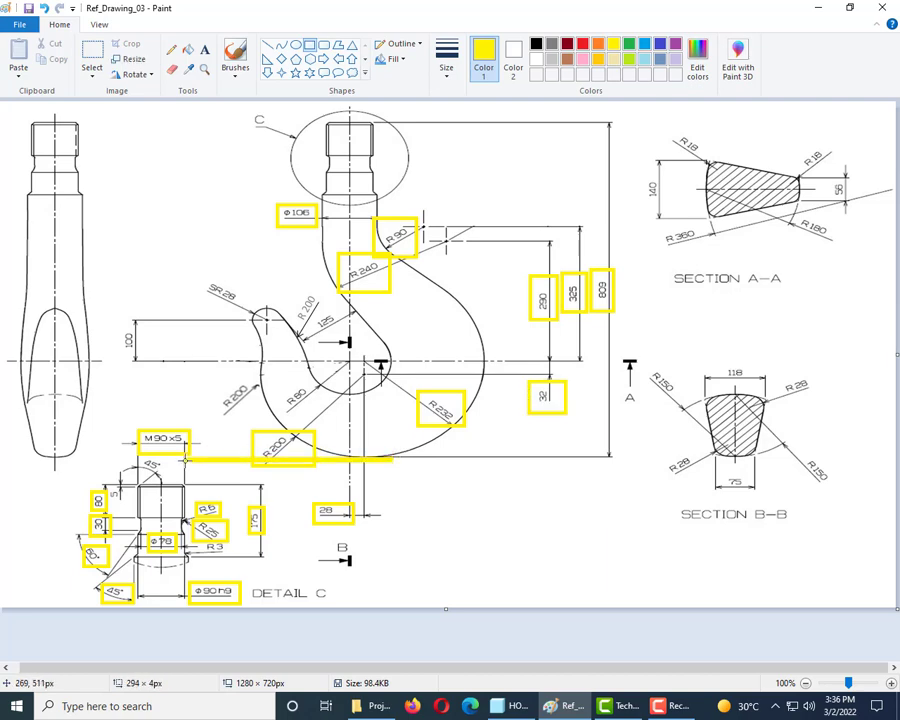
{"action": "key", "text": "ctrl+z"}
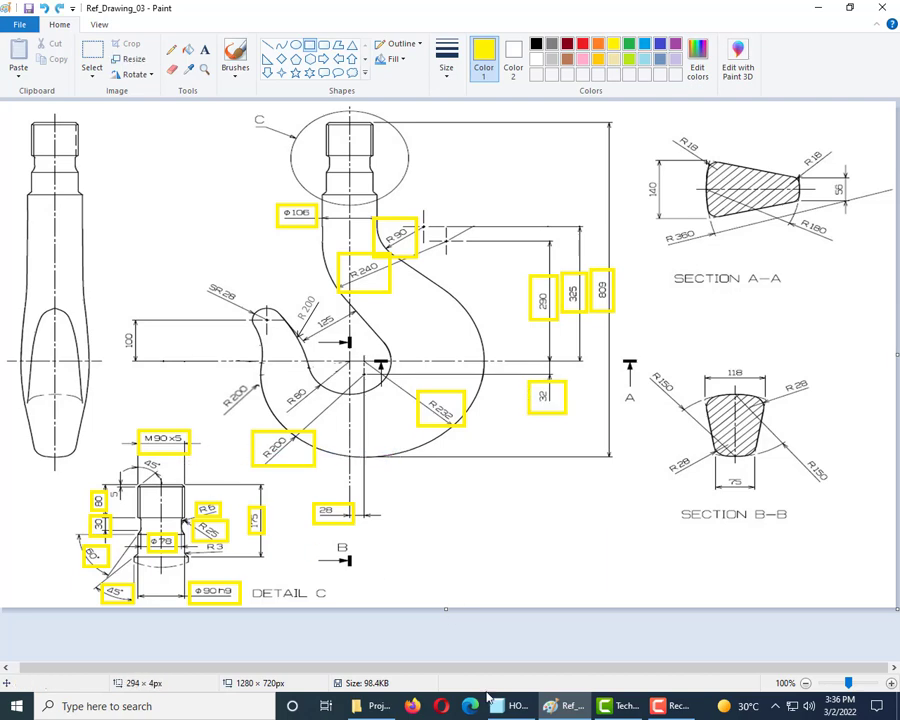
{"action": "left_click", "coordinate": [510, 706]}
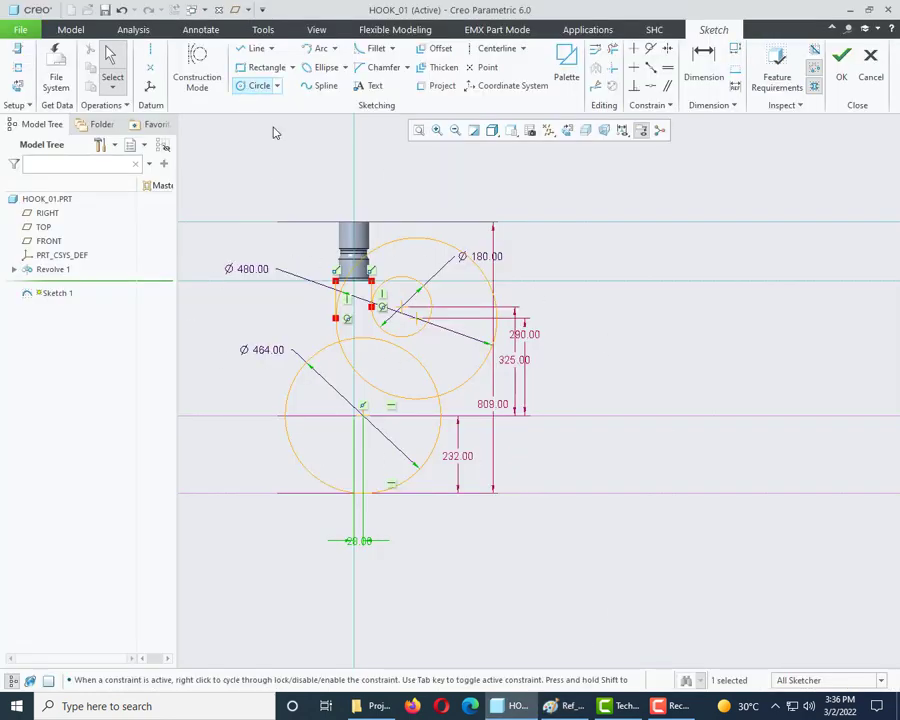
{"action": "scroll", "coordinate": [384, 440], "scroll_direction": "up", "scroll_amount": 2}
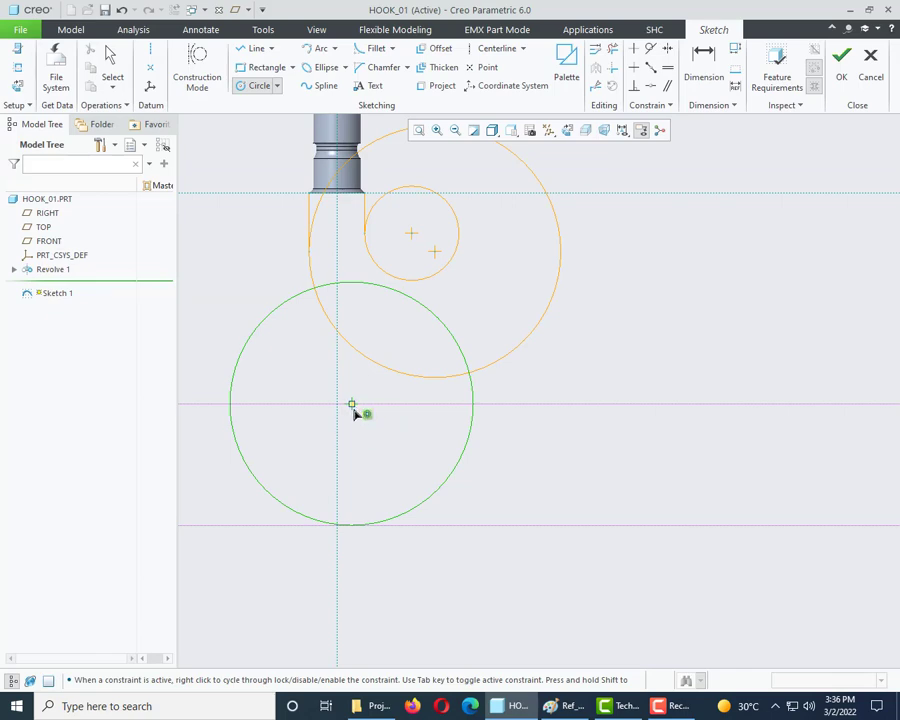
{"action": "left_click", "coordinate": [352, 423]}
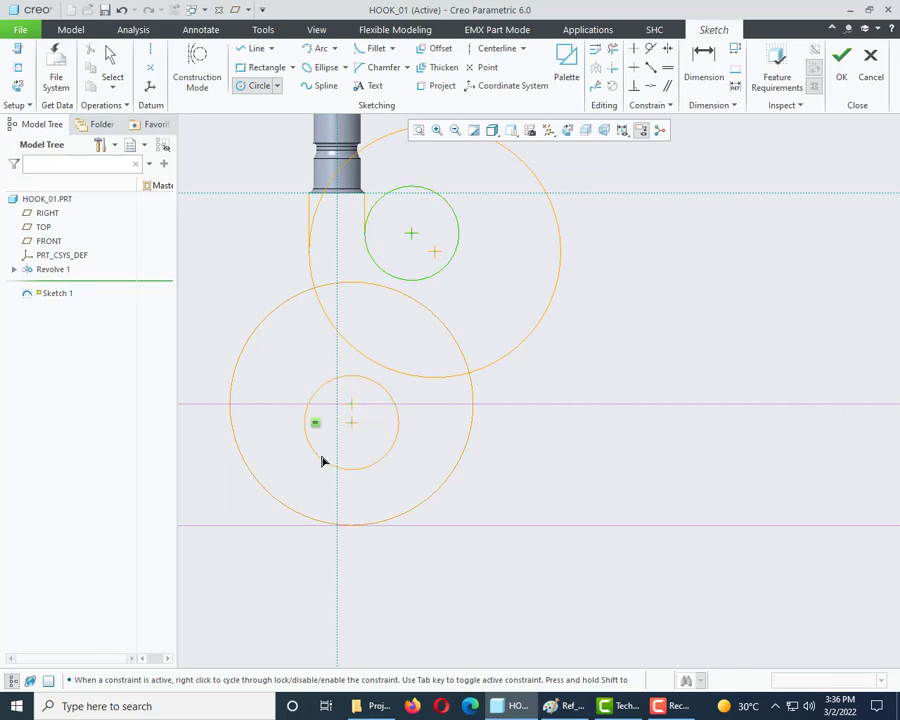
{"action": "middle_click", "coordinate": [321, 458]}
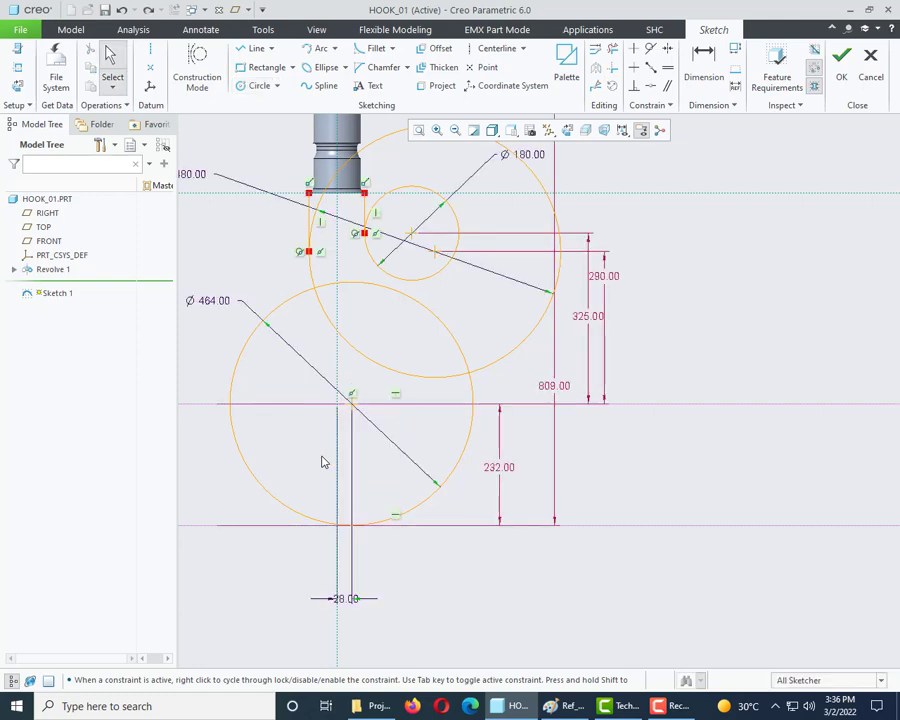
{"action": "left_click", "coordinate": [258, 86]}
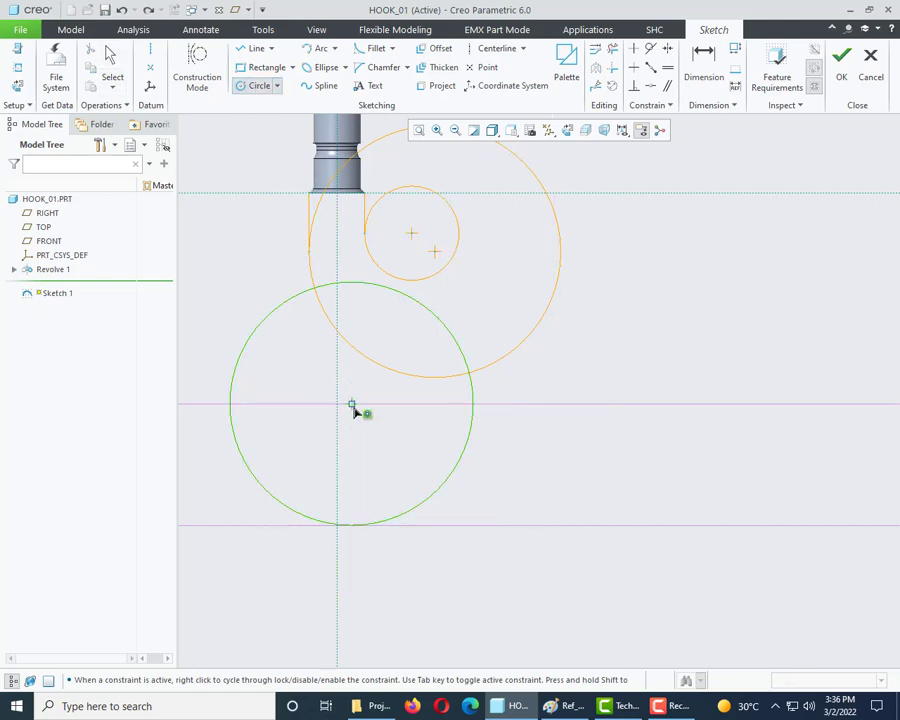
{"action": "middle_click", "coordinate": [366, 438]}
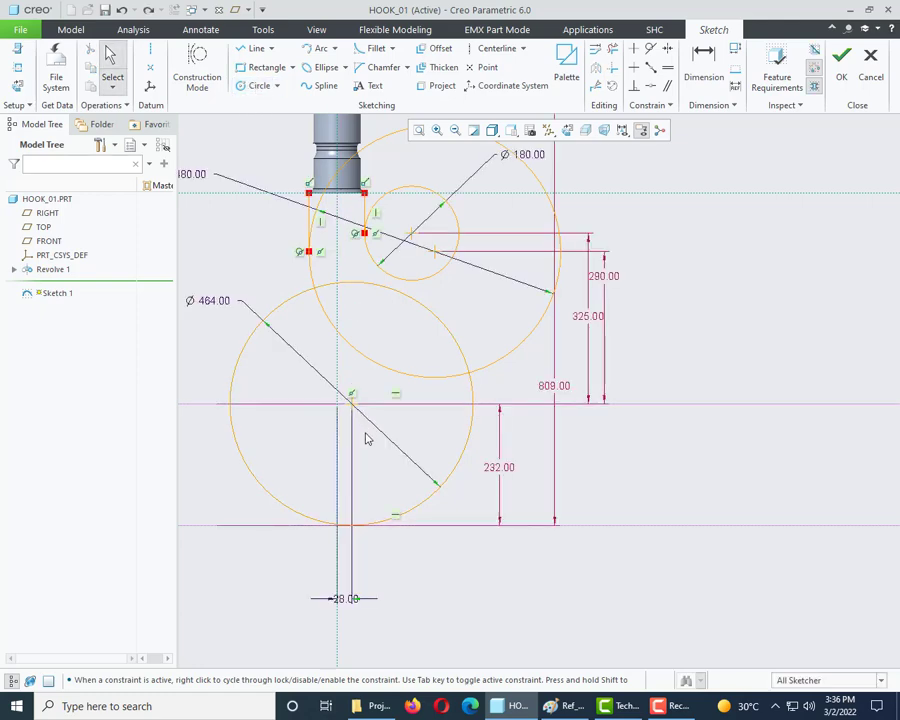
{"action": "left_click", "coordinate": [258, 86]}
{"action": "left_click", "coordinate": [351, 403]}
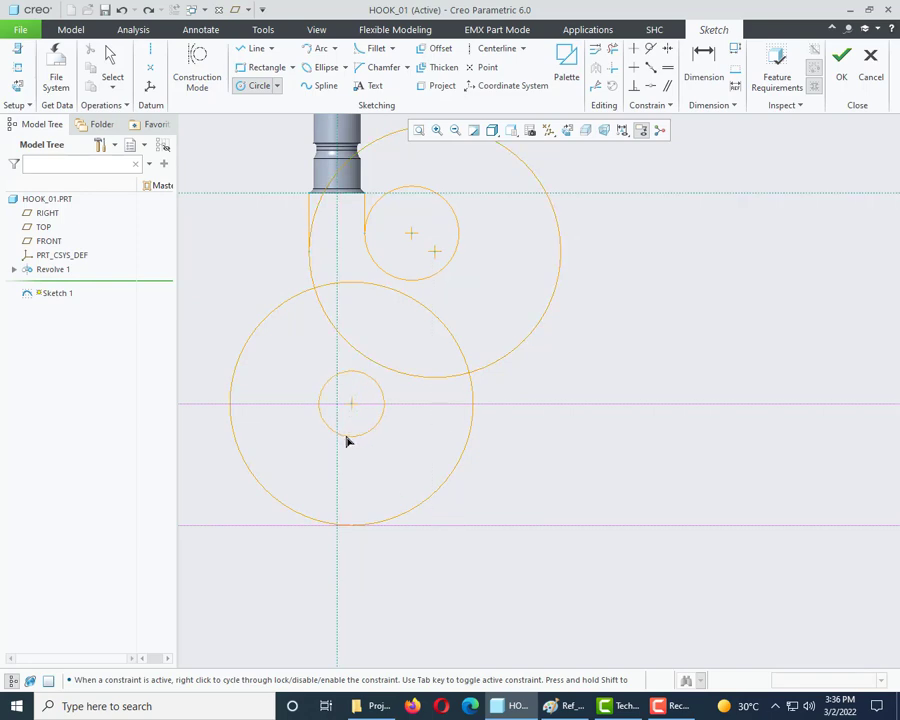
{"action": "left_click", "coordinate": [348, 445]}
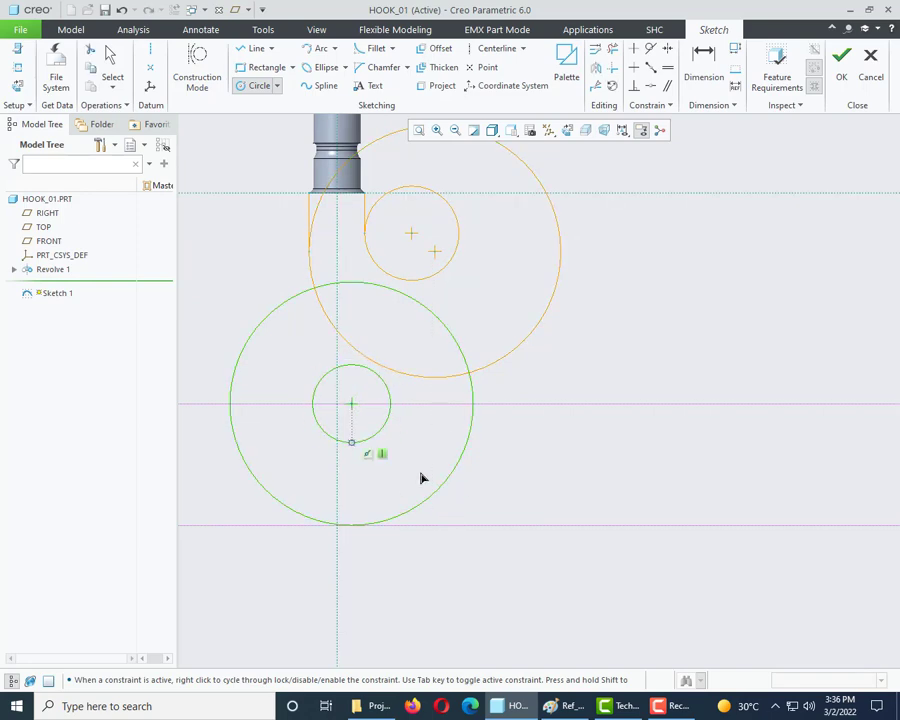
{"action": "middle_click", "coordinate": [422, 474]}
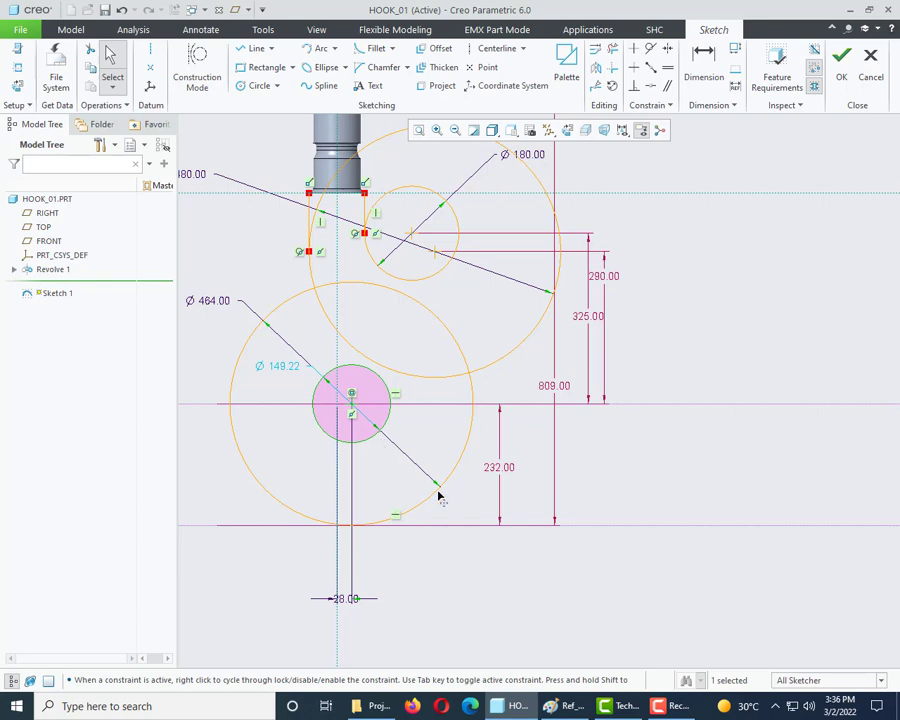
{"action": "key", "text": "Delete"}
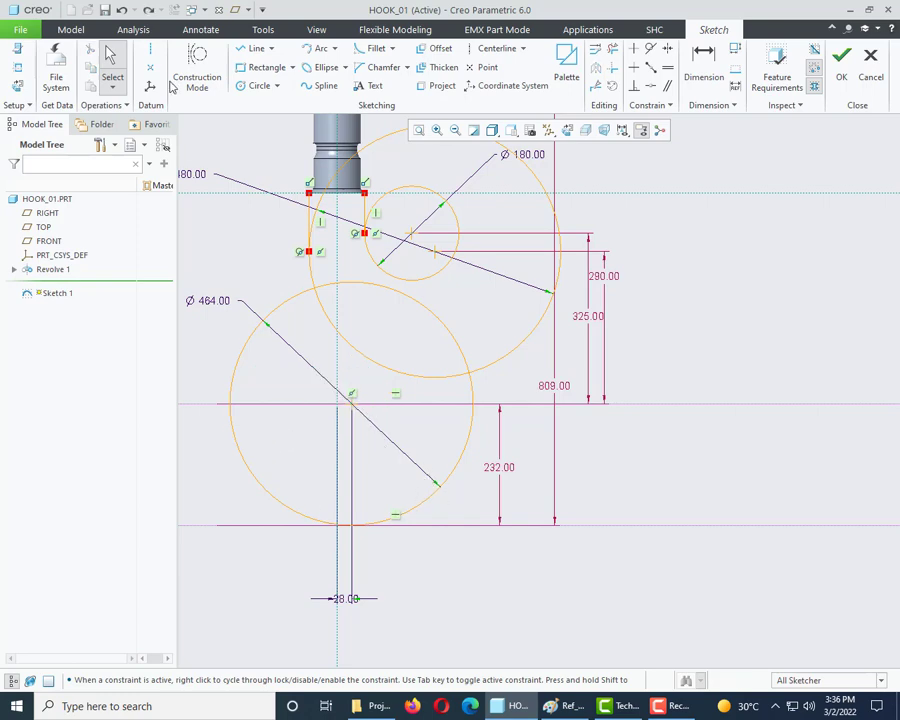
Sketch a circle about 150 mm in diameter, centred vertically about 32 mm below the centre of the 464 mm circle.
{"action": "left_click", "coordinate": [258, 86]}
{"action": "scroll", "coordinate": [356, 425], "scroll_direction": "up", "scroll_amount": 2}
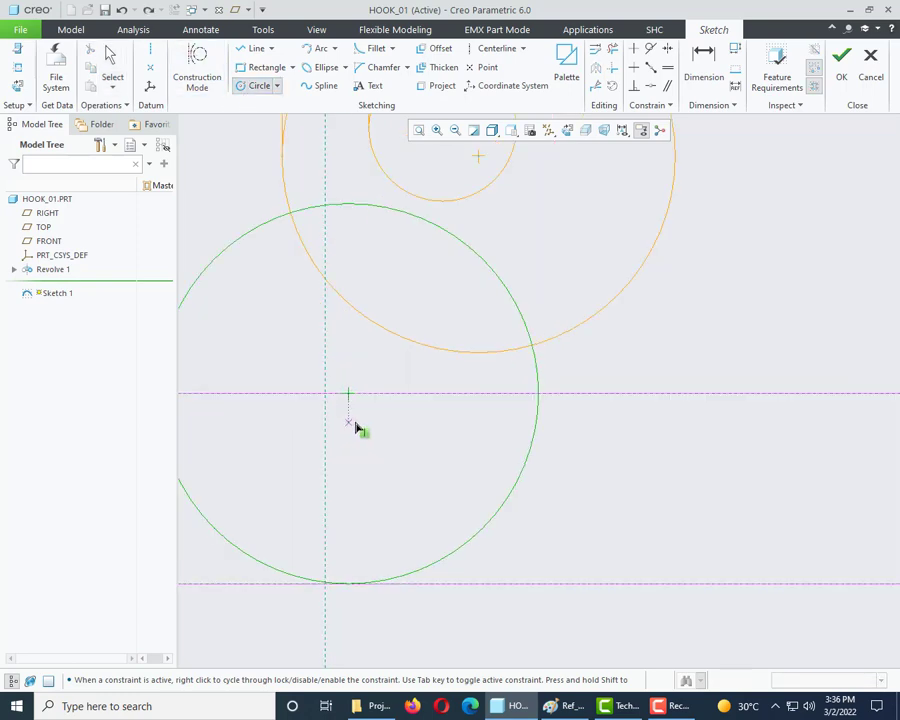
{"action": "left_click", "coordinate": [351, 422]}
{"action": "left_click", "coordinate": [299, 460]}
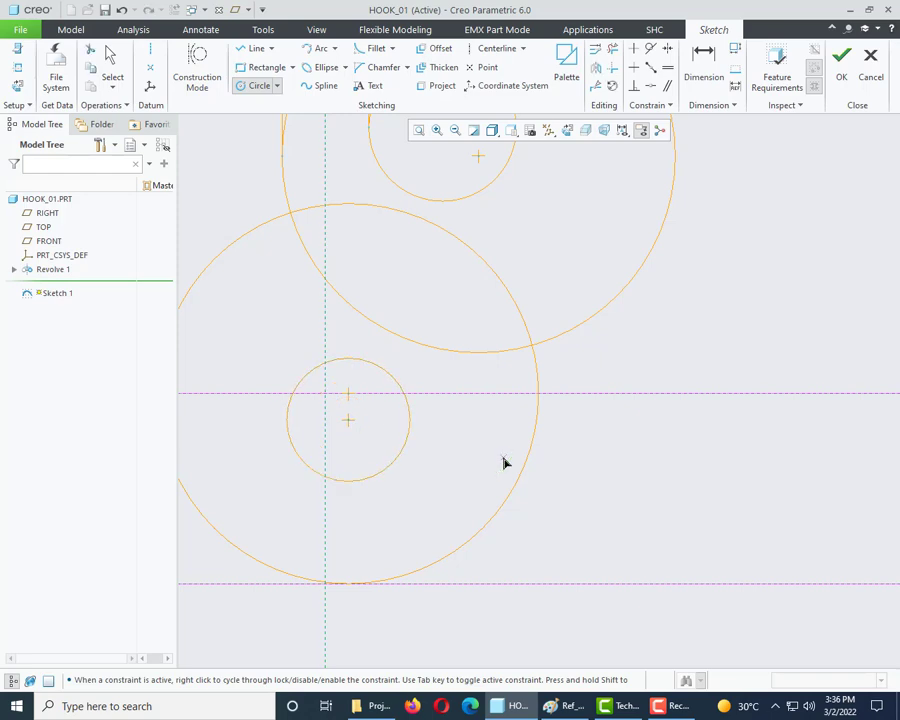
{"action": "middle_click", "coordinate": [400, 450]}
Try to add a dimension from the new circle's centre to the vertical reference line.
{"action": "key", "text": "d"}
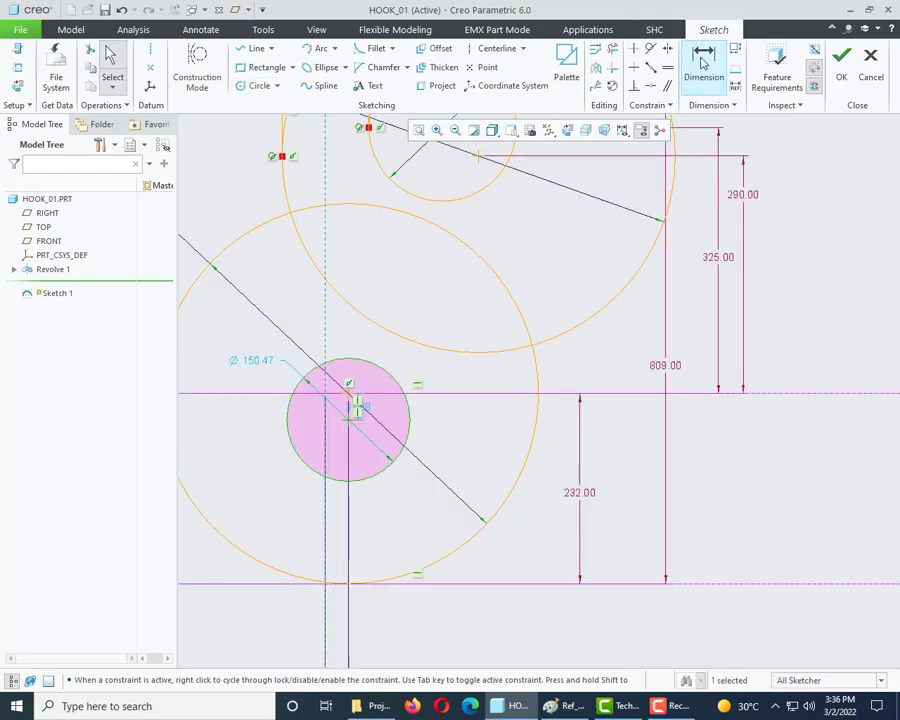
{"action": "left_click", "coordinate": [348, 427]}
{"action": "left_click", "coordinate": [324, 430]}
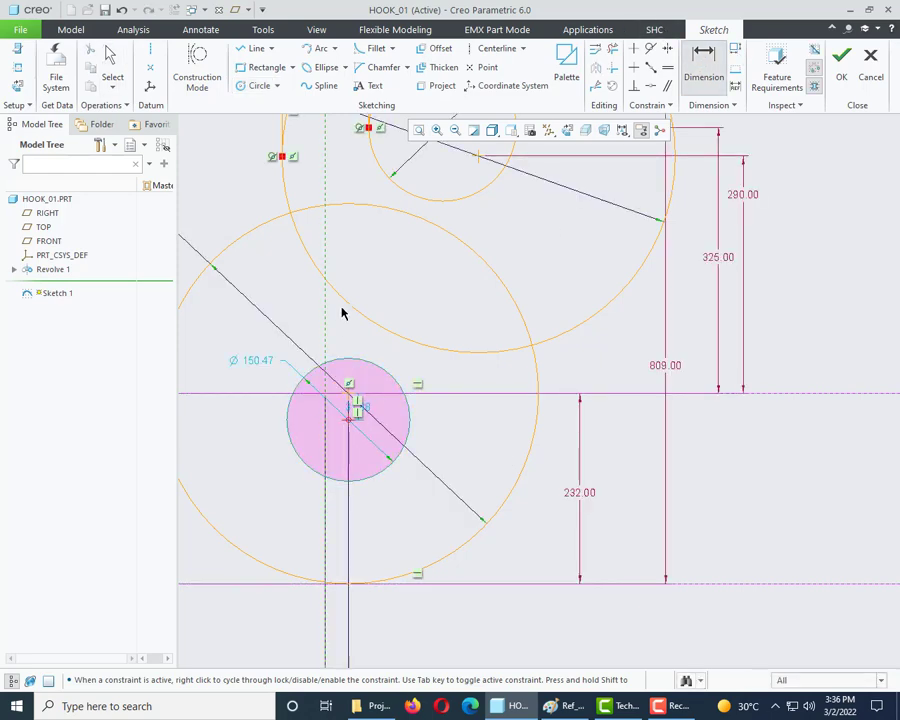
{"action": "middle_click", "coordinate": [340, 325]}
{"action": "key", "text": "Return"}
{"action": "scroll", "coordinate": [385, 356], "scroll_direction": "down", "scroll_amount": 3}
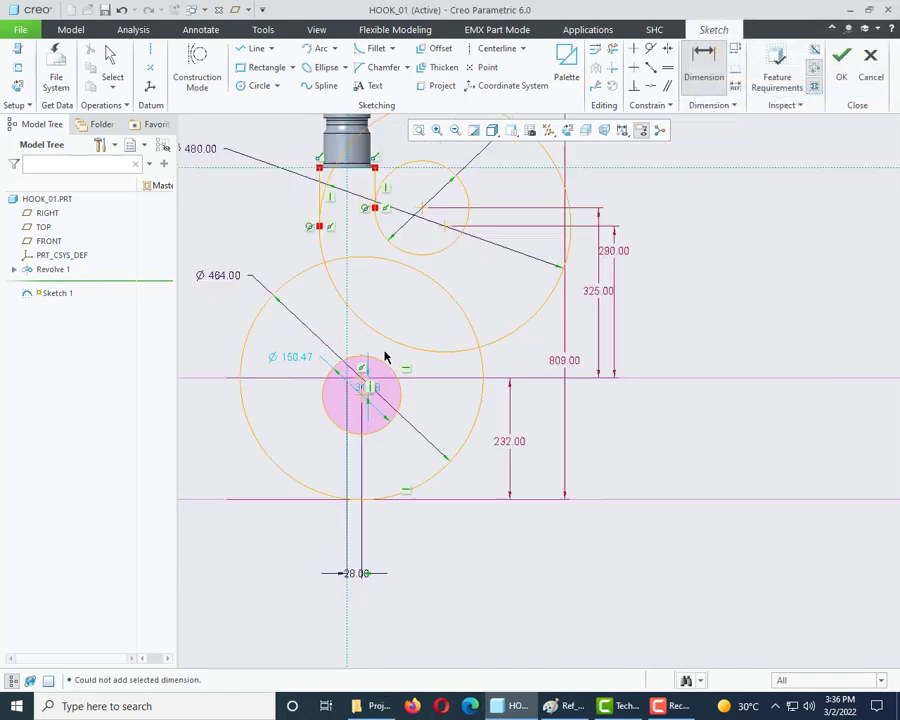
{"action": "middle_click", "coordinate": [453, 404]}
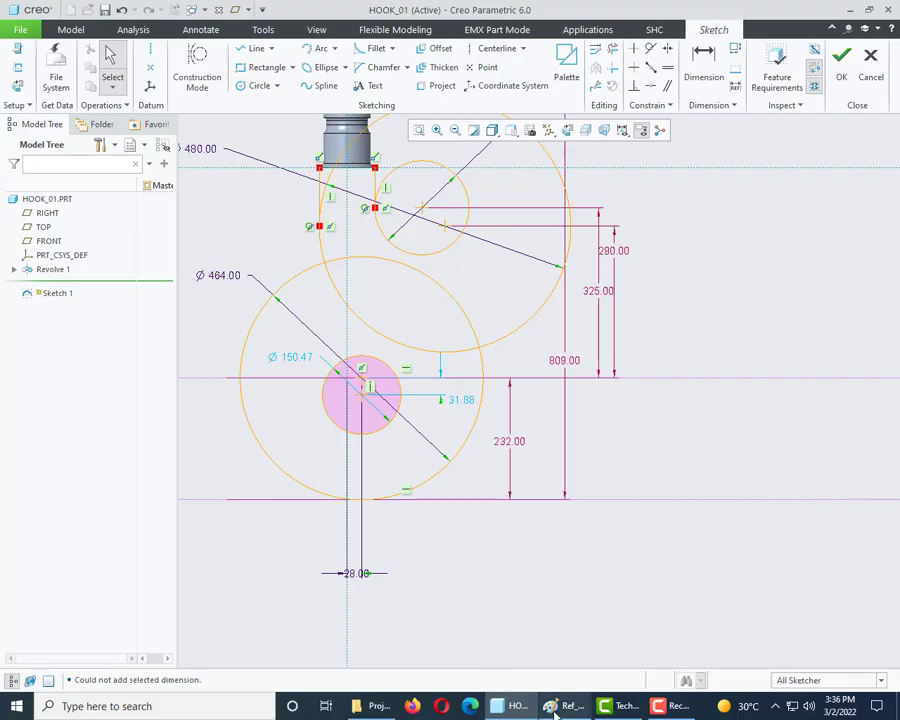
Set the vertical offset of the new circle's centre below the horizontal reference to 32 mm, following the reference drawing.
{"action": "left_click", "coordinate": [553, 708]}
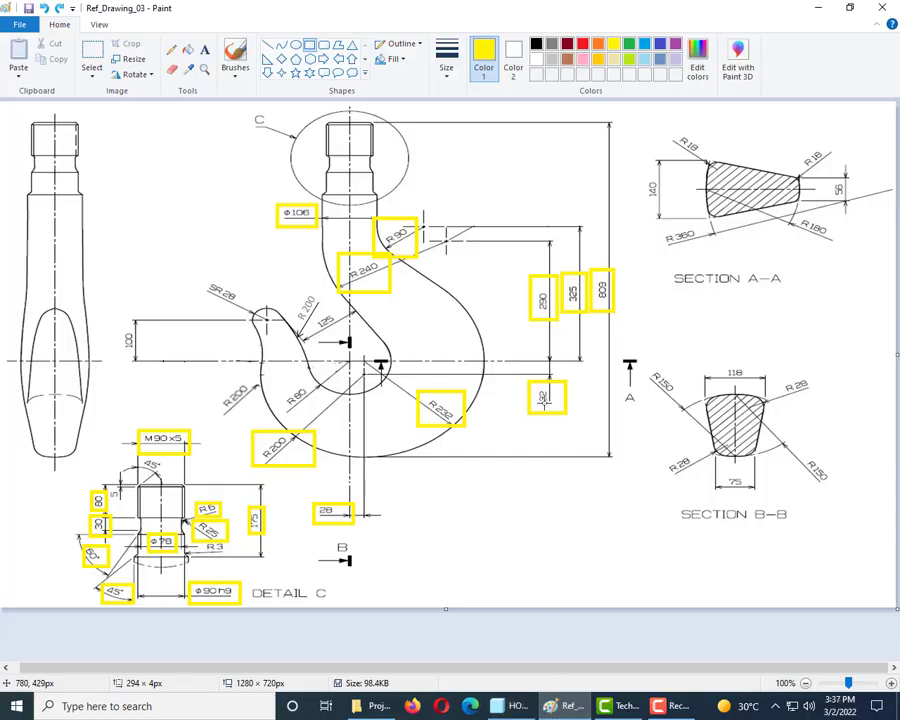
{"action": "left_click", "coordinate": [518, 706]}
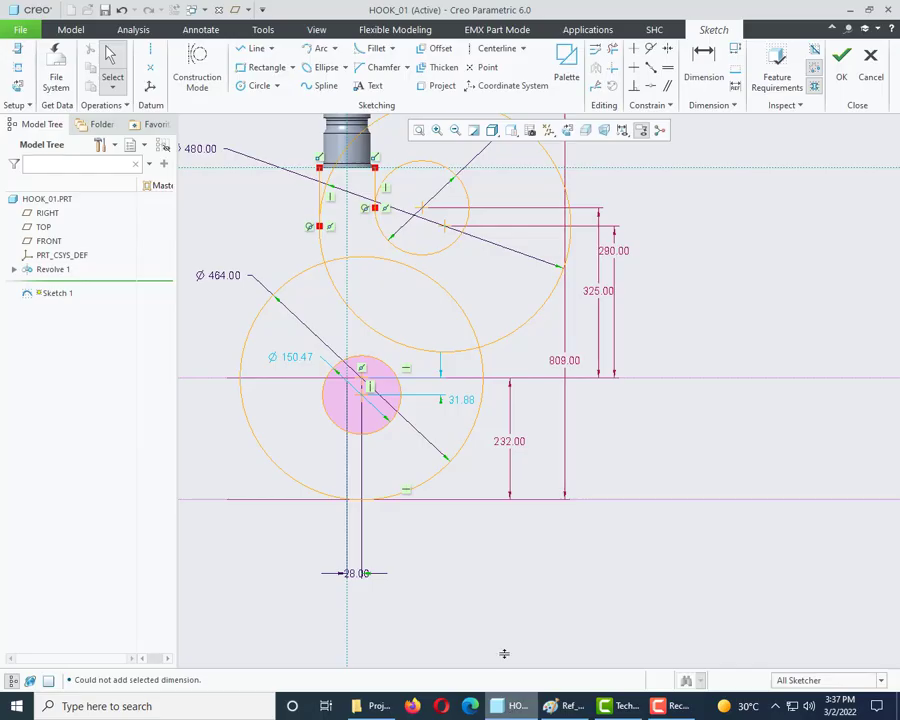
{"action": "double_click", "coordinate": [462, 400]}
{"action": "type", "text": "32"}
{"action": "key", "text": "Return"}
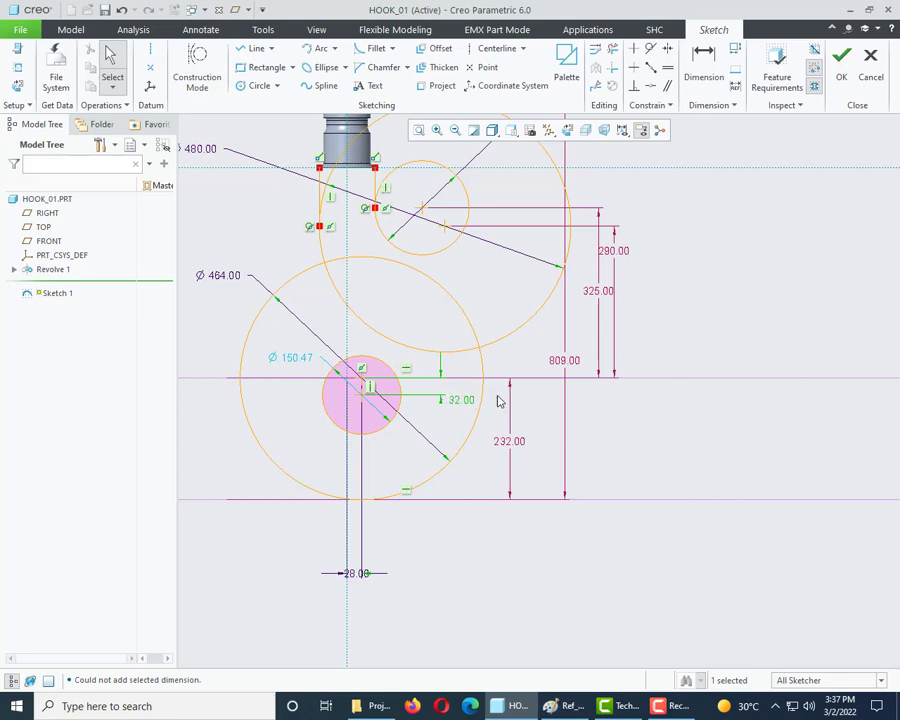
Set the diameter of the new lower circle to 400 mm.
{"action": "double_click", "coordinate": [300, 358]}
{"action": "type", "text": "40"}
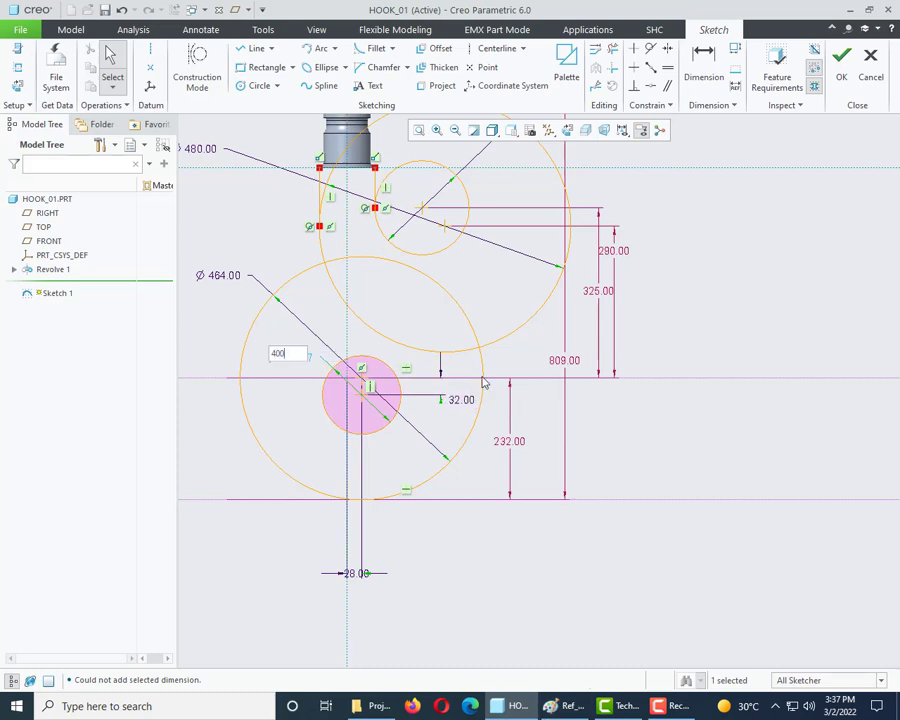
{"action": "type", "text": "0"}
{"action": "key", "text": "Return"}
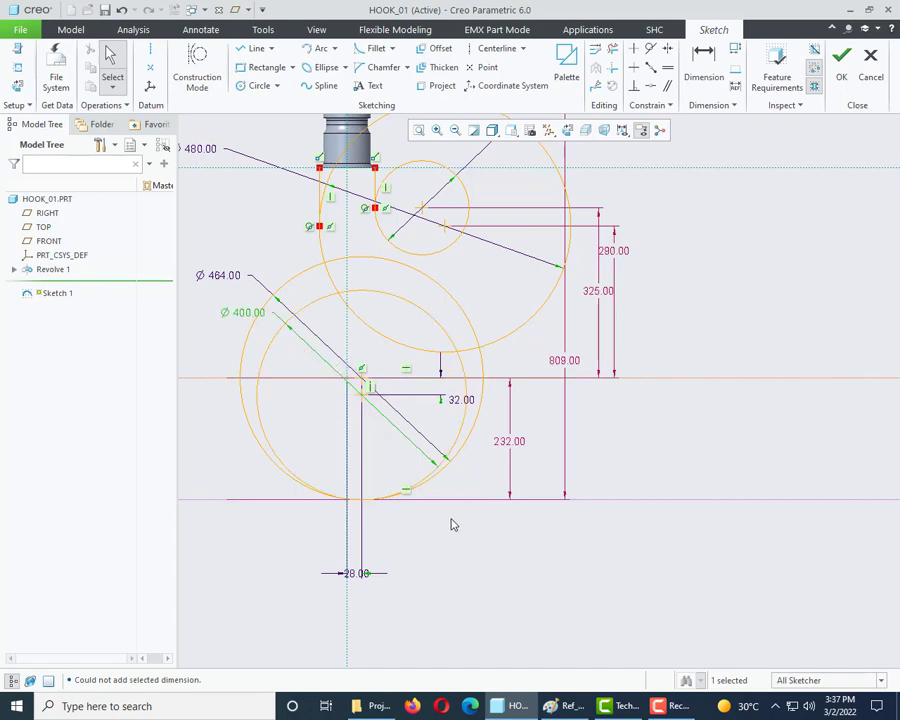
Reposition the diameter dimensions of the 464 mm and 400 mm circles into the clear space below the circles.
{"action": "scroll", "coordinate": [449, 522], "scroll_direction": "down", "scroll_amount": 2}
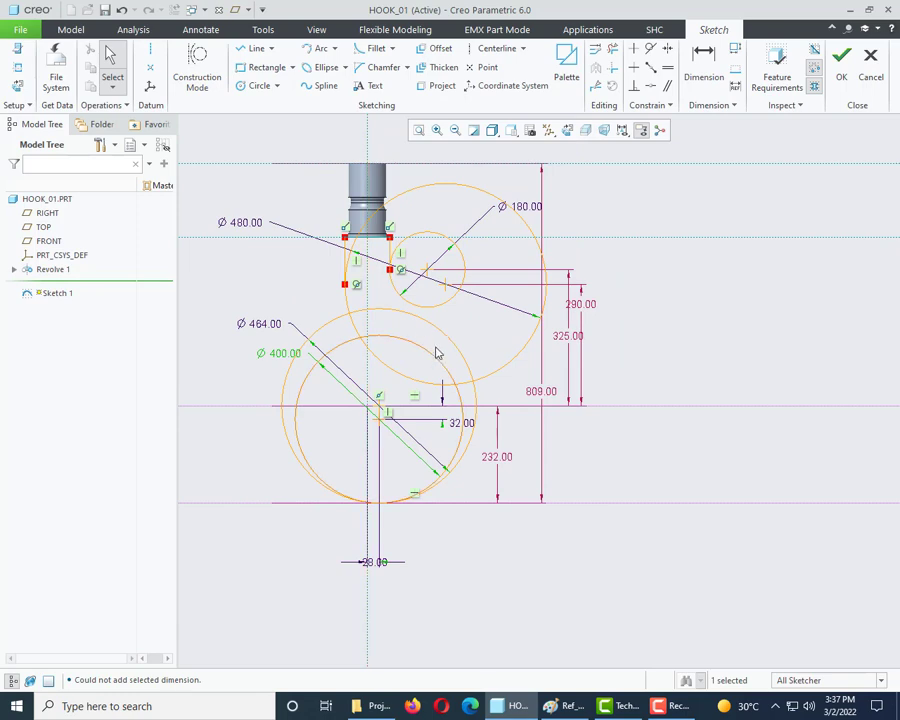
{"action": "scroll", "coordinate": [366, 486], "scroll_direction": "up", "scroll_amount": 2}
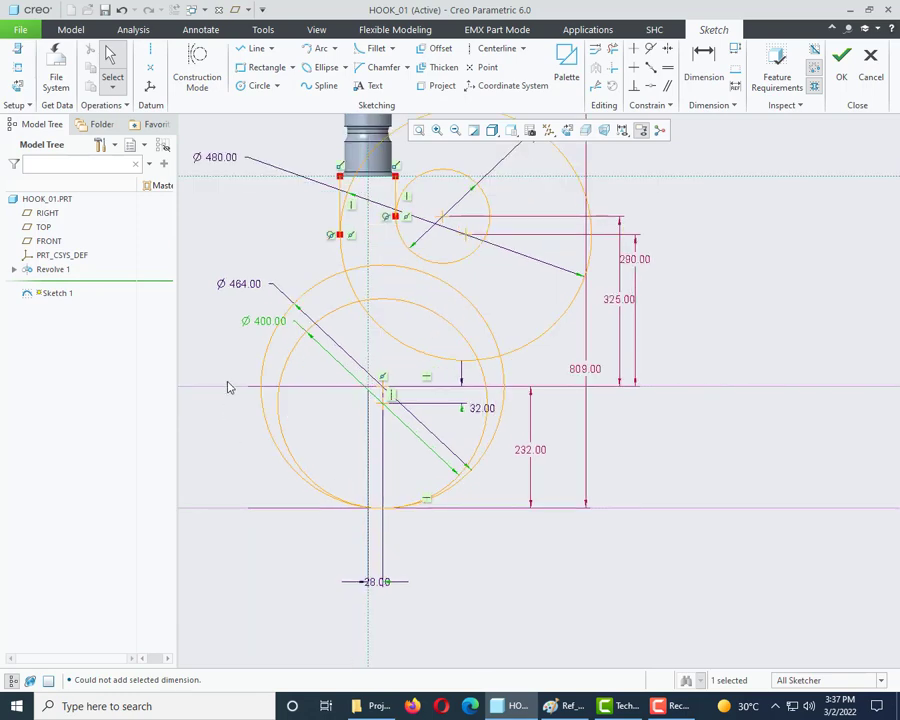
{"action": "left_click", "coordinate": [297, 354]}
{"action": "left_click_drag", "start_coordinate": [245, 288], "coordinate": [514, 598]}
{"action": "left_click_drag", "start_coordinate": [267, 325], "coordinate": [448, 587]}
{"action": "left_click", "coordinate": [795, 555]}
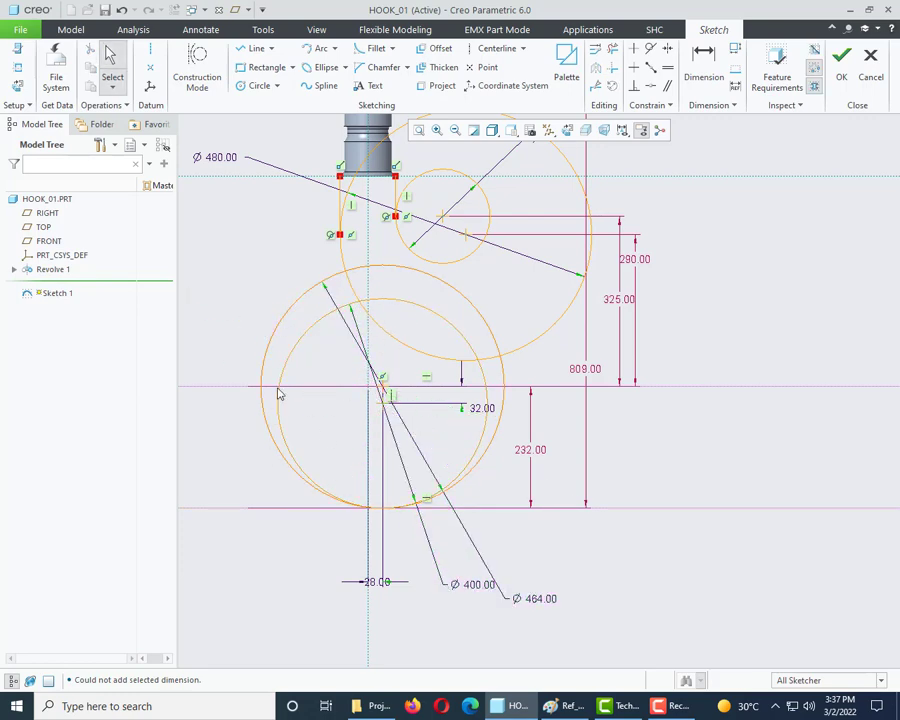
{"action": "left_click", "coordinate": [556, 706]}
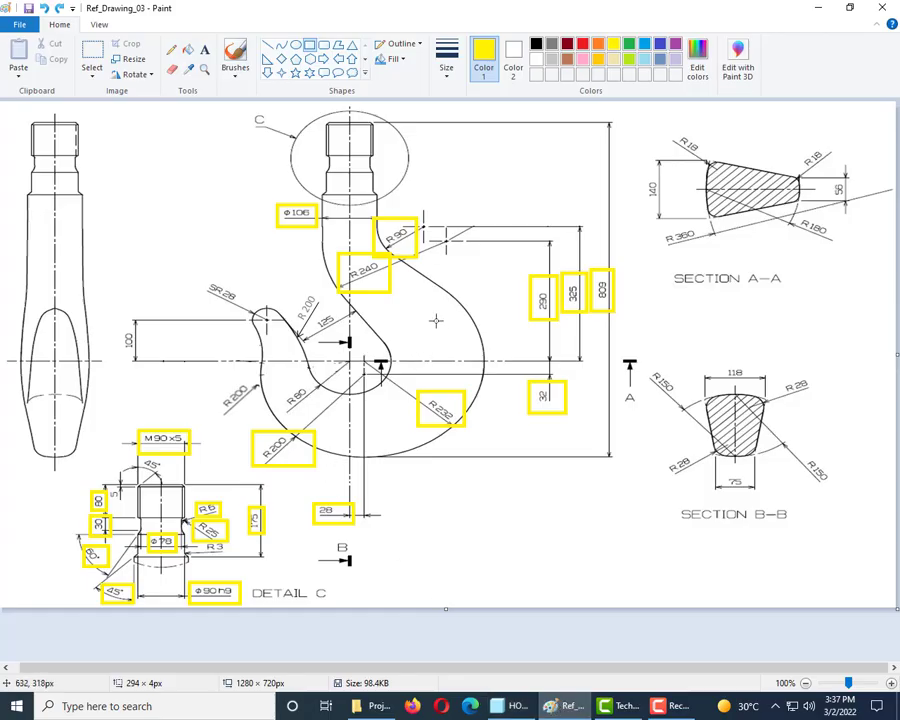
{"action": "left_click_drag", "start_coordinate": [401, 262], "coordinate": [457, 297]}
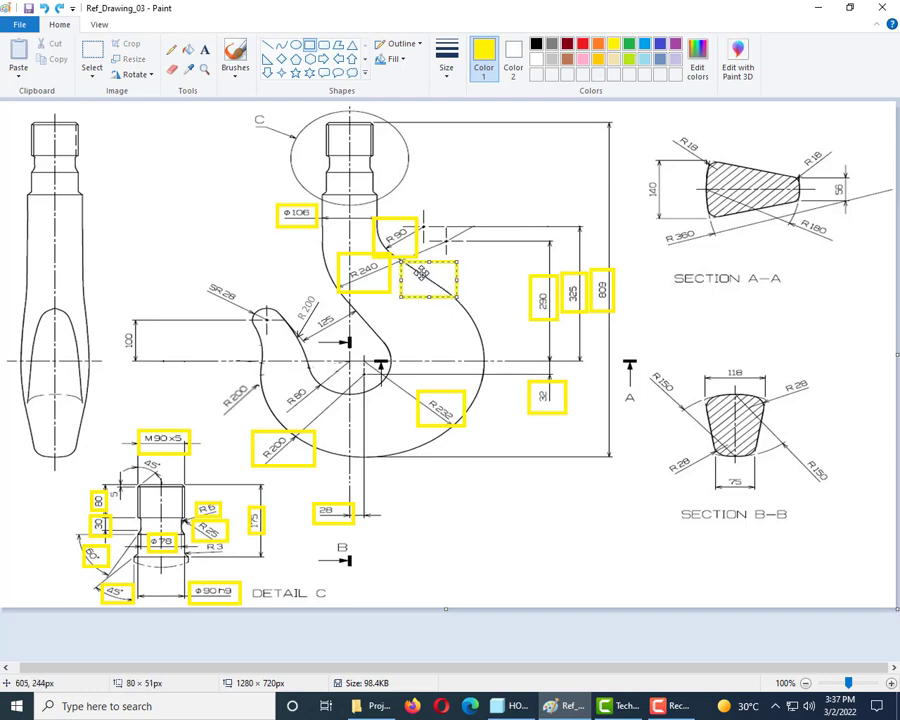
{"action": "key", "text": "ctrl+z"}
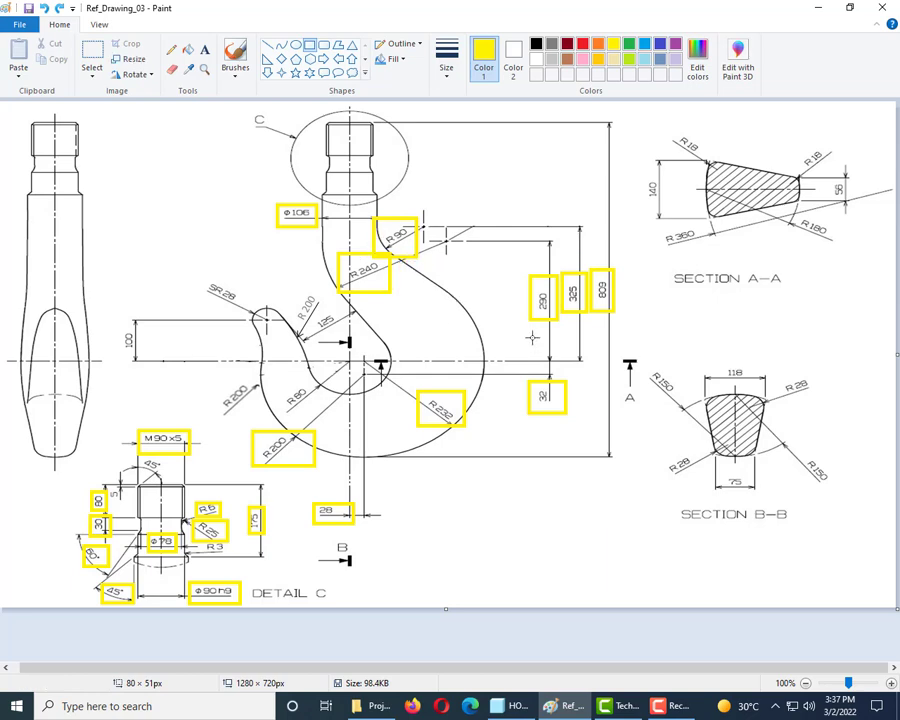
{"action": "left_click", "coordinate": [512, 706]}
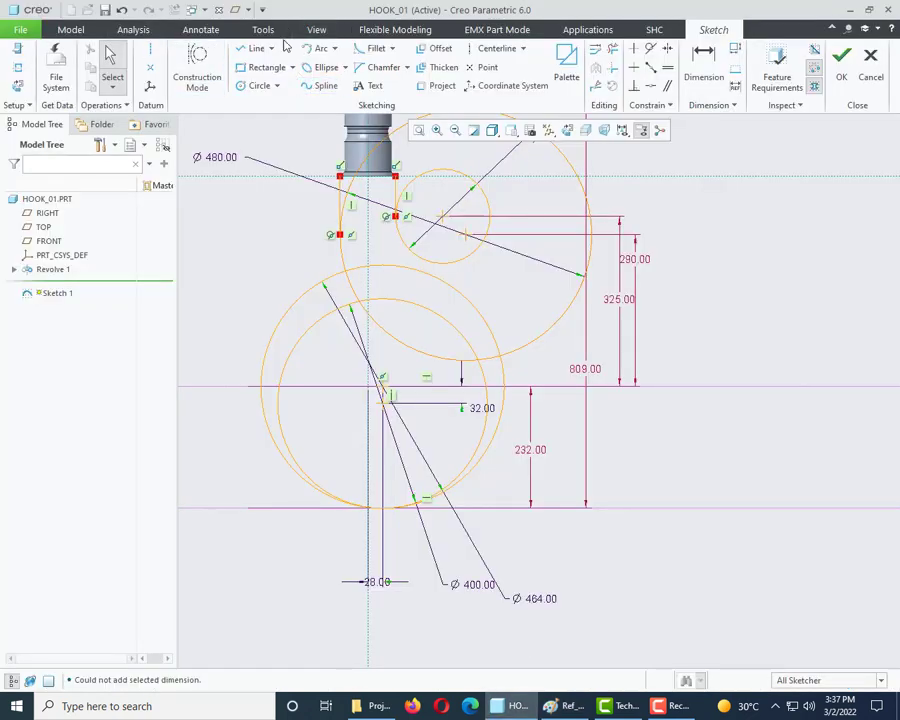
{"action": "left_click", "coordinate": [272, 50]}
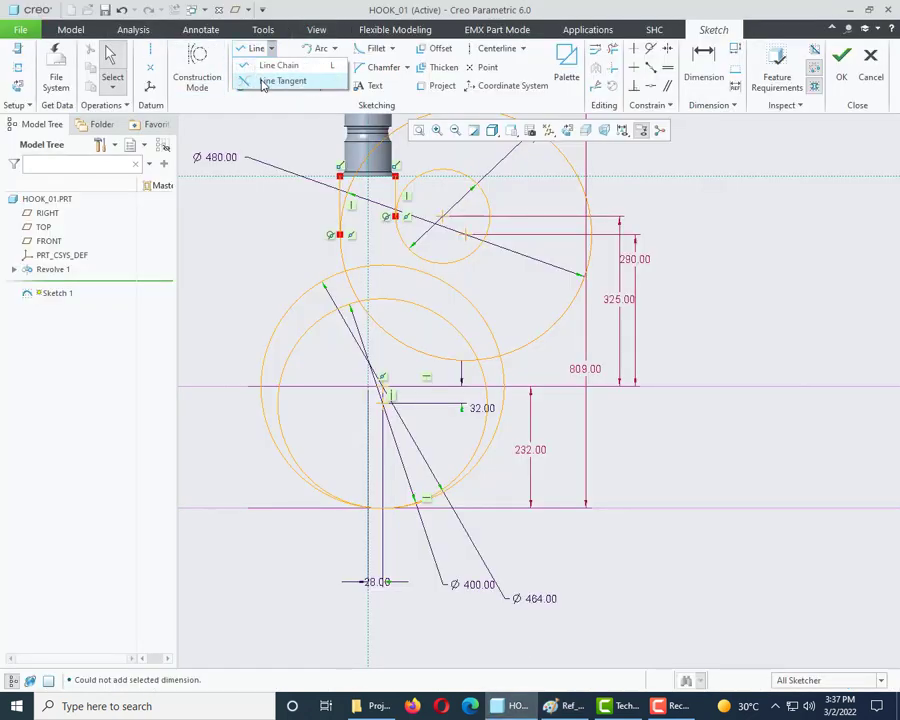
{"action": "left_click", "coordinate": [265, 81]}
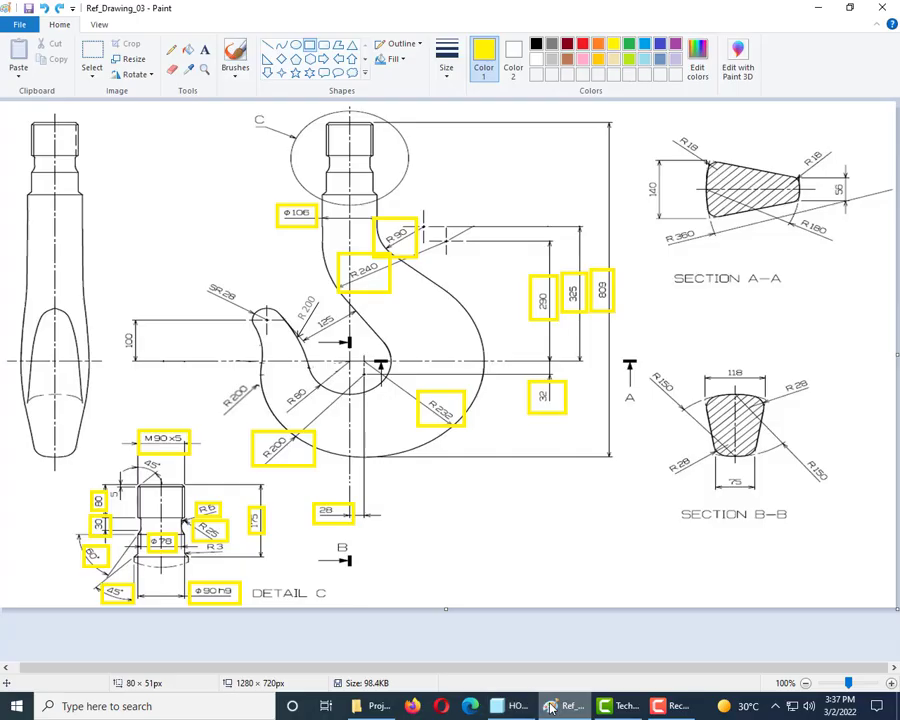
{"action": "left_click", "coordinate": [514, 698]}
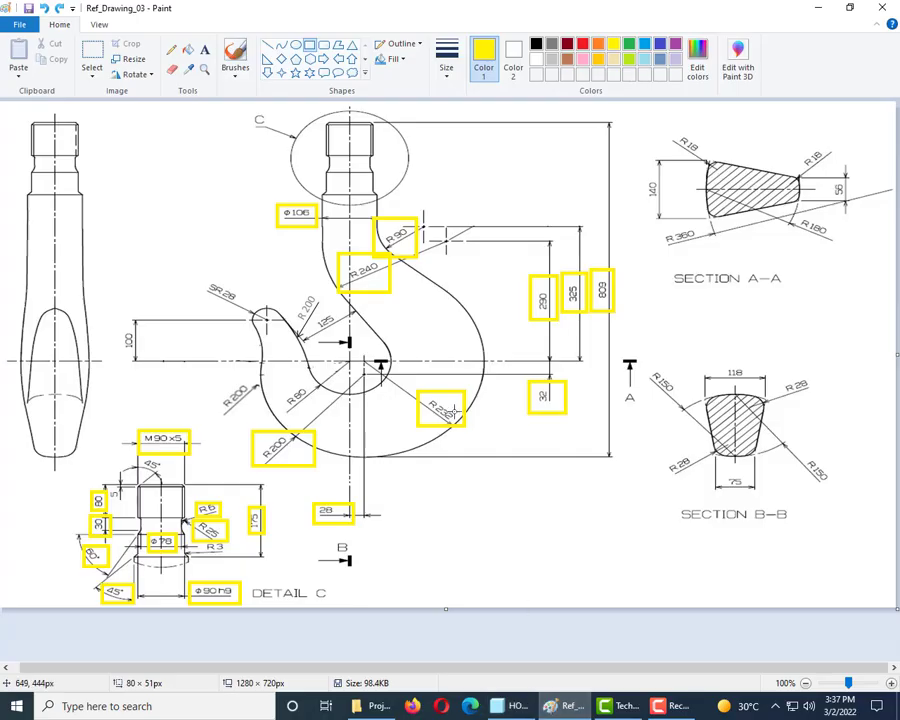
{"action": "left_click", "coordinate": [514, 700]}
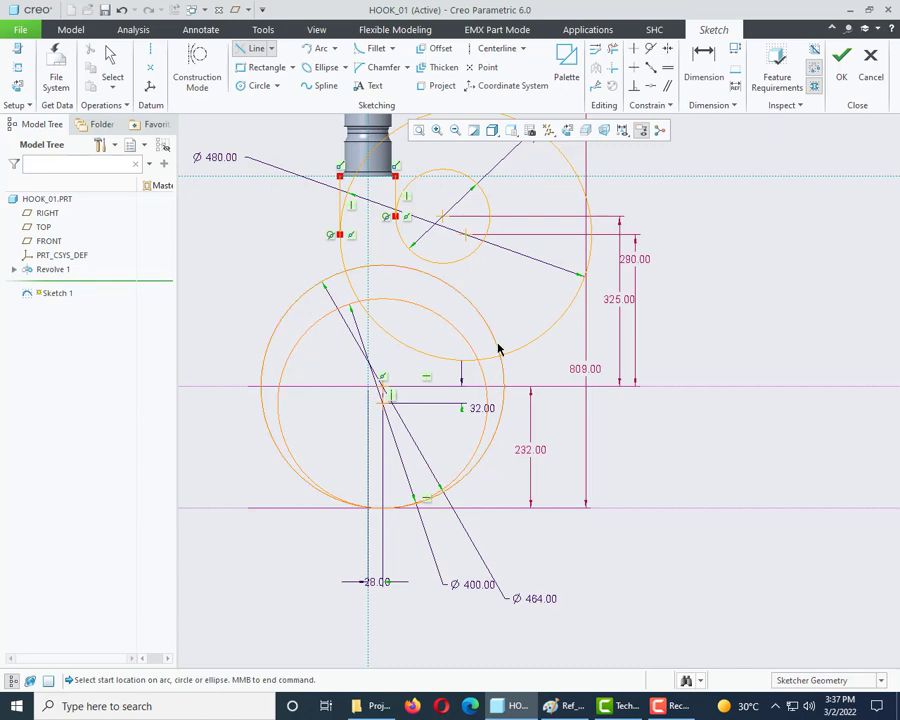
{"action": "middle_click", "coordinate": [540, 600]}
Move the 464 mm diameter dimension farther out and draw a tangent line from the small upper circle to the 464 mm circle.
{"action": "left_click_drag", "start_coordinate": [538, 597], "coordinate": [630, 556]}
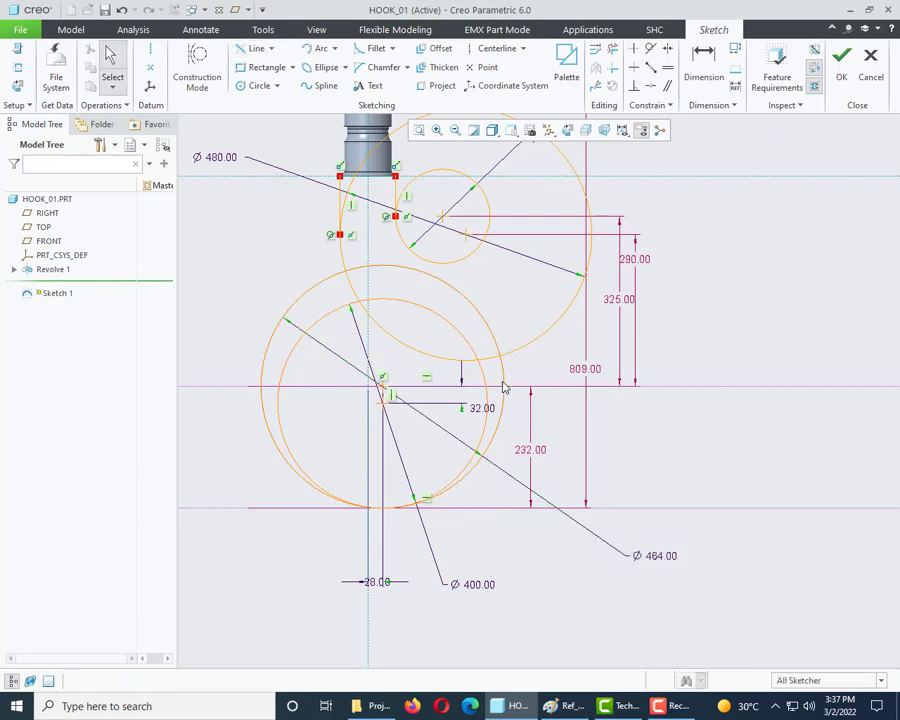
{"action": "left_click", "coordinate": [504, 380]}
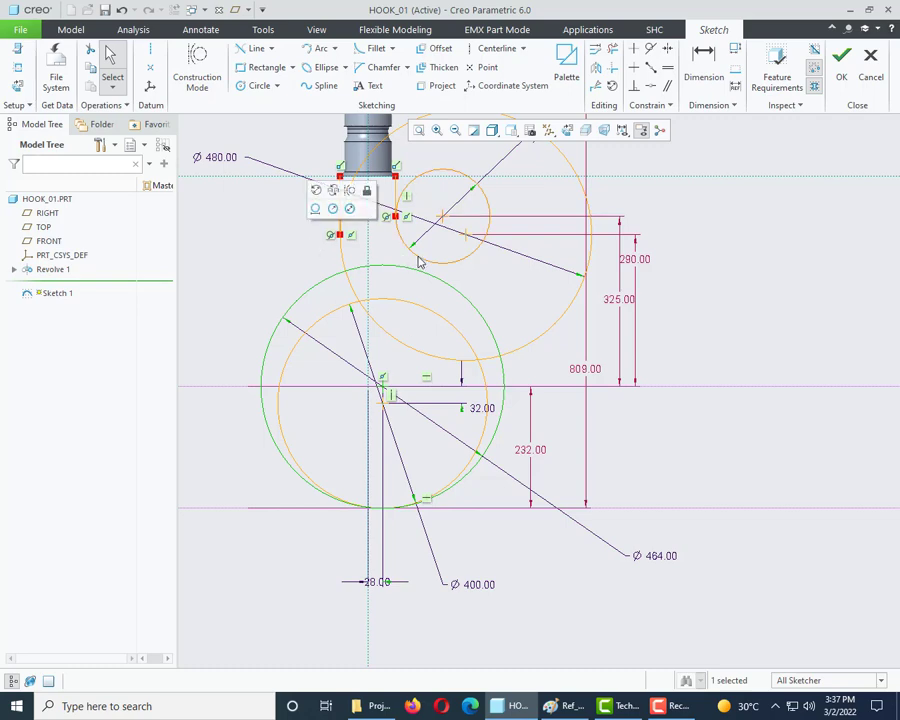
{"action": "left_click", "coordinate": [270, 48]}
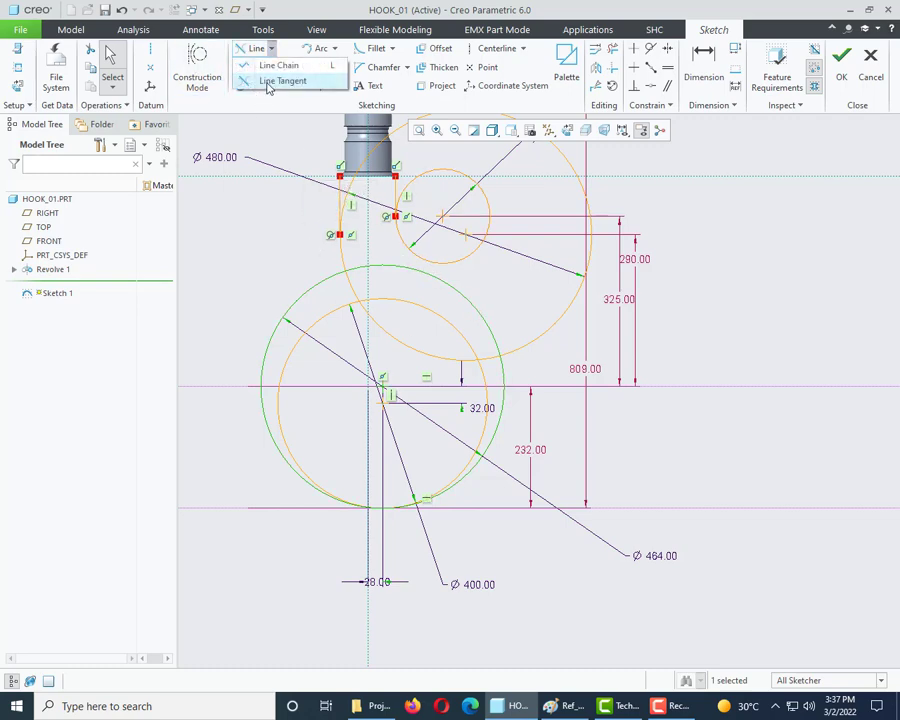
{"action": "left_click", "coordinate": [268, 83]}
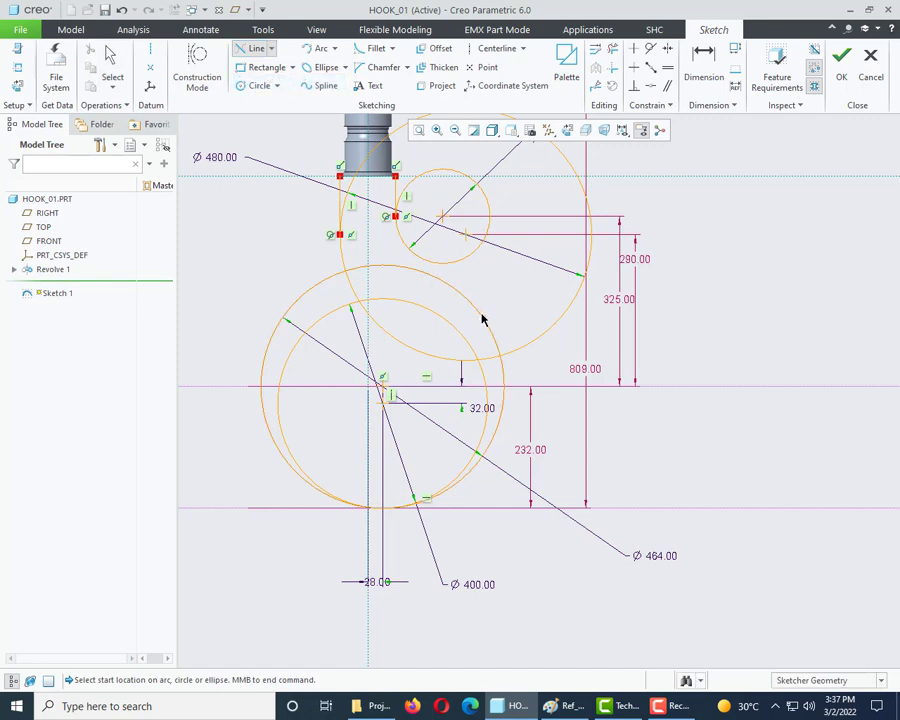
{"action": "left_click", "coordinate": [262, 392]}
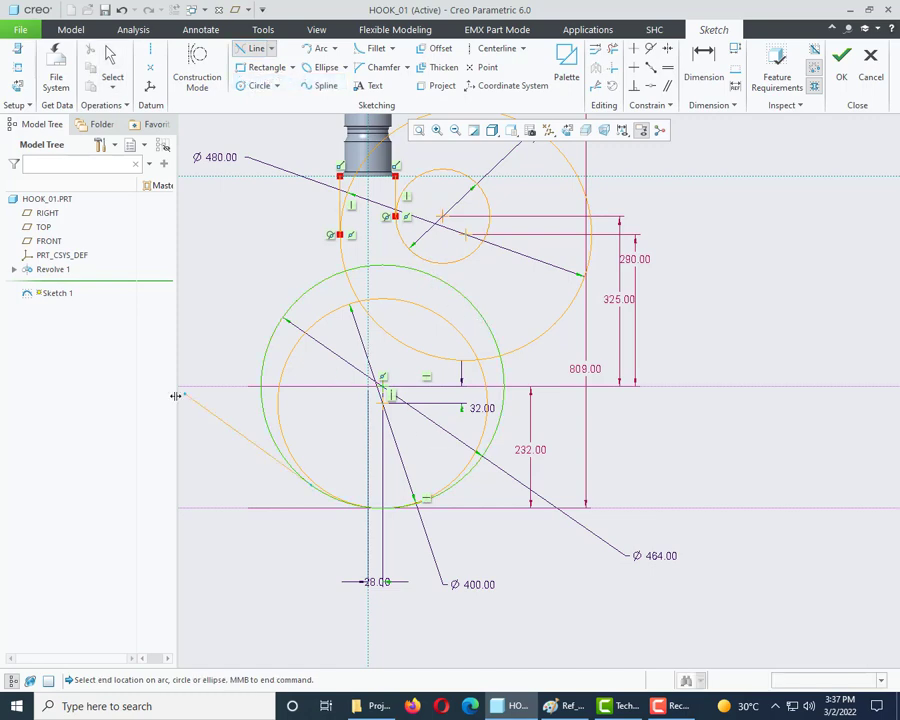
{"action": "middle_click", "coordinate": [412, 296]}
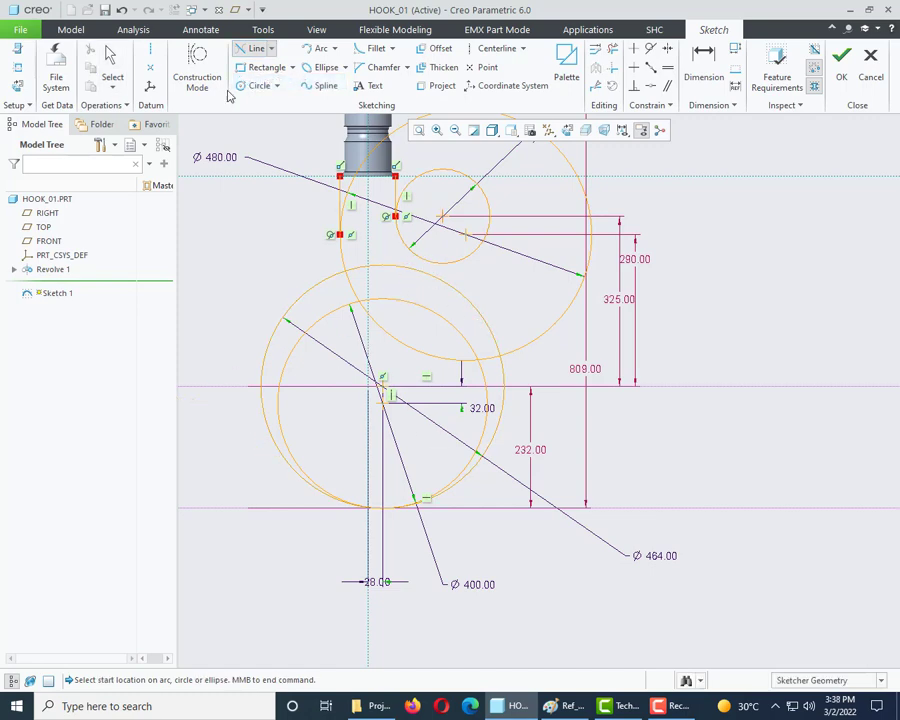
{"action": "left_click", "coordinate": [421, 262]}
{"action": "left_click", "coordinate": [474, 309]}
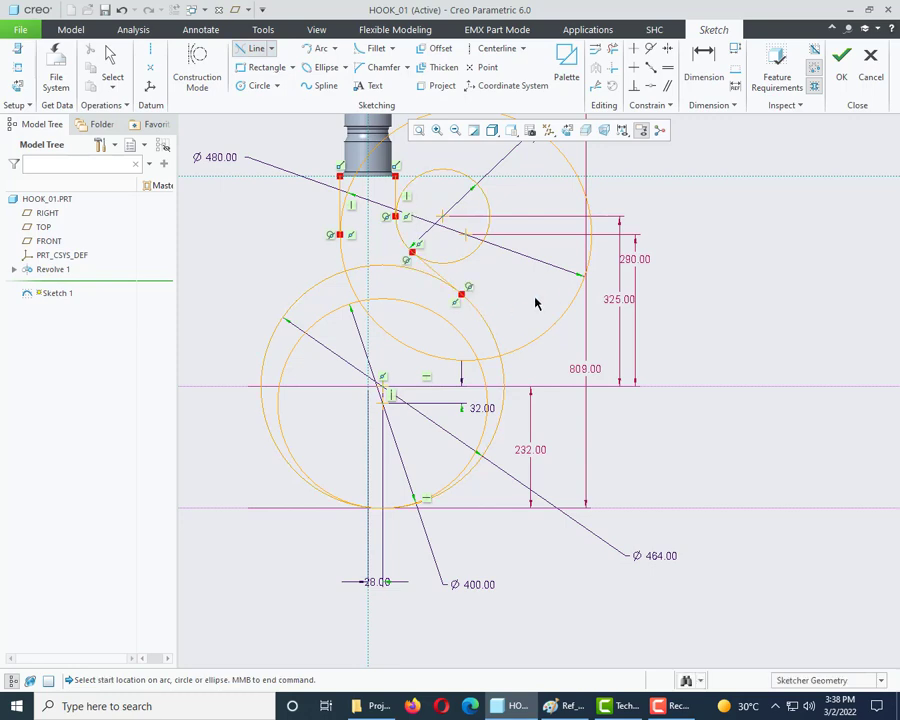
{"action": "middle_click", "coordinate": [381, 312]}
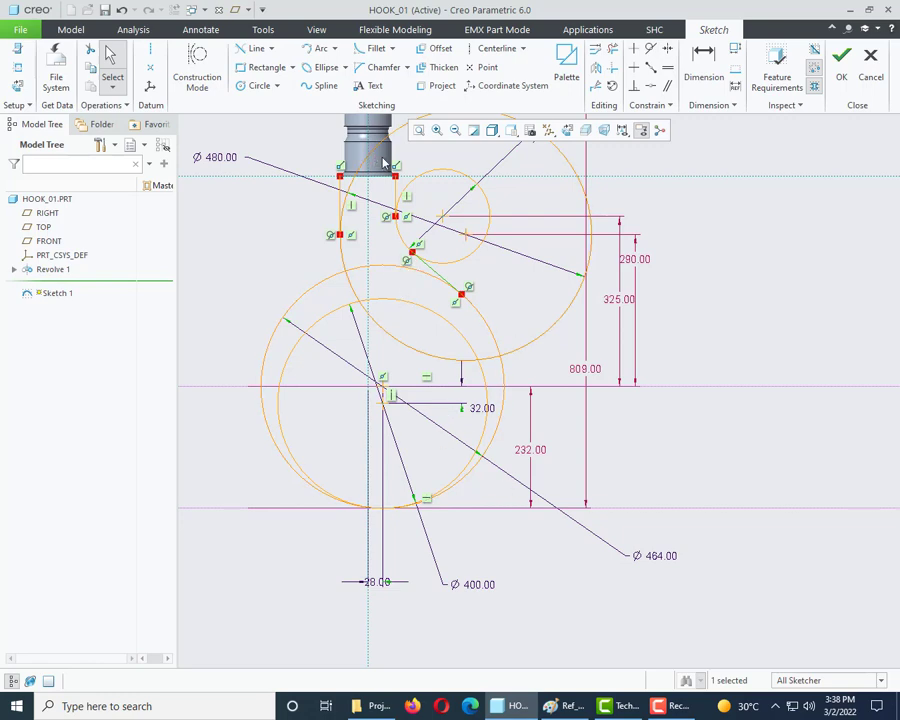
Trim the small upper circle down to the short arc between the shank's vertical line and the new tangent line.
{"action": "left_click", "coordinate": [612, 49]}
{"action": "left_click_drag", "start_coordinate": [418, 193], "coordinate": [483, 202]}
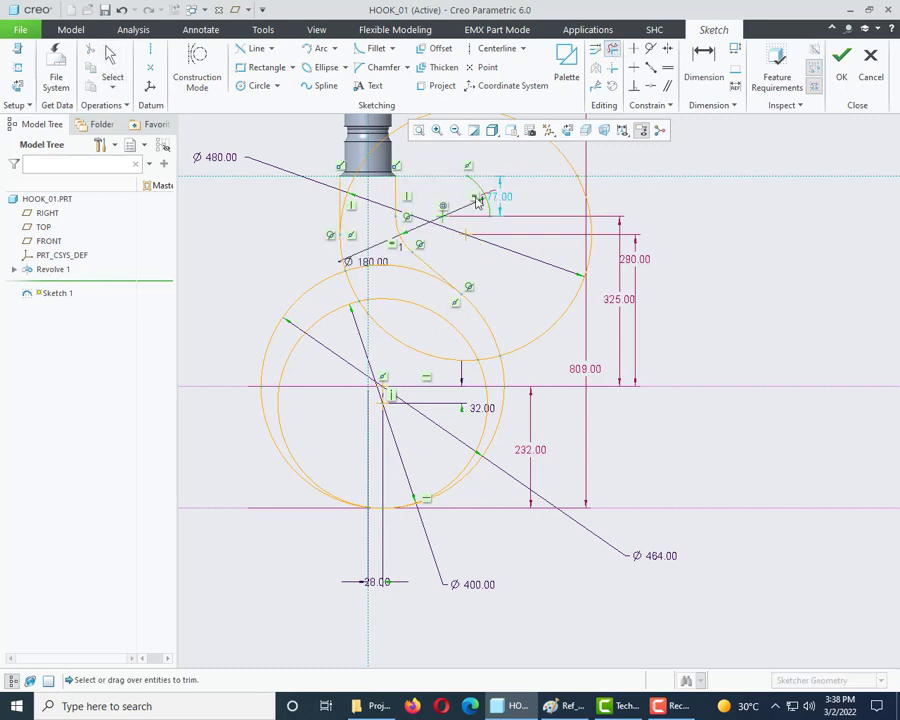
{"action": "left_click", "coordinate": [477, 197]}
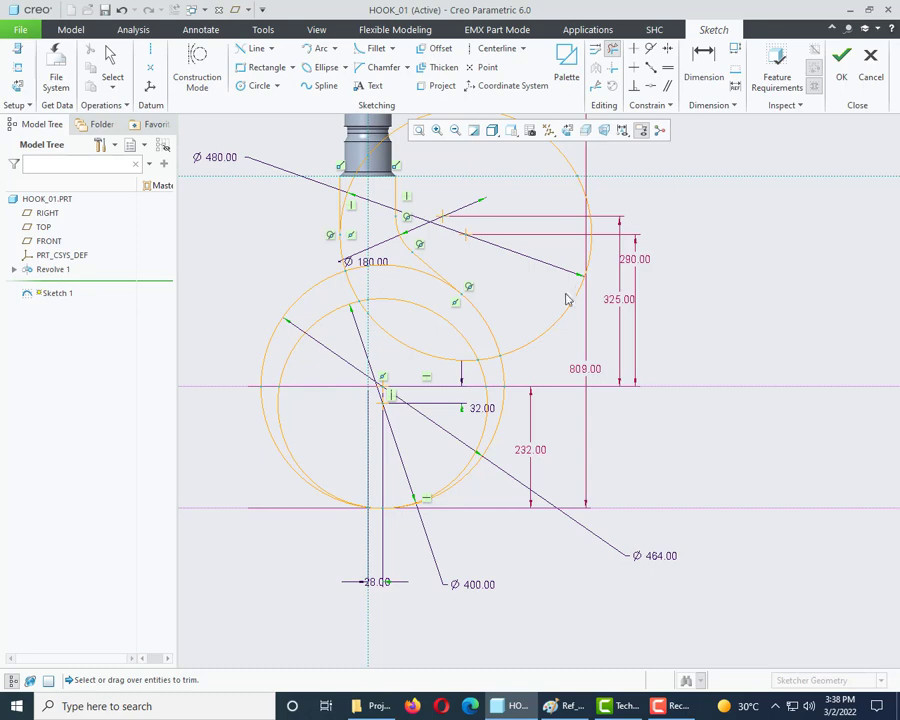
{"action": "middle_click", "coordinate": [542, 392]}
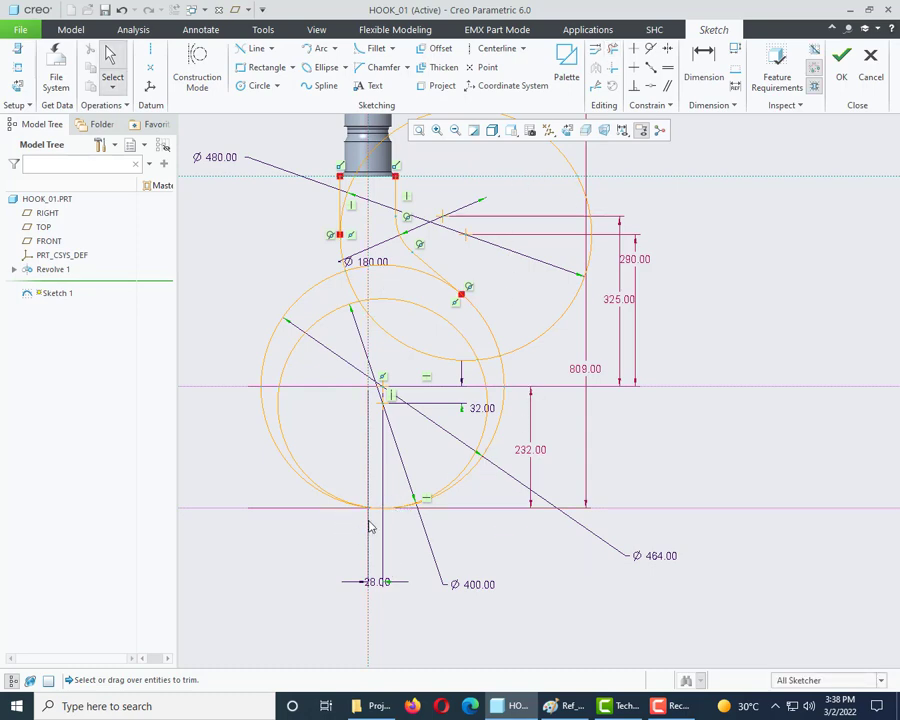
Trim the upper and left portions of the 464 mm circle, keeping the arc from the tangent line to the hook's bottom.
{"action": "left_click", "coordinate": [613, 48]}
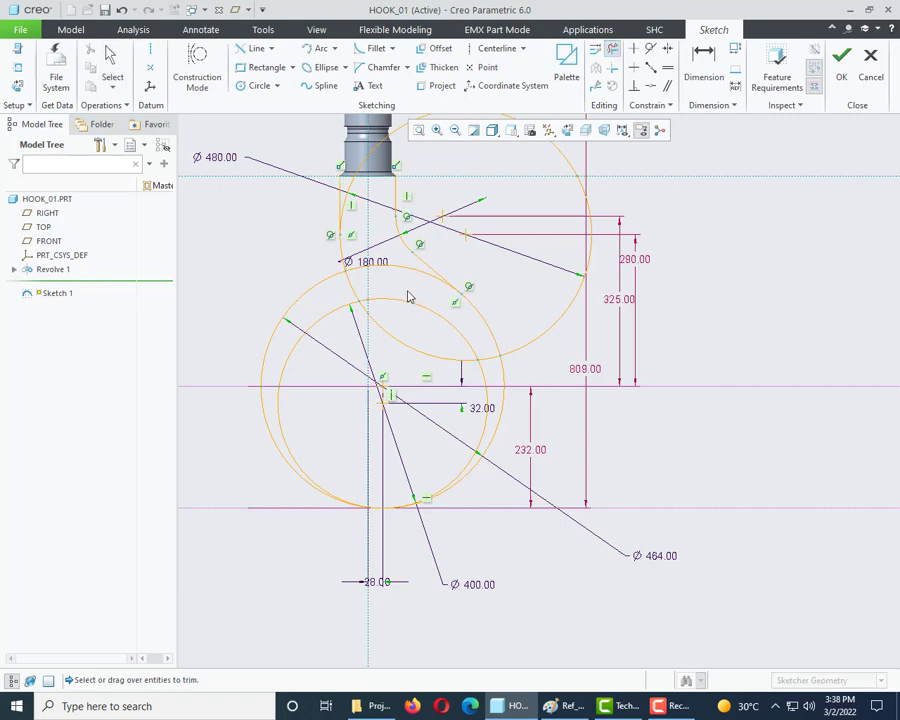
{"action": "left_click", "coordinate": [373, 280]}
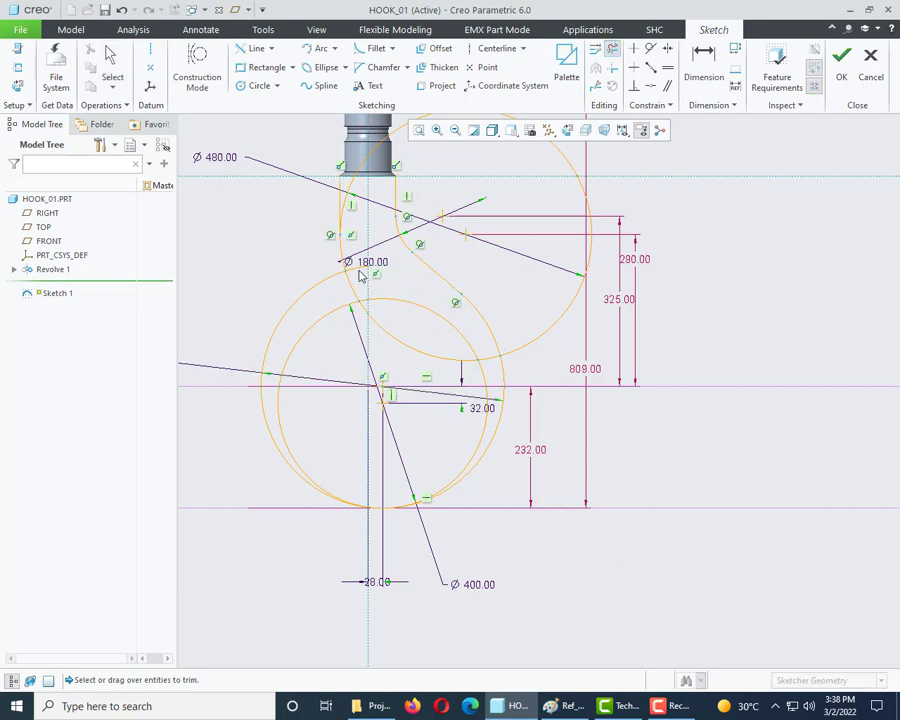
{"action": "left_click", "coordinate": [331, 279]}
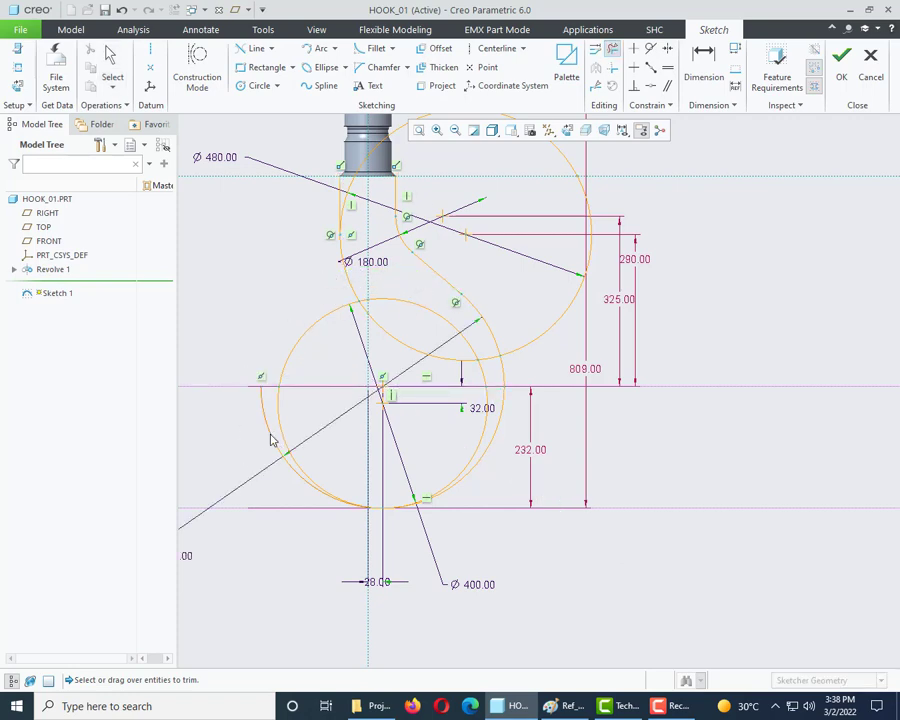
{"action": "left_click", "coordinate": [282, 456]}
{"action": "scroll", "coordinate": [390, 527], "scroll_direction": "up", "scroll_amount": 2}
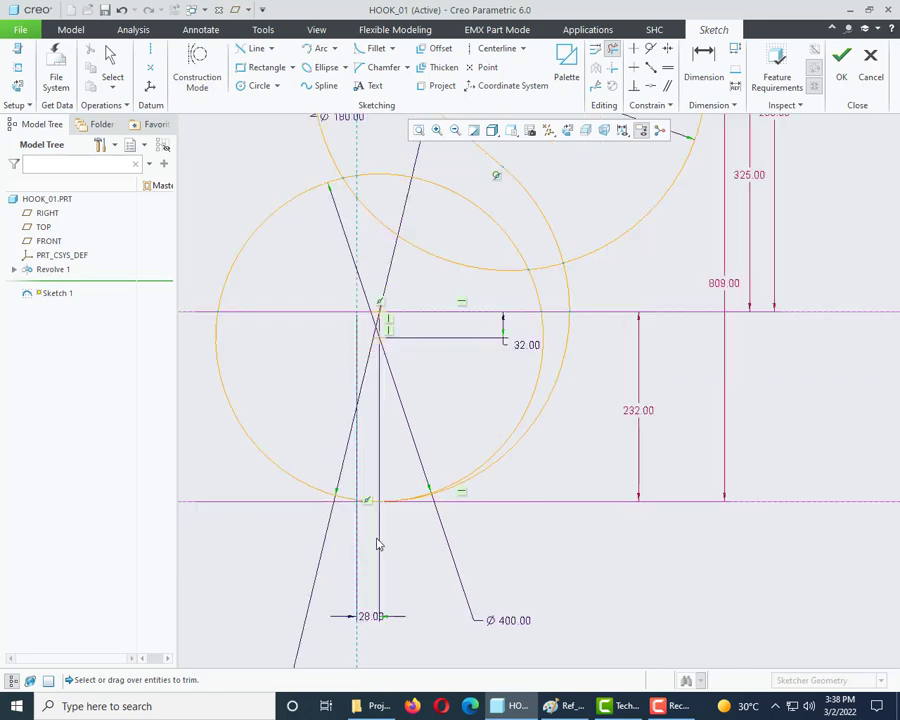
{"action": "scroll", "coordinate": [378, 543], "scroll_direction": "down", "scroll_amount": 2}
{"action": "middle_click", "coordinate": [508, 455]}
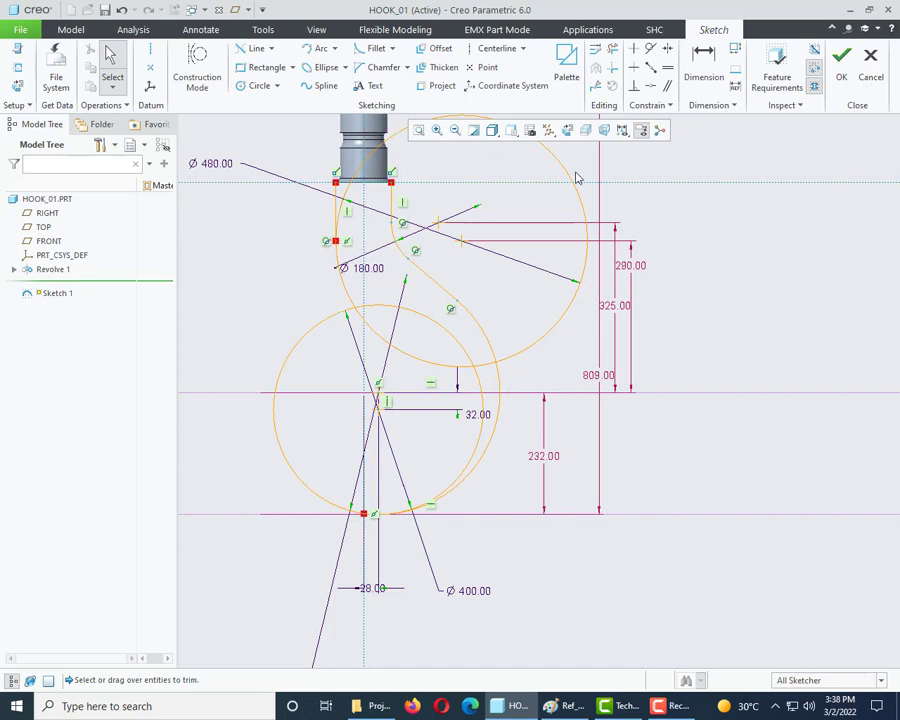
Switch to the Paint reference drawing, mark the R80 dimension with a yellow rectangle, and return to the Creo sketch.
{"action": "left_click", "coordinate": [562, 706]}
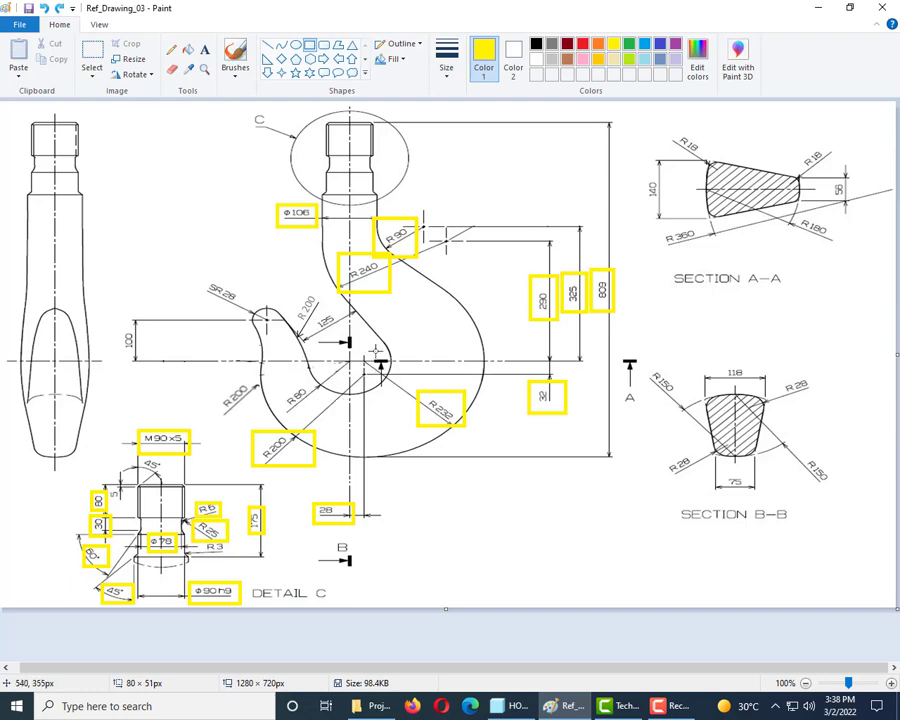
{"action": "left_click", "coordinate": [515, 706]}
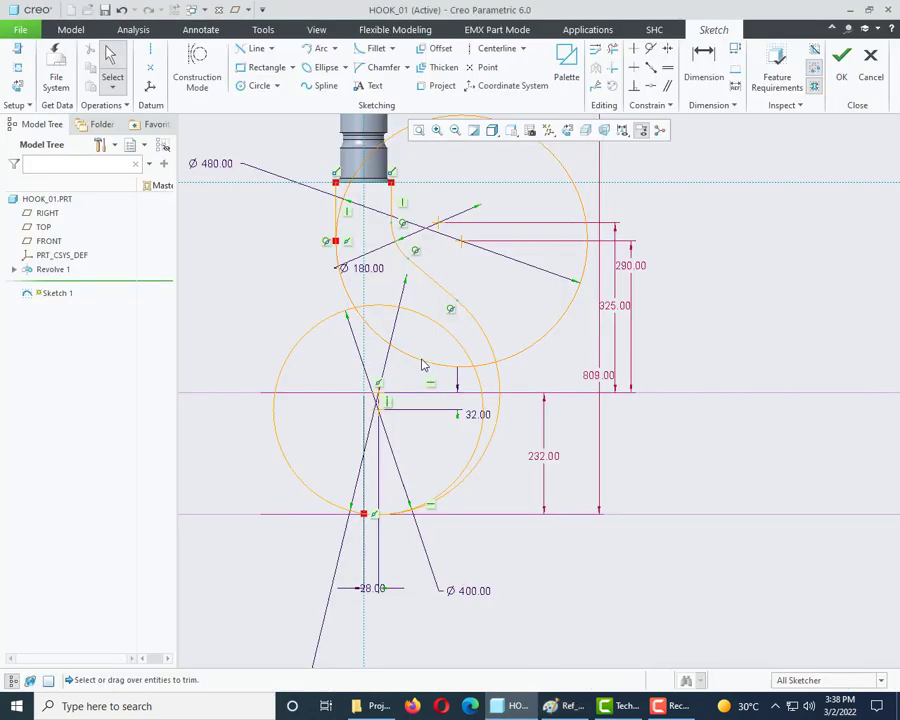
{"action": "left_click", "coordinate": [568, 706]}
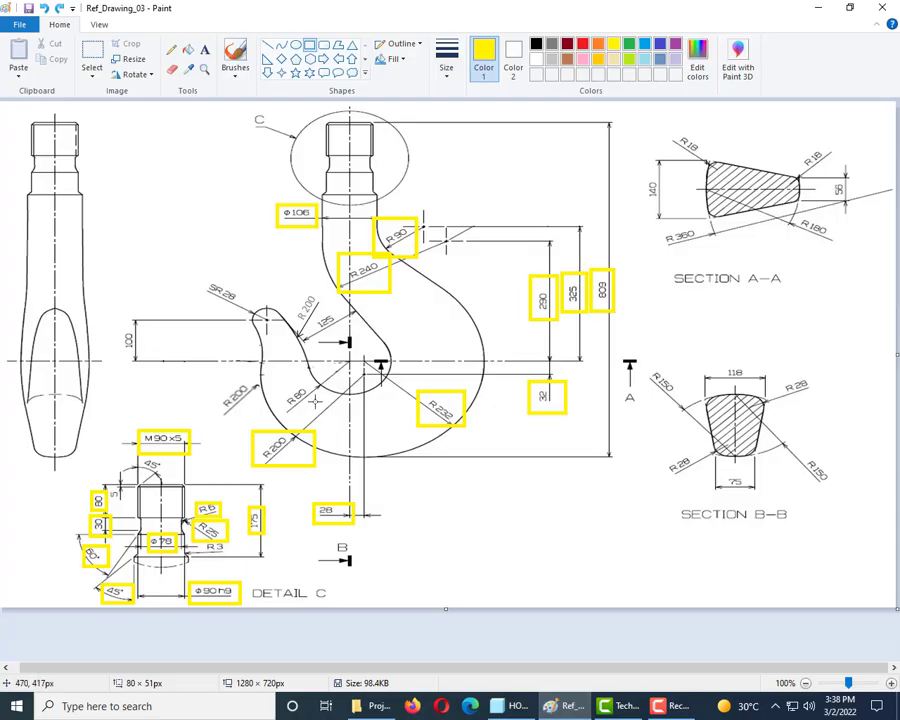
{"action": "left_click_drag", "start_coordinate": [277, 381], "coordinate": [320, 413]}
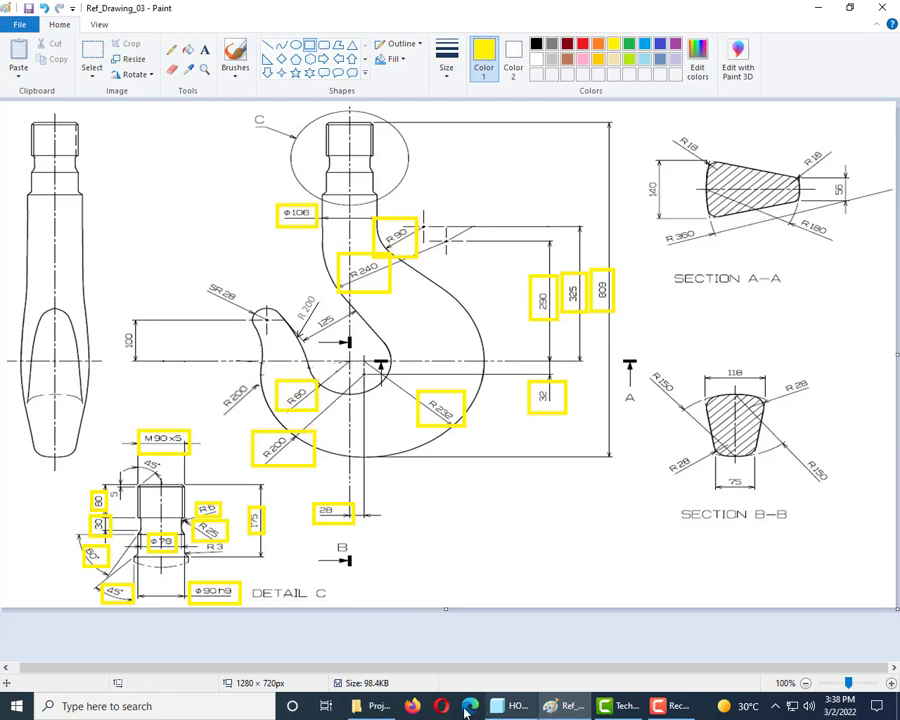
{"action": "left_click", "coordinate": [488, 630]}
{"action": "left_click", "coordinate": [512, 706]}
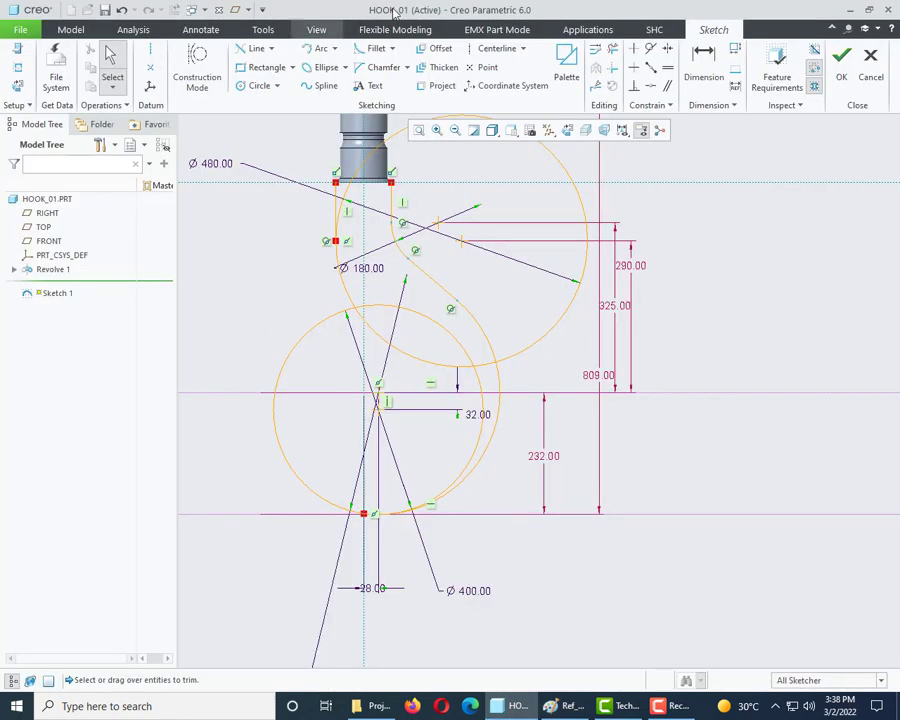
Sketch a circle centred where the vertical reference crosses the upper horizontal reference through the hook, and set its diameter to 160 mm.
{"action": "left_click", "coordinate": [255, 86]}
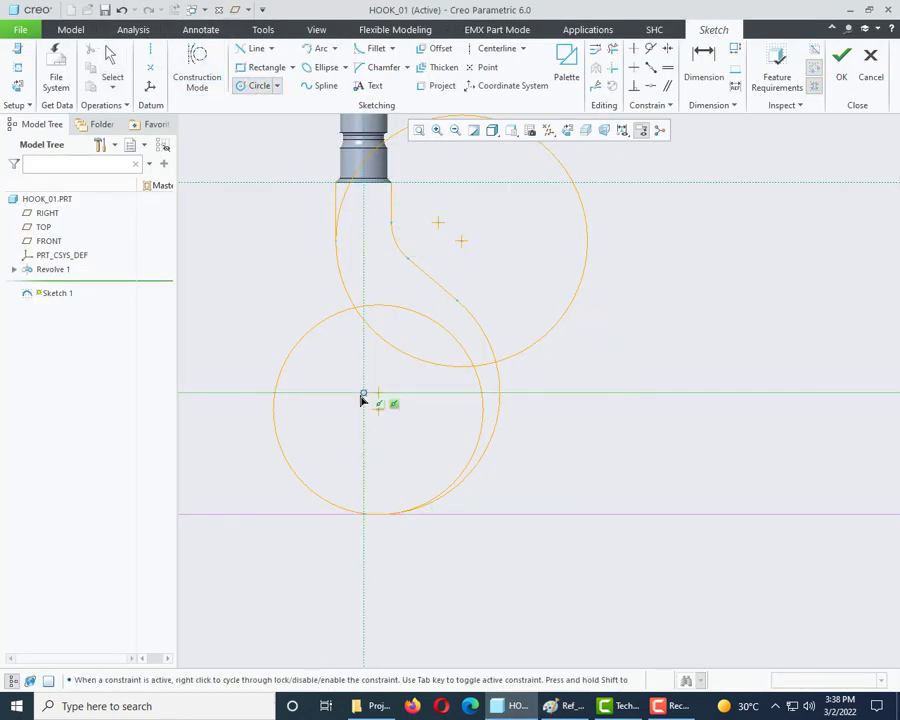
{"action": "left_click", "coordinate": [336, 370]}
{"action": "middle_click", "coordinate": [336, 370]}
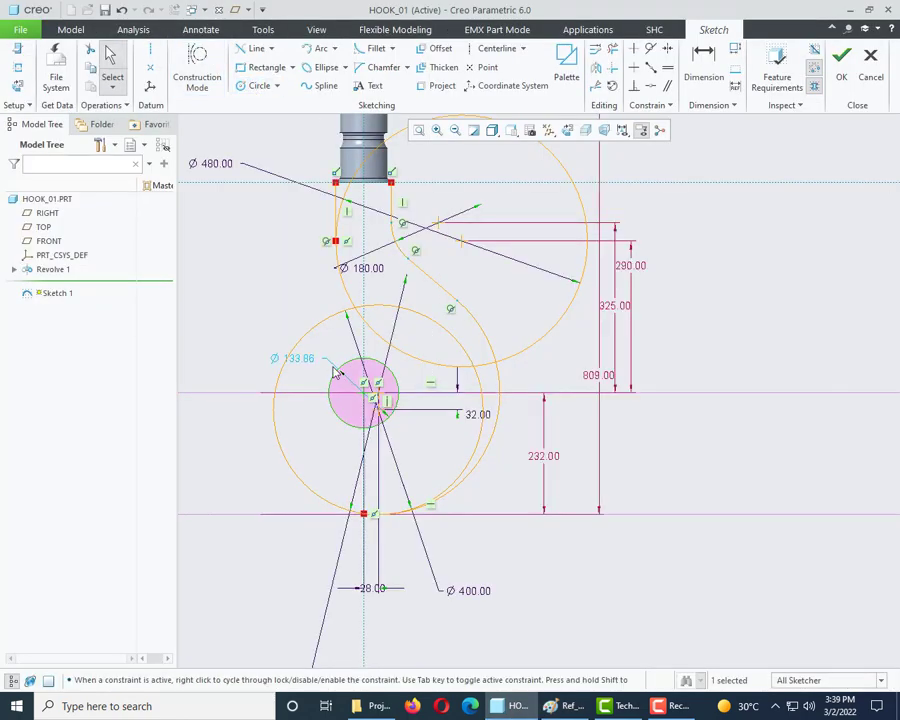
{"action": "double_click", "coordinate": [308, 362]}
{"action": "type", "text": "160"}
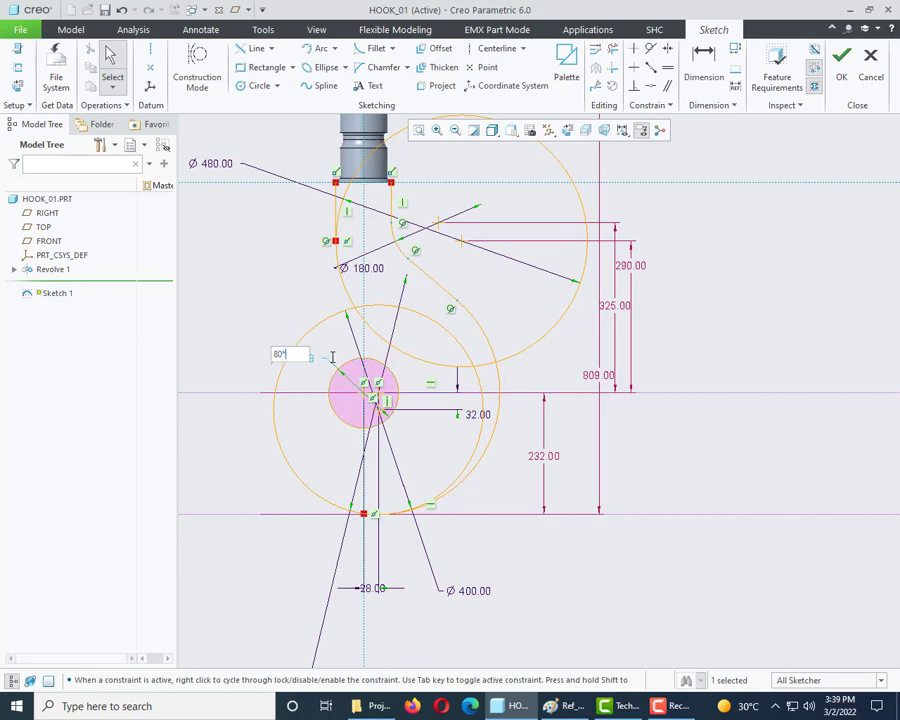
{"action": "key", "text": "Return"}
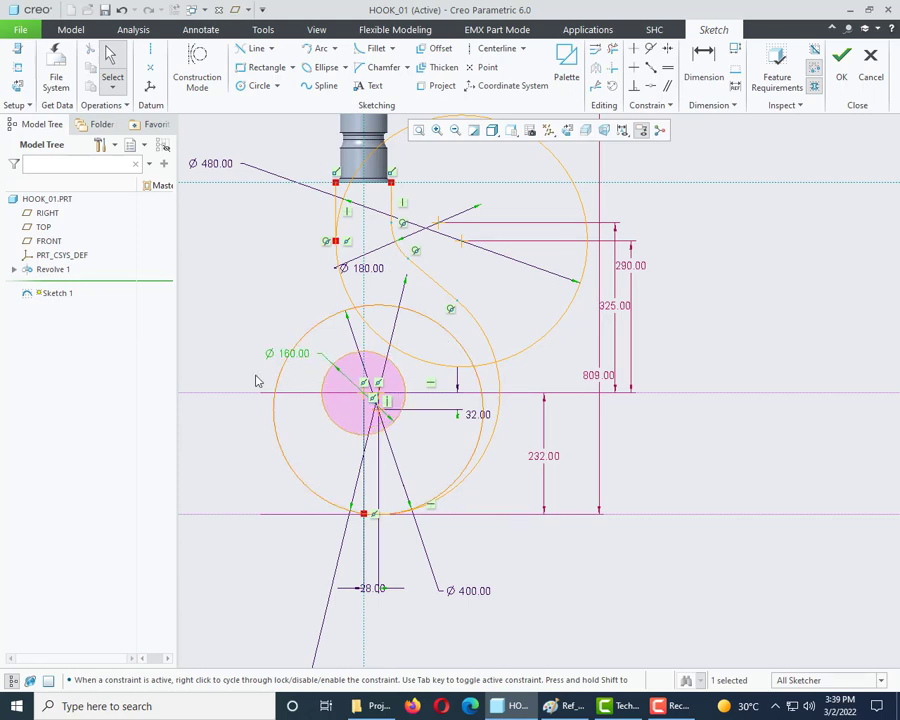
Draw a tangent line from the left side of the 480 mm circle to the right side of the 160 mm circle.
{"action": "left_click", "coordinate": [387, 364]}
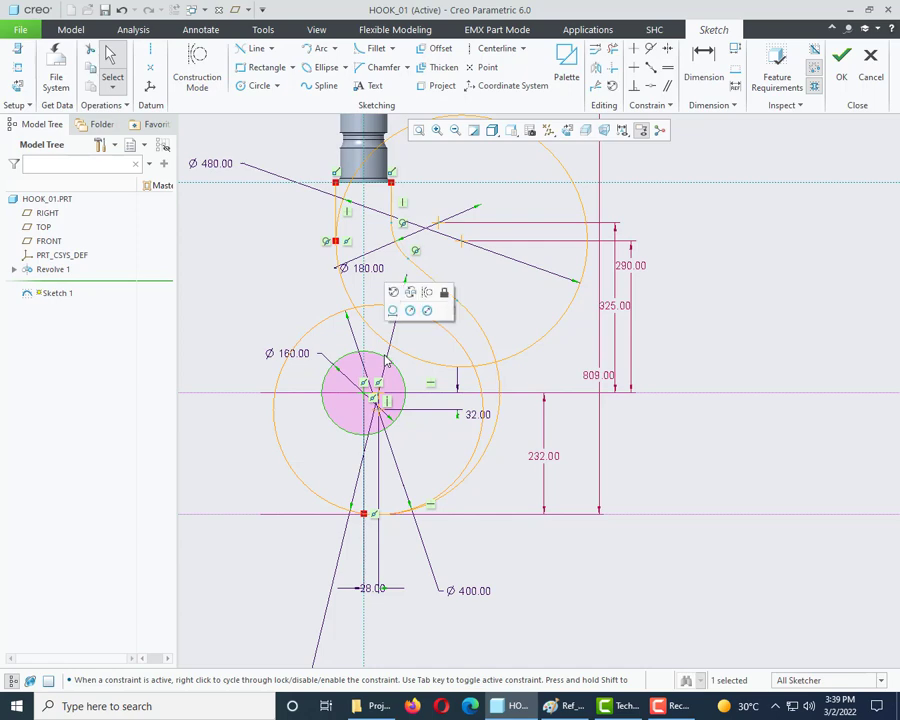
{"action": "left_click", "coordinate": [348, 294]}
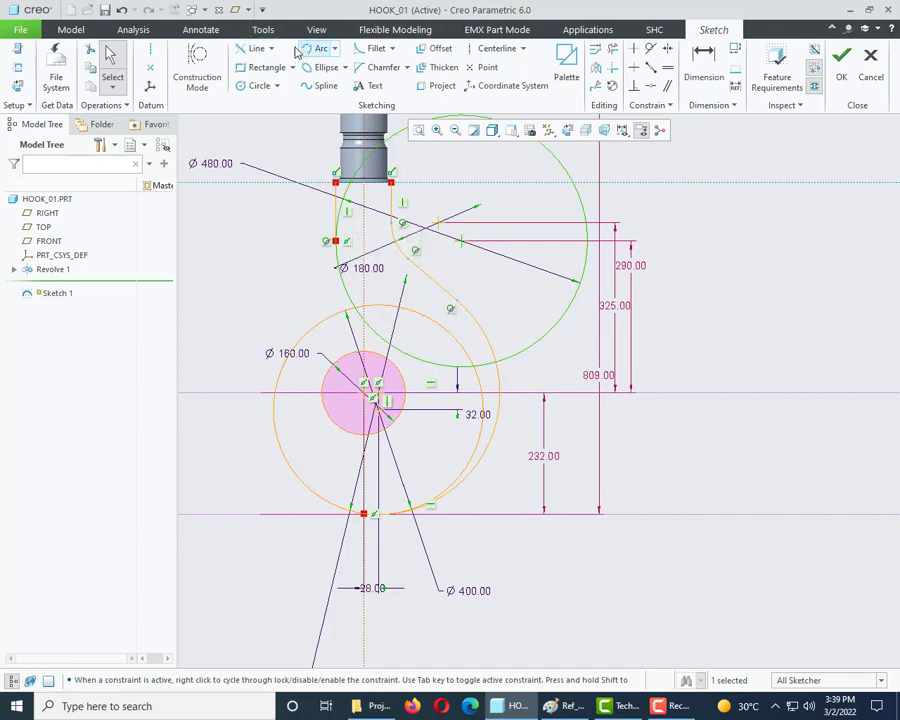
{"action": "left_click", "coordinate": [271, 48]}
{"action": "left_click", "coordinate": [275, 83]}
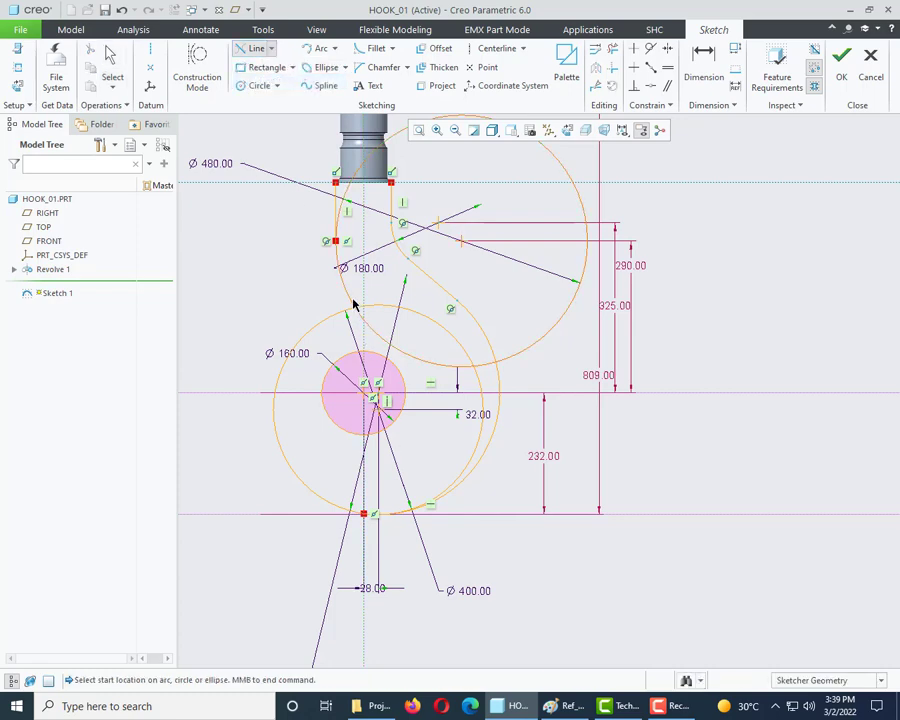
{"action": "left_click", "coordinate": [351, 304]}
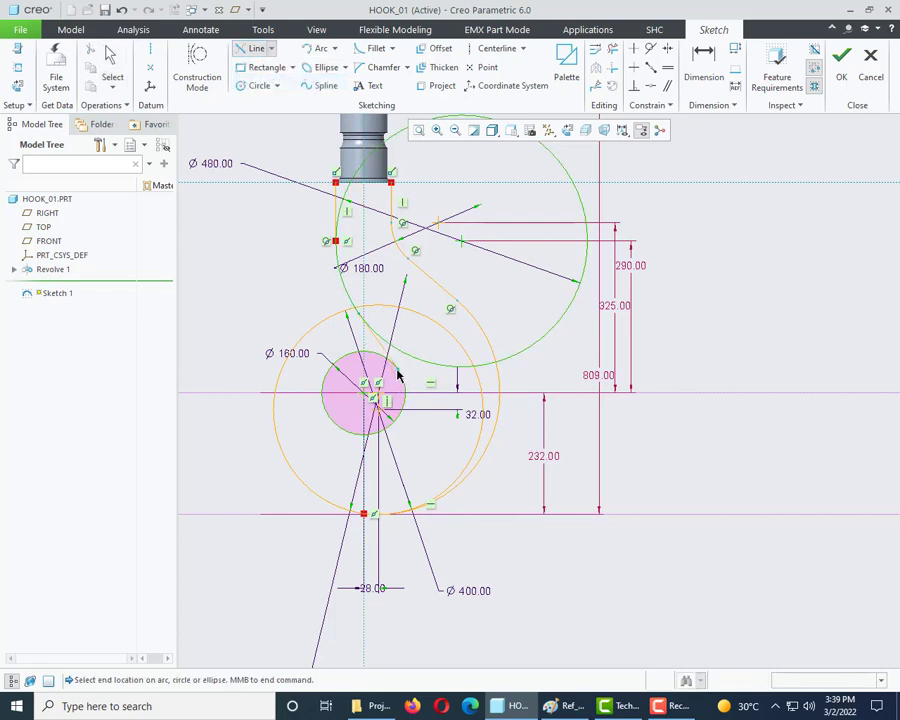
{"action": "left_click", "coordinate": [398, 373]}
{"action": "middle_click", "coordinate": [420, 390]}
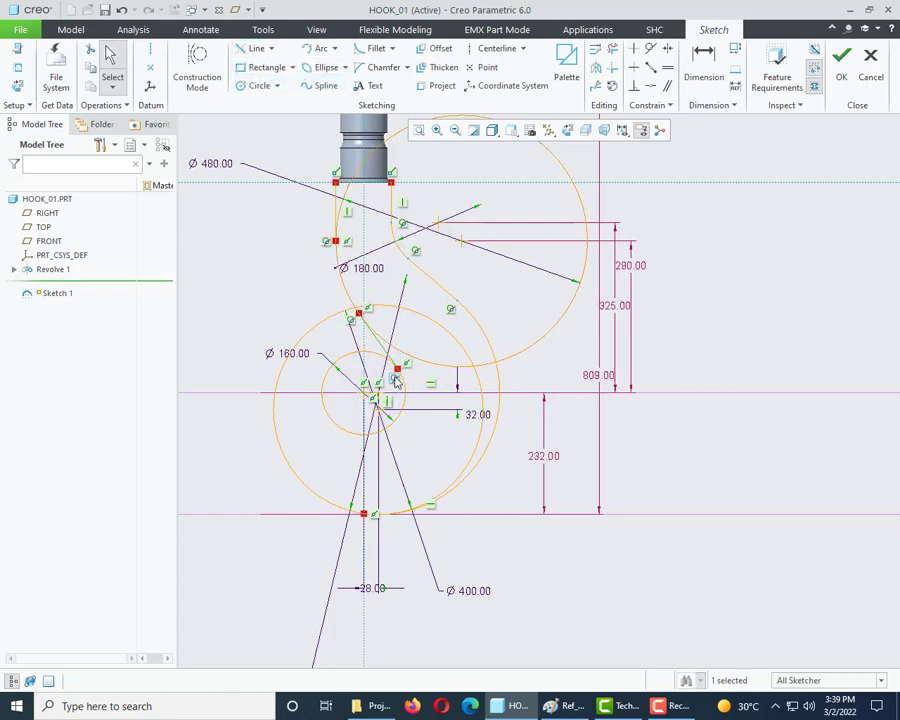
{"action": "scroll", "coordinate": [428, 402], "scroll_direction": "down", "scroll_amount": 2}
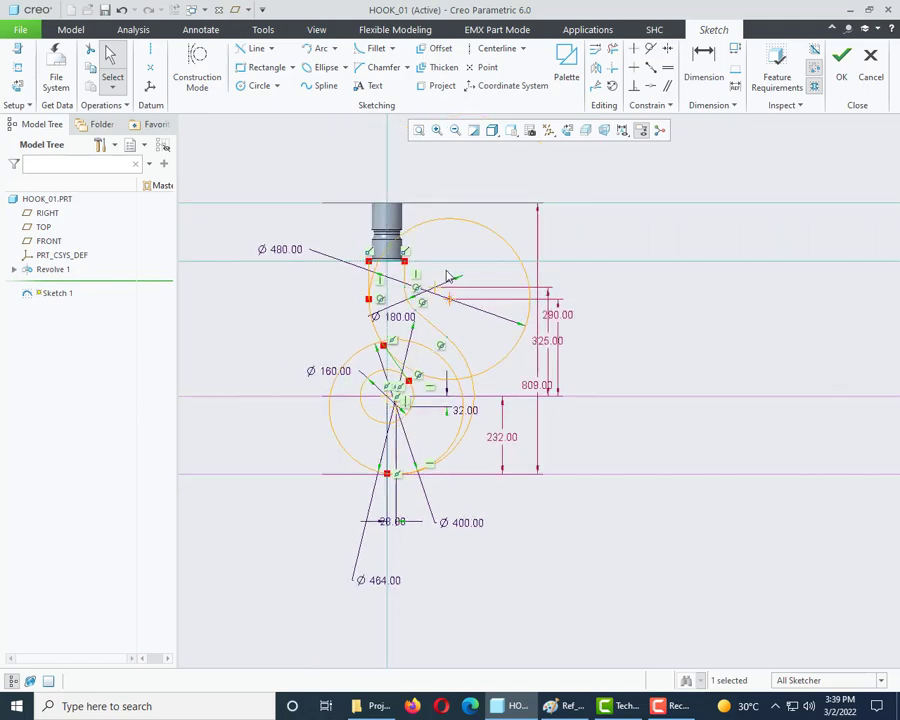
Trim the 480 mm circle's segments inside the shank and just past its tangent point with the line to the 160 mm circle.
{"action": "left_click", "coordinate": [612, 48]}
{"action": "scroll", "coordinate": [362, 263], "scroll_direction": "up", "scroll_amount": 4}
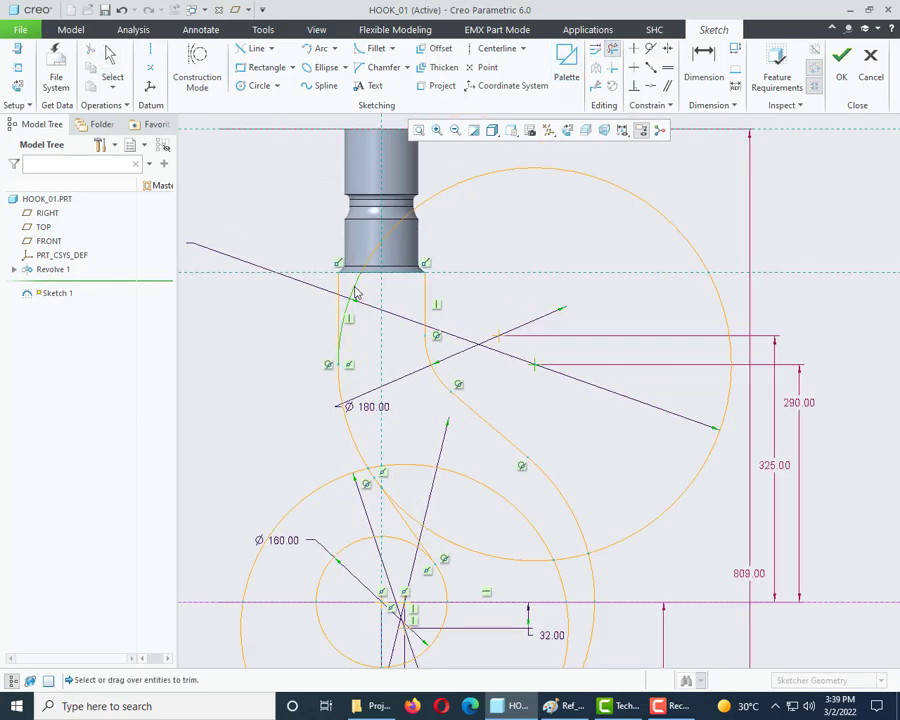
{"action": "left_click", "coordinate": [356, 298]}
{"action": "scroll", "coordinate": [402, 450], "scroll_direction": "down", "scroll_amount": 2}
{"action": "scroll", "coordinate": [402, 455], "scroll_direction": "up", "scroll_amount": 3}
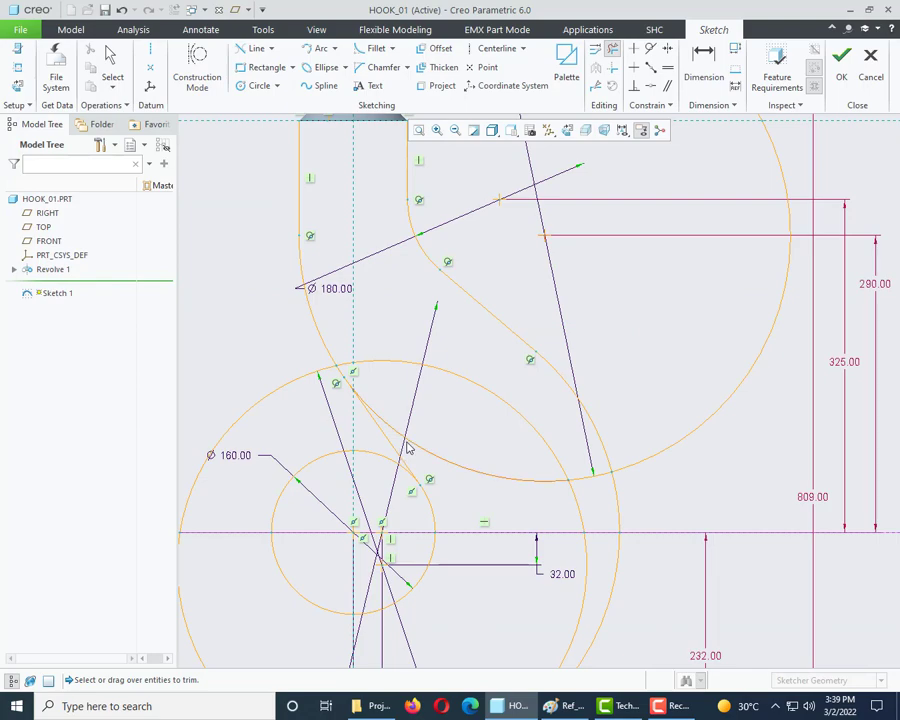
{"action": "left_click", "coordinate": [366, 414]}
{"action": "scroll", "coordinate": [330, 368], "scroll_direction": "up", "scroll_amount": 4}
{"action": "scroll", "coordinate": [353, 374], "scroll_direction": "up", "scroll_amount": 4}
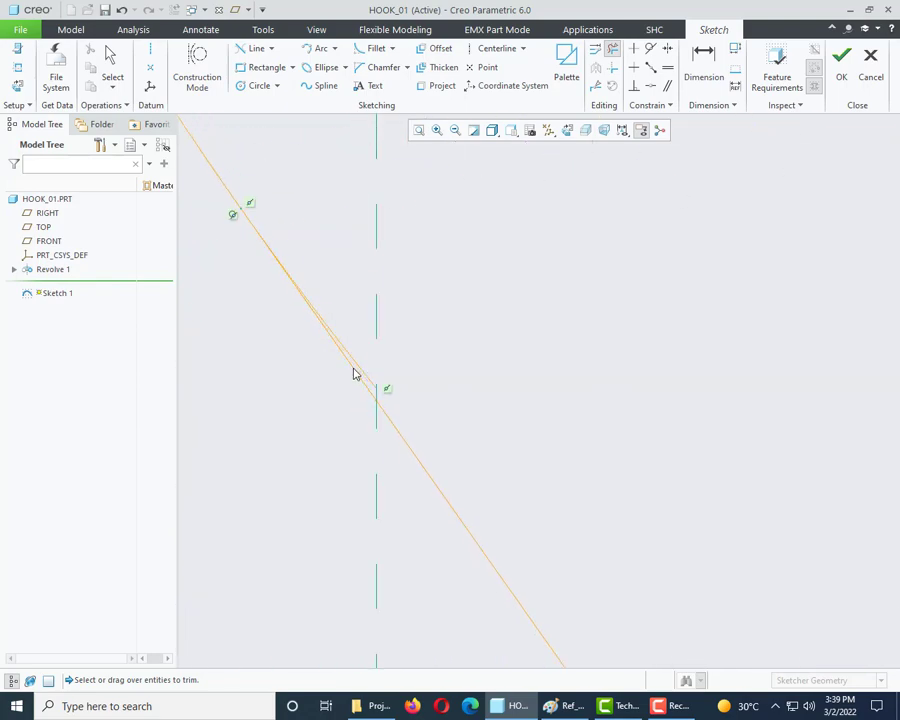
{"action": "left_click", "coordinate": [370, 368]}
{"action": "scroll", "coordinate": [370, 368], "scroll_direction": "down", "scroll_amount": 4}
{"action": "scroll", "coordinate": [330, 387], "scroll_direction": "down", "scroll_amount": 2}
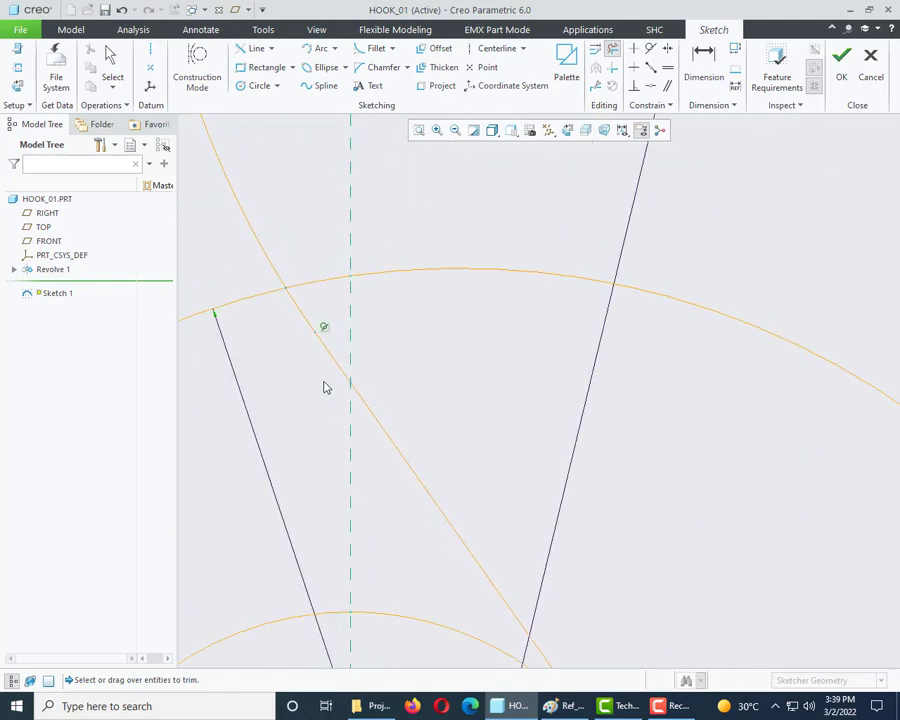
{"action": "scroll", "coordinate": [312, 352], "scroll_direction": "up", "scroll_amount": 2}
{"action": "scroll", "coordinate": [312, 350], "scroll_direction": "down", "scroll_amount": 5}
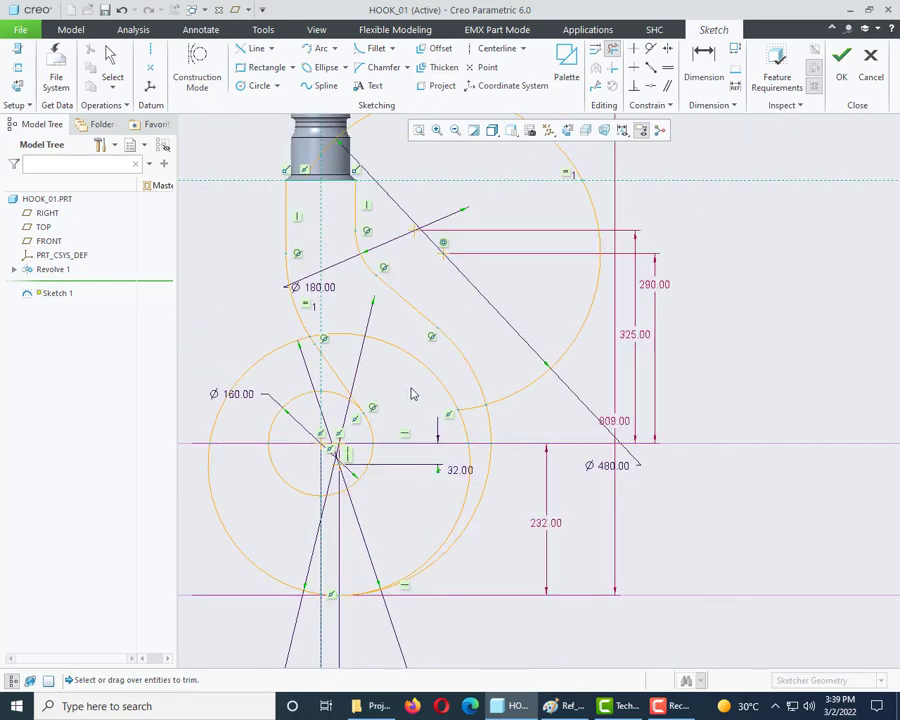
Delete the leftover right-hand arc of the 480 mm circle, keeping the arc between the shank and the tangent line.
{"action": "key", "text": "Escape"}
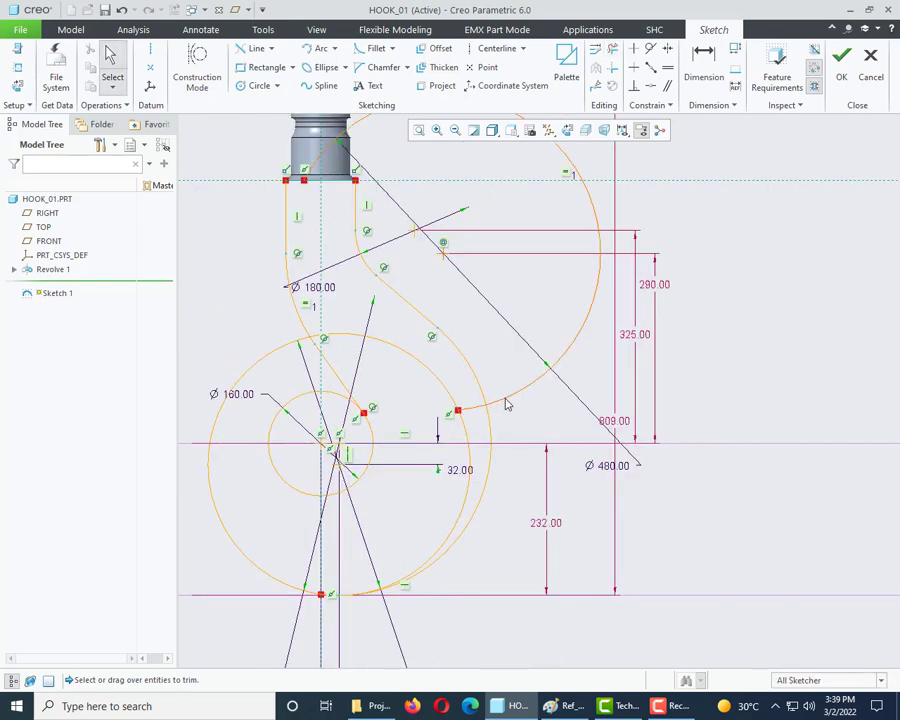
{"action": "left_click", "coordinate": [505, 402]}
{"action": "key", "text": "Delete"}
{"action": "scroll", "coordinate": [444, 468], "scroll_direction": "down", "scroll_amount": 2}
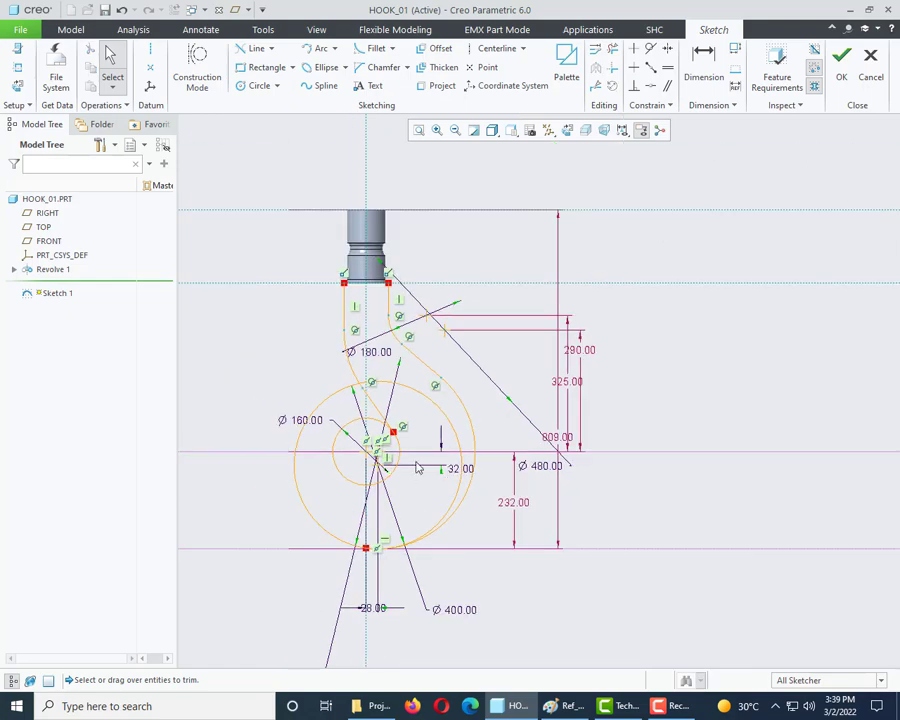
{"action": "scroll", "coordinate": [300, 401], "scroll_direction": "up", "scroll_amount": 1}
{"action": "scroll", "coordinate": [474, 398], "scroll_direction": "up", "scroll_amount": 2}
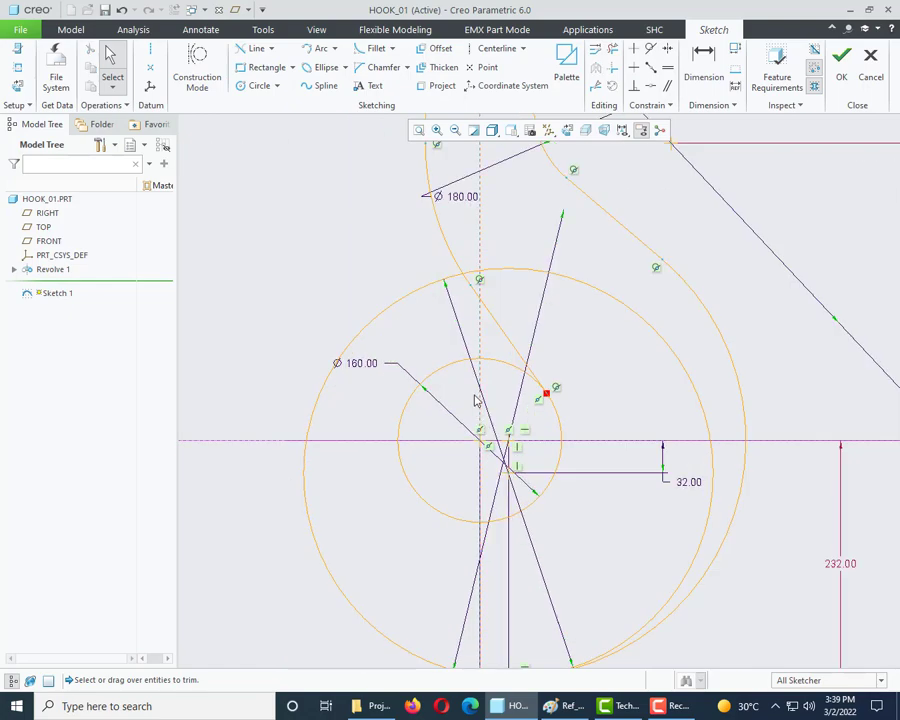
{"action": "scroll", "coordinate": [547, 403], "scroll_direction": "down", "scroll_amount": 1}
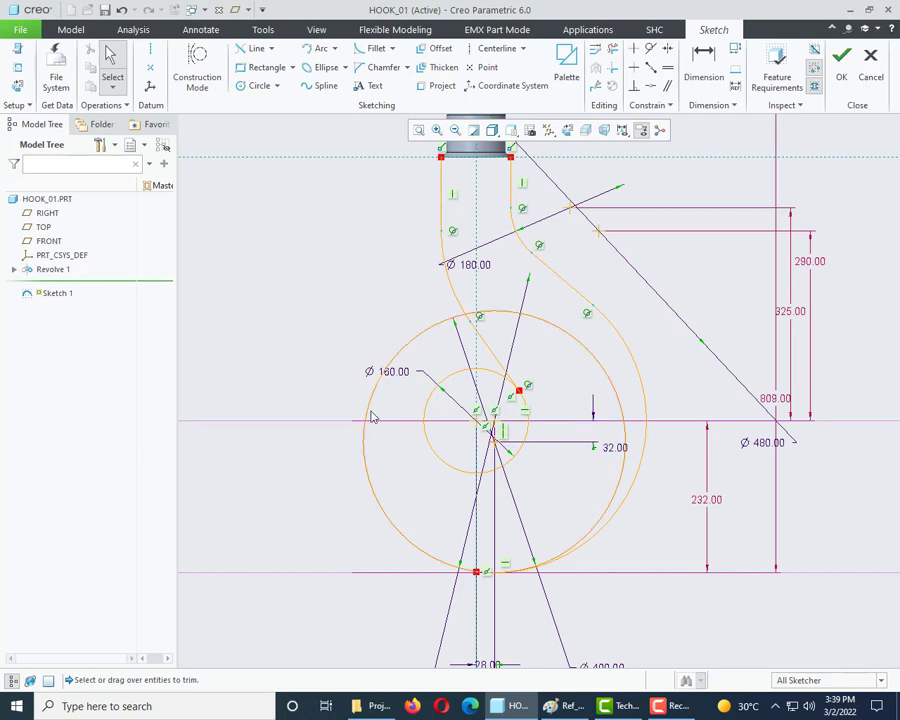
{"action": "scroll", "coordinate": [372, 414], "scroll_direction": "down", "scroll_amount": 2}
{"action": "scroll", "coordinate": [466, 438], "scroll_direction": "up", "scroll_amount": 2}
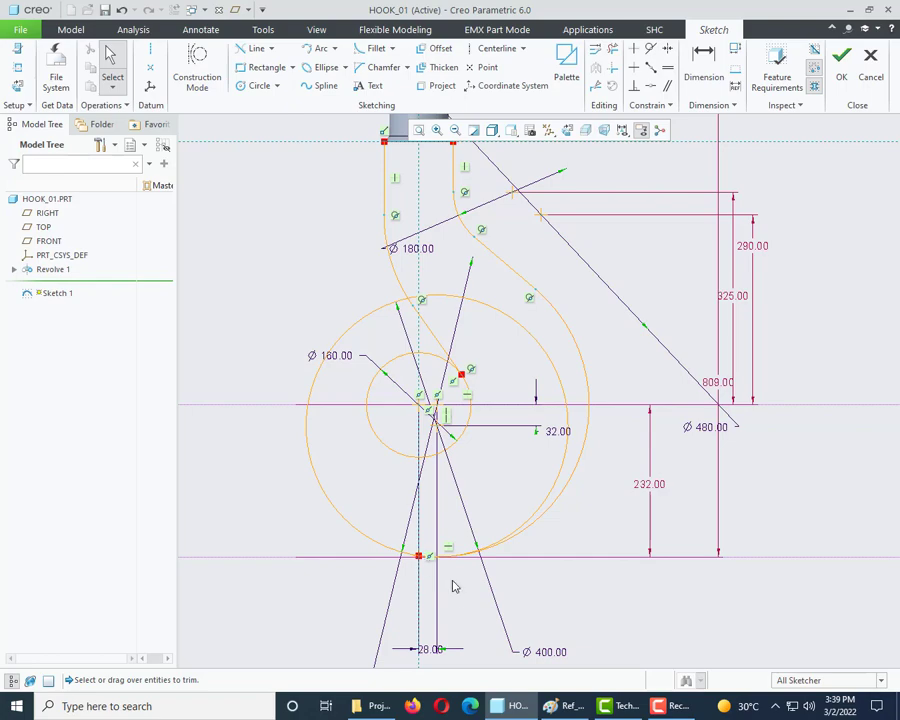
Switch to the Paint reference drawing, mark the SR28 and 100 dimensions with yellow rectangles, and return to the Creo sketch.
{"action": "left_click", "coordinate": [562, 706]}
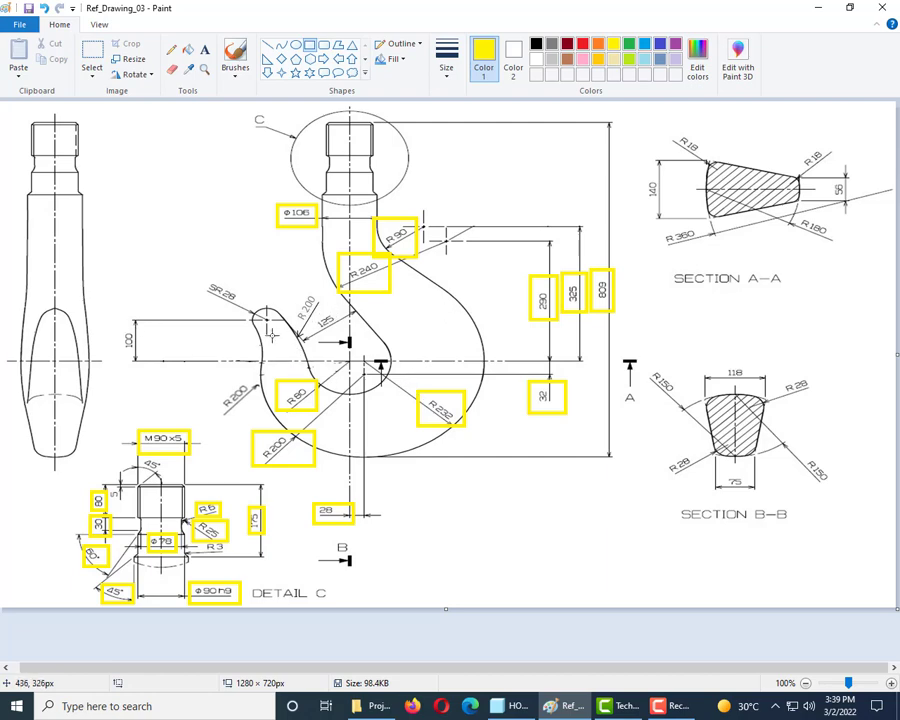
{"action": "left_click_drag", "start_coordinate": [194, 275], "coordinate": [258, 312]}
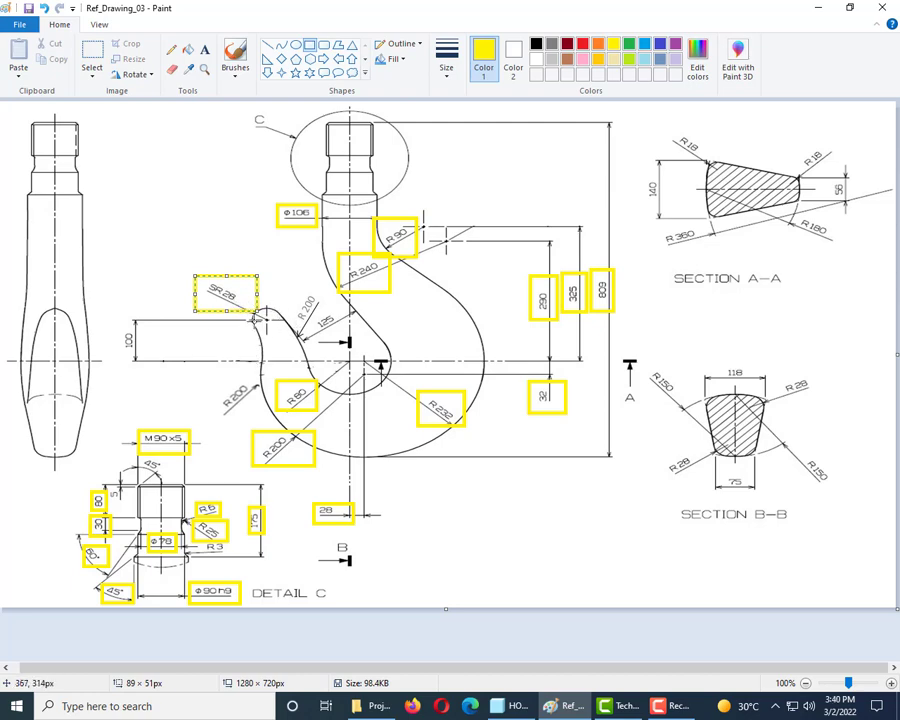
{"action": "left_click_drag", "start_coordinate": [116, 320], "coordinate": [142, 356]}
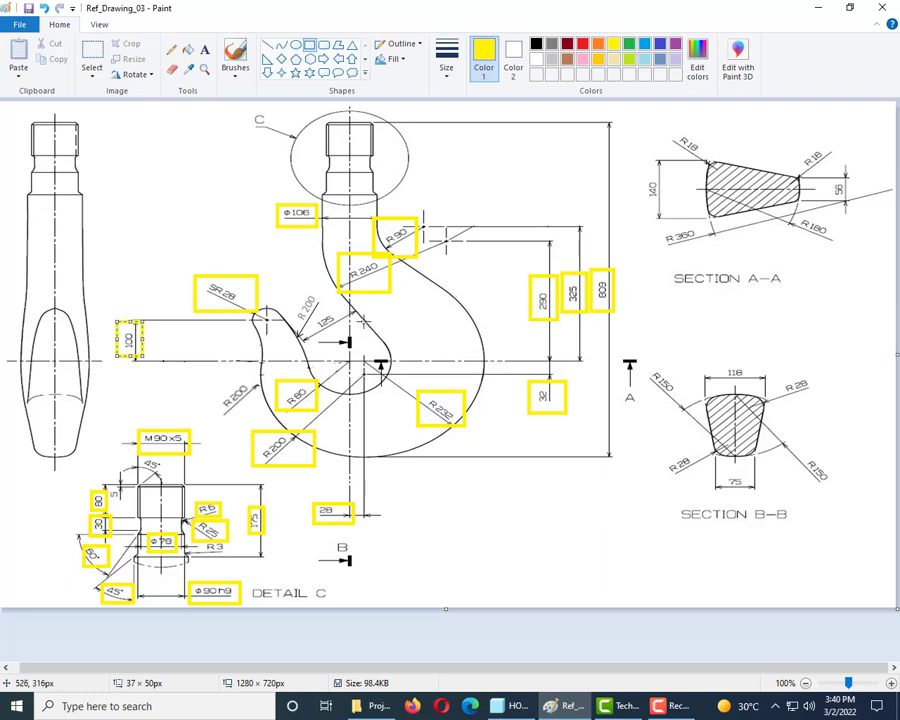
{"action": "left_click", "coordinate": [514, 706]}
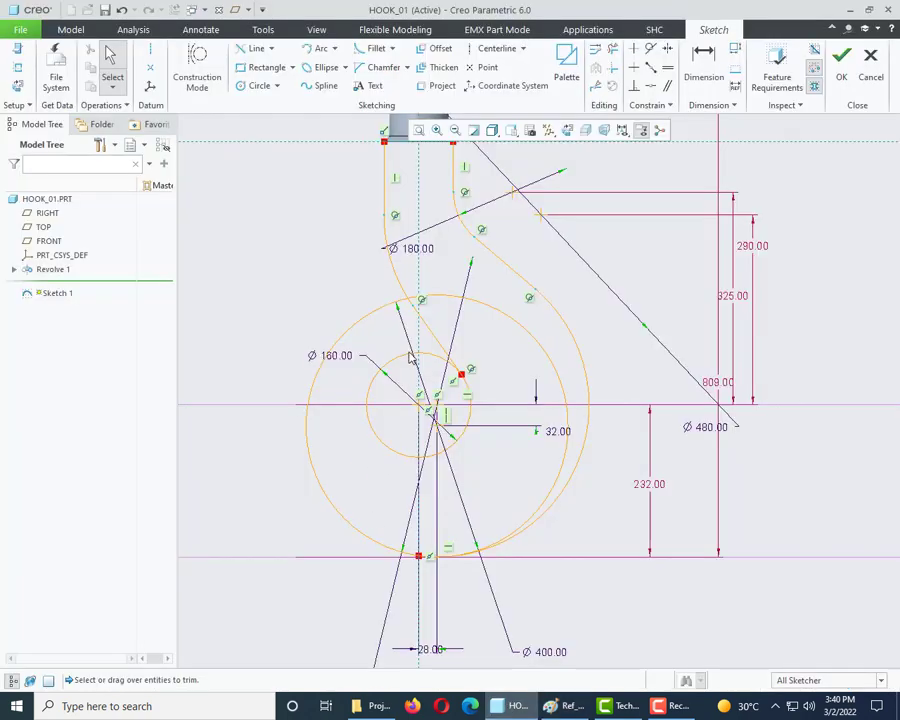
Select the tangent line above the 160 mm circle, mark the 125 dimension in the Paint drawing with a yellow rectangle, and return to Creo.
{"action": "left_click", "coordinate": [436, 340]}
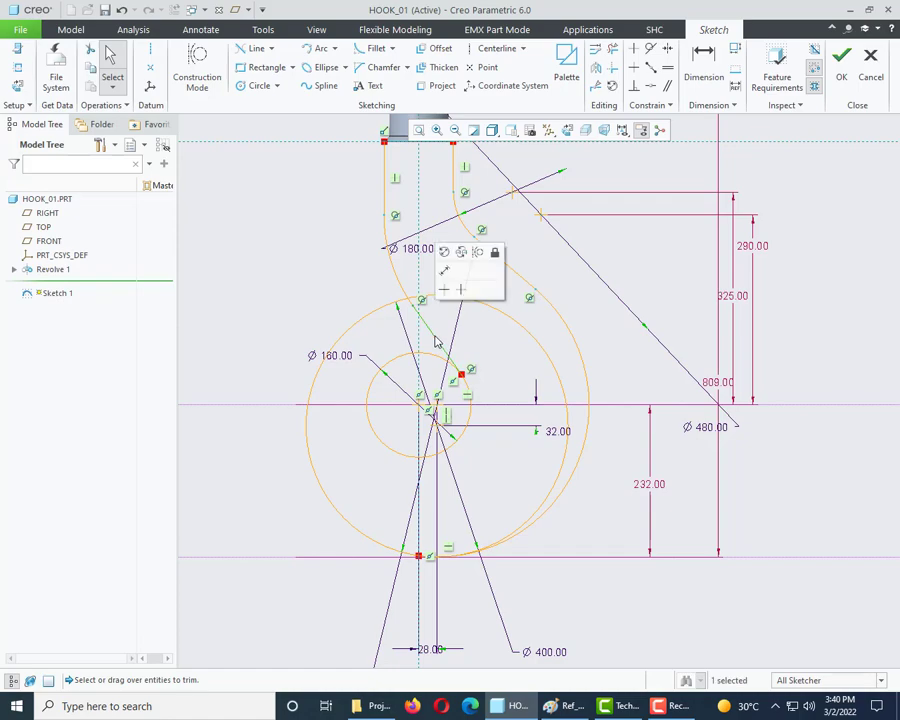
{"action": "key", "text": "alt+Tab"}
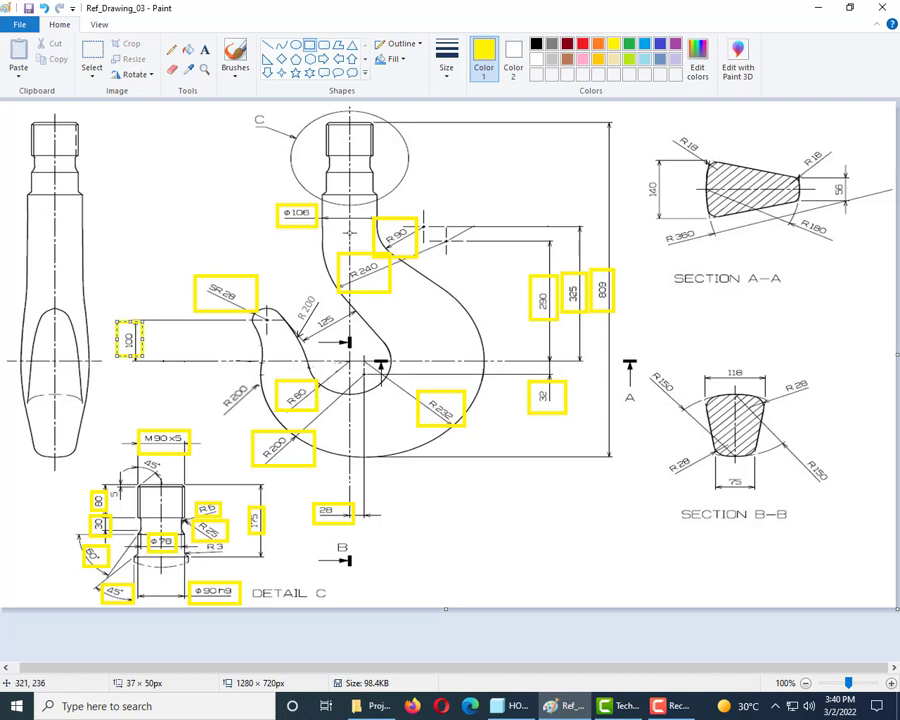
{"action": "left_click_drag", "start_coordinate": [315, 316], "coordinate": [347, 334]}
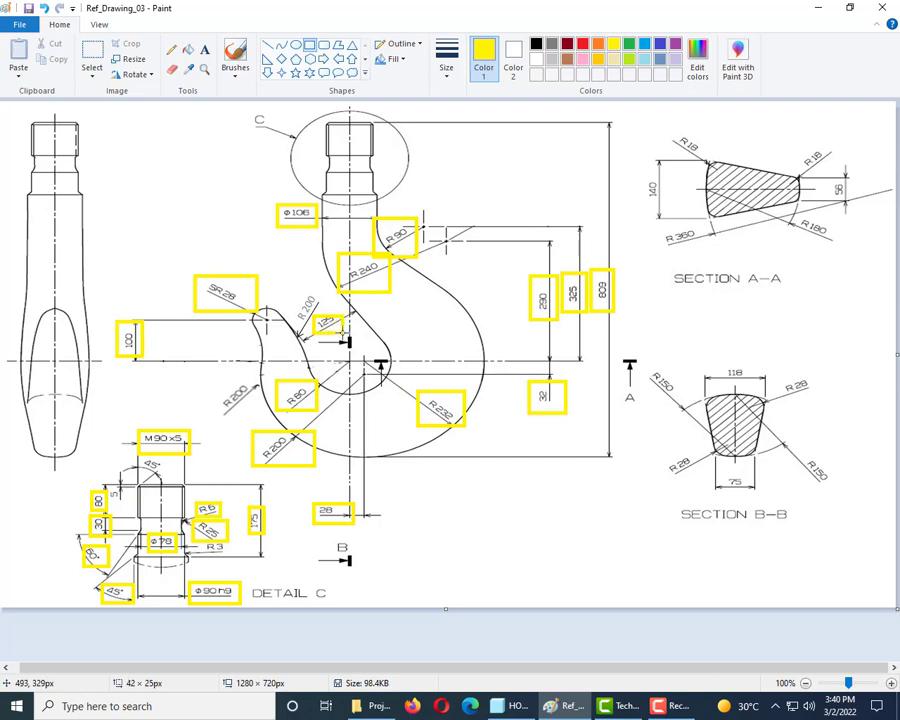
{"action": "left_click", "coordinate": [513, 706]}
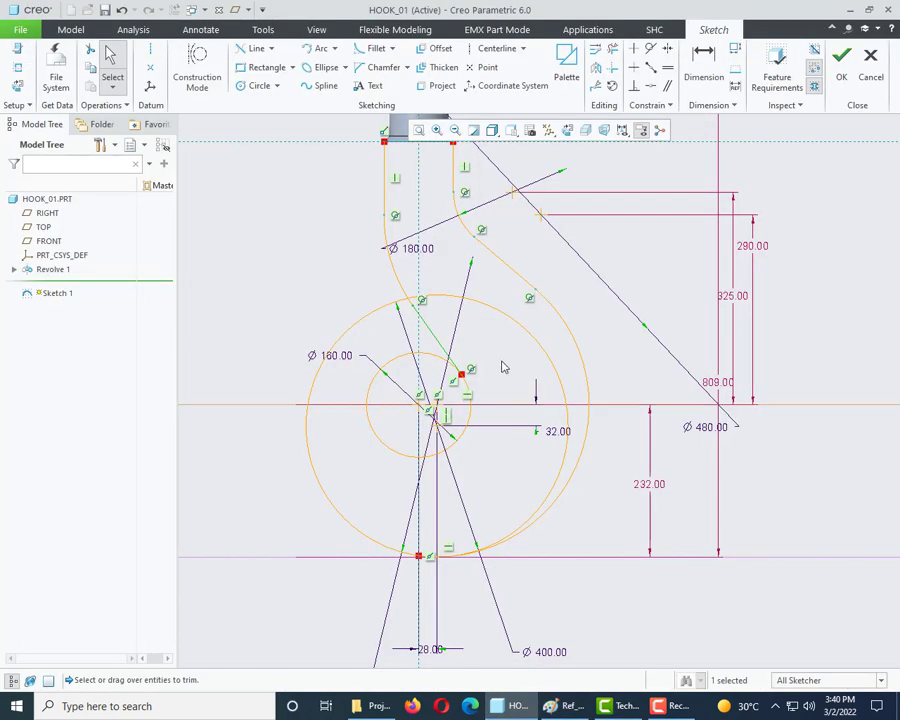
Offset the tangent line between the 480 mm arc and the 160 mm circle by 125 mm towards the lower left.
{"action": "left_click", "coordinate": [306, 274]}
{"action": "left_click", "coordinate": [440, 48]}
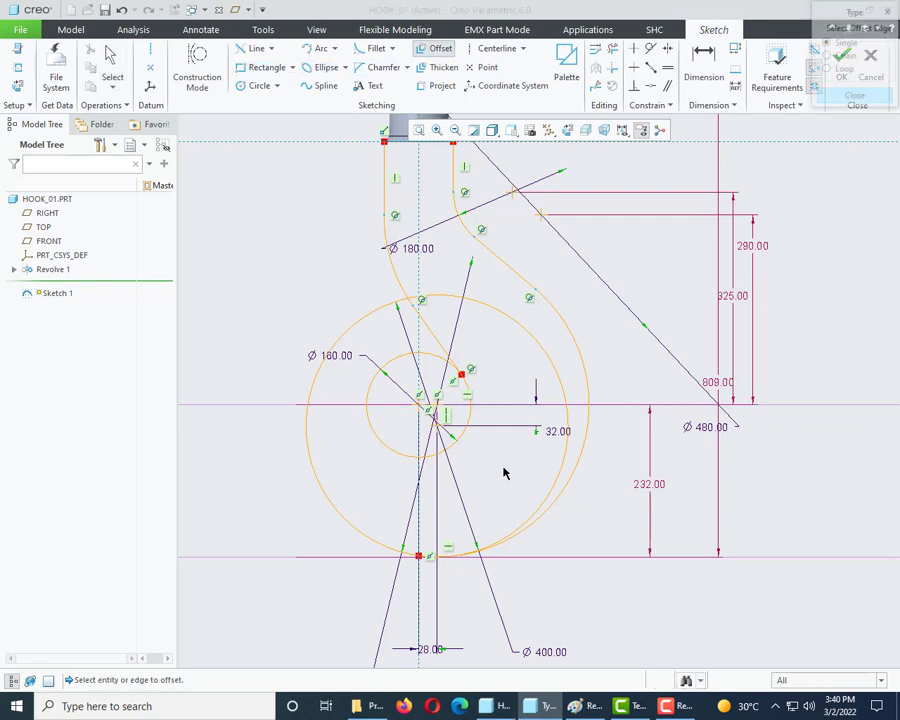
{"action": "left_click", "coordinate": [435, 343]}
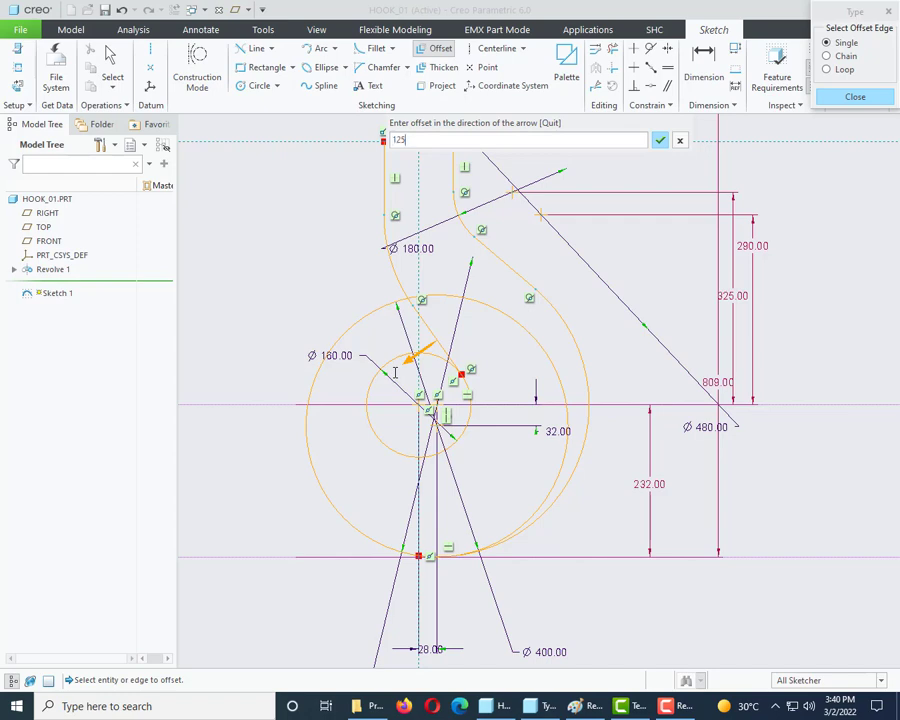
{"action": "type", "text": "125"}
{"action": "key", "text": "Return"}
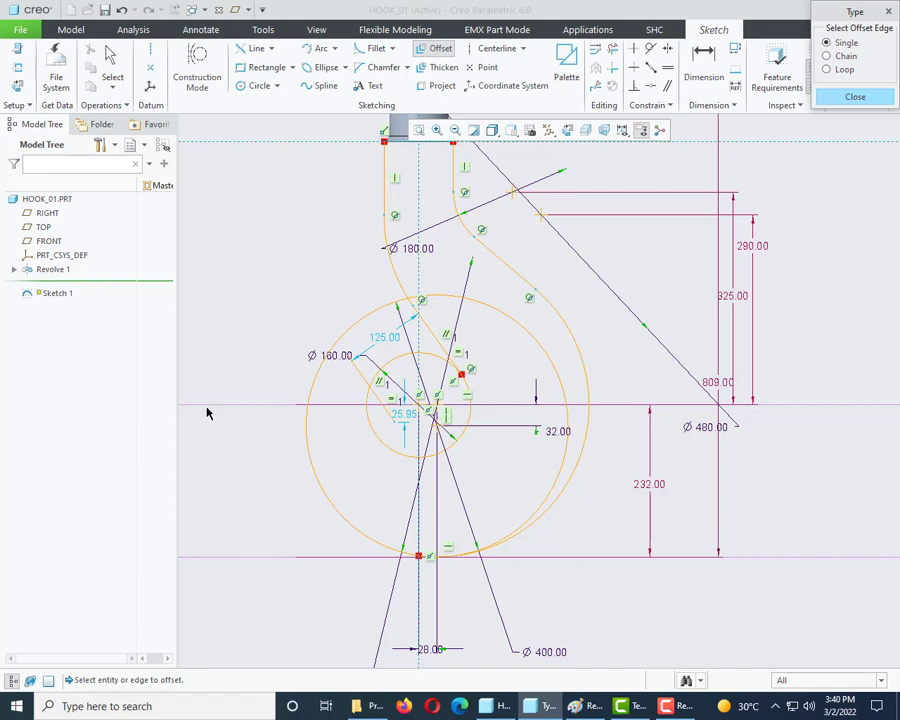
{"action": "key", "text": "Escape"}
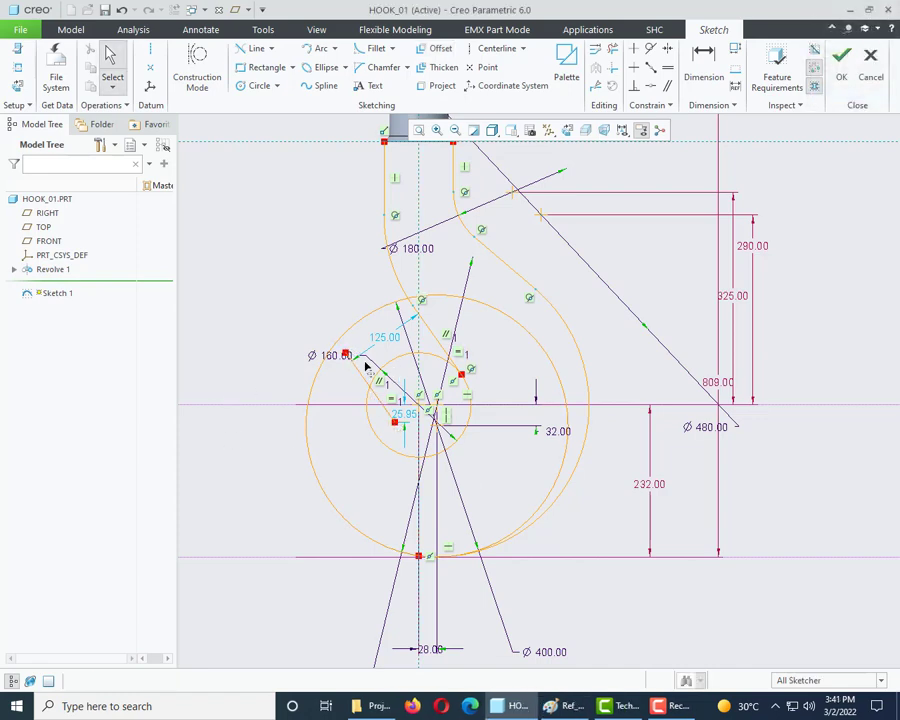
Draw a centerline through both endpoints of the offset line.
{"action": "left_click", "coordinate": [490, 48]}
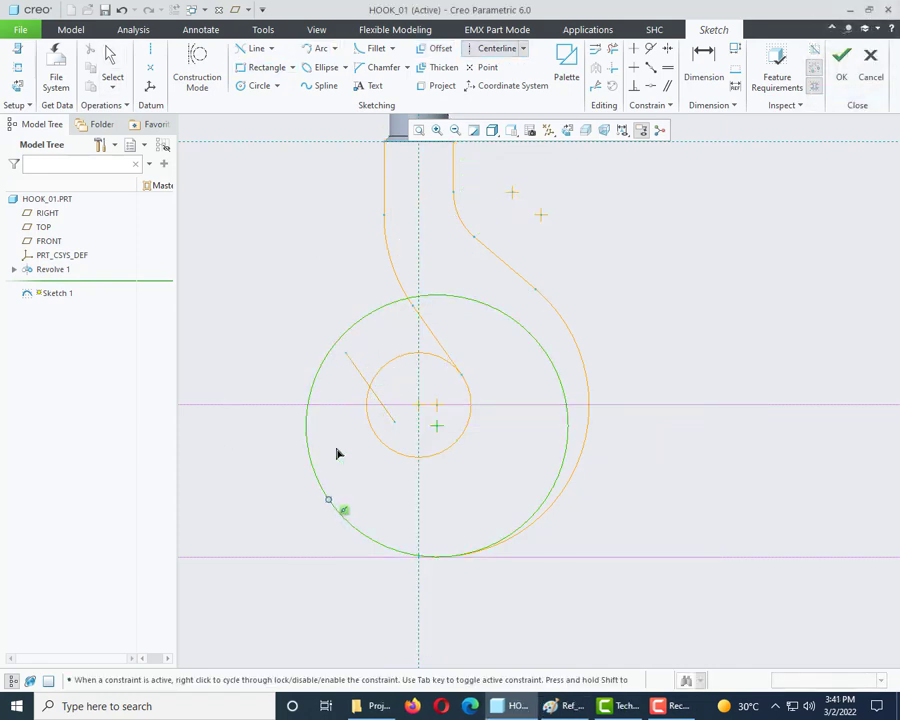
{"action": "left_click", "coordinate": [345, 354]}
{"action": "left_click", "coordinate": [395, 422]}
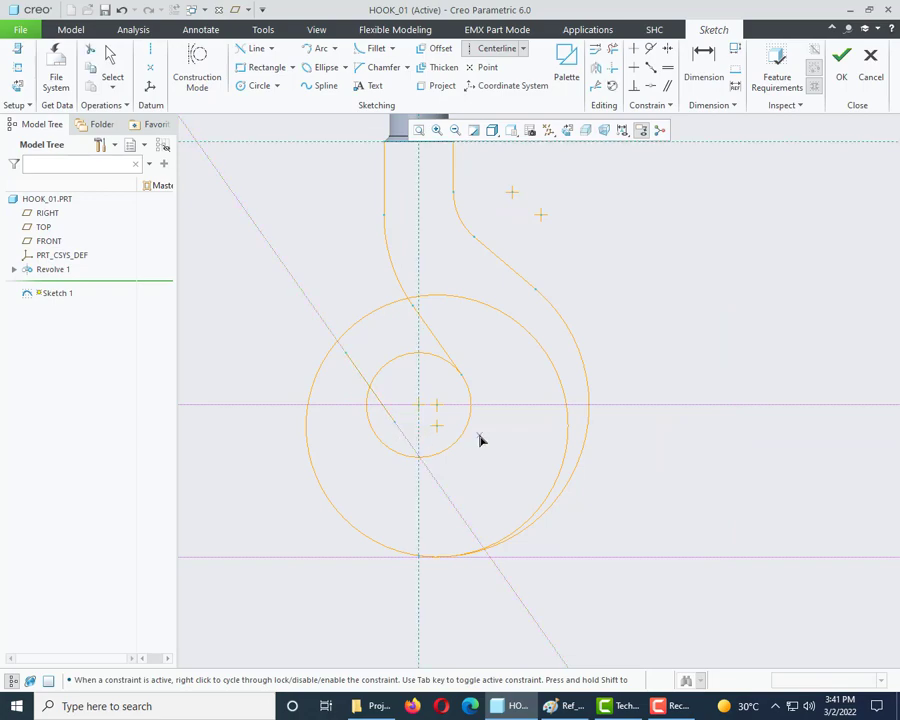
{"action": "middle_click", "coordinate": [524, 480]}
{"action": "scroll", "coordinate": [300, 400], "scroll_direction": "down", "scroll_amount": 3}
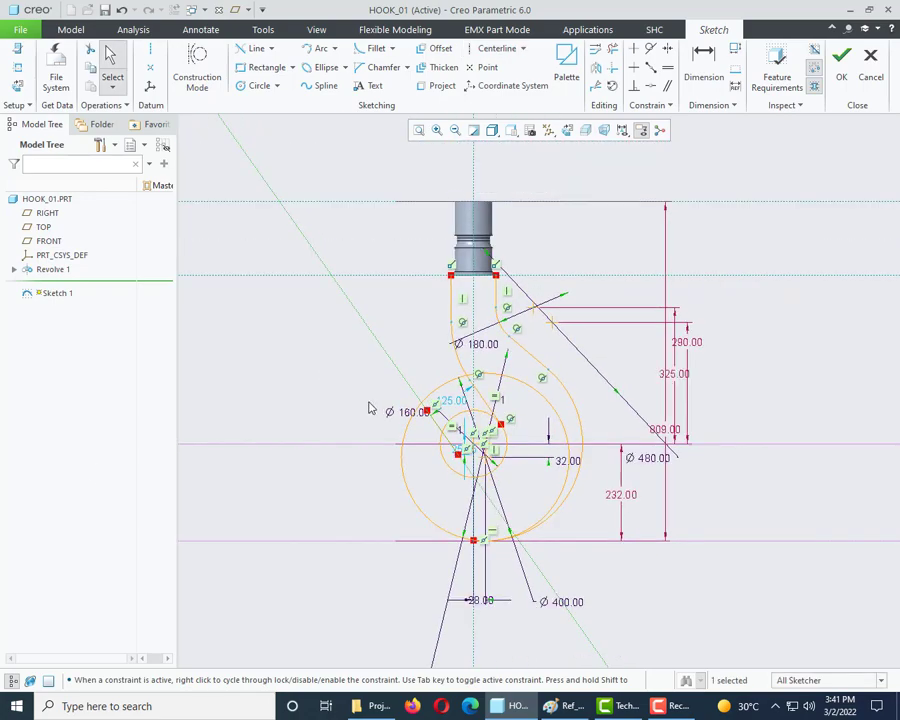
{"action": "scroll", "coordinate": [525, 490], "scroll_direction": "up", "scroll_amount": 2}
{"action": "scroll", "coordinate": [310, 430], "scroll_direction": "down", "scroll_amount": 2}
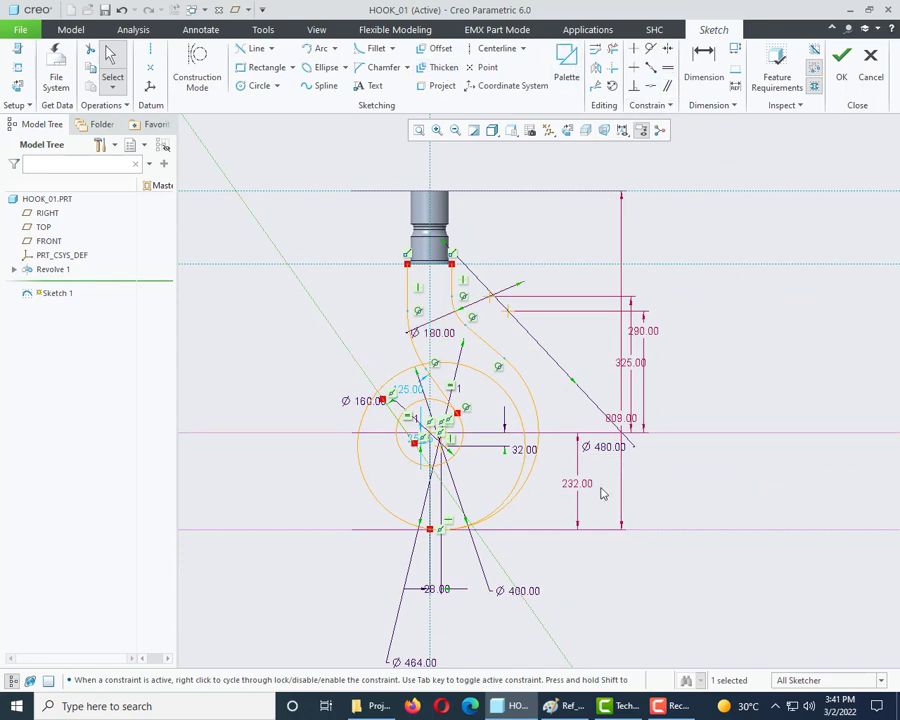
Sketch a circle centred on the slanted centerline, up and left of the 400 mm circle, and set its diameter to 28*2 (56 mm).
{"action": "left_click", "coordinate": [561, 705]}
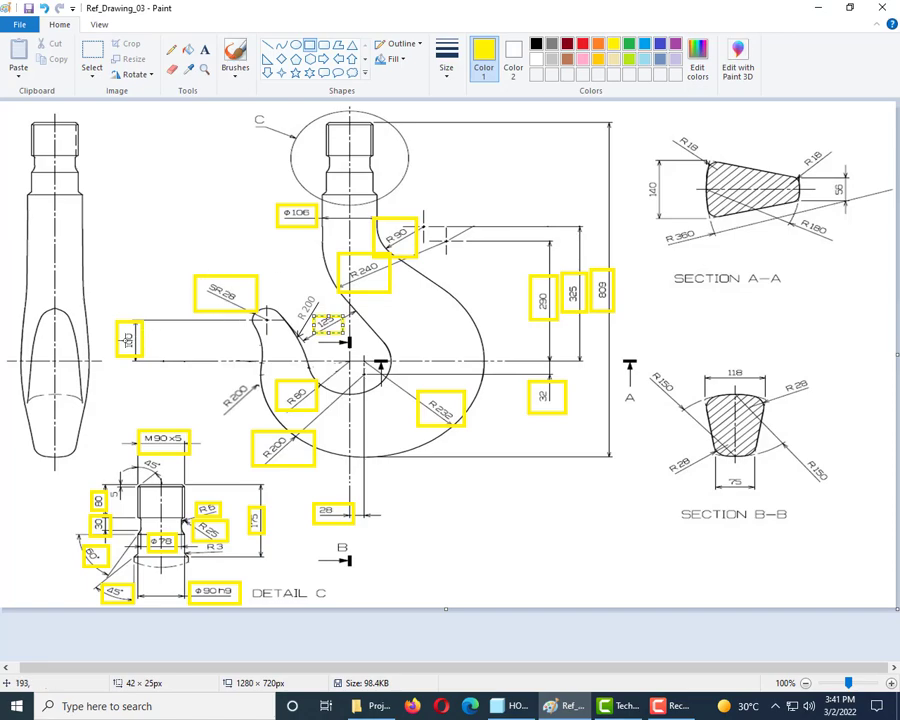
{"action": "left_click", "coordinate": [818, 7]}
{"action": "left_click", "coordinate": [256, 85]}
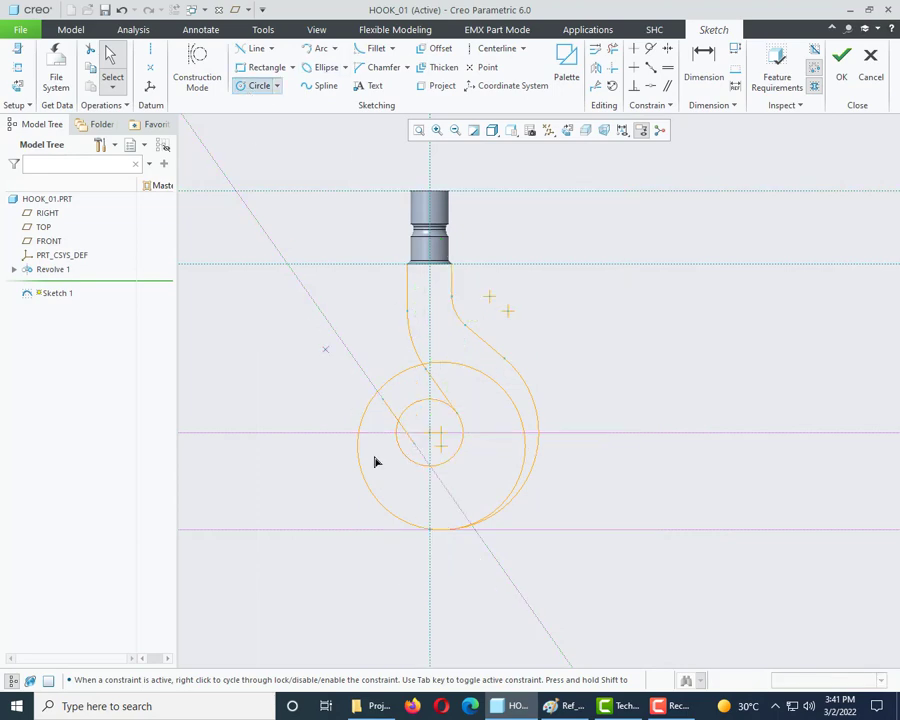
{"action": "left_click", "coordinate": [347, 349]}
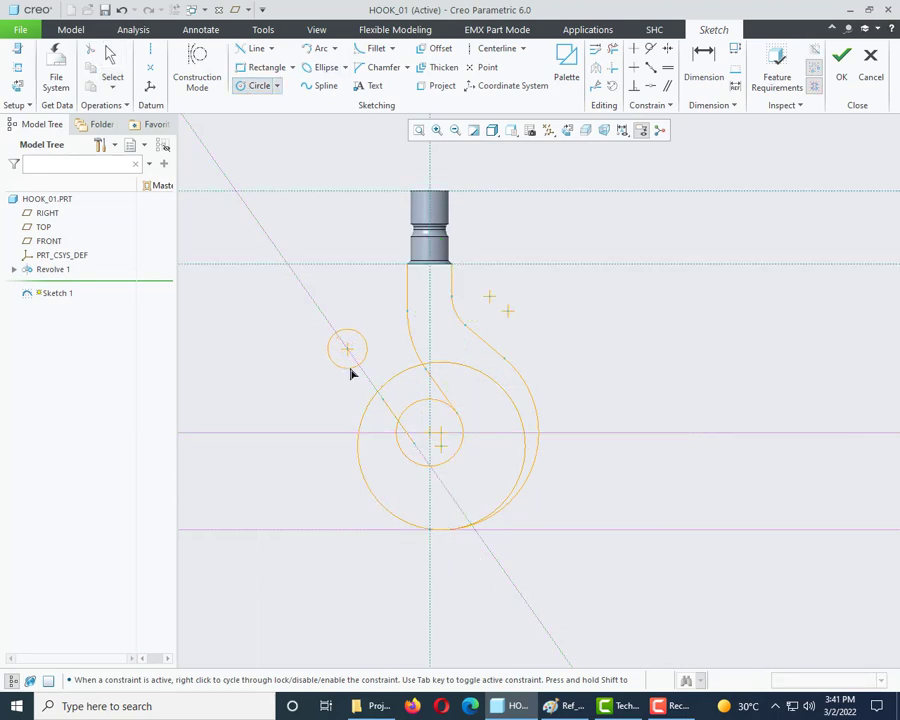
{"action": "left_click", "coordinate": [351, 373]}
{"action": "middle_click", "coordinate": [326, 328]}
{"action": "double_click", "coordinate": [303, 327]}
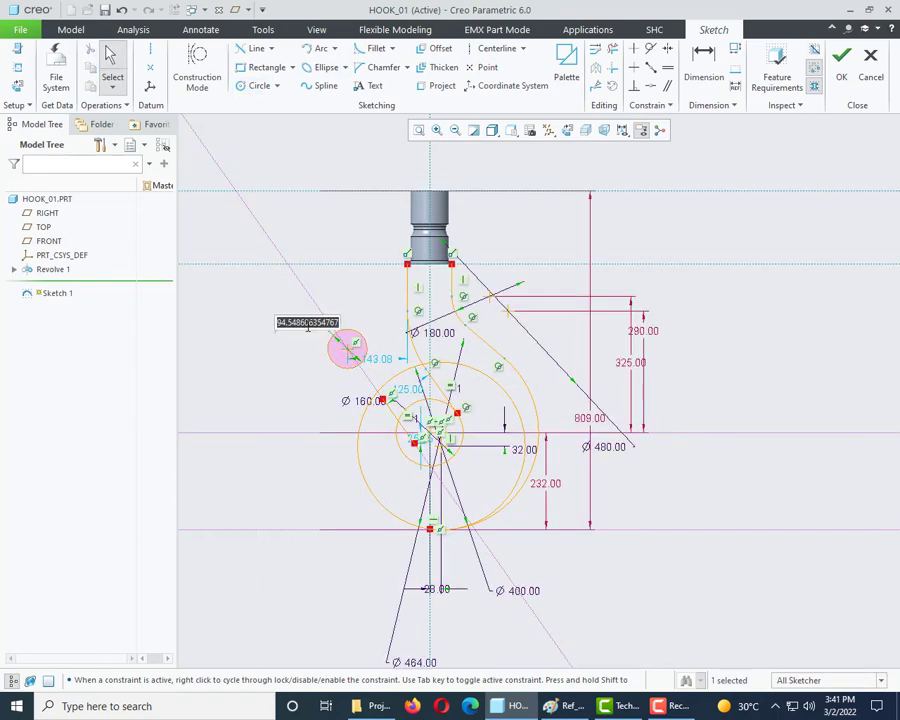
{"action": "type", "text": "28*2"}
{"action": "key", "text": "Return"}
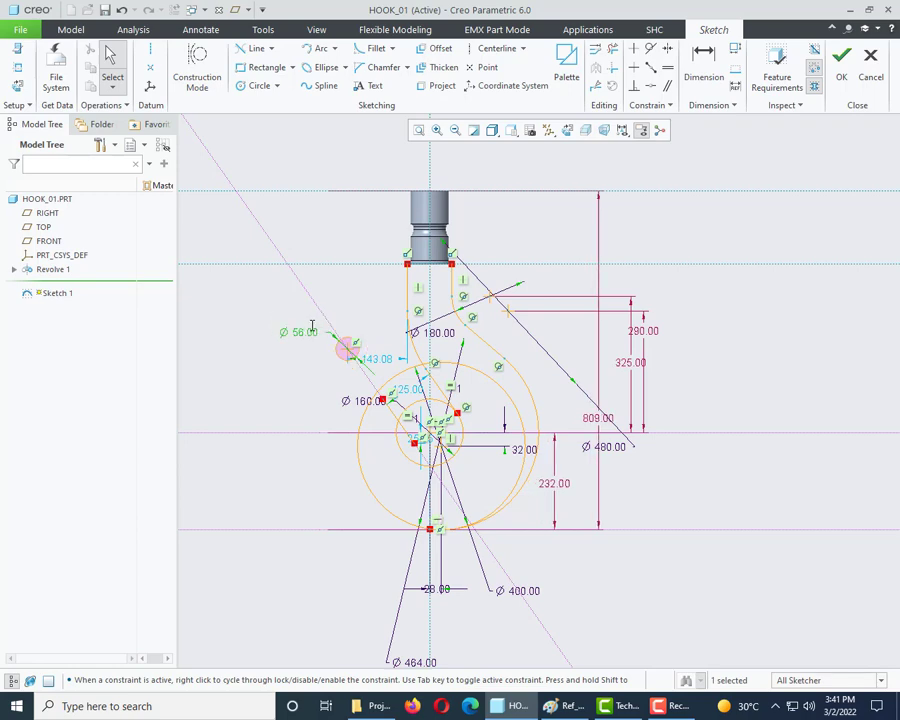
{"action": "scroll", "coordinate": [365, 398], "scroll_direction": "down", "scroll_amount": 1}
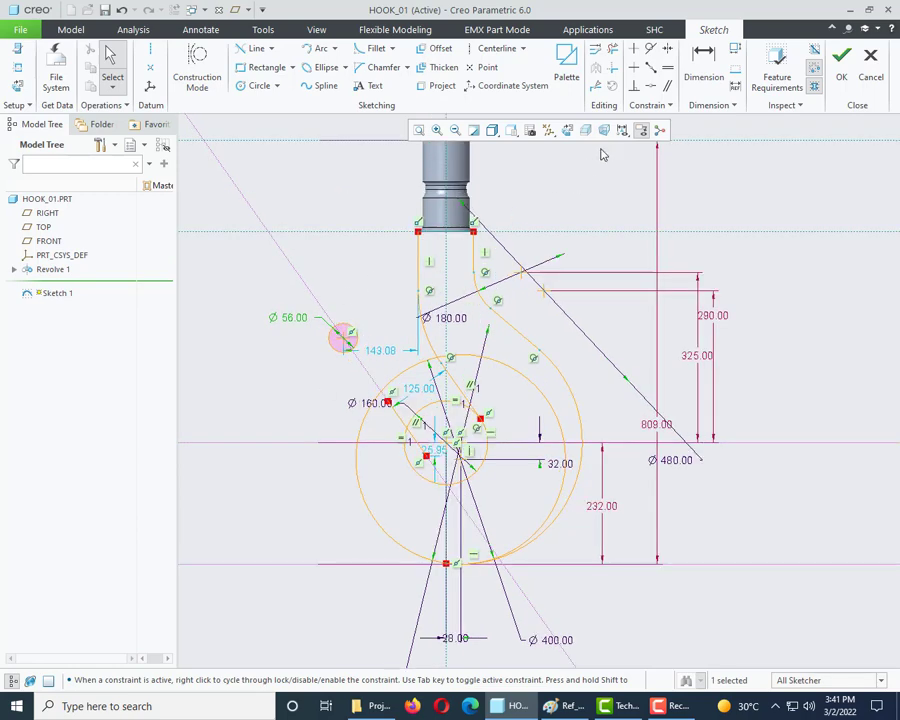
Dimension the 56 mm circle's centre height above the horizontal reference through the hook and set it to 100 mm.
{"action": "left_click", "coordinate": [704, 70]}
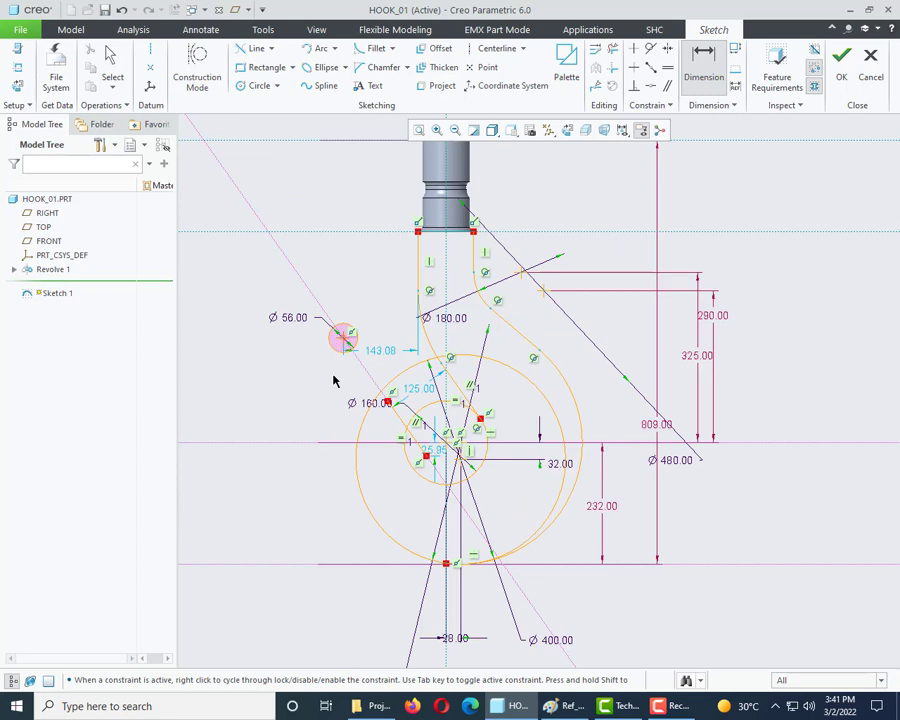
{"action": "left_click", "coordinate": [303, 442]}
{"action": "middle_click", "coordinate": [251, 392]}
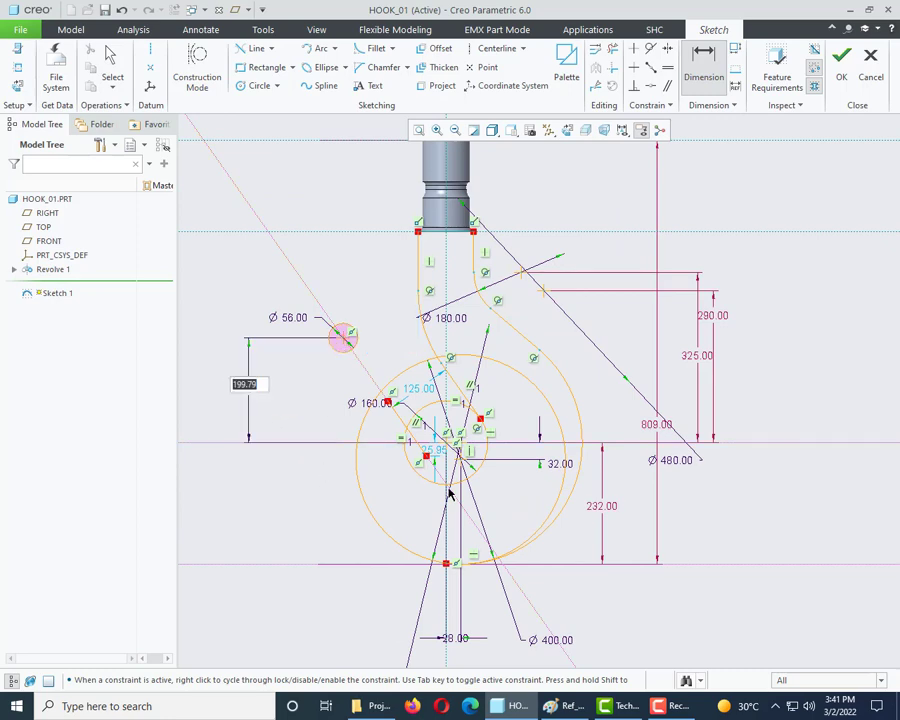
{"action": "type", "text": "100"}
{"action": "key", "text": "Return"}
{"action": "scroll", "coordinate": [381, 368], "scroll_direction": "up", "scroll_amount": 2}
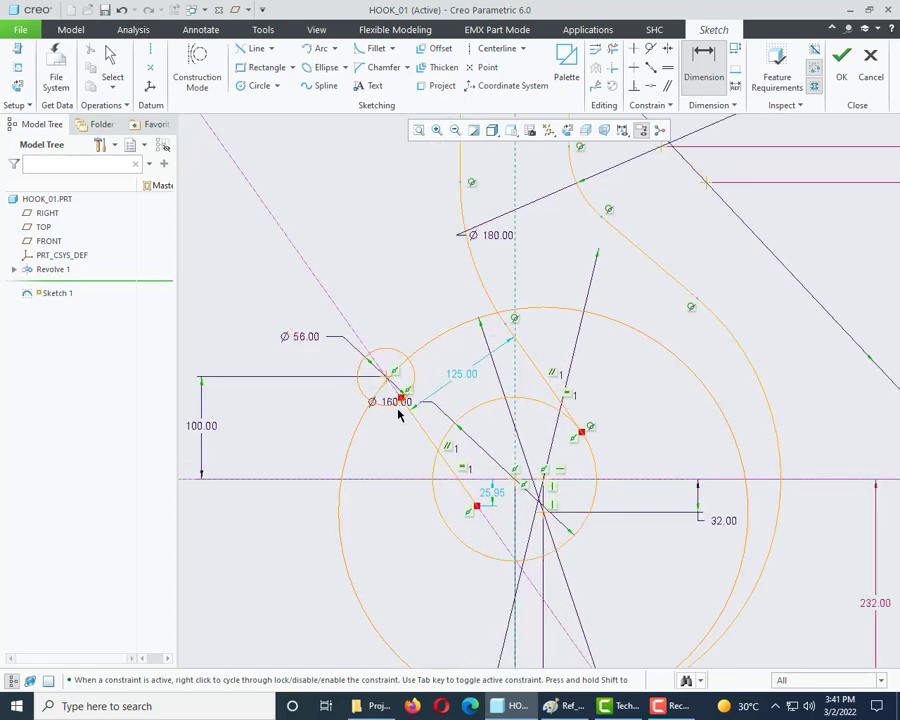
Undo the 100 mm height dimension and the 56 mm circle on the slanted centerline.
{"action": "key", "text": "ctrl+z"}
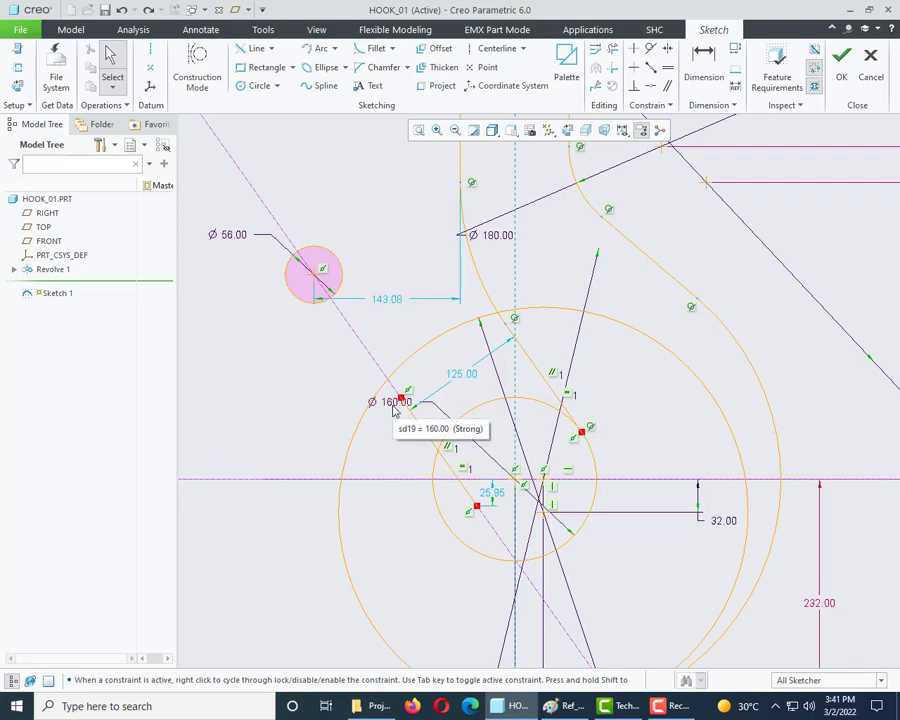
{"action": "key", "text": "ctrl+z"}
{"action": "scroll", "coordinate": [400, 375], "scroll_direction": "down", "scroll_amount": 4}
{"action": "scroll", "coordinate": [410, 387], "scroll_direction": "up", "scroll_amount": 3}
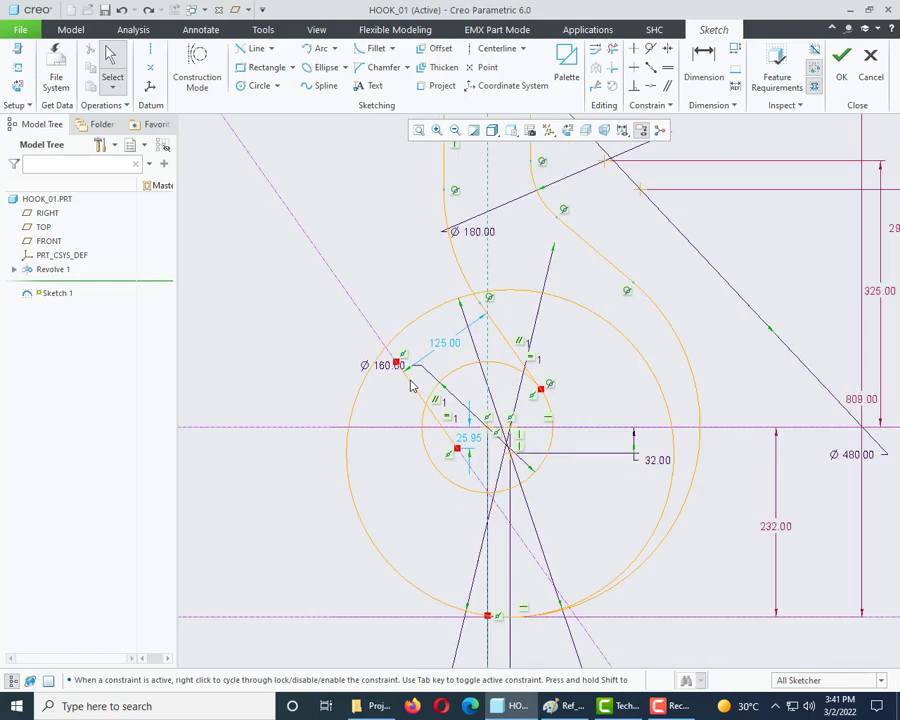
Check the reference drawing in Paint and set the offset line's distance from the tangent line to 153 mm in Creo.
{"action": "key", "text": "alt+Tab"}
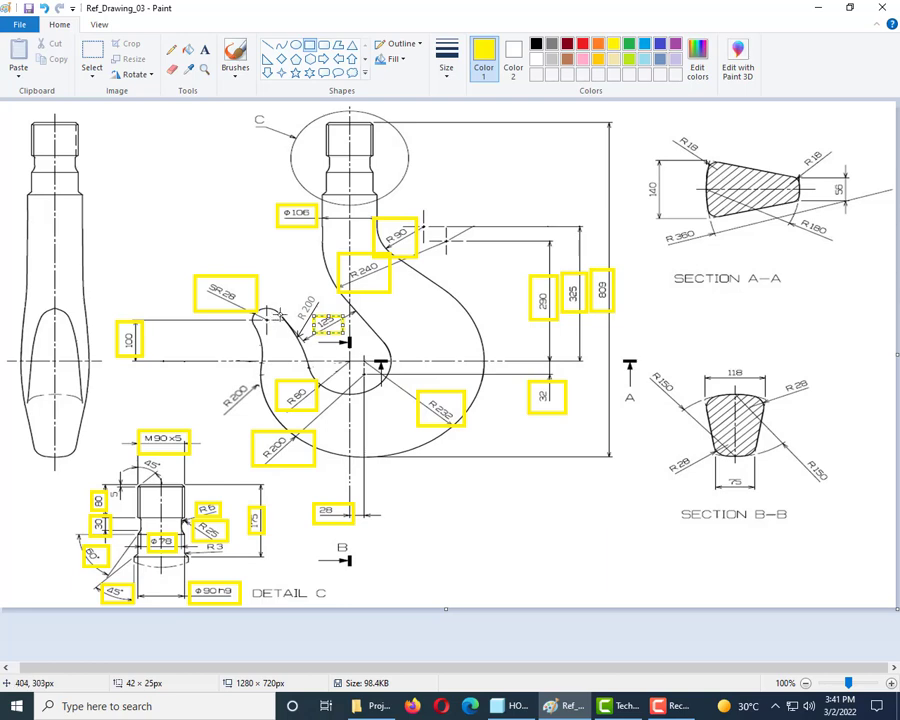
{"action": "left_click", "coordinate": [510, 706]}
{"action": "double_click", "coordinate": [452, 334]}
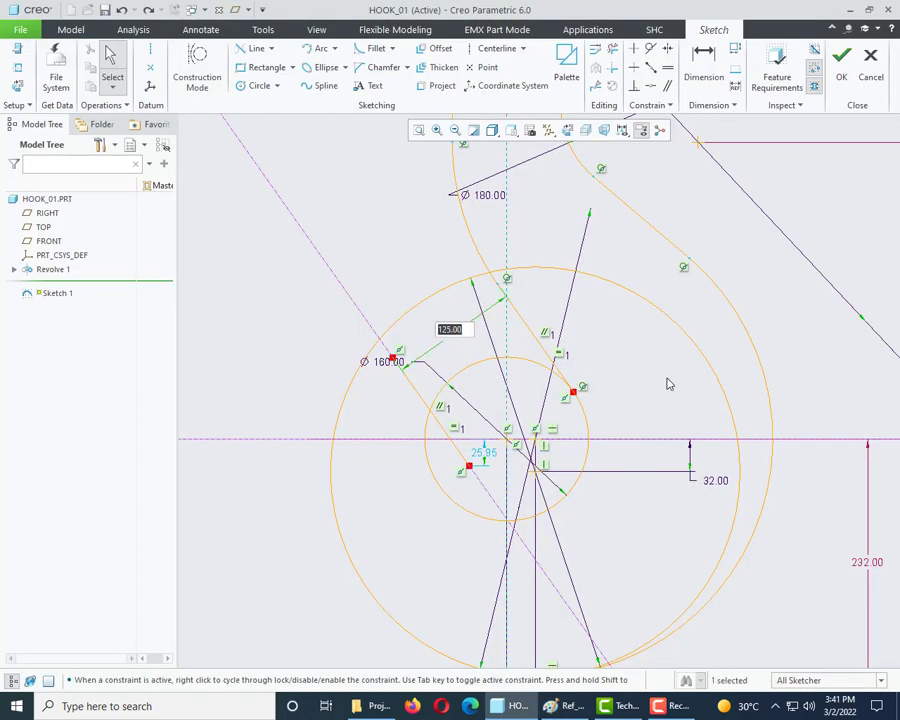
{"action": "key", "text": "End"}
{"action": "key", "text": "Return"}
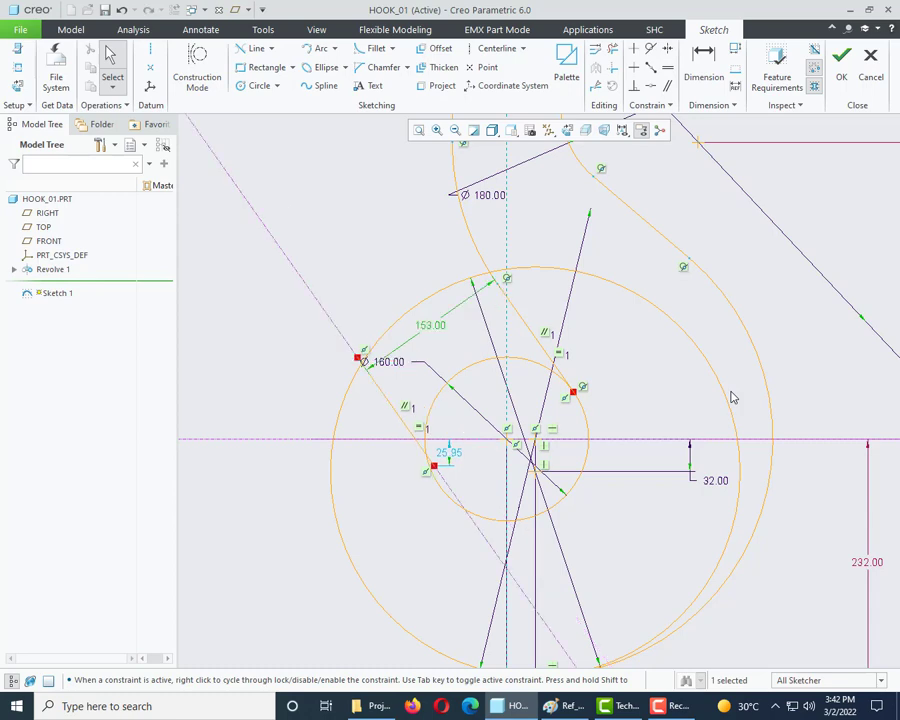
Draw a horizontal centerline about 91 mm above the hook's horizontal reference, crossing the slanted centerline.
{"action": "scroll", "coordinate": [348, 340], "scroll_direction": "up", "scroll_amount": 2}
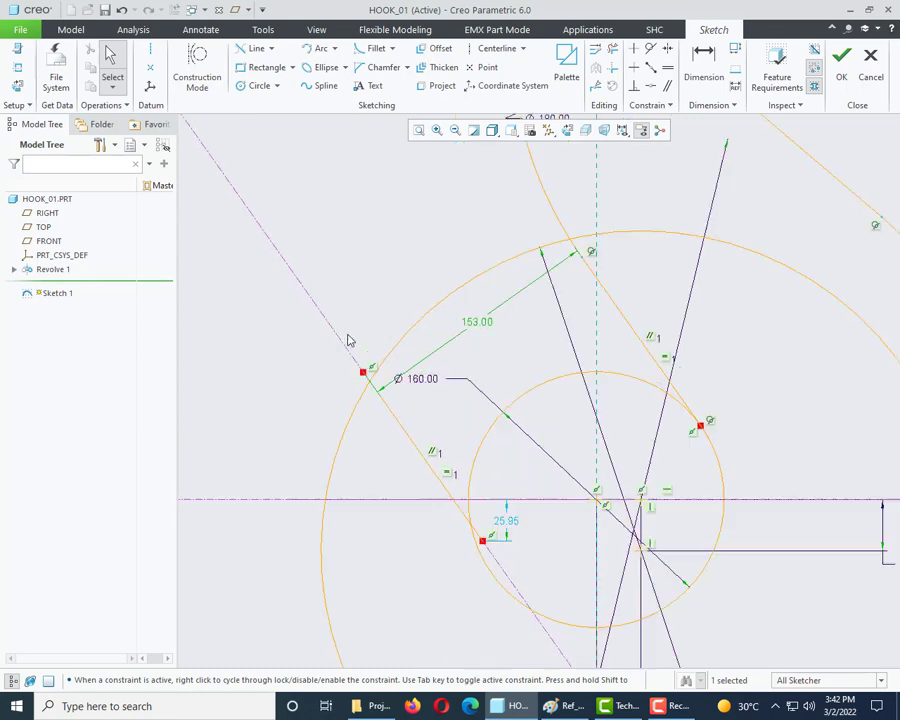
{"action": "scroll", "coordinate": [390, 392], "scroll_direction": "down", "scroll_amount": 2}
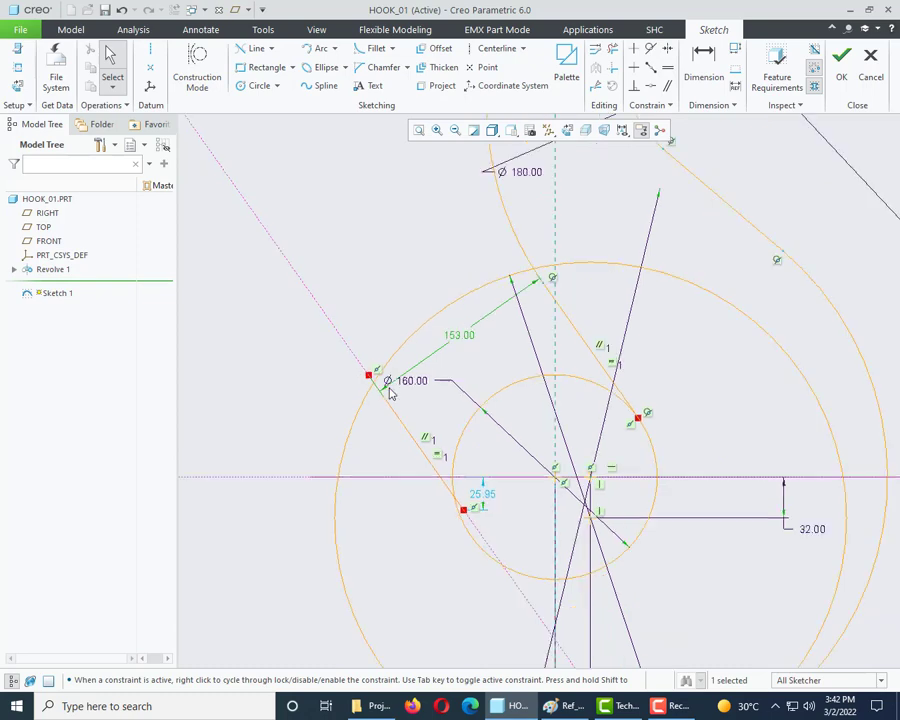
{"action": "left_click", "coordinate": [494, 48]}
{"action": "left_click", "coordinate": [268, 372]}
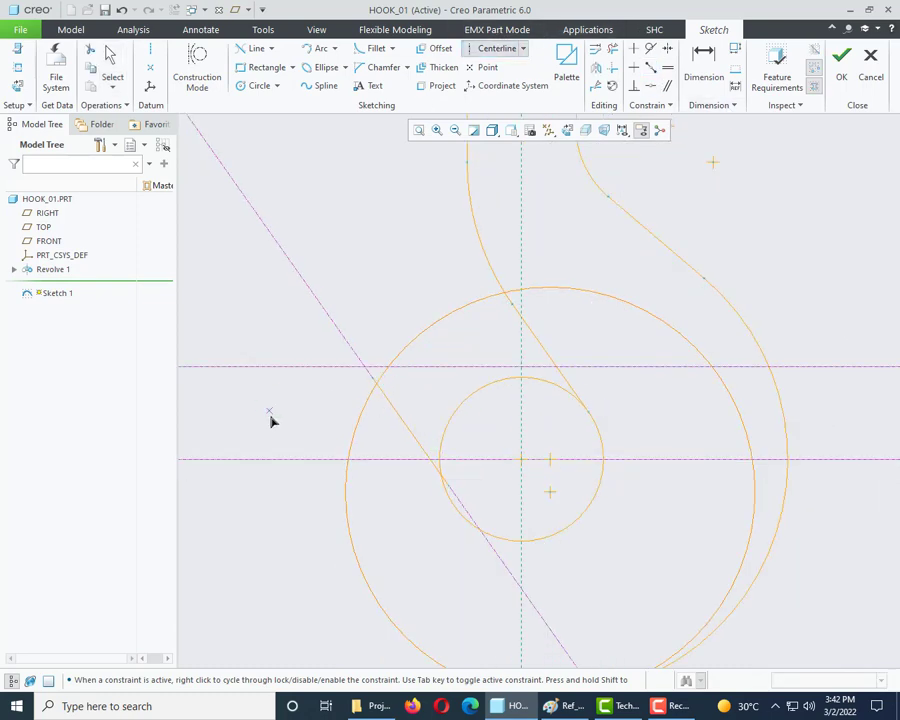
{"action": "middle_click", "coordinate": [271, 420]}
Dimension the distance between the new horizontal centerline and the horizontal reference and set it to 100 mm.
{"action": "left_click", "coordinate": [704, 66]}
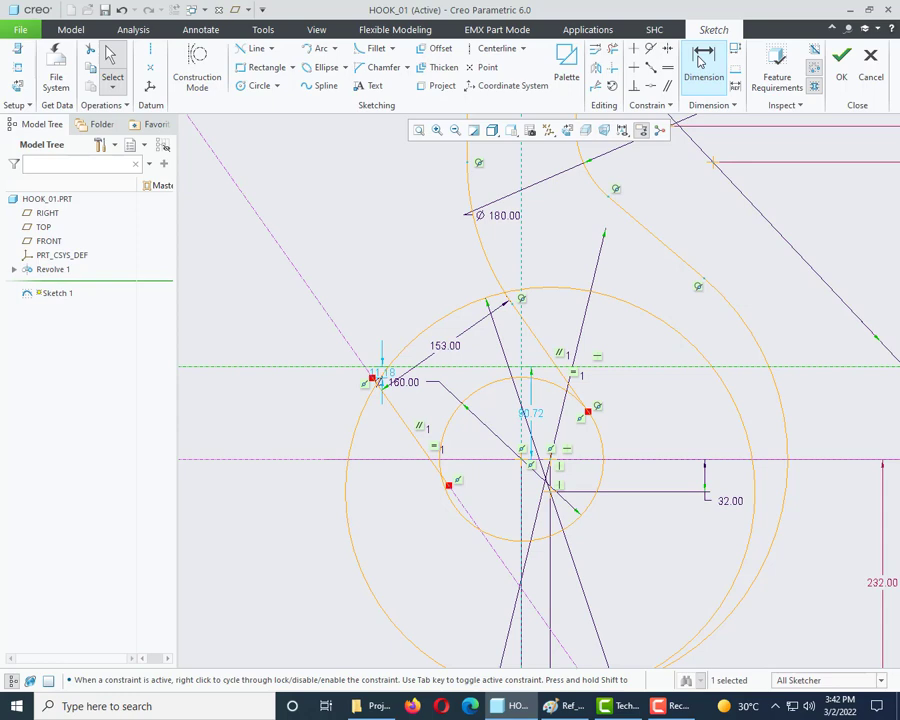
{"action": "left_click", "coordinate": [229, 368]}
{"action": "left_click", "coordinate": [234, 461]}
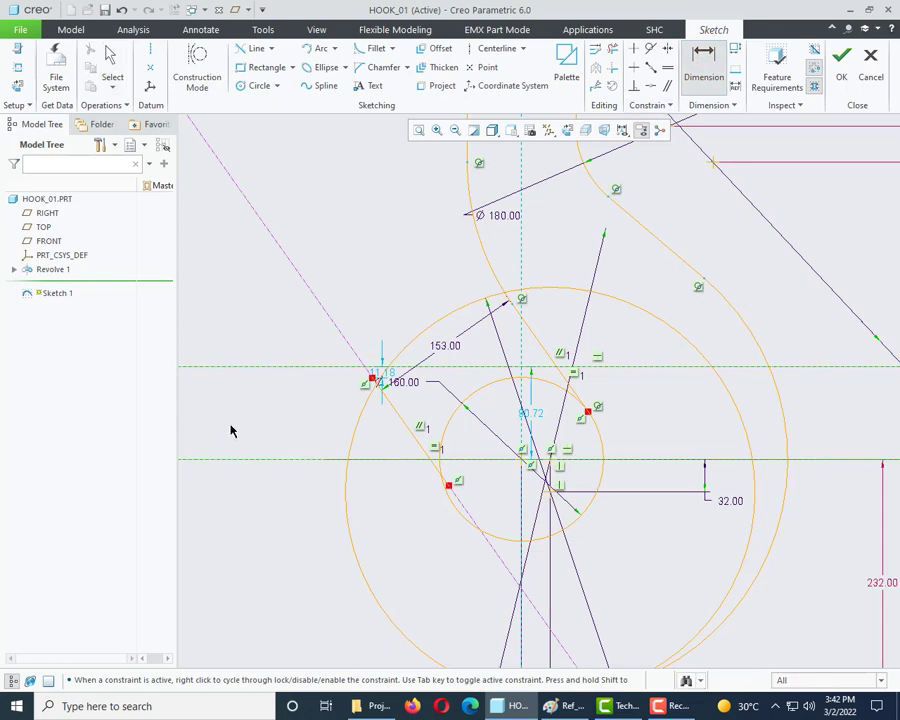
{"action": "middle_click", "coordinate": [231, 424]}
{"action": "type", "text": "160.0"}
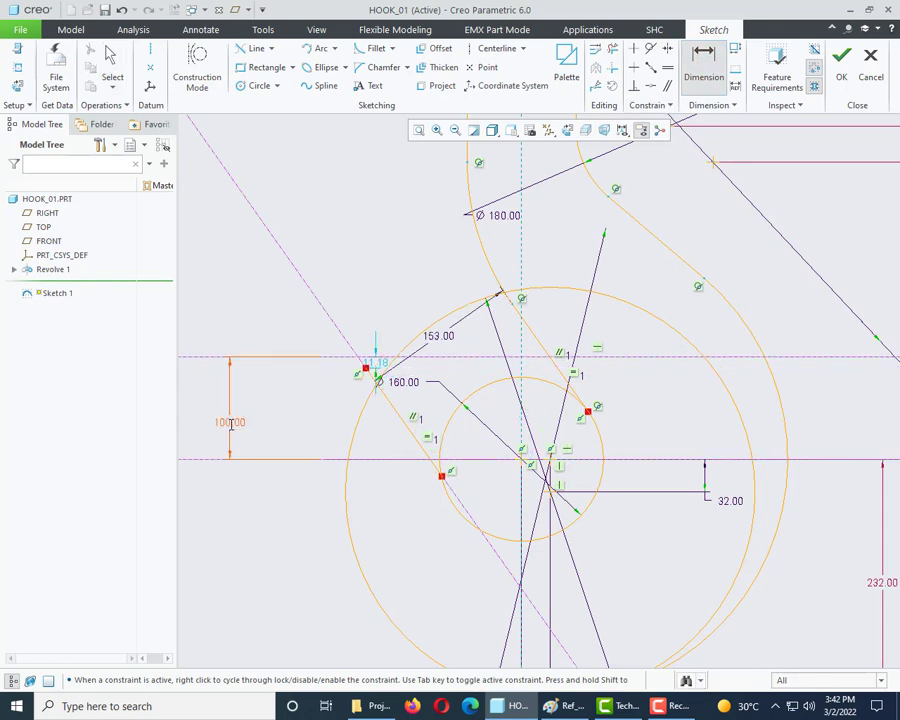
{"action": "key", "text": "Return"}
Sketch a circle centred where the slanted and upper horizontal centerlines intersect and set its diameter to 28*2 (56 mm).
{"action": "scroll", "coordinate": [360, 360], "scroll_direction": "up", "scroll_amount": 4}
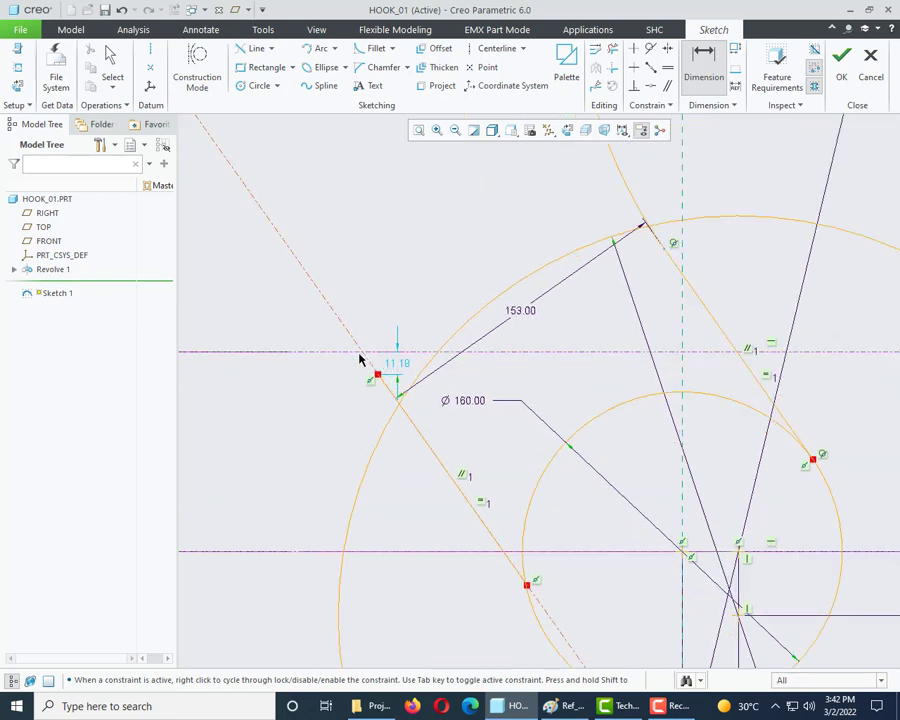
{"action": "left_click", "coordinate": [257, 86]}
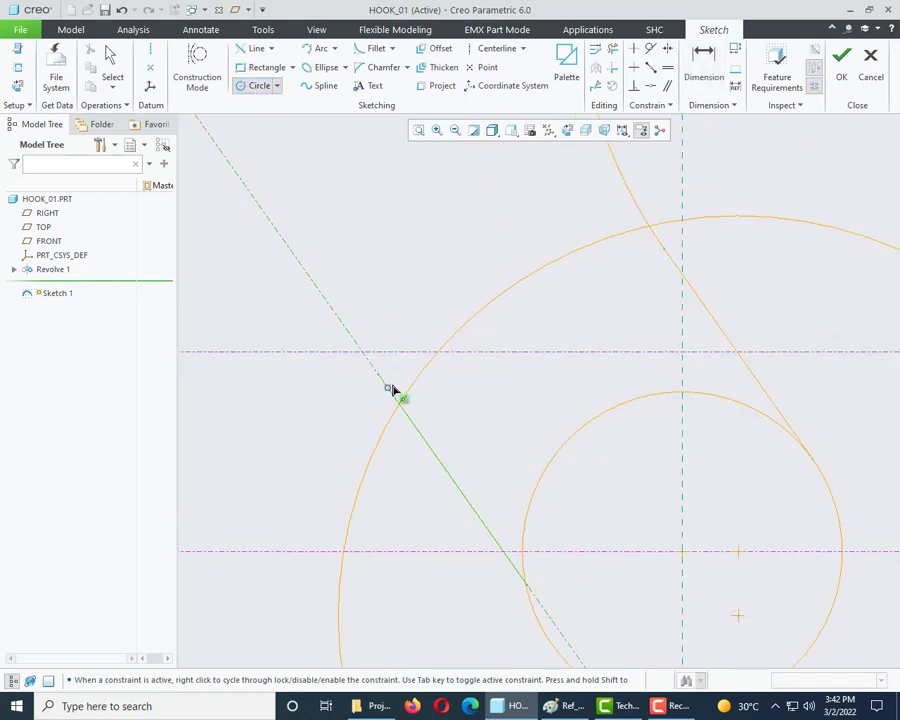
{"action": "left_click", "coordinate": [366, 372]}
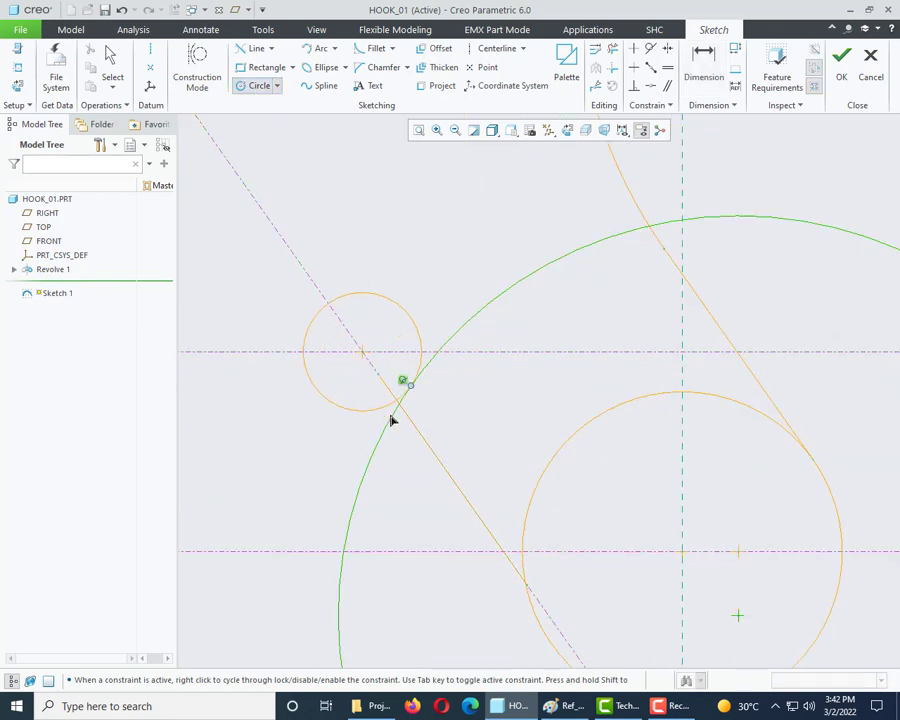
{"action": "left_click", "coordinate": [426, 450]}
{"action": "middle_click", "coordinate": [496, 427]}
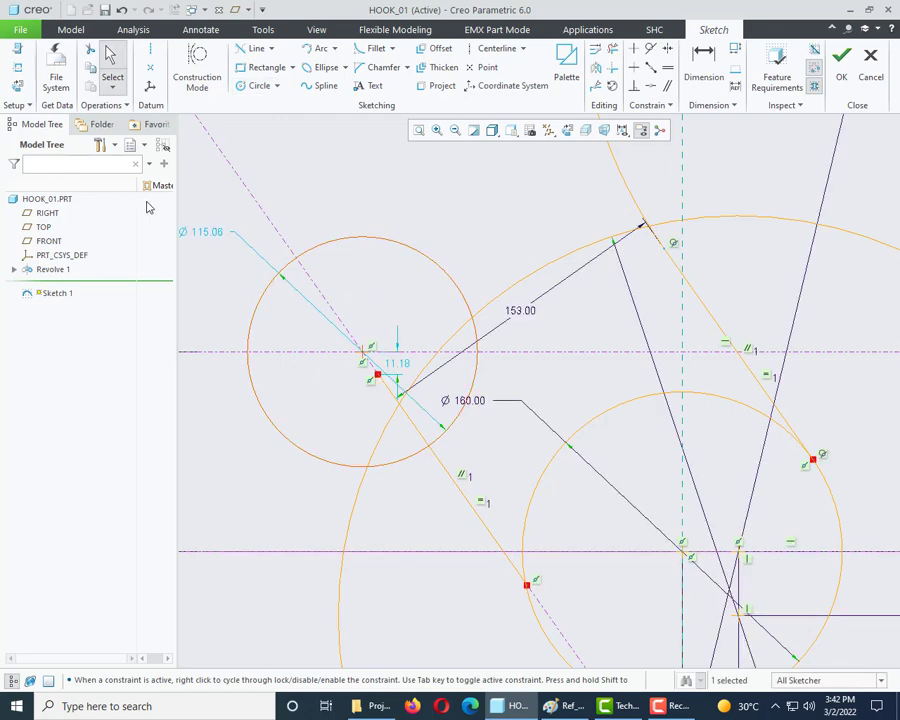
{"action": "double_click", "coordinate": [203, 233]}
{"action": "type", "text": "2"}
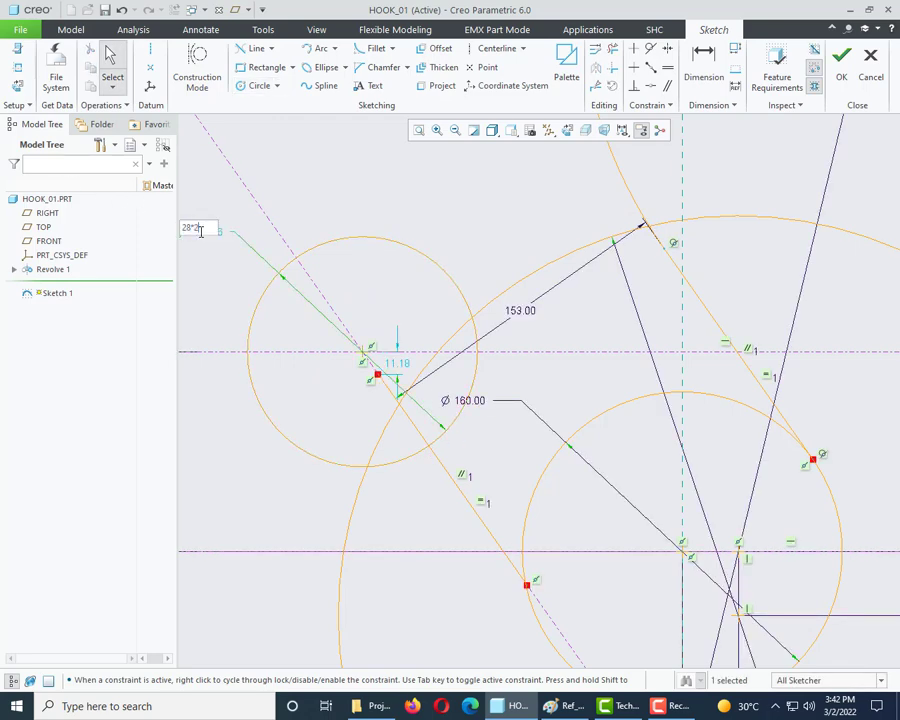
{"action": "type", "text": "8*2"}
{"action": "key", "text": "Return"}
{"action": "scroll", "coordinate": [337, 383], "scroll_direction": "down", "scroll_amount": 3}
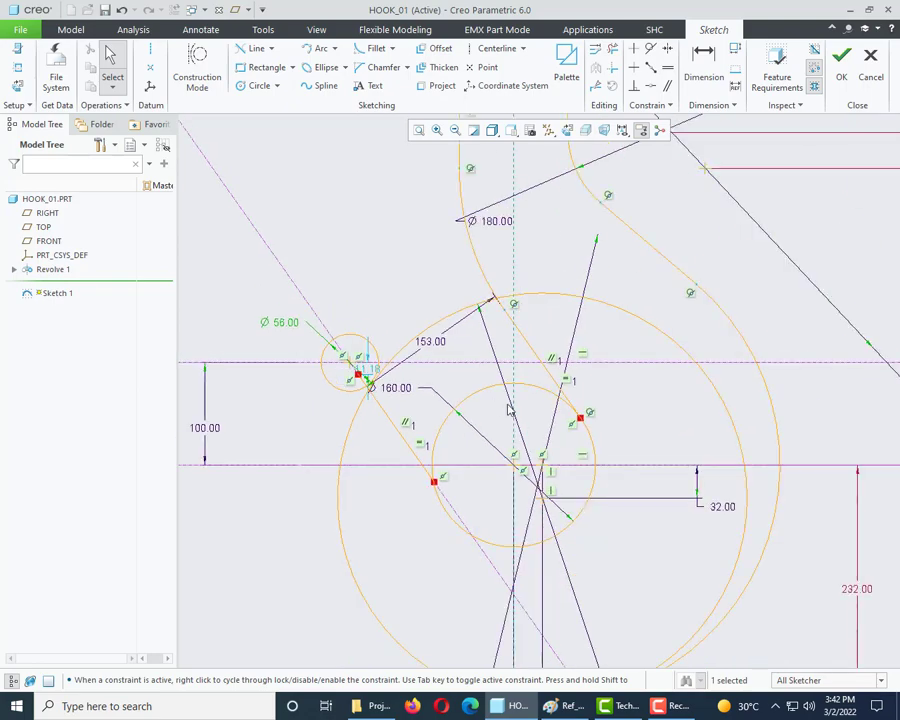
Switch to the reference drawing in Paint and mark the two R 200 dimensions beside the hook's tip with yellow rectangles.
{"action": "scroll", "coordinate": [356, 420], "scroll_direction": "down", "scroll_amount": 2}
{"action": "scroll", "coordinate": [363, 404], "scroll_direction": "up", "scroll_amount": 2}
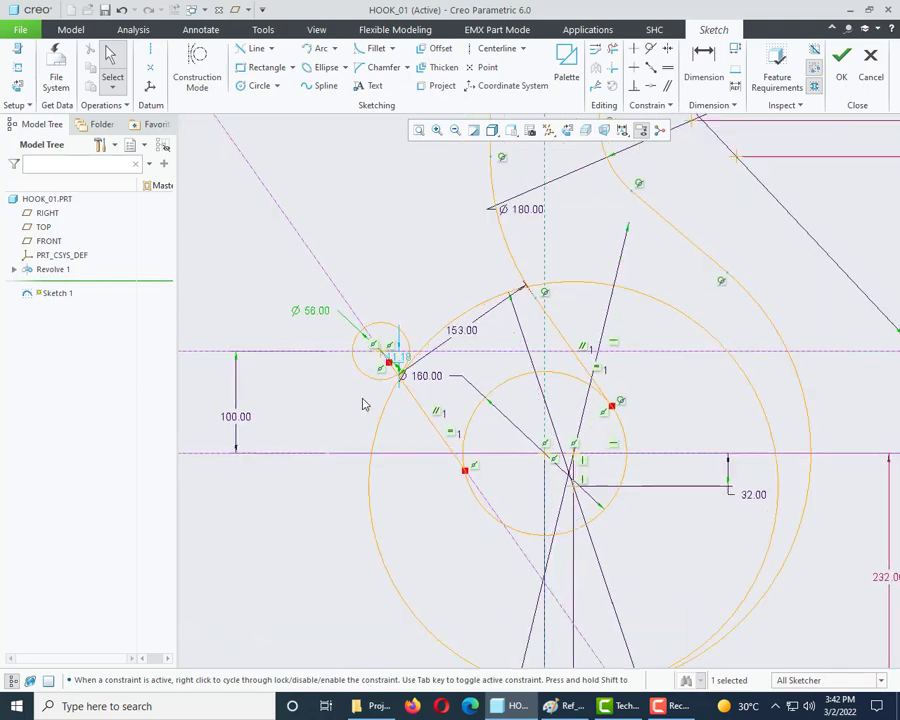
{"action": "scroll", "coordinate": [453, 408], "scroll_direction": "down", "scroll_amount": 1}
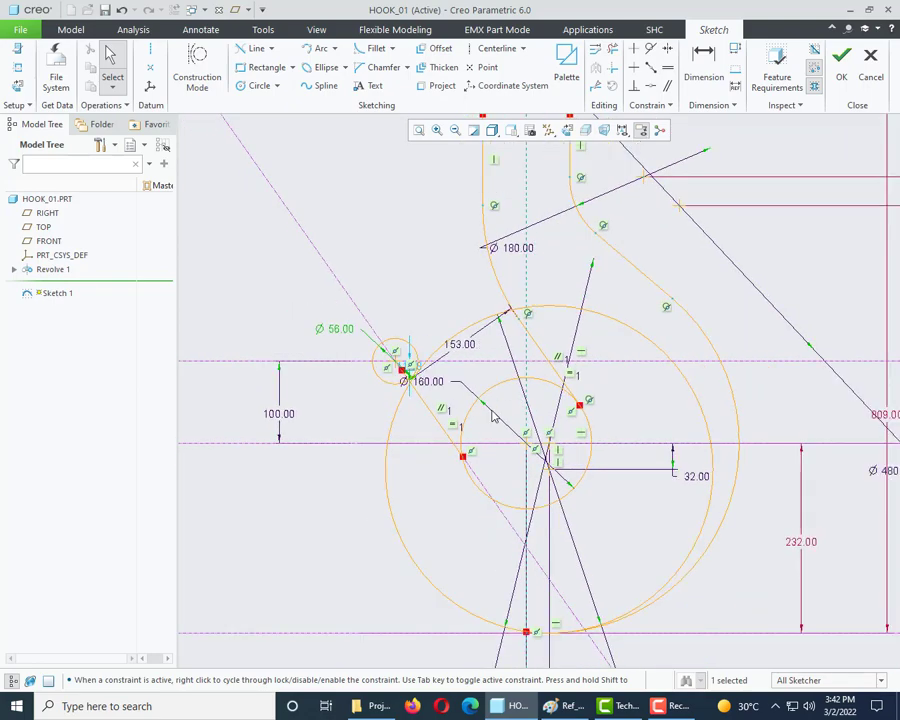
{"action": "scroll", "coordinate": [390, 372], "scroll_direction": "up", "scroll_amount": 1}
{"action": "scroll", "coordinate": [406, 356], "scroll_direction": "down", "scroll_amount": 2}
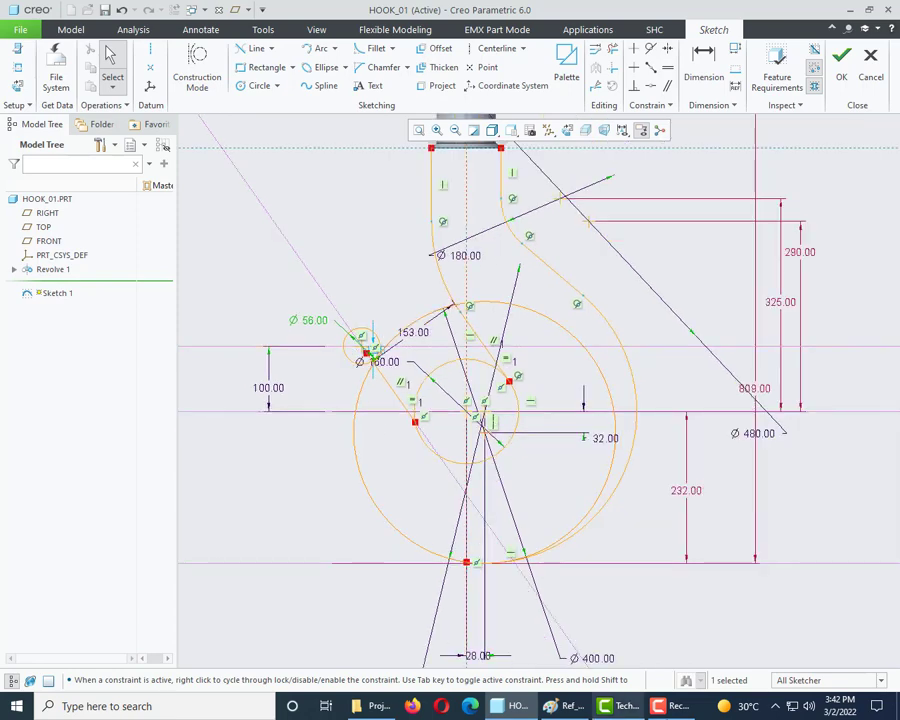
{"action": "mouse_move", "coordinate": [576, 712]}
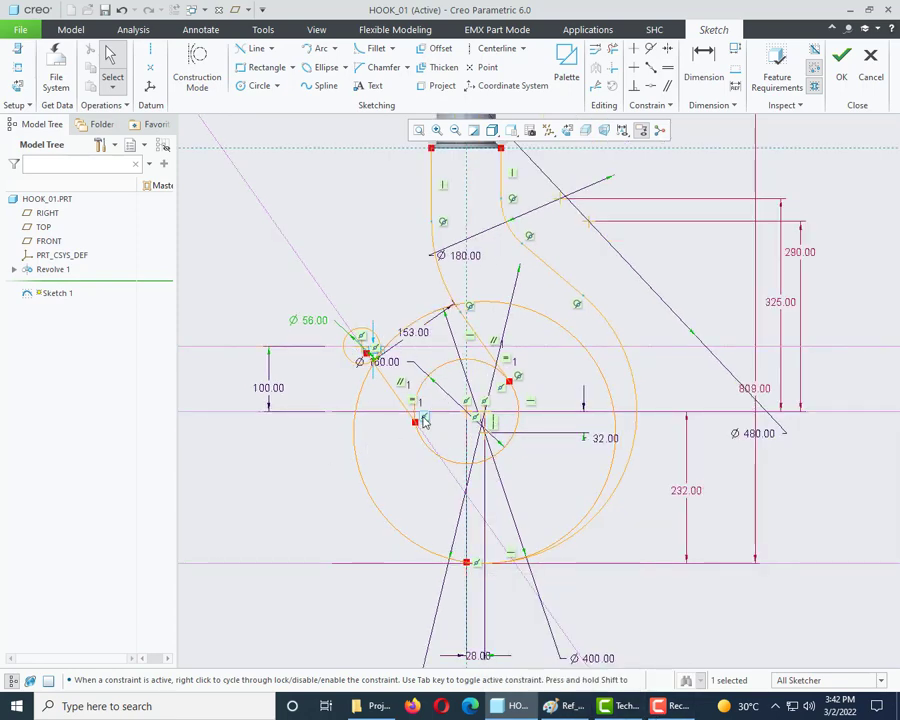
{"action": "key", "text": "alt+Tab"}
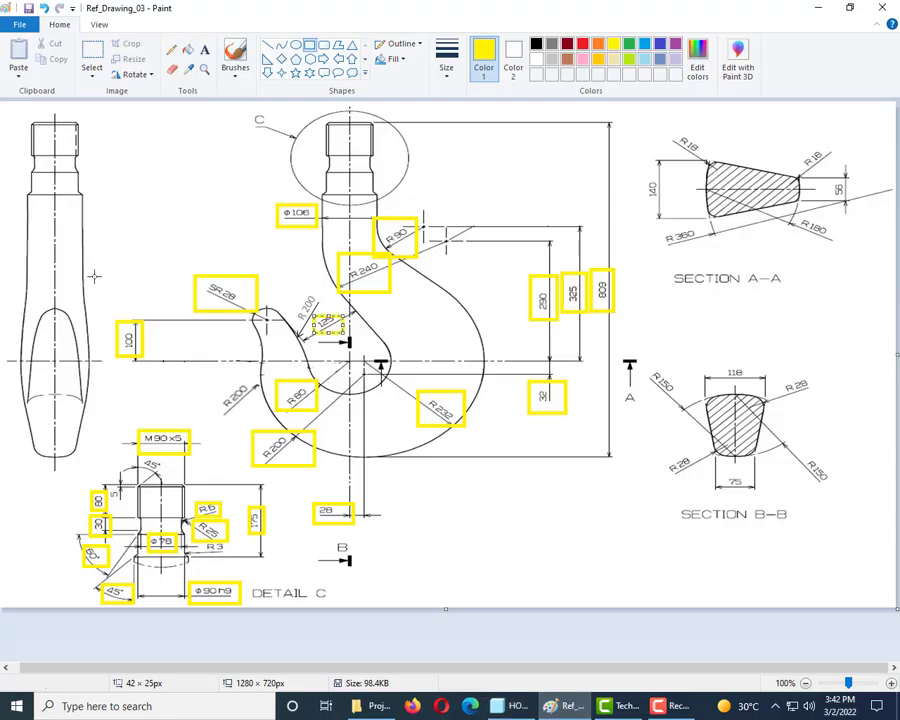
{"action": "left_click_drag", "start_coordinate": [200, 383], "coordinate": [265, 419]}
{"action": "left_click_drag", "start_coordinate": [316, 290], "coordinate": [282, 339]}
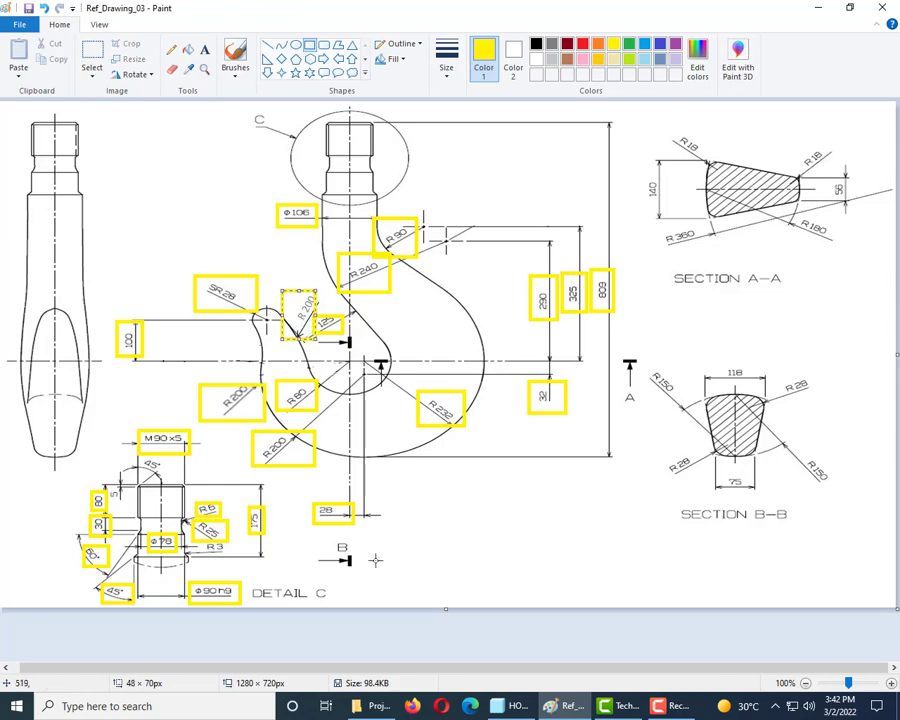
Switch back to Creo Parametric and delete the offset line lying on the slanted centerline.
{"action": "left_click", "coordinate": [503, 706]}
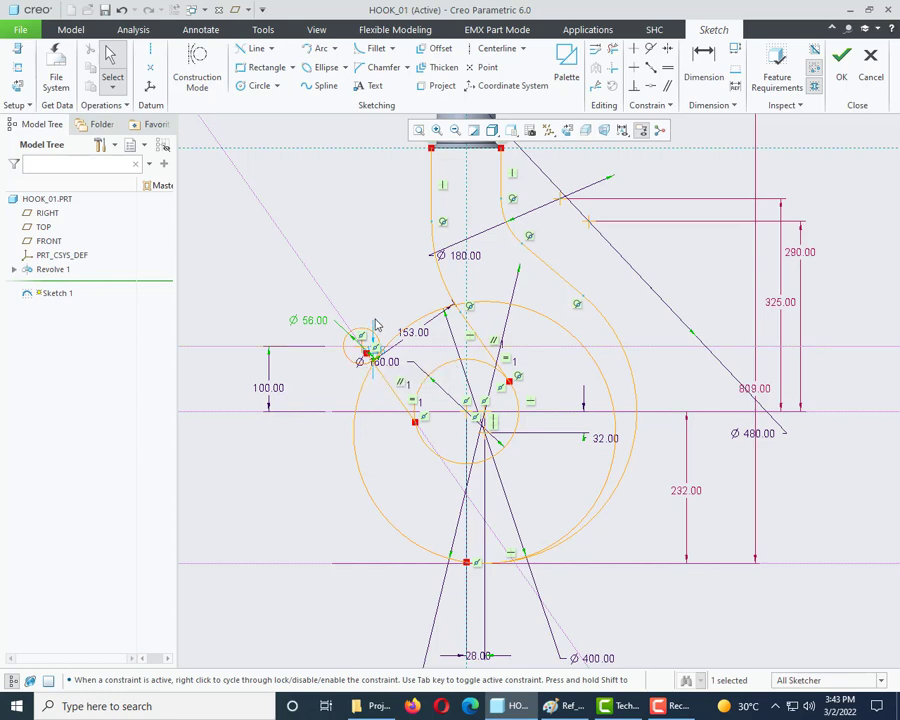
{"action": "left_click", "coordinate": [392, 398]}
{"action": "key", "text": "Delete"}
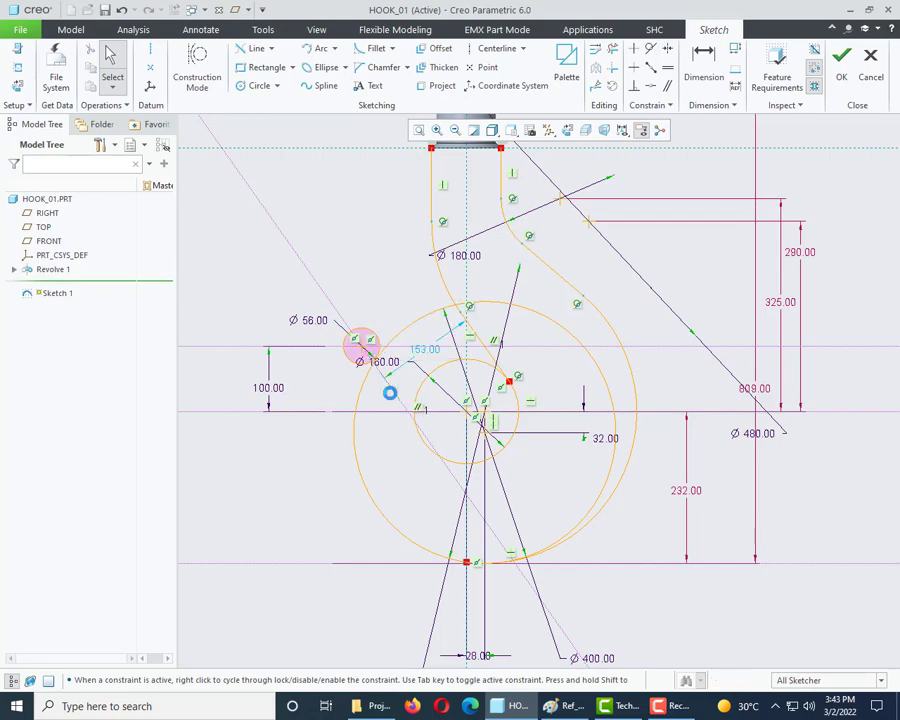
Sketch a circle externally tangent to the hook's 400 mm circle on its left side and set its diameter to 400 mm.
{"action": "scroll", "coordinate": [372, 345], "scroll_direction": "down", "scroll_amount": 2}
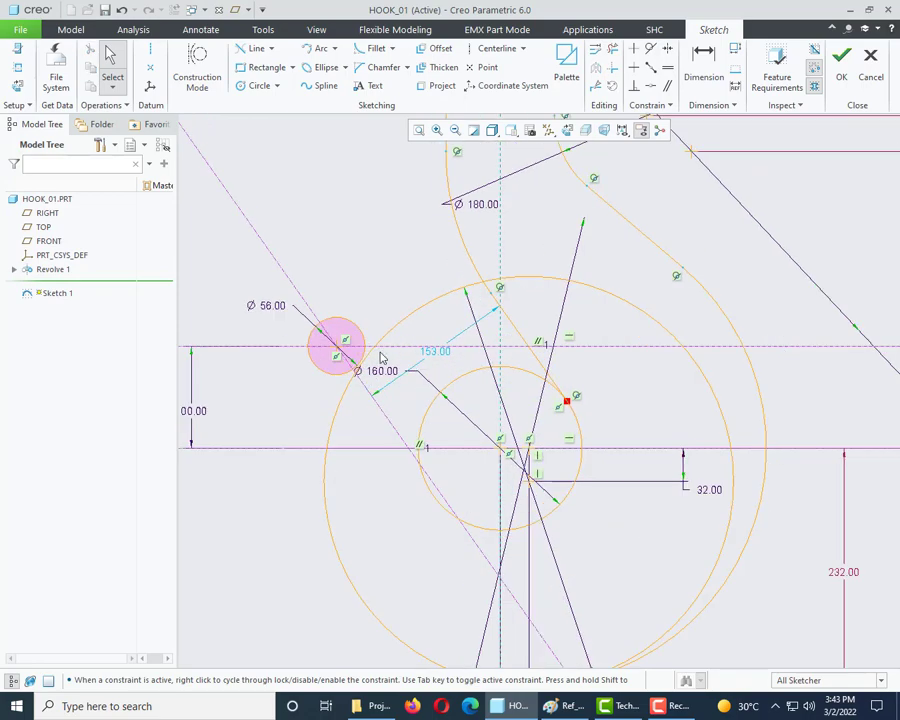
{"action": "scroll", "coordinate": [372, 345], "scroll_direction": "up", "scroll_amount": 3}
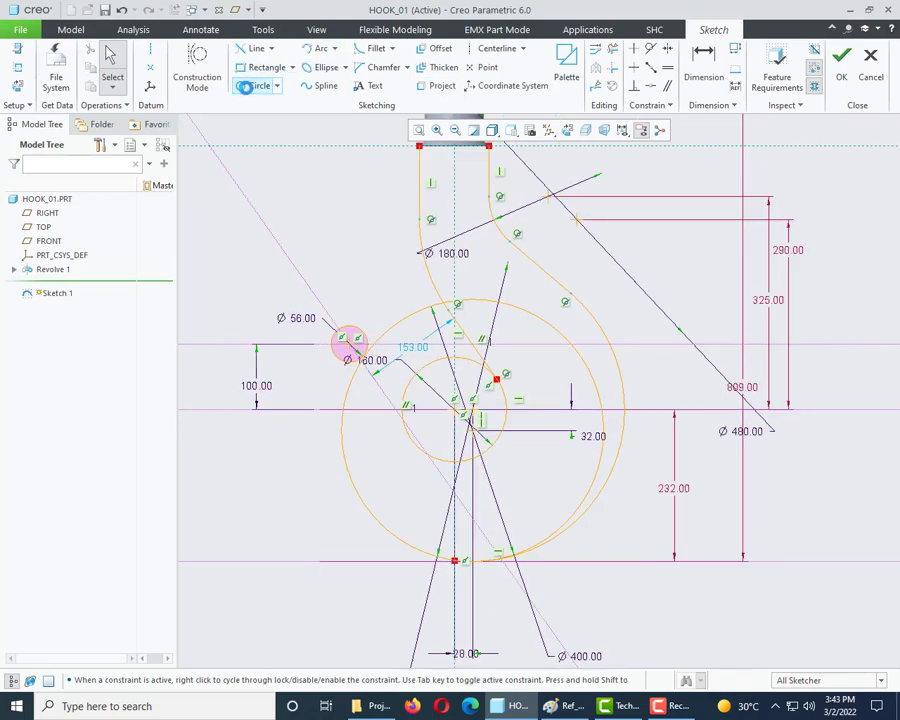
{"action": "left_click", "coordinate": [259, 85]}
{"action": "left_click", "coordinate": [284, 441]}
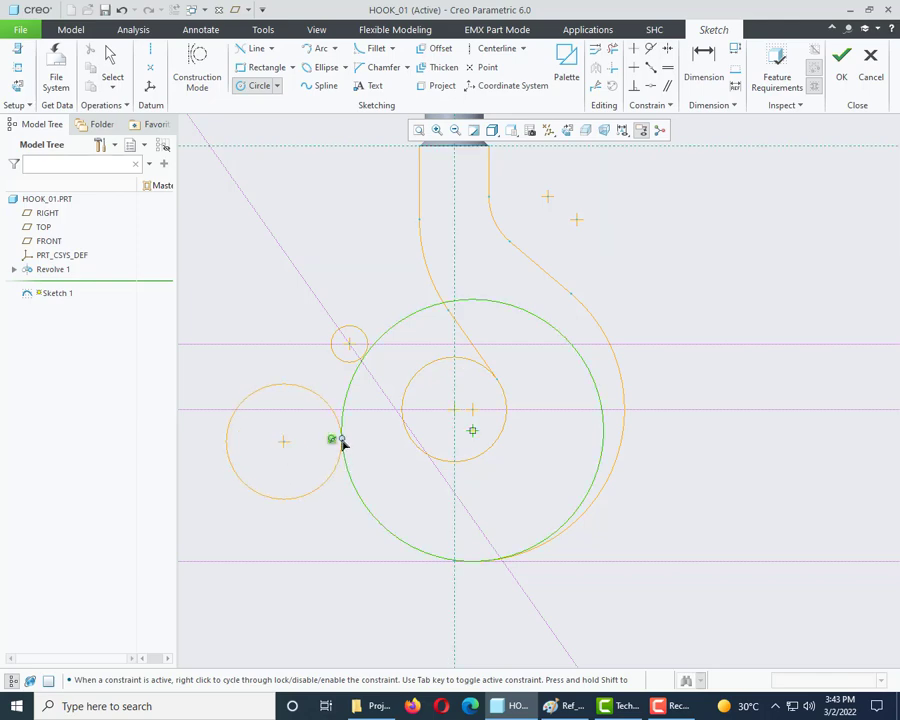
{"action": "left_click", "coordinate": [342, 443]}
{"action": "middle_click", "coordinate": [200, 405]}
{"action": "double_click", "coordinate": [200, 388]}
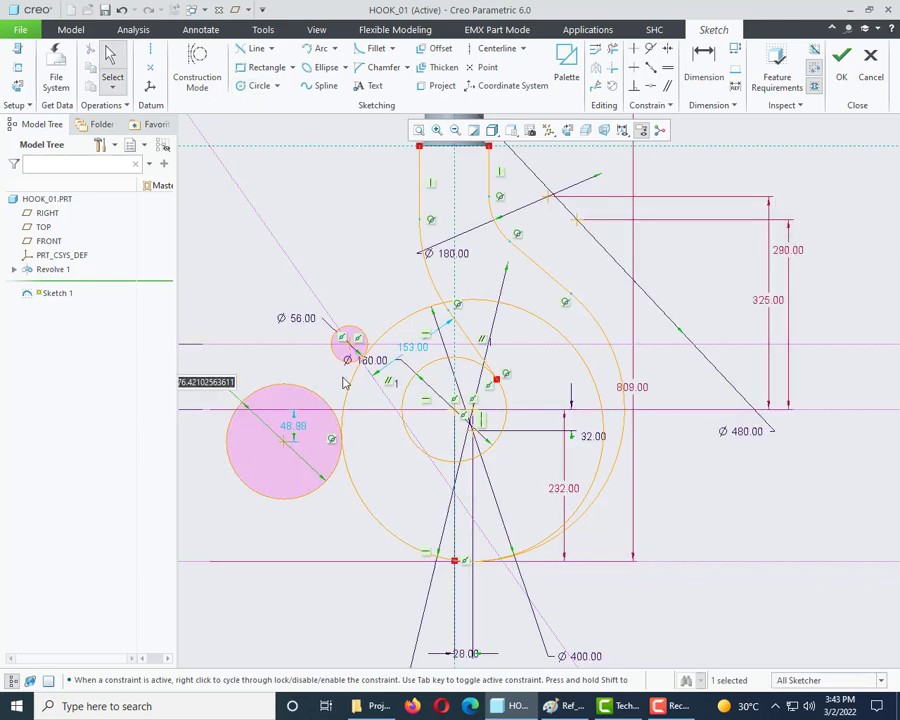
{"action": "type", "text": "400"}
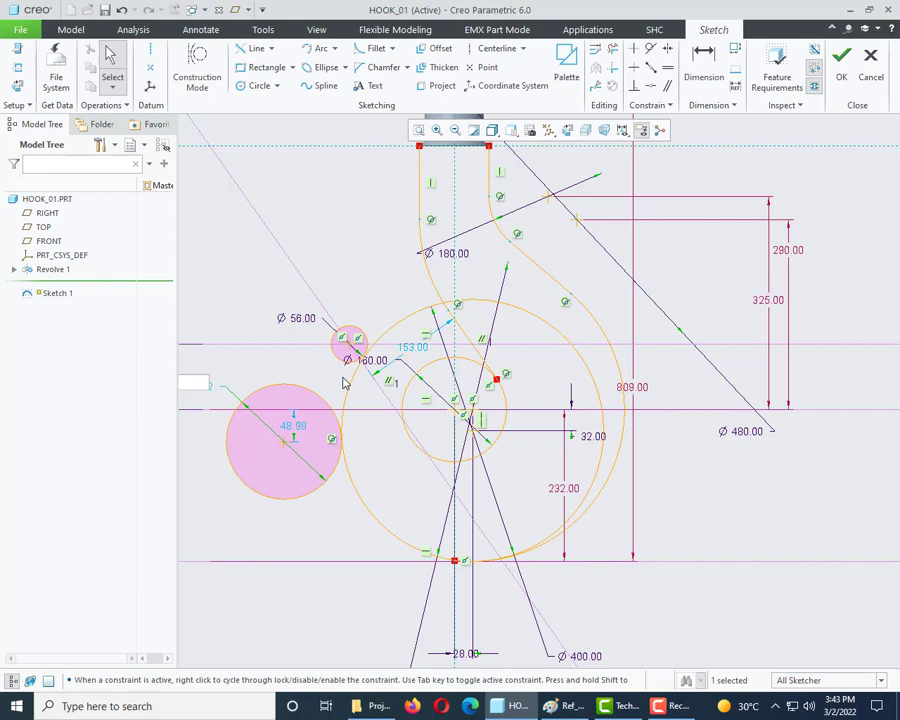
{"action": "key", "text": "Return"}
{"action": "scroll", "coordinate": [560, 448], "scroll_direction": "up", "scroll_amount": 2}
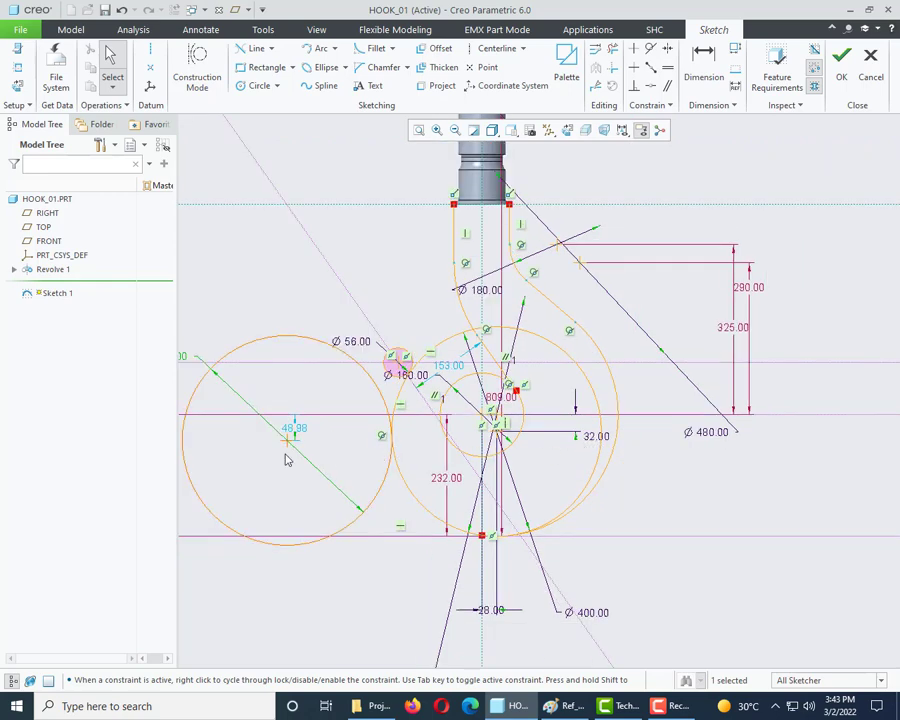
Try to apply a Tangent constraint at the 56 mm tip circle and cancel it.
{"action": "left_click", "coordinate": [650, 48]}
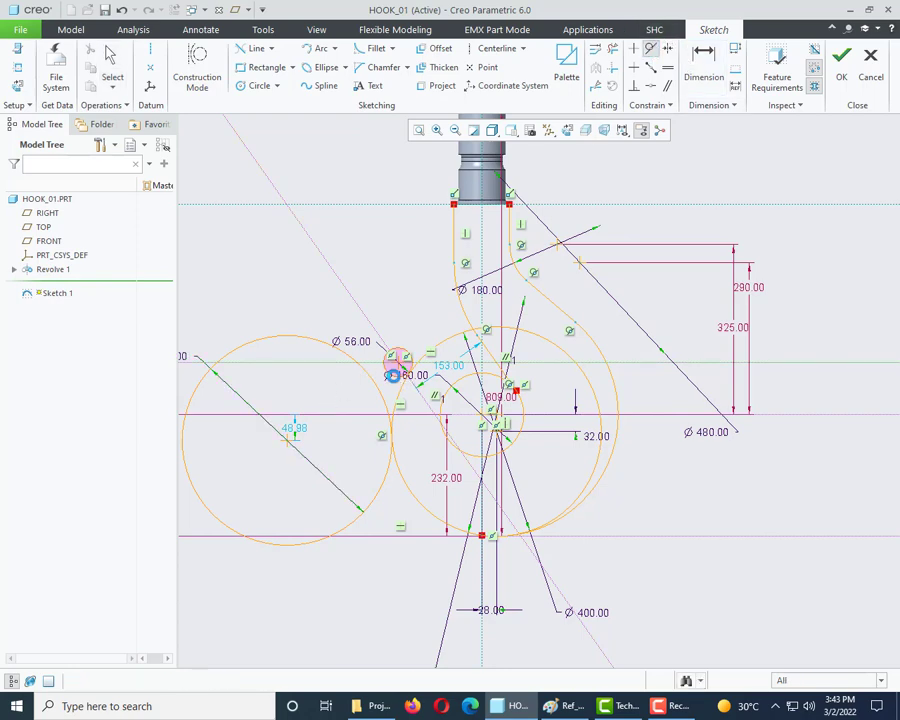
{"action": "left_click", "coordinate": [396, 379]}
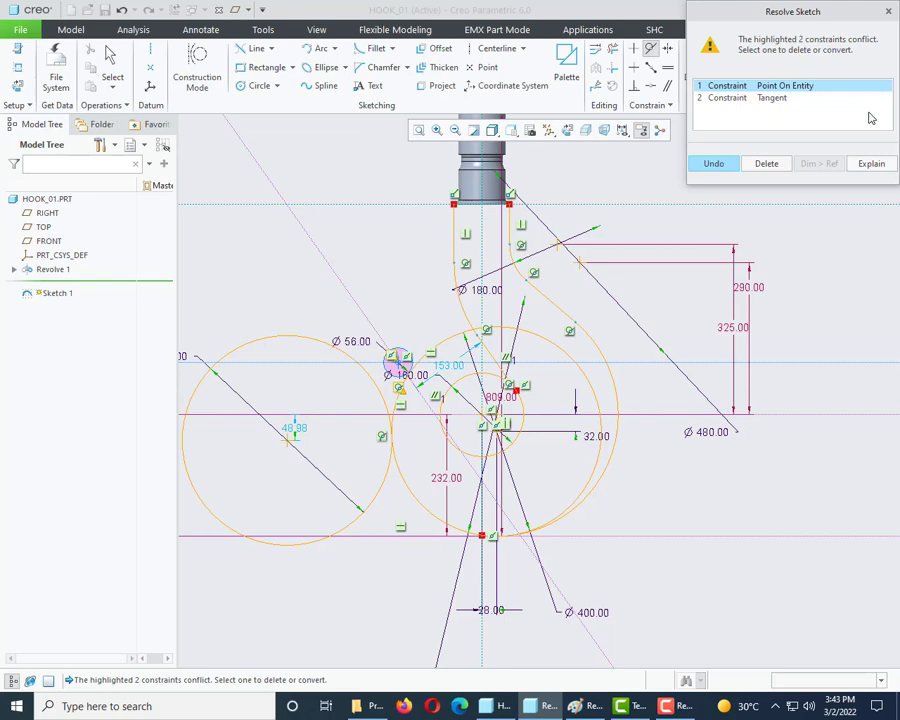
{"action": "left_click", "coordinate": [888, 11]}
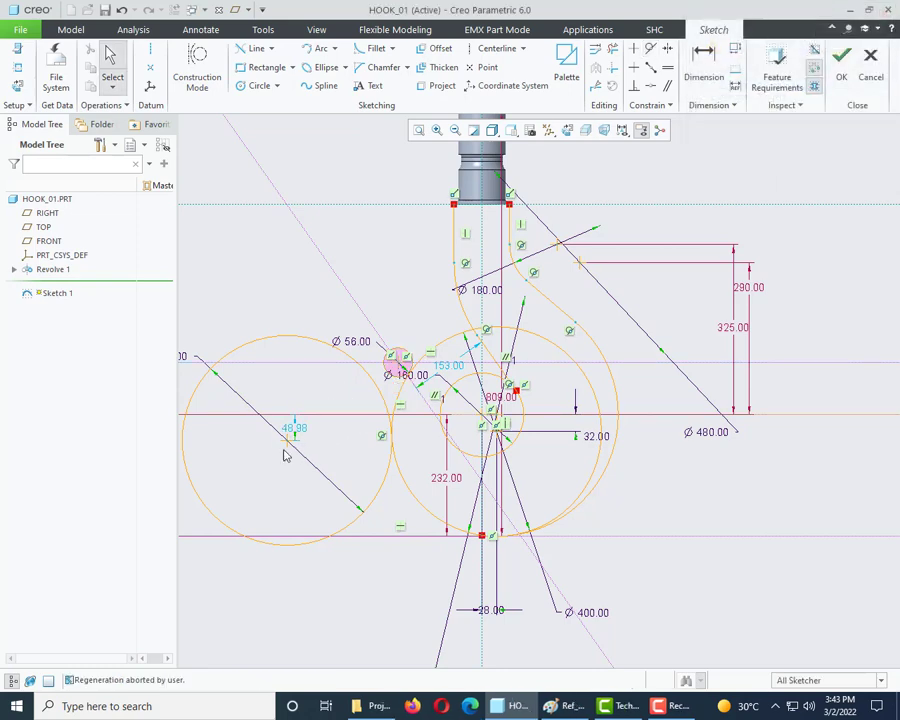
Remove the added 400 mm circle left of the hook.
{"action": "left_click", "coordinate": [382, 390]}
{"action": "left_click", "coordinate": [400, 363]}
{"action": "scroll", "coordinate": [410, 360], "scroll_direction": "up", "scroll_amount": 3}
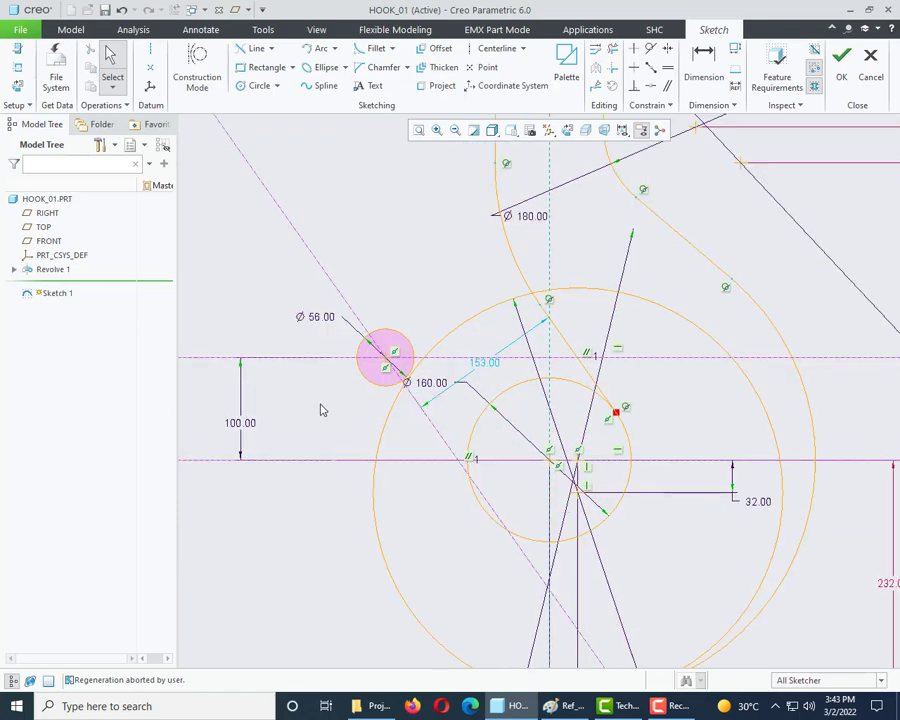
Sketch a circle about 102 mm in diameter left of the hook, tangent to its 400 mm circle.
{"action": "left_click", "coordinate": [256, 85]}
{"action": "left_click", "coordinate": [330, 422]}
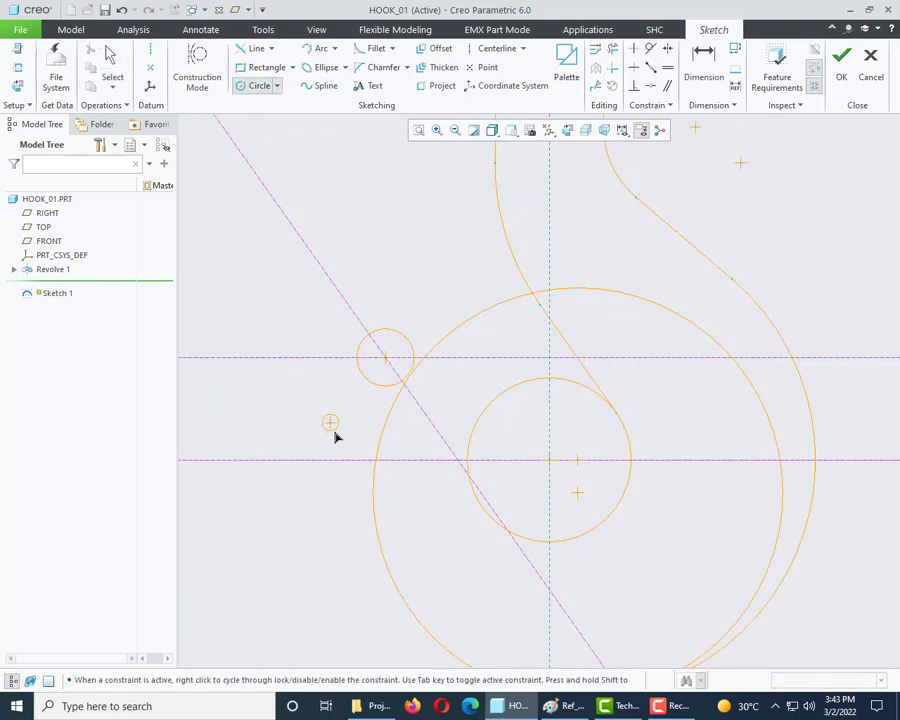
{"action": "left_click", "coordinate": [374, 459]}
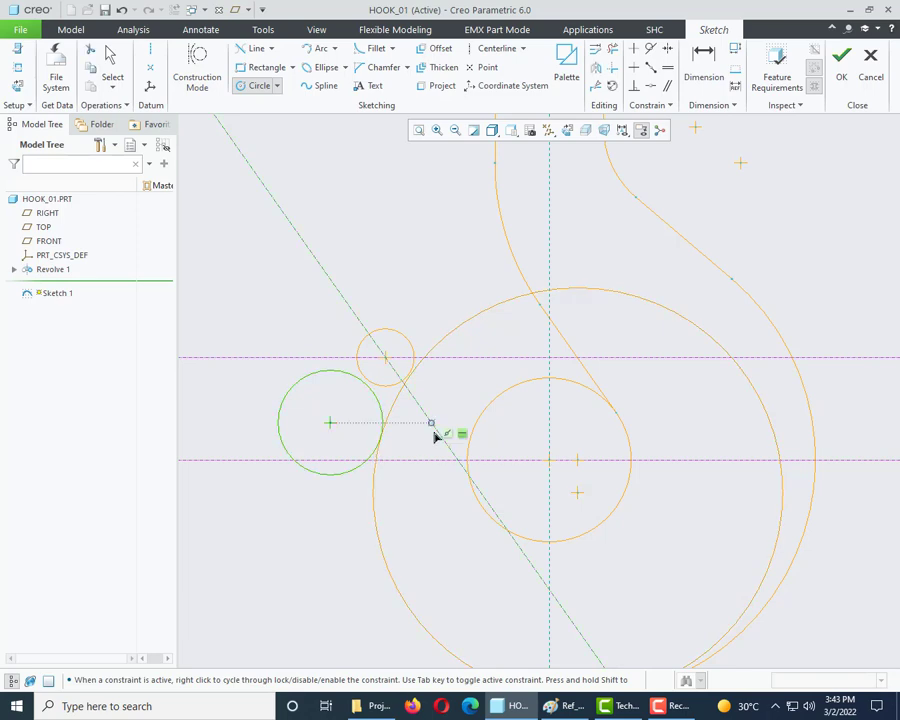
{"action": "middle_click", "coordinate": [411, 412]}
Try a Tangent constraint between the new circle and the 56 mm tip circle, and undo it.
{"action": "left_click", "coordinate": [650, 48]}
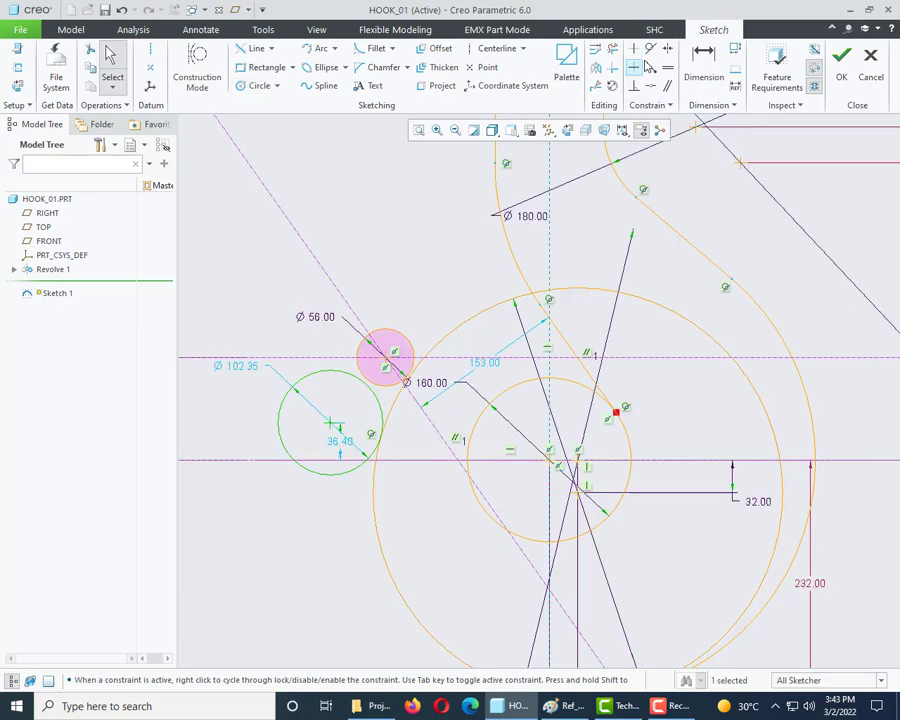
{"action": "left_click", "coordinate": [352, 374]}
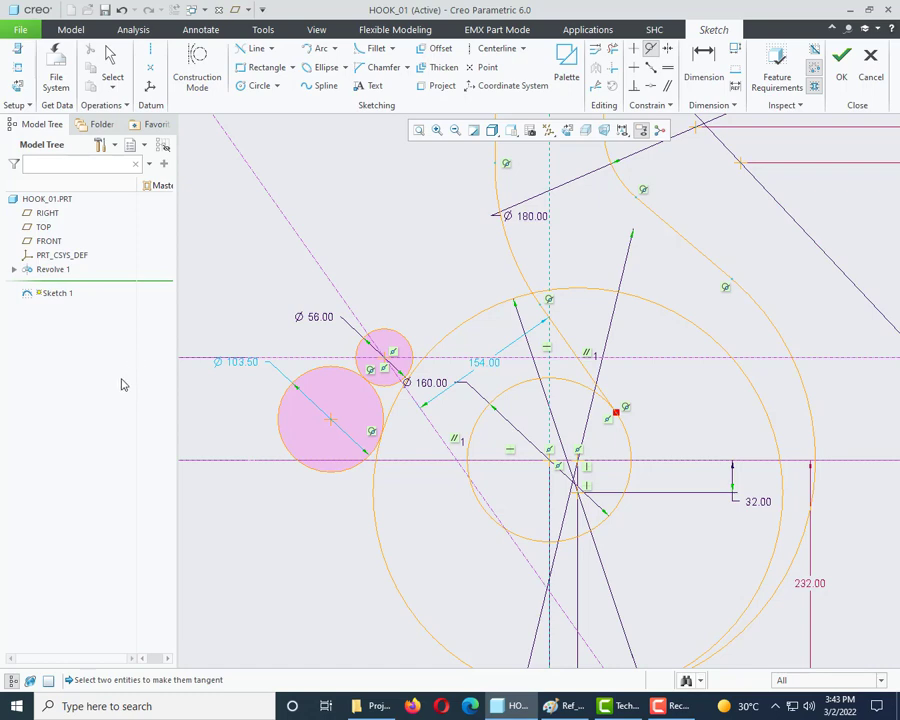
{"action": "key", "text": "ctrl+z"}
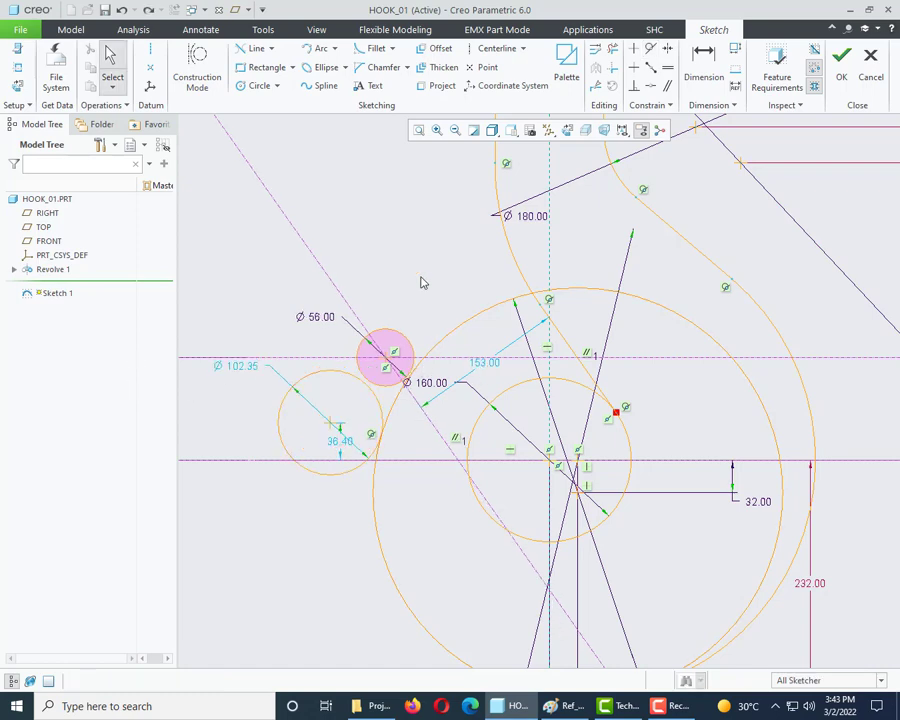
Lock the 153 mm offset dimension of the slanted centerline.
{"action": "left_click", "coordinate": [486, 364]}
{"action": "right_click", "coordinate": [486, 364]}
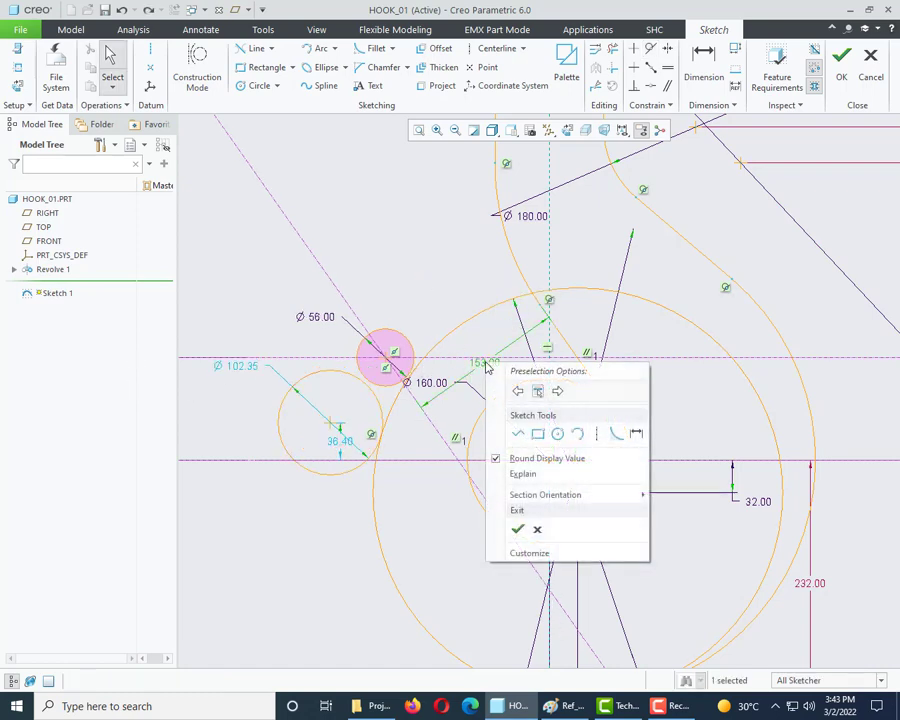
{"action": "left_click", "coordinate": [491, 314]}
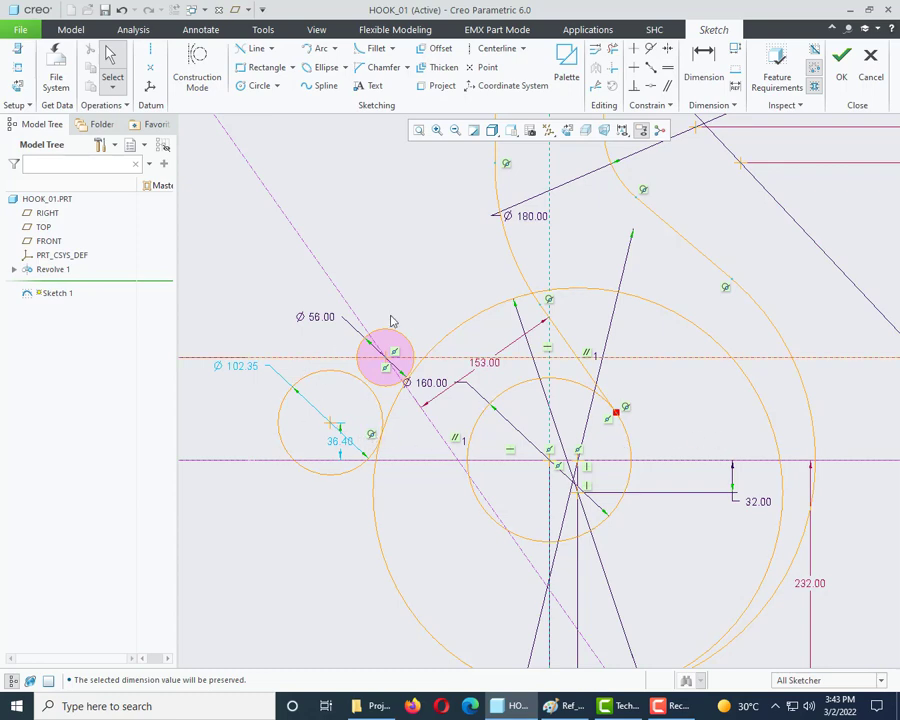
Make the new circle tangent to the 56 mm tip circle and set its diameter to 400 mm.
{"action": "left_click", "coordinate": [649, 49]}
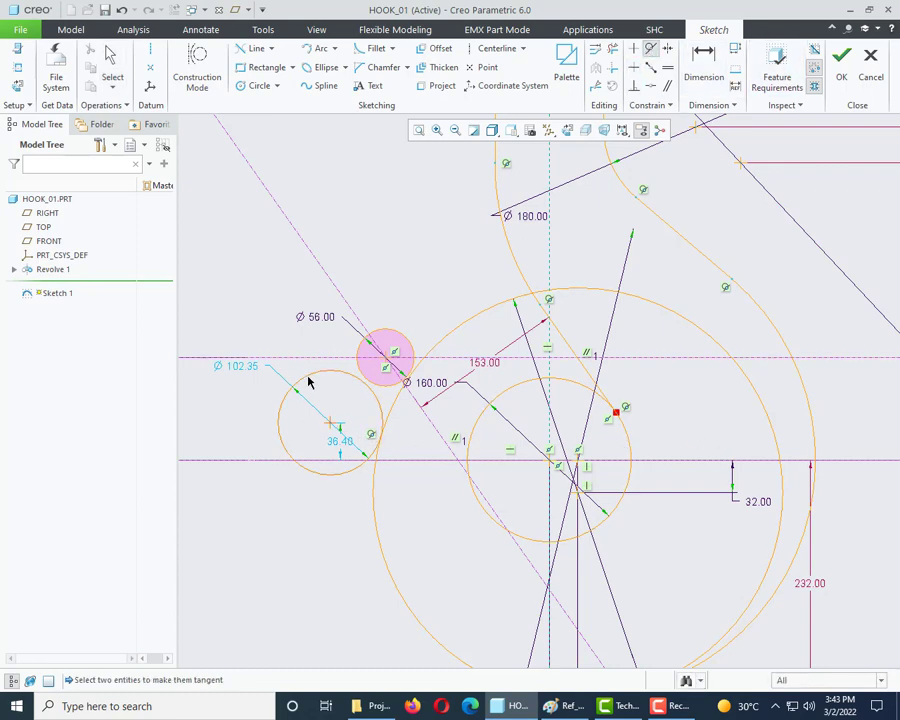
{"action": "left_click", "coordinate": [336, 373]}
{"action": "left_click", "coordinate": [357, 366]}
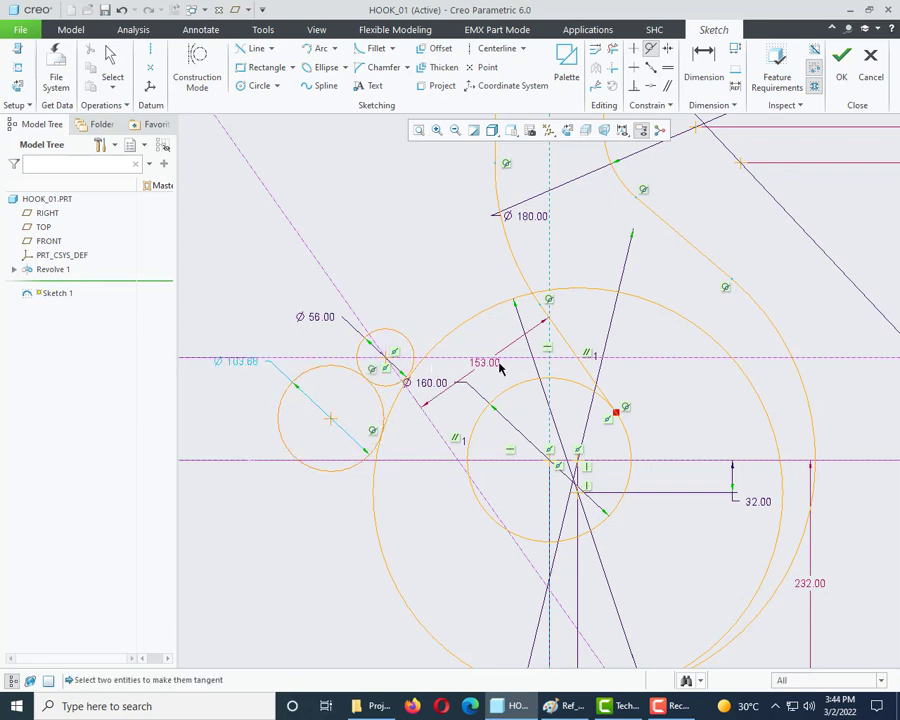
{"action": "middle_click", "coordinate": [235, 376]}
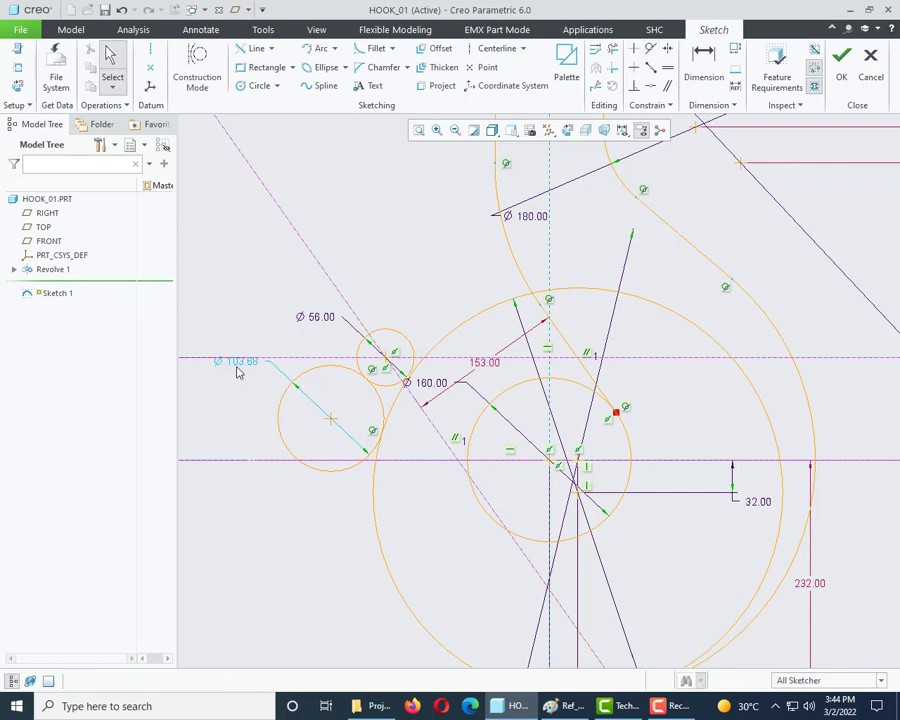
{"action": "double_click", "coordinate": [247, 368]}
{"action": "type", "text": "4"}
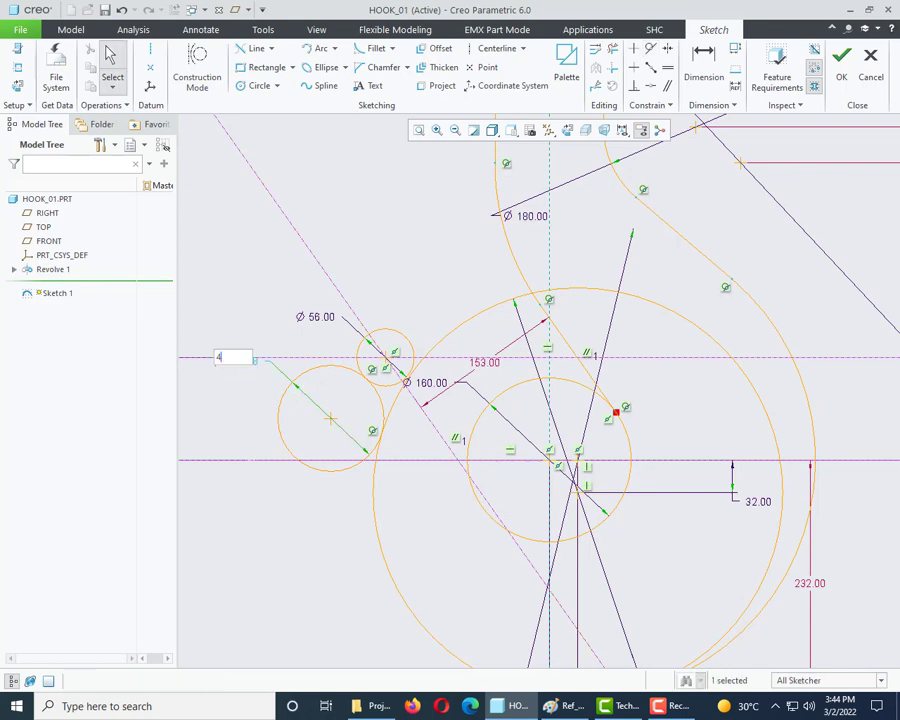
{"action": "type", "text": "00"}
{"action": "key", "text": "Return"}
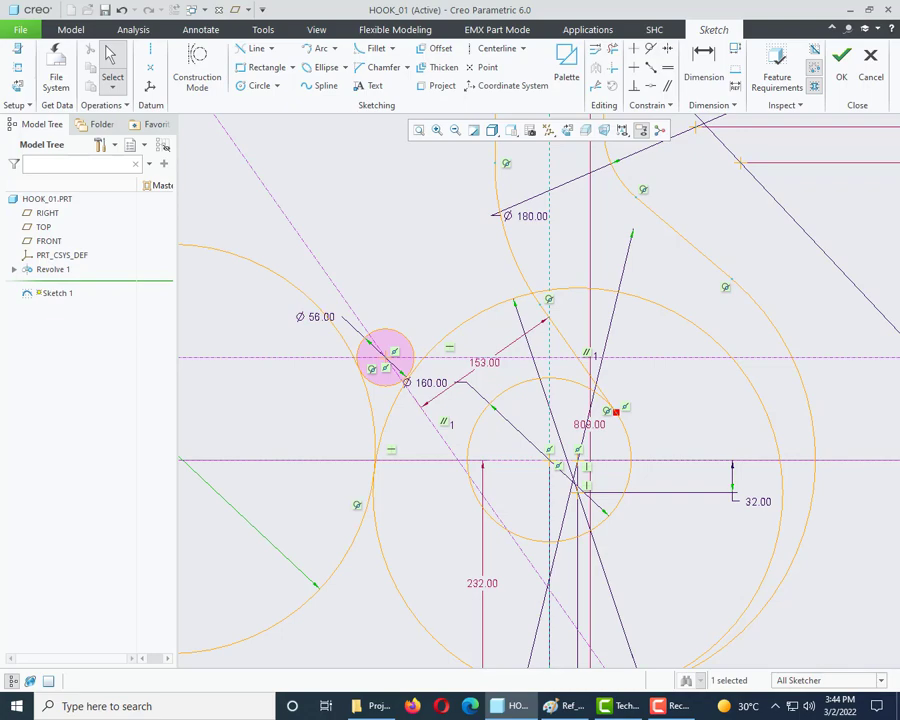
Trim the new 400 mm circle down to the arc between the tip circle and the hook's body circle.
{"action": "scroll", "coordinate": [780, 660], "scroll_direction": "down", "scroll_amount": 1}
{"action": "scroll", "coordinate": [382, 358], "scroll_direction": "down", "scroll_amount": 3}
{"action": "scroll", "coordinate": [382, 358], "scroll_direction": "up", "scroll_amount": 2}
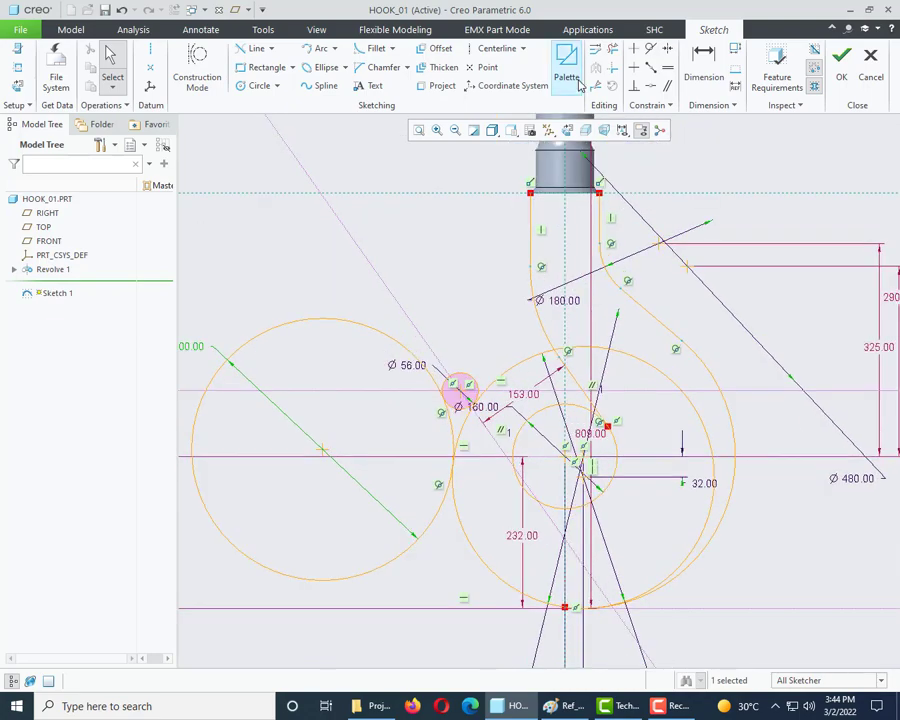
{"action": "left_click", "coordinate": [612, 48]}
{"action": "left_click", "coordinate": [392, 345]}
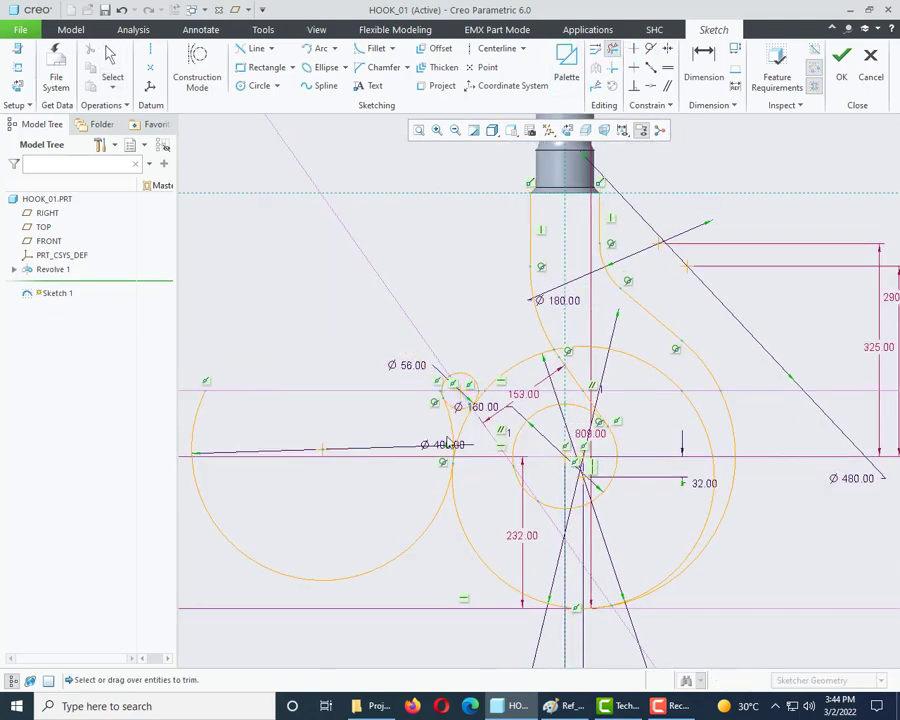
{"action": "scroll", "coordinate": [449, 443], "scroll_direction": "up", "scroll_amount": 6}
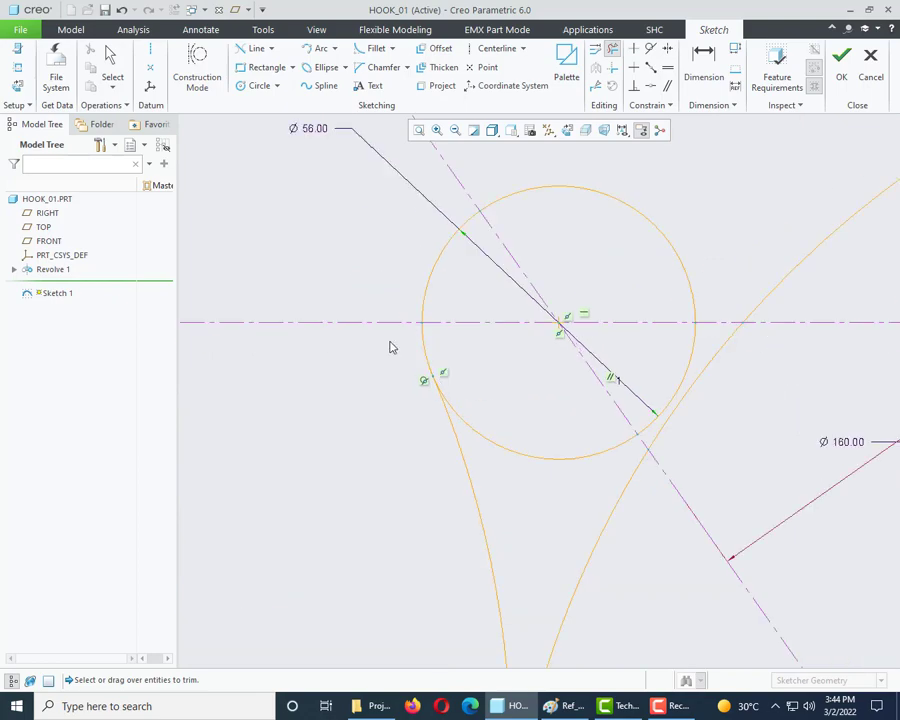
{"action": "scroll", "coordinate": [390, 345], "scroll_direction": "down", "scroll_amount": 5}
{"action": "scroll", "coordinate": [432, 520], "scroll_direction": "up", "scroll_amount": 2}
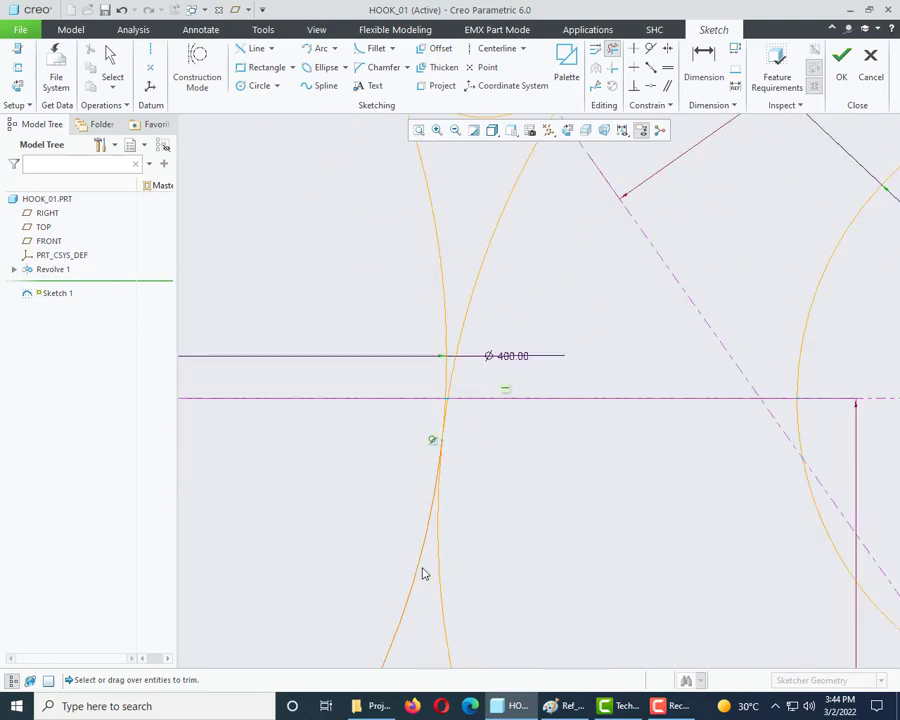
{"action": "scroll", "coordinate": [442, 398], "scroll_direction": "up", "scroll_amount": 4}
{"action": "scroll", "coordinate": [432, 463], "scroll_direction": "down", "scroll_amount": 5}
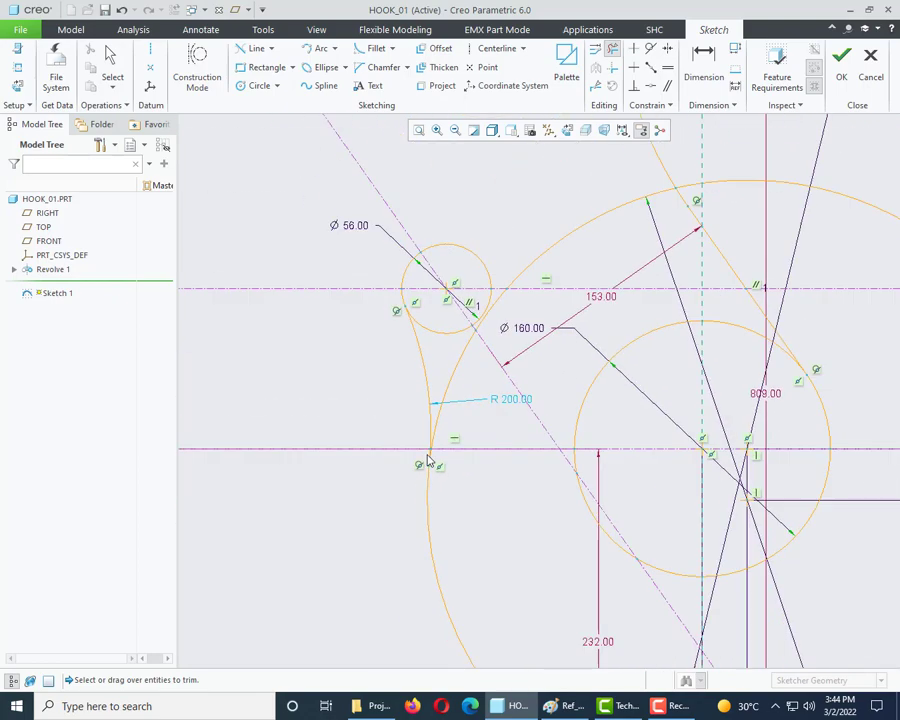
{"action": "scroll", "coordinate": [428, 402], "scroll_direction": "down", "scroll_amount": 3}
{"action": "scroll", "coordinate": [437, 397], "scroll_direction": "up", "scroll_amount": 4}
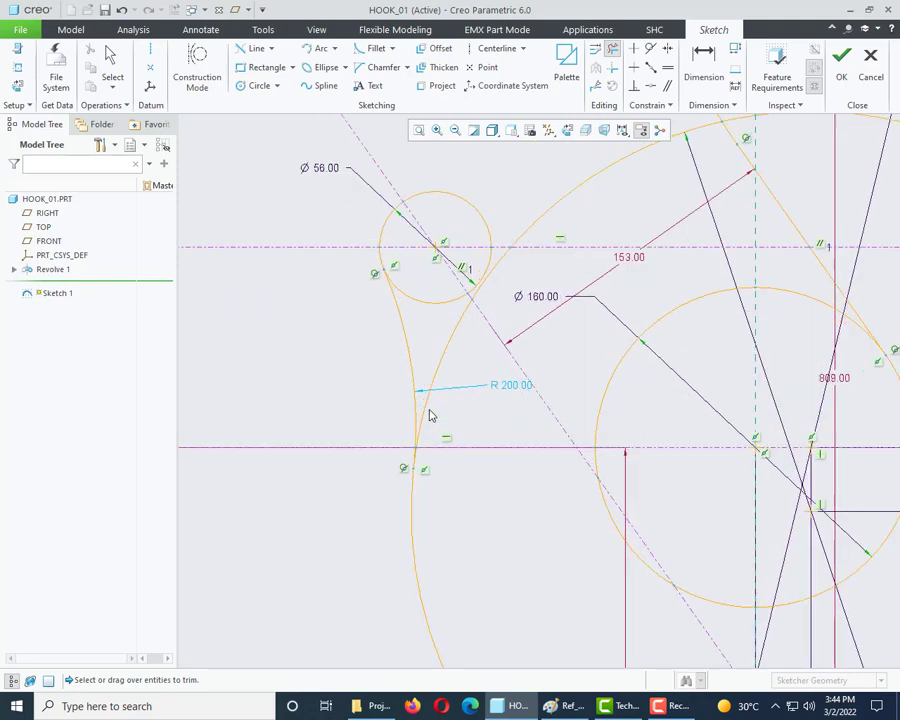
Trim the upper-left part of the hook's 400 mm body circle between the R200 arc and the throat line.
{"action": "left_click", "coordinate": [504, 264]}
{"action": "scroll", "coordinate": [307, 386], "scroll_direction": "down", "scroll_amount": 3}
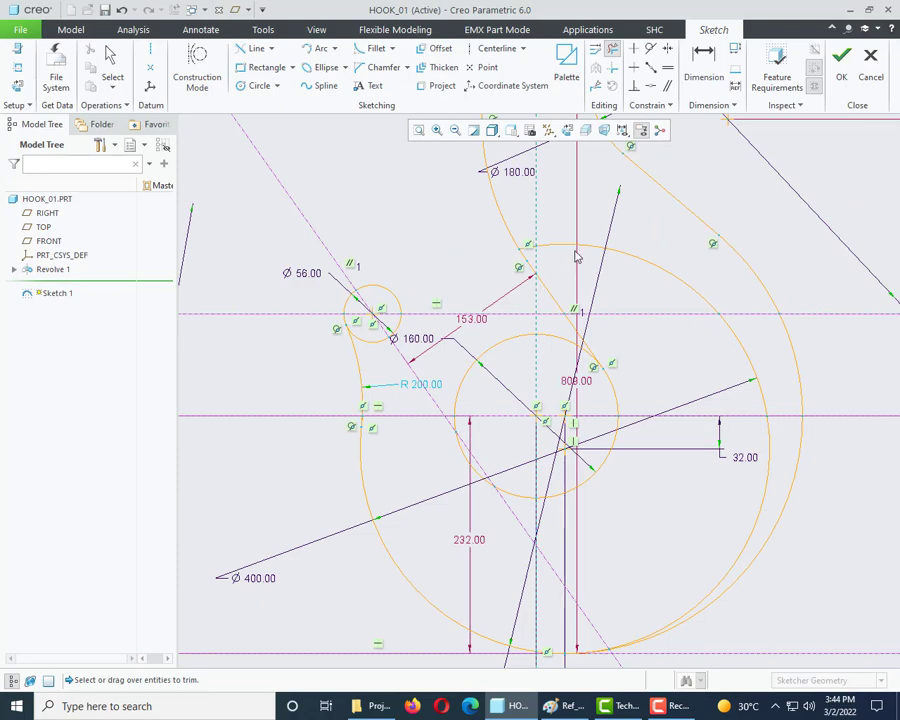
{"action": "middle_click", "coordinate": [641, 297]}
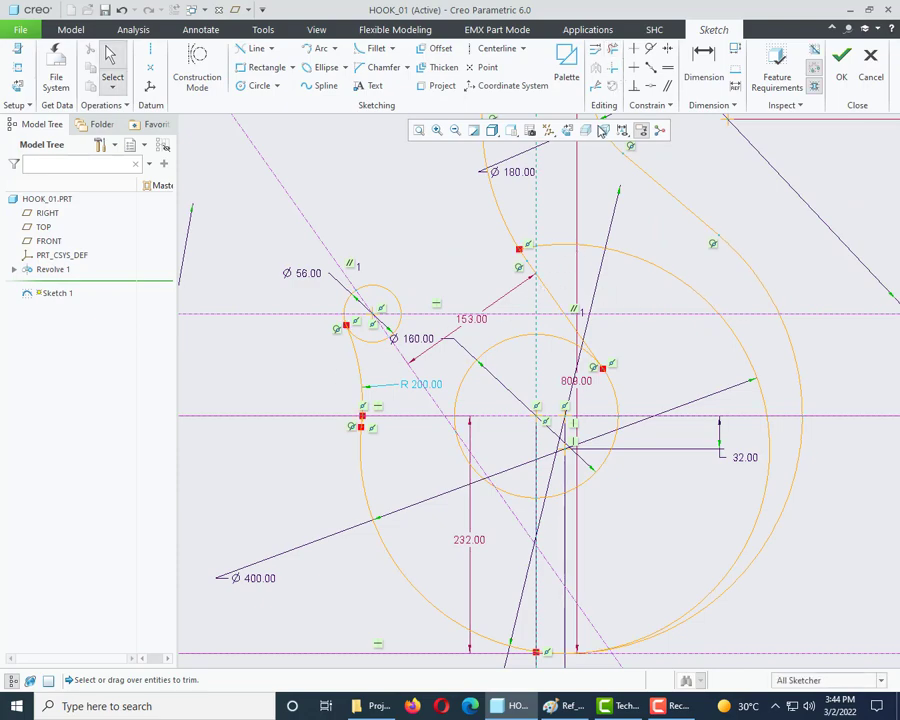
Remove the rest of the 400 mm body circle that runs inside the outer arc on the hook's right side.
{"action": "scroll", "coordinate": [592, 428], "scroll_direction": "down", "scroll_amount": 3}
{"action": "scroll", "coordinate": [566, 609], "scroll_direction": "up", "scroll_amount": 6}
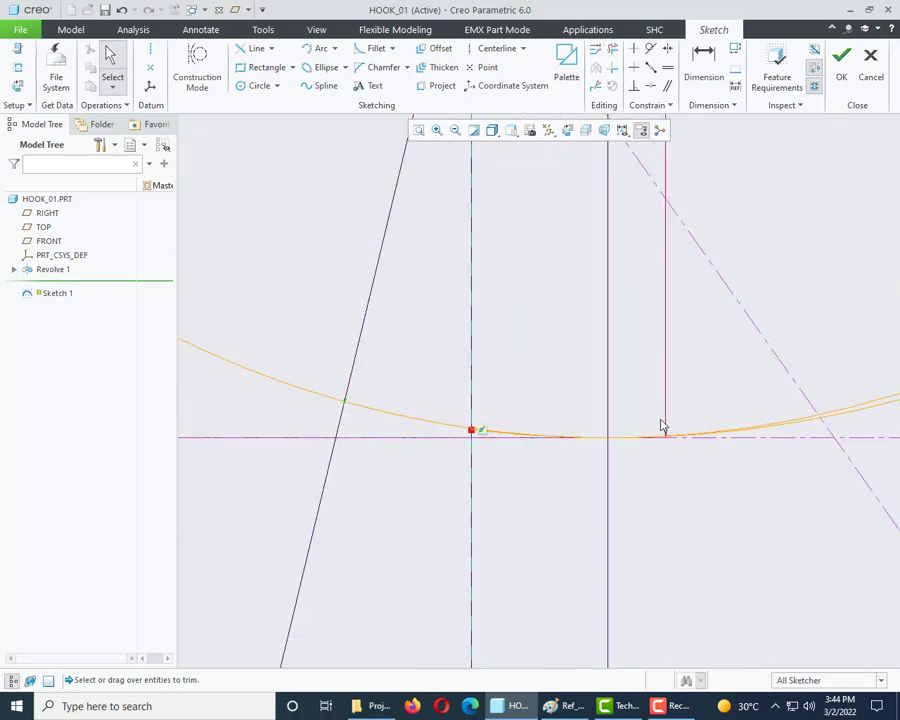
{"action": "middle_click_drag", "start_coordinate": [478, 491], "coordinate": [188, 542], "text": "shift"}
{"action": "left_click", "coordinate": [592, 452]}
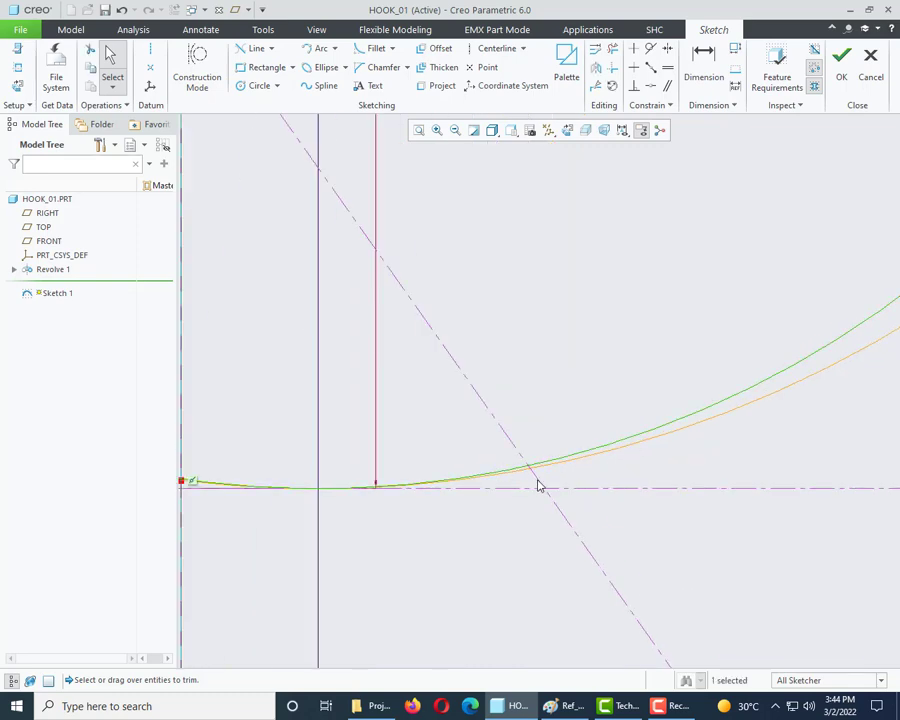
{"action": "left_click", "coordinate": [558, 446]}
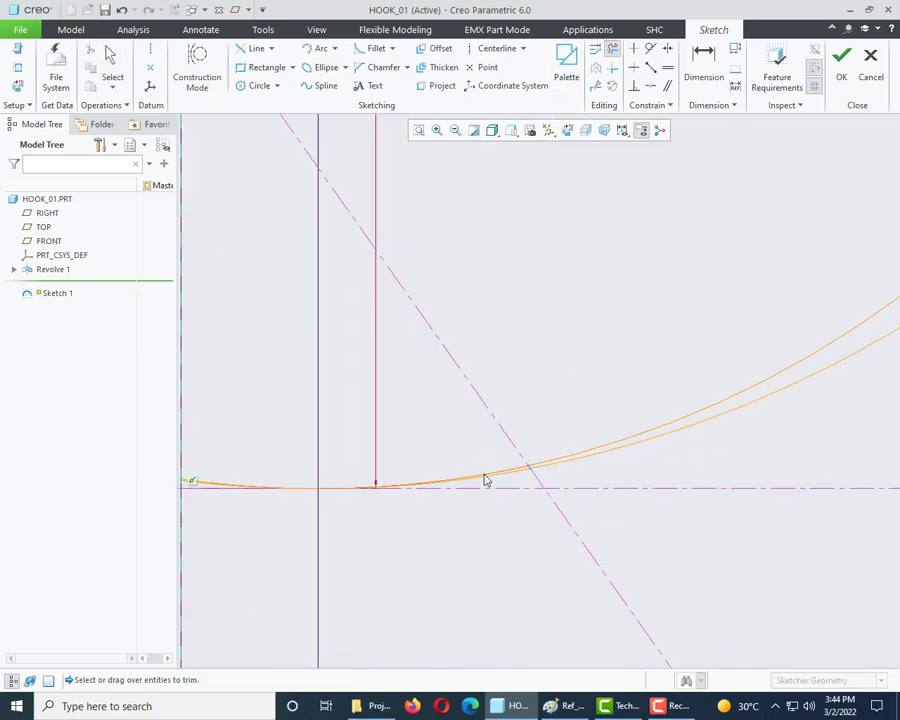
{"action": "scroll", "coordinate": [487, 473], "scroll_direction": "up", "scroll_amount": 3}
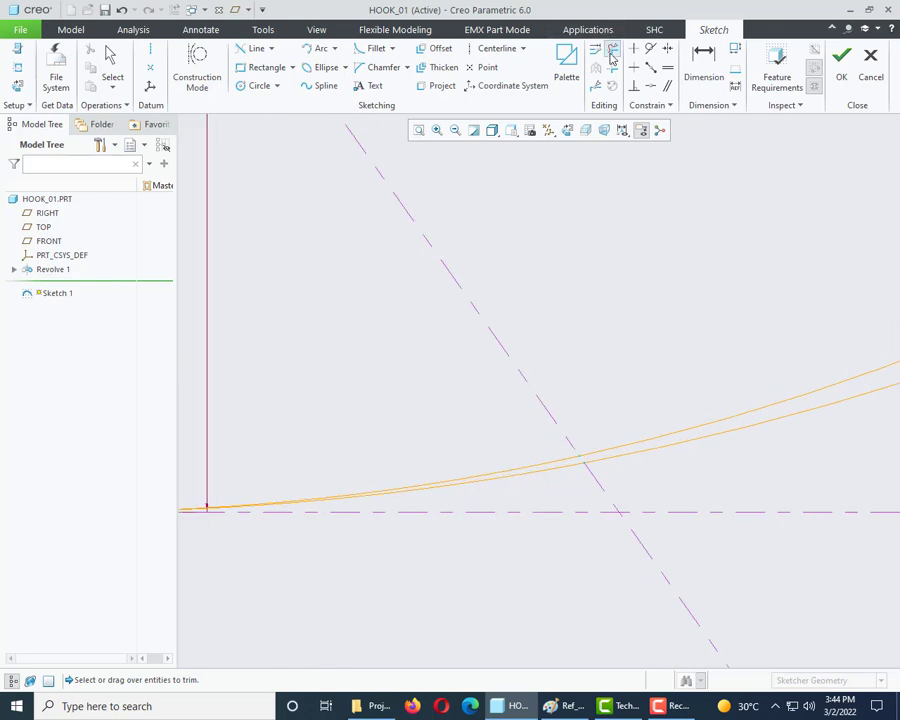
{"action": "key", "text": "ctrl+z"}
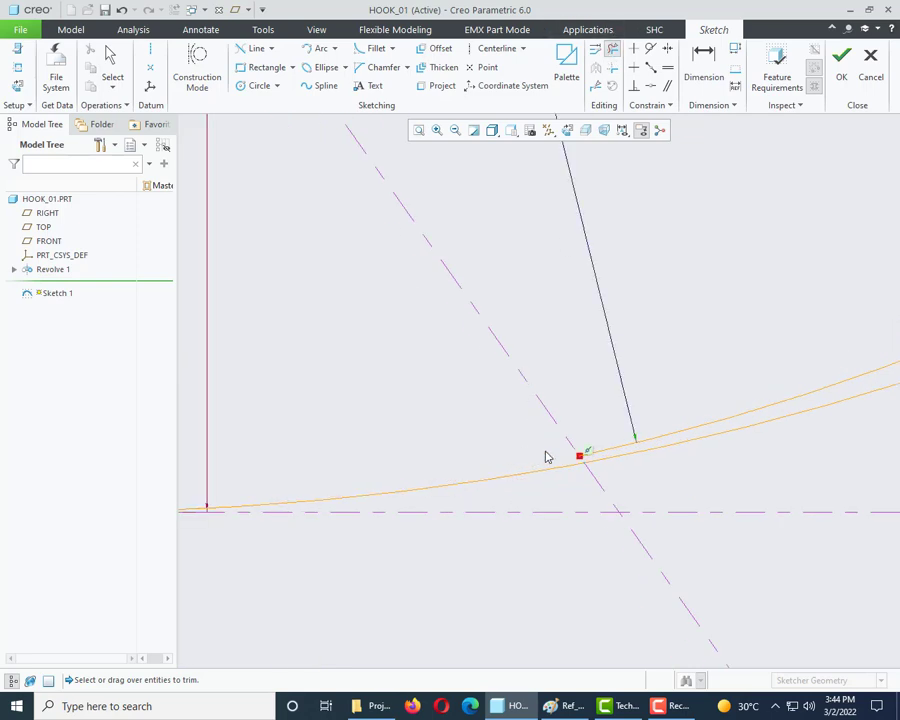
{"action": "key", "text": "Escape"}
{"action": "left_click", "coordinate": [626, 448]}
{"action": "key", "text": "Delete"}
Trim the short overlapping piece of the outer arc between the vertical centerline and the tangent point at the hook's bottom.
{"action": "scroll", "coordinate": [540, 500], "scroll_direction": "down", "scroll_amount": 5}
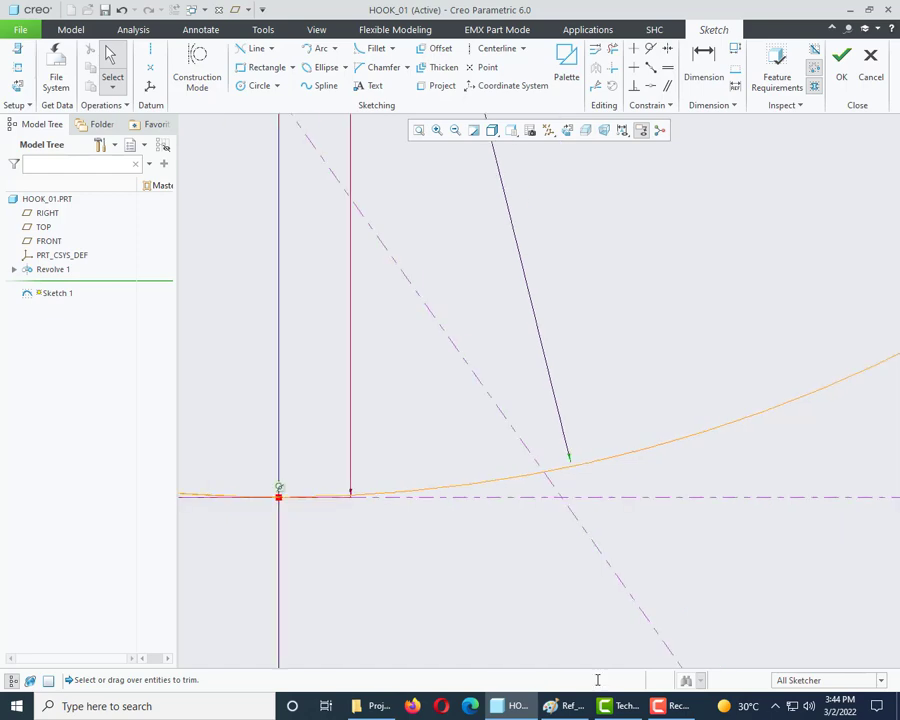
{"action": "scroll", "coordinate": [408, 593], "scroll_direction": "up", "scroll_amount": 5}
{"action": "scroll", "coordinate": [381, 601], "scroll_direction": "up", "scroll_amount": 3}
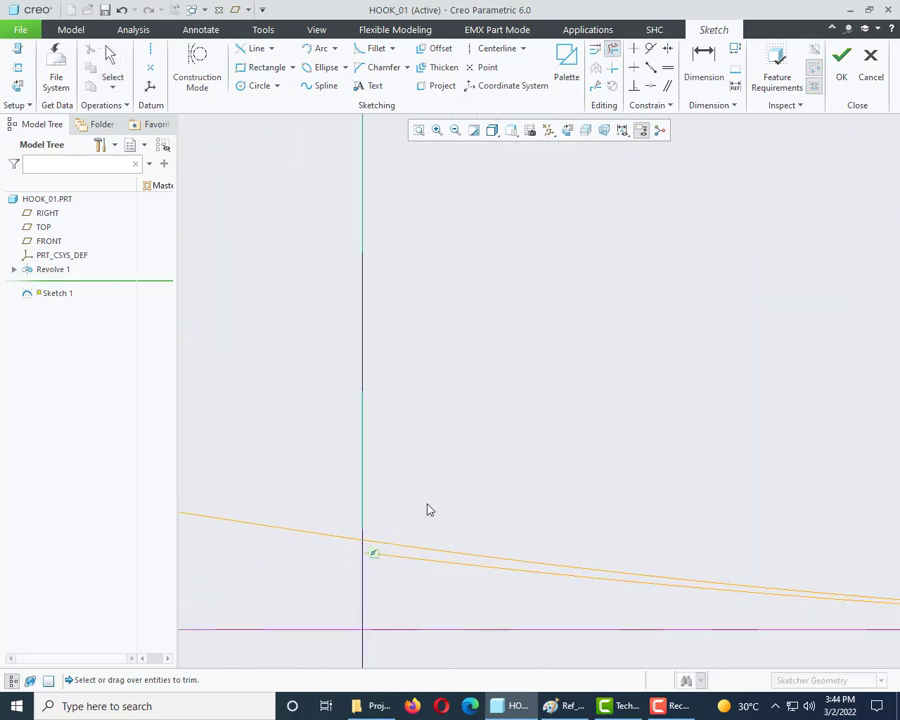
{"action": "left_click", "coordinate": [398, 556]}
{"action": "scroll", "coordinate": [362, 566], "scroll_direction": "down", "scroll_amount": 3}
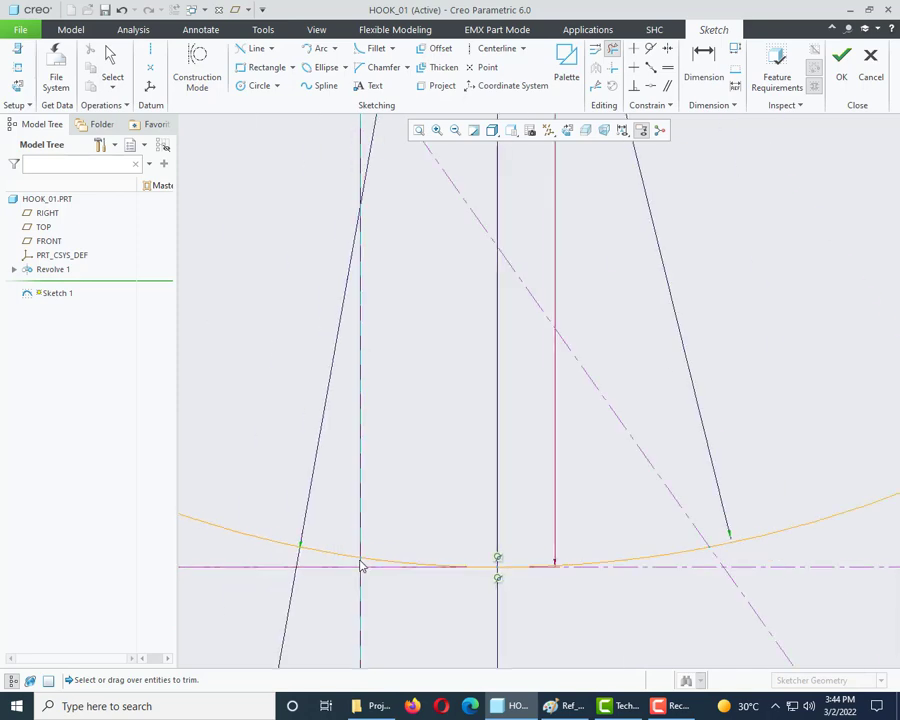
{"action": "middle_click", "coordinate": [535, 614]}
{"action": "scroll", "coordinate": [535, 614], "scroll_direction": "down", "scroll_amount": 5}
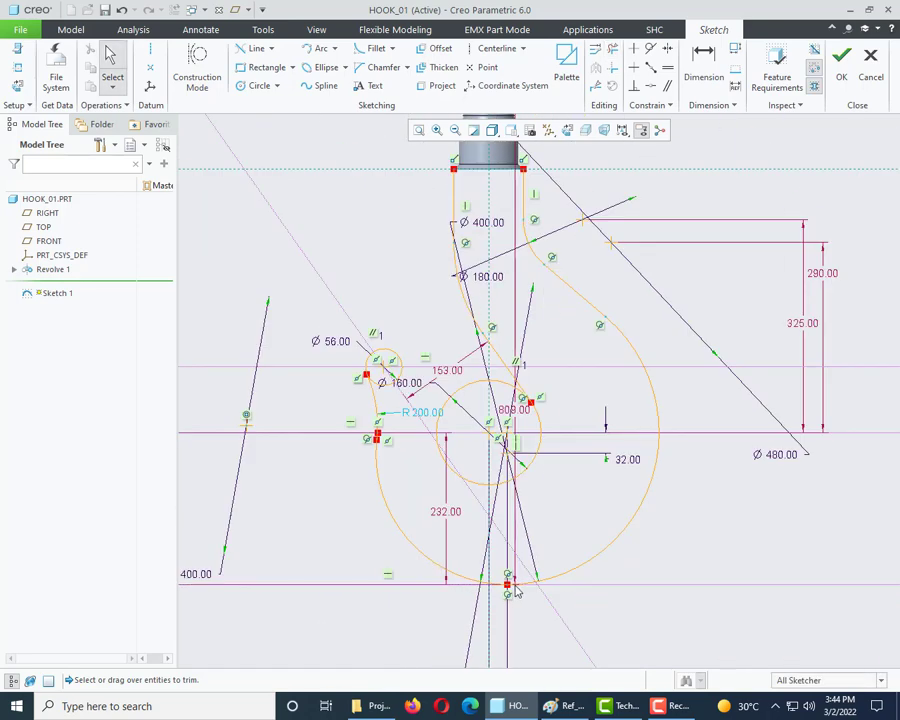
Join the left and right body arcs at the hook's lowest point with a Corner trim.
{"action": "scroll", "coordinate": [516, 592], "scroll_direction": "up", "scroll_amount": 3}
{"action": "key", "text": "c"}
{"action": "scroll", "coordinate": [573, 620], "scroll_direction": "up", "scroll_amount": 3}
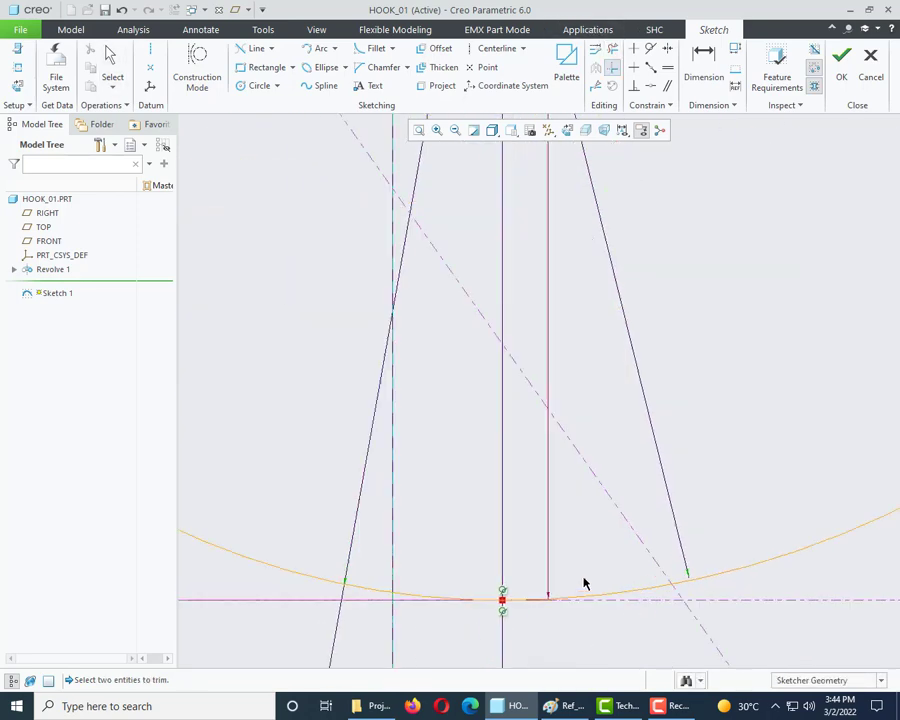
{"action": "scroll", "coordinate": [585, 583], "scroll_direction": "up", "scroll_amount": 1}
{"action": "left_click", "coordinate": [450, 604]}
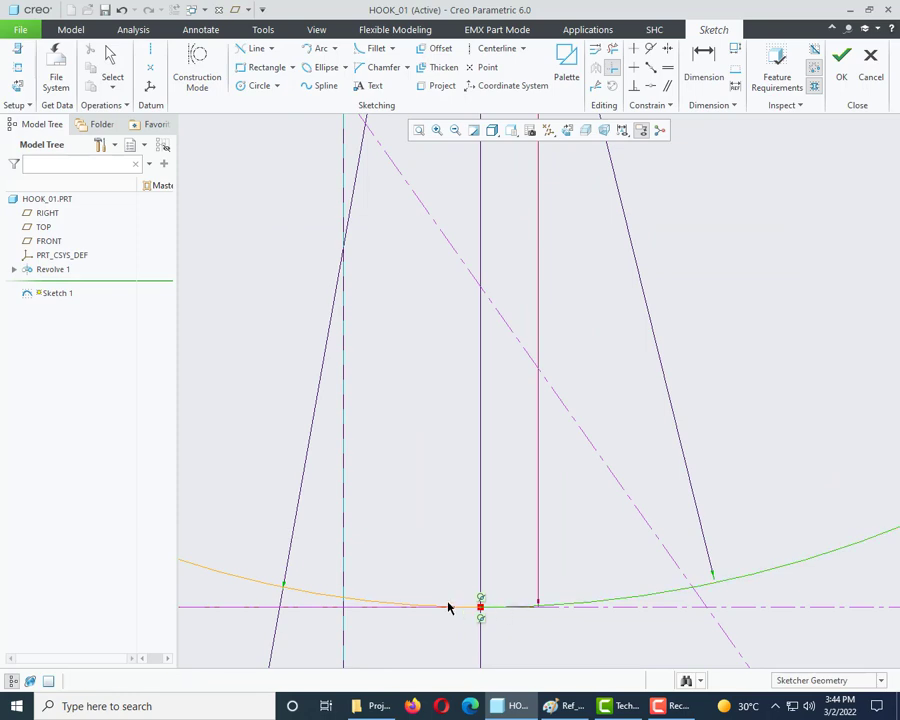
{"action": "left_click", "coordinate": [540, 573]}
{"action": "middle_click", "coordinate": [510, 645]}
Trim the leftover sliver of the body arc above its tangent point with the R200 arc.
{"action": "scroll", "coordinate": [515, 635], "scroll_direction": "down", "scroll_amount": 3}
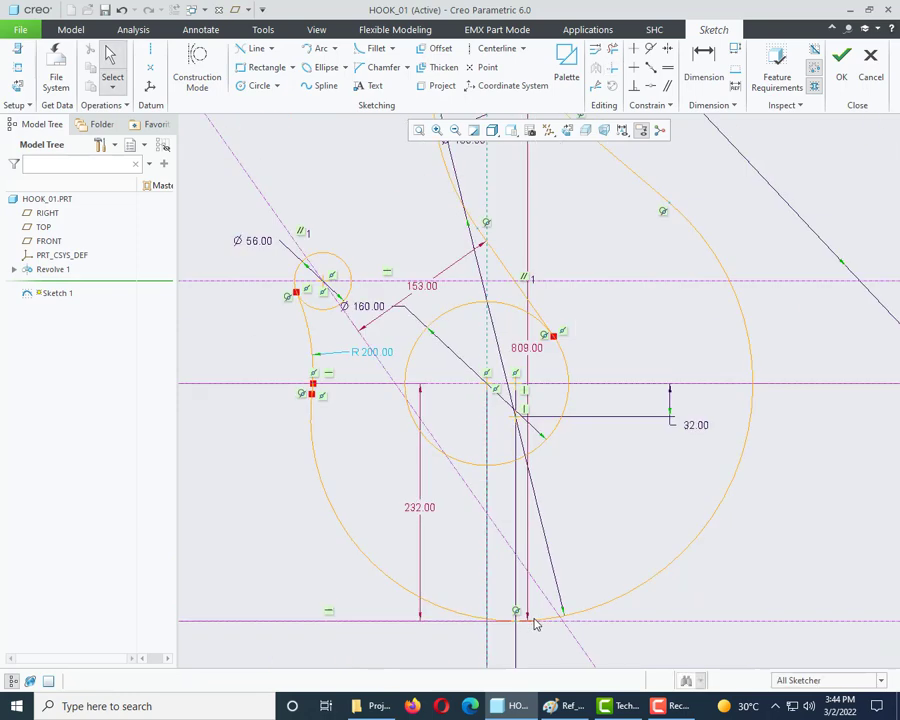
{"action": "scroll", "coordinate": [386, 506], "scroll_direction": "down", "scroll_amount": 1}
{"action": "scroll", "coordinate": [326, 390], "scroll_direction": "up", "scroll_amount": 2}
{"action": "scroll", "coordinate": [444, 535], "scroll_direction": "up", "scroll_amount": 2}
{"action": "scroll", "coordinate": [432, 534], "scroll_direction": "up", "scroll_amount": 3}
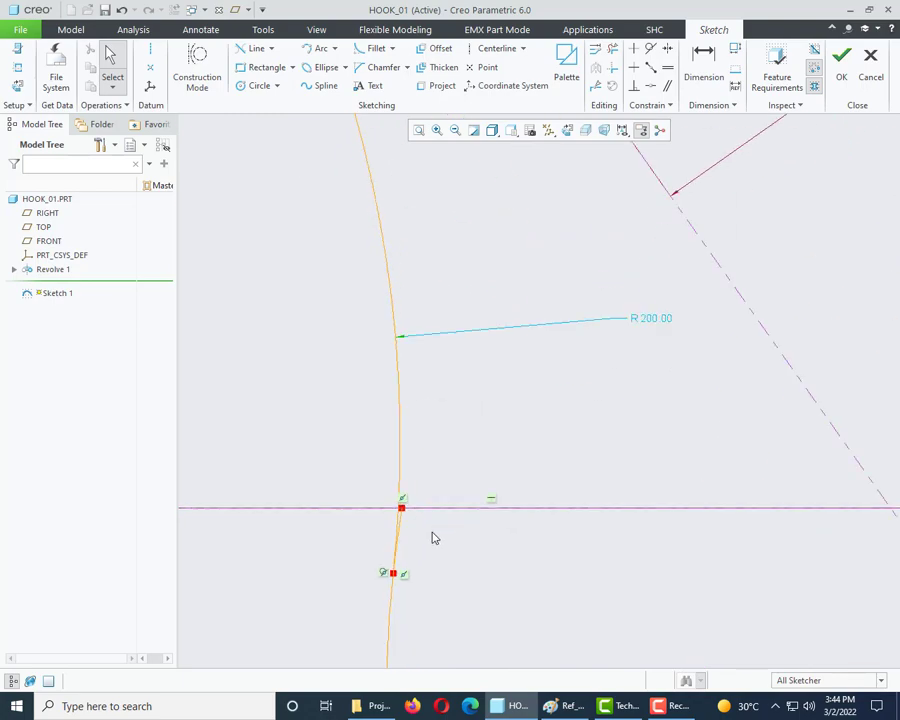
{"action": "left_click", "coordinate": [612, 48]}
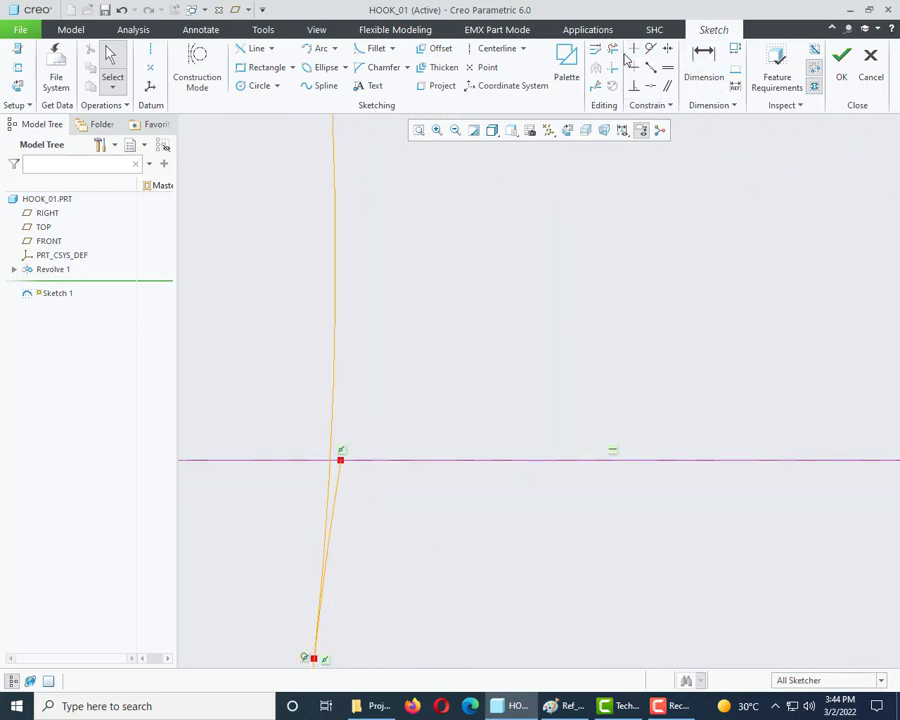
{"action": "left_click", "coordinate": [339, 499]}
{"action": "scroll", "coordinate": [344, 501], "scroll_direction": "down", "scroll_amount": 3}
{"action": "scroll", "coordinate": [320, 535], "scroll_direction": "down", "scroll_amount": 3}
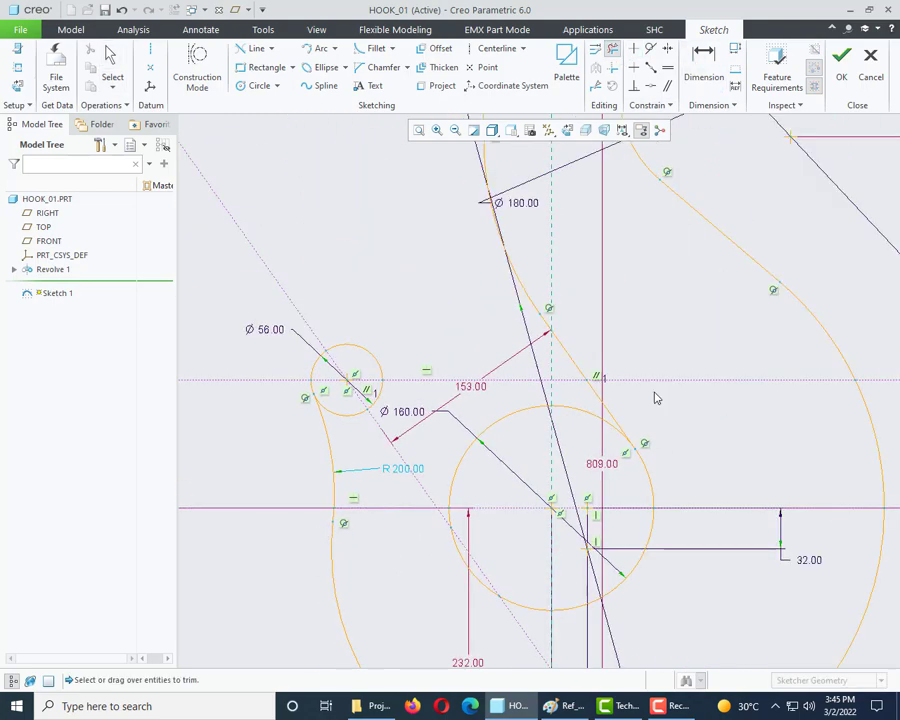
Toggle the sketch's vertex and open-end displays and examine the highlighted endpoints around the 56 mm tip circle and the 160 mm circle.
{"action": "middle_click", "coordinate": [540, 422]}
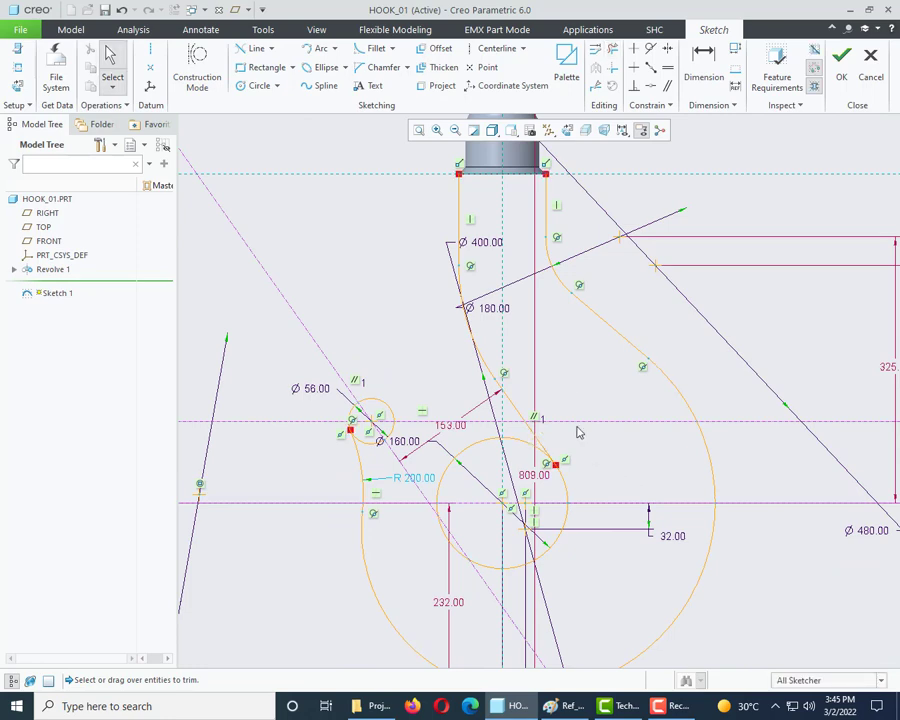
{"action": "left_click", "coordinate": [623, 130]}
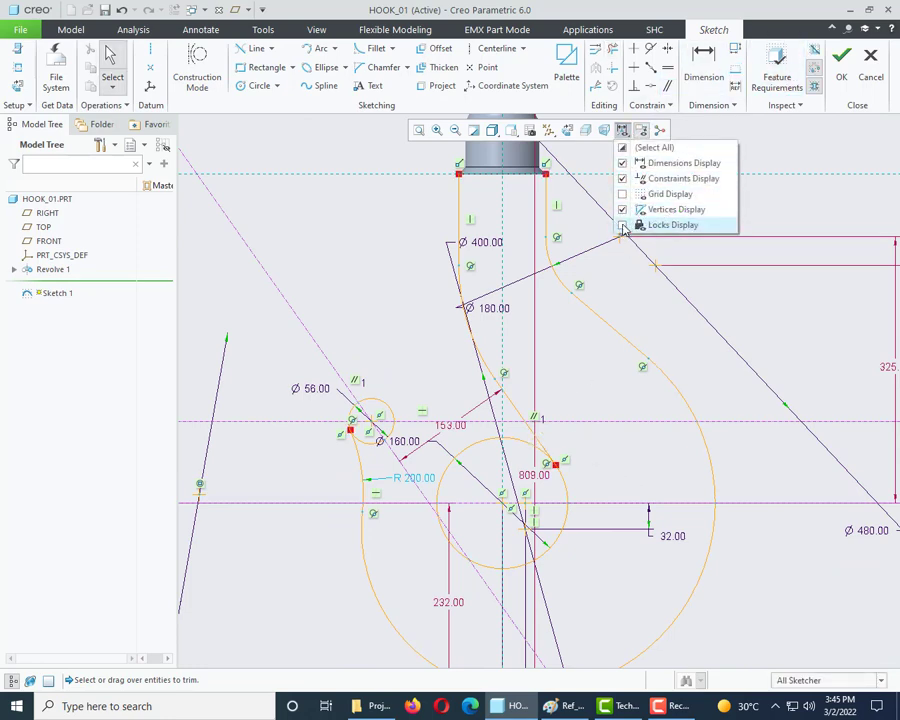
{"action": "left_click", "coordinate": [623, 210]}
{"action": "left_click", "coordinate": [623, 210]}
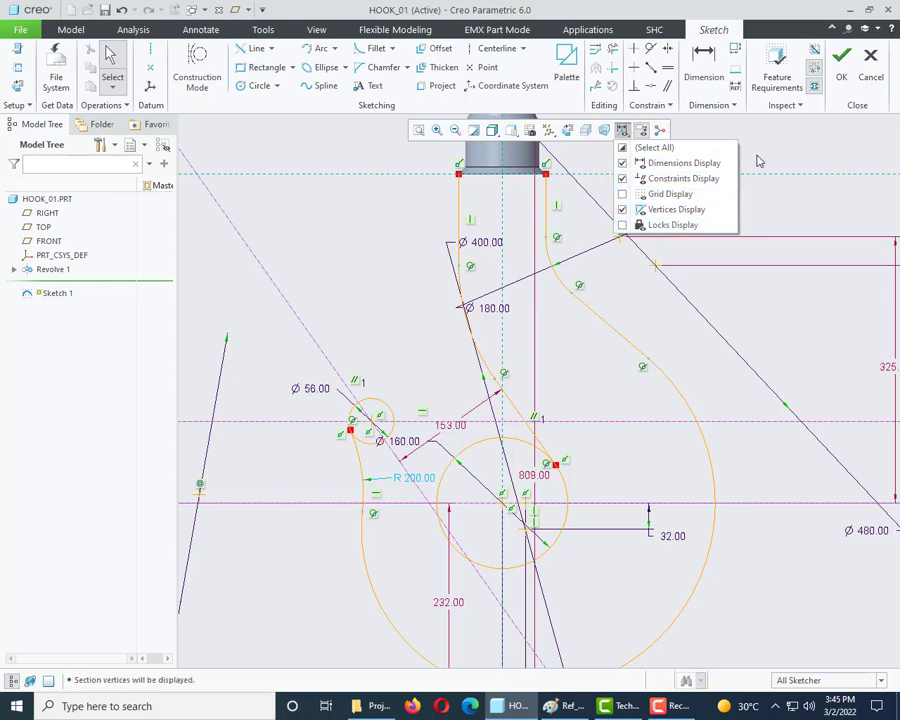
{"action": "left_click", "coordinate": [817, 69]}
{"action": "left_click", "coordinate": [817, 69]}
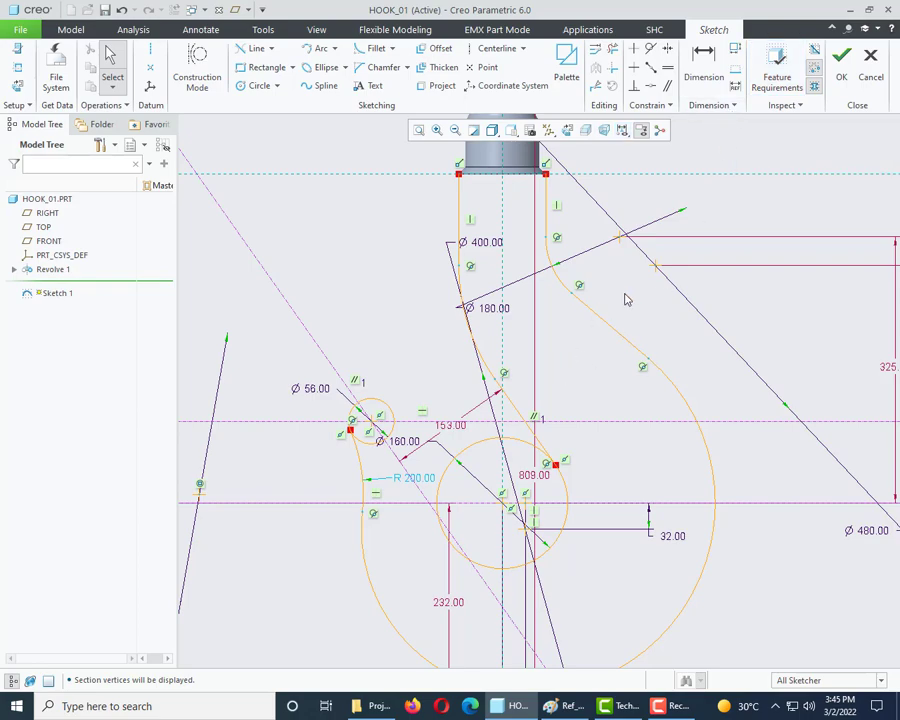
{"action": "scroll", "coordinate": [360, 450], "scroll_direction": "down", "scroll_amount": 3}
{"action": "scroll", "coordinate": [332, 406], "scroll_direction": "up", "scroll_amount": 1}
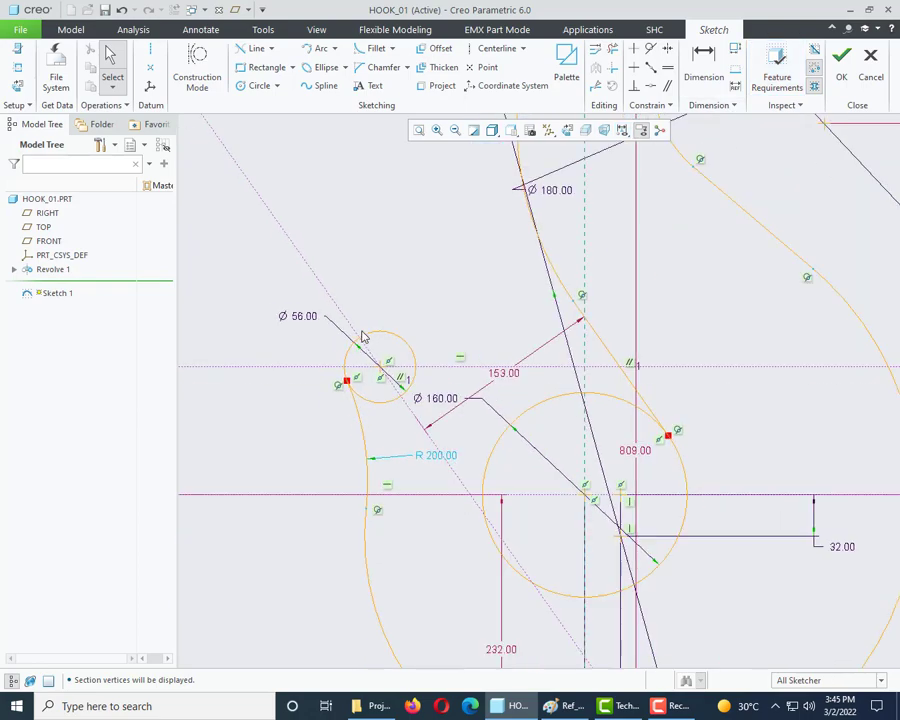
{"action": "scroll", "coordinate": [367, 417], "scroll_direction": "down", "scroll_amount": 2}
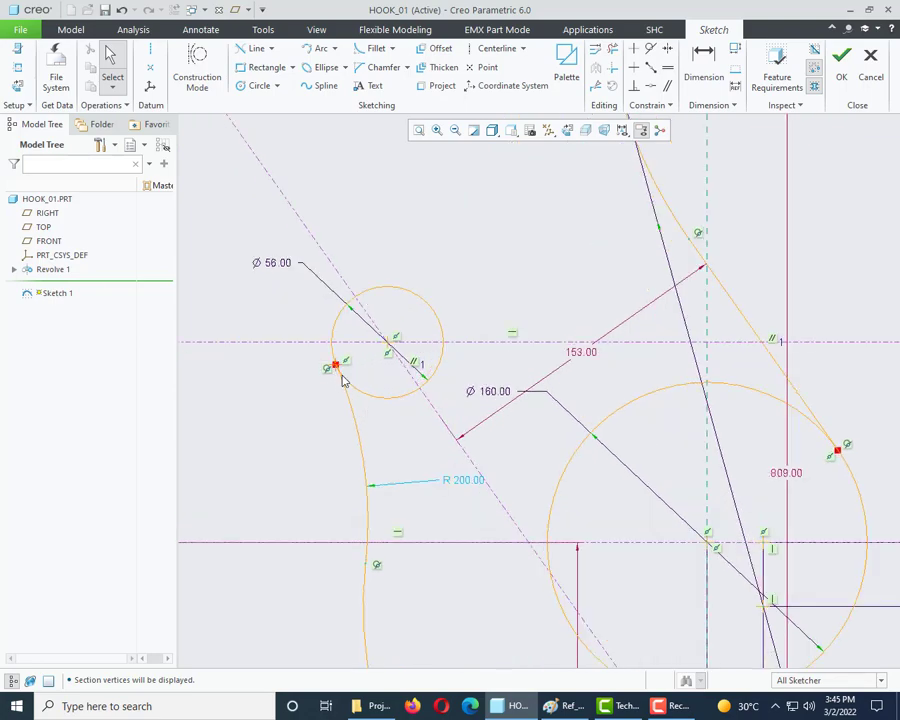
{"action": "scroll", "coordinate": [315, 402], "scroll_direction": "up", "scroll_amount": 3}
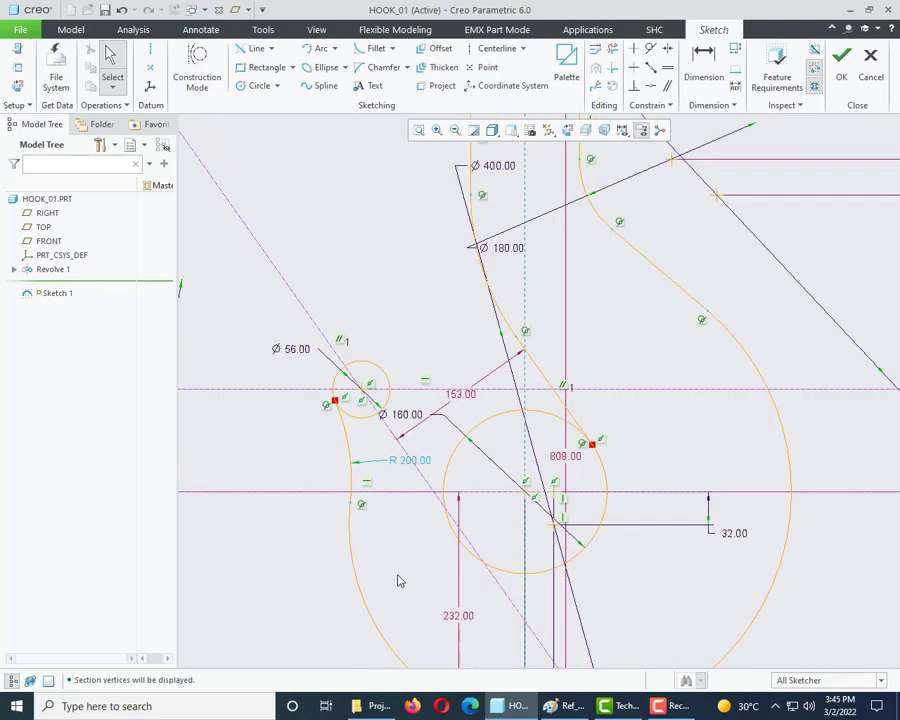
{"action": "scroll", "coordinate": [405, 540], "scroll_direction": "down", "scroll_amount": 1}
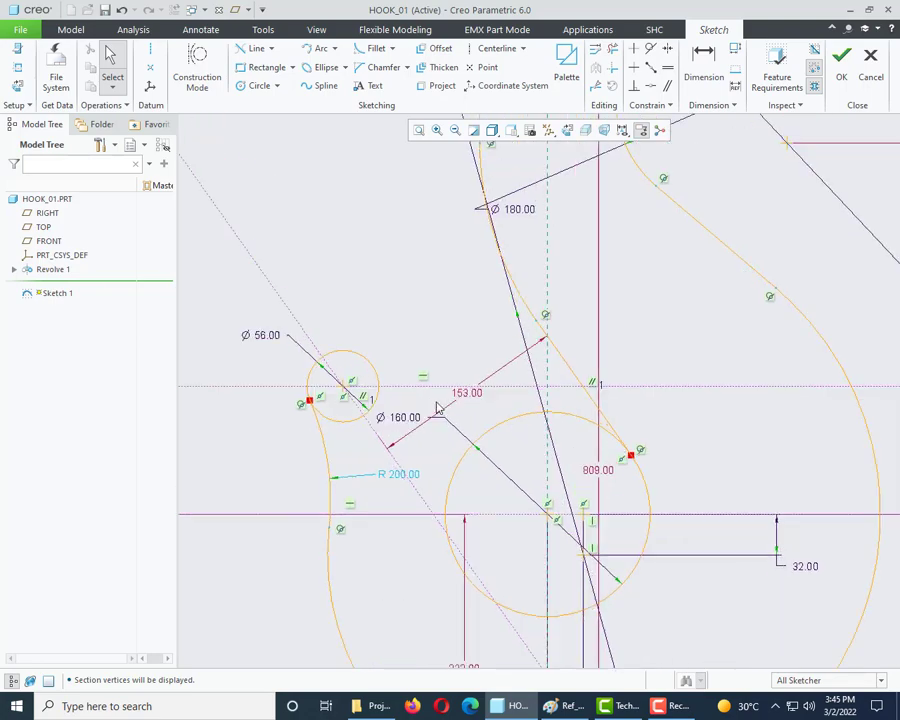
Draw a circle between the 56 mm tip circle and the 160 mm circle, touching the tip circle externally, and make it tangent to both.
{"action": "left_click", "coordinate": [256, 85]}
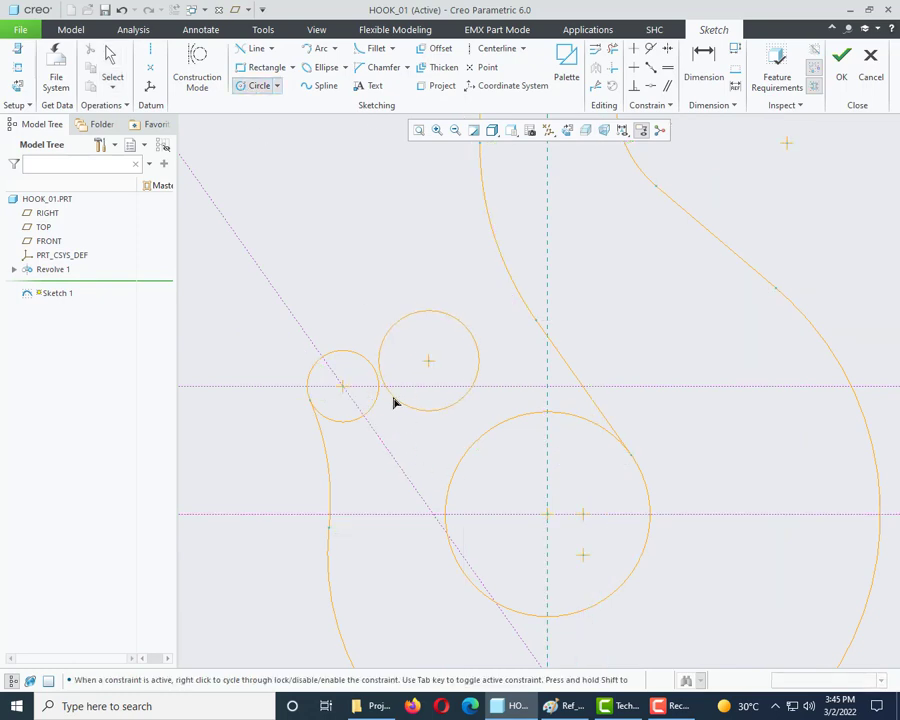
{"action": "left_click", "coordinate": [394, 401]}
{"action": "middle_click", "coordinate": [383, 285]}
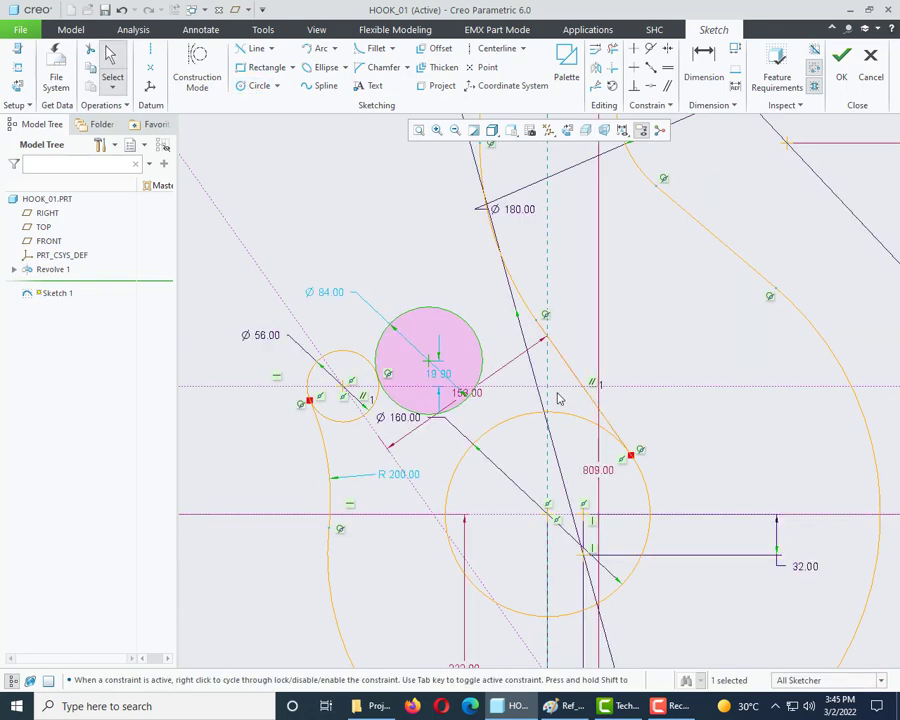
{"action": "left_click", "coordinate": [650, 48]}
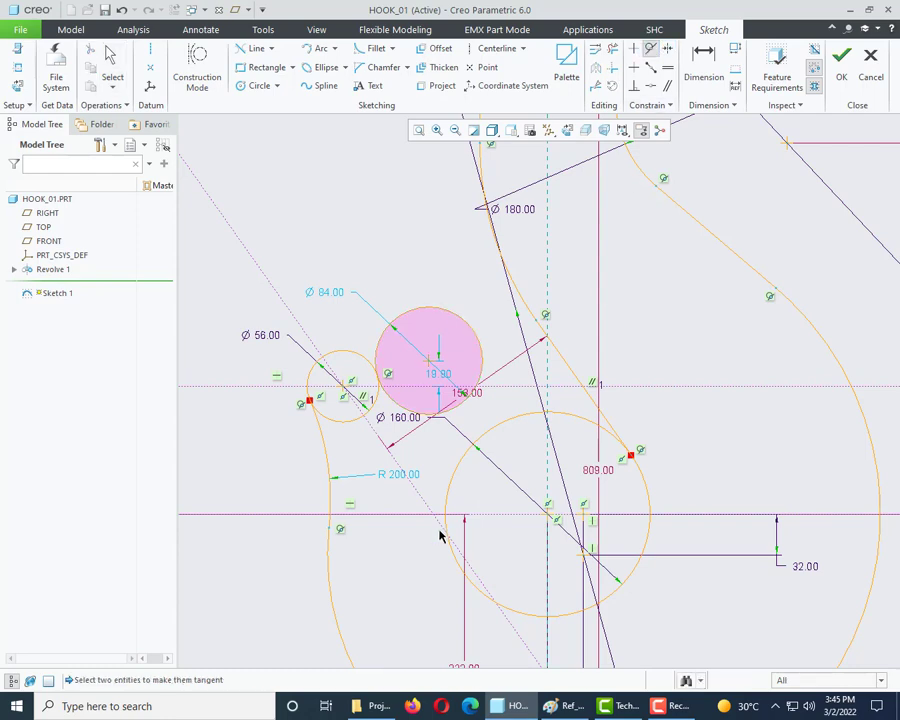
{"action": "left_click", "coordinate": [450, 418]}
{"action": "left_click", "coordinate": [458, 471]}
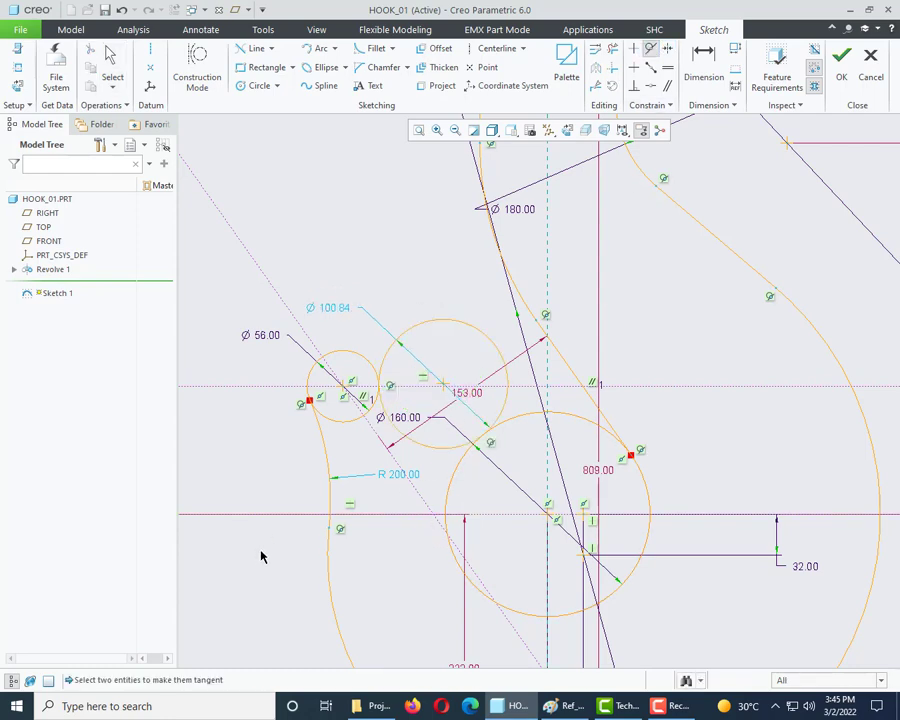
{"action": "middle_click", "coordinate": [384, 279]}
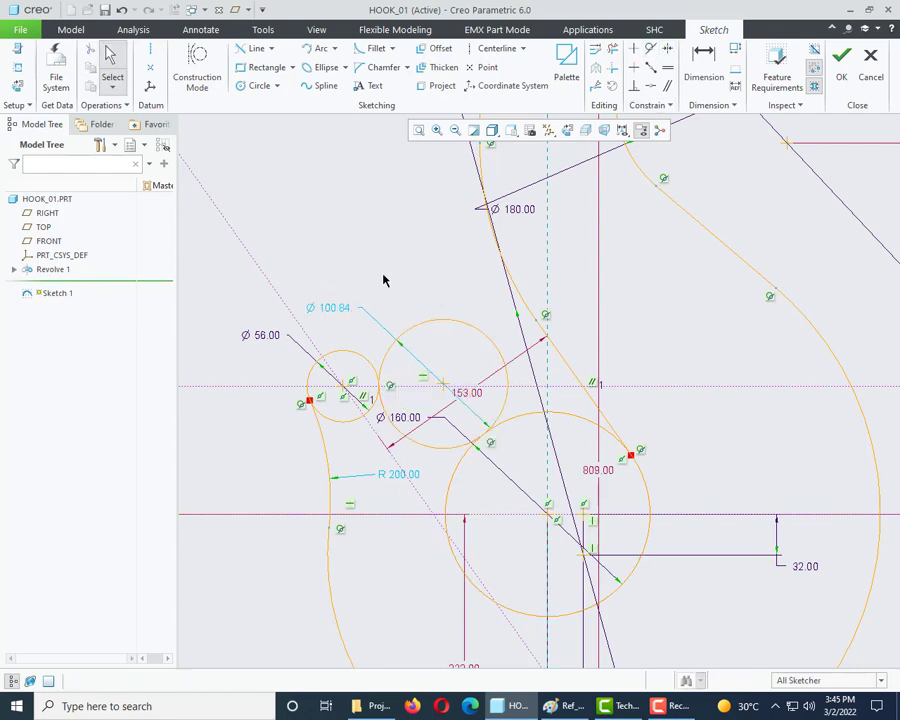
Set the diameter of the circle lying between the tip circle and the 160 mm circle to 400 mm.
{"action": "double_click", "coordinate": [338, 310]}
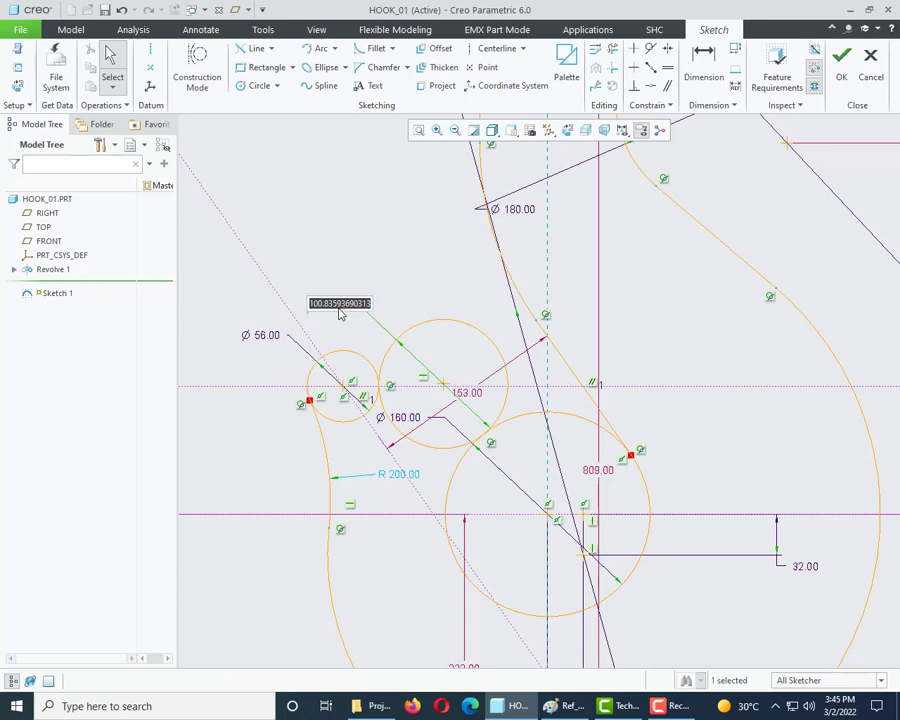
{"action": "type", "text": "400"}
{"action": "key", "text": "Return"}
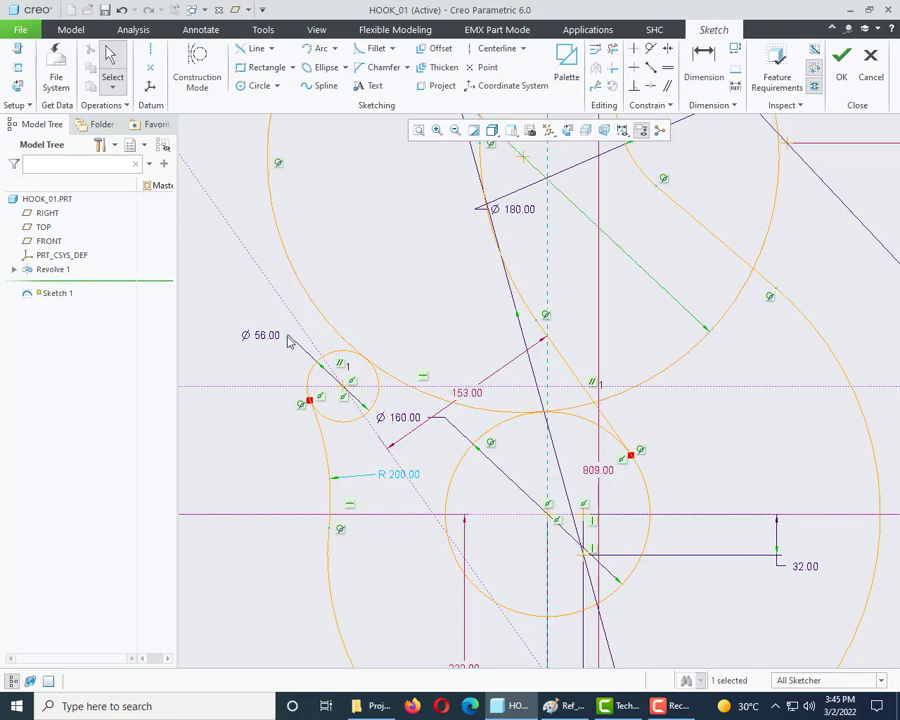
{"action": "scroll", "coordinate": [455, 538], "scroll_direction": "down", "scroll_amount": 3}
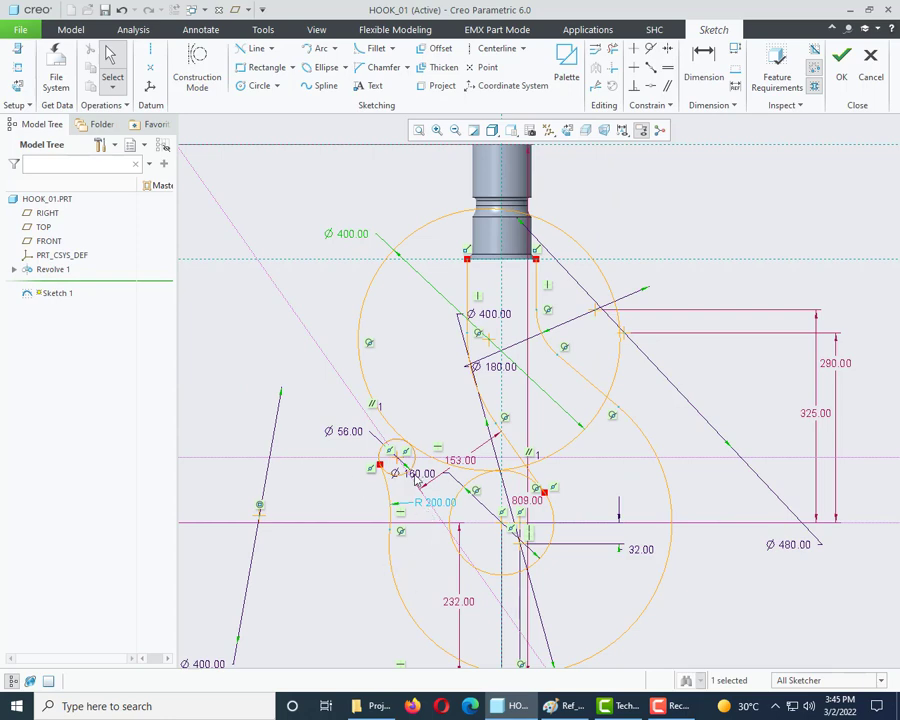
Check the R200 arc beside the tip on the reference drawing in Paint, return to Creo and undo the externally tangent circle.
{"action": "left_click", "coordinate": [567, 706]}
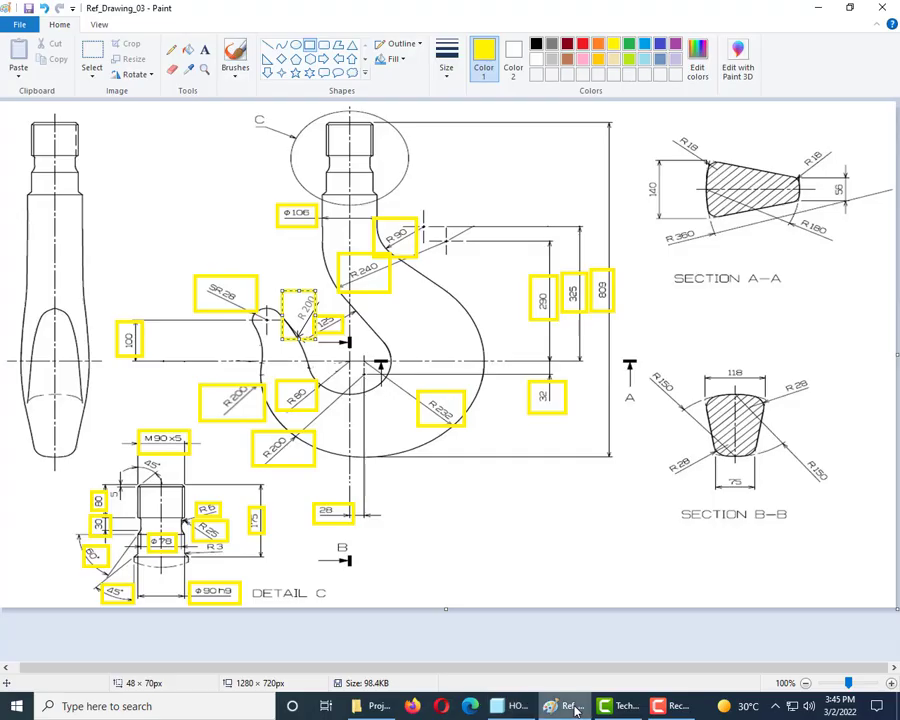
{"action": "left_click", "coordinate": [515, 706]}
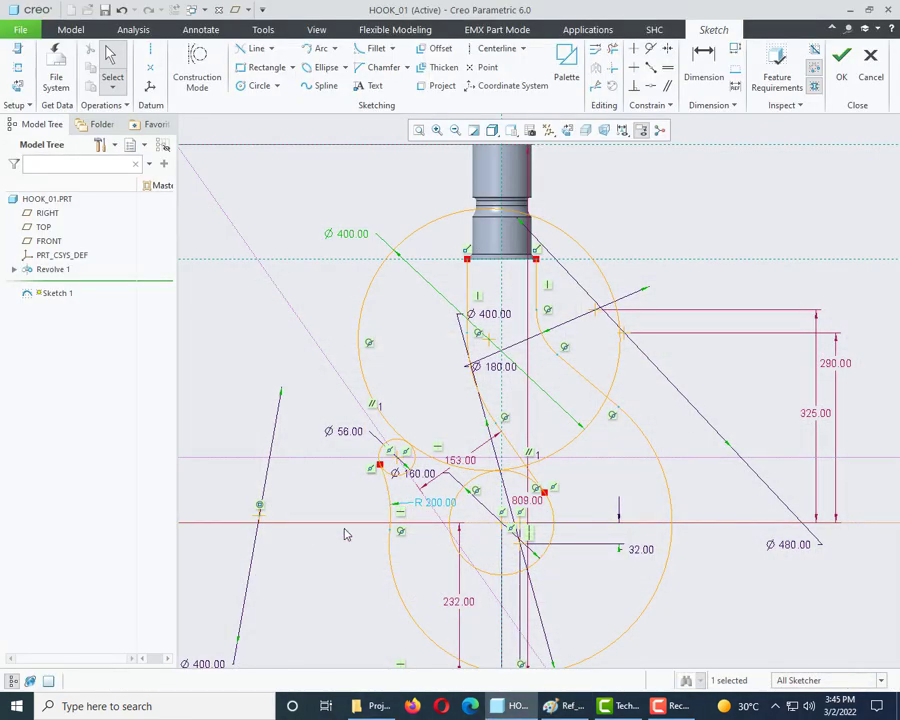
{"action": "key", "text": "ctrl+z"}
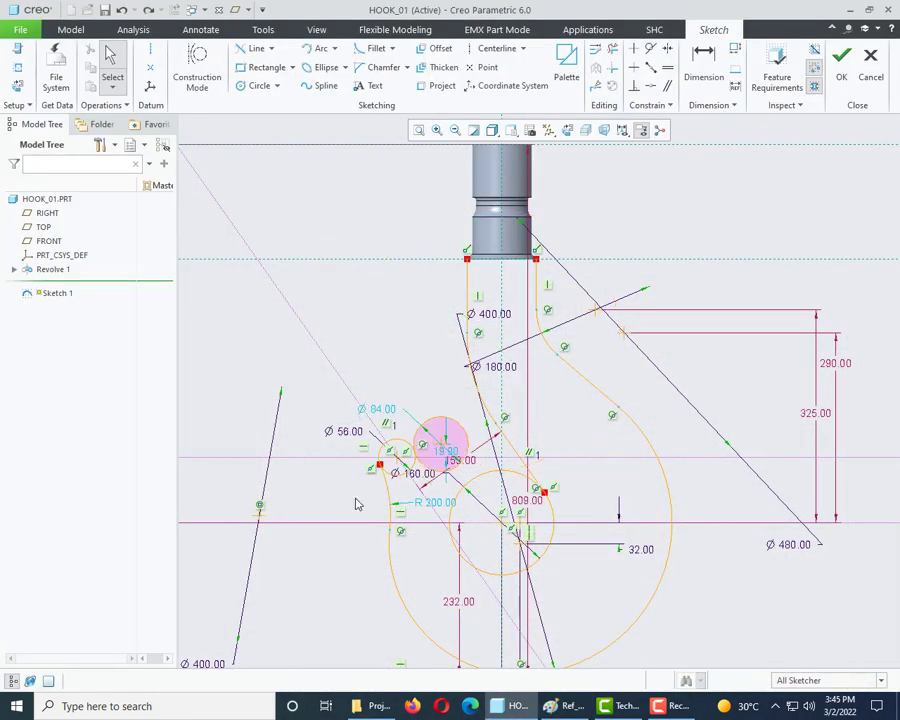
{"action": "key", "text": "ctrl+z"}
Draw a circle about 219 mm in diameter below the tip, enclosing the 56 mm tip circle and tangent to its inner side.
{"action": "scroll", "coordinate": [440, 465], "scroll_direction": "up", "scroll_amount": 2}
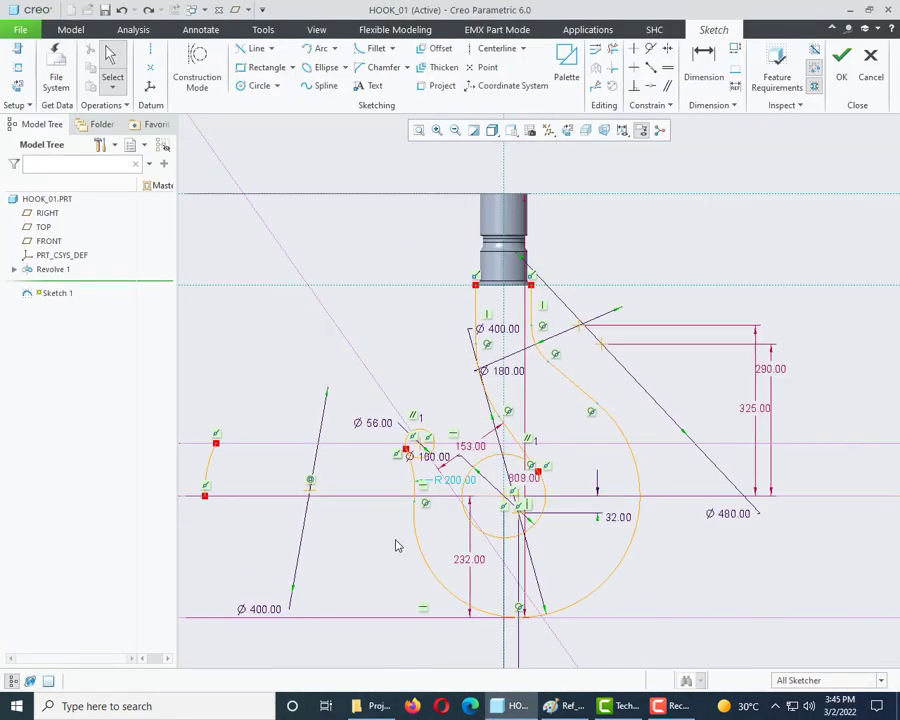
{"action": "scroll", "coordinate": [396, 545], "scroll_direction": "down", "scroll_amount": 4}
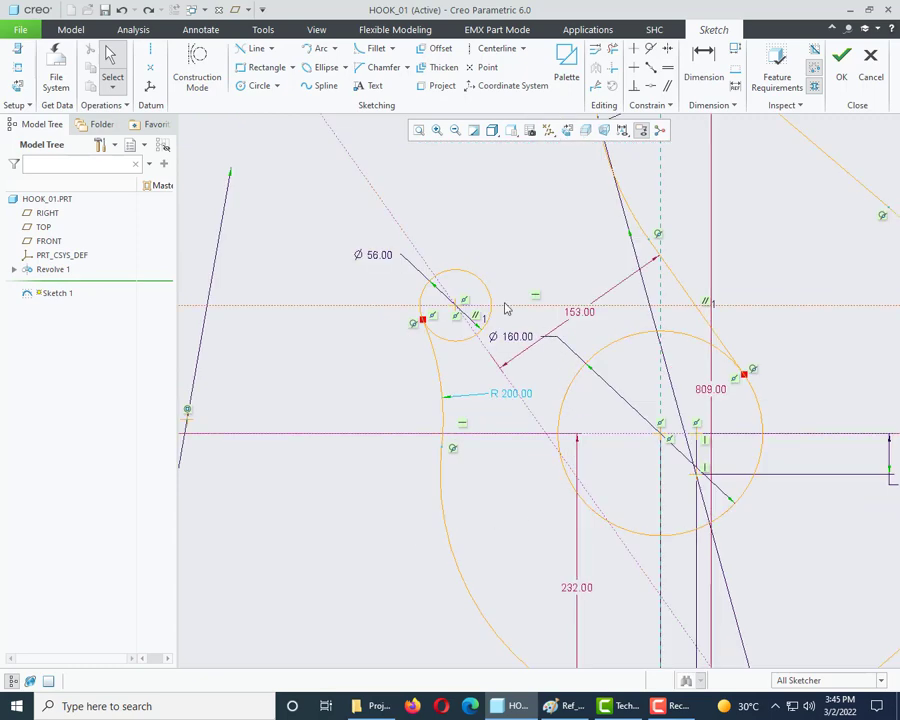
{"action": "left_click", "coordinate": [259, 85]}
{"action": "left_click", "coordinate": [404, 397]}
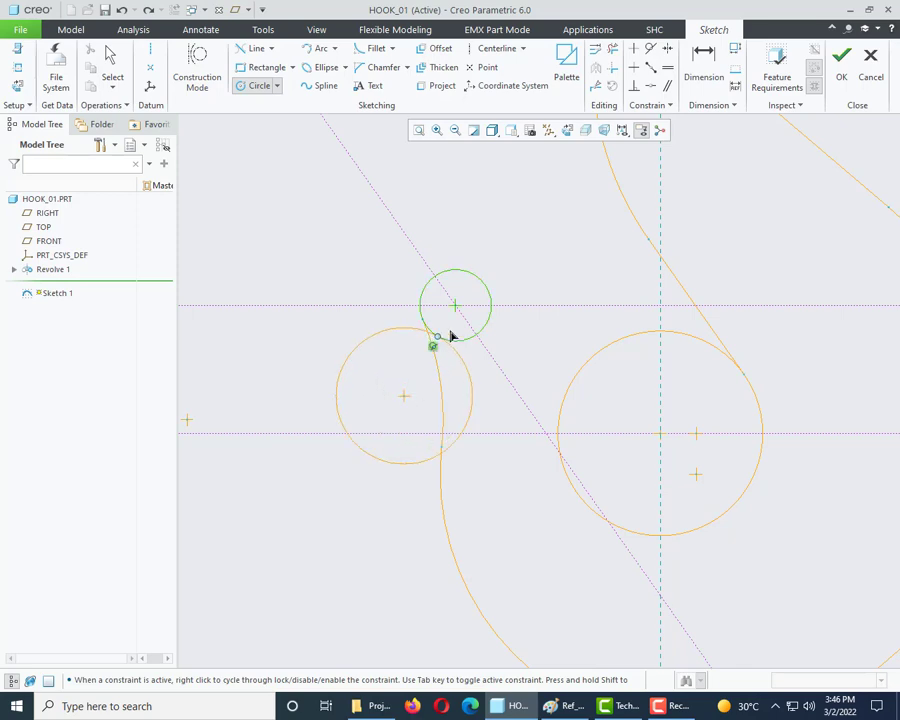
{"action": "left_click", "coordinate": [478, 283]}
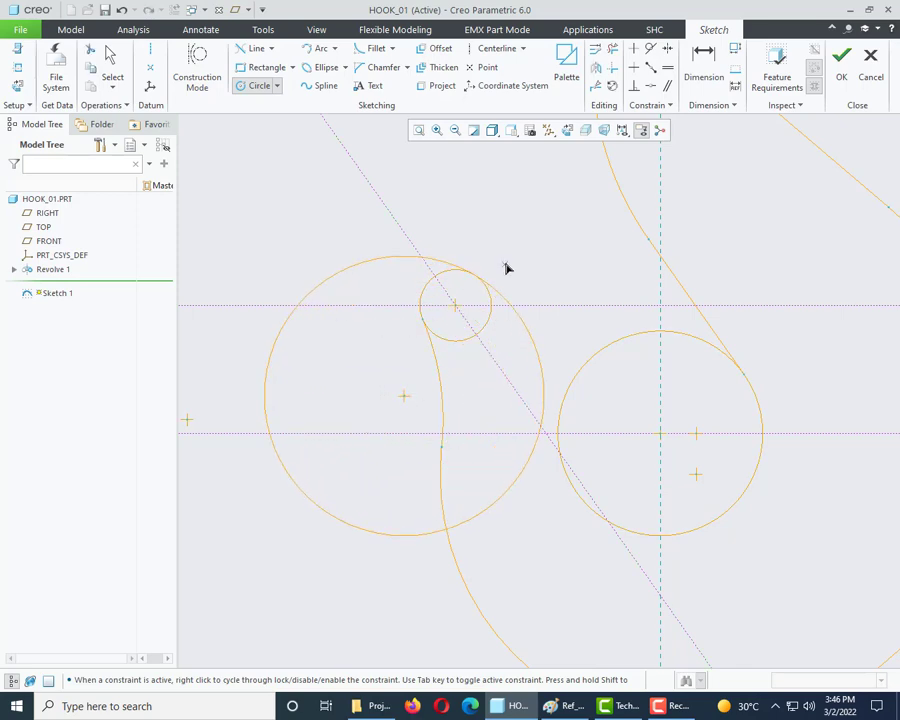
{"action": "middle_click", "coordinate": [508, 272]}
Try to make the new enclosing circle tangent to the 160 mm circle, and undo the tangency with the horizontal centerline.
{"action": "left_click", "coordinate": [651, 49]}
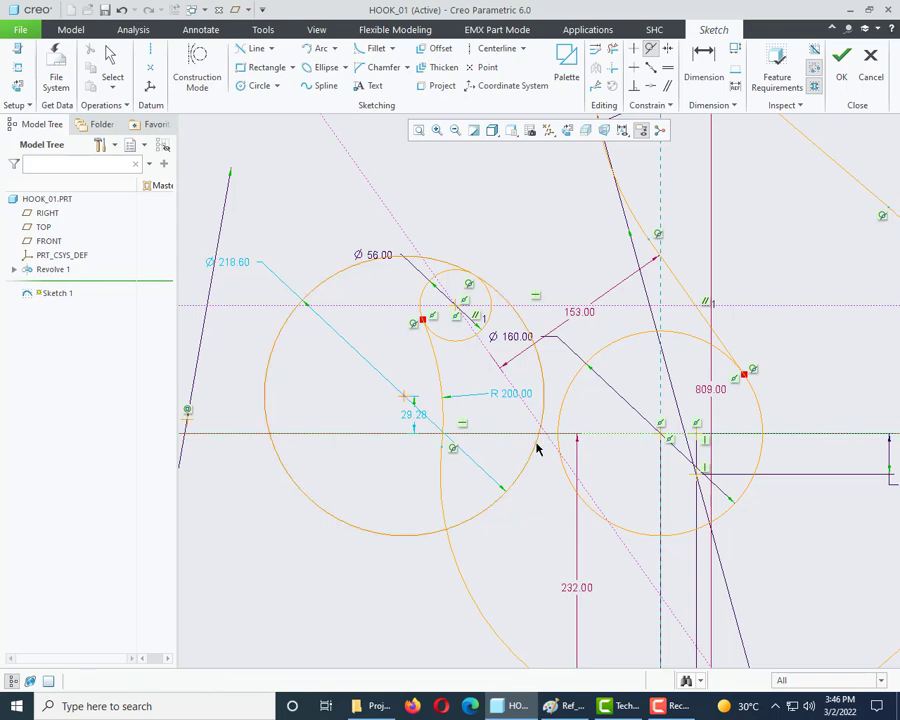
{"action": "left_click", "coordinate": [538, 446]}
{"action": "left_click", "coordinate": [560, 432]}
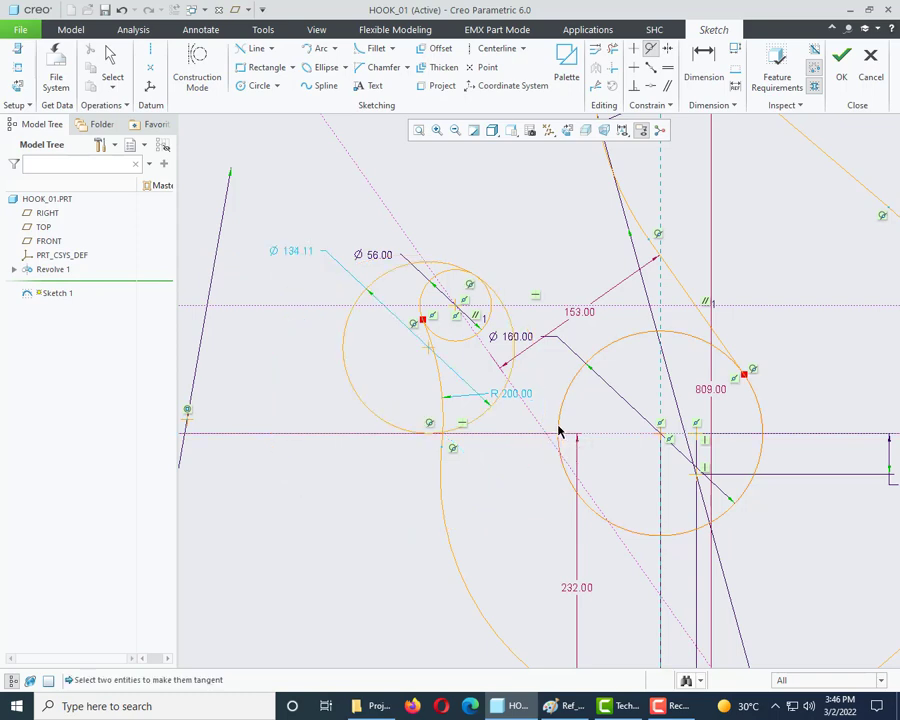
{"action": "middle_click", "coordinate": [559, 430]}
{"action": "key", "text": "ctrl+z"}
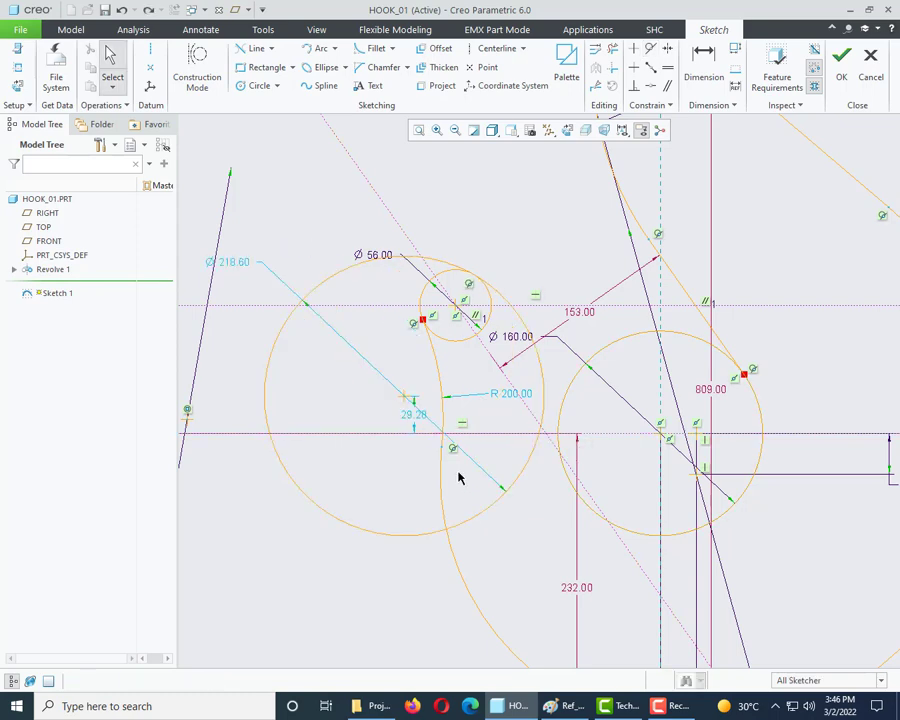
Make the enclosing circle tangent to the 160 mm circle and set its diameter to 400 mm.
{"action": "left_click", "coordinate": [522, 479]}
{"action": "left_click", "coordinate": [559, 432]}
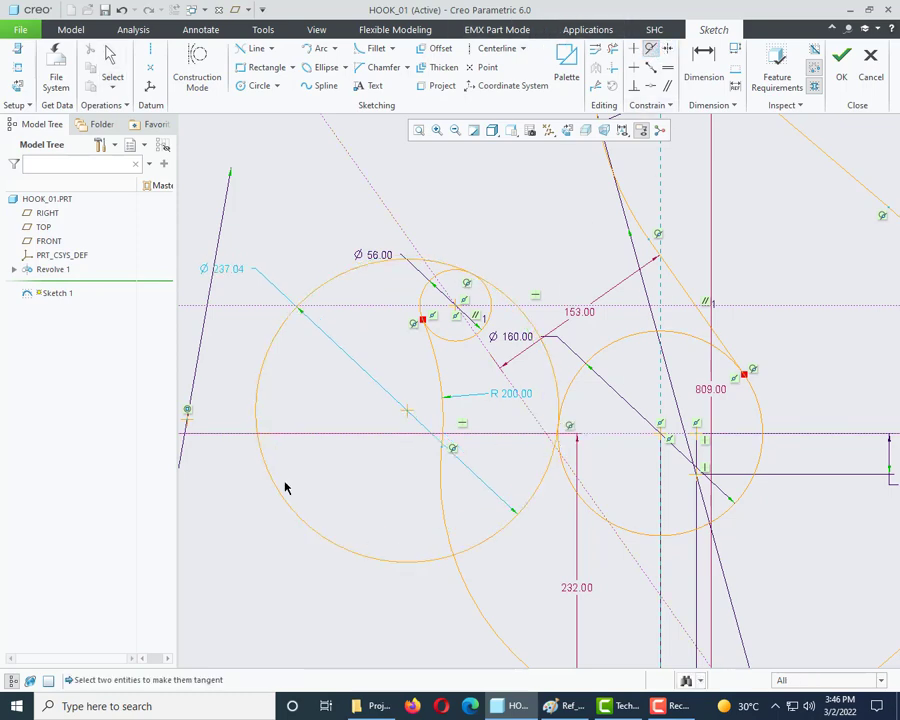
{"action": "middle_click", "coordinate": [356, 373]}
{"action": "double_click", "coordinate": [224, 268]}
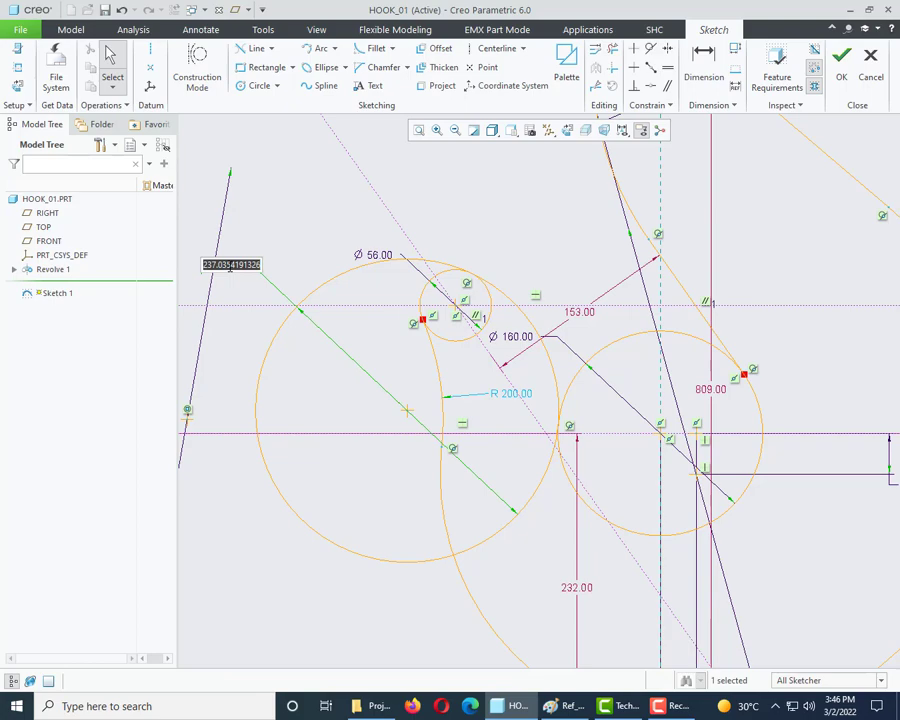
{"action": "type", "text": "400"}
{"action": "key", "text": "Return"}
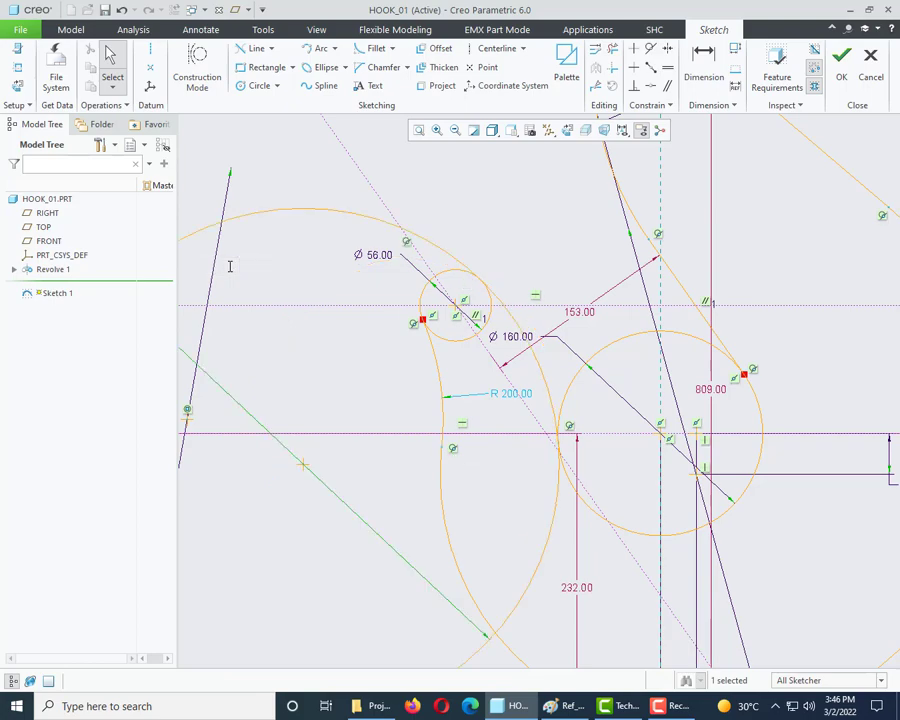
Trim the 400 mm circle's piece above the tip and the 56 mm circle's lower portion, leaving a rounded tip between the R200 arcs.
{"action": "scroll", "coordinate": [240, 375], "scroll_direction": "down", "scroll_amount": 3}
{"action": "scroll", "coordinate": [540, 407], "scroll_direction": "up", "scroll_amount": 1}
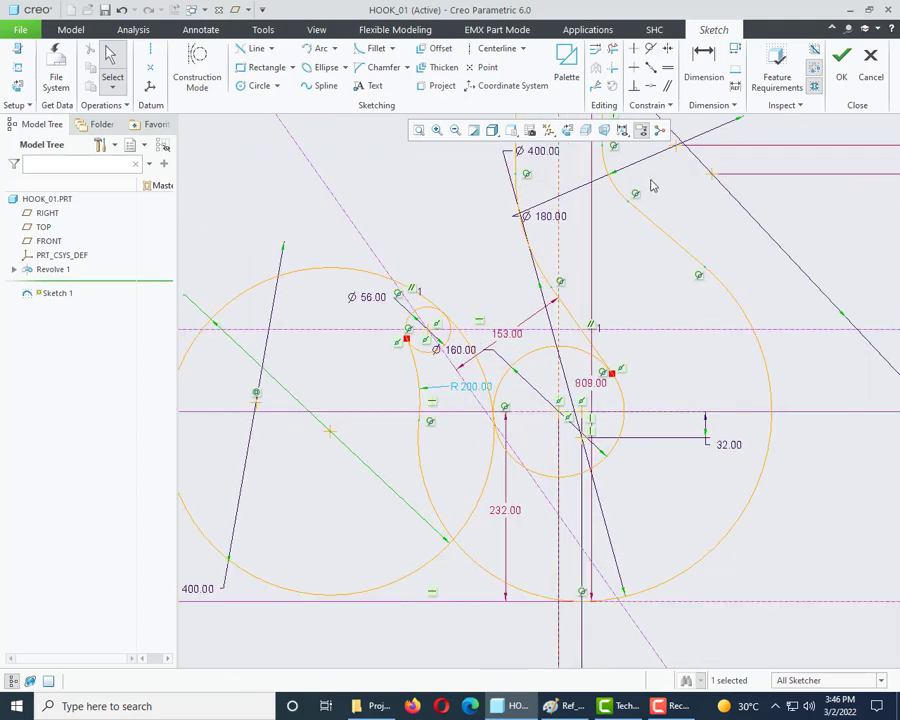
{"action": "left_click", "coordinate": [612, 48]}
{"action": "scroll", "coordinate": [446, 316], "scroll_direction": "up", "scroll_amount": 2}
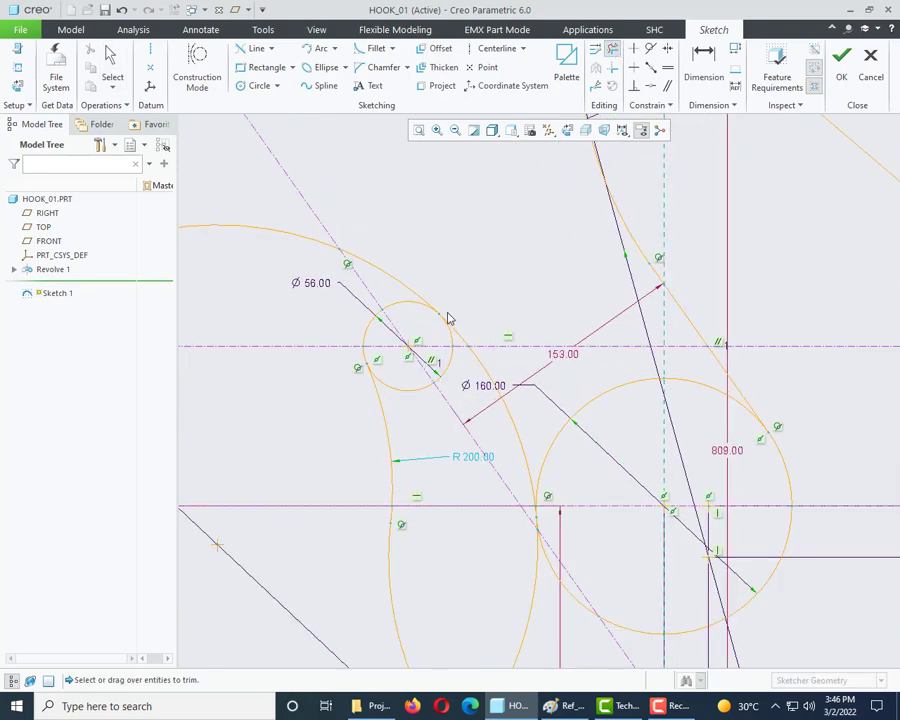
{"action": "scroll", "coordinate": [448, 318], "scroll_direction": "up", "scroll_amount": 1}
{"action": "left_click", "coordinate": [404, 287]}
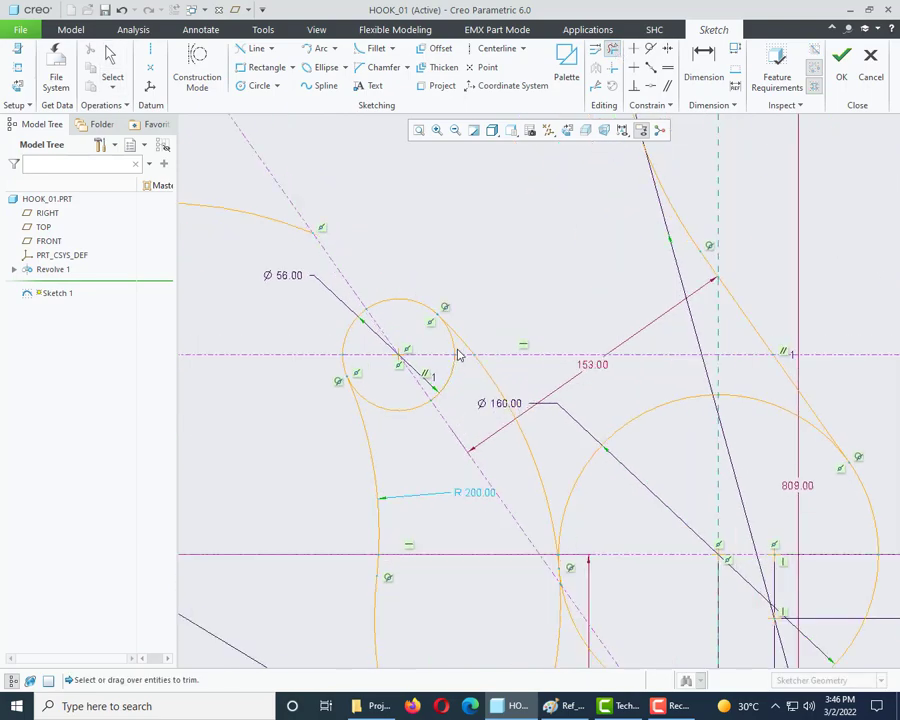
{"action": "left_click", "coordinate": [456, 351]}
{"action": "left_click", "coordinate": [424, 392]}
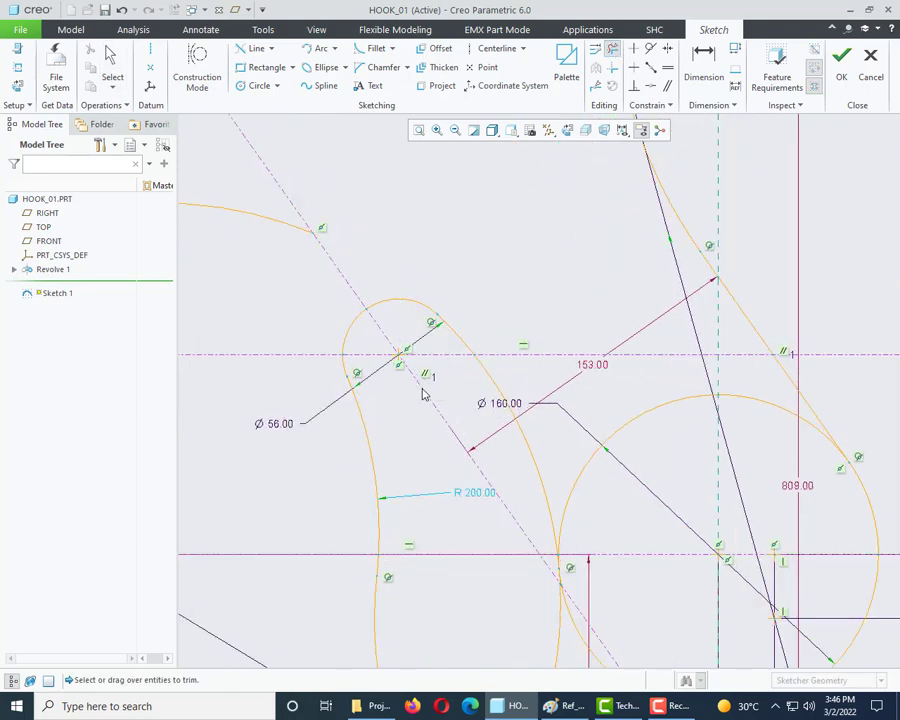
Trim the 160 mm circle's upper portion between the inner R200 arc and the slanted tangent line, including the surplus bits around the R200 tangency.
{"action": "scroll", "coordinate": [464, 346], "scroll_direction": "up", "scroll_amount": 1}
{"action": "scroll", "coordinate": [466, 347], "scroll_direction": "down", "scroll_amount": 3}
{"action": "scroll", "coordinate": [510, 530], "scroll_direction": "up", "scroll_amount": 8}
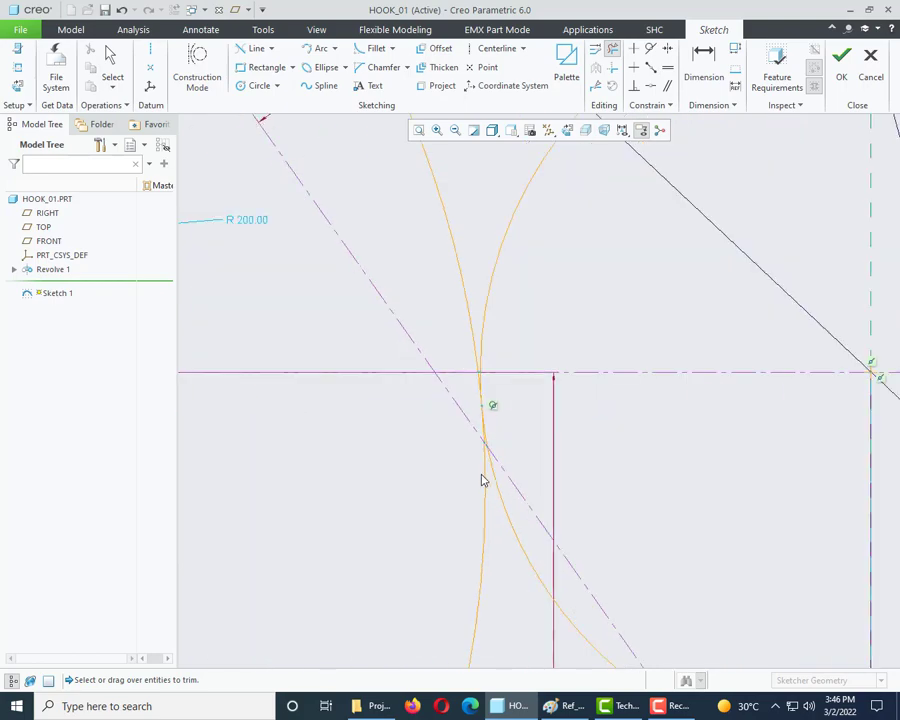
{"action": "scroll", "coordinate": [450, 297], "scroll_direction": "down", "scroll_amount": 4}
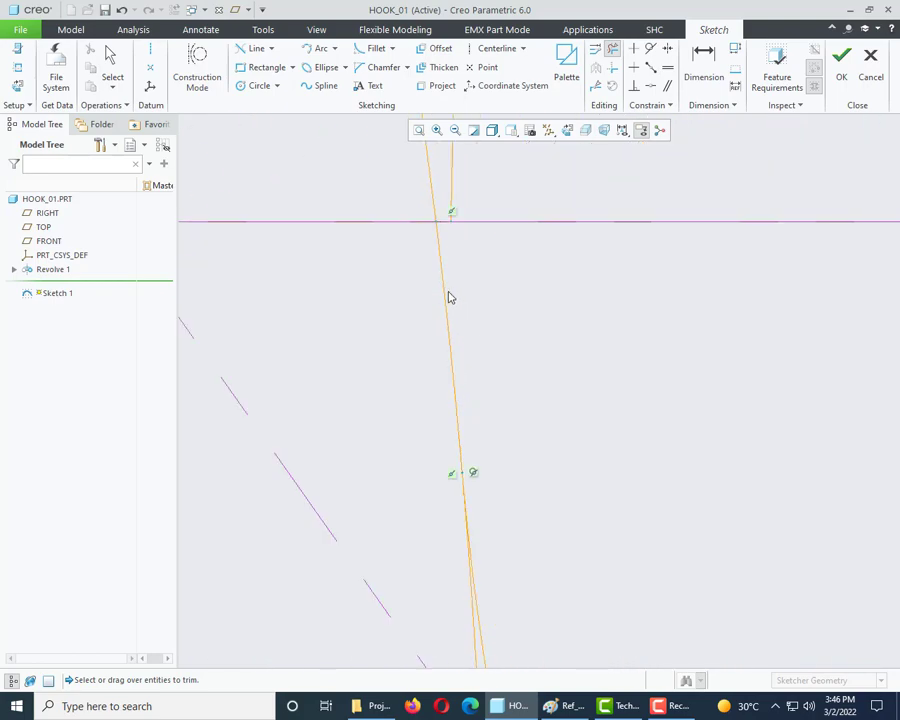
{"action": "scroll", "coordinate": [440, 390], "scroll_direction": "up", "scroll_amount": 2}
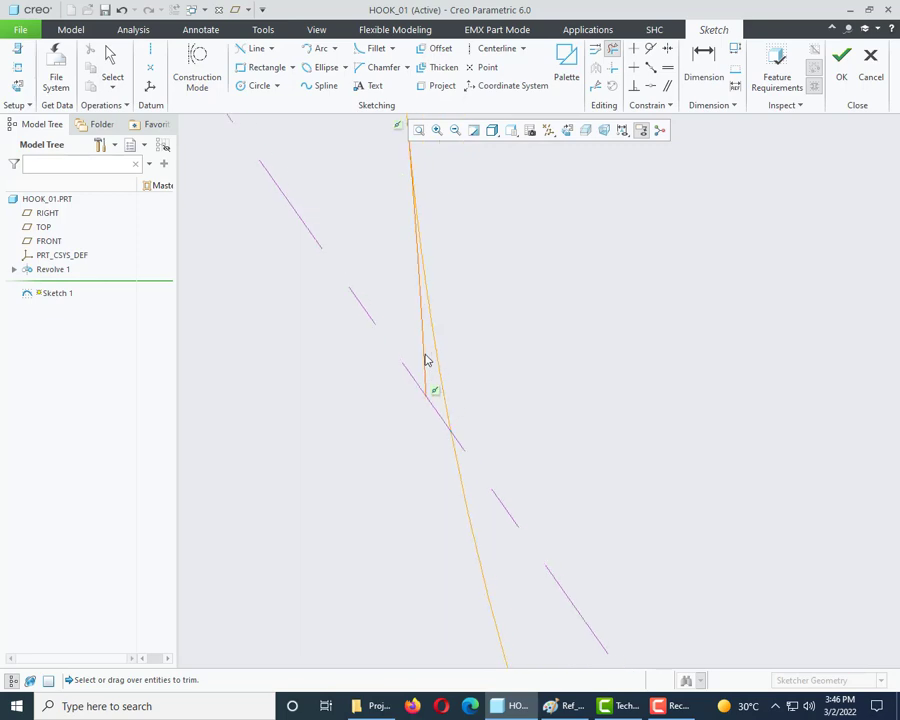
{"action": "scroll", "coordinate": [385, 450], "scroll_direction": "down", "scroll_amount": 4}
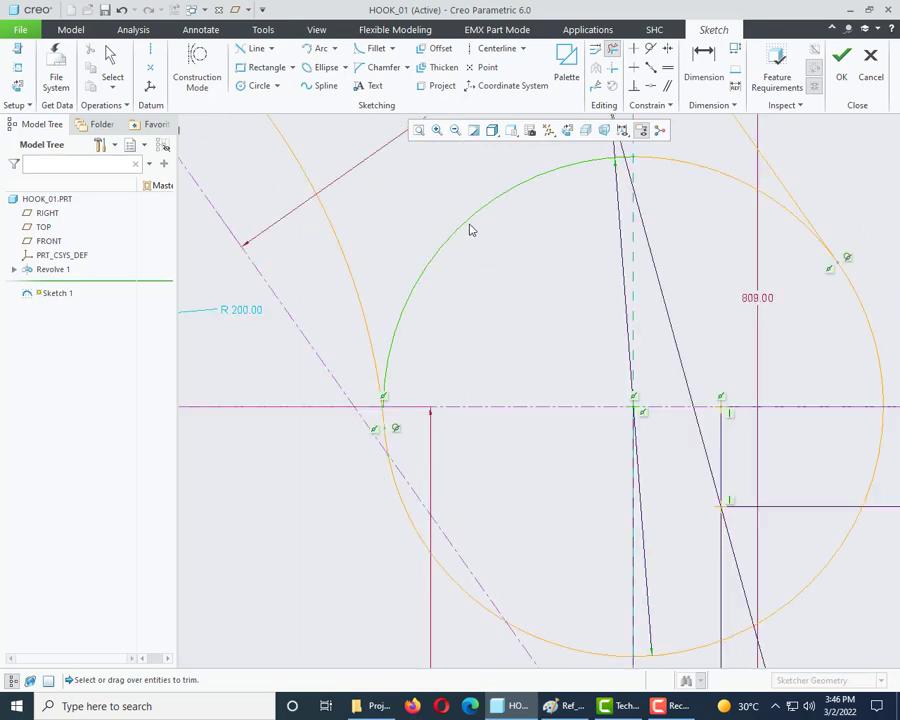
{"action": "scroll", "coordinate": [457, 371], "scroll_direction": "down", "scroll_amount": 4}
{"action": "scroll", "coordinate": [603, 301], "scroll_direction": "up", "scroll_amount": 3}
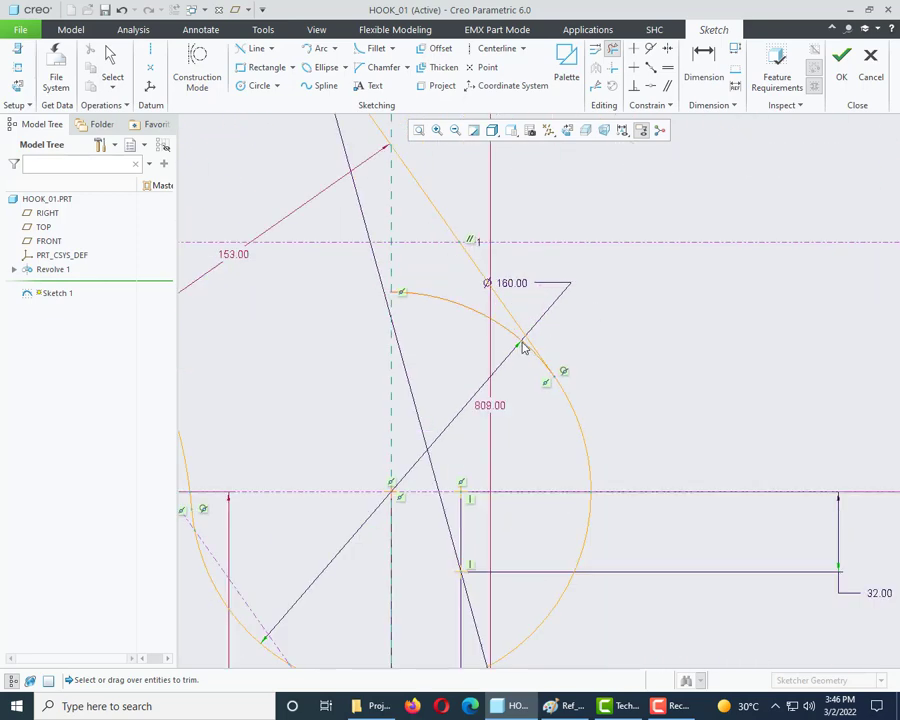
{"action": "left_click", "coordinate": [520, 346]}
{"action": "middle_click", "coordinate": [544, 331]}
Delete the 400 mm circle's leftover arcs lying outside the hook outline.
{"action": "scroll", "coordinate": [544, 331], "scroll_direction": "down", "scroll_amount": 3}
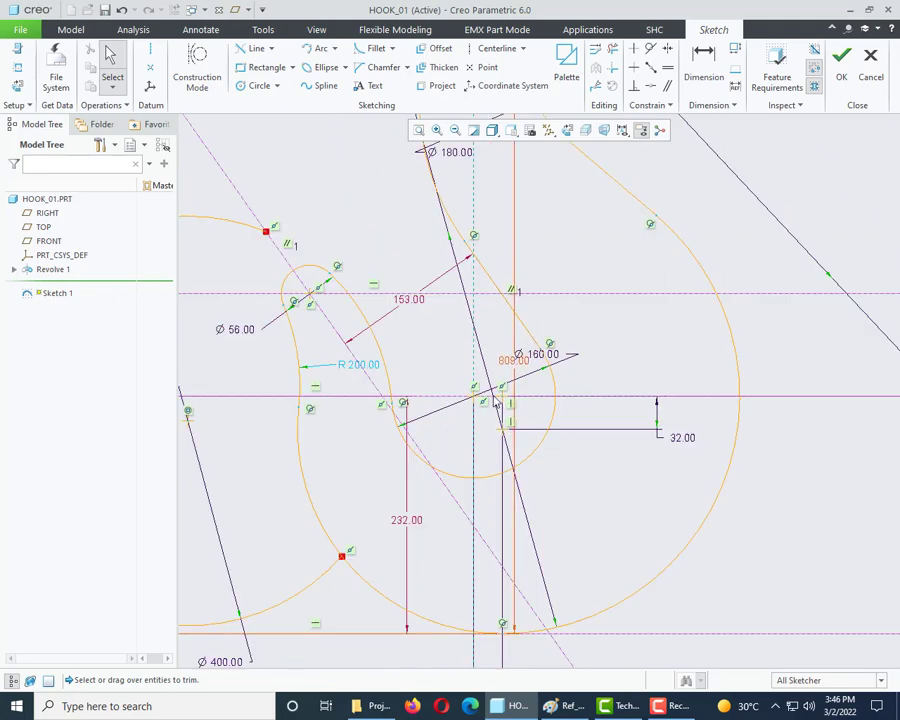
{"action": "left_click", "coordinate": [323, 578]}
{"action": "key", "text": "Delete"}
{"action": "scroll", "coordinate": [338, 572], "scroll_direction": "down", "scroll_amount": 3}
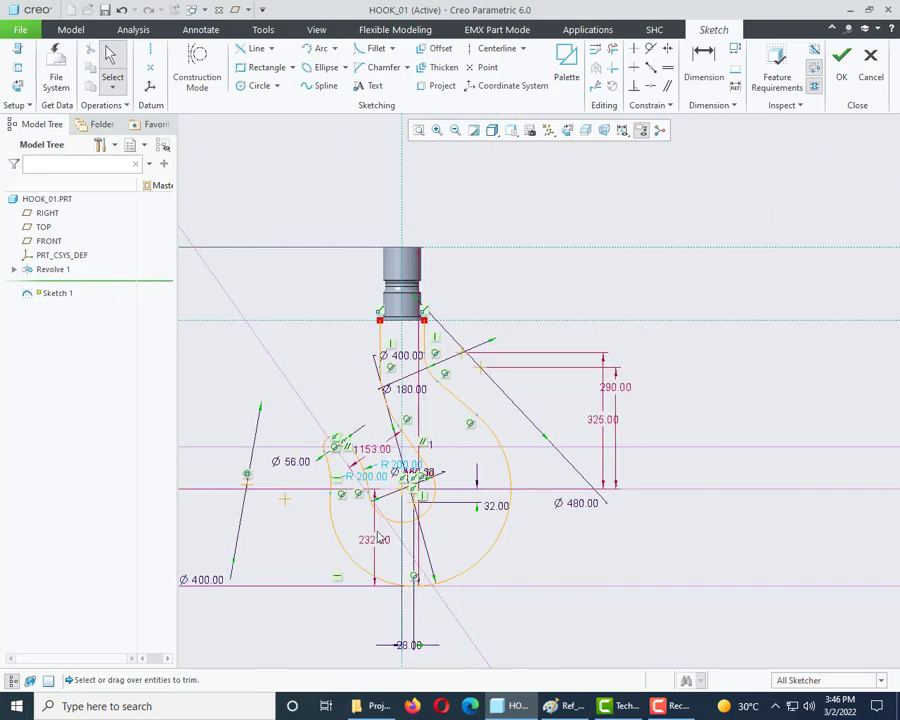
{"action": "scroll", "coordinate": [490, 283], "scroll_direction": "down", "scroll_amount": 1}
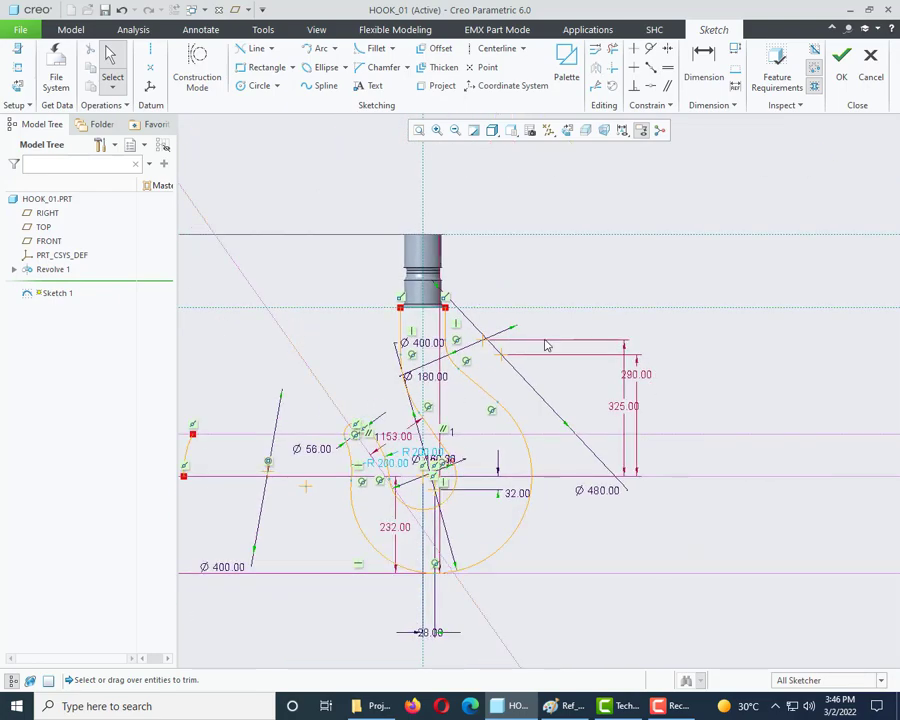
{"action": "scroll", "coordinate": [540, 340], "scroll_direction": "down", "scroll_amount": 2}
{"action": "scroll", "coordinate": [275, 455], "scroll_direction": "up", "scroll_amount": 3}
{"action": "left_click", "coordinate": [351, 373]}
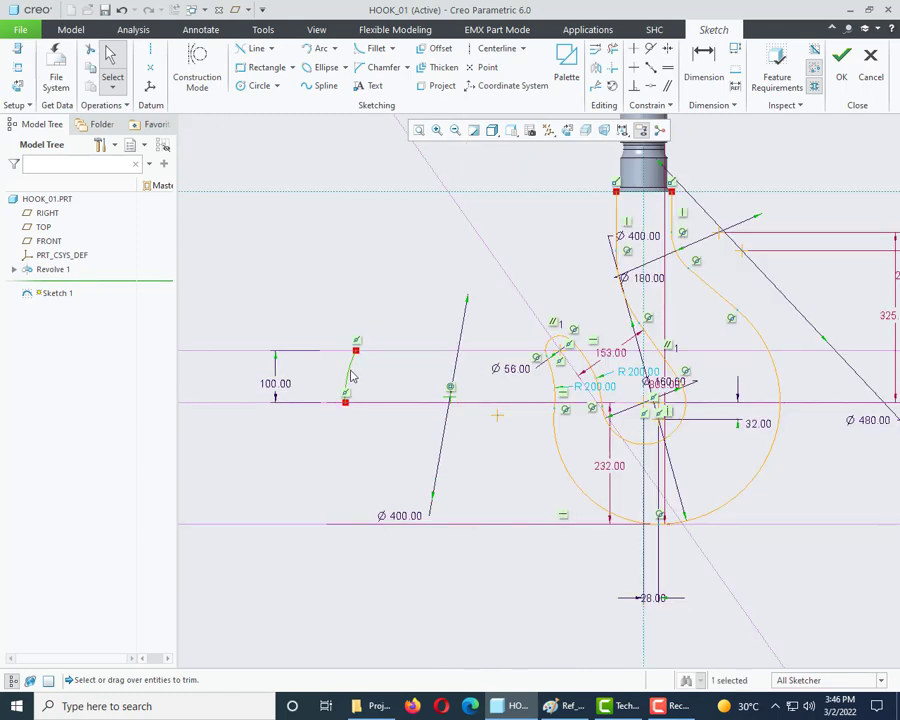
{"action": "key", "text": "Delete"}
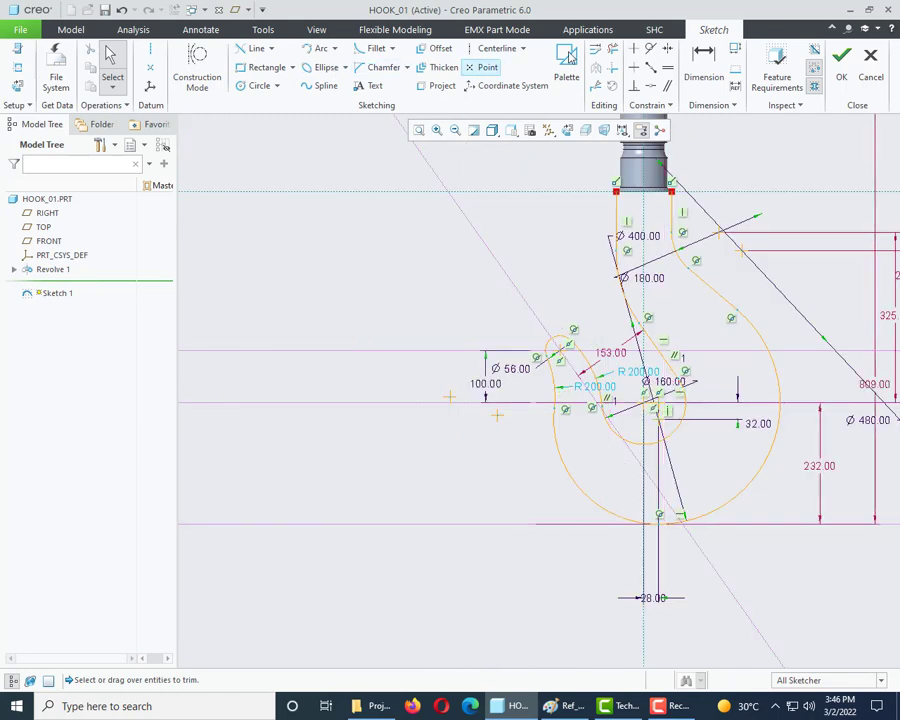
Close the hook profile with a line across its open upper end under the shank, and accept the sketch.
{"action": "left_click", "coordinate": [270, 48]}
{"action": "left_click", "coordinate": [262, 80]}
{"action": "scroll", "coordinate": [744, 276], "scroll_direction": "up", "scroll_amount": 3}
{"action": "scroll", "coordinate": [447, 375], "scroll_direction": "down", "scroll_amount": 3}
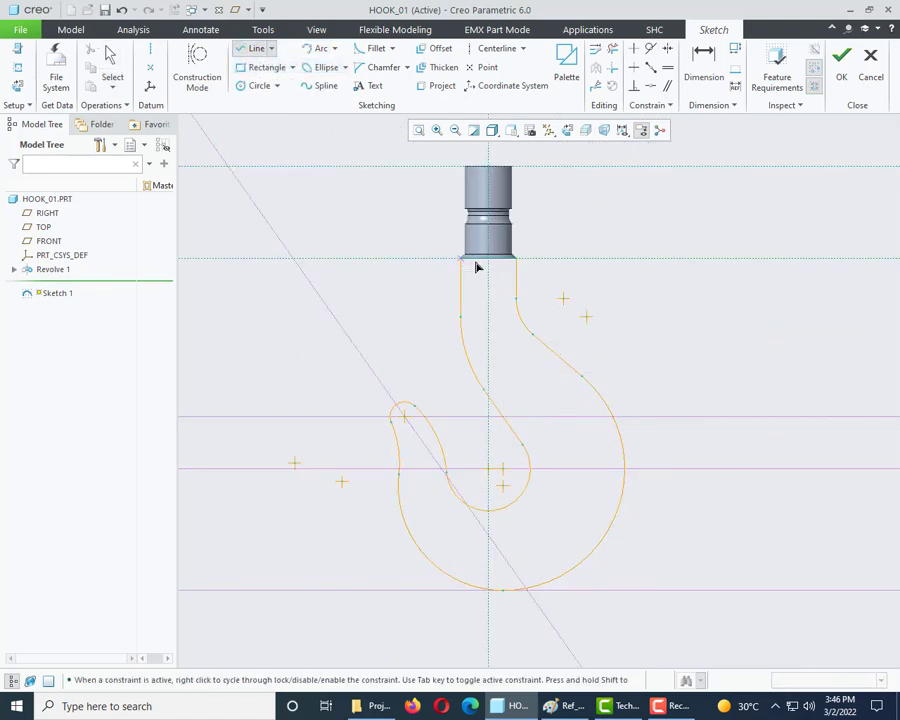
{"action": "middle_click", "coordinate": [636, 294]}
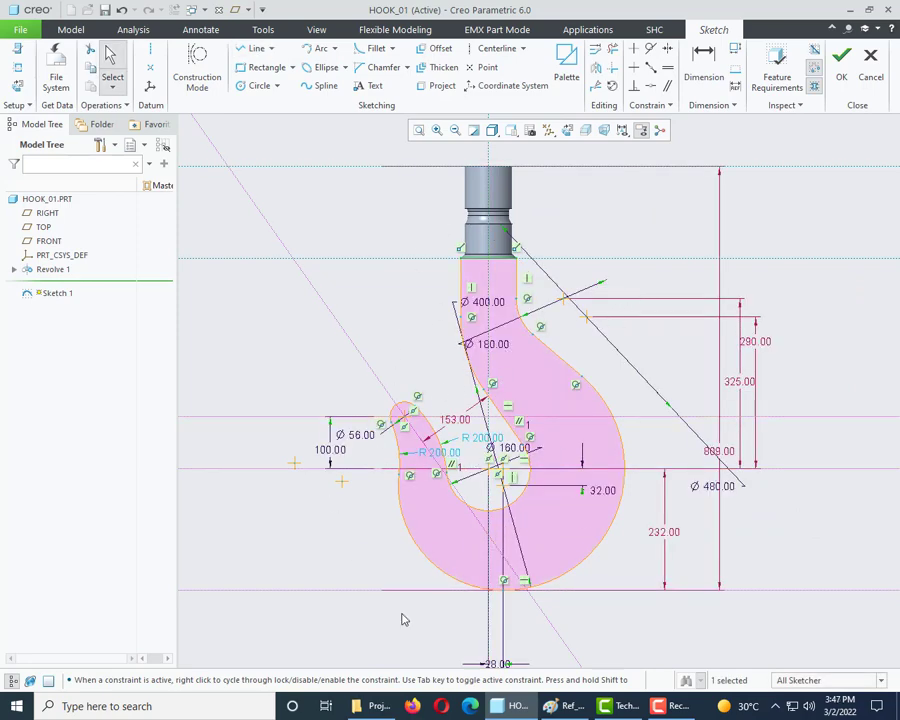
{"action": "left_click", "coordinate": [841, 62]}
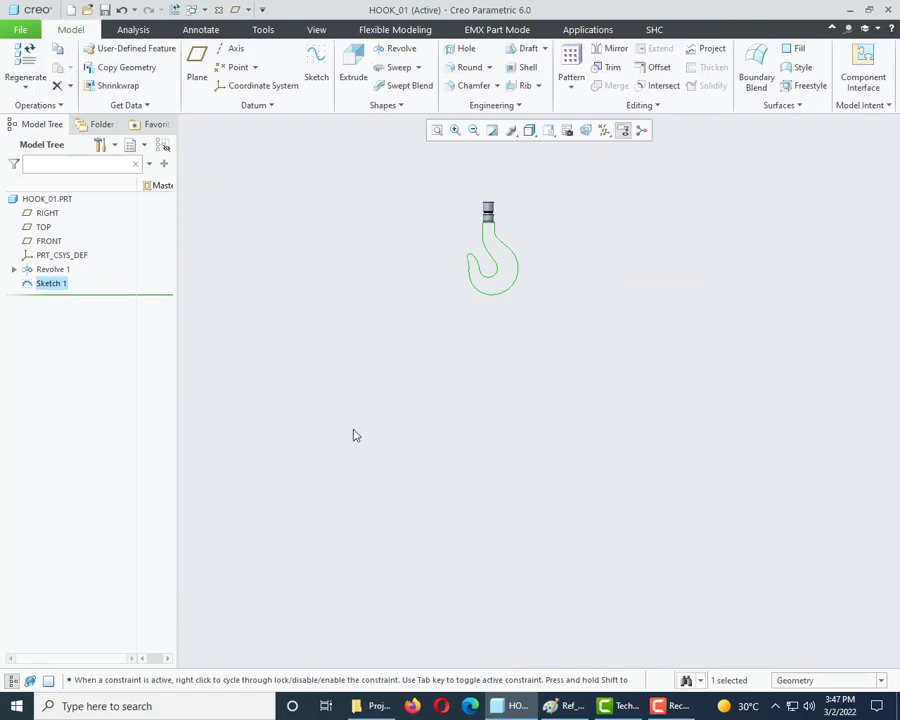
Display the model as Shading With Edges with datum planes shown, in the default orientation.
{"action": "left_click", "coordinate": [529, 130]}
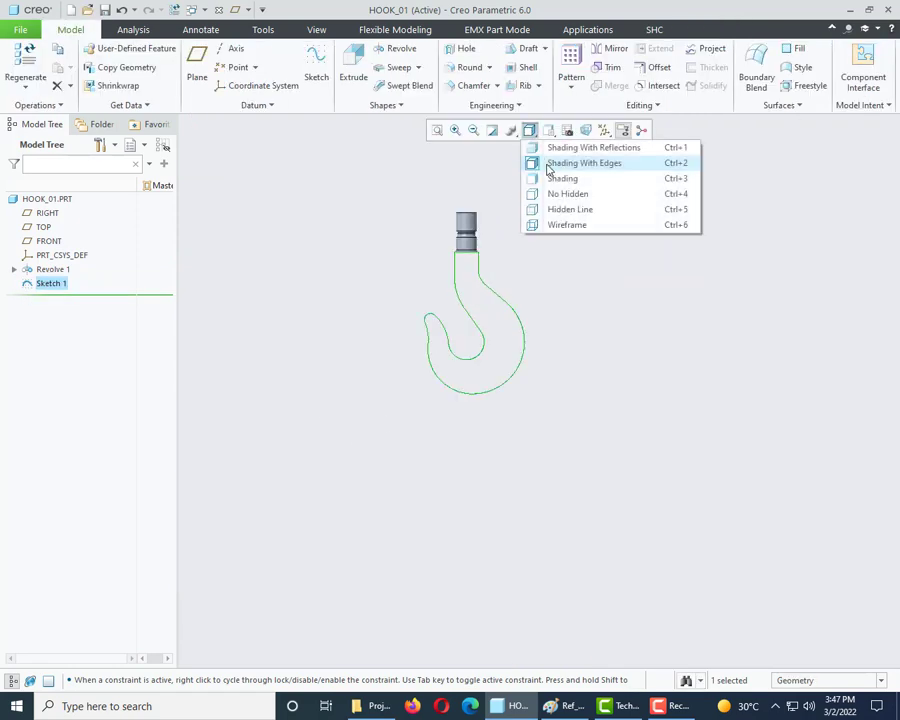
{"action": "left_click", "coordinate": [548, 162]}
{"action": "left_click", "coordinate": [603, 131]}
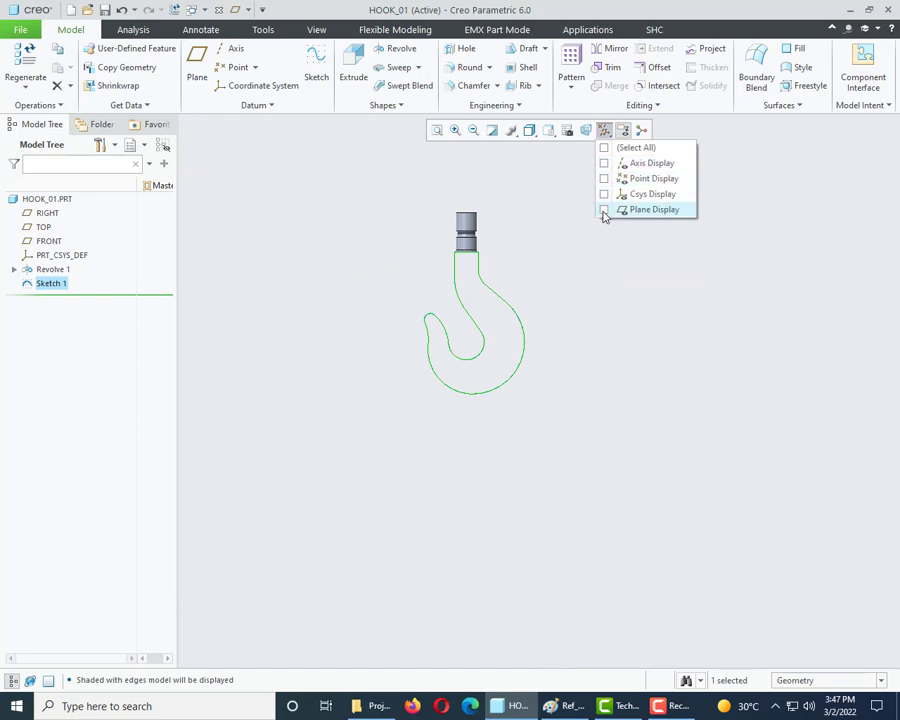
{"action": "left_click", "coordinate": [604, 209]}
{"action": "left_click", "coordinate": [512, 132]}
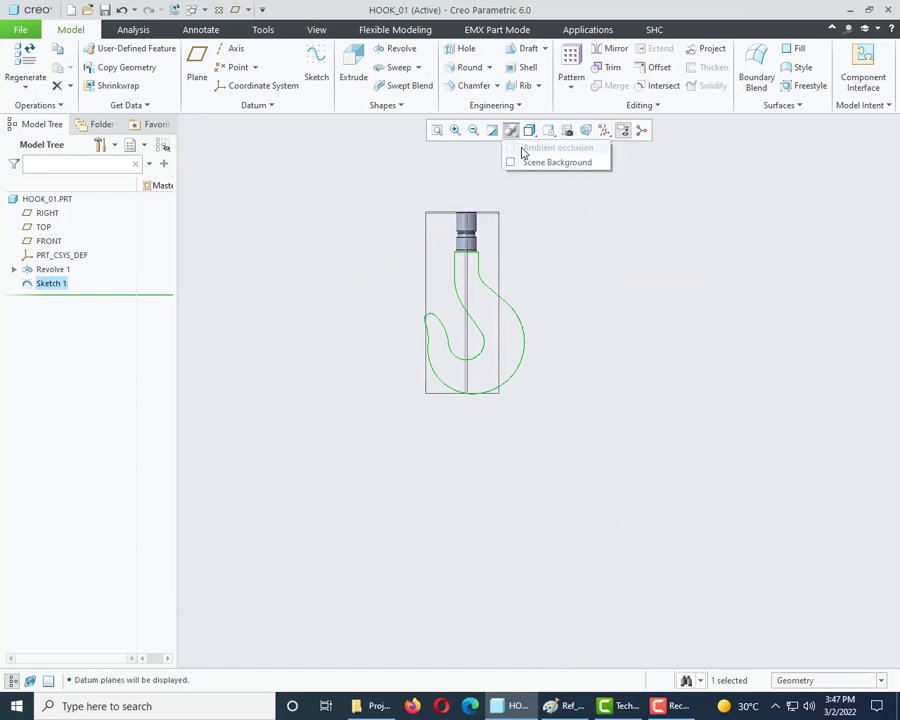
{"action": "left_click", "coordinate": [548, 131]}
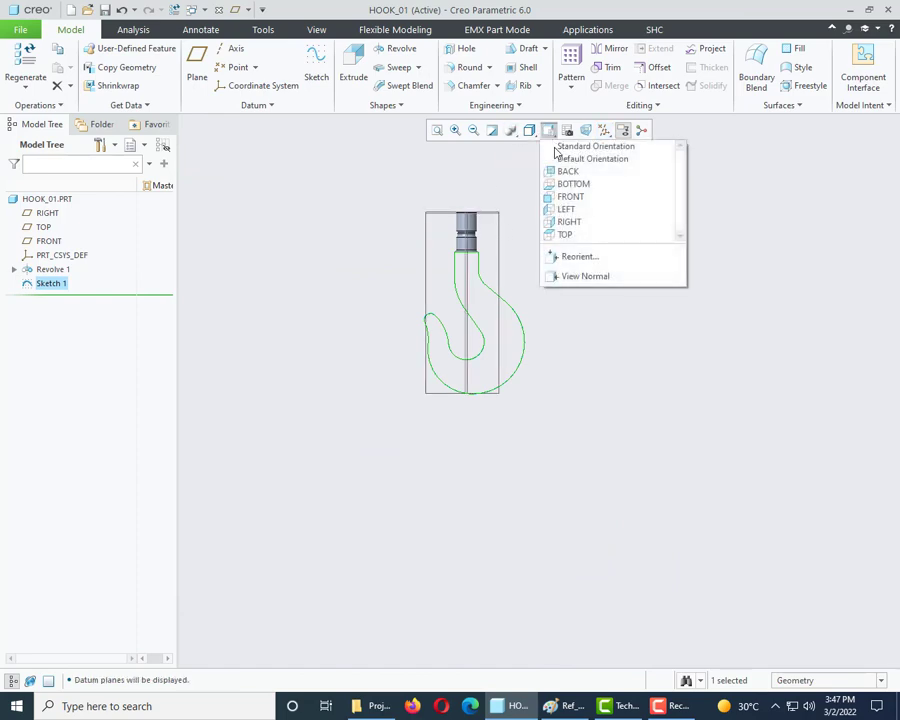
{"action": "left_click", "coordinate": [556, 157]}
{"action": "left_click", "coordinate": [494, 438]}
{"action": "mouse_move", "coordinate": [494, 438]}
{"action": "middle_mouse_down"}
{"action": "mouse_move", "coordinate": [482, 440]}
{"action": "mouse_move", "coordinate": [538, 351]}
{"action": "mouse_move", "coordinate": [436, 382]}
{"action": "mouse_move", "coordinate": [464, 386]}
{"action": "mouse_move", "coordinate": [554, 538]}
{"action": "mouse_move", "coordinate": [606, 485]}
{"action": "mouse_move", "coordinate": [593, 520]}
{"action": "mouse_move", "coordinate": [573, 516]}
{"action": "middle_mouse_up"}
{"action": "scroll", "coordinate": [573, 516], "scroll_direction": "down", "scroll_amount": 4}
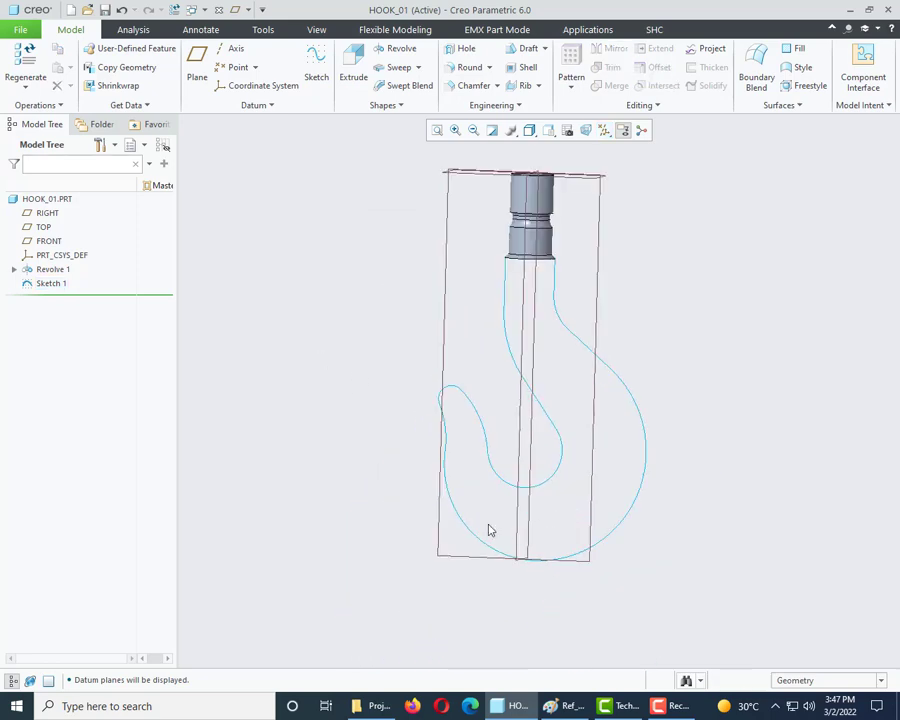
Switch to Paint to examine the hook and its section views in the reference drawing, and return to the Creo model.
{"action": "left_click", "coordinate": [551, 714]}
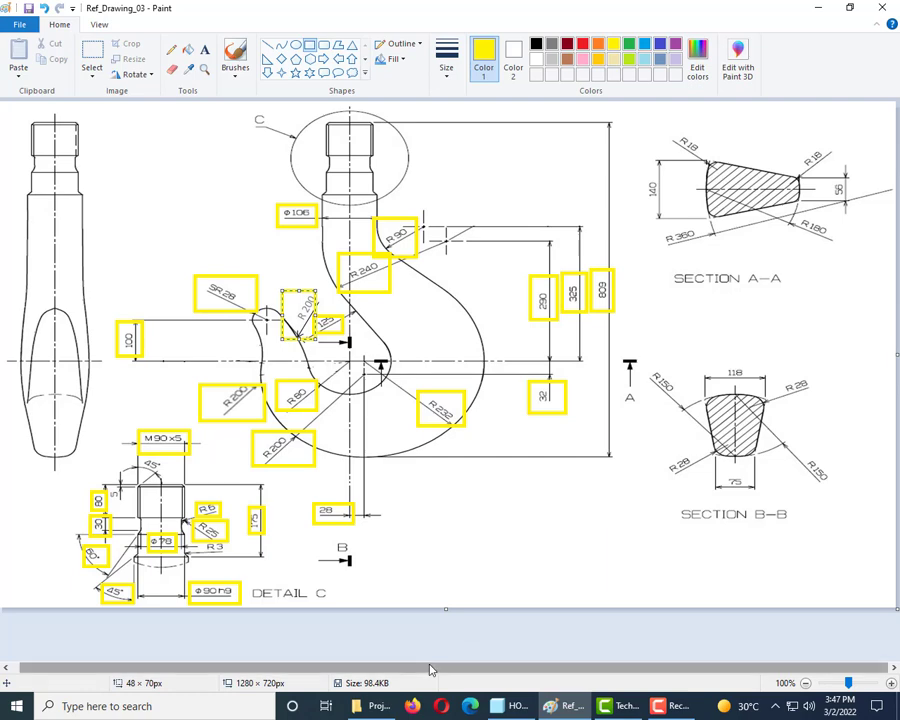
{"action": "left_click", "coordinate": [665, 707]}
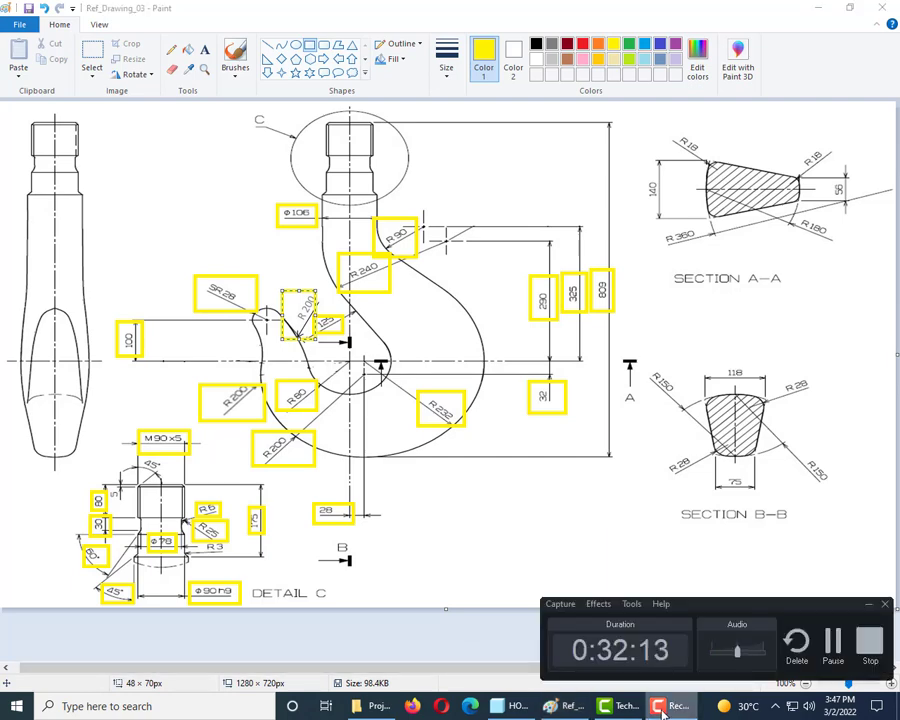
{"action": "left_click", "coordinate": [665, 707]}
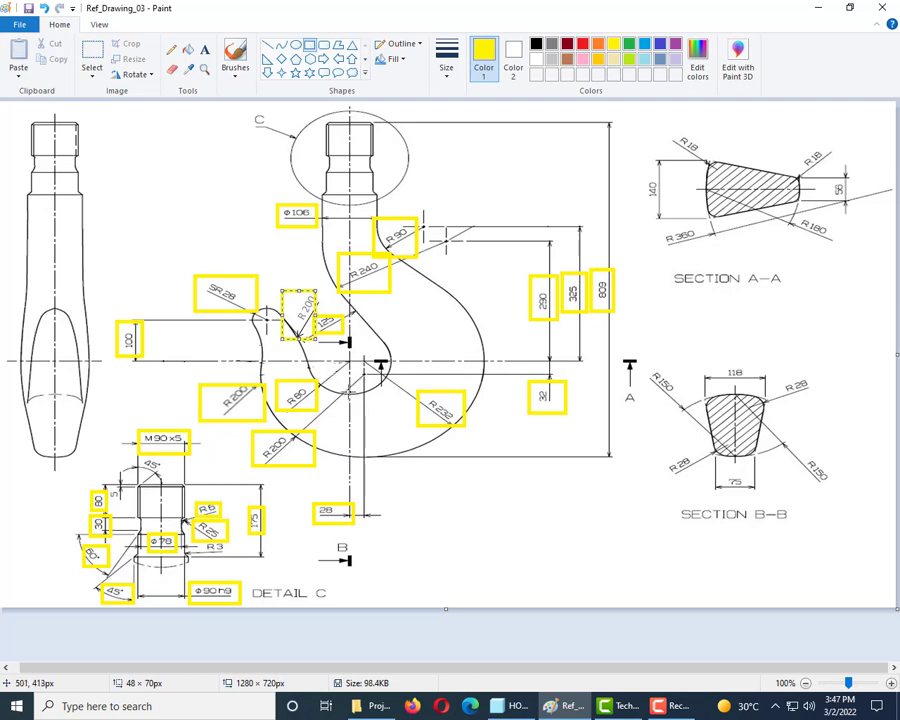
{"action": "left_click", "coordinate": [352, 400]}
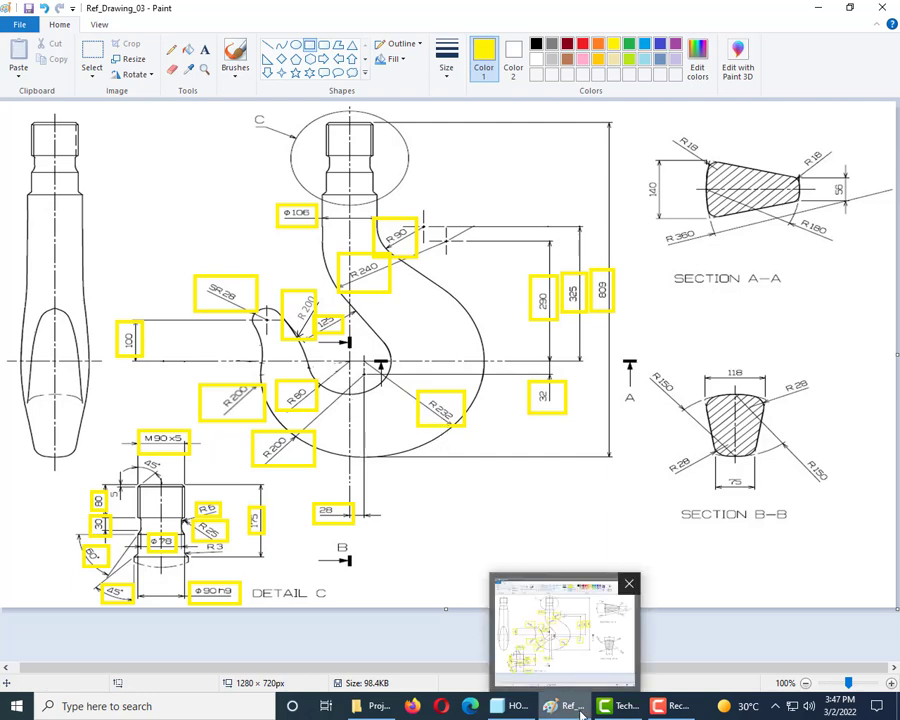
{"action": "left_click", "coordinate": [510, 708]}
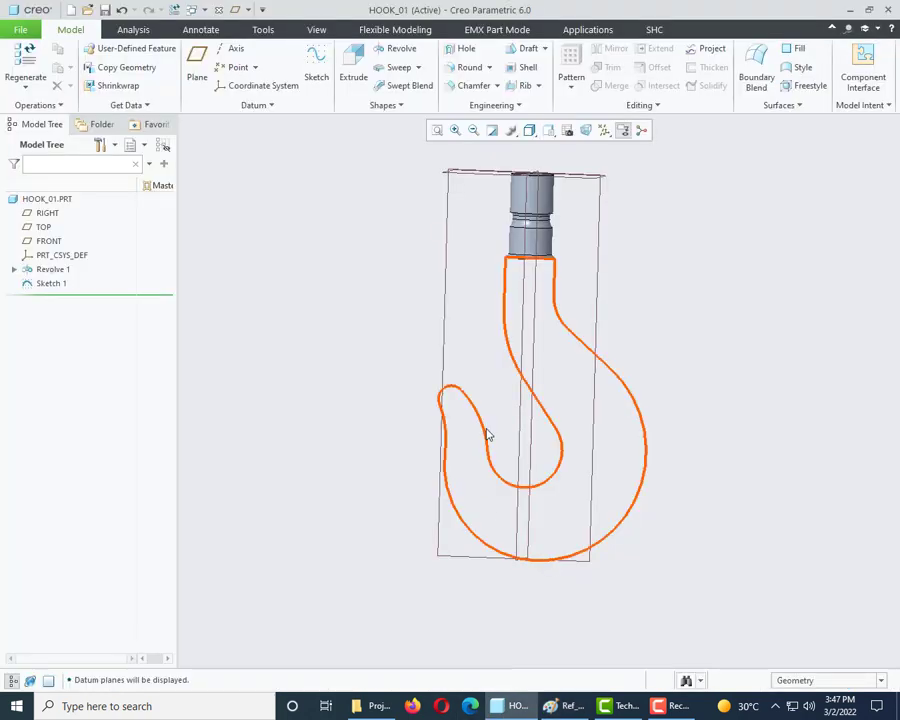
Place a datum point where the hook's inner arc crosses the RIGHT plane.
{"action": "mouse_move", "coordinate": [338, 412]}
{"action": "middle_mouse_down"}
{"action": "mouse_move", "coordinate": [366, 436]}
{"action": "mouse_move", "coordinate": [514, 430]}
{"action": "mouse_move", "coordinate": [491, 447]}
{"action": "middle_mouse_up"}
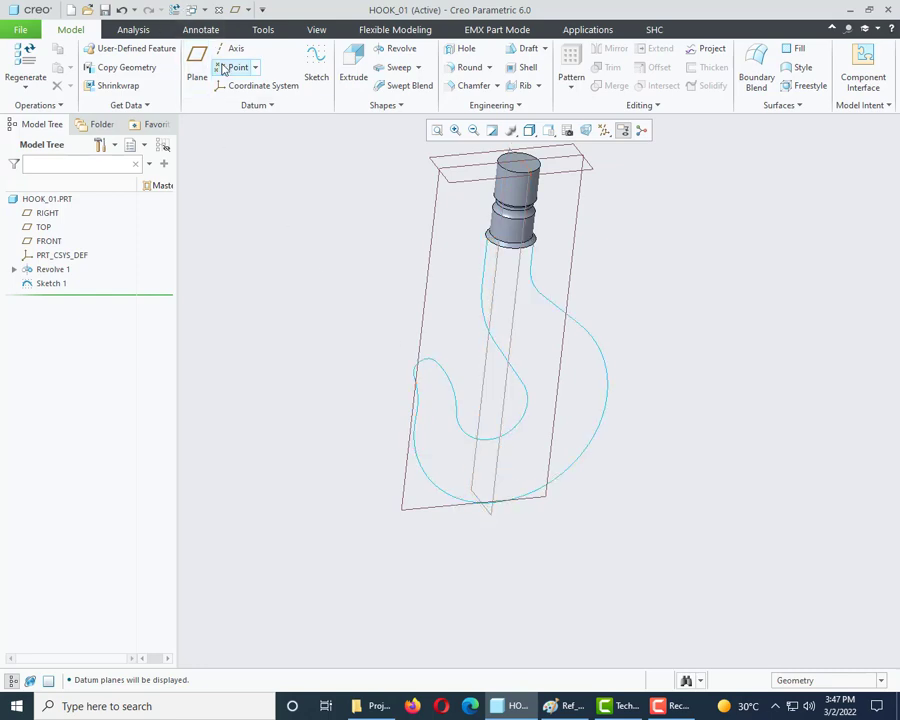
{"action": "left_click", "coordinate": [225, 68]}
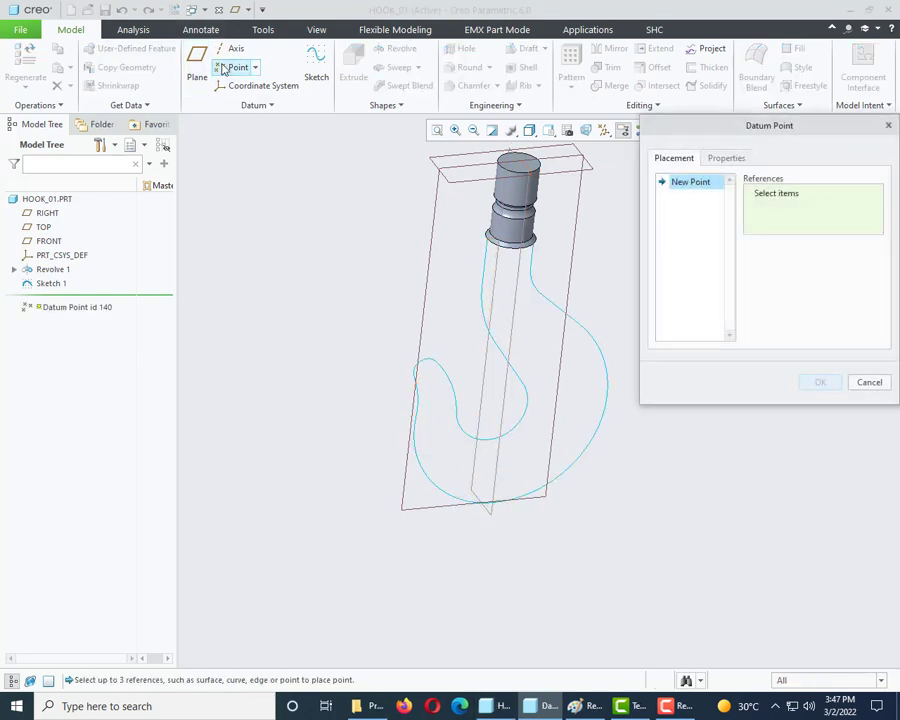
{"action": "left_click", "coordinate": [487, 440]}
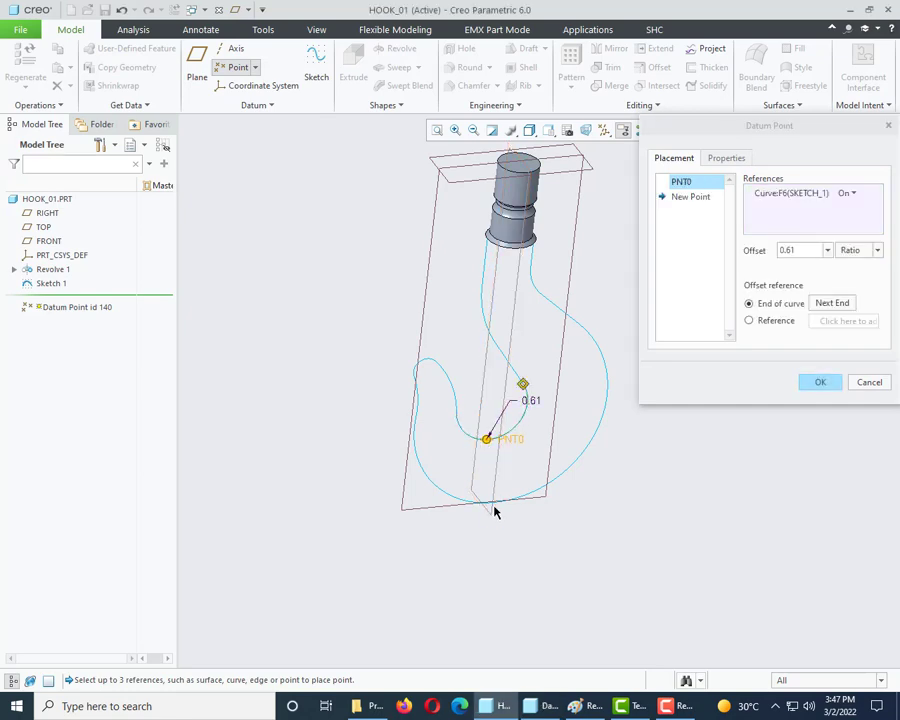
{"action": "left_click", "coordinate": [499, 478], "text": "ctrl"}
{"action": "middle_click_drag", "start_coordinate": [499, 478], "coordinate": [330, 486]}
{"action": "middle_click_drag", "start_coordinate": [448, 540], "coordinate": [460, 480]}
{"action": "scroll", "coordinate": [500, 450], "scroll_direction": "up", "scroll_amount": 5}
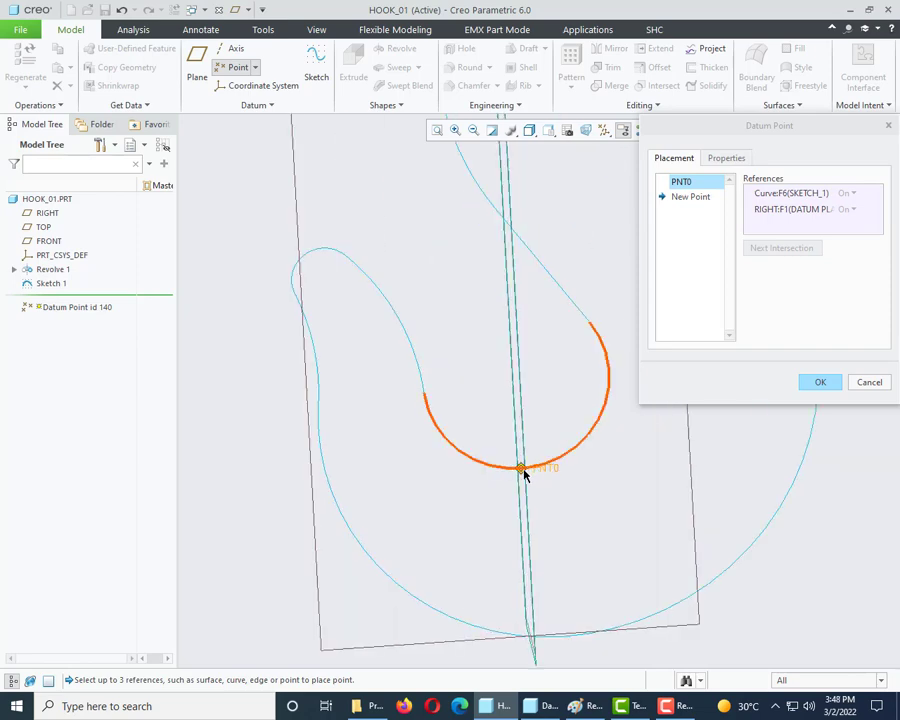
{"action": "scroll", "coordinate": [493, 433], "scroll_direction": "down", "scroll_amount": 5}
Add a second datum point where the hook's outer bottom arc crosses the RIGHT plane, and accept both points.
{"action": "left_click", "coordinate": [692, 197]}
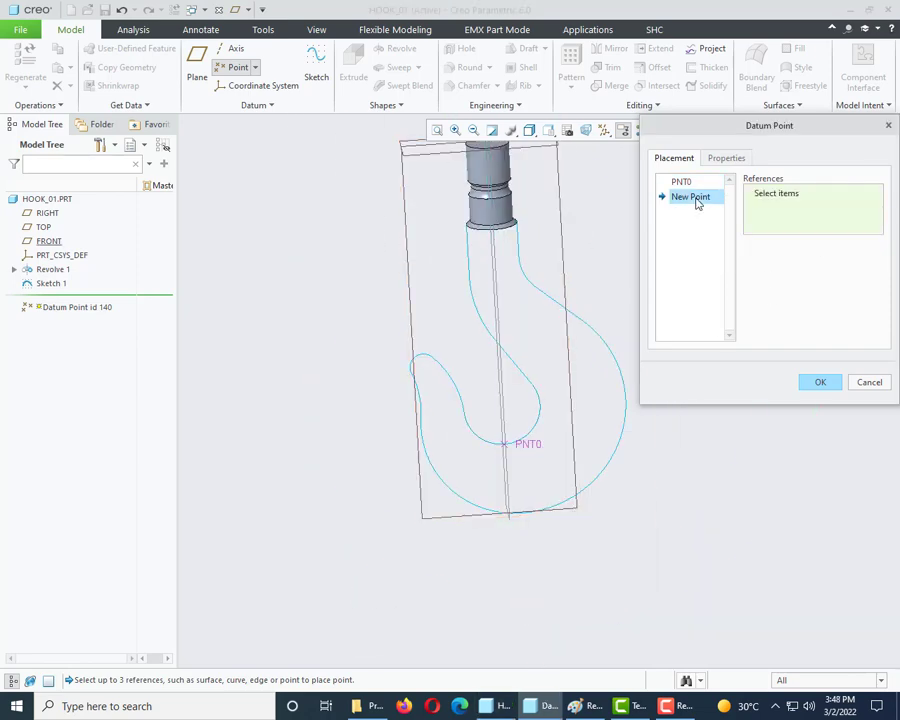
{"action": "scroll", "coordinate": [510, 520], "scroll_direction": "up", "scroll_amount": 3}
{"action": "left_click", "coordinate": [502, 510]}
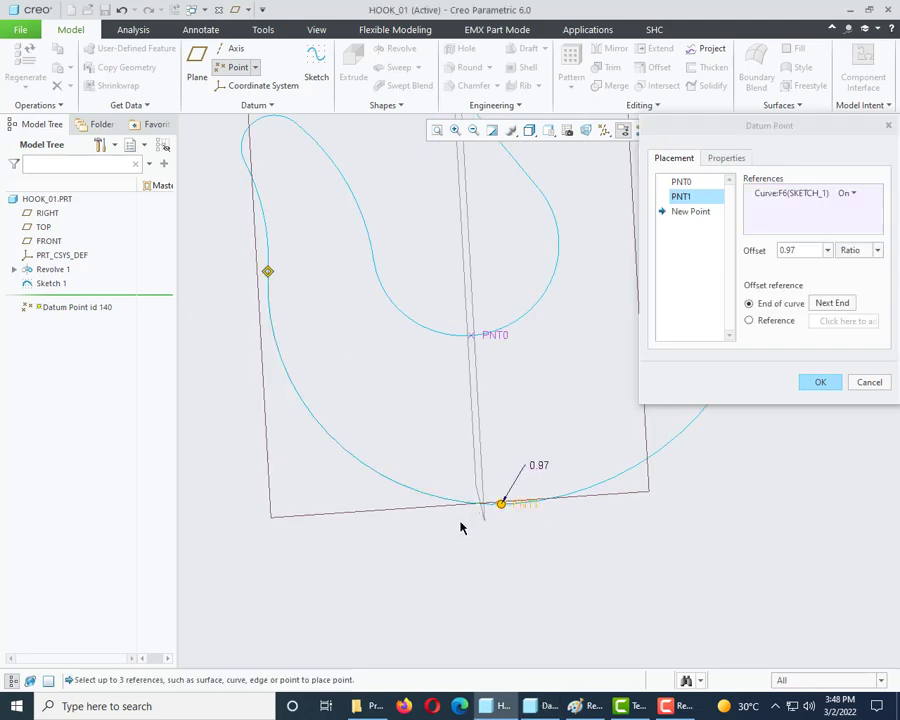
{"action": "scroll", "coordinate": [462, 510], "scroll_direction": "down", "scroll_amount": 5}
{"action": "left_click", "coordinate": [382, 511], "text": "ctrl"}
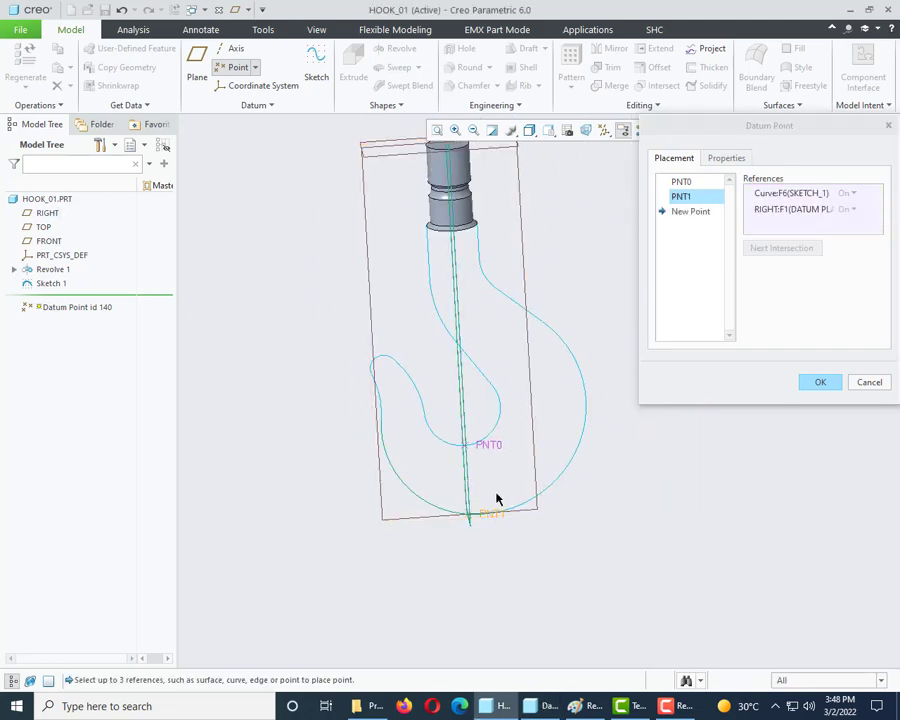
{"action": "middle_click_drag", "start_coordinate": [496, 498], "coordinate": [422, 495]}
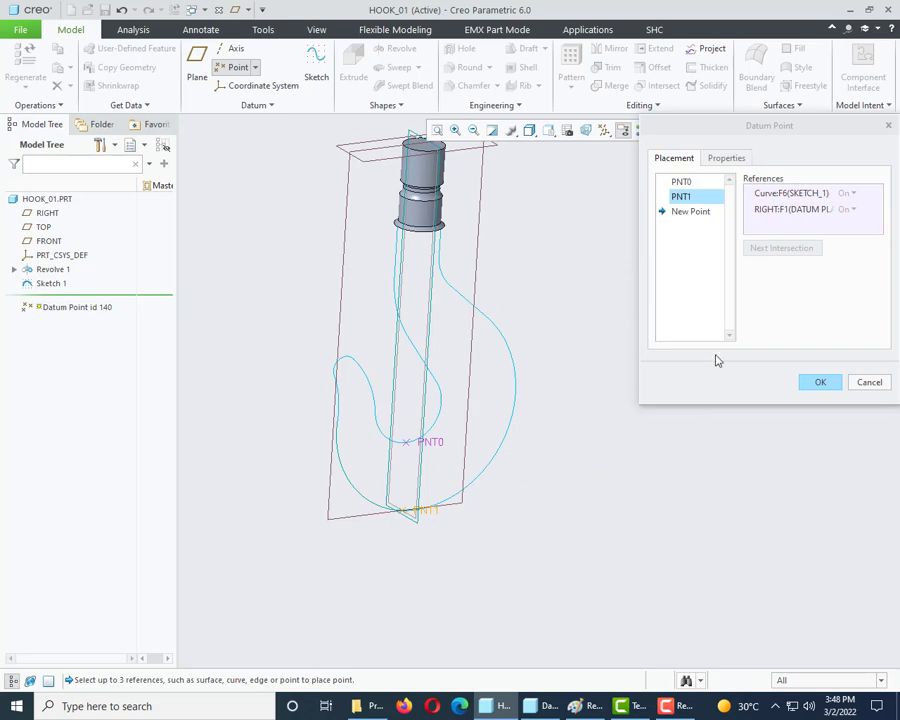
{"action": "left_click", "coordinate": [820, 383]}
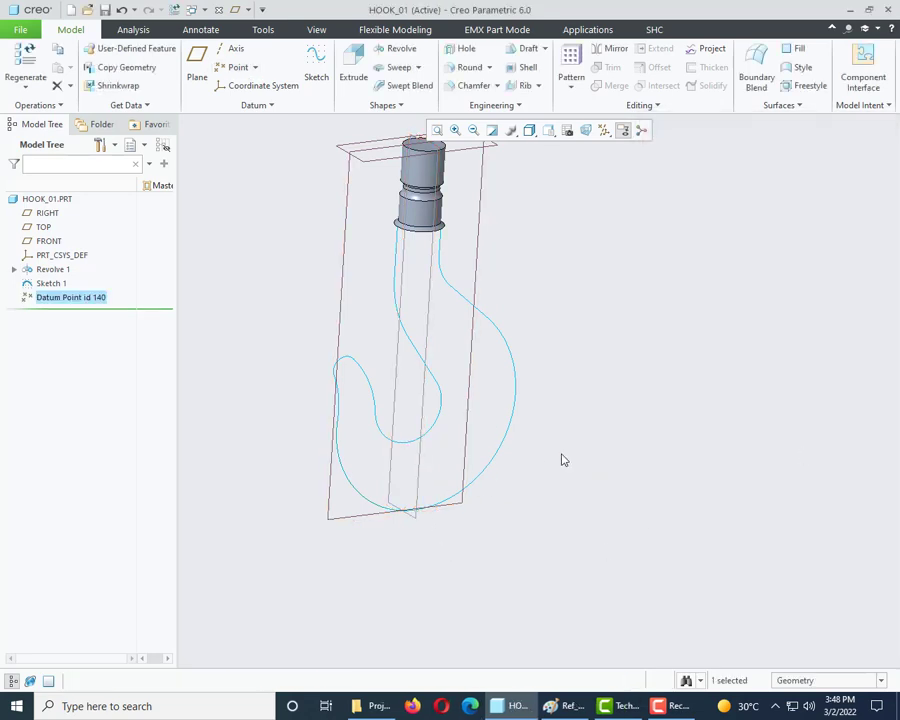
Turn on the display of datum points in the model.
{"action": "scroll", "coordinate": [562, 460], "scroll_direction": "down", "scroll_amount": 3}
{"action": "left_click", "coordinate": [603, 131]}
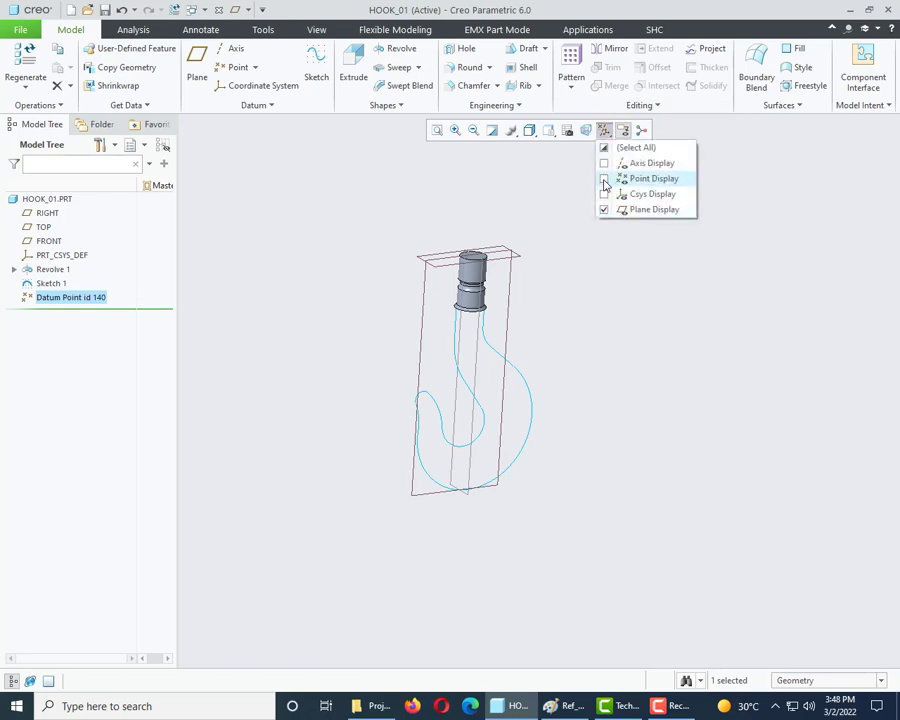
{"action": "left_click", "coordinate": [606, 177]}
{"action": "middle_click_drag", "start_coordinate": [494, 470], "coordinate": [474, 478]}
{"action": "middle_click_drag", "start_coordinate": [464, 535], "coordinate": [464, 517]}
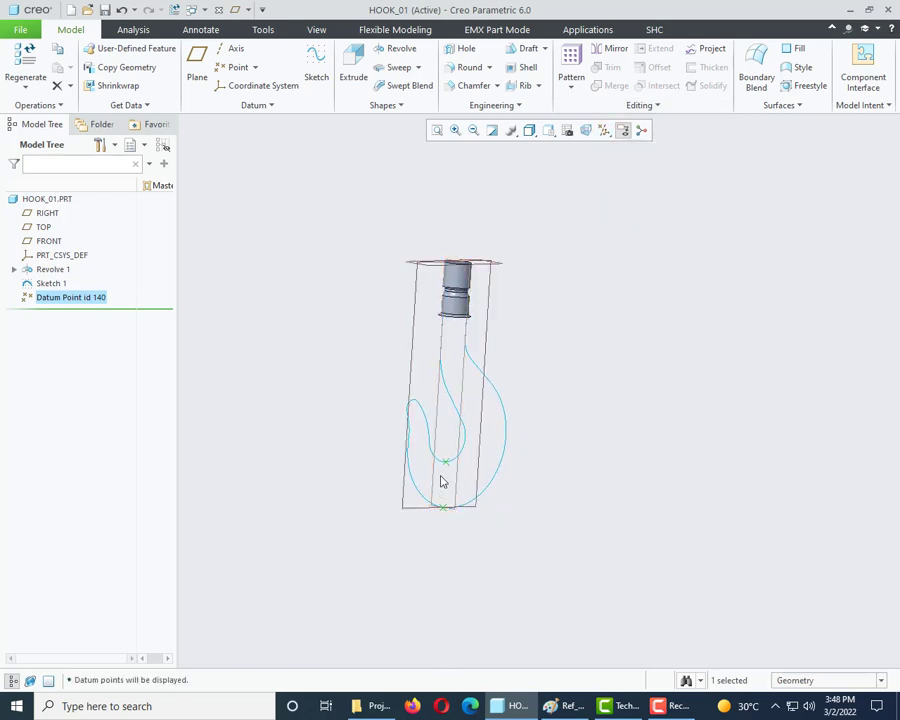
Start a new sketch on the RIGHT plane with the TOP plane as reference and its orientation set to Bottom.
{"action": "left_click", "coordinate": [318, 68]}
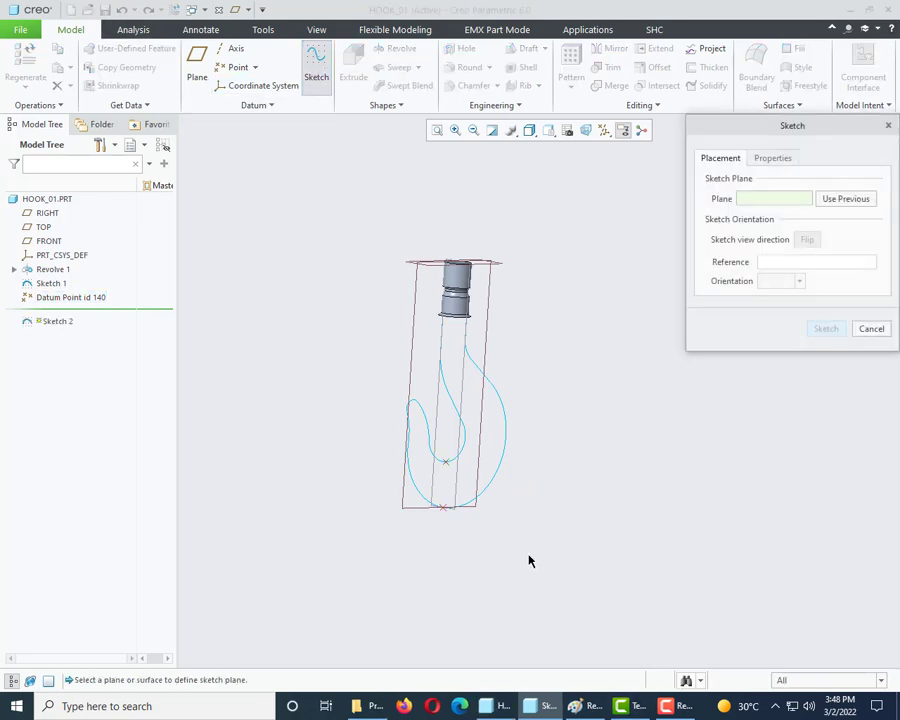
{"action": "middle_click_drag", "start_coordinate": [530, 561], "coordinate": [476, 550]}
{"action": "left_click", "coordinate": [424, 516]}
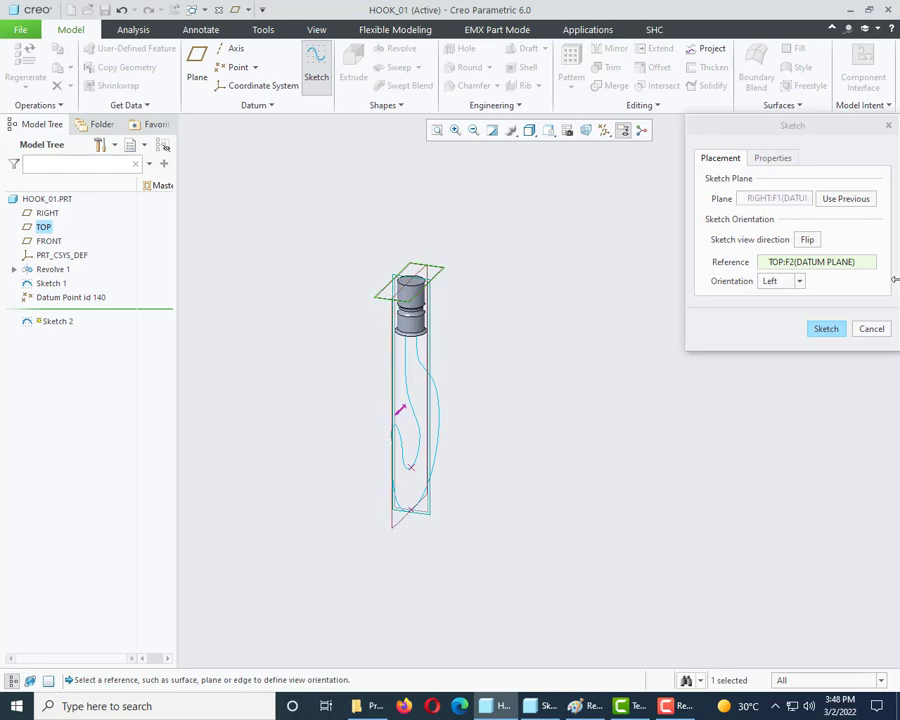
{"action": "left_click", "coordinate": [777, 281]}
{"action": "left_click", "coordinate": [770, 292]}
{"action": "left_click", "coordinate": [768, 281]}
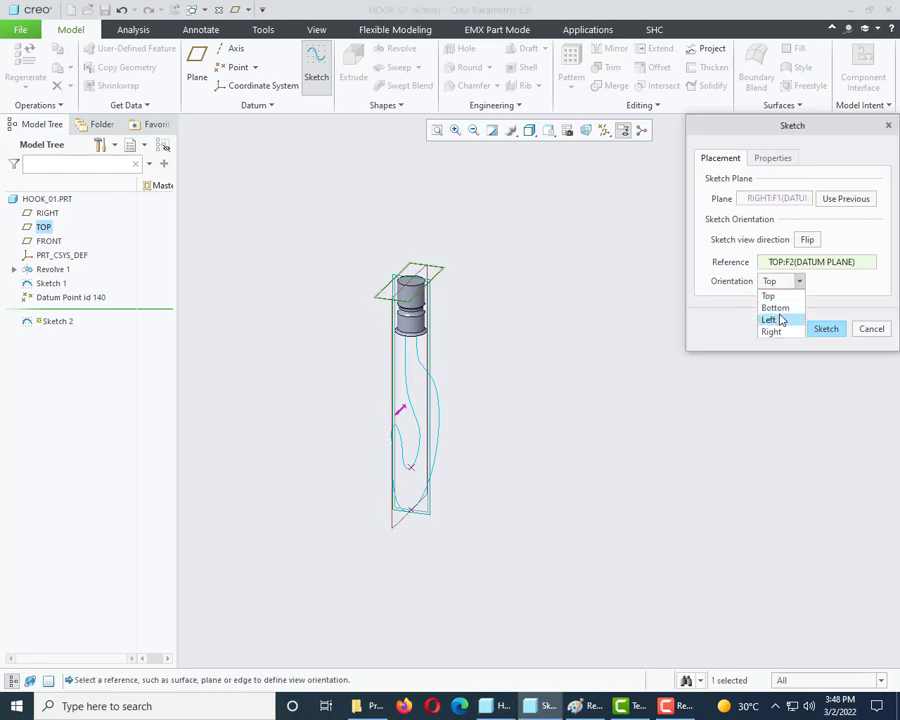
{"action": "left_click", "coordinate": [768, 304]}
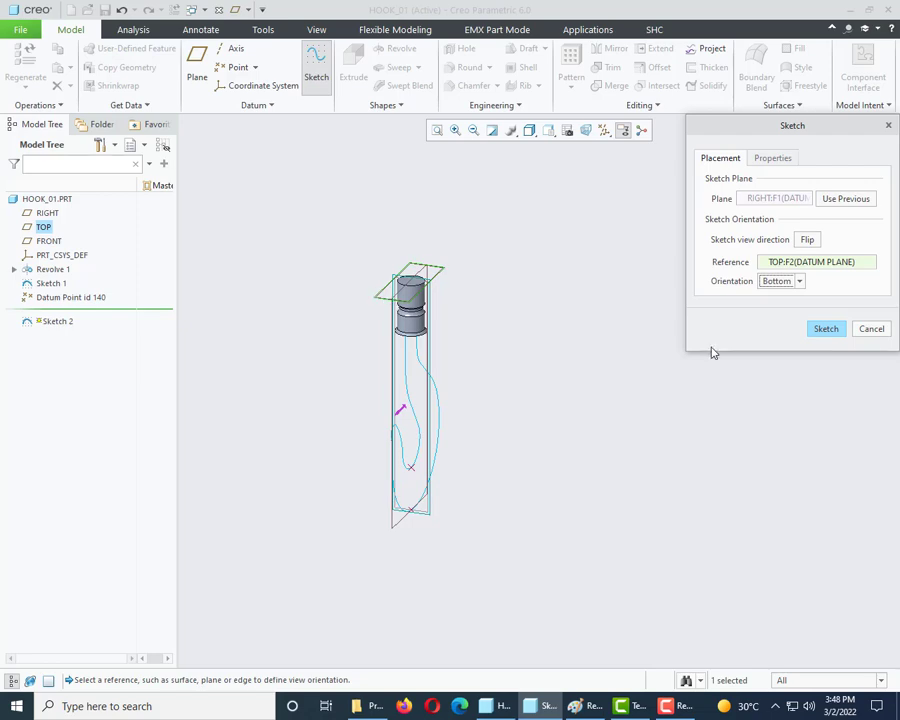
{"action": "left_click", "coordinate": [828, 331]}
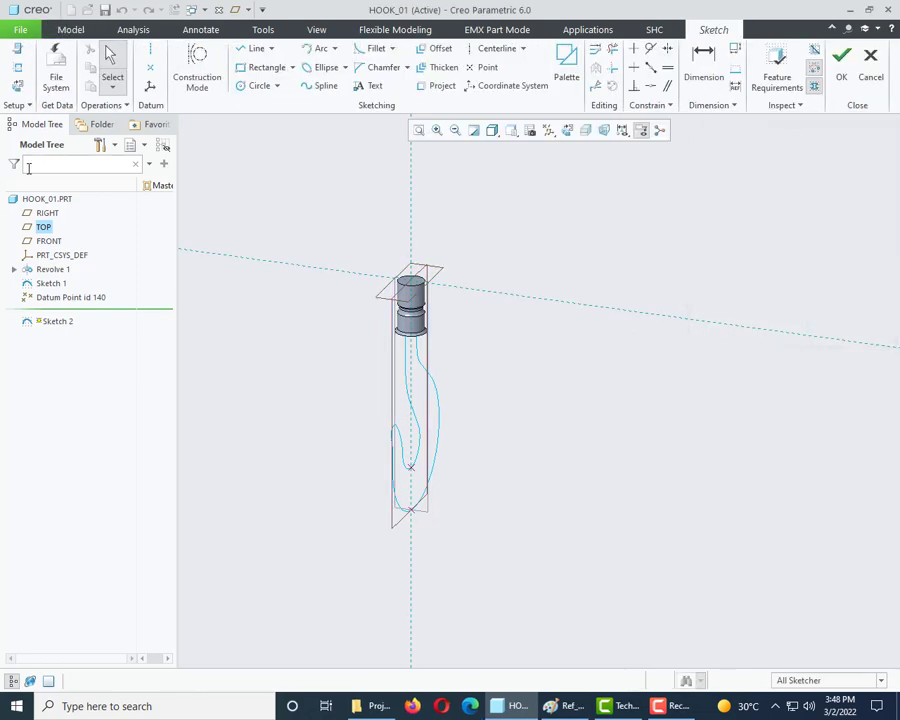
Align the sketch view to the screen and change the TOP reference orientation to Top in the sketch setup.
{"action": "left_click", "coordinate": [16, 88]}
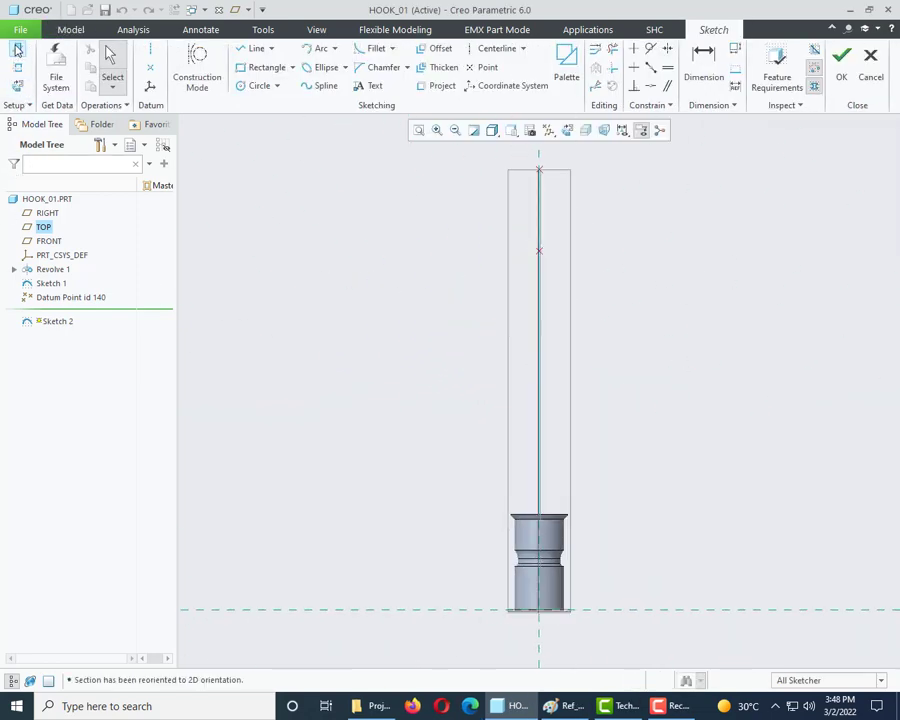
{"action": "left_click", "coordinate": [17, 49]}
{"action": "left_click", "coordinate": [797, 282]}
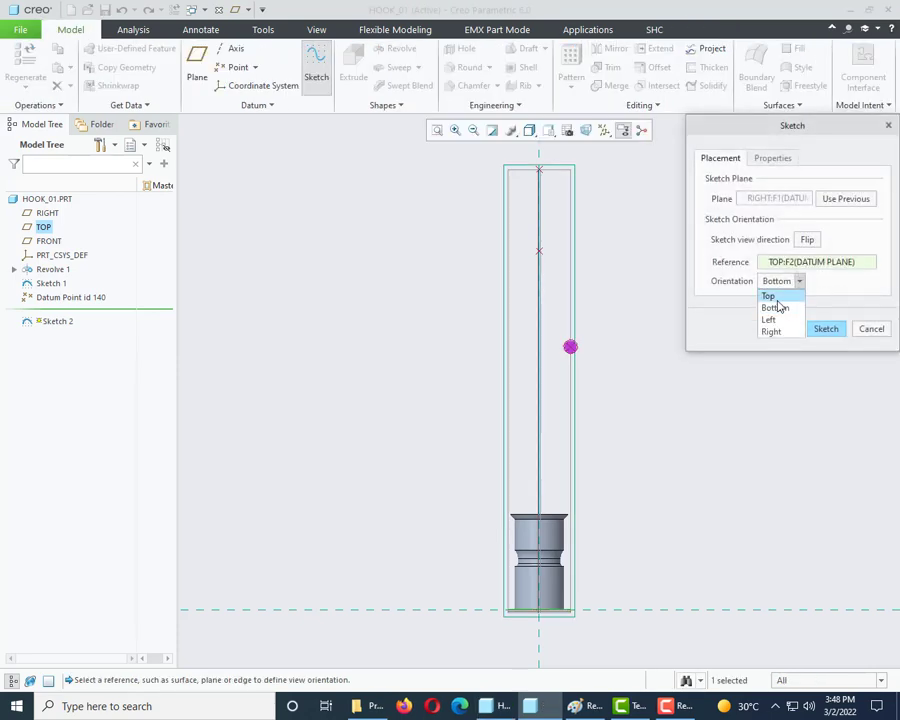
{"action": "left_click", "coordinate": [781, 306]}
{"action": "left_click", "coordinate": [826, 329]}
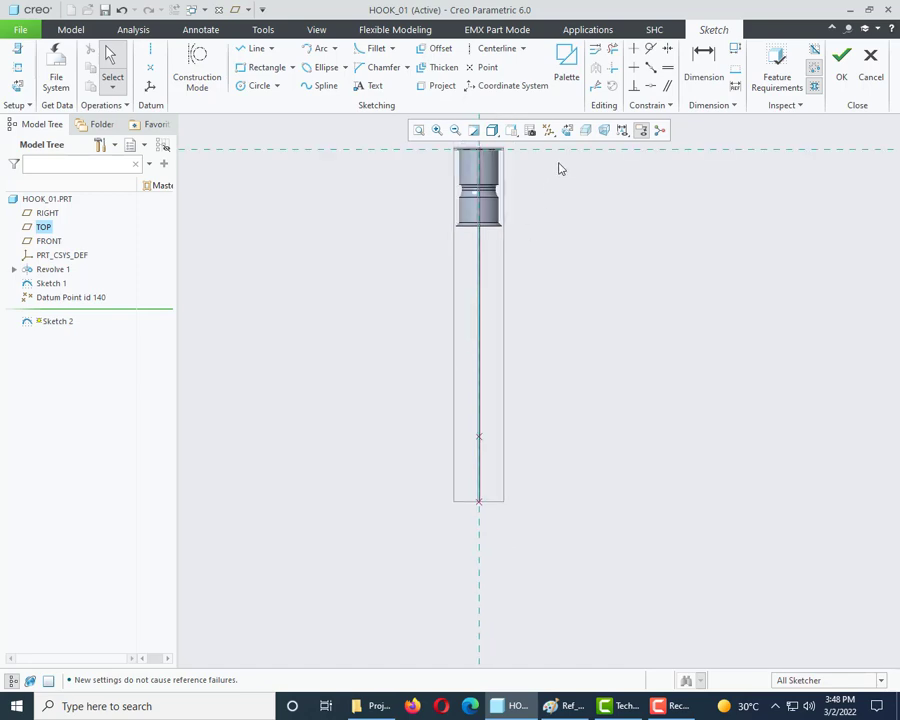
Hide the datum planes and add the two datum points at the hook's bottom as sketch references.
{"action": "left_click", "coordinate": [548, 130]}
{"action": "left_click", "coordinate": [551, 210]}
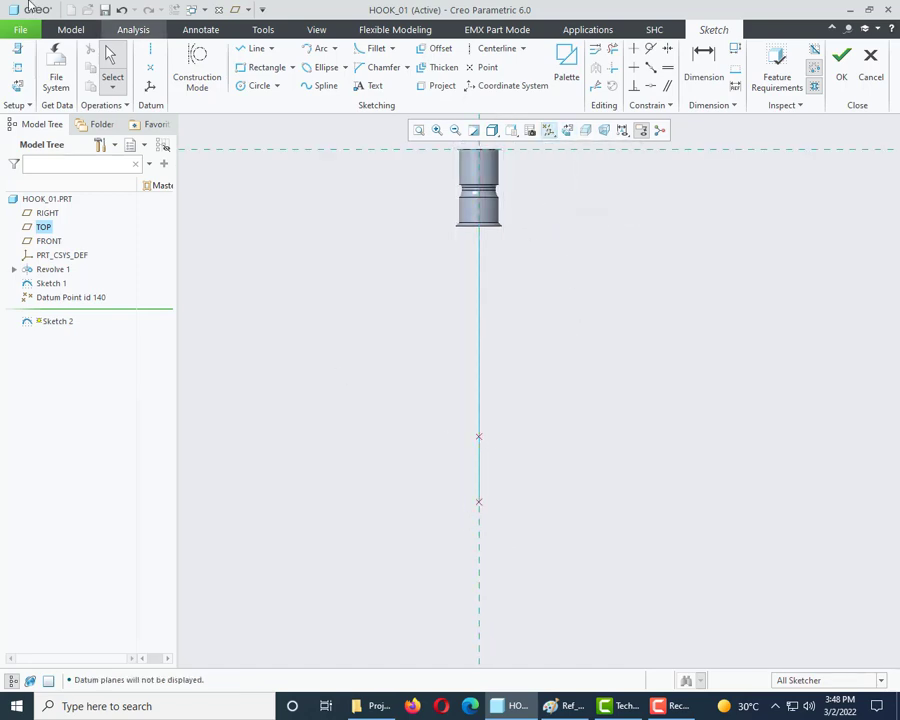
{"action": "left_click", "coordinate": [16, 68]}
{"action": "left_click", "coordinate": [479, 503]}
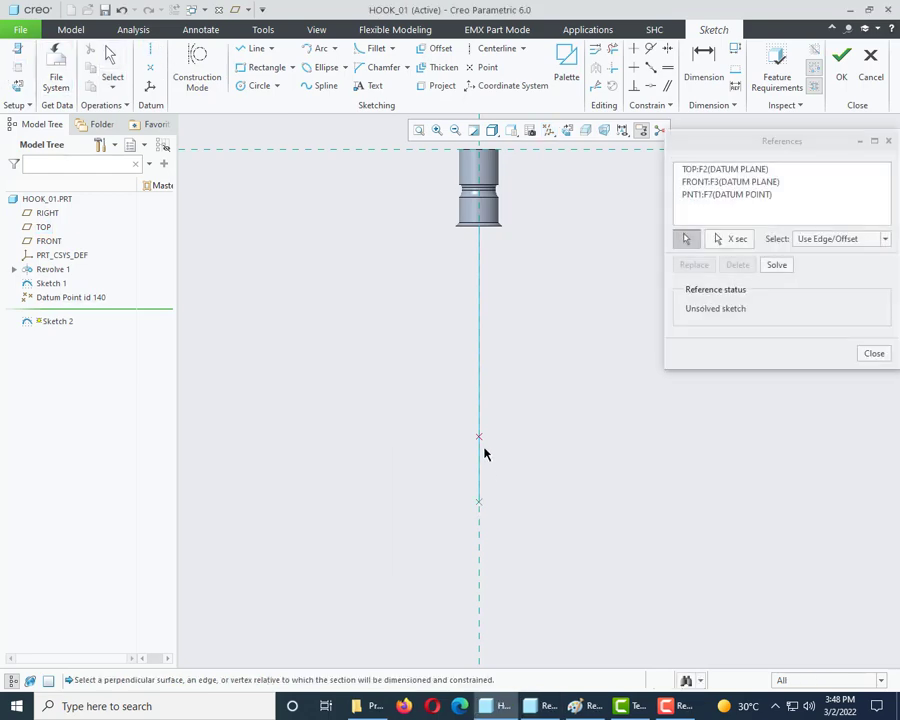
{"action": "left_click", "coordinate": [479, 437]}
Draw a horizontal centerline through each of the two datum points.
{"action": "left_click", "coordinate": [500, 48]}
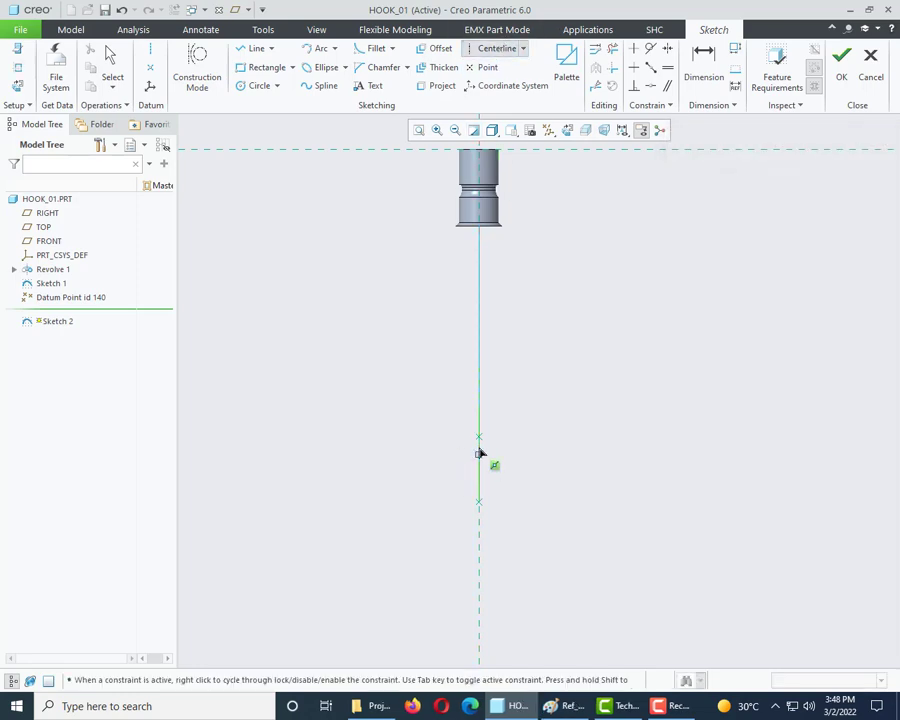
{"action": "left_click", "coordinate": [517, 445]}
{"action": "left_click", "coordinate": [497, 508]}
{"action": "left_click", "coordinate": [540, 514]}
{"action": "middle_click", "coordinate": [510, 548]}
Switch to Paint, mark both R150 dimensions of section B-B with yellow rectangles, and return to the Creo sketch.
{"action": "left_click", "coordinate": [568, 705]}
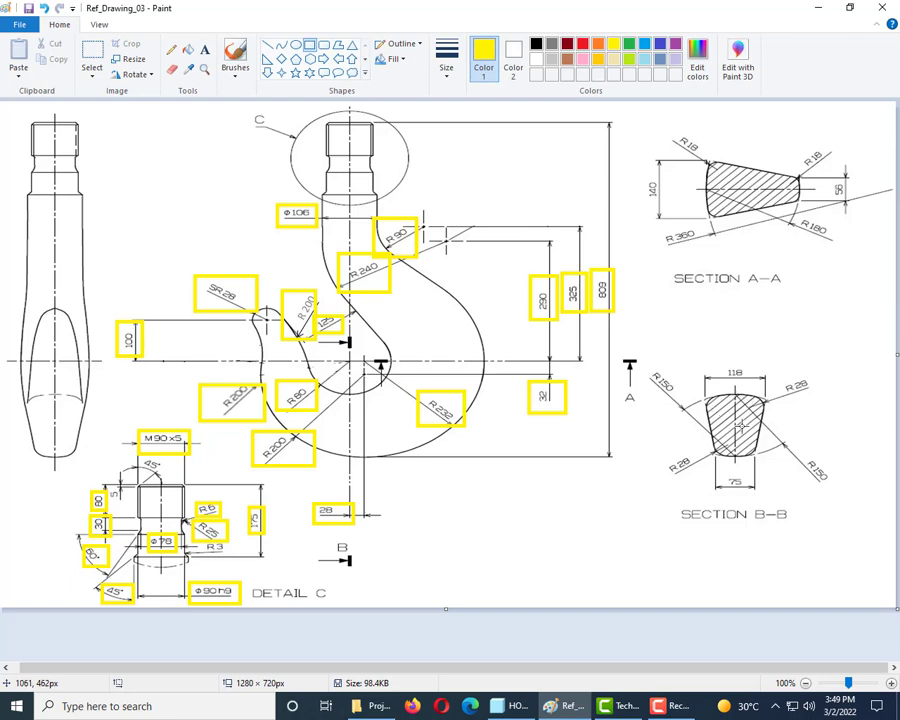
{"action": "left_click_drag", "start_coordinate": [643, 361], "coordinate": [683, 402]}
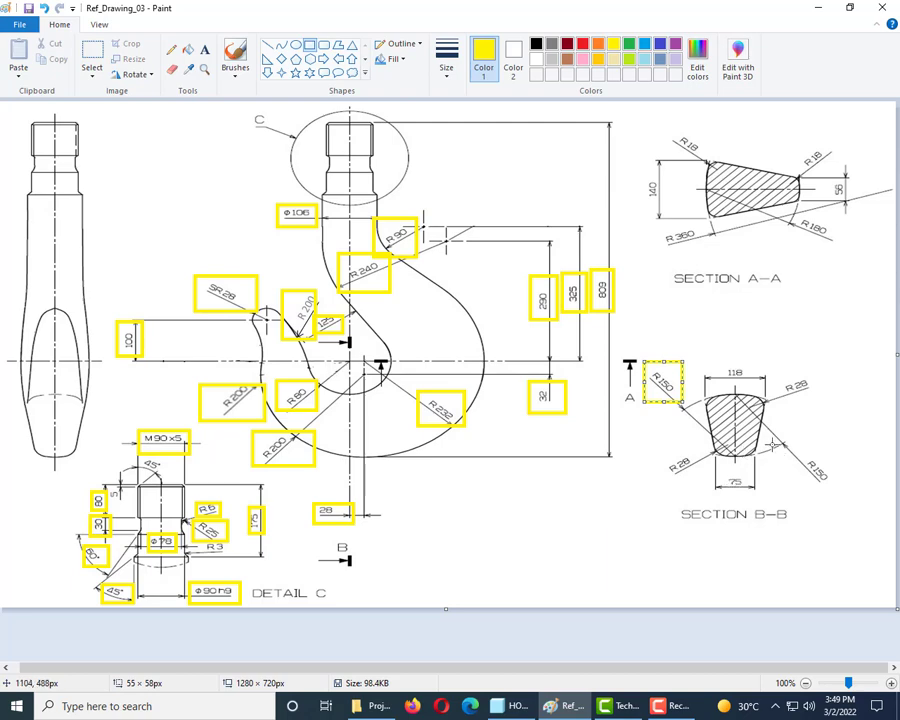
{"action": "left_click_drag", "start_coordinate": [793, 450], "coordinate": [846, 498]}
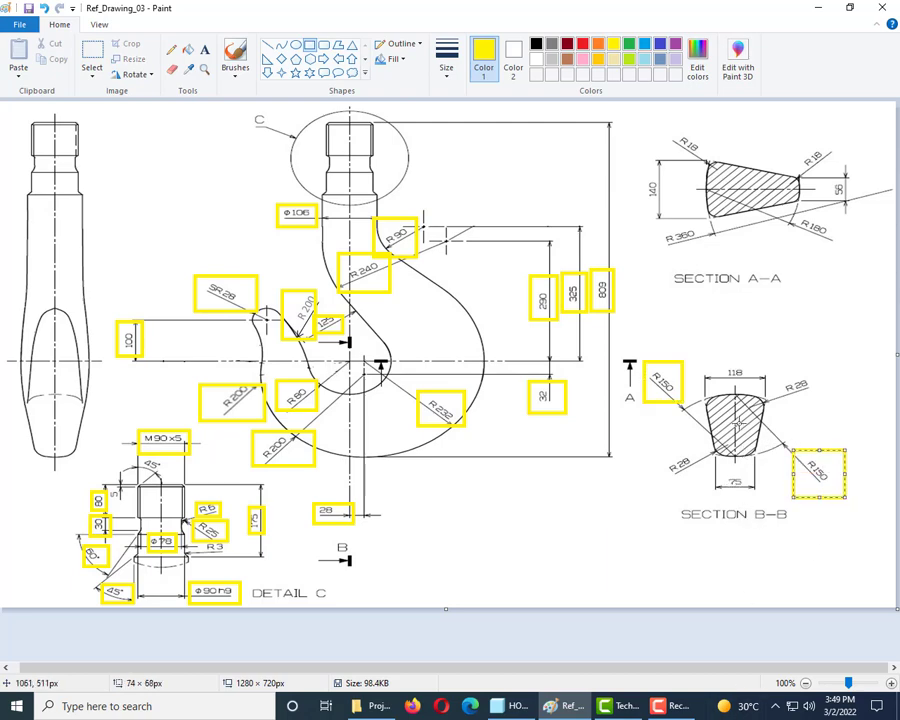
{"action": "left_click", "coordinate": [512, 706]}
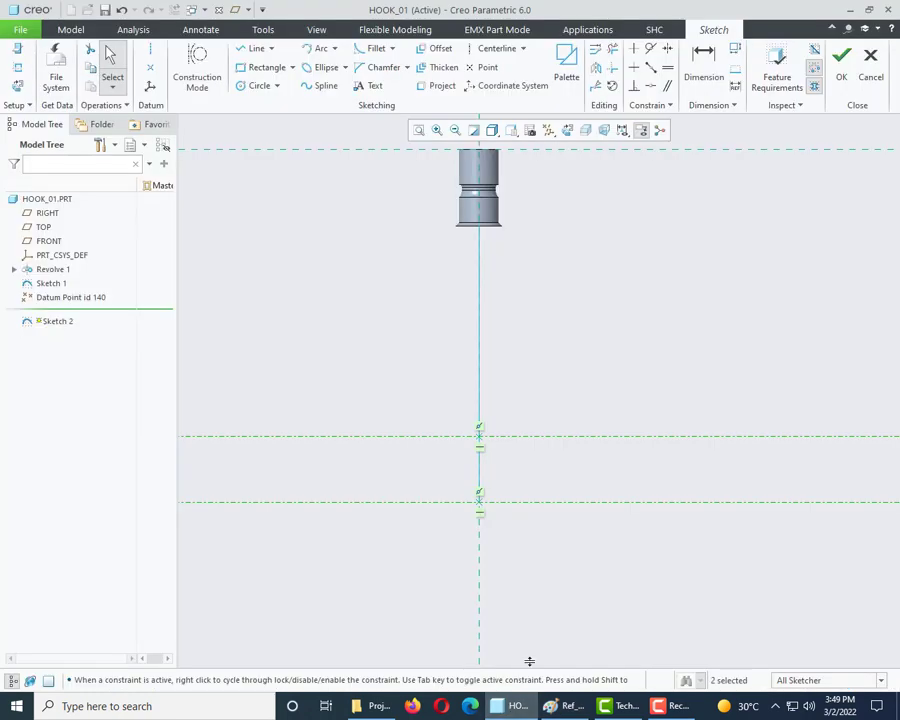
Draw a circle of about 276 radius centred on the vertical reference above both datum points, tangent to the lower centerline.
{"action": "scroll", "coordinate": [470, 480], "scroll_direction": "up", "scroll_amount": 3}
{"action": "scroll", "coordinate": [394, 209], "scroll_direction": "down", "scroll_amount": 4}
{"action": "left_click", "coordinate": [259, 85]}
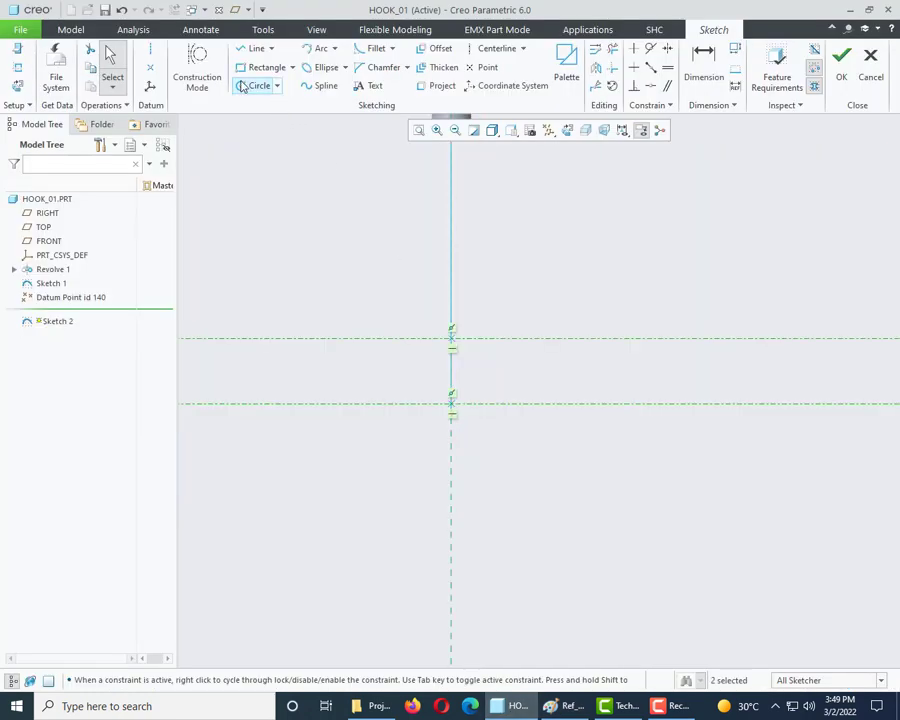
{"action": "scroll", "coordinate": [433, 287], "scroll_direction": "up", "scroll_amount": 1}
{"action": "left_click", "coordinate": [451, 285]}
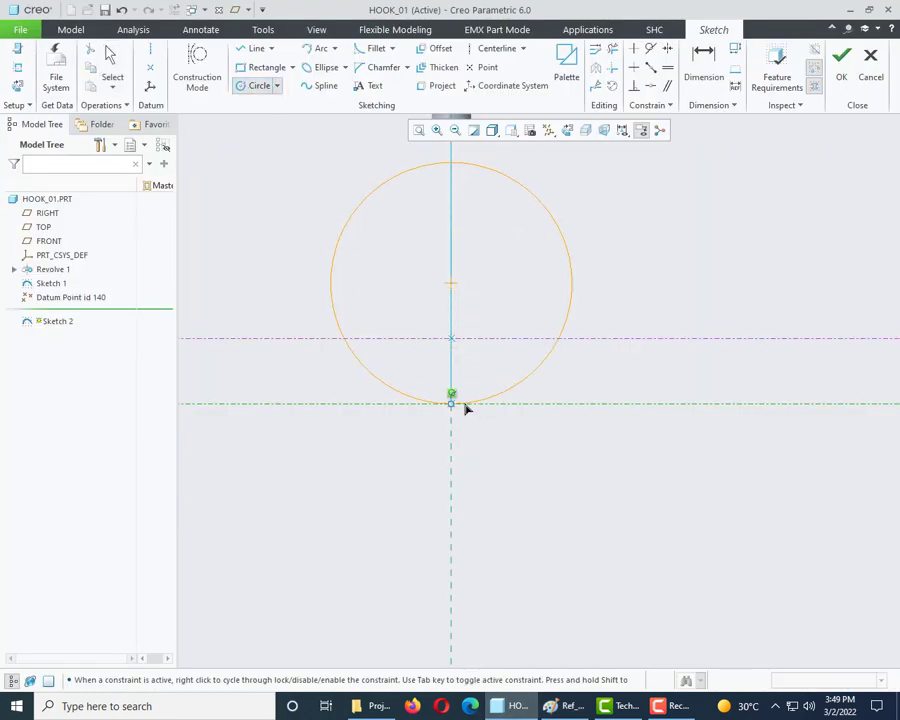
{"action": "left_click", "coordinate": [466, 408]}
{"action": "middle_click", "coordinate": [421, 506]}
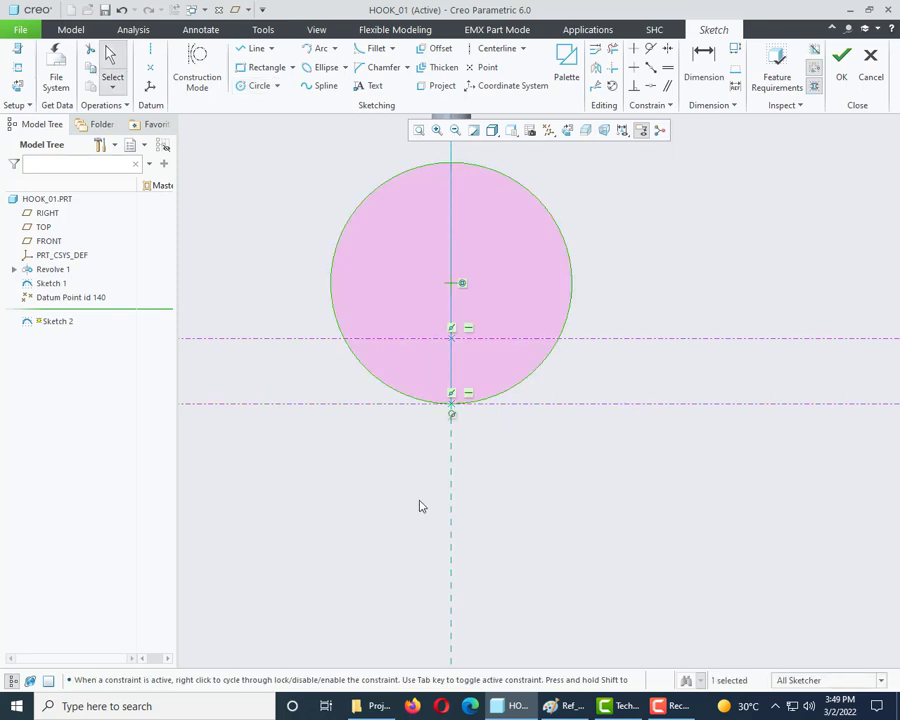
Dimension the circle's radius, delete the conflicting Coincide constraint, and set the radius to 150*2.
{"action": "key", "text": "d"}
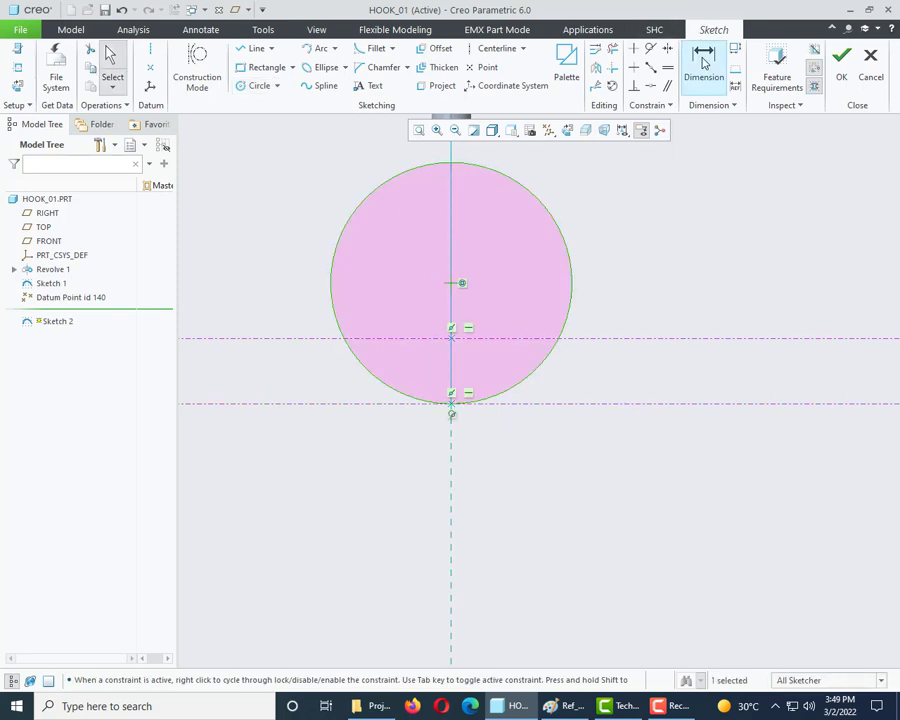
{"action": "middle_click", "coordinate": [313, 219]}
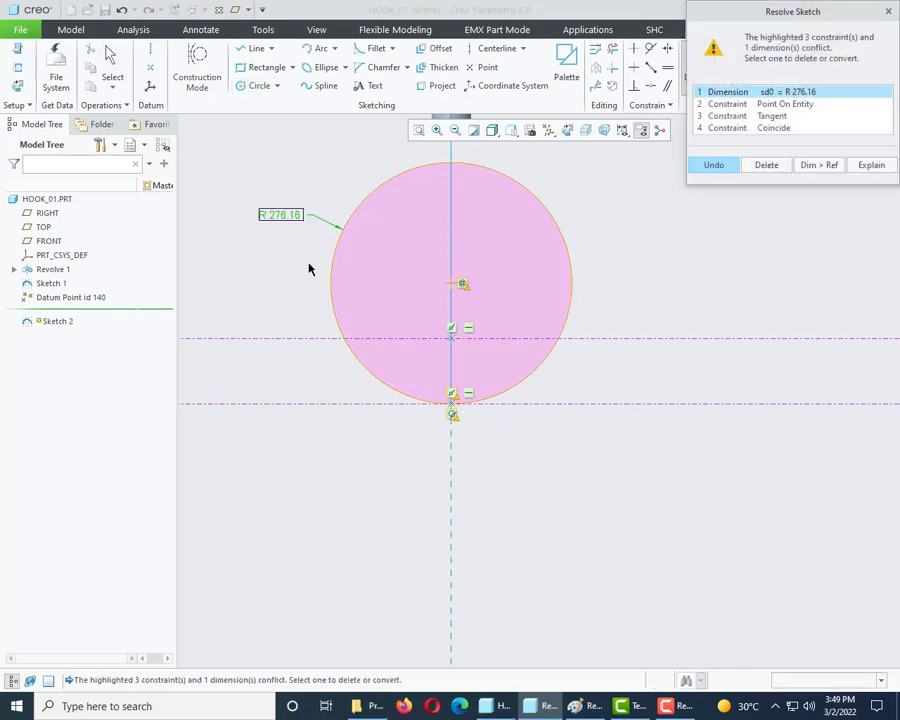
{"action": "left_click", "coordinate": [787, 131]}
{"action": "left_click", "coordinate": [766, 165]}
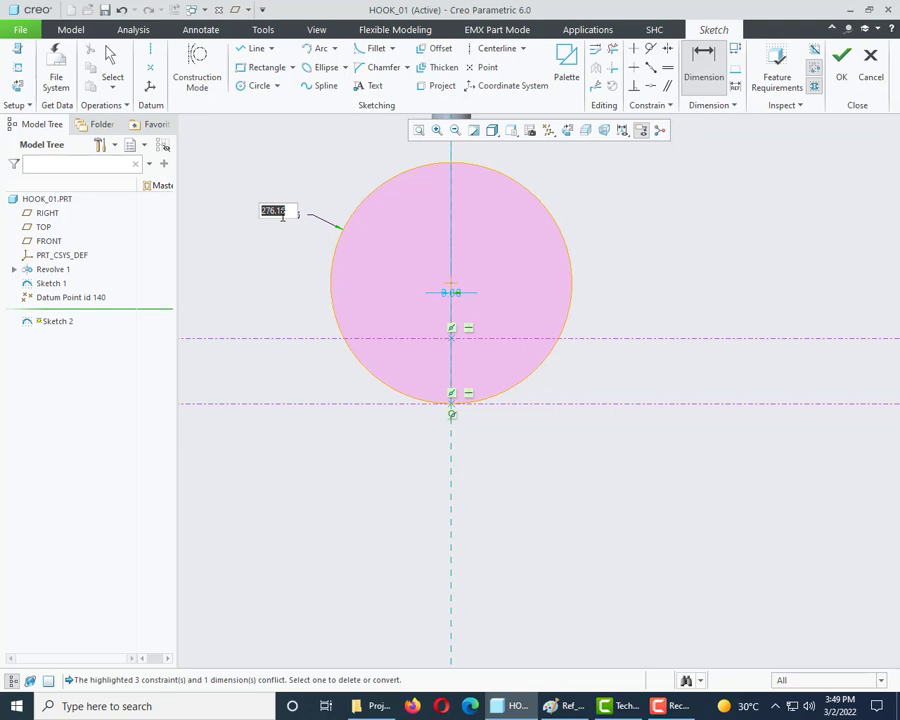
{"action": "type", "text": "150*2"}
{"action": "key", "text": "Return"}
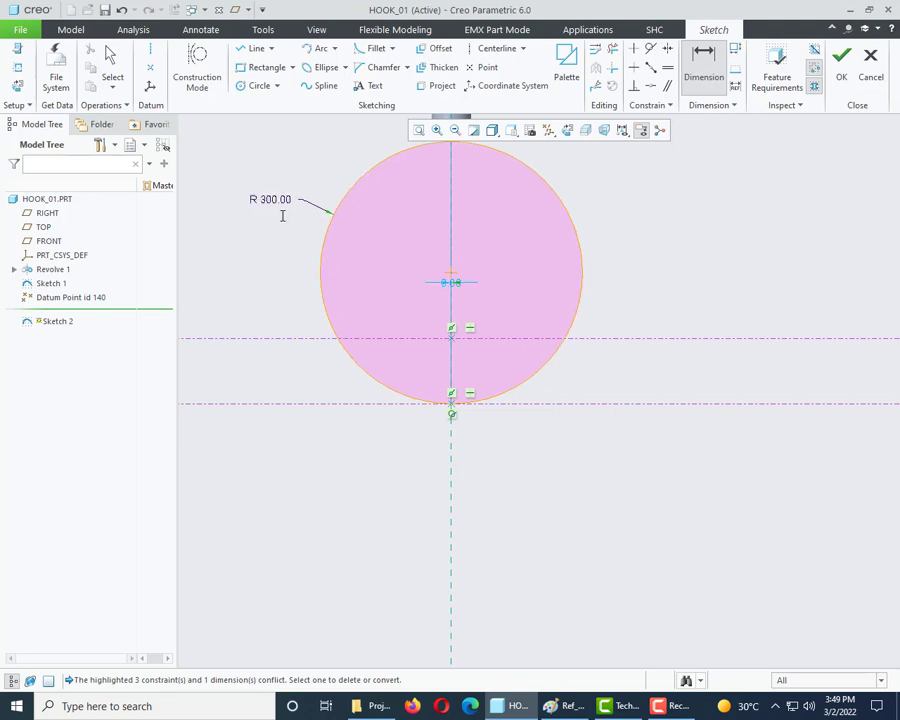
Draw a second circle of about 679 diameter centred on the vertical reference below both datum points, passing through the upper datum point.
{"action": "scroll", "coordinate": [474, 462], "scroll_direction": "down", "scroll_amount": 2}
{"action": "scroll", "coordinate": [474, 462], "scroll_direction": "up", "scroll_amount": 1}
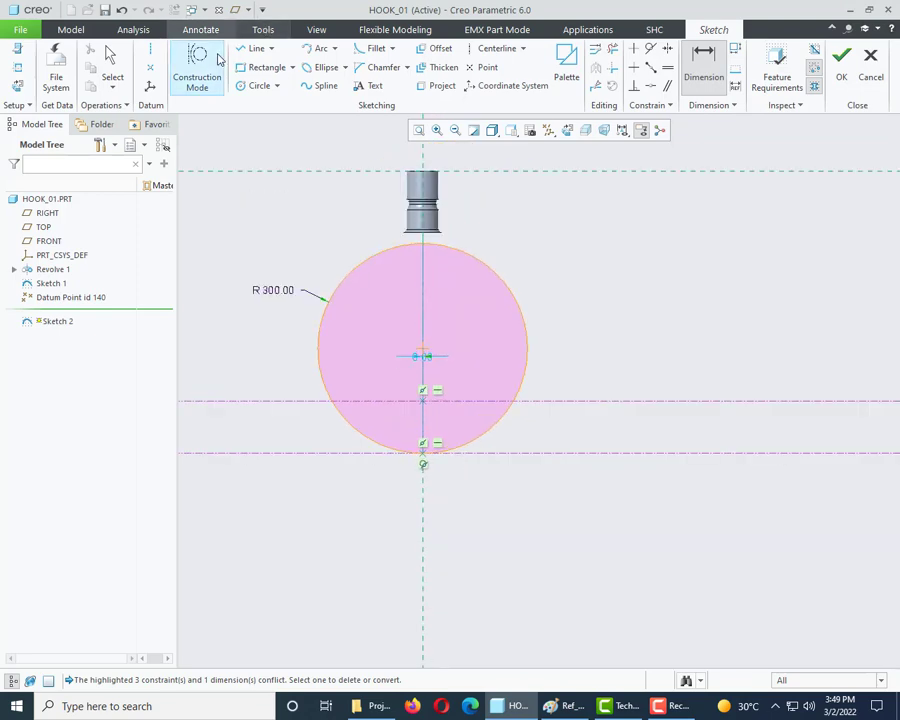
{"action": "left_click", "coordinate": [257, 85]}
{"action": "left_click", "coordinate": [422, 521]}
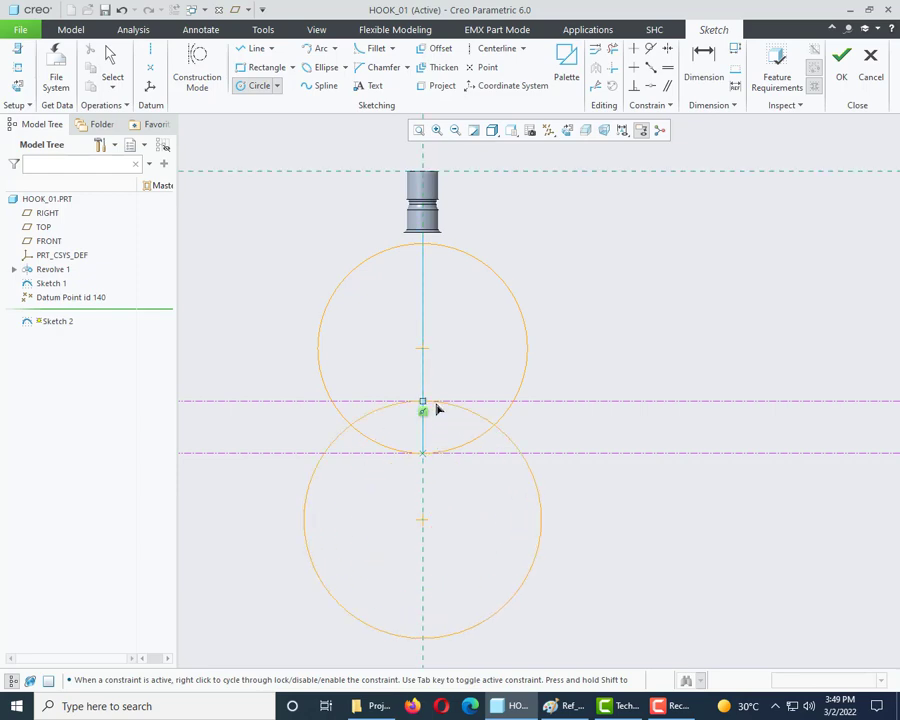
{"action": "left_click", "coordinate": [436, 406]}
{"action": "middle_click", "coordinate": [430, 442]}
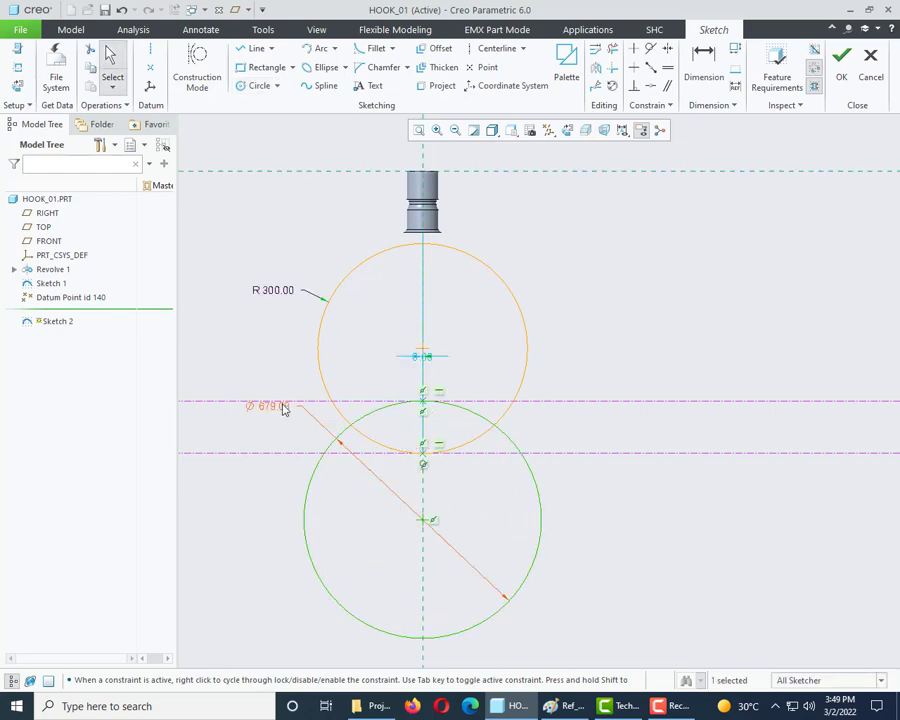
Set the second circle's diameter to 300.
{"action": "double_click", "coordinate": [284, 408]}
{"action": "type", "text": "300"}
{"action": "key", "text": "Return"}
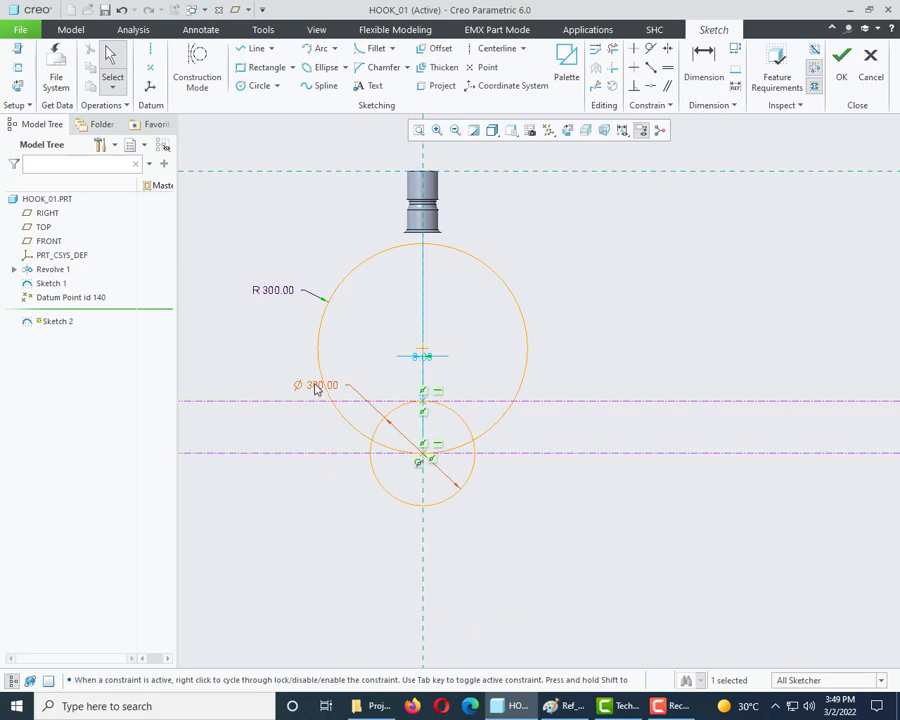
{"action": "double_click", "coordinate": [316, 388]}
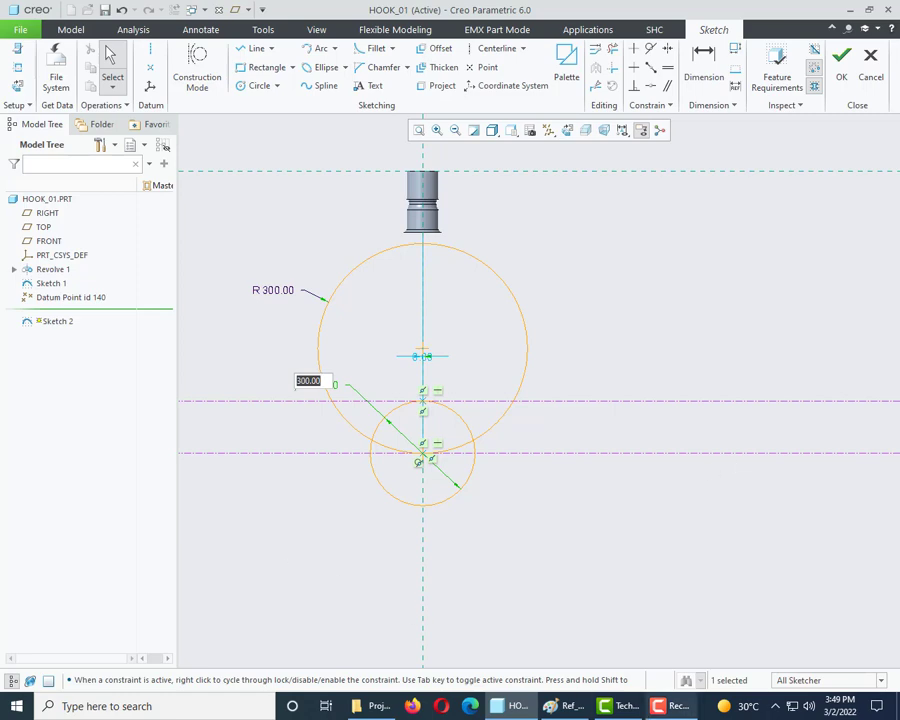
{"action": "scroll", "coordinate": [396, 355], "scroll_direction": "up", "scroll_amount": 3}
{"action": "scroll", "coordinate": [370, 336], "scroll_direction": "down", "scroll_amount": 3}
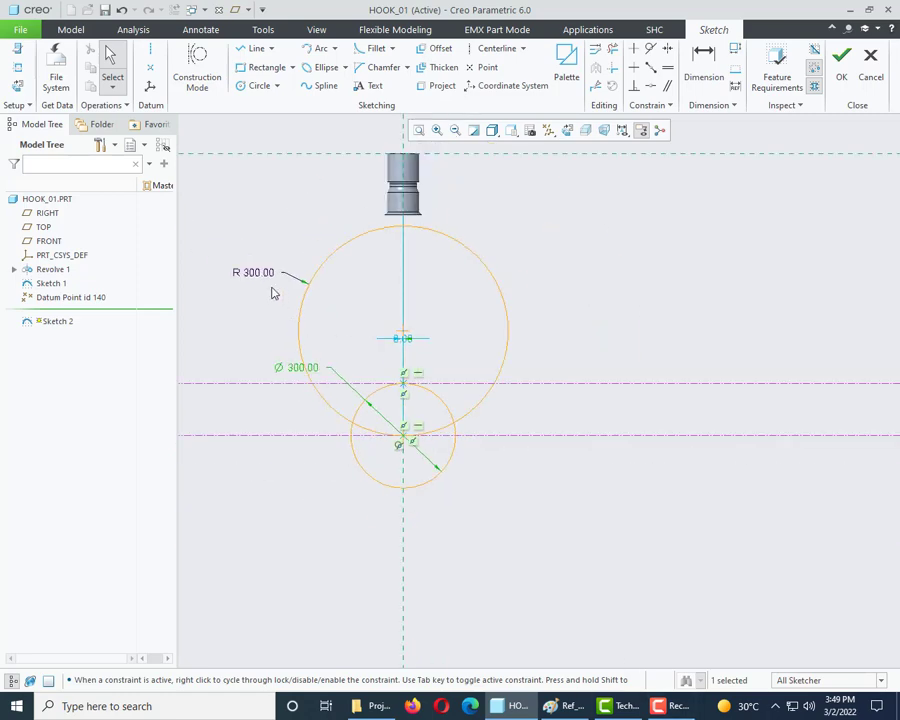
Convert the first circle's radius dimension to a diameter and set it to 300.
{"action": "left_click", "coordinate": [273, 279]}
{"action": "left_click", "coordinate": [315, 227]}
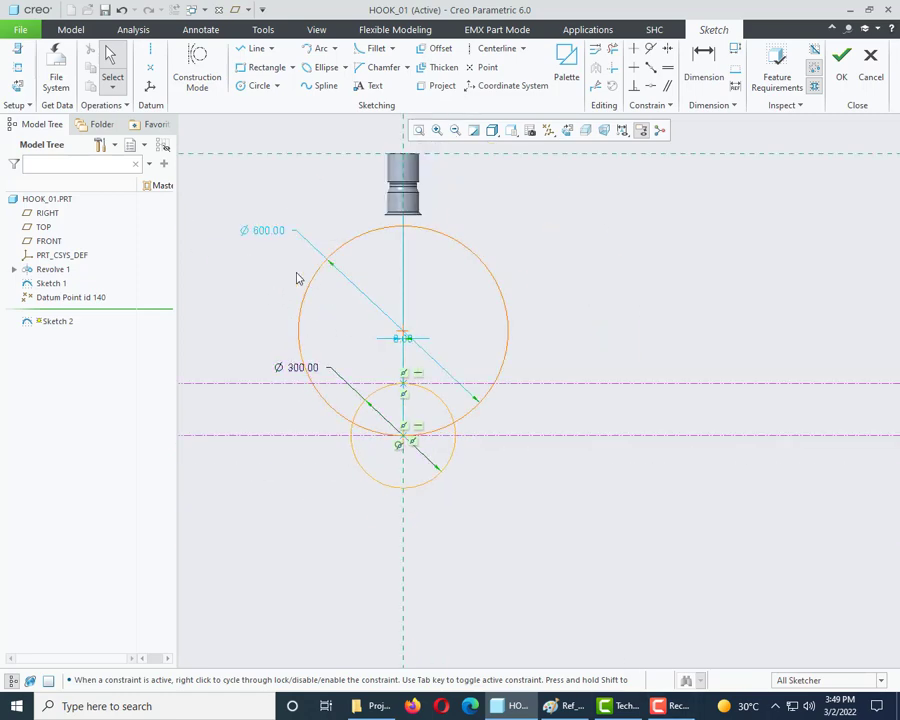
{"action": "double_click", "coordinate": [279, 234]}
{"action": "type", "text": "300"}
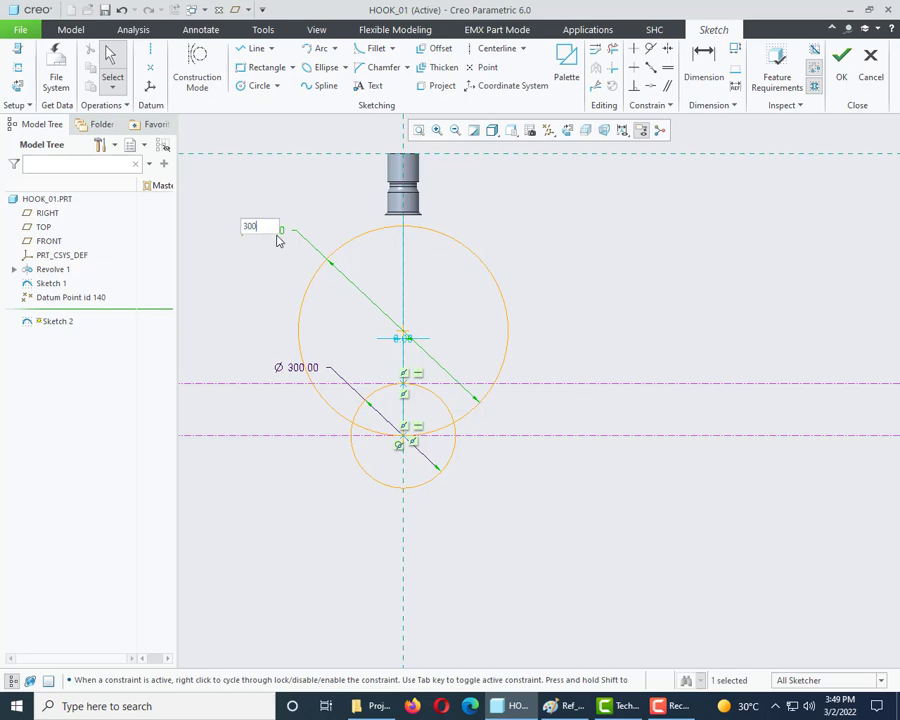
{"action": "key", "text": "Return"}
{"action": "scroll", "coordinate": [403, 340], "scroll_direction": "up", "scroll_amount": 2}
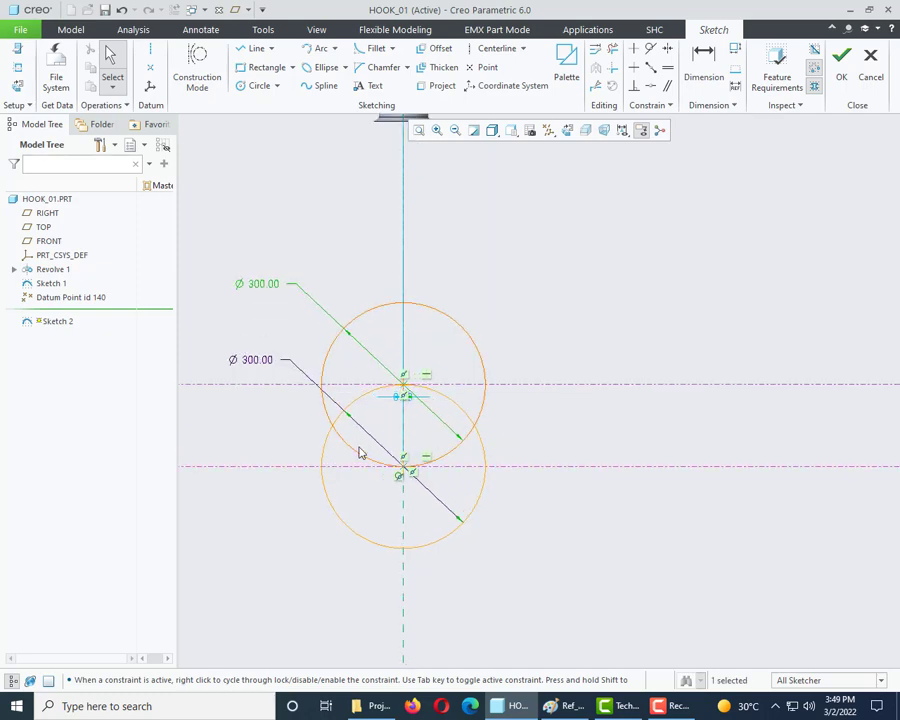
{"action": "scroll", "coordinate": [368, 450], "scroll_direction": "up", "scroll_amount": 2}
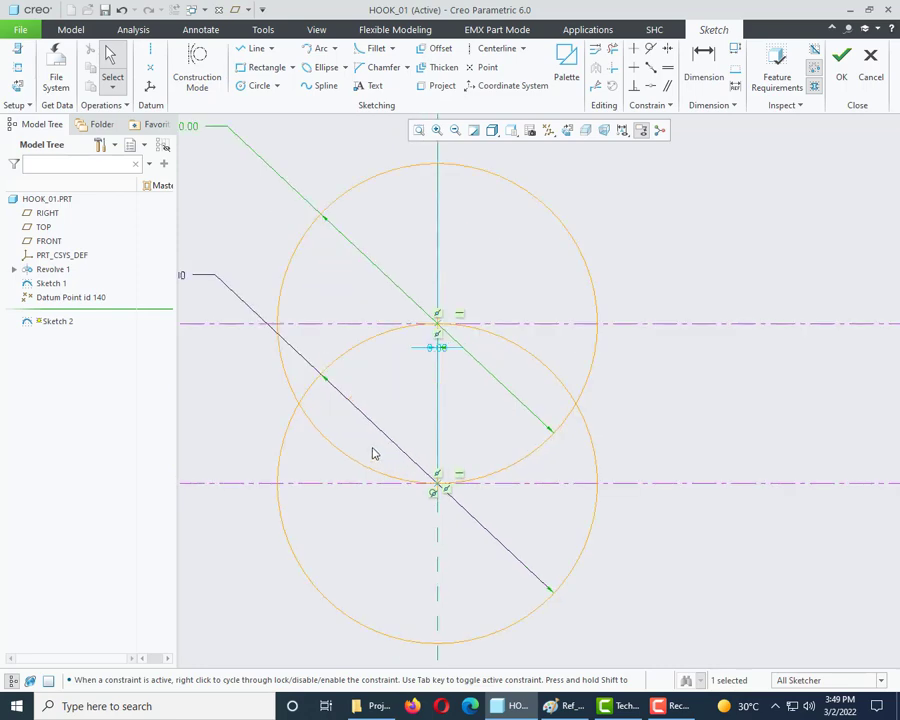
{"action": "left_click", "coordinate": [668, 706]}
{"action": "left_click", "coordinate": [668, 706]}
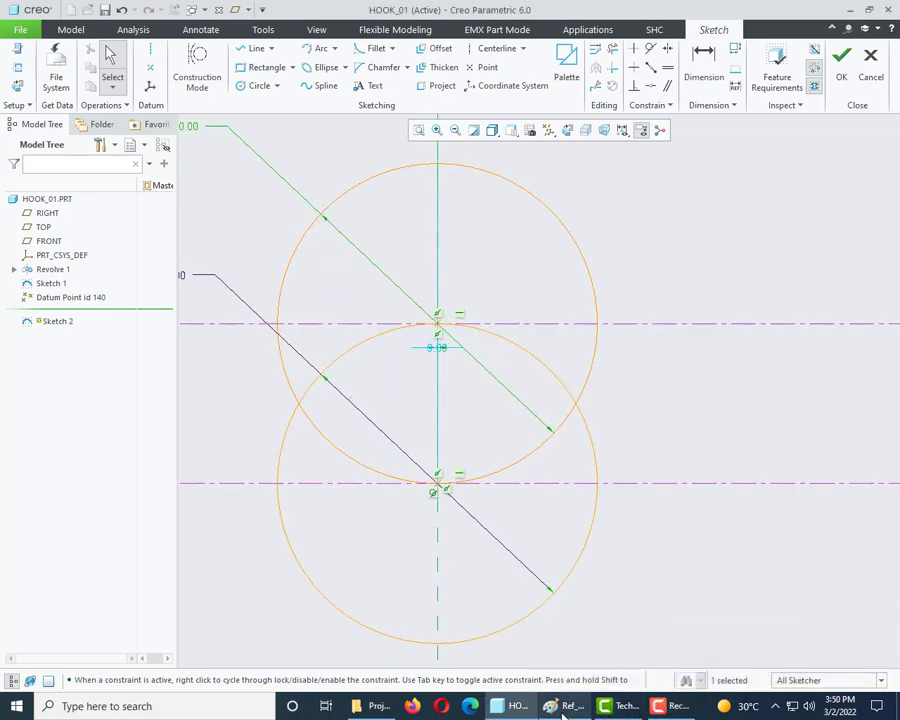
Switch to Paint and mark the 118 width dimension of section B-B with a yellow rectangle.
{"action": "left_click", "coordinate": [566, 706]}
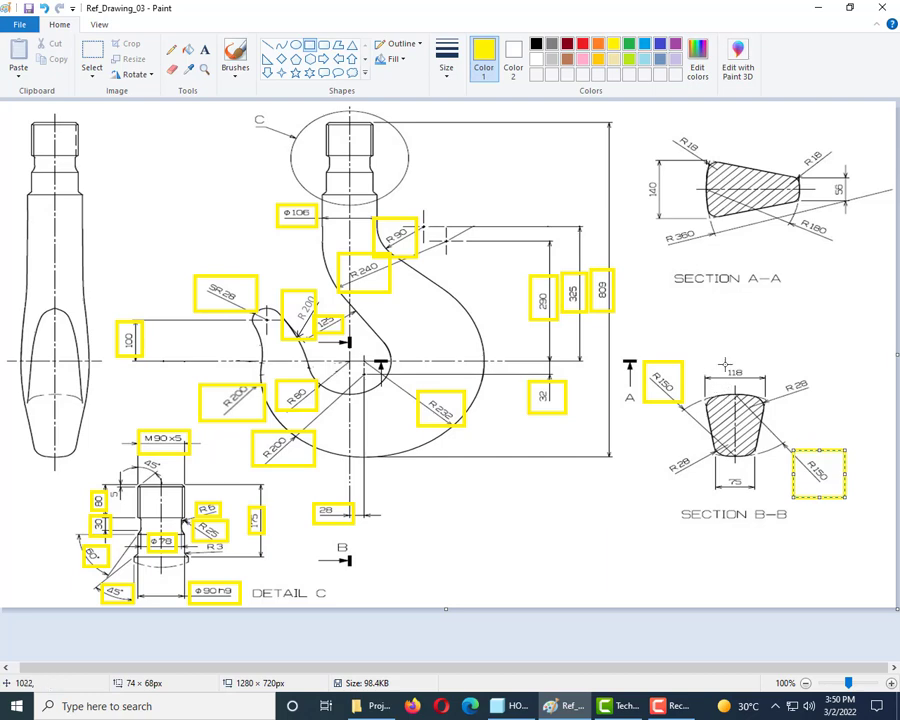
{"action": "left_click_drag", "start_coordinate": [718, 362], "coordinate": [756, 382]}
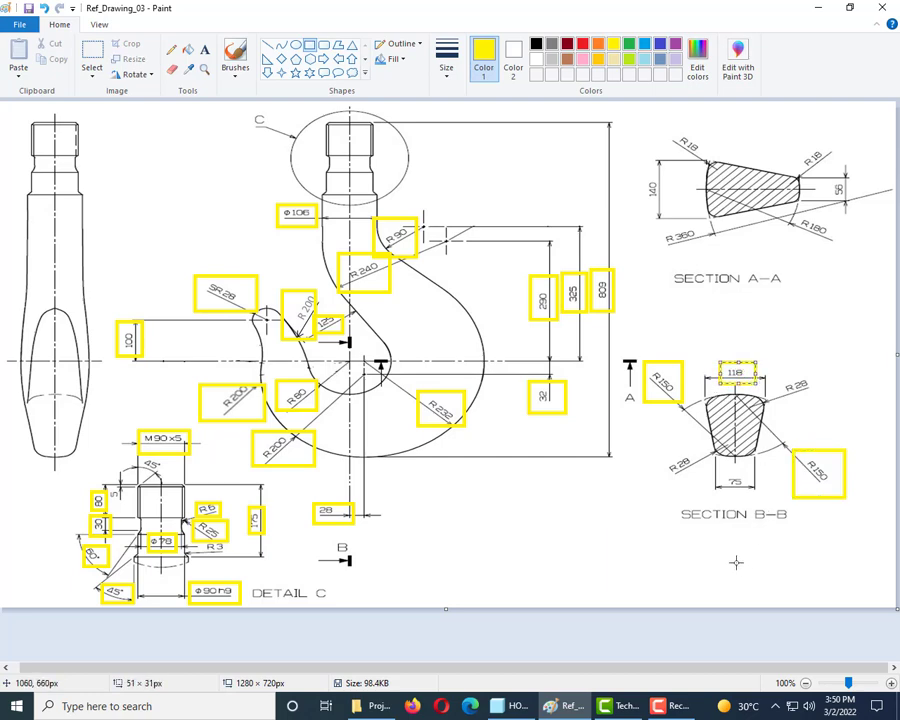
Mark the 75 width dimension of section B-B with a yellow rectangle in the reference drawing and return to Creo.
{"action": "left_click_drag", "start_coordinate": [727, 476], "coordinate": [749, 489]}
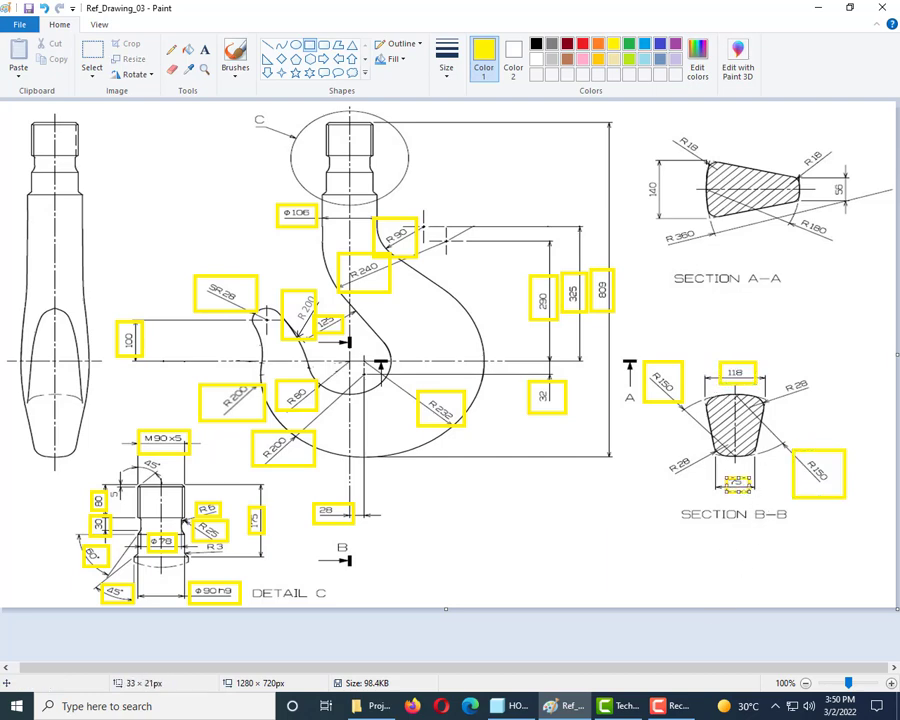
{"action": "left_click", "coordinate": [513, 708]}
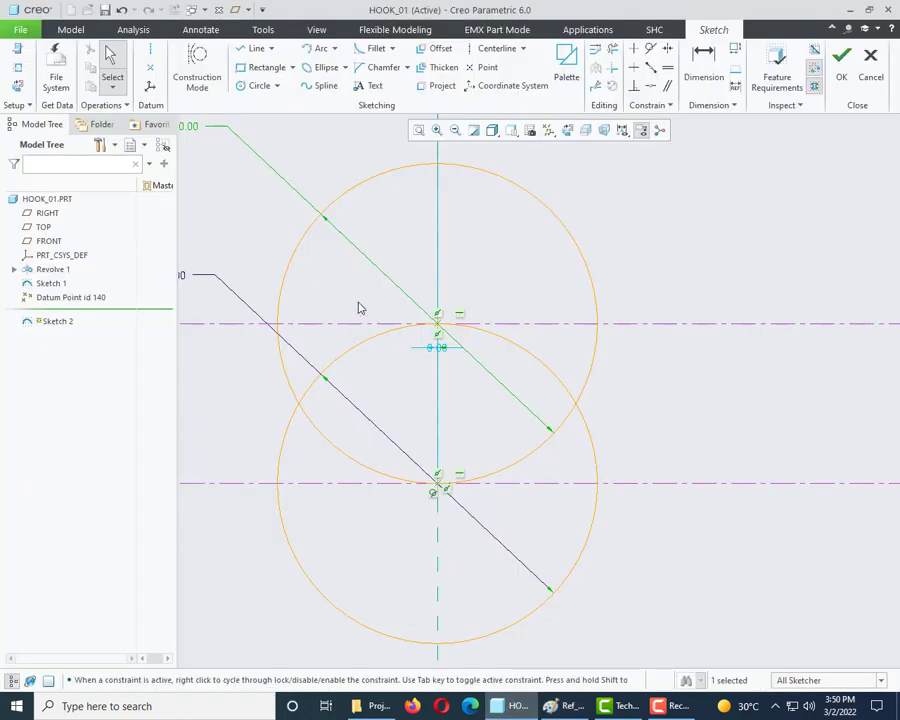
Draw a horizontal line about 69 long leftward from the upper datum point.
{"action": "left_click", "coordinate": [252, 48]}
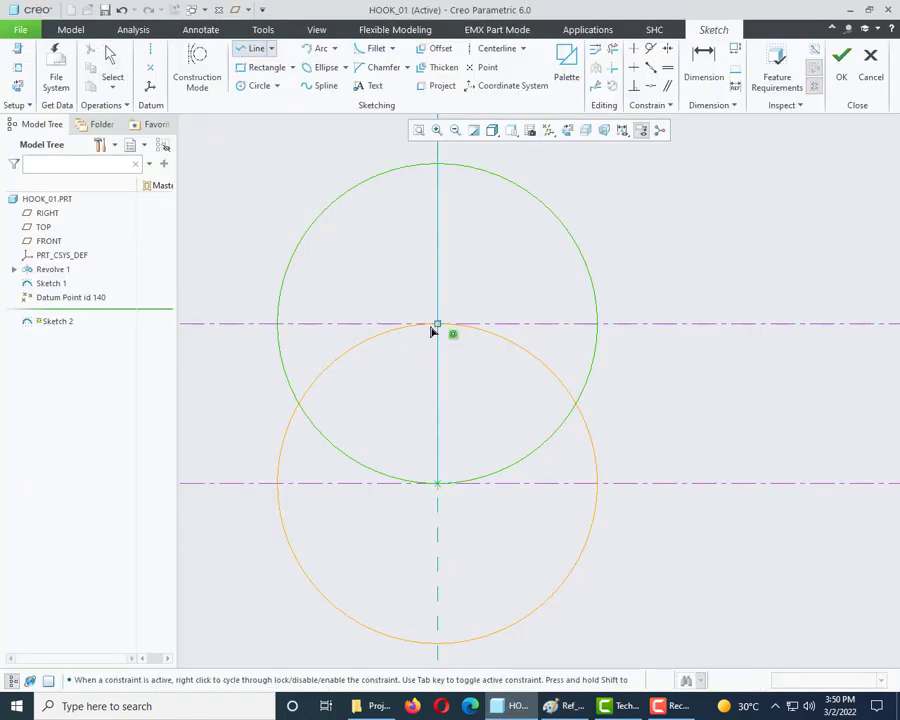
{"action": "left_click", "coordinate": [437, 324]}
{"action": "left_click", "coordinate": [364, 324]}
{"action": "middle_click", "coordinate": [406, 410]}
{"action": "middle_click", "coordinate": [406, 332]}
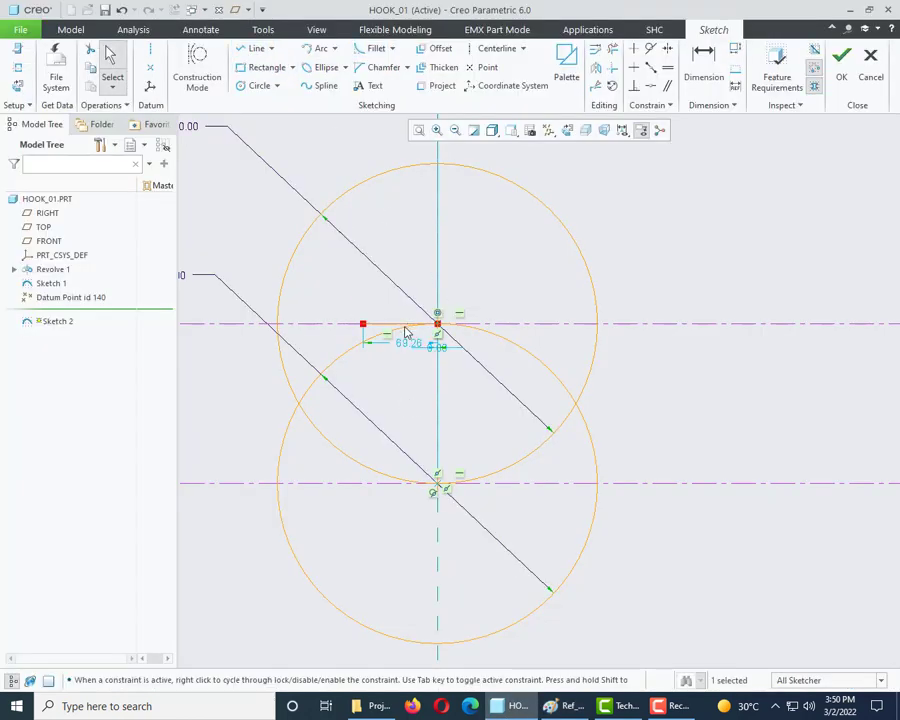
Move the 0.00 dimension clear of the upper horizontal line's dimension and set that line's length to 118/2.
{"action": "double_click", "coordinate": [407, 345]}
{"action": "key", "text": "Return"}
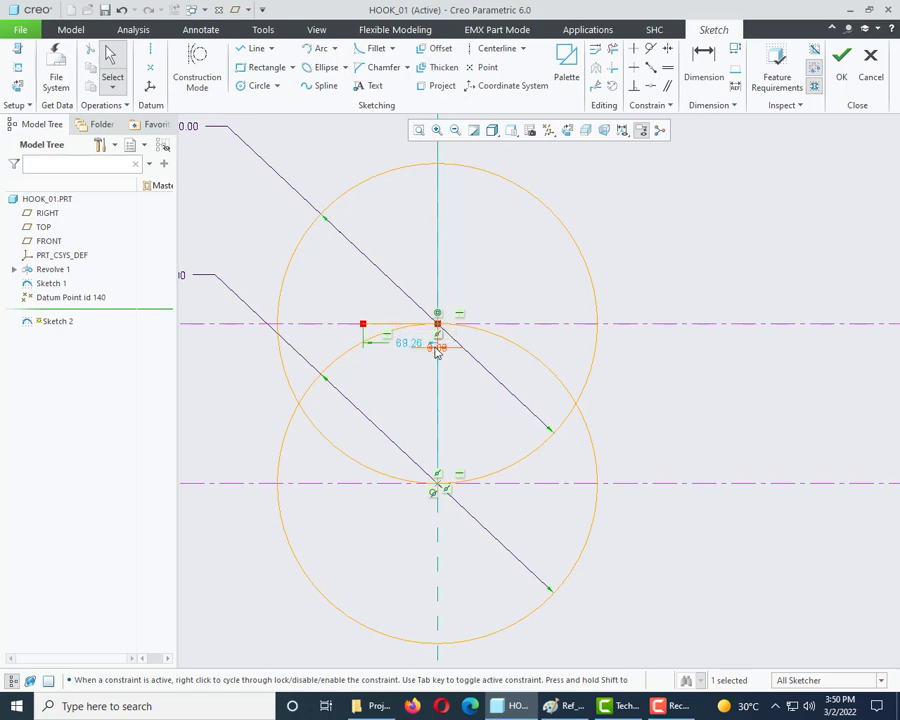
{"action": "left_click_drag", "start_coordinate": [445, 354], "coordinate": [470, 401]}
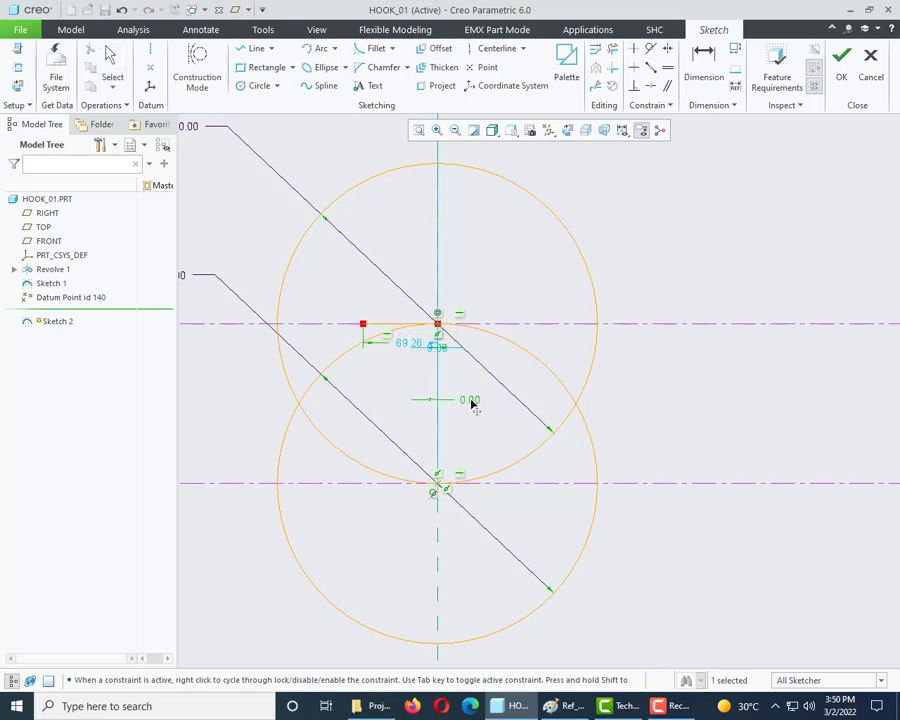
{"action": "double_click", "coordinate": [407, 344]}
{"action": "type", "text": "118/2"}
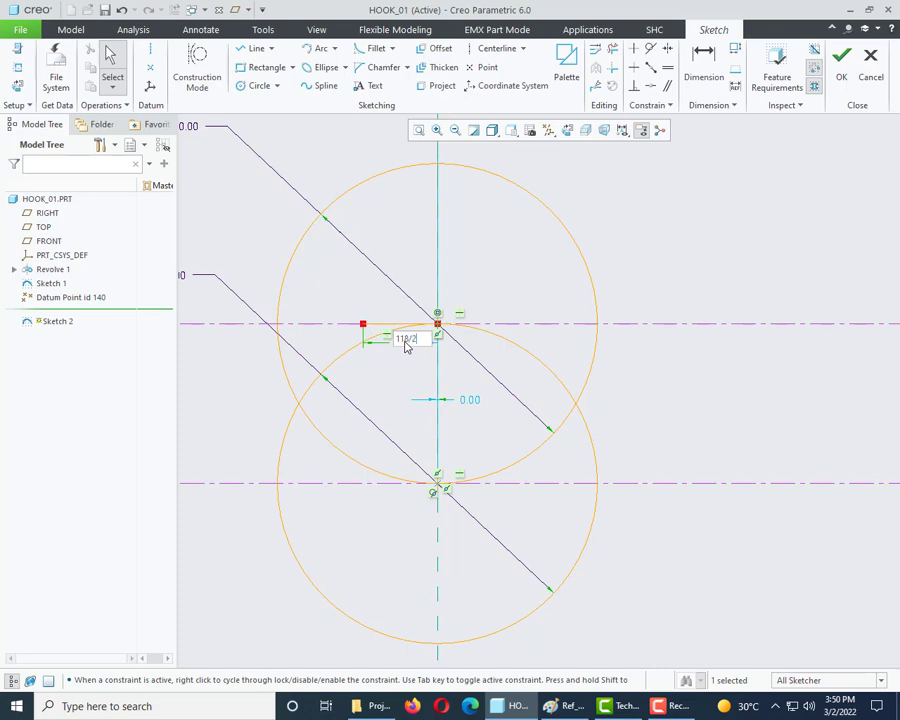
{"action": "key", "text": "Return"}
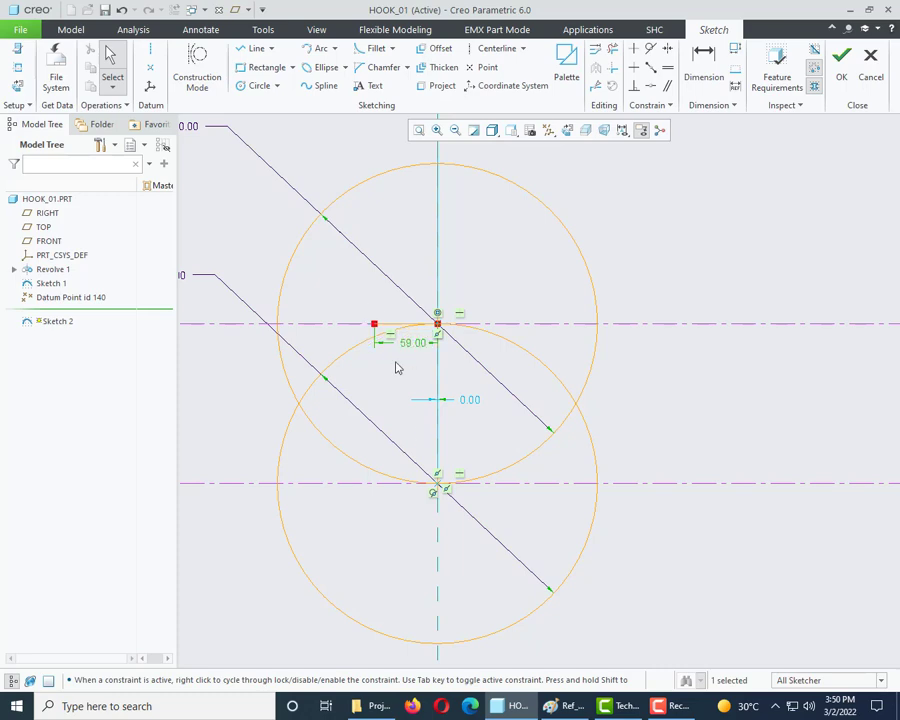
Draw a horizontal line leftward from the lower datum point and set its length to 75/2, per the reference drawing.
{"action": "key", "text": "l"}
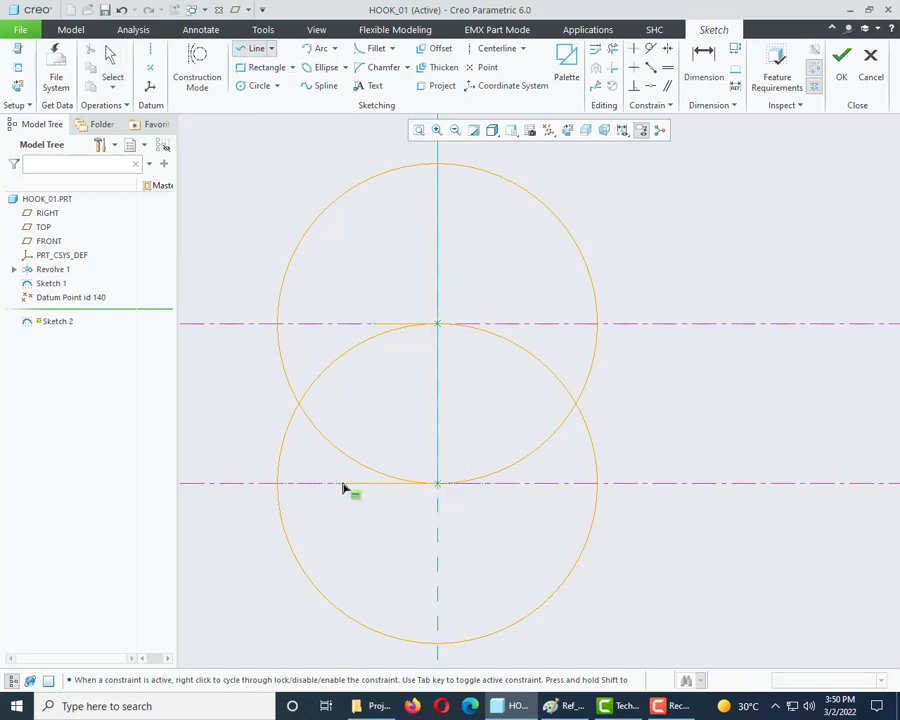
{"action": "middle_click", "coordinate": [416, 540]}
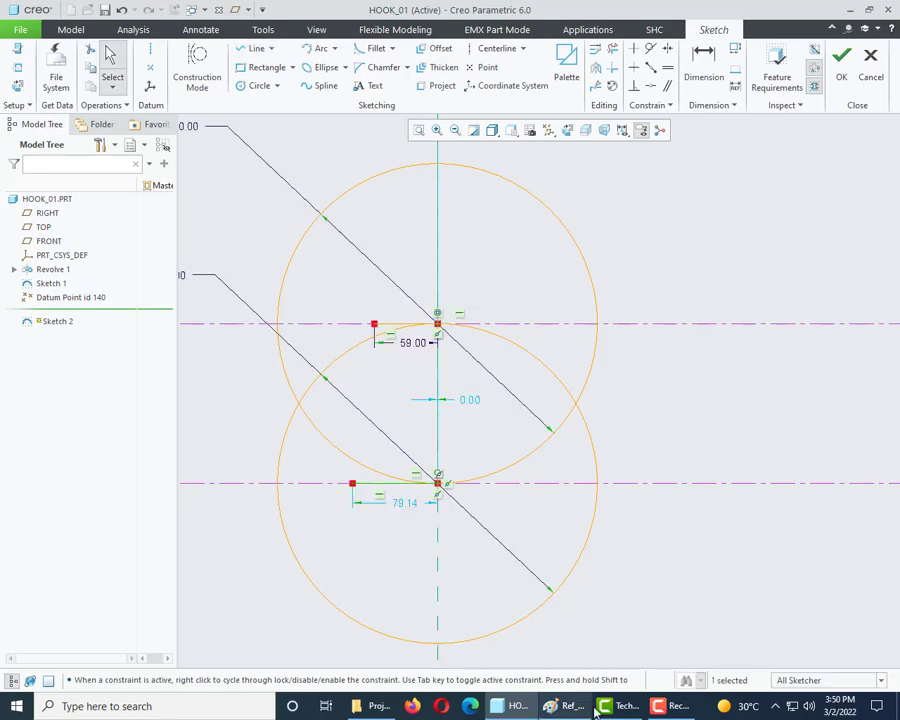
{"action": "left_click", "coordinate": [568, 706]}
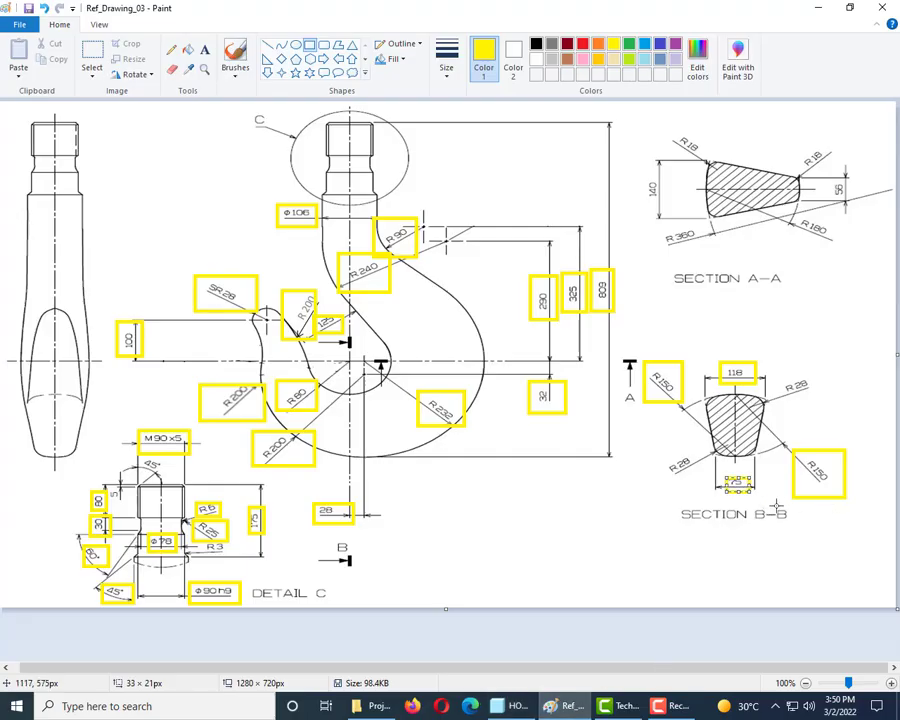
{"action": "left_click", "coordinate": [818, 7]}
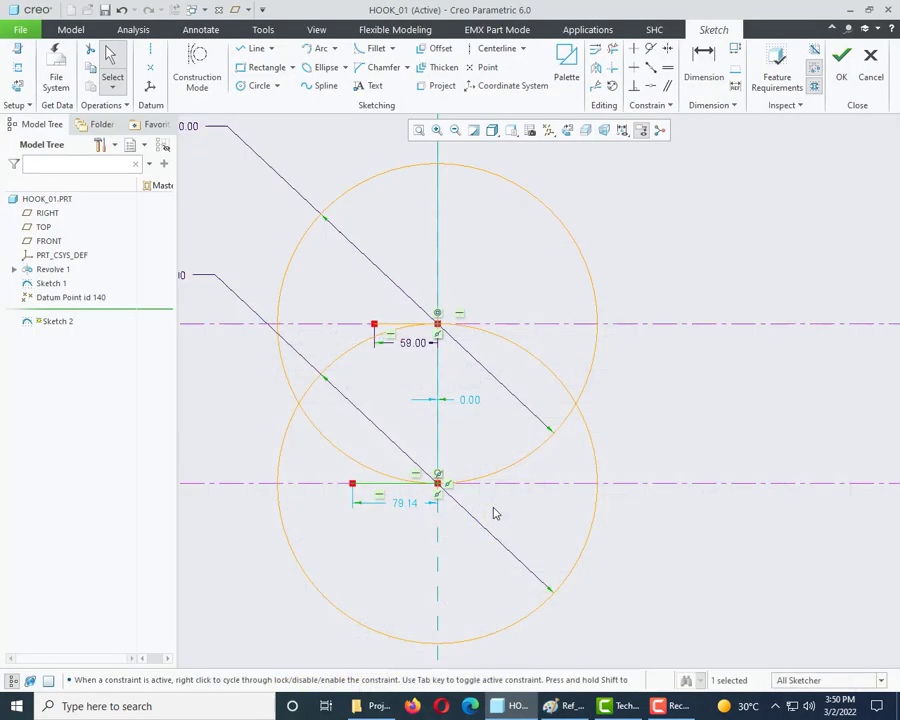
{"action": "double_click", "coordinate": [404, 503]}
{"action": "type", "text": "75"}
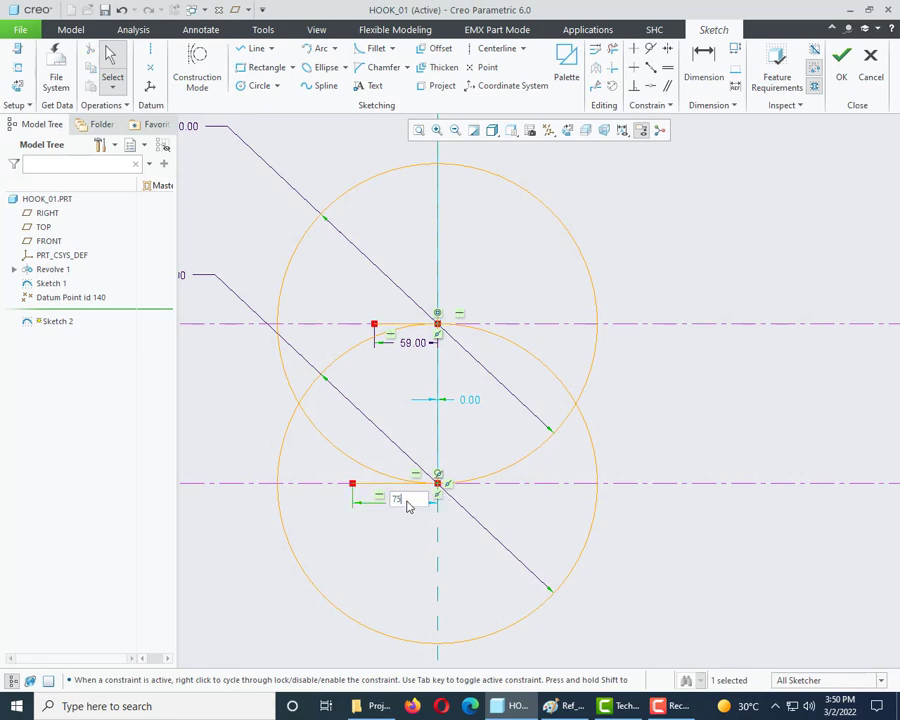
{"action": "type", "text": "/2"}
{"action": "key", "text": "Return"}
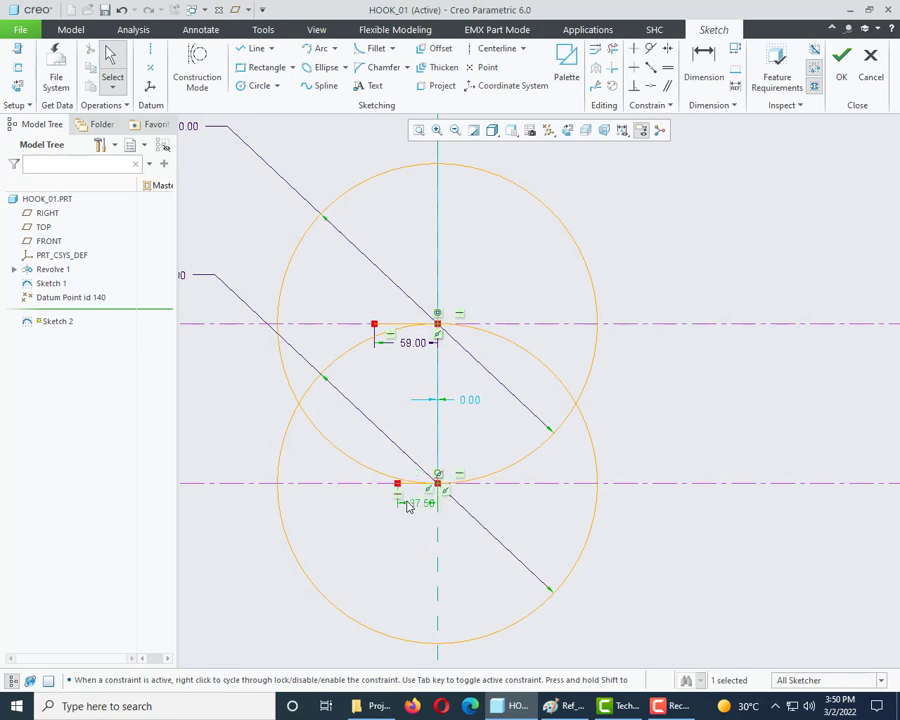
Draw a slanted line joining the outer ends of the upper and lower horizontal lines.
{"action": "left_click", "coordinate": [257, 50]}
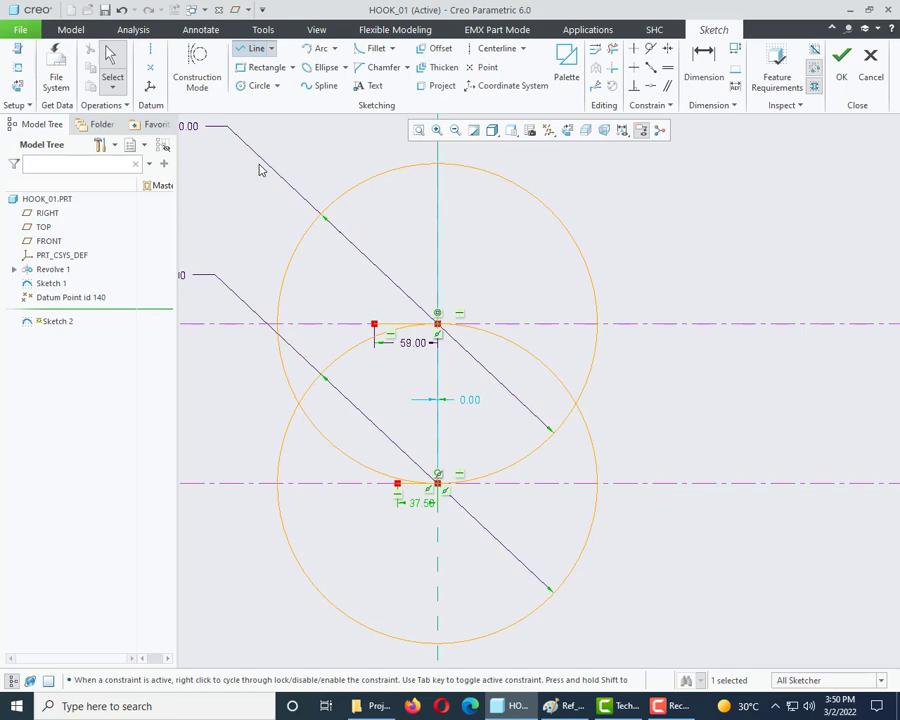
{"action": "left_click", "coordinate": [374, 324]}
{"action": "left_click", "coordinate": [400, 484]}
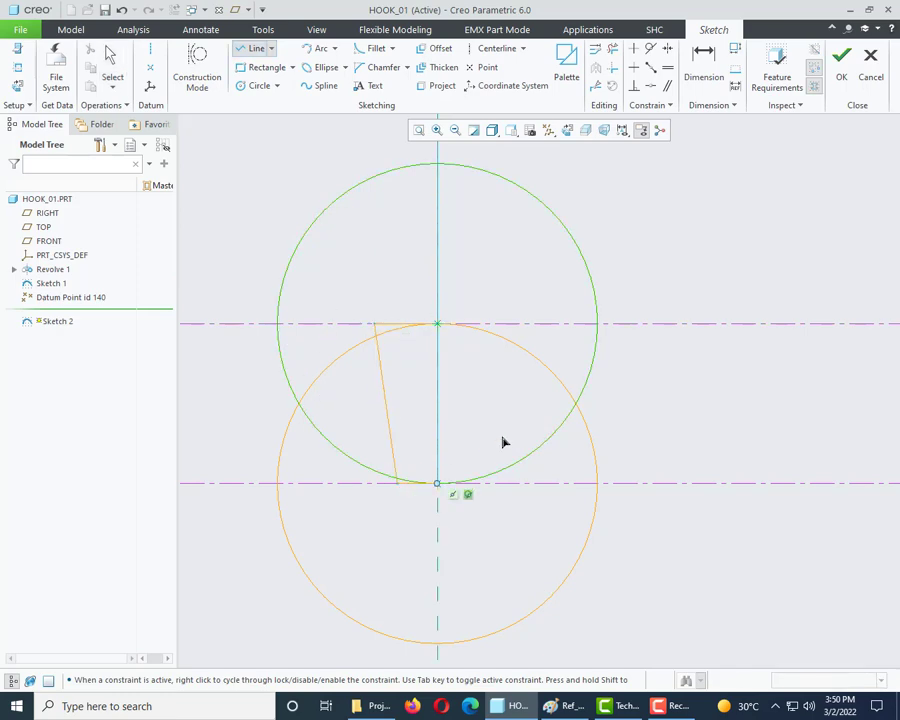
{"action": "middle_click", "coordinate": [370, 334]}
{"action": "scroll", "coordinate": [403, 470], "scroll_direction": "up", "scroll_amount": 4}
{"action": "scroll", "coordinate": [403, 470], "scroll_direction": "down", "scroll_amount": 4}
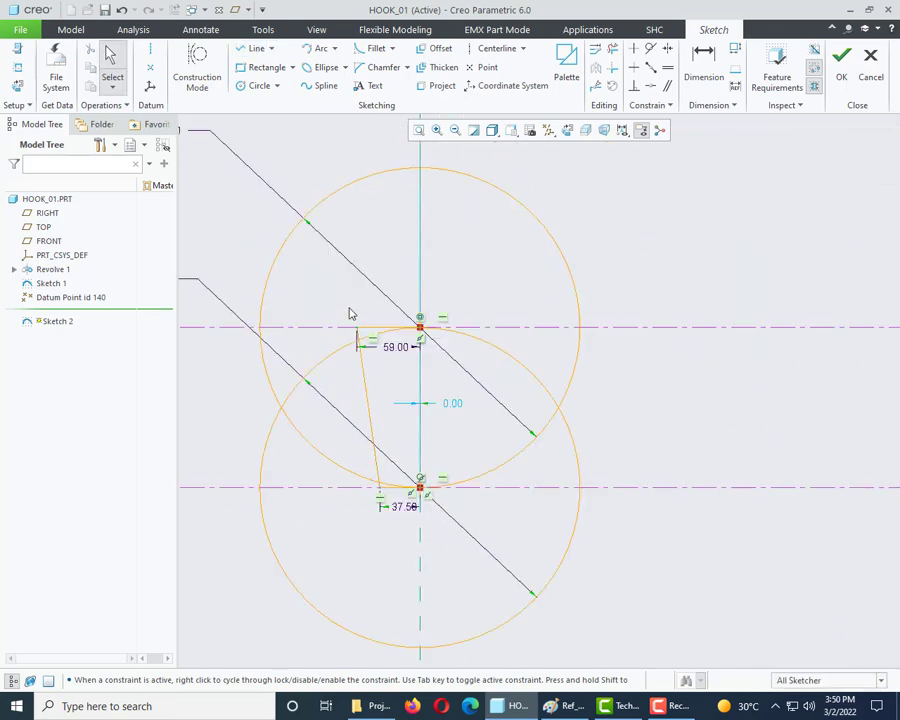
{"action": "left_click", "coordinate": [364, 345]}
{"action": "scroll", "coordinate": [364, 345], "scroll_direction": "up", "scroll_amount": 4}
{"action": "scroll", "coordinate": [385, 301], "scroll_direction": "down", "scroll_amount": 4}
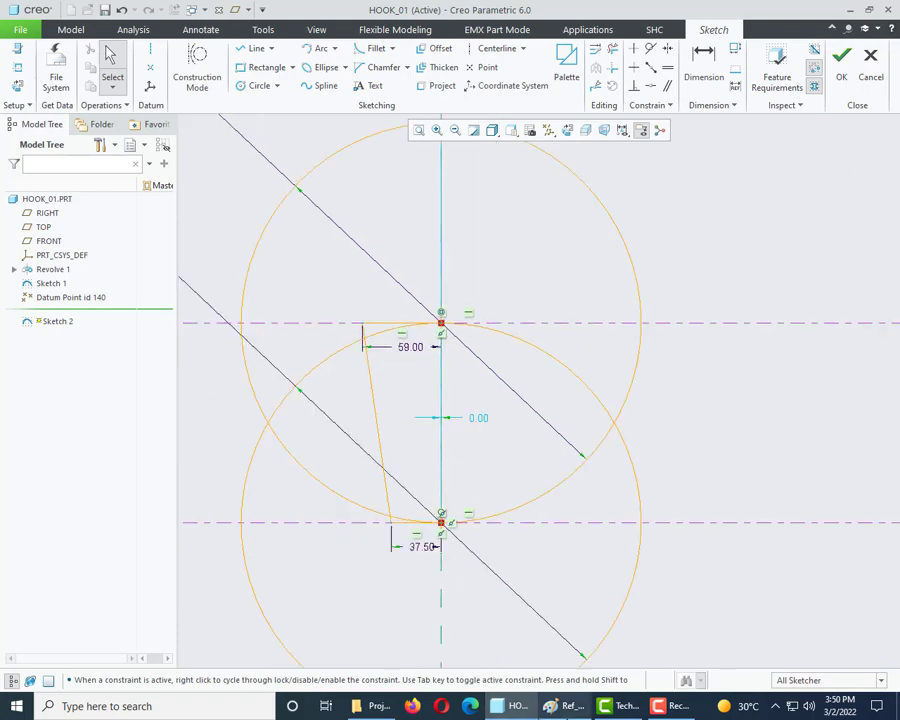
Switch to Paint, mark both R28 corner radii of section B-B with yellow rectangles, and return to Creo.
{"action": "key", "text": "alt+Tab"}
{"action": "mouse_move", "coordinate": [659, 453]}
{"action": "left_mouse_down"}
{"action": "mouse_move", "coordinate": [702, 481]}
{"action": "mouse_move", "coordinate": [711, 502]}
{"action": "left_mouse_up"}
{"action": "left_click_drag", "start_coordinate": [752, 392], "coordinate": [820, 436]}
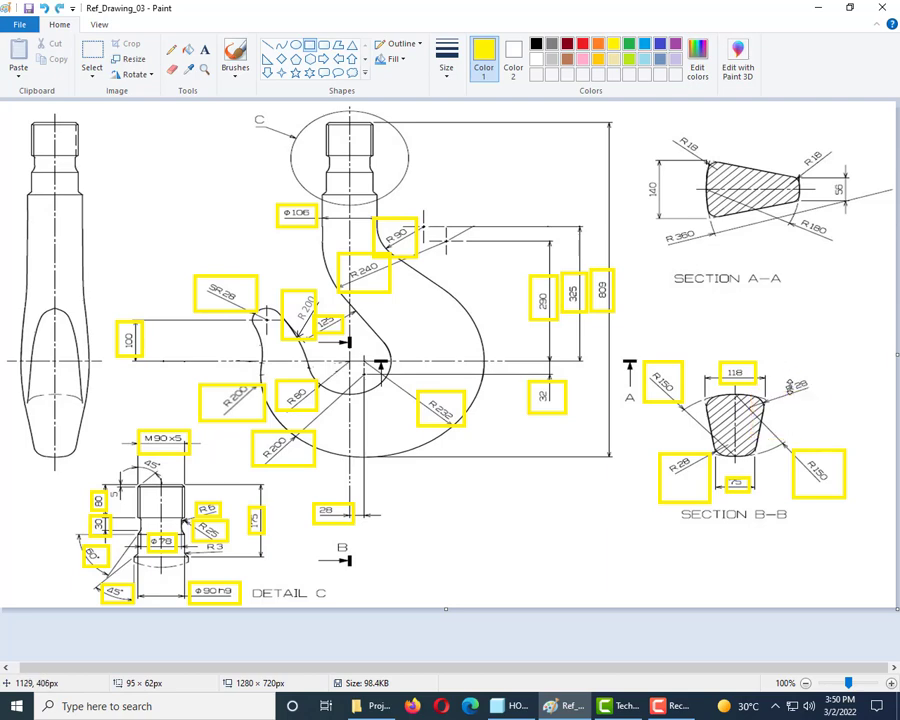
{"action": "left_click_drag", "start_coordinate": [791, 388], "coordinate": [810, 361]}
{"action": "left_click_drag", "start_coordinate": [836, 411], "coordinate": [826, 411]}
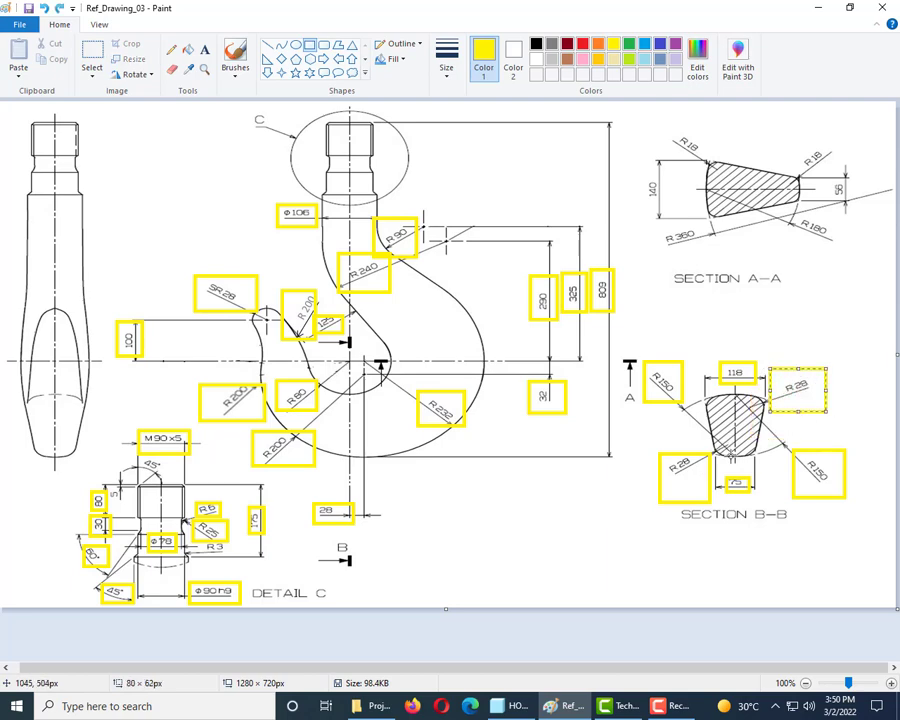
{"action": "left_click", "coordinate": [510, 706]}
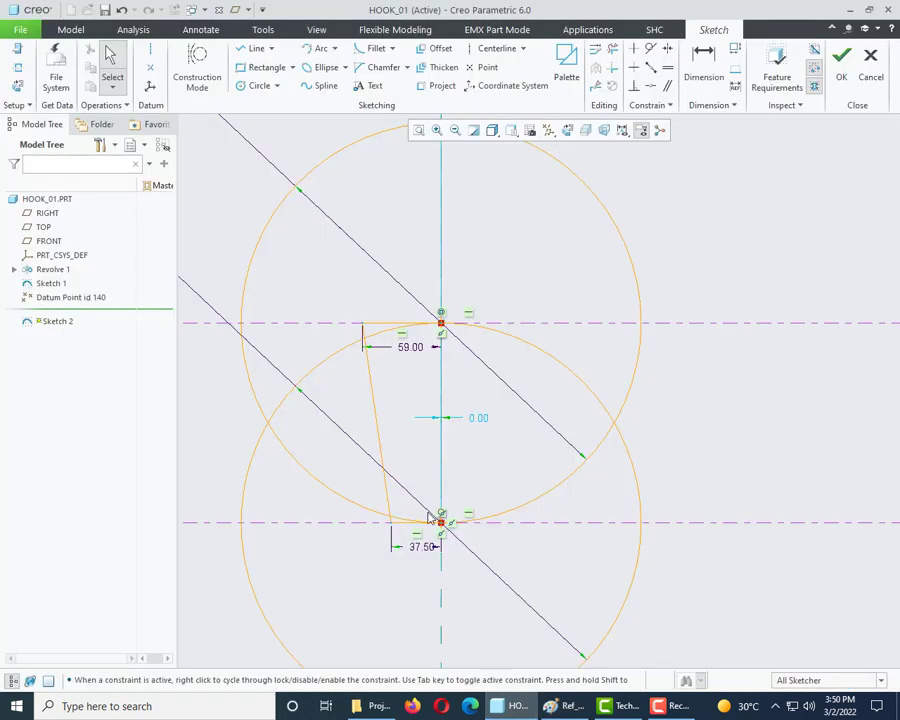
Fillet the slanted line with the circle arc at the lower datum point and set the fillet radius to 28.
{"action": "scroll", "coordinate": [401, 532], "scroll_direction": "down", "scroll_amount": 3}
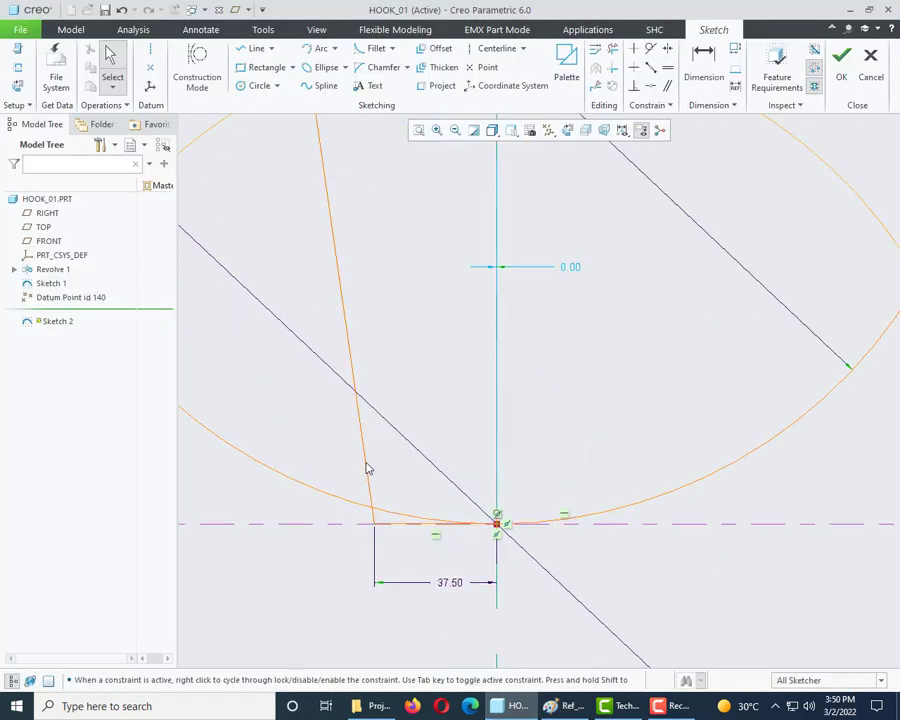
{"action": "left_click", "coordinate": [375, 48]}
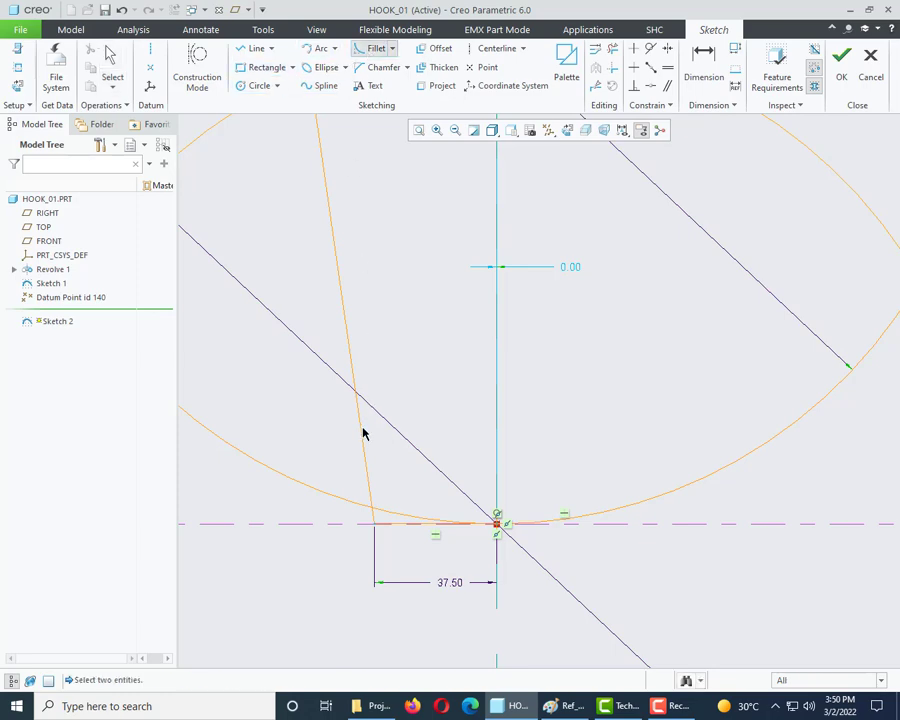
{"action": "left_click", "coordinate": [364, 449]}
{"action": "left_click", "coordinate": [390, 515]}
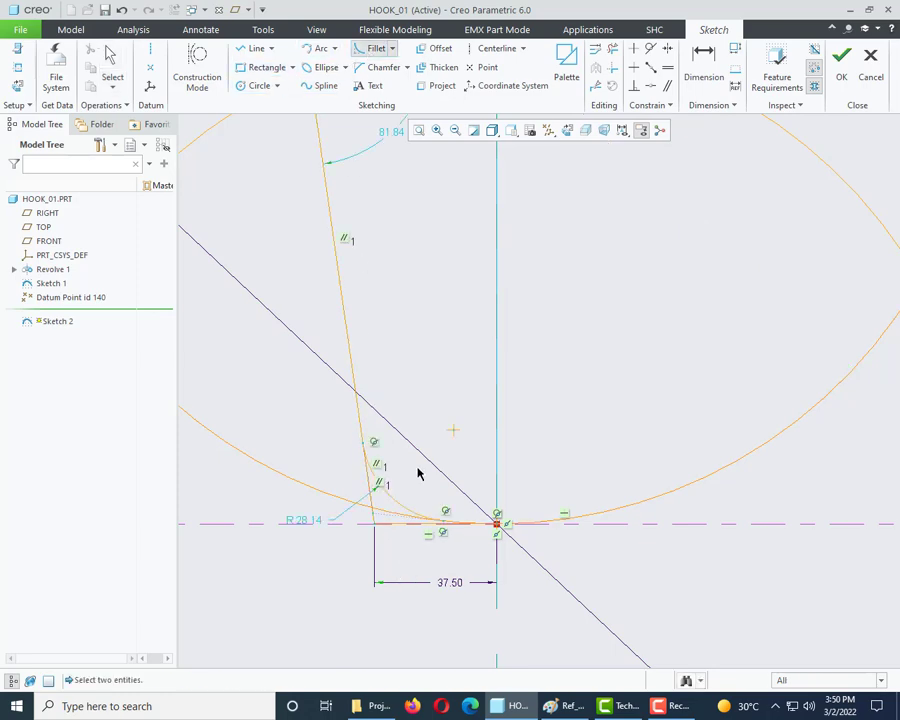
{"action": "middle_click", "coordinate": [257, 539]}
{"action": "double_click", "coordinate": [302, 521]}
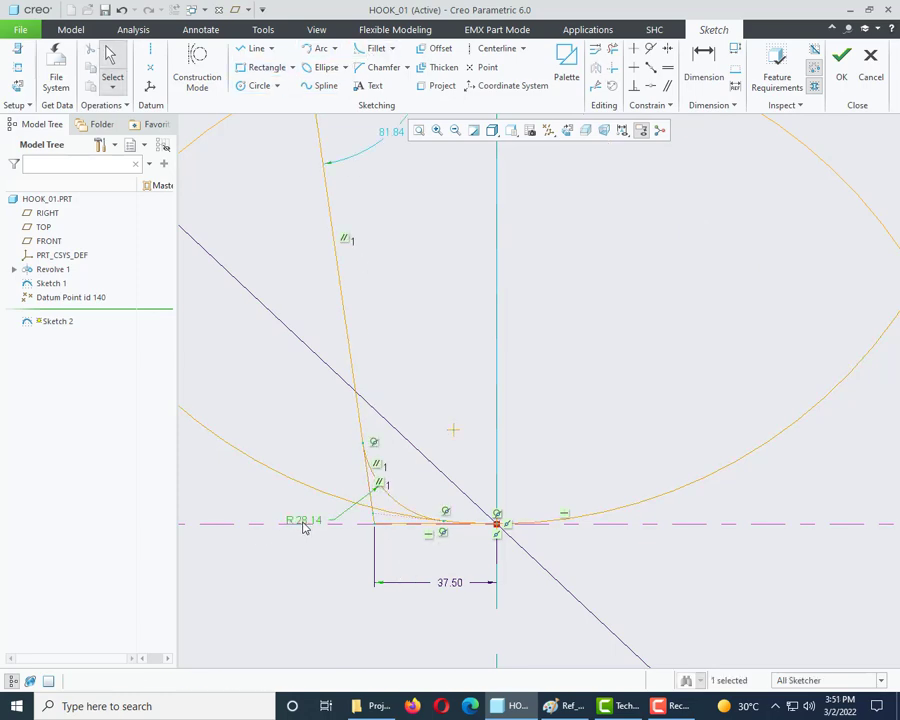
{"action": "type", "text": "28"}
{"action": "key", "text": "Return"}
Fillet the slanted line with the circle arc at the upper datum point and set the fillet radius to 28.
{"action": "scroll", "coordinate": [370, 652], "scroll_direction": "down", "scroll_amount": 4}
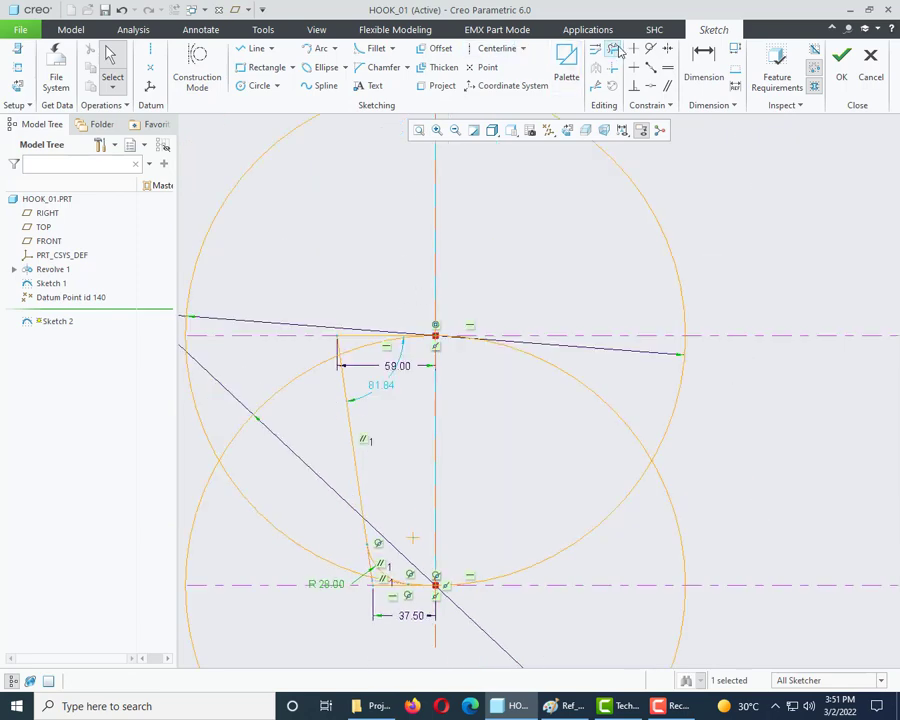
{"action": "left_click", "coordinate": [374, 48]}
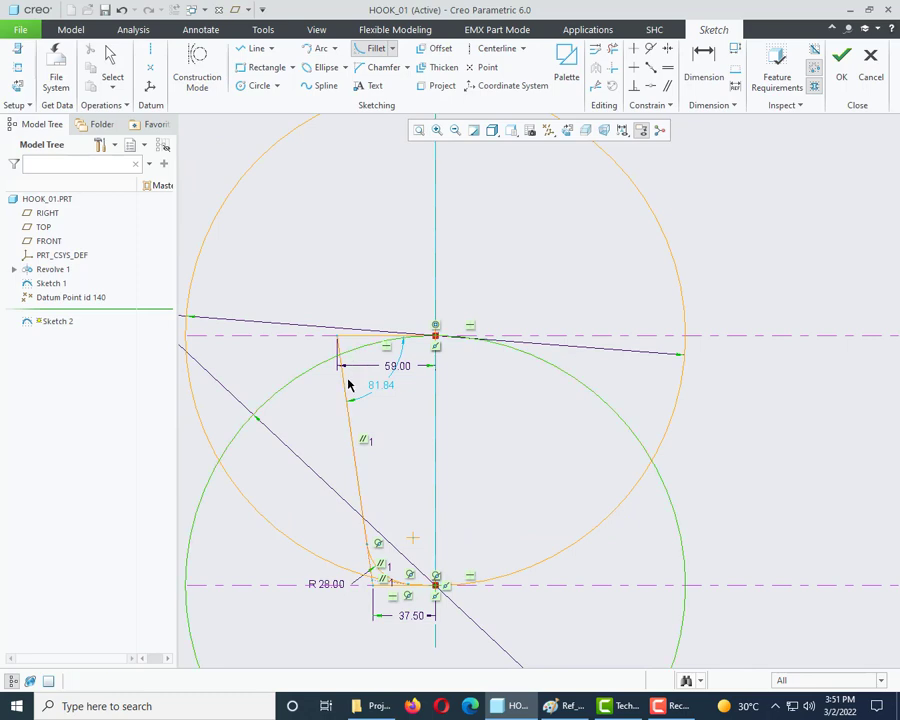
{"action": "left_click", "coordinate": [345, 385]}
{"action": "middle_click", "coordinate": [281, 338]}
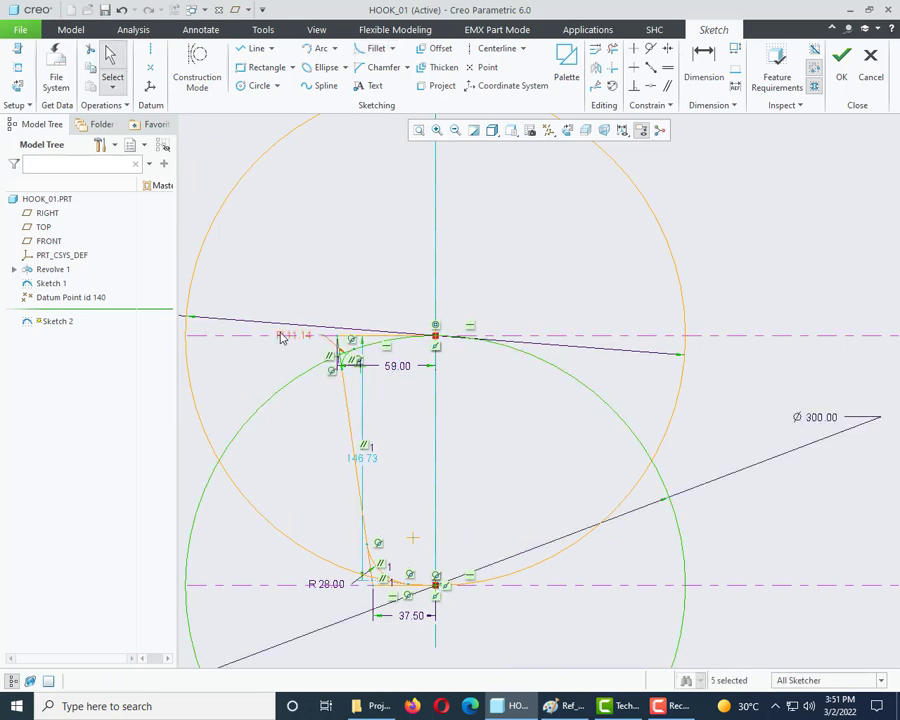
{"action": "double_click", "coordinate": [290, 337]}
{"action": "type", "text": "28"}
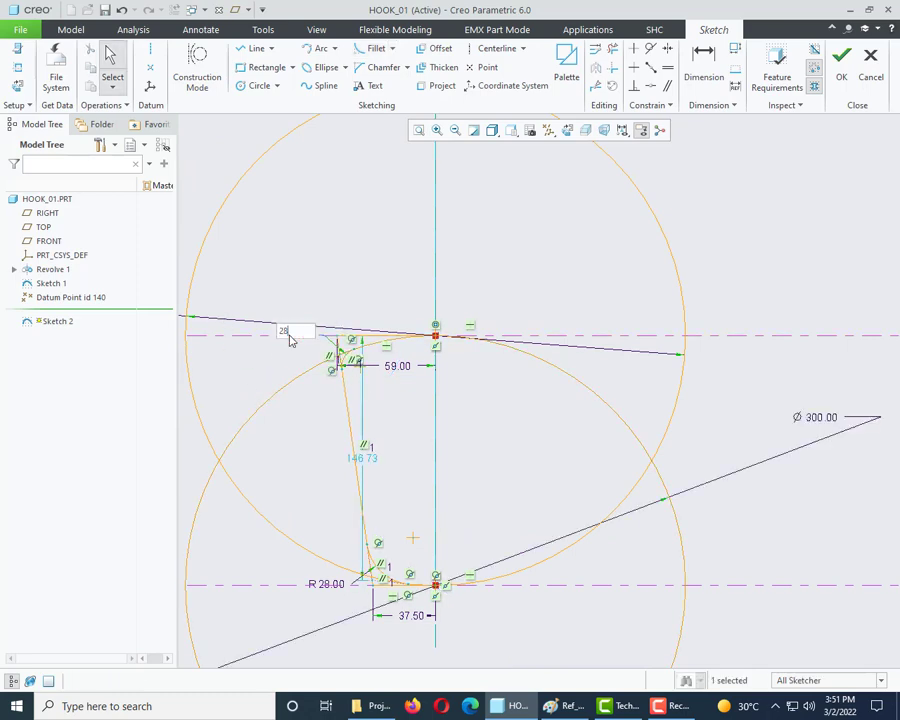
{"action": "key", "text": "Return"}
Trim away the halves of both circles on the right side of the vertical reference with Delete Segment.
{"action": "scroll", "coordinate": [477, 263], "scroll_direction": "up", "scroll_amount": 1}
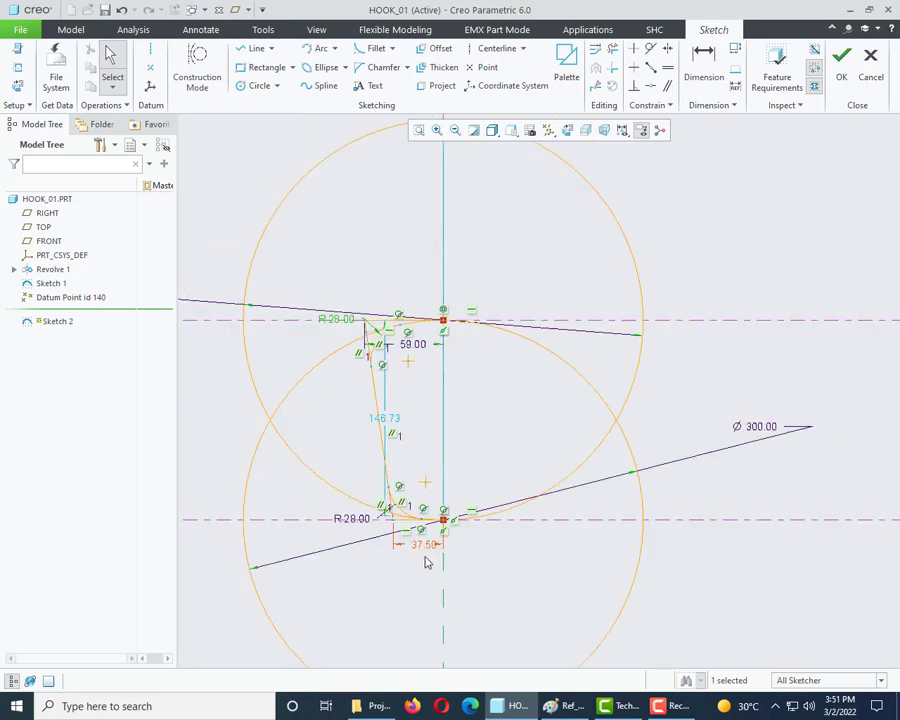
{"action": "scroll", "coordinate": [424, 570], "scroll_direction": "down", "scroll_amount": 2}
{"action": "scroll", "coordinate": [418, 608], "scroll_direction": "up", "scroll_amount": 1}
{"action": "scroll", "coordinate": [422, 386], "scroll_direction": "up", "scroll_amount": 1}
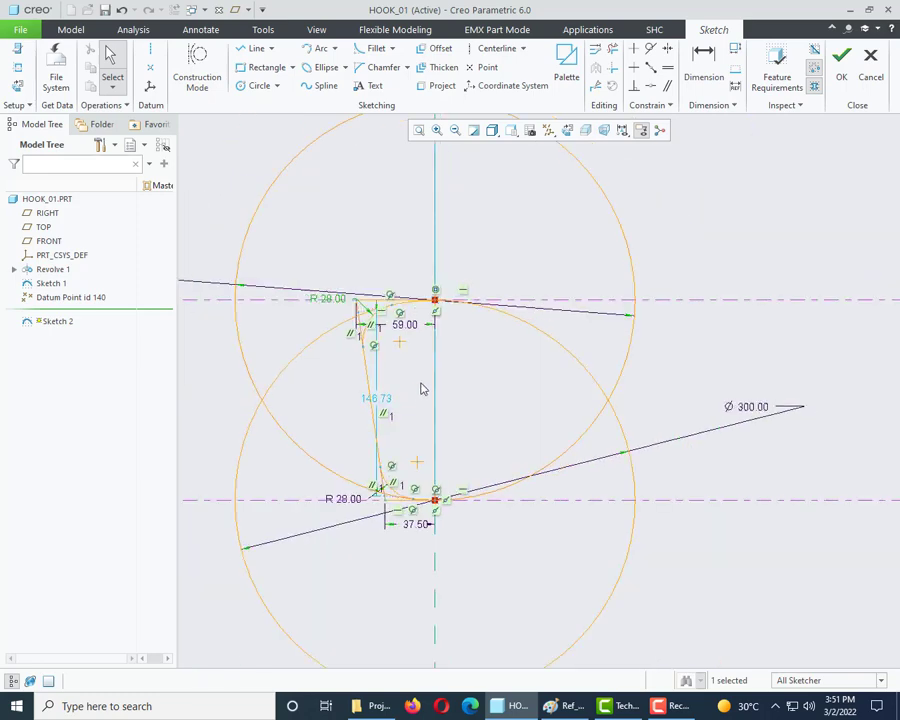
{"action": "scroll", "coordinate": [480, 404], "scroll_direction": "up", "scroll_amount": 2}
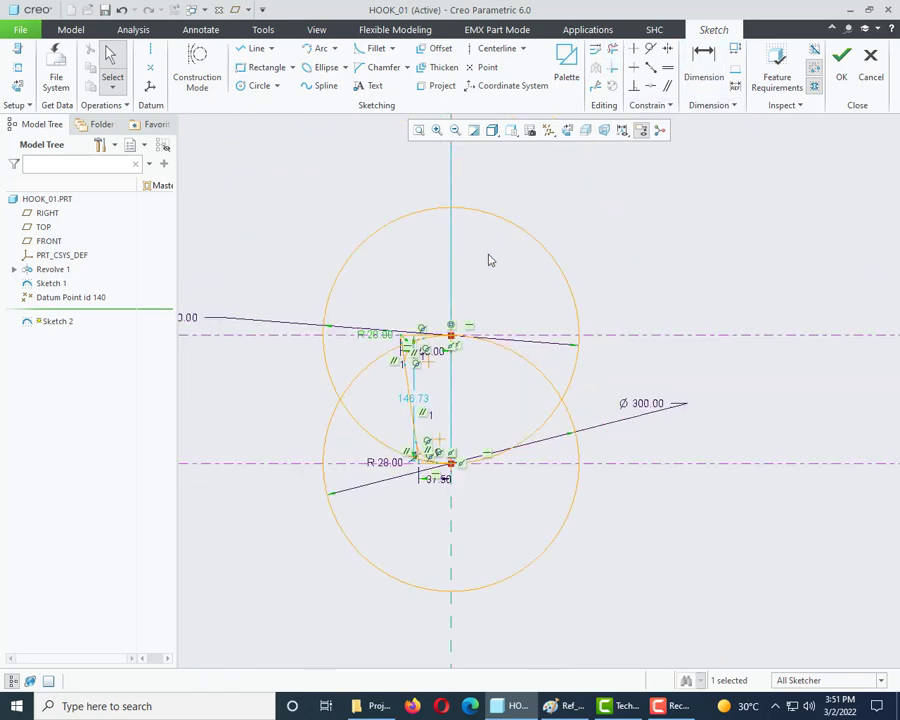
{"action": "left_click", "coordinate": [612, 48]}
{"action": "mouse_move", "coordinate": [486, 180]}
{"action": "left_mouse_down"}
{"action": "mouse_move", "coordinate": [486, 578]}
{"action": "mouse_move", "coordinate": [537, 486]}
{"action": "mouse_move", "coordinate": [538, 195]}
{"action": "mouse_move", "coordinate": [562, 400]}
{"action": "left_mouse_up"}
Trim the leftover horizontal line, slanted line end and circle arc outside the upper R28 fillet.
{"action": "scroll", "coordinate": [365, 340], "scroll_direction": "down", "scroll_amount": 4}
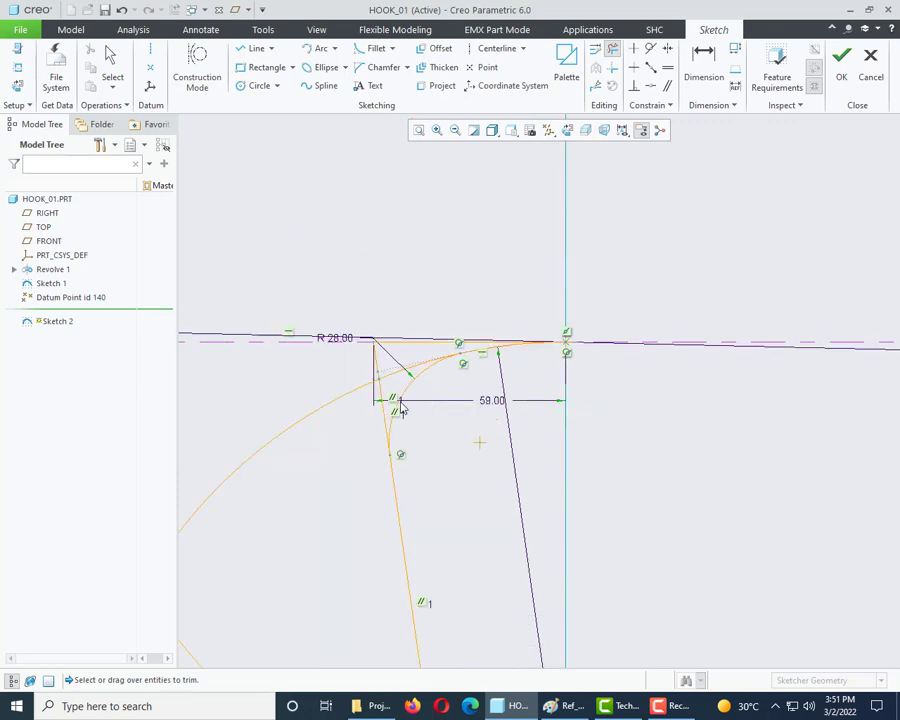
{"action": "mouse_move", "coordinate": [383, 318]}
{"action": "left_mouse_down"}
{"action": "mouse_move", "coordinate": [350, 378]}
{"action": "mouse_move", "coordinate": [346, 303]}
{"action": "mouse_move", "coordinate": [327, 311]}
{"action": "mouse_move", "coordinate": [311, 374]}
{"action": "mouse_move", "coordinate": [340, 275]}
{"action": "left_mouse_up"}
{"action": "scroll", "coordinate": [340, 275], "scroll_direction": "up", "scroll_amount": 3}
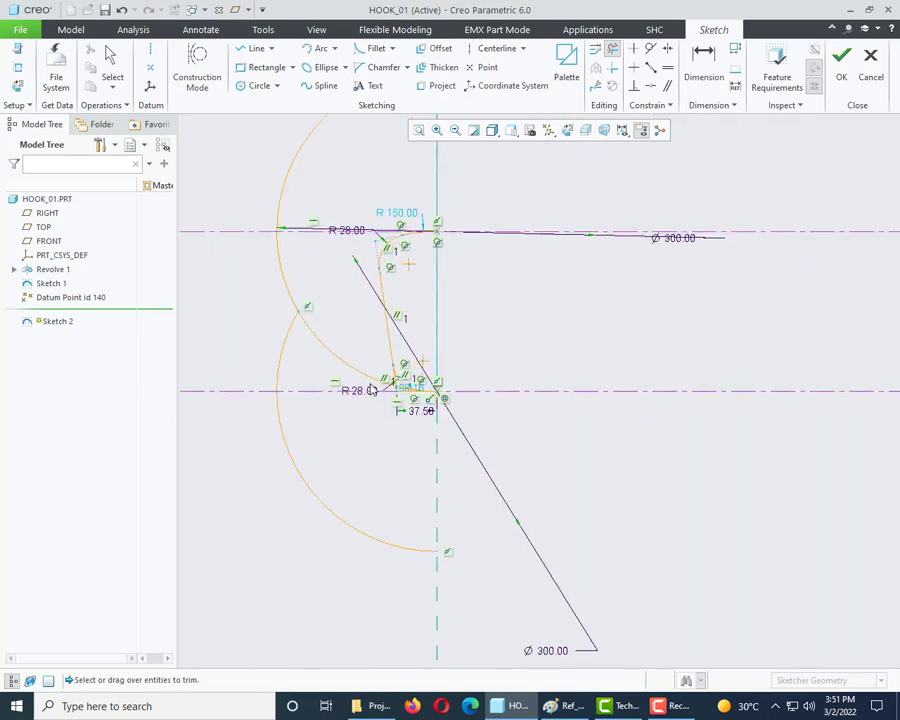
Trim the leftover horizontal line, slanted line end and circle arc outside the lower R28 fillet.
{"action": "scroll", "coordinate": [436, 403], "scroll_direction": "down", "scroll_amount": 4}
{"action": "mouse_move", "coordinate": [449, 446]}
{"action": "left_mouse_down"}
{"action": "mouse_move", "coordinate": [420, 392]}
{"action": "mouse_move", "coordinate": [440, 408]}
{"action": "left_mouse_up"}
{"action": "scroll", "coordinate": [475, 476], "scroll_direction": "up", "scroll_amount": 2}
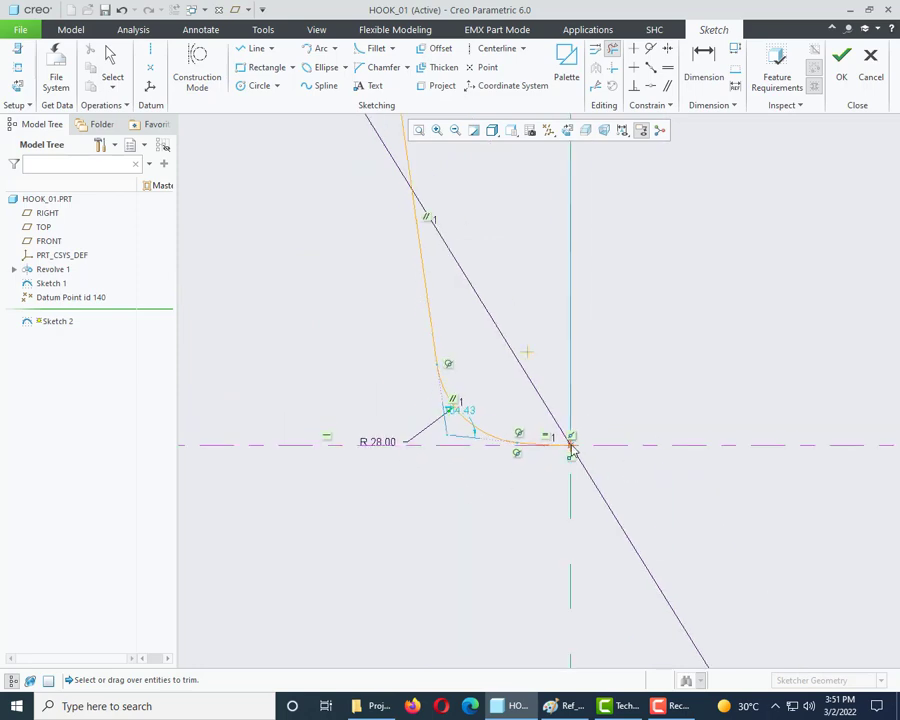
Draw a vertical centerline along the vertical reference through both datum points.
{"action": "scroll", "coordinate": [478, 528], "scroll_direction": "up", "scroll_amount": 4}
{"action": "mouse_move", "coordinate": [396, 296]}
{"action": "left_mouse_down"}
{"action": "mouse_move", "coordinate": [376, 458]}
{"action": "mouse_move", "coordinate": [400, 570]}
{"action": "left_mouse_up"}
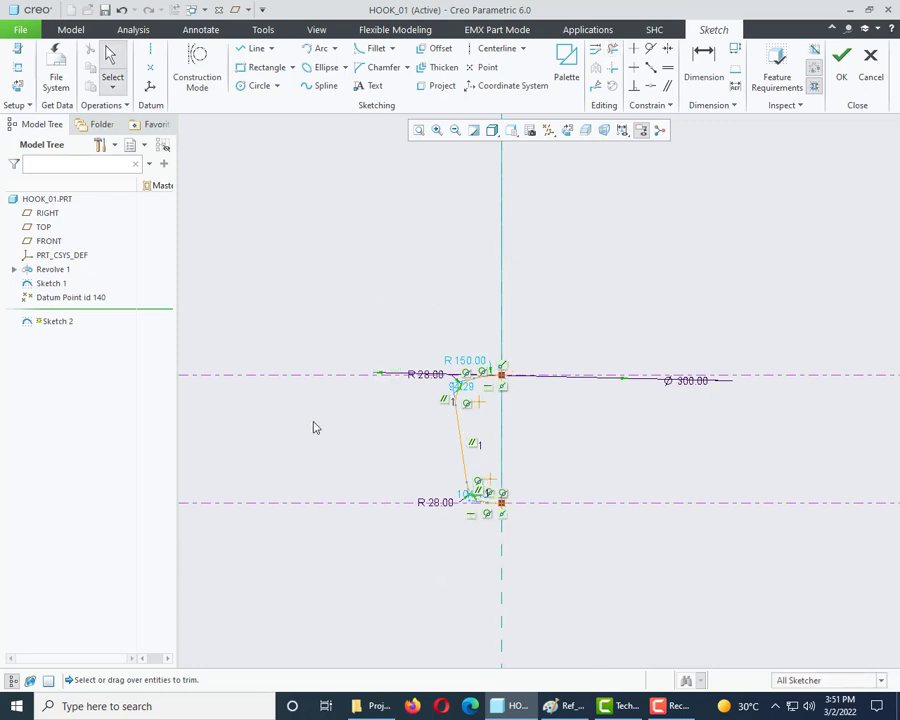
{"action": "scroll", "coordinate": [312, 426], "scroll_direction": "up", "scroll_amount": 2}
{"action": "scroll", "coordinate": [386, 433], "scroll_direction": "down", "scroll_amount": 3}
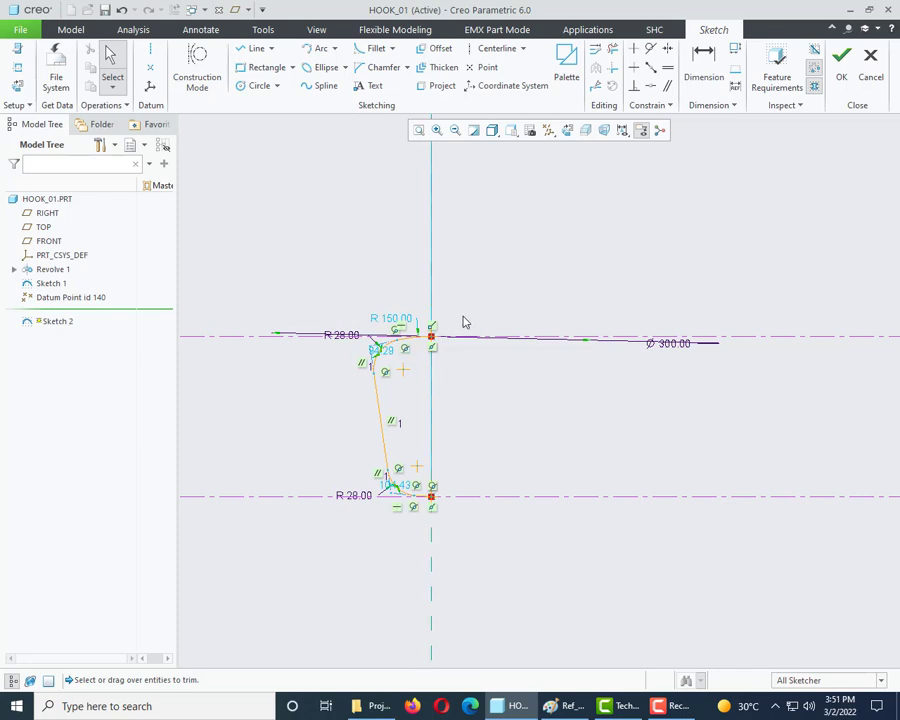
{"action": "mouse_move", "coordinate": [468, 302]}
{"action": "left_mouse_down"}
{"action": "mouse_move", "coordinate": [309, 560]}
{"action": "mouse_move", "coordinate": [304, 583]}
{"action": "left_mouse_up"}
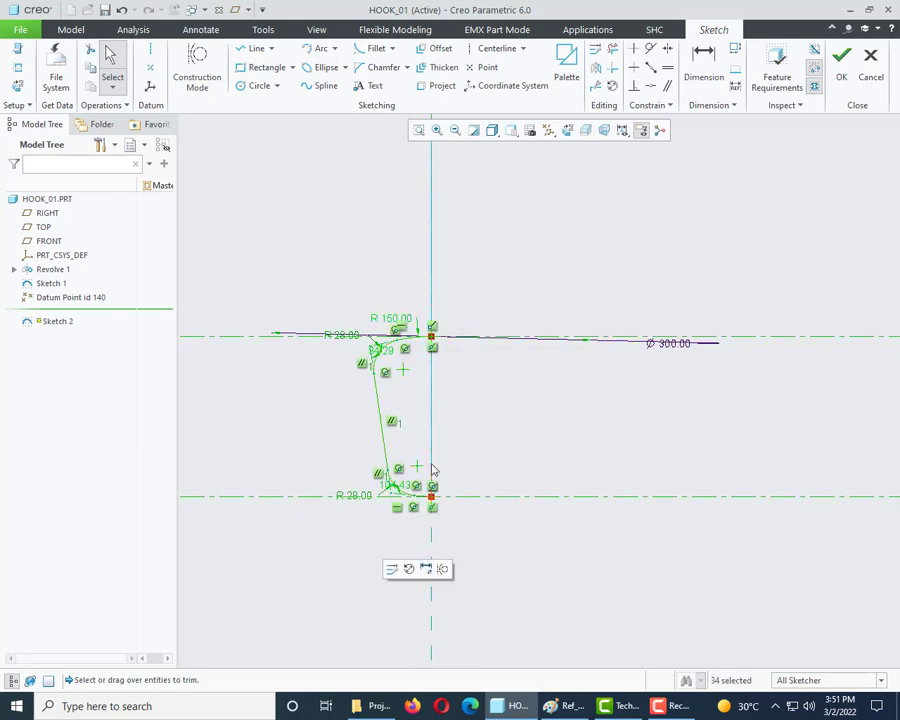
{"action": "left_click", "coordinate": [494, 48]}
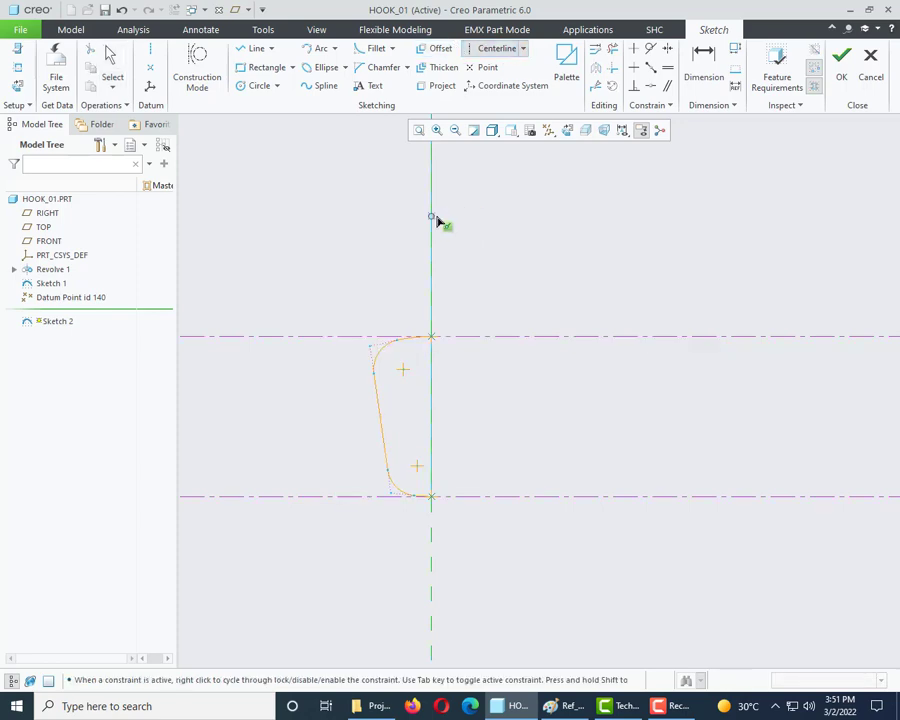
{"action": "middle_click", "coordinate": [476, 317]}
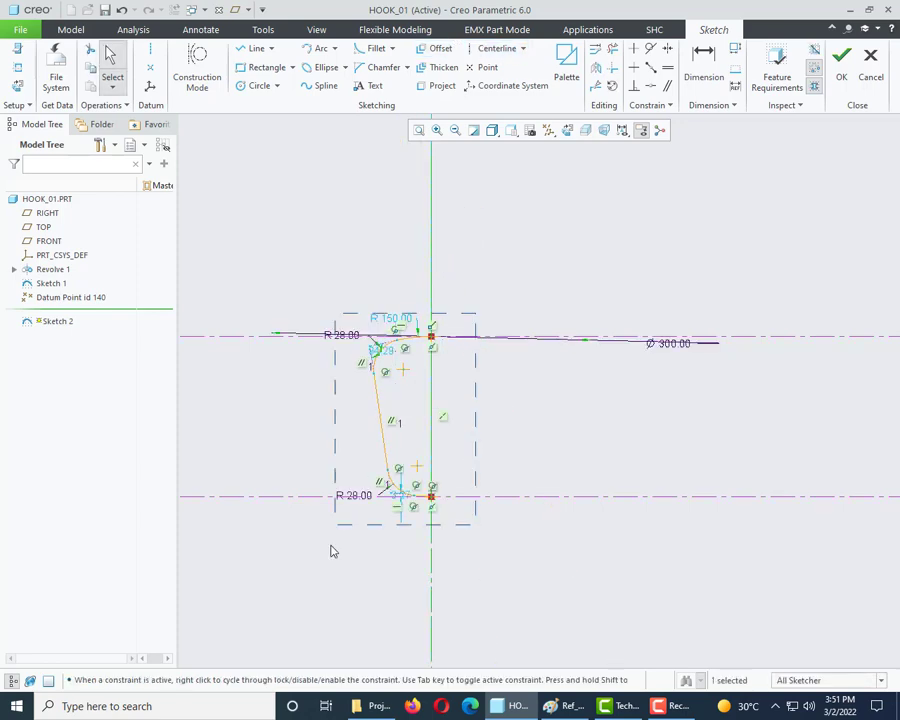
Mirror the half profile about the vertical centerline to close the section B-B shape, and finish the sketch.
{"action": "key", "text": "ctrl+alt+a"}
{"action": "left_click", "coordinate": [596, 67]}
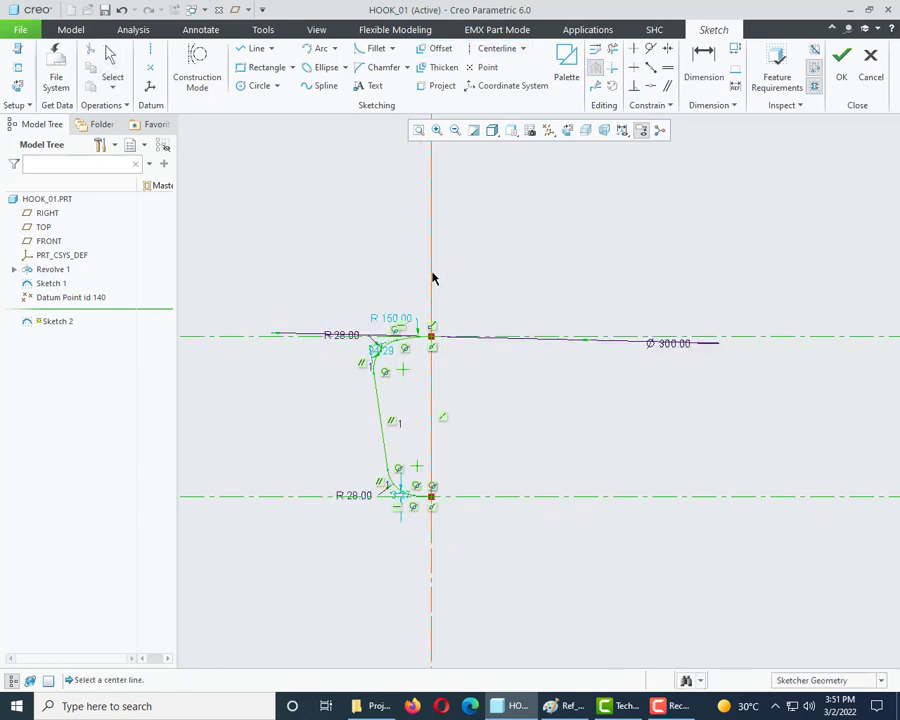
{"action": "left_click", "coordinate": [433, 277]}
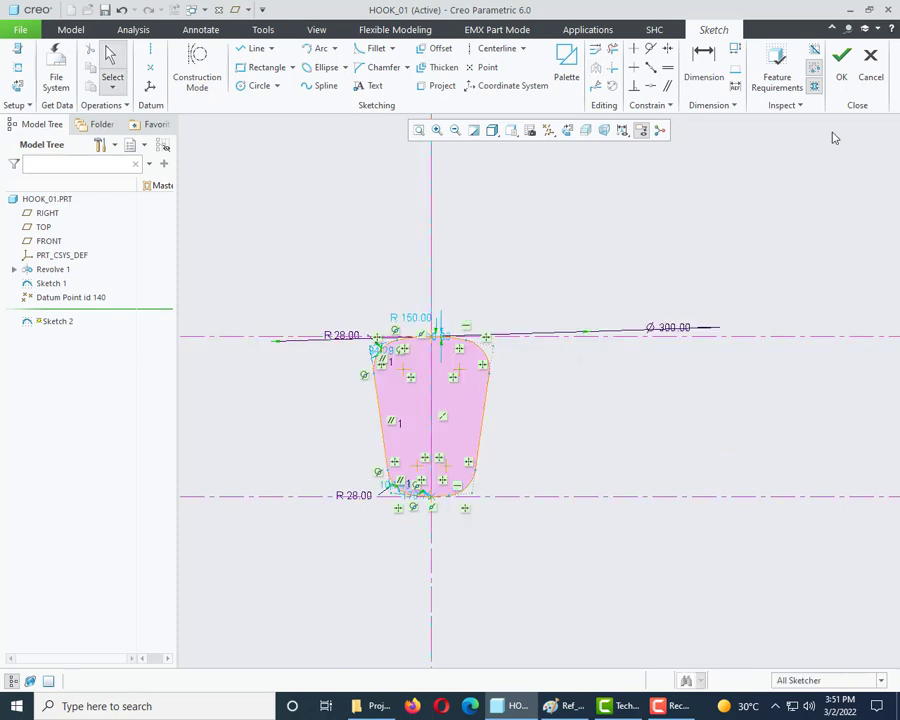
{"action": "left_click", "coordinate": [842, 70]}
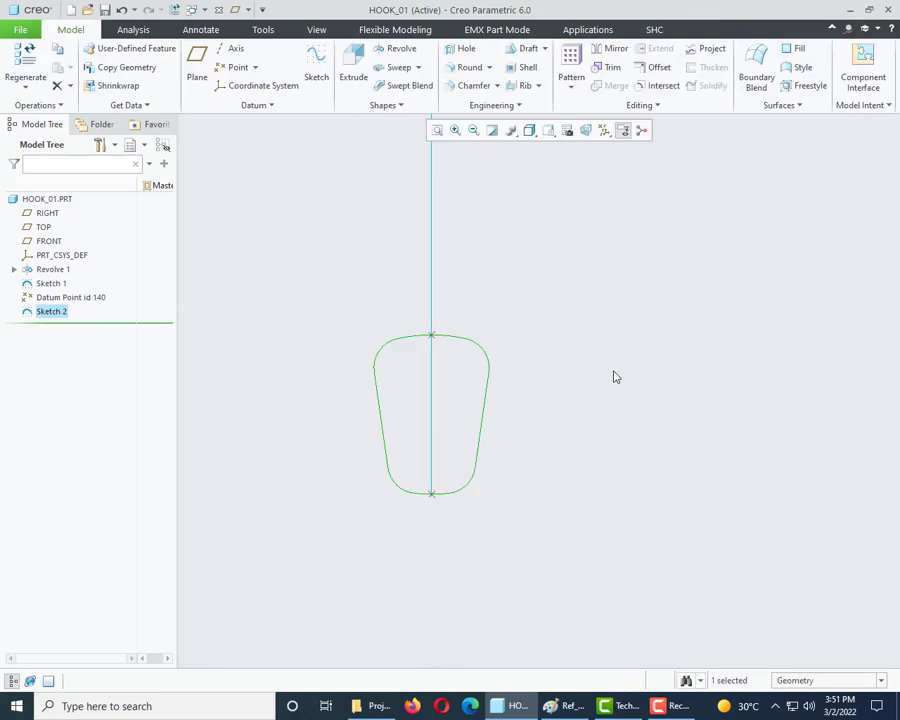
{"action": "scroll", "coordinate": [504, 408], "scroll_direction": "up", "scroll_amount": 3}
{"action": "left_click", "coordinate": [490, 541]}
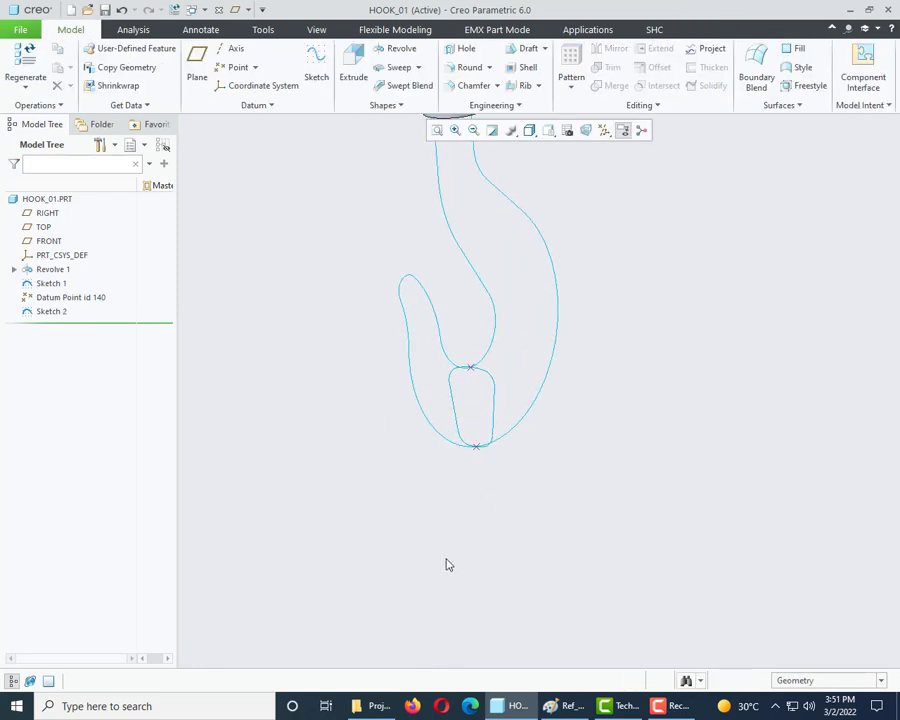
Turn on datum plane display and view the hook at an angle with its planes.
{"action": "scroll", "coordinate": [447, 565], "scroll_direction": "up", "scroll_amount": 3}
{"action": "left_click", "coordinate": [604, 130]}
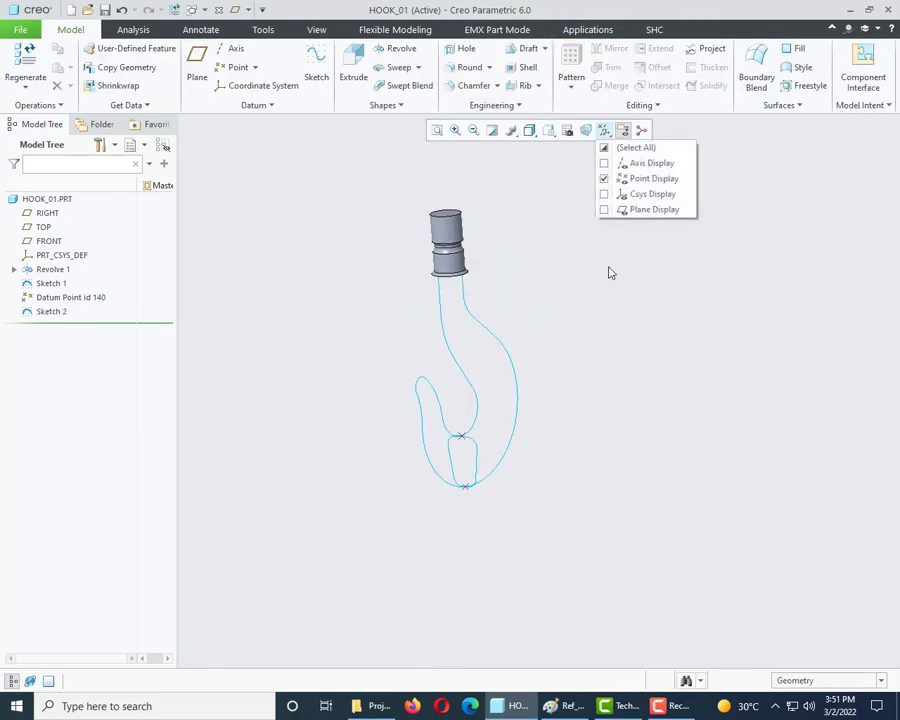
{"action": "left_click", "coordinate": [606, 209]}
{"action": "middle_click_drag", "start_coordinate": [606, 209], "coordinate": [693, 550]}
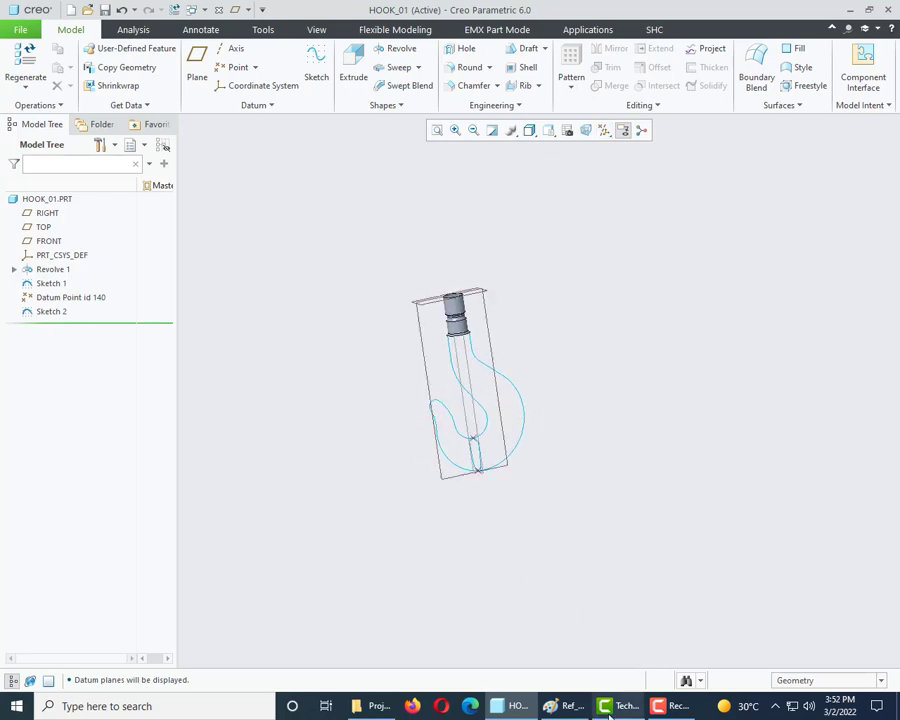
Check the hook dimensions on the reference drawing in Paint and start a datum plane offset 809 from the TOP plane in Creo.
{"action": "left_click", "coordinate": [566, 706]}
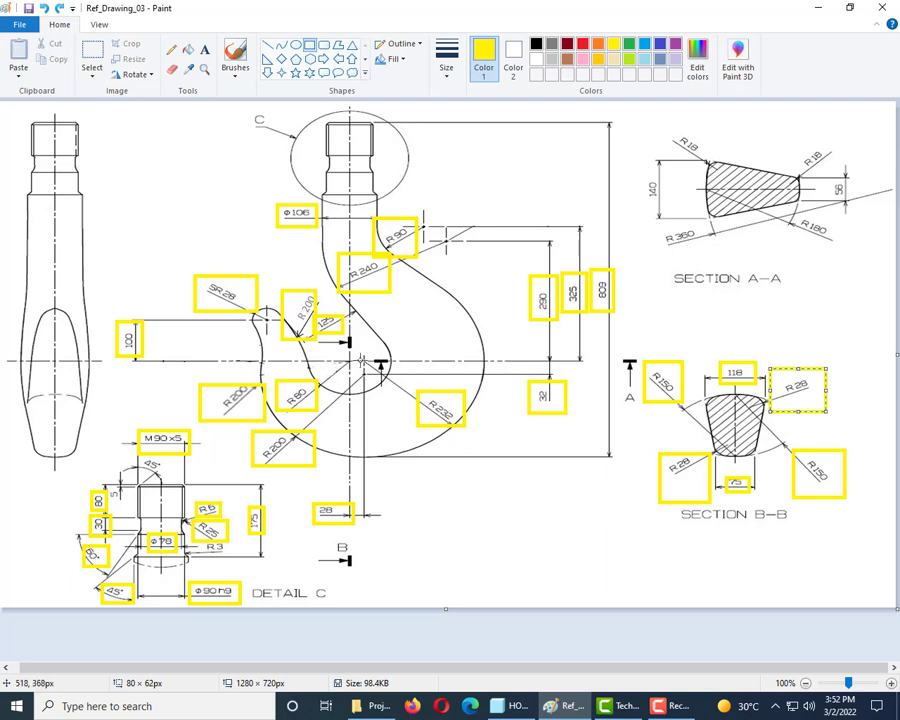
{"action": "key", "text": "alt+Tab"}
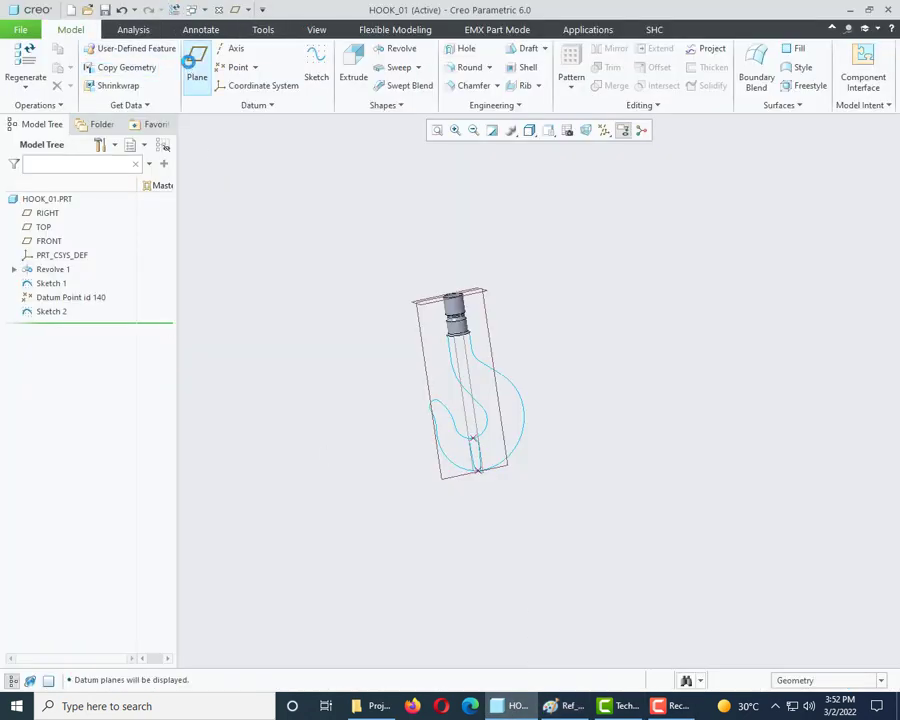
{"action": "left_click", "coordinate": [196, 68]}
{"action": "scroll", "coordinate": [380, 296], "scroll_direction": "up", "scroll_amount": 3}
{"action": "left_click", "coordinate": [454, 311]}
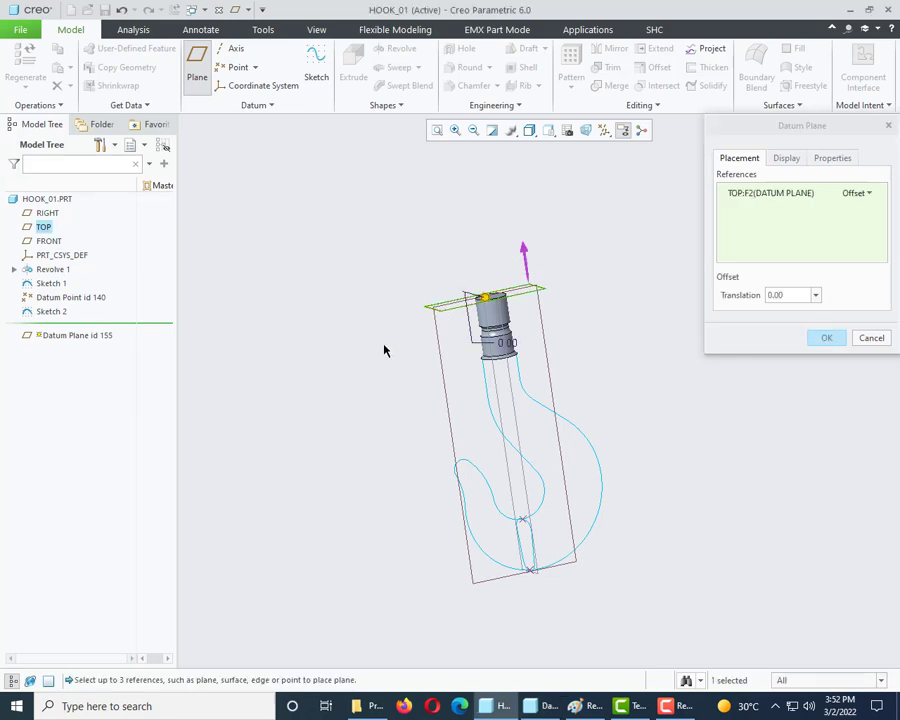
{"action": "scroll", "coordinate": [384, 350], "scroll_direction": "down", "scroll_amount": 2}
{"action": "left_click", "coordinate": [797, 297]}
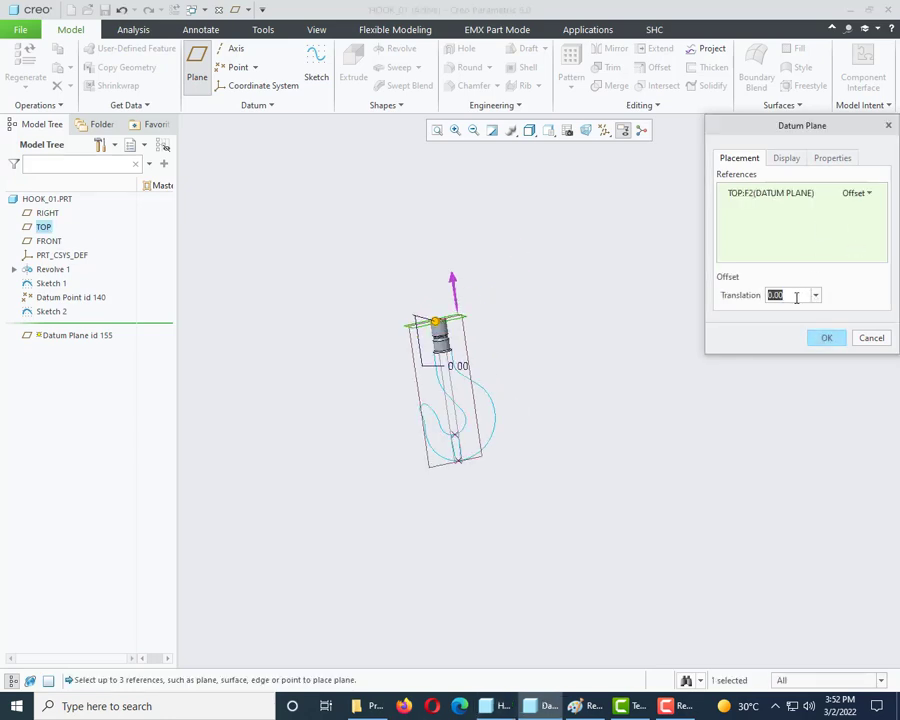
{"action": "type", "text": "809"}
{"action": "key", "text": "Return"}
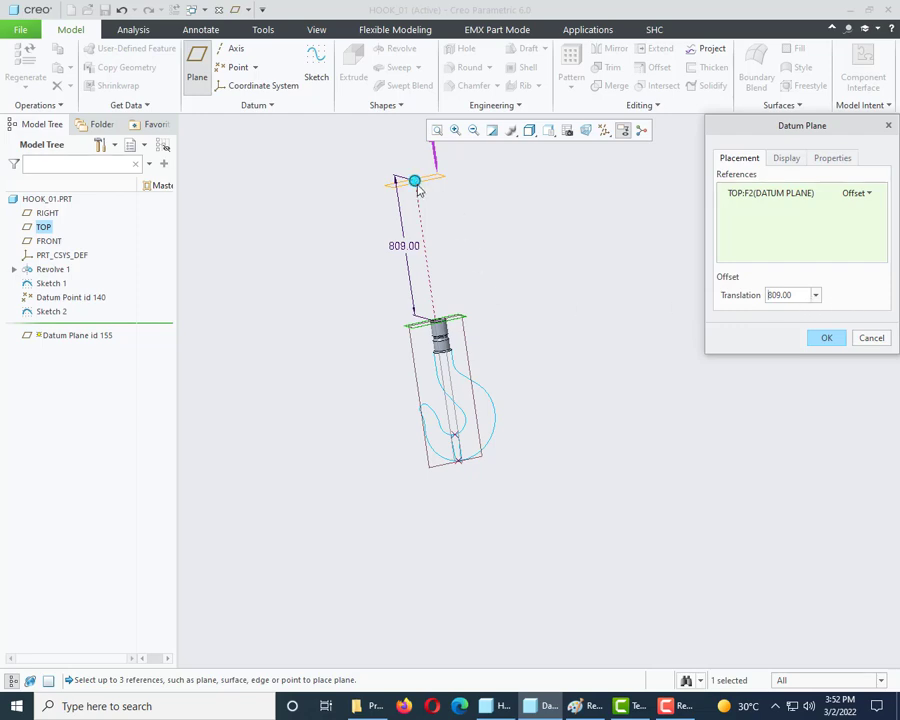
Flip the datum plane's offset toward the hook, reduce it by 232 to 577, and create the plane.
{"action": "left_click", "coordinate": [762, 299]}
{"action": "type", "text": "-"}
{"action": "key", "text": "Return"}
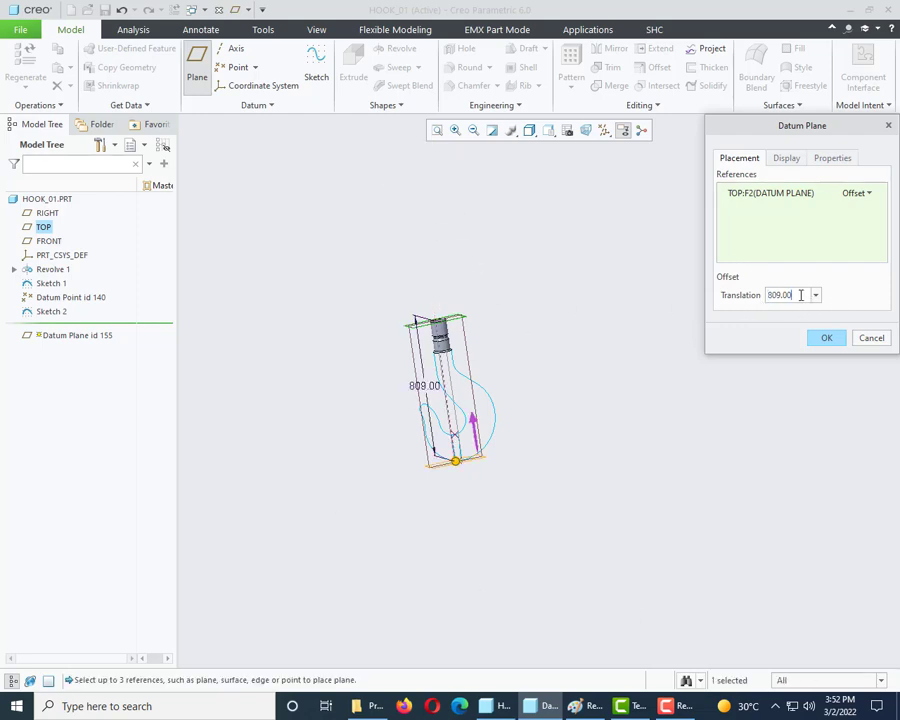
{"action": "type", "text": "-232"}
{"action": "key", "text": "Return"}
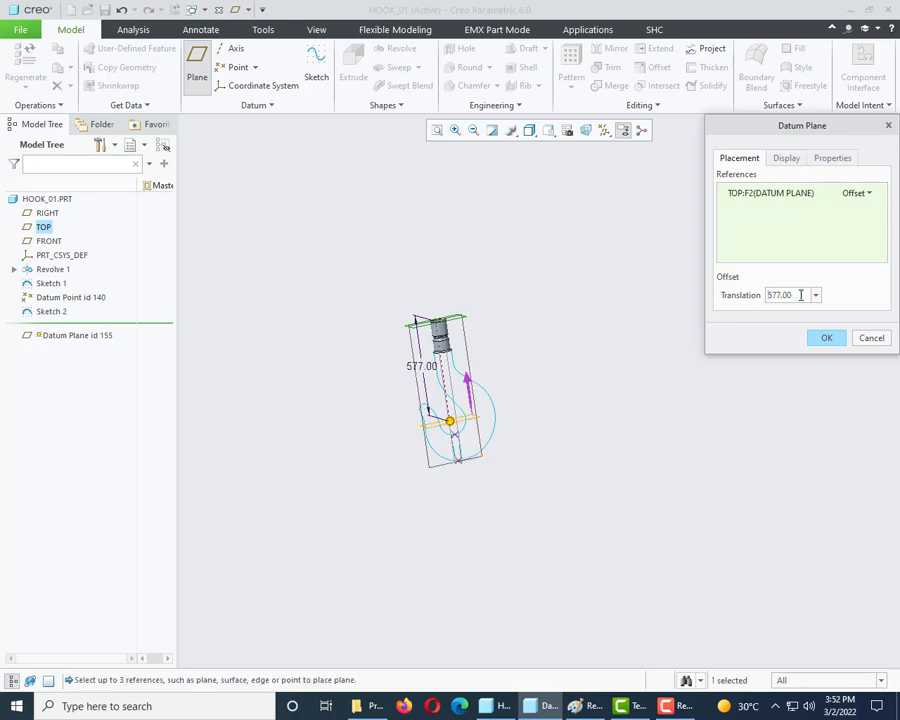
{"action": "left_click", "coordinate": [825, 337]}
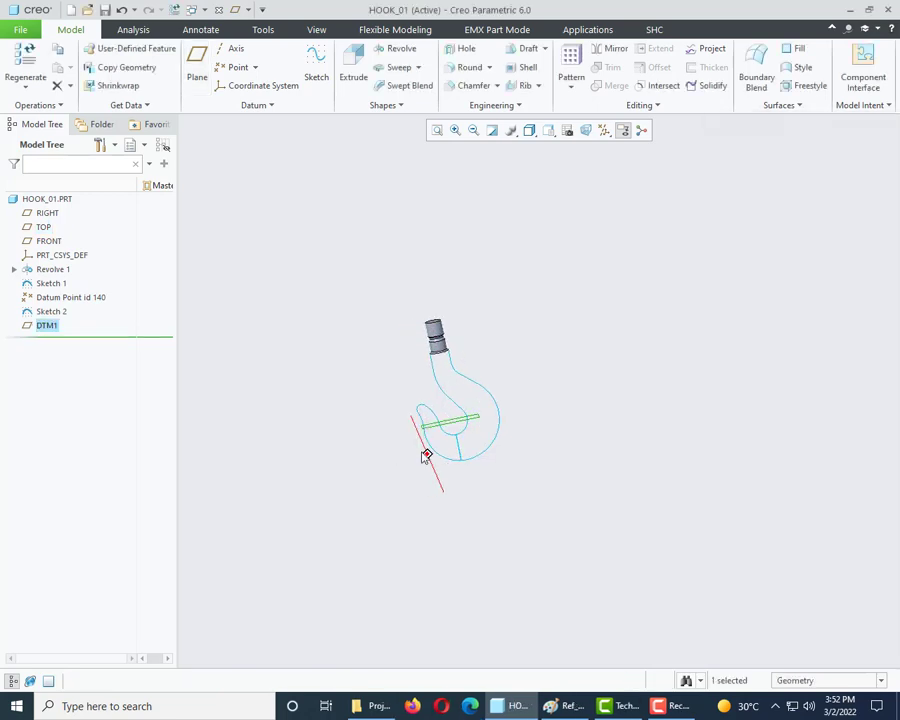
Compare the new datum plane's position on the hook outline with the section A-A line in the Paint reference drawing.
{"action": "left_click", "coordinate": [567, 706]}
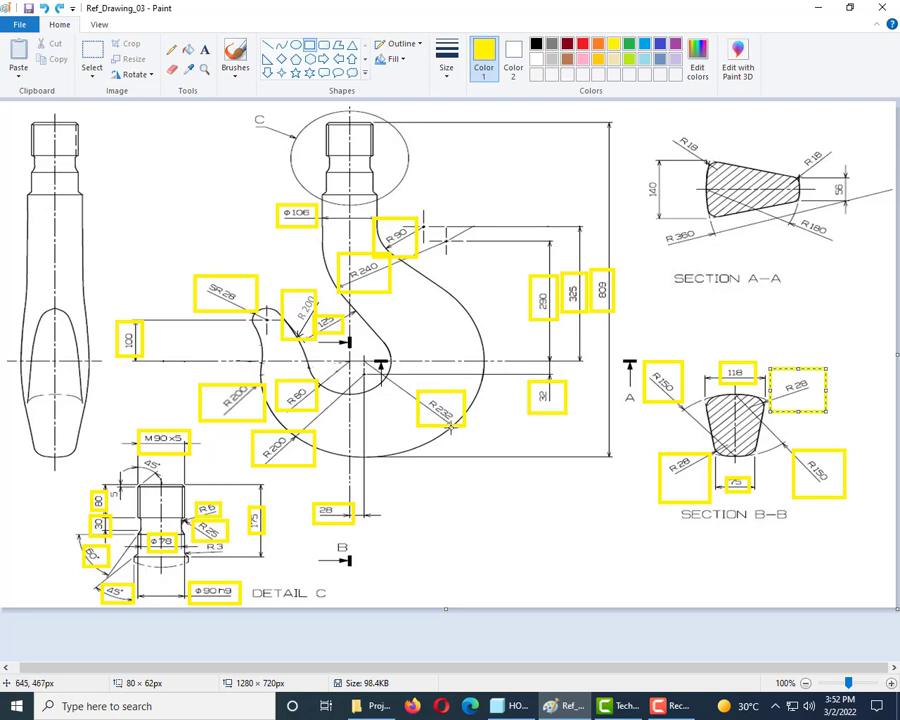
{"action": "left_click", "coordinate": [514, 706]}
{"action": "scroll", "coordinate": [404, 448], "scroll_direction": "up", "scroll_amount": 3}
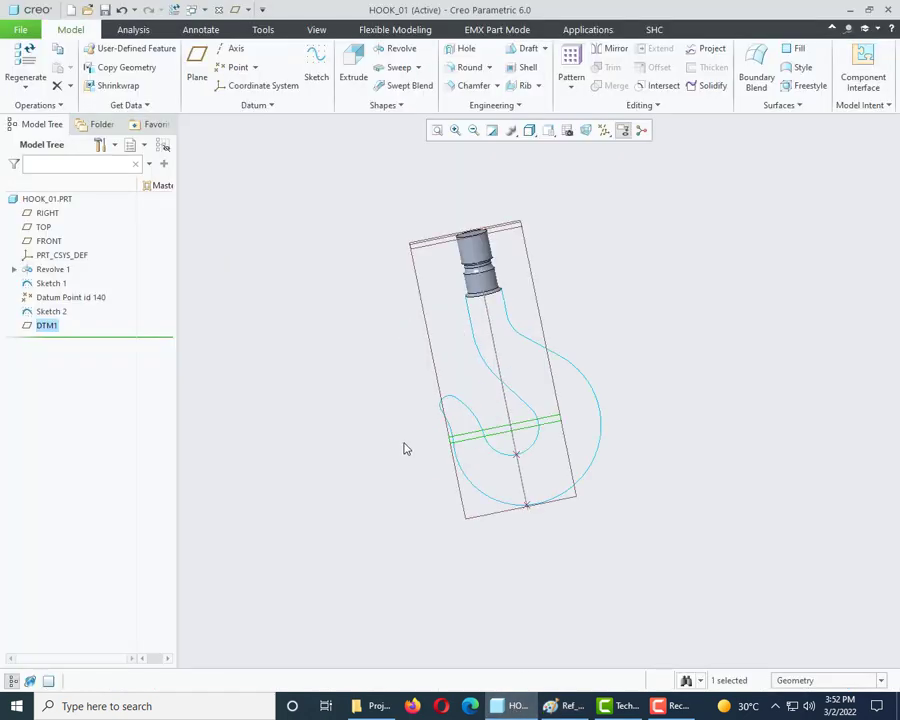
{"action": "scroll", "coordinate": [370, 460], "scroll_direction": "down", "scroll_amount": 3}
{"action": "middle_click_drag", "start_coordinate": [370, 460], "coordinate": [384, 488]}
{"action": "left_click", "coordinate": [466, 410]}
{"action": "scroll", "coordinate": [470, 412], "scroll_direction": "up", "scroll_amount": 5}
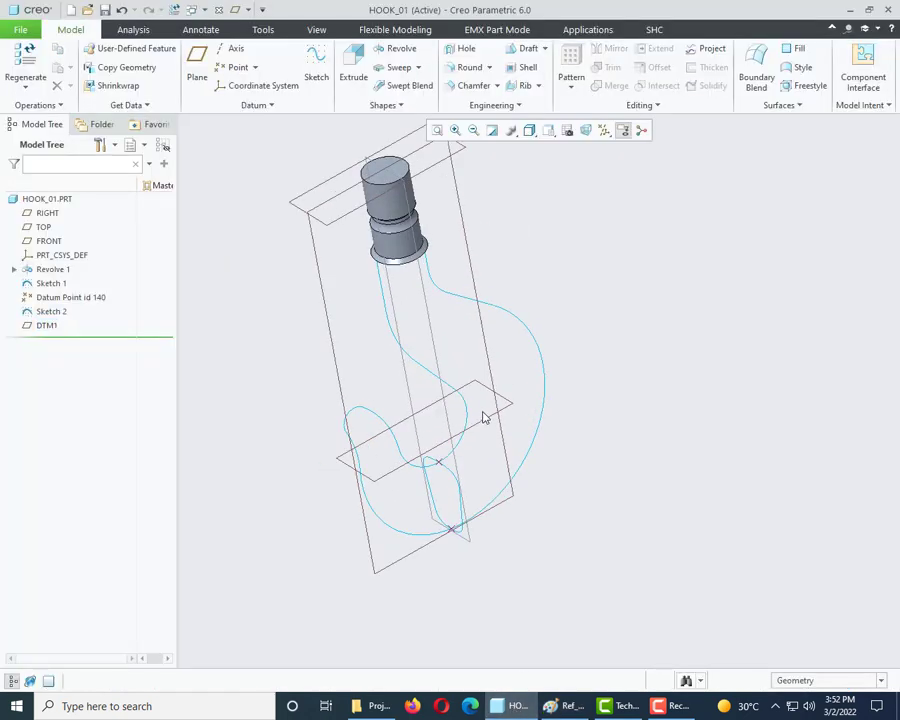
{"action": "middle_click_drag", "start_coordinate": [472, 412], "coordinate": [449, 385]}
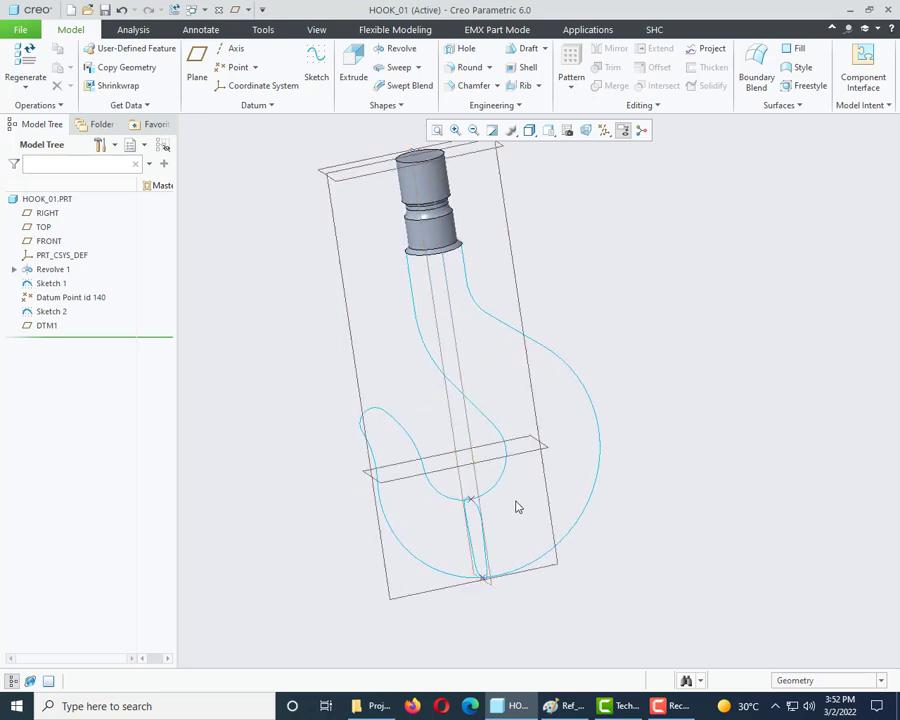
Start a datum point feature and place a point where the hook's inner arc crosses plane DTM1.
{"action": "middle_click_drag", "start_coordinate": [402, 494], "coordinate": [382, 472]}
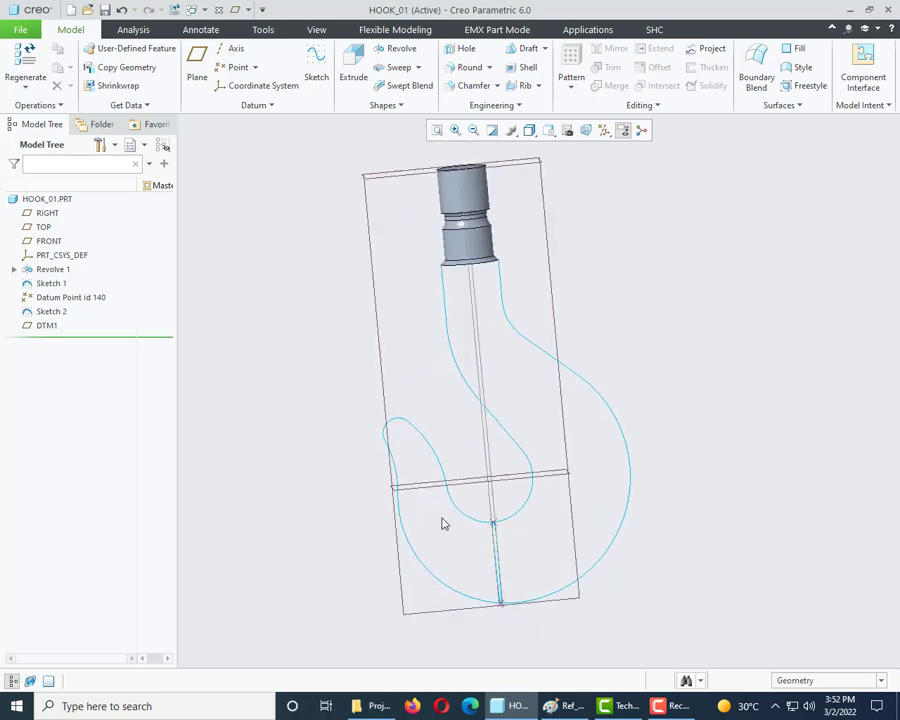
{"action": "left_click", "coordinate": [409, 494]}
{"action": "middle_click_drag", "start_coordinate": [747, 613], "coordinate": [737, 580]}
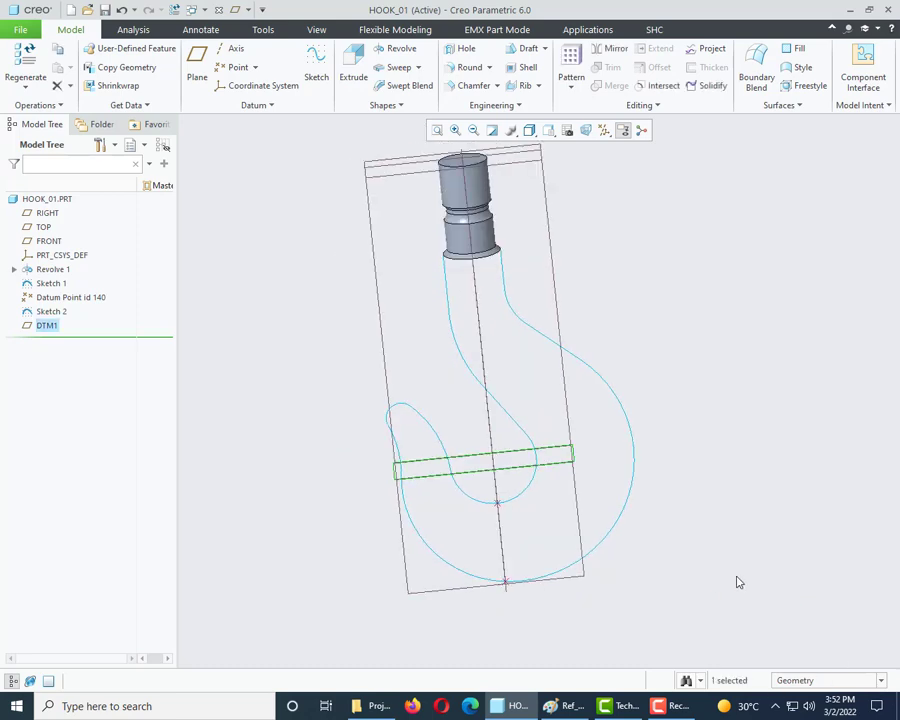
{"action": "left_click", "coordinate": [598, 473]}
{"action": "left_click", "coordinate": [236, 67]}
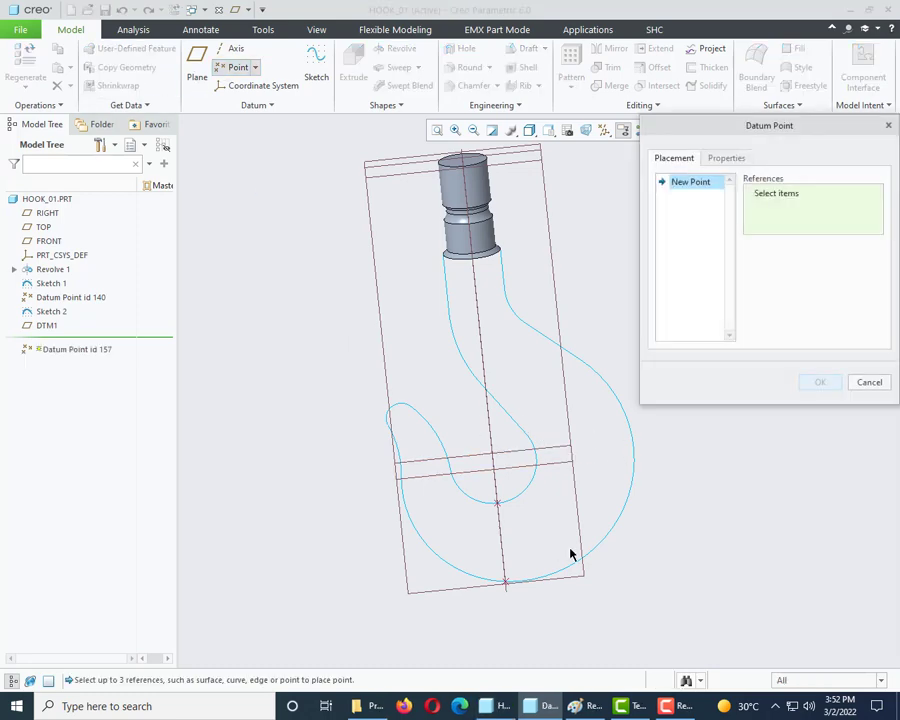
{"action": "scroll", "coordinate": [560, 490], "scroll_direction": "up", "scroll_amount": 3}
{"action": "left_click", "coordinate": [513, 444]}
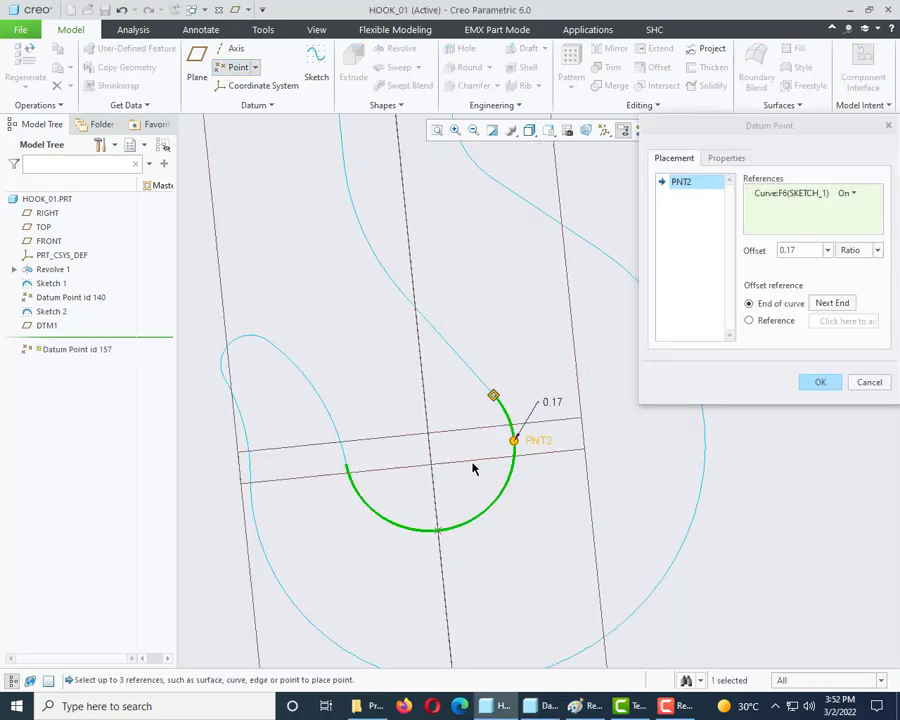
{"action": "left_click", "coordinate": [476, 464], "text": "ctrl"}
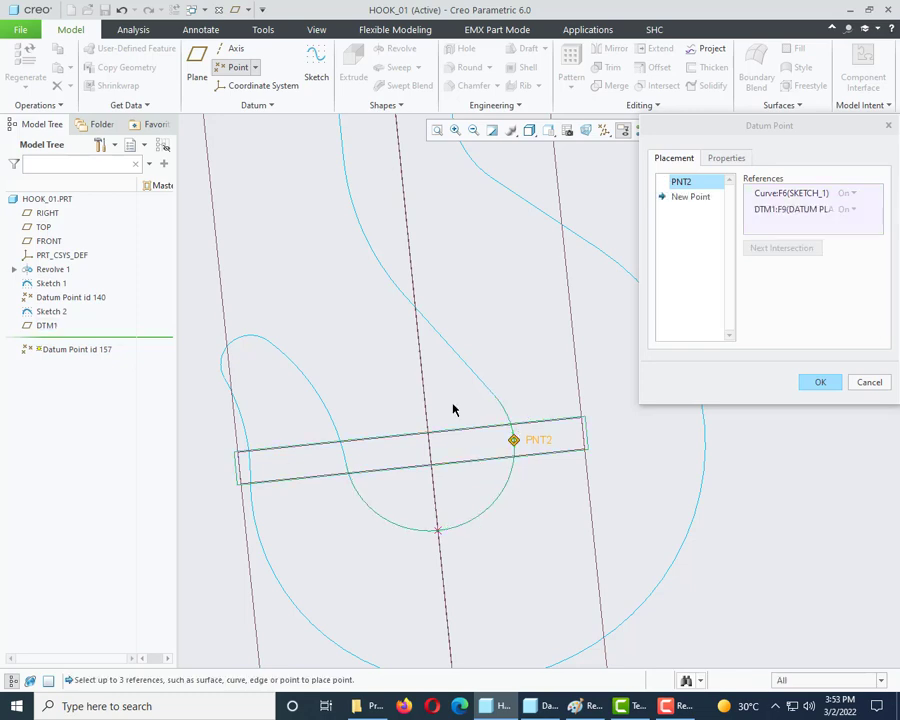
Add a second datum point where the hook's outer curve crosses plane DTM1 and complete the point feature.
{"action": "left_click", "coordinate": [688, 197]}
{"action": "scroll", "coordinate": [436, 396], "scroll_direction": "down", "scroll_amount": 2}
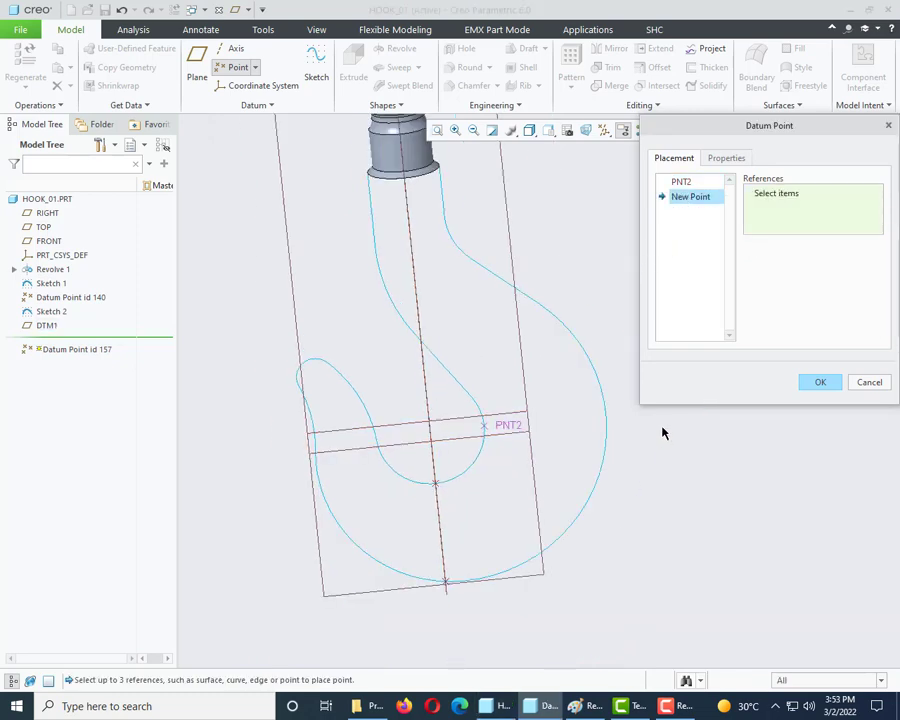
{"action": "left_click", "coordinate": [602, 390]}
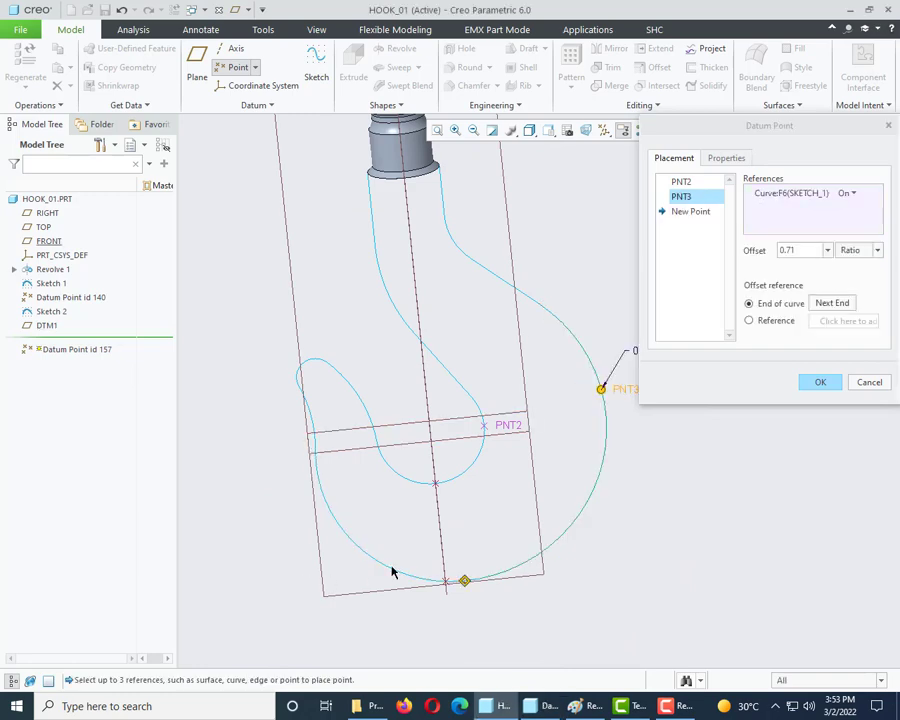
{"action": "left_click", "coordinate": [470, 443], "text": "ctrl"}
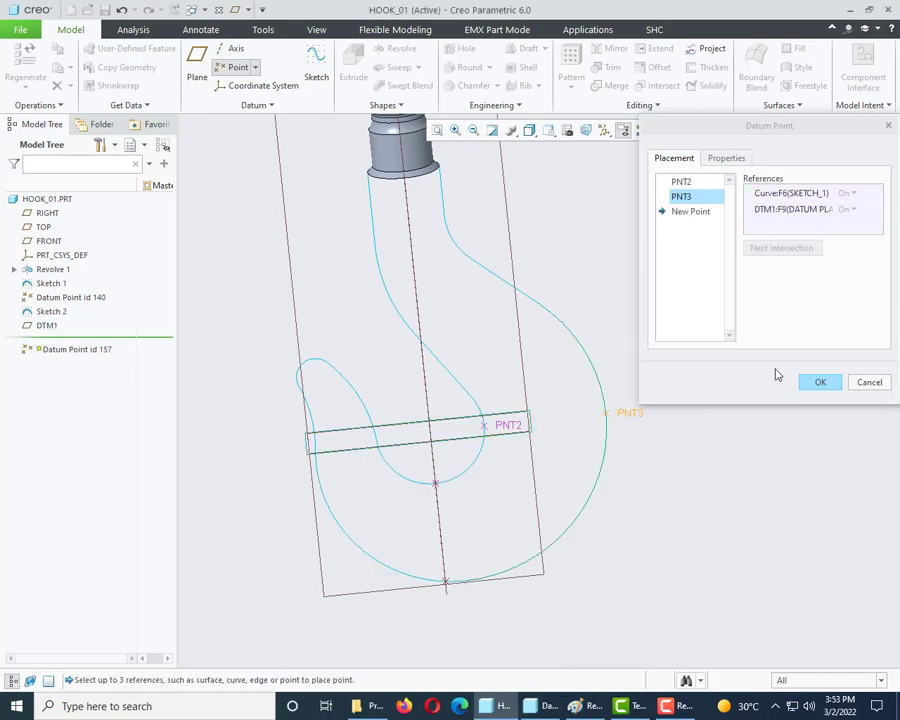
{"action": "left_click", "coordinate": [820, 382]}
Start a sketch on plane DTM1 with RIGHT as the Top orientation reference and view it square to the sketch plane.
{"action": "middle_click_drag", "start_coordinate": [573, 466], "coordinate": [592, 469]}
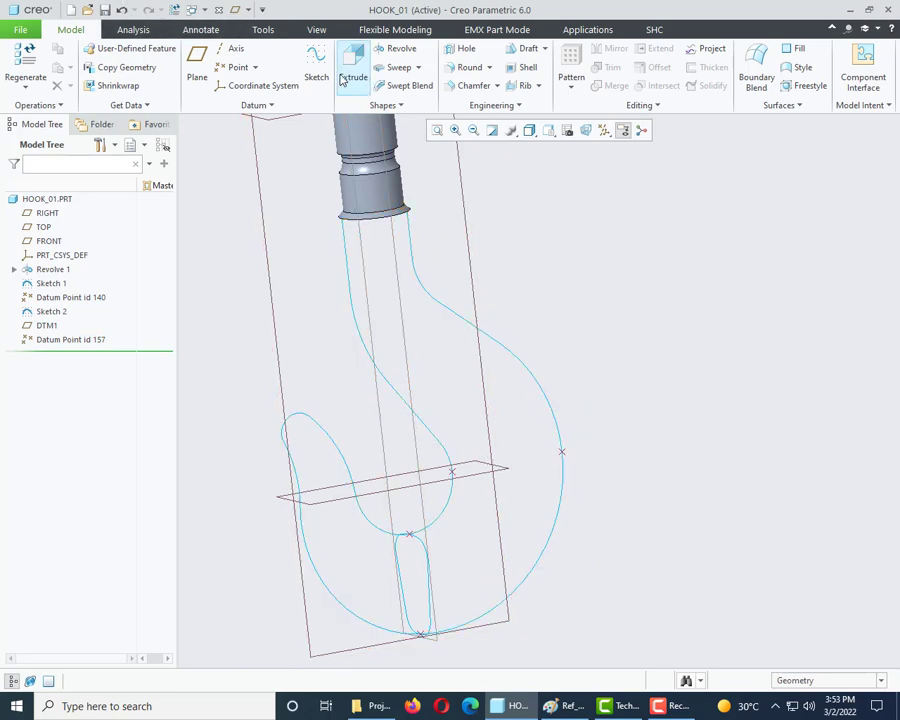
{"action": "left_click", "coordinate": [316, 60]}
{"action": "middle_click_drag", "start_coordinate": [467, 445], "coordinate": [422, 482]}
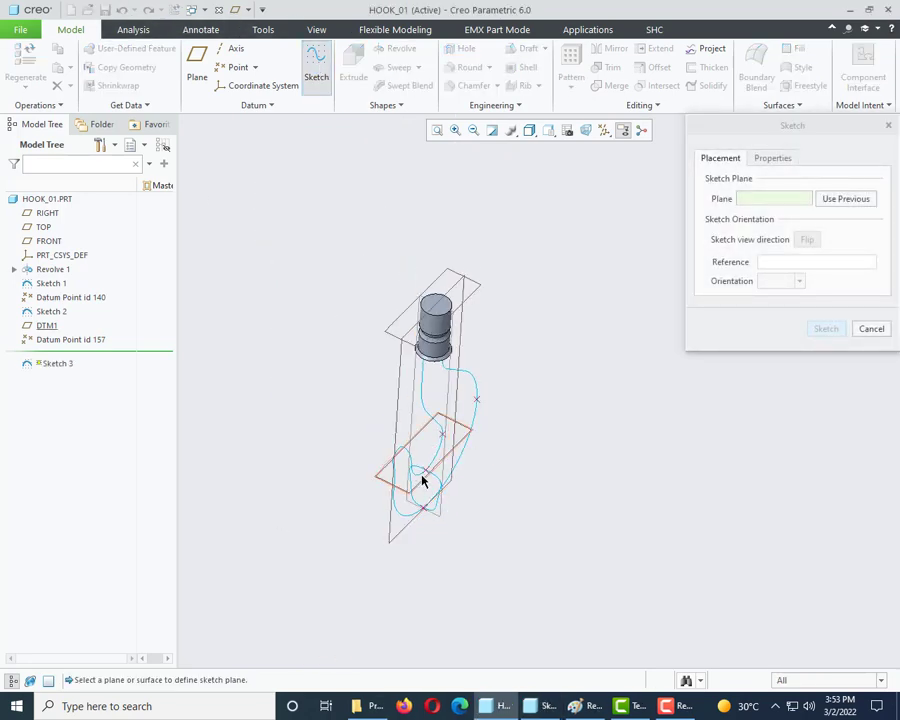
{"action": "left_click", "coordinate": [422, 433]}
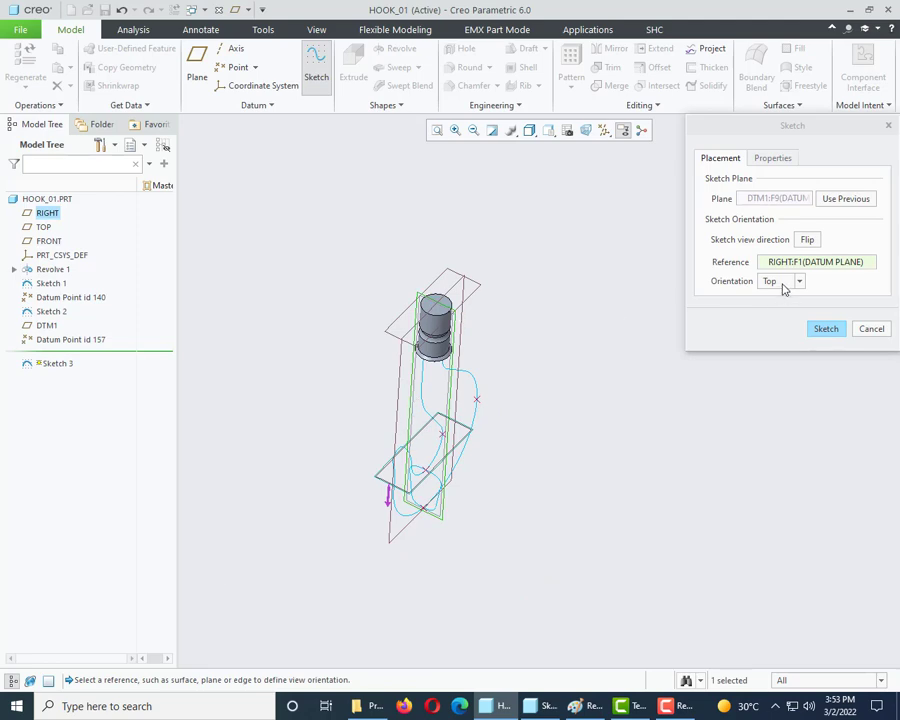
{"action": "left_click", "coordinate": [826, 329]}
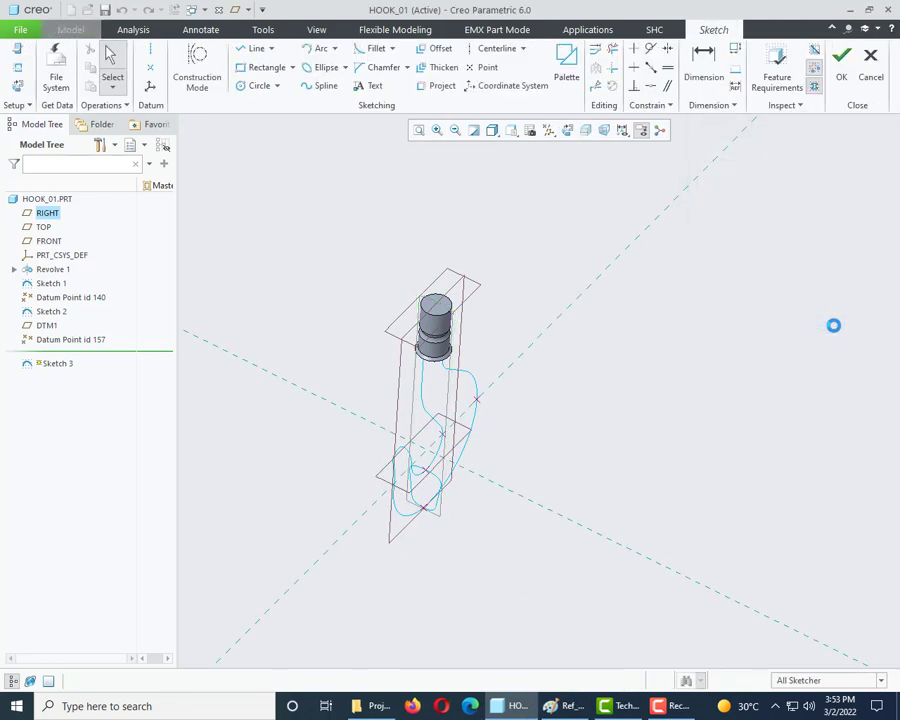
{"action": "left_click", "coordinate": [18, 87]}
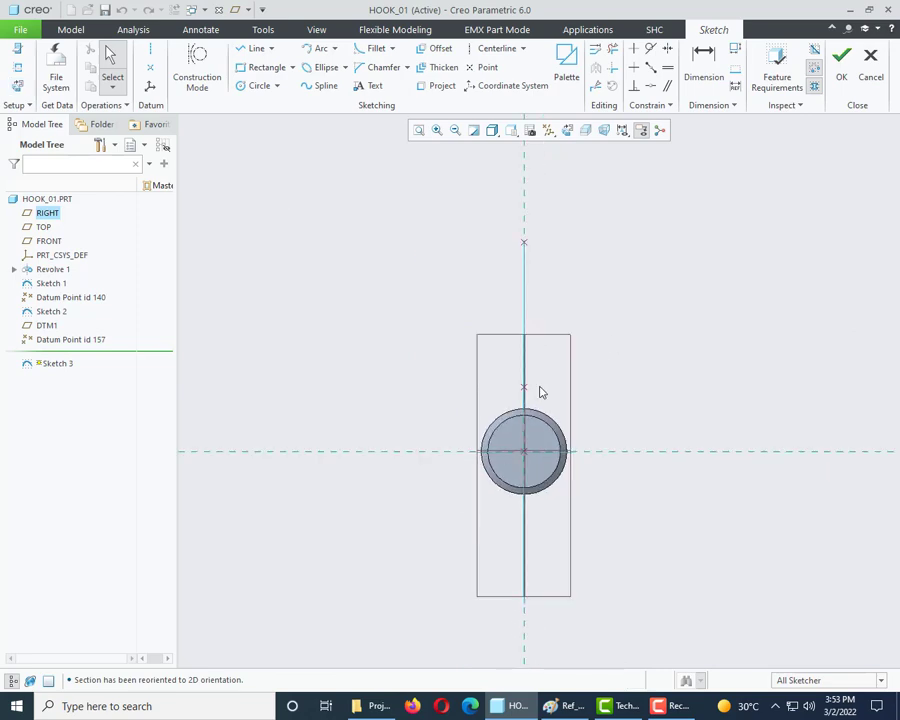
Hide all datum display except the datum points.
{"action": "left_click", "coordinate": [548, 130]}
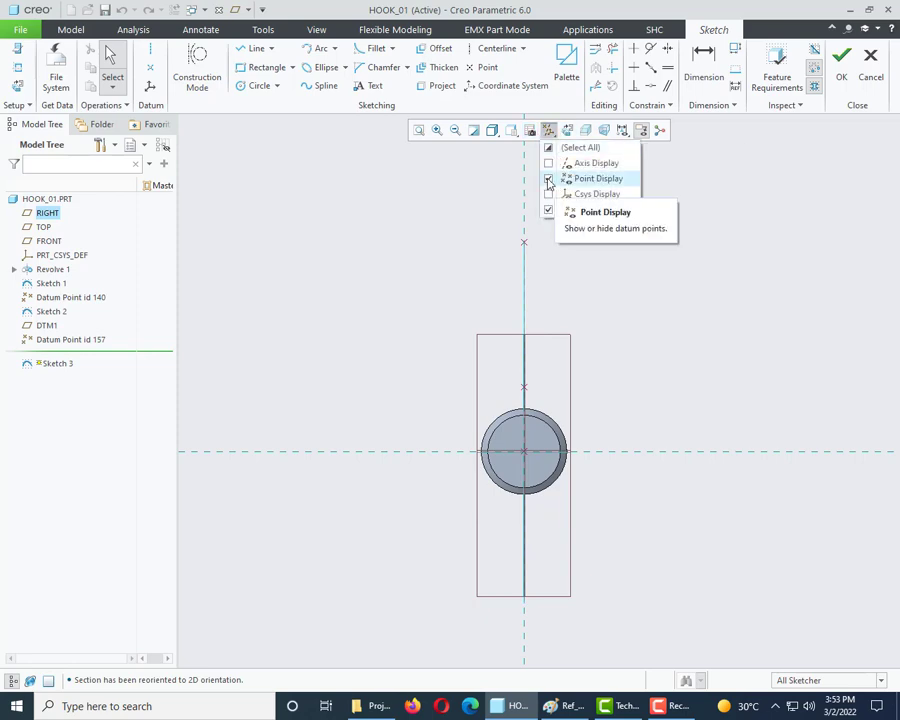
{"action": "left_click", "coordinate": [548, 148]}
{"action": "left_click", "coordinate": [548, 148]}
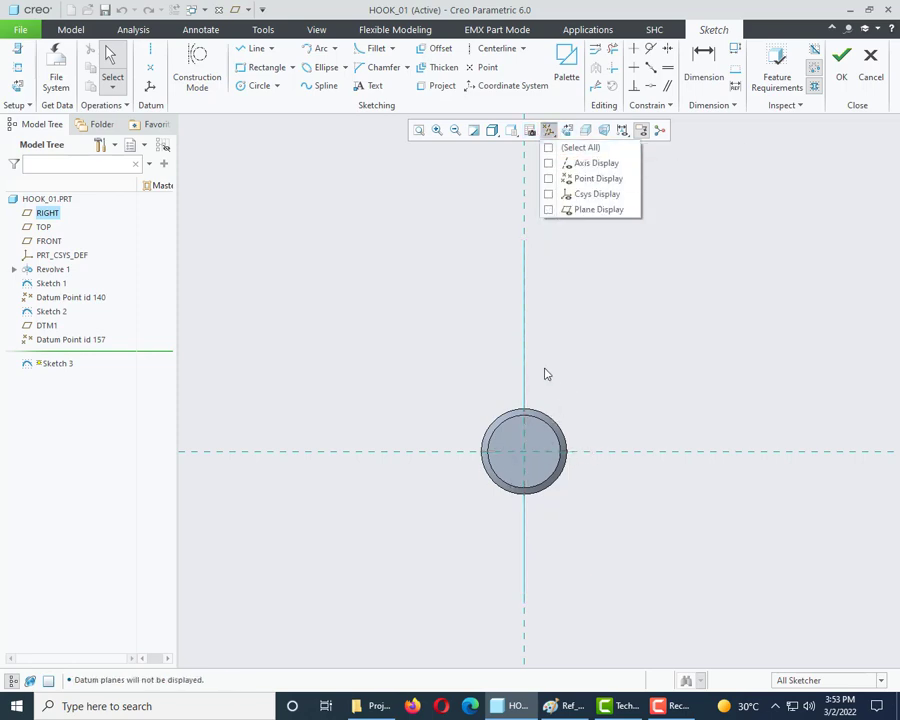
{"action": "left_click", "coordinate": [552, 178]}
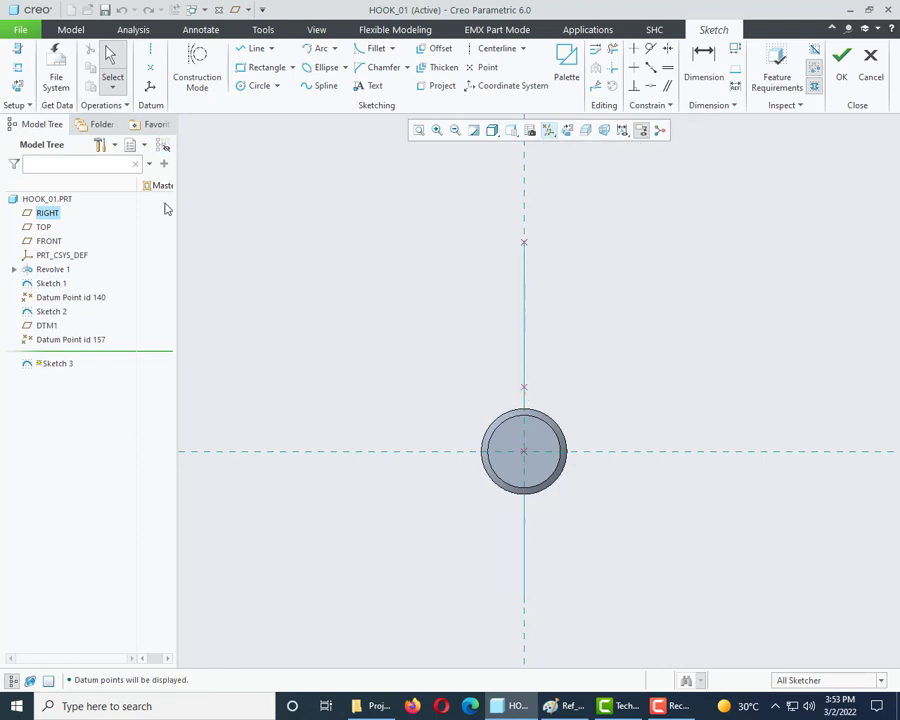
Add datum points PNT2 and PNT3 as sketch references.
{"action": "left_click", "coordinate": [19, 69]}
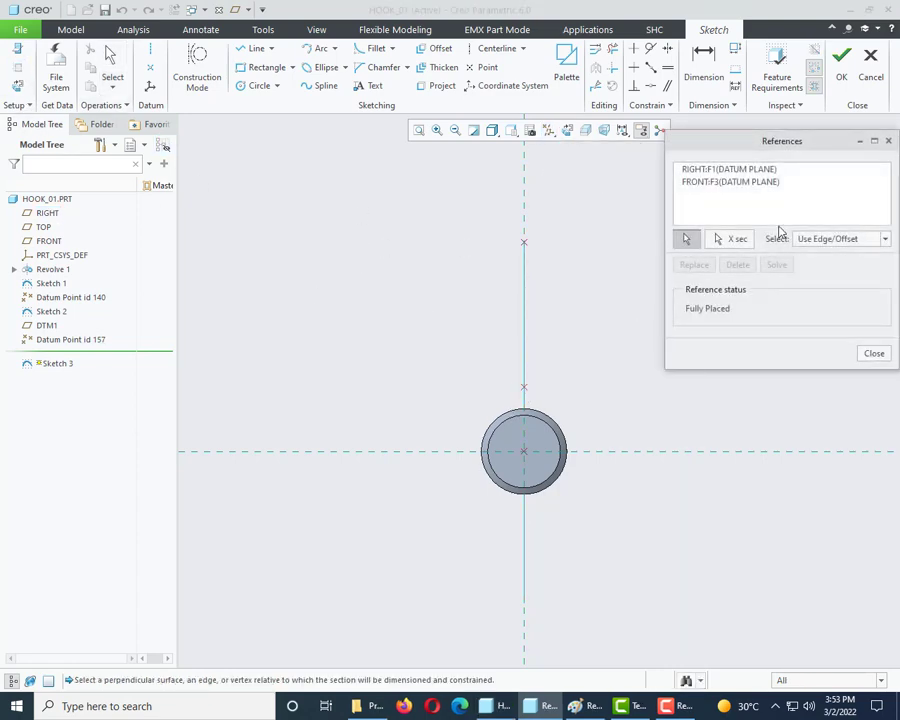
{"action": "left_click", "coordinate": [523, 389]}
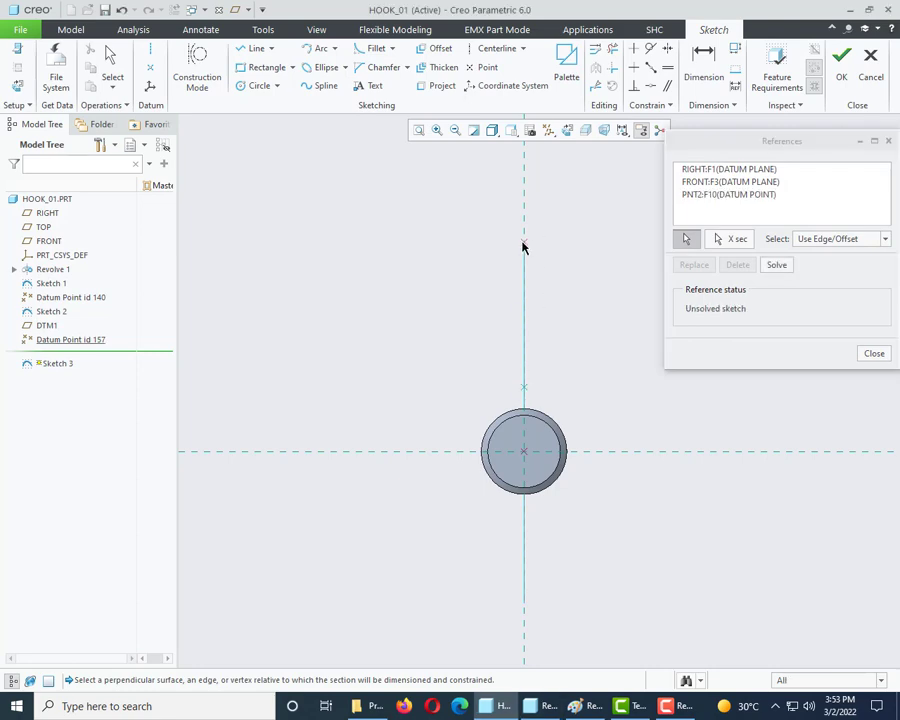
{"action": "left_click", "coordinate": [523, 244]}
Sketch horizontal centerlines through datum points PNT3 and PNT2.
{"action": "left_click", "coordinate": [500, 48]}
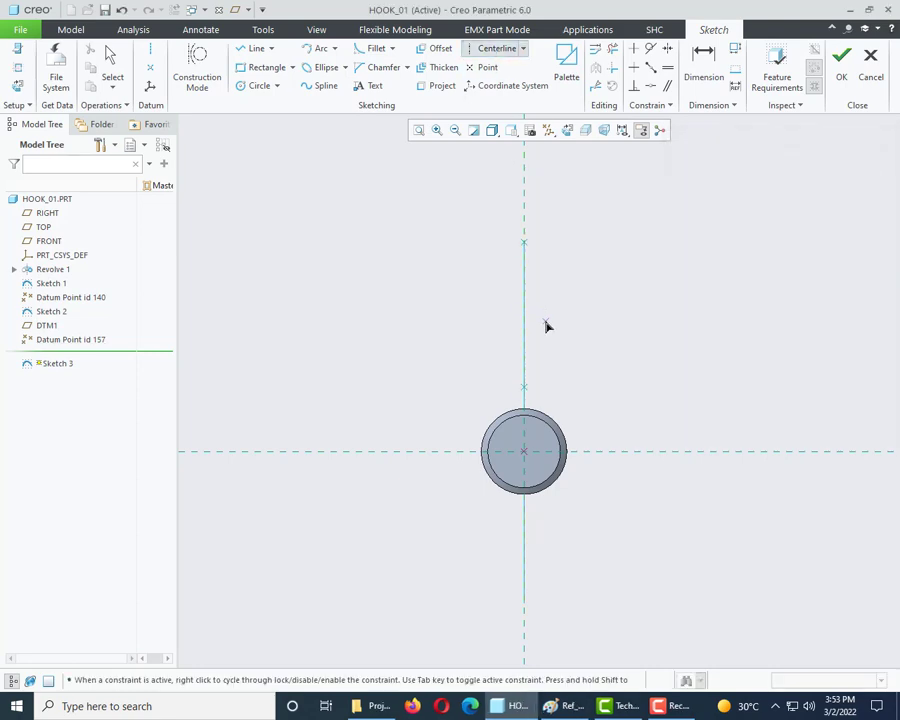
{"action": "left_click", "coordinate": [525, 248]}
{"action": "left_click", "coordinate": [577, 243]}
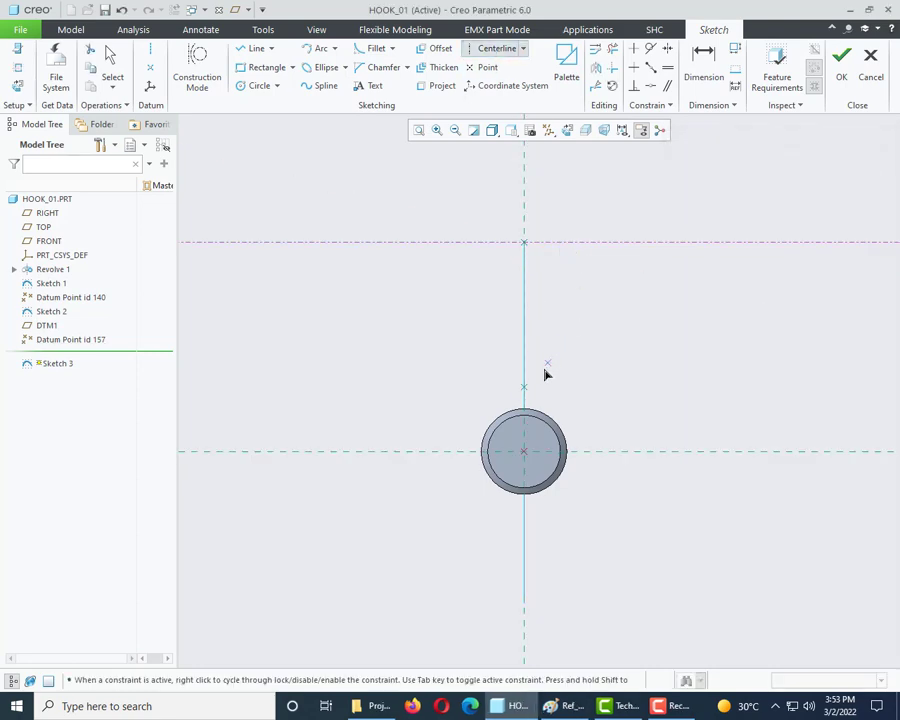
{"action": "left_click", "coordinate": [523, 387]}
{"action": "left_click", "coordinate": [679, 382]}
{"action": "middle_click", "coordinate": [679, 379]}
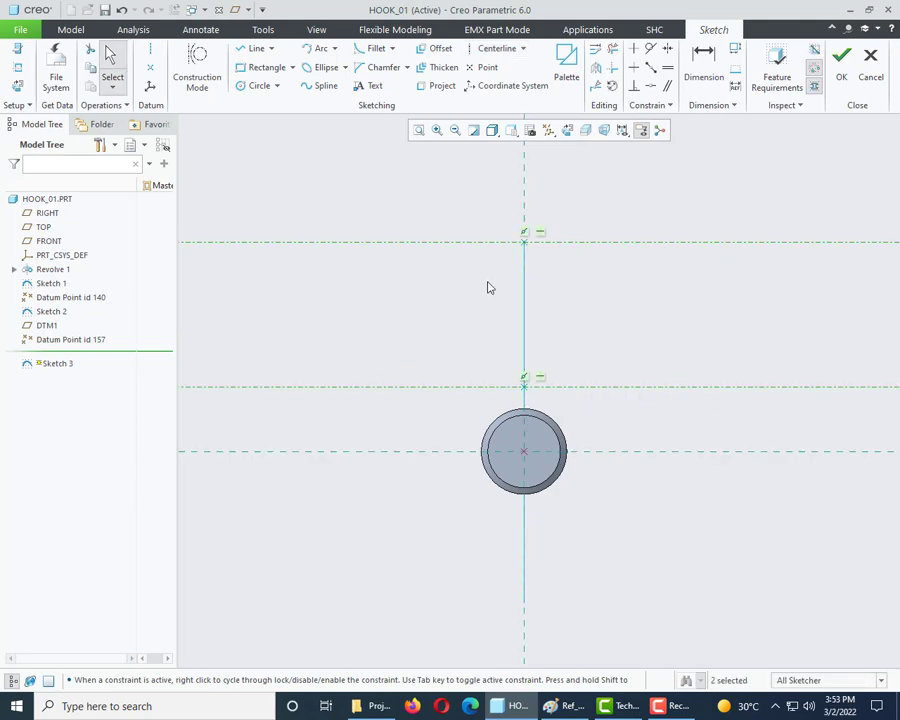
Switch to the reference drawing in Paint and mark the 56 and 140 dimensions of Section A-A with yellow rectangles.
{"action": "scroll", "coordinate": [486, 287], "scroll_direction": "down", "scroll_amount": 3}
{"action": "scroll", "coordinate": [650, 300], "scroll_direction": "up", "scroll_amount": 3}
{"action": "left_click", "coordinate": [586, 706]}
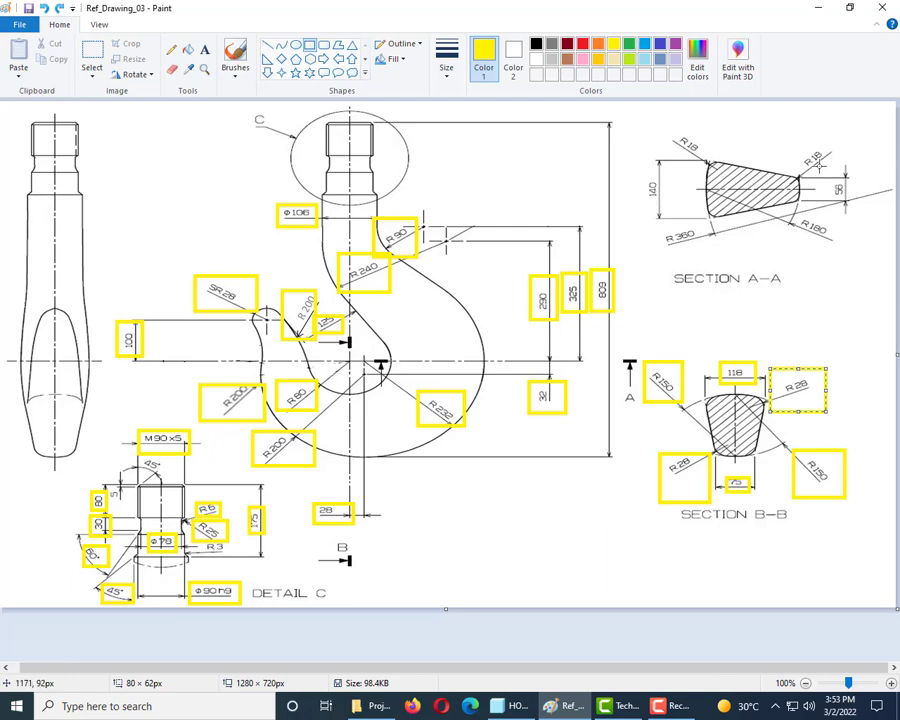
{"action": "left_click_drag", "start_coordinate": [826, 168], "coordinate": [866, 222]}
{"action": "left_click_drag", "start_coordinate": [635, 155], "coordinate": [675, 221]}
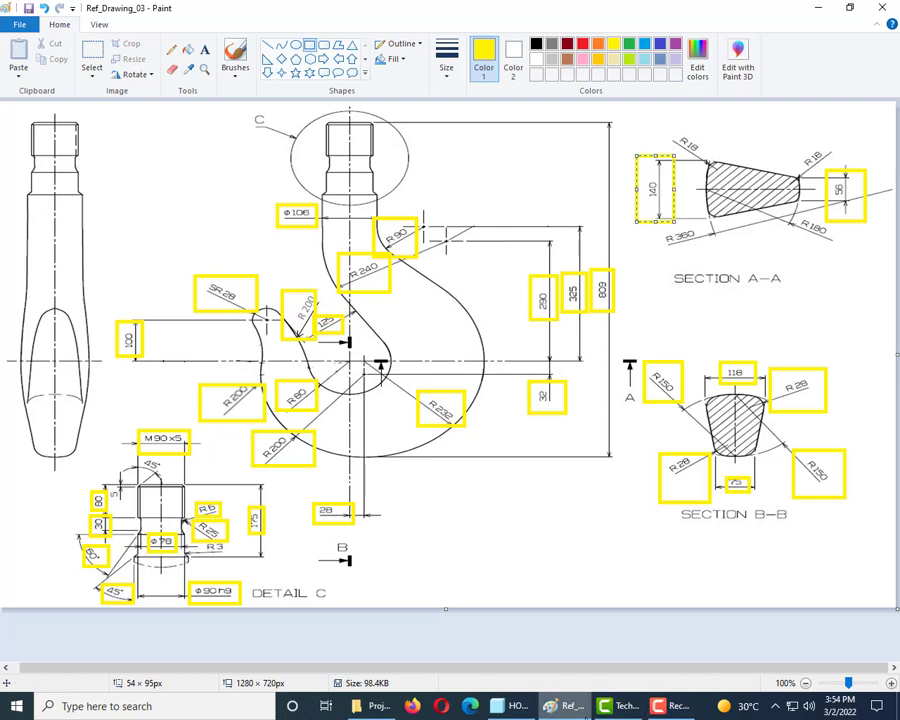
Switch back to Creo and sketch a circle about 469 in diameter, centred on the vertical reference and passing through PNT2.
{"action": "left_click", "coordinate": [510, 706]}
{"action": "left_click", "coordinate": [250, 85]}
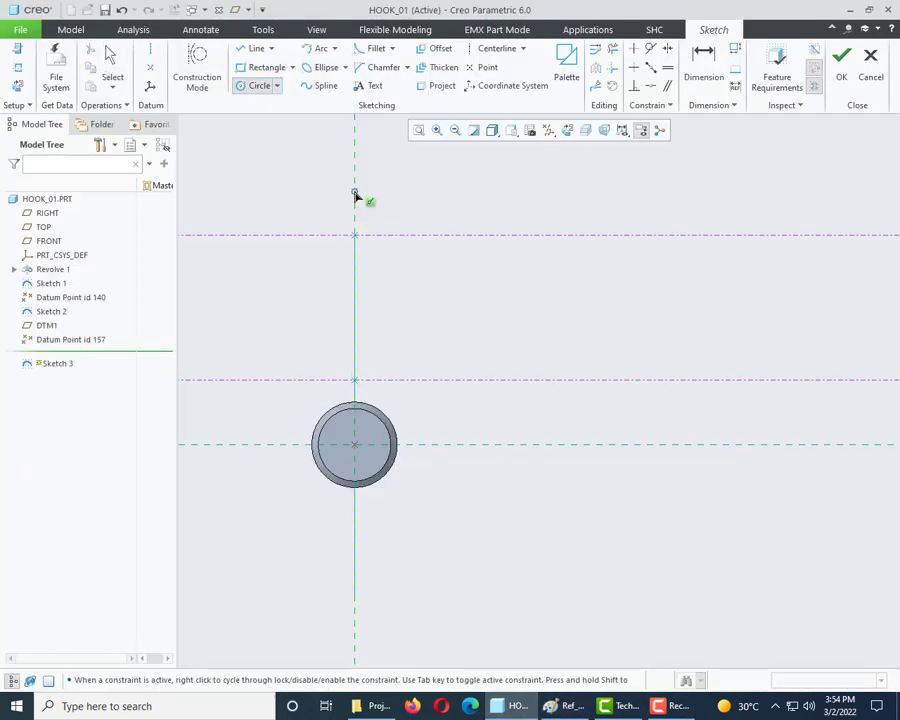
{"action": "left_click", "coordinate": [355, 191]}
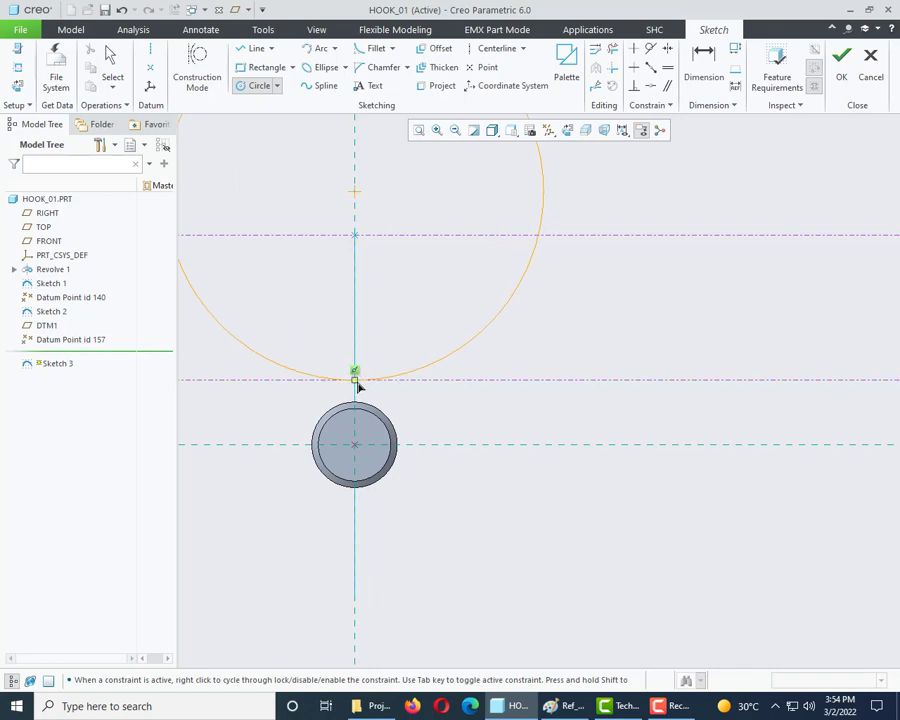
{"action": "left_click", "coordinate": [357, 383]}
{"action": "middle_click", "coordinate": [498, 500]}
{"action": "scroll", "coordinate": [498, 500], "scroll_direction": "down", "scroll_amount": 2}
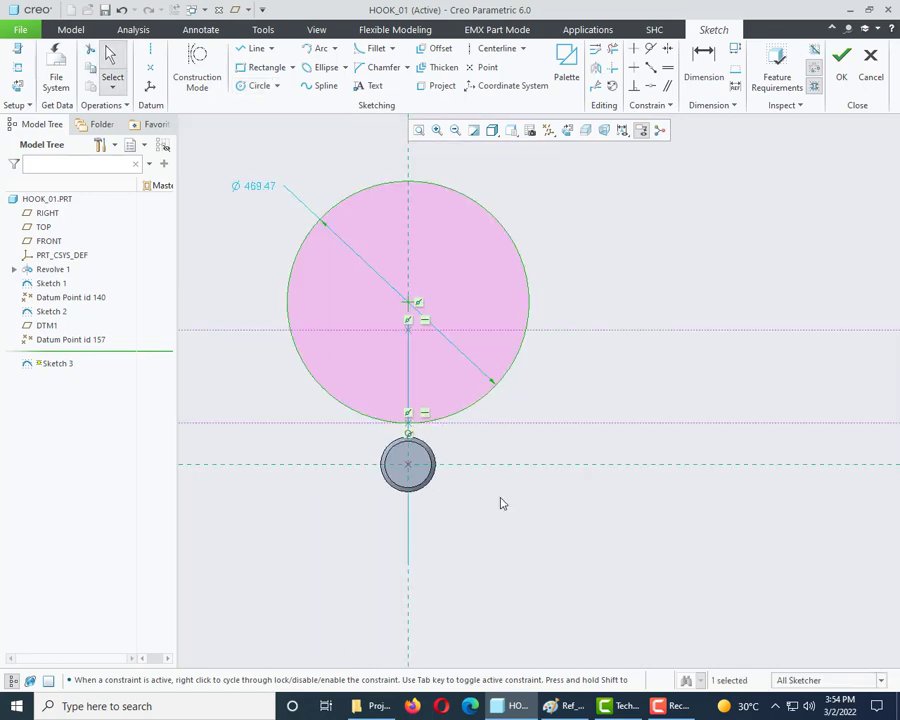
Set the circle's diameter to 360*2.
{"action": "double_click", "coordinate": [258, 189]}
{"action": "type", "text": "360*2"}
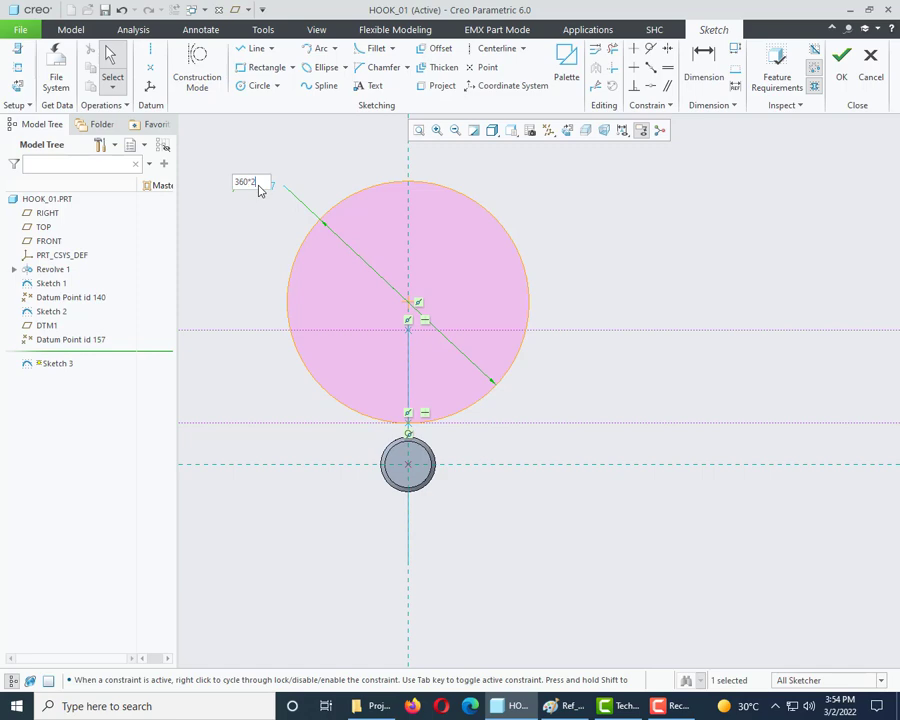
{"action": "key", "text": "Return"}
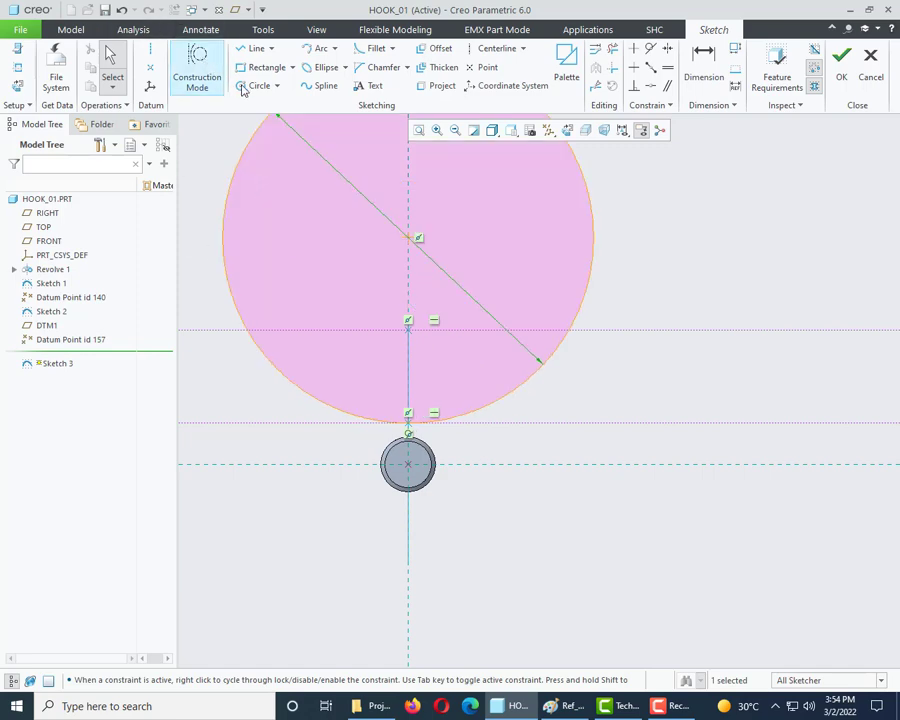
{"action": "left_click", "coordinate": [259, 85]}
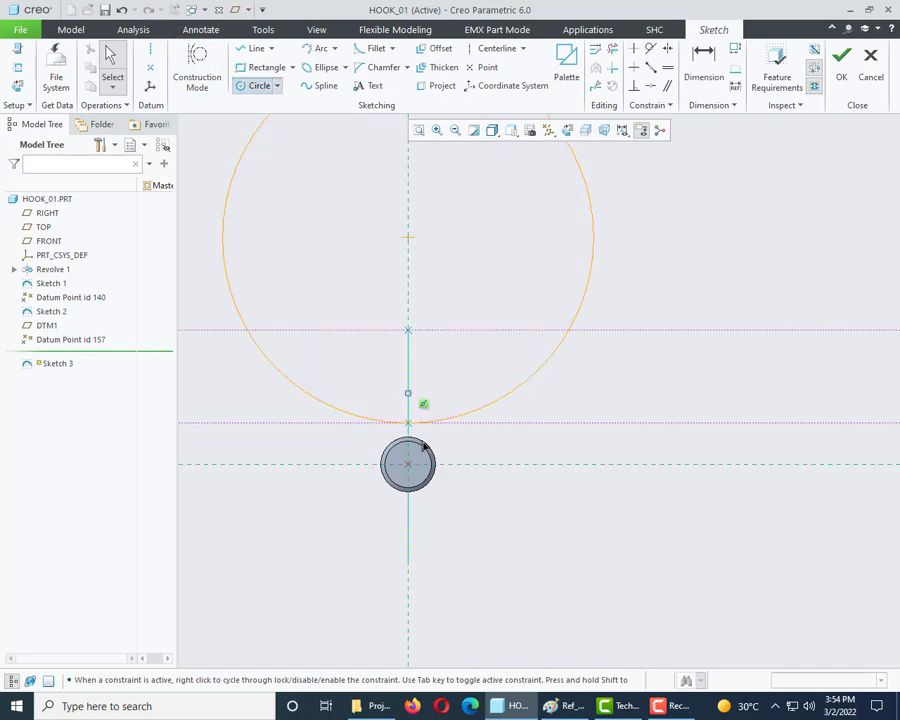
{"action": "left_click", "coordinate": [407, 333]}
{"action": "middle_click", "coordinate": [449, 365]}
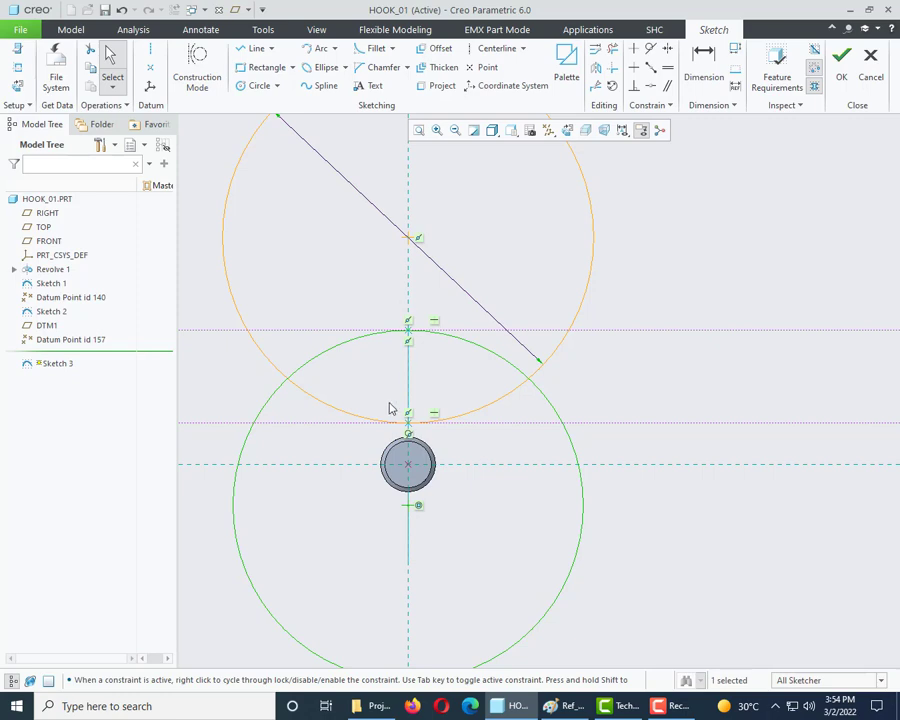
{"action": "scroll", "coordinate": [390, 408], "scroll_direction": "up", "scroll_amount": 2}
{"action": "key", "text": "Delete"}
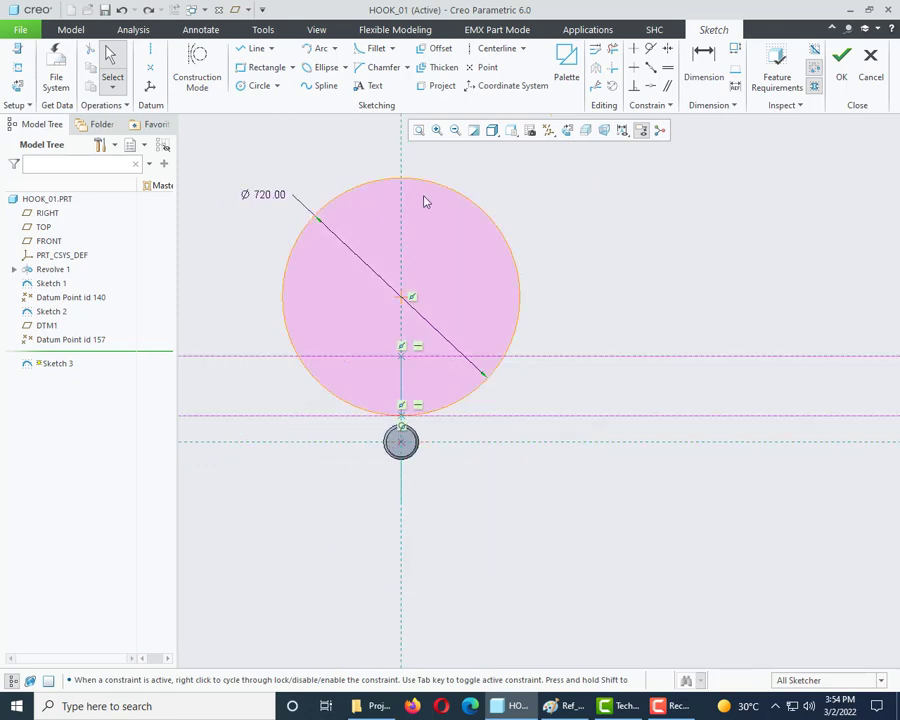
Sketch a smaller circle about 163 in diameter, centred on the vertical reference between the two datum points and passing through PNT3.
{"action": "left_click", "coordinate": [262, 86]}
{"action": "scroll", "coordinate": [408, 343], "scroll_direction": "down", "scroll_amount": 3}
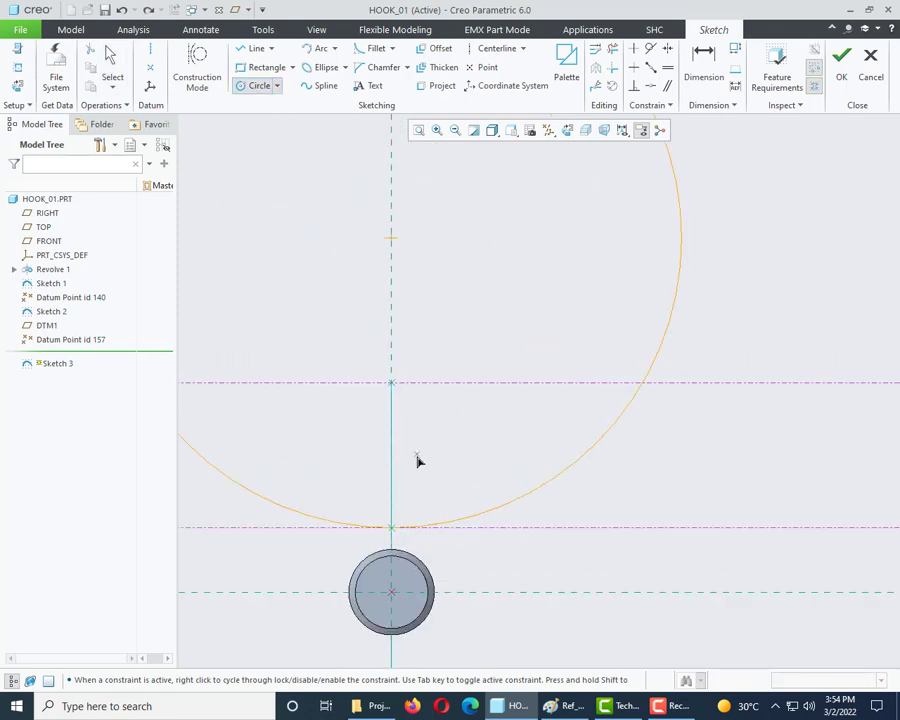
{"action": "left_click", "coordinate": [395, 455]}
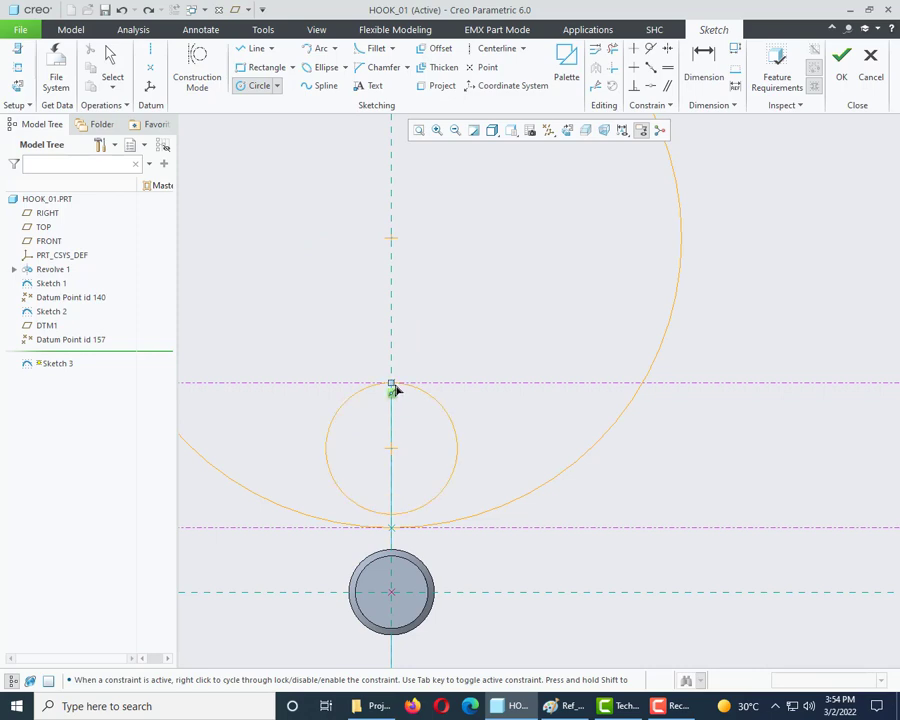
{"action": "left_click", "coordinate": [393, 389]}
{"action": "middle_click", "coordinate": [485, 457]}
Dimension the smaller circle's diameter and resolve the conflict by deleting the Coincident constraint.
{"action": "key", "text": "d"}
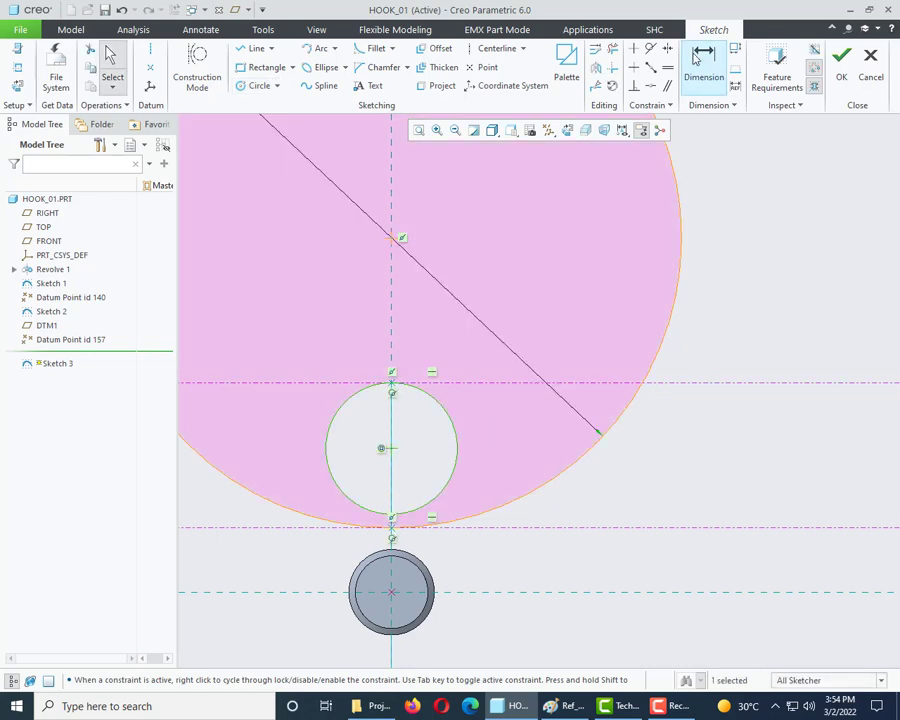
{"action": "left_click", "coordinate": [338, 485]}
{"action": "middle_click", "coordinate": [565, 424]}
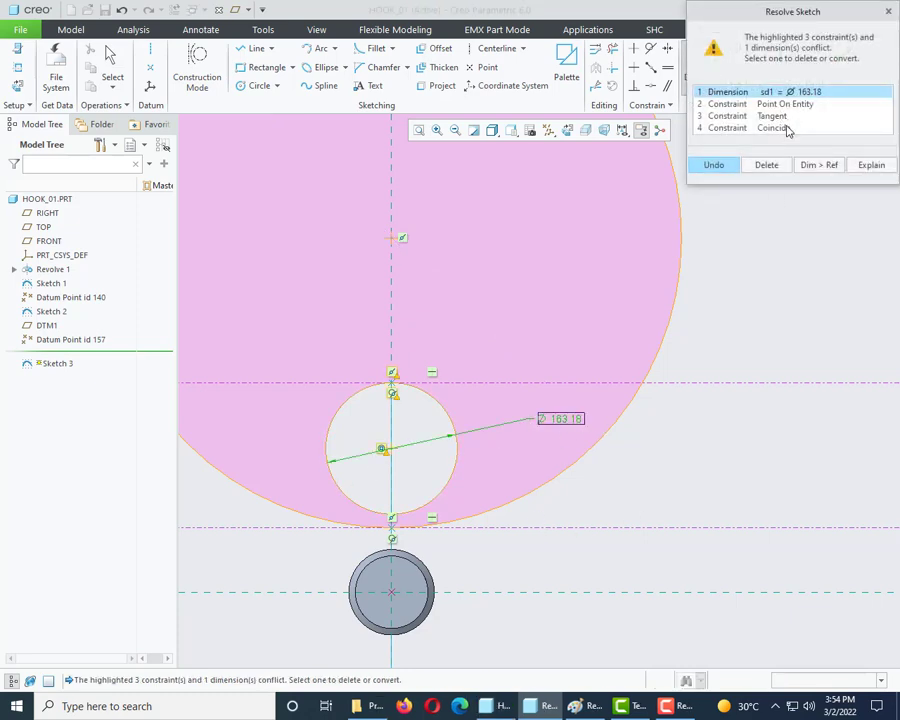
{"action": "left_click", "coordinate": [788, 131]}
{"action": "left_click", "coordinate": [766, 165]}
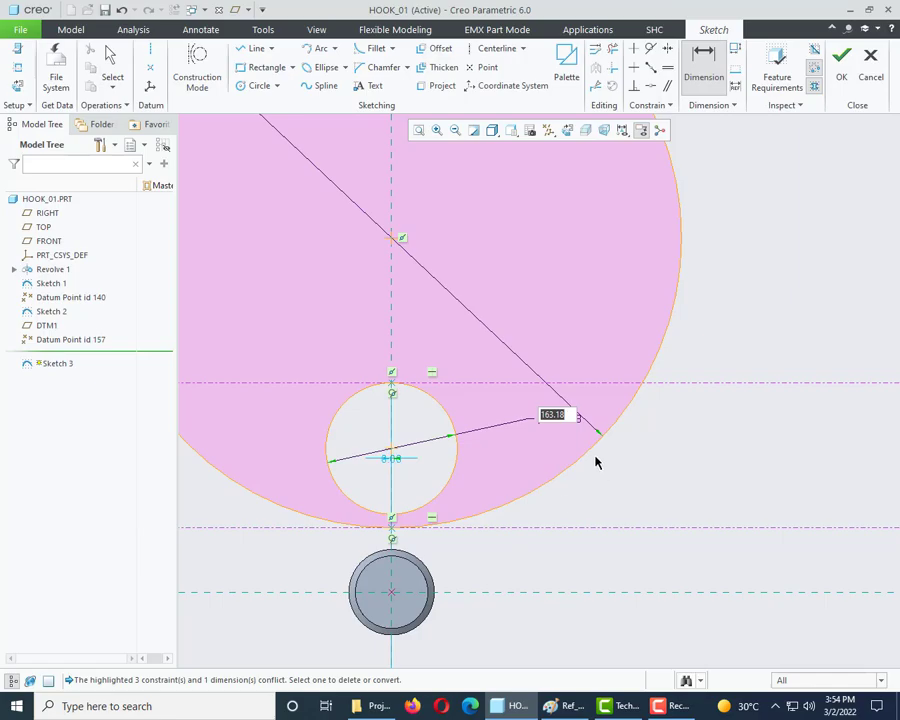
Check the Section A-A radius in the reference drawing in Paint and set the smaller circle's diameter to 360.
{"action": "left_click", "coordinate": [565, 706]}
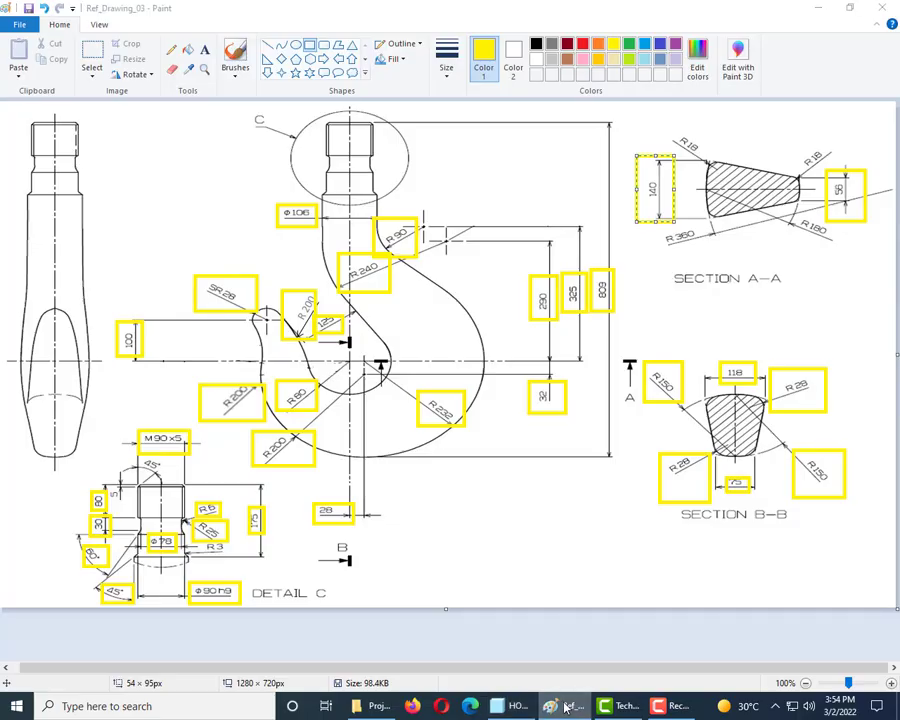
{"action": "left_click", "coordinate": [565, 706]}
{"action": "type", "text": "1"}
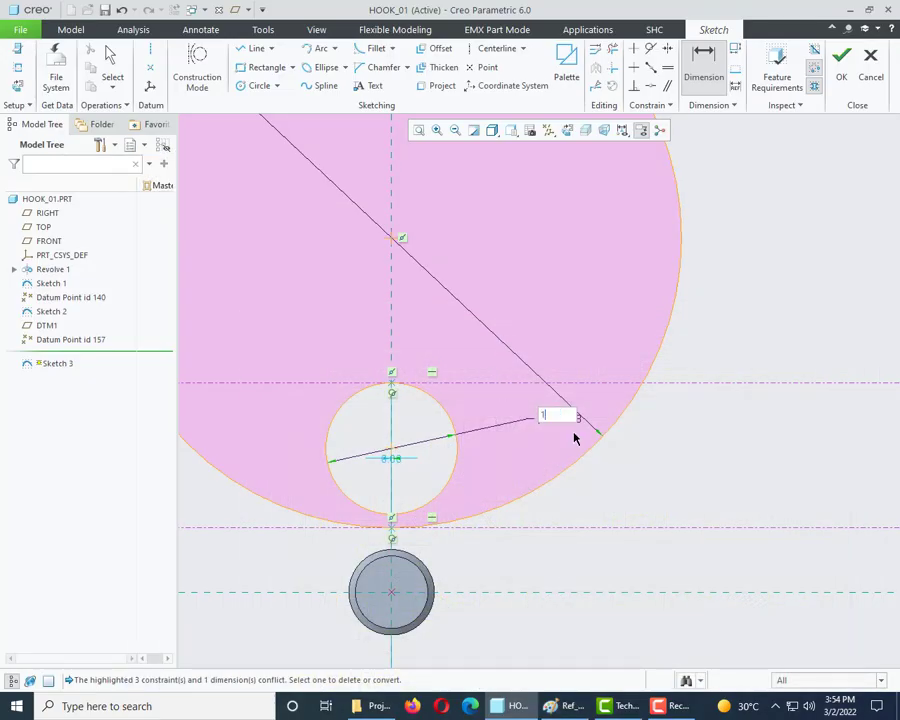
{"action": "left_click", "coordinate": [553, 707]}
{"action": "left_click", "coordinate": [553, 707]}
{"action": "key", "text": "Return"}
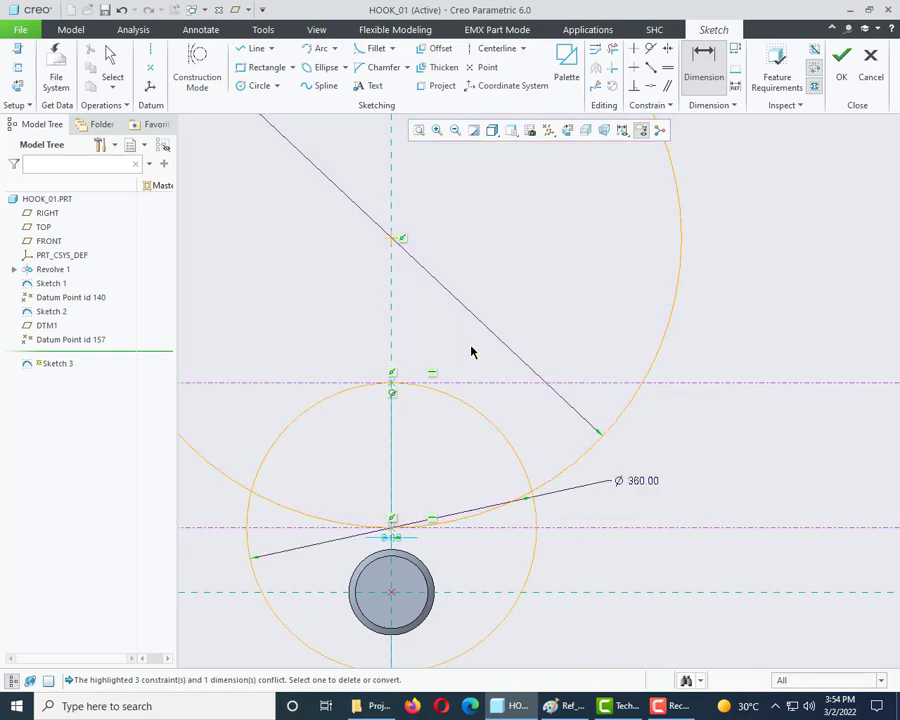
Check Section A-A's width in Paint, and in Creo sketch a horizontal line about 99 long leftward from the lower datum point.
{"action": "scroll", "coordinate": [472, 352], "scroll_direction": "down", "scroll_amount": 2}
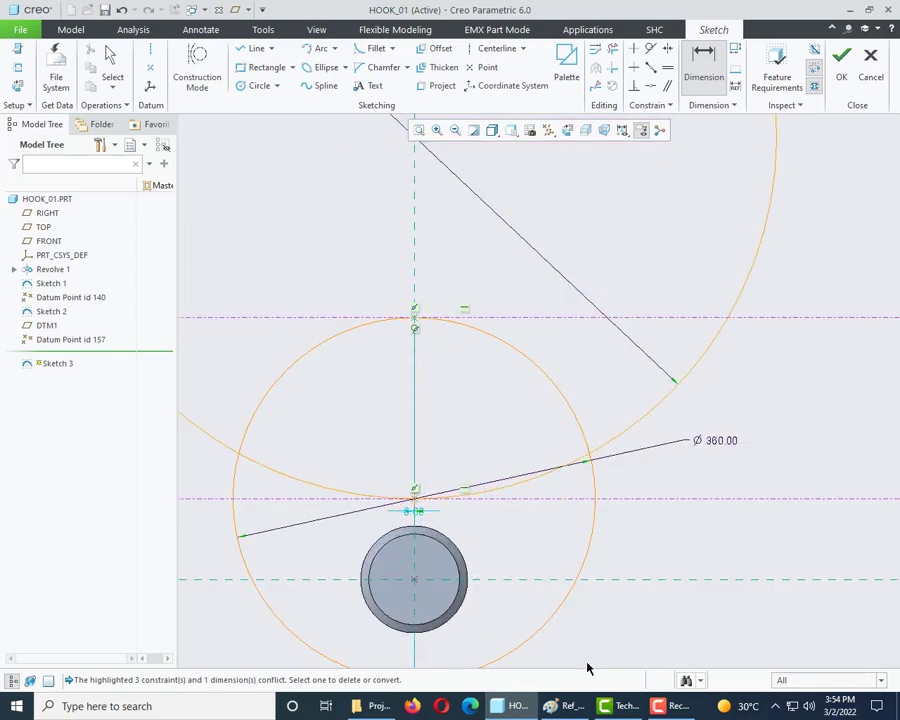
{"action": "left_click", "coordinate": [566, 706]}
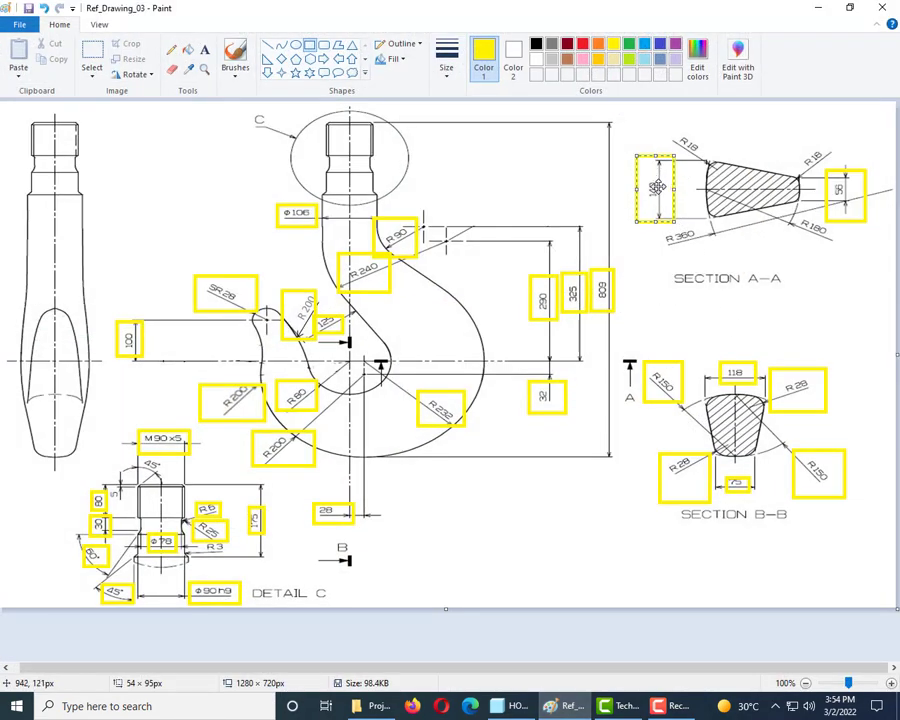
{"action": "left_click", "coordinate": [818, 8]}
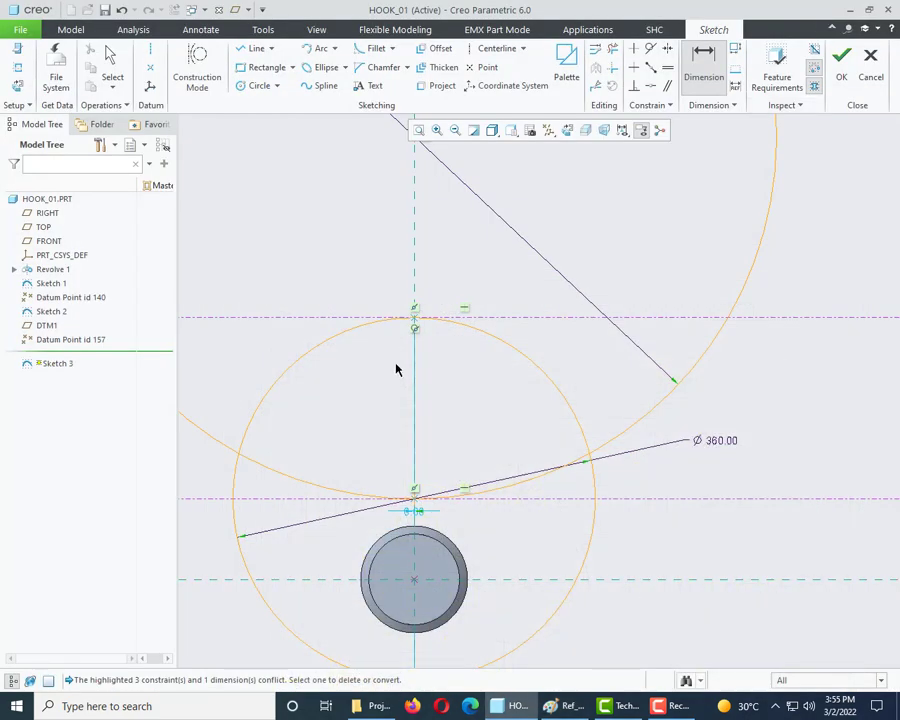
{"action": "scroll", "coordinate": [396, 368], "scroll_direction": "up", "scroll_amount": 3}
{"action": "key", "text": "ctrl+z"}
{"action": "scroll", "coordinate": [281, 406], "scroll_direction": "down", "scroll_amount": 3}
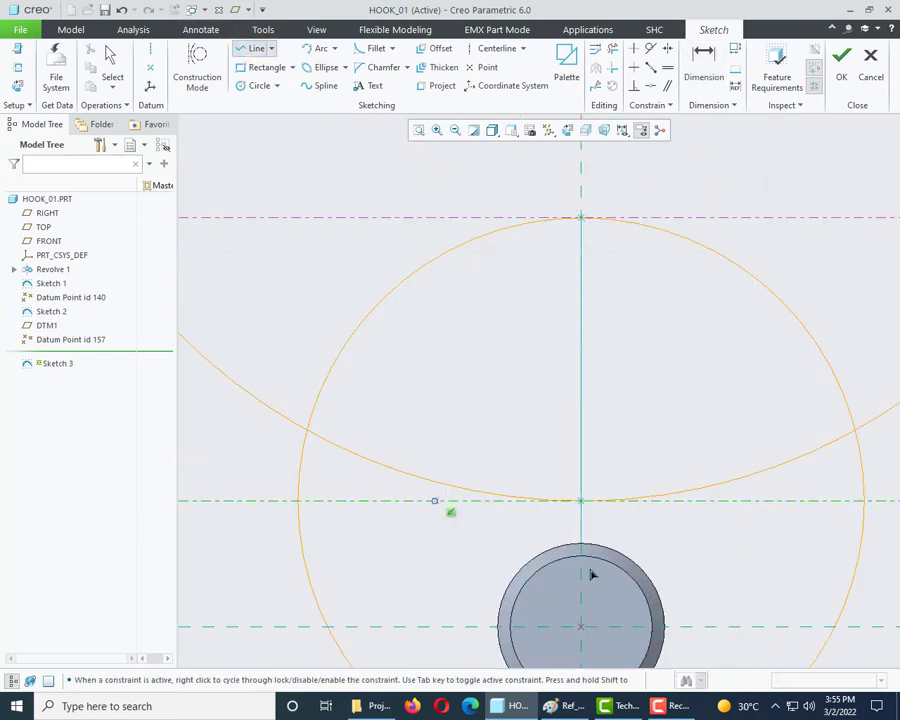
{"action": "left_click", "coordinate": [428, 501]}
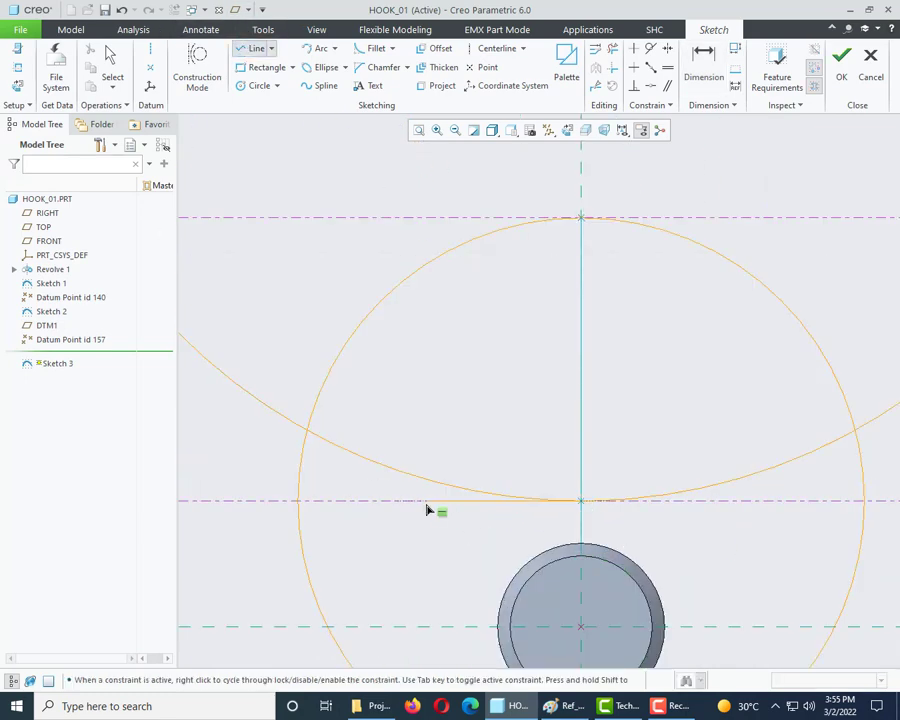
{"action": "middle_click", "coordinate": [428, 556]}
{"action": "middle_click", "coordinate": [484, 556]}
Set the length of the lower horizontal line to 70.
{"action": "double_click", "coordinate": [520, 559]}
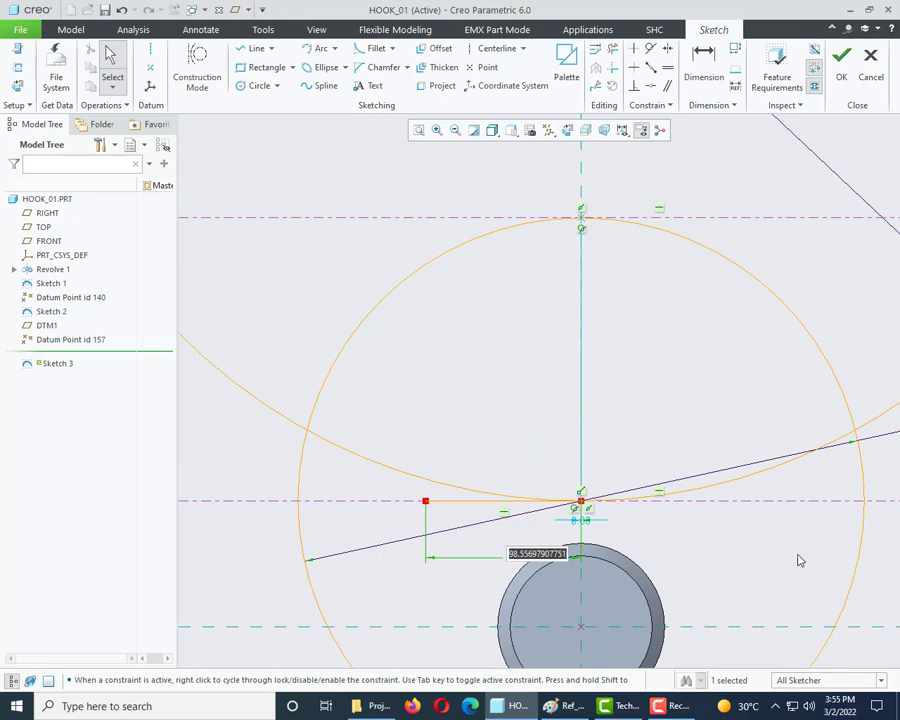
{"action": "type", "text": "70"}
{"action": "key", "text": "Return"}
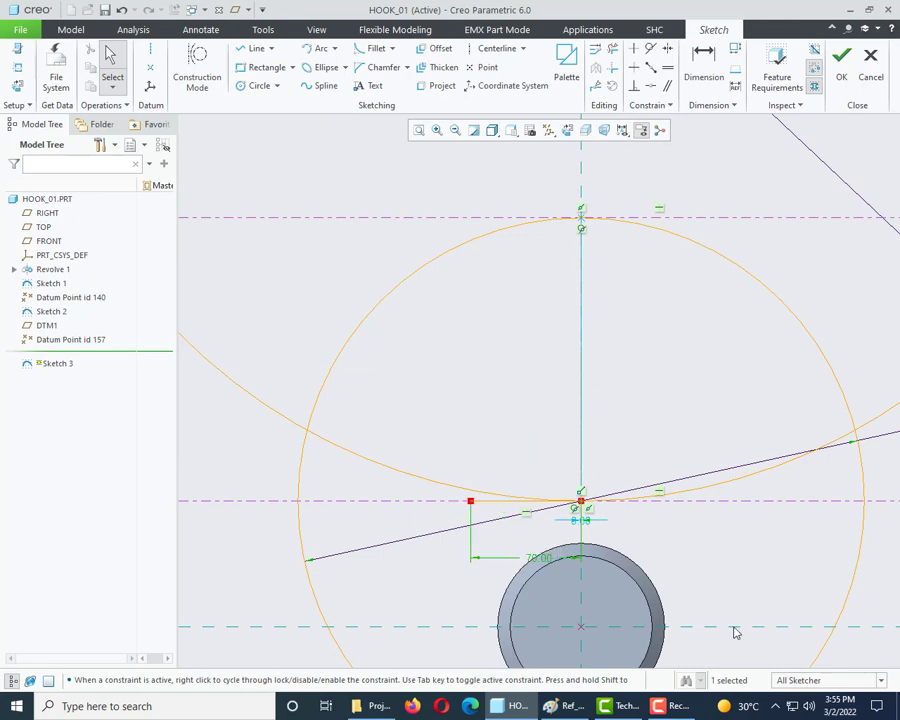
{"action": "left_click", "coordinate": [572, 708]}
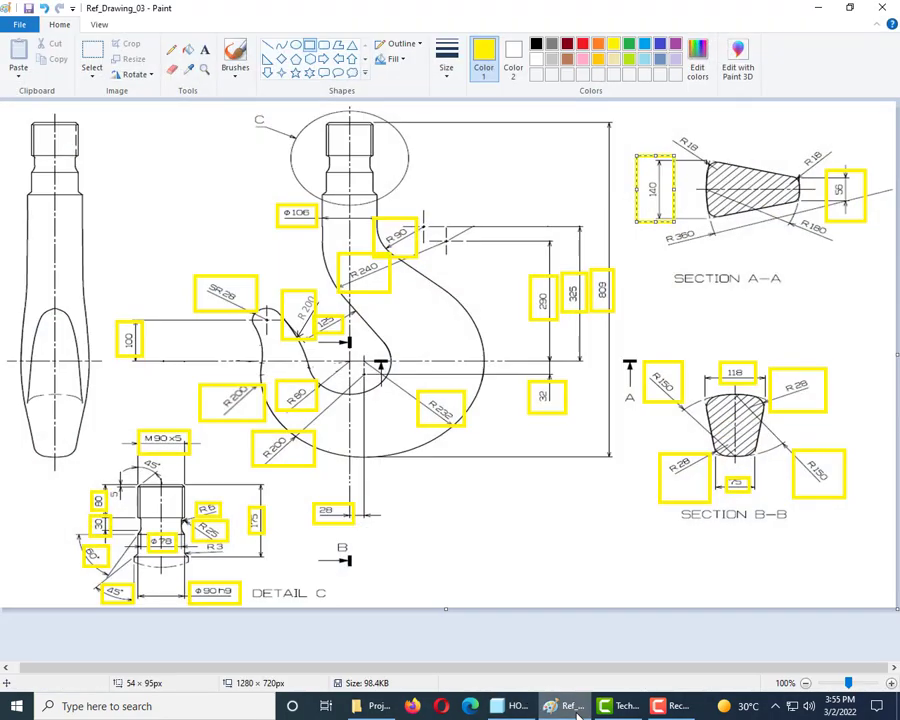
{"action": "left_click", "coordinate": [577, 710]}
{"action": "scroll", "coordinate": [464, 628], "scroll_direction": "down", "scroll_amount": 4}
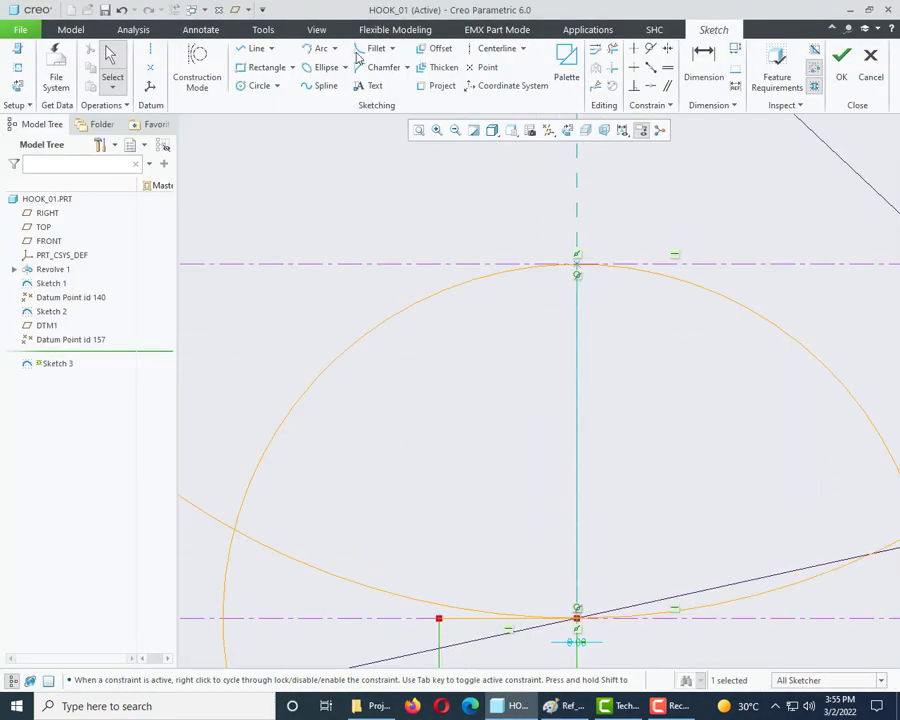
{"action": "left_click", "coordinate": [256, 48]}
{"action": "left_click", "coordinate": [576, 264]}
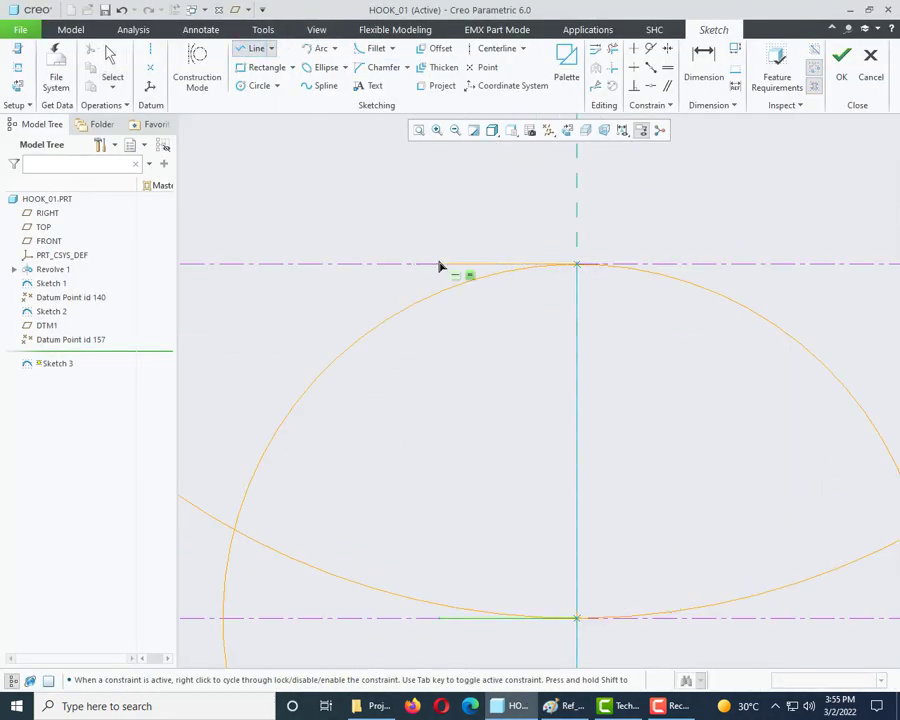
{"action": "left_click", "coordinate": [438, 264]}
{"action": "middle_click", "coordinate": [530, 354]}
{"action": "middle_click", "coordinate": [520, 298]}
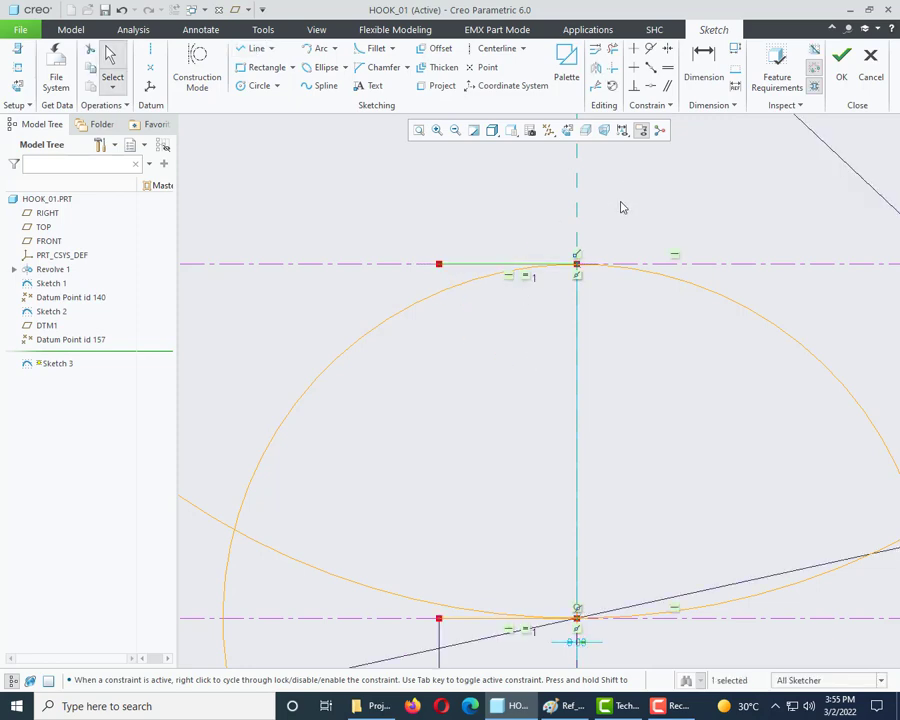
{"action": "key", "text": "ctrl+z"}
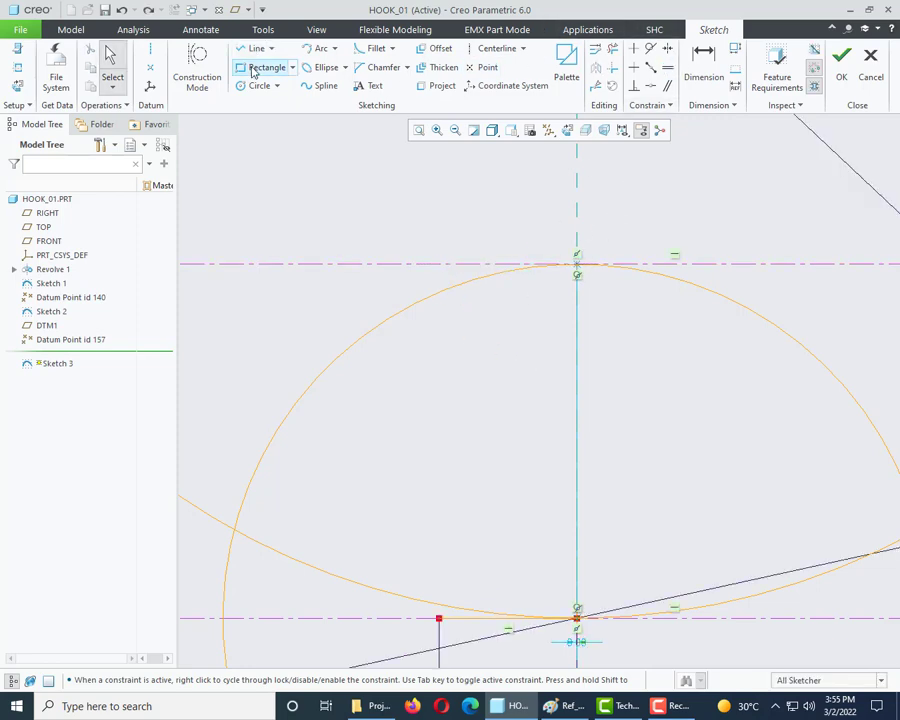
Sketch a horizontal line about 111 long from the upper datum point, left of the vertical reference.
{"action": "left_click", "coordinate": [256, 30]}
{"action": "left_click", "coordinate": [71, 30]}
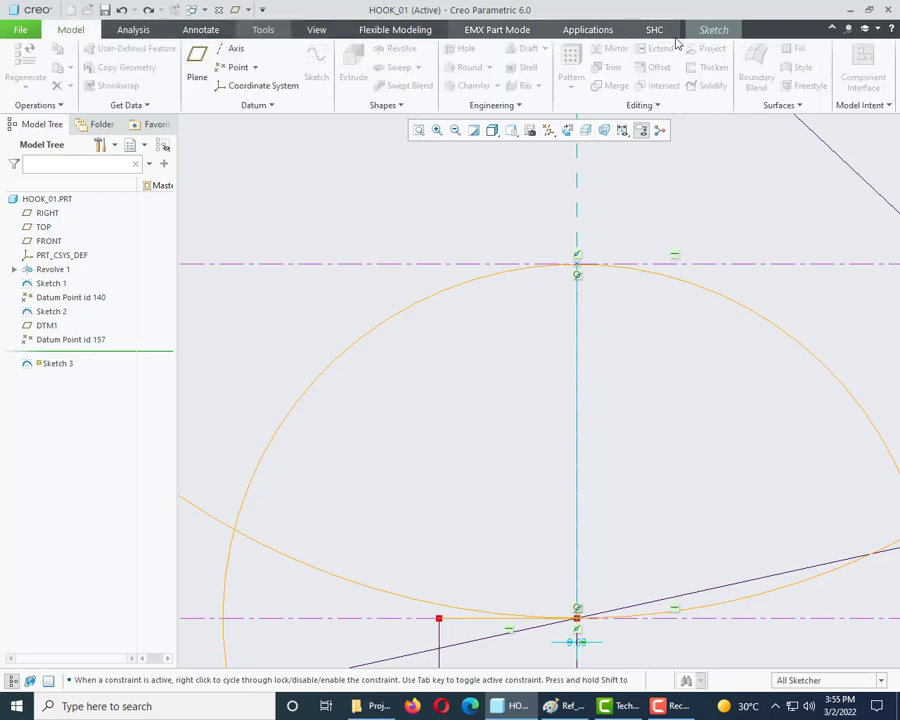
{"action": "left_click", "coordinate": [710, 30]}
{"action": "left_click", "coordinate": [253, 50]}
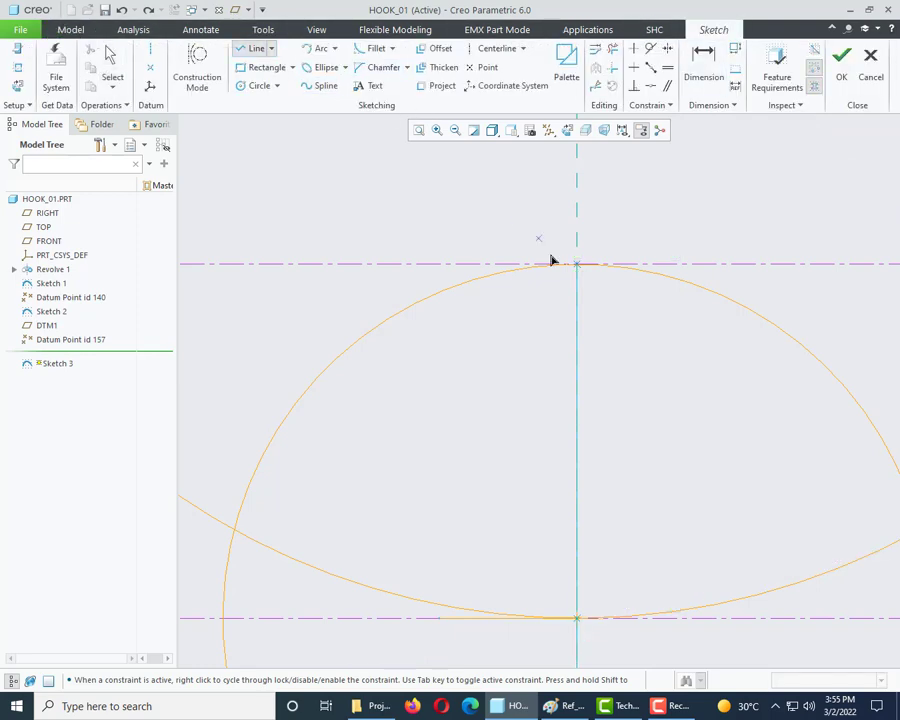
{"action": "left_click", "coordinate": [581, 270]}
{"action": "left_click", "coordinate": [349, 264]}
{"action": "middle_click", "coordinate": [349, 264]}
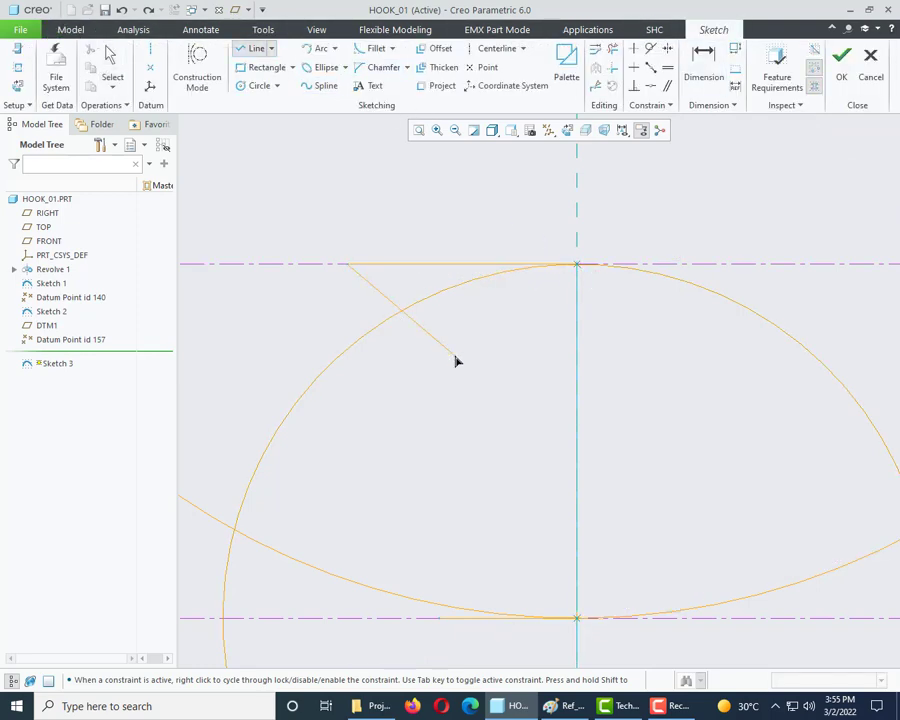
{"action": "middle_click", "coordinate": [490, 352]}
Set the length of the upper horizontal line to 28.
{"action": "double_click", "coordinate": [483, 336]}
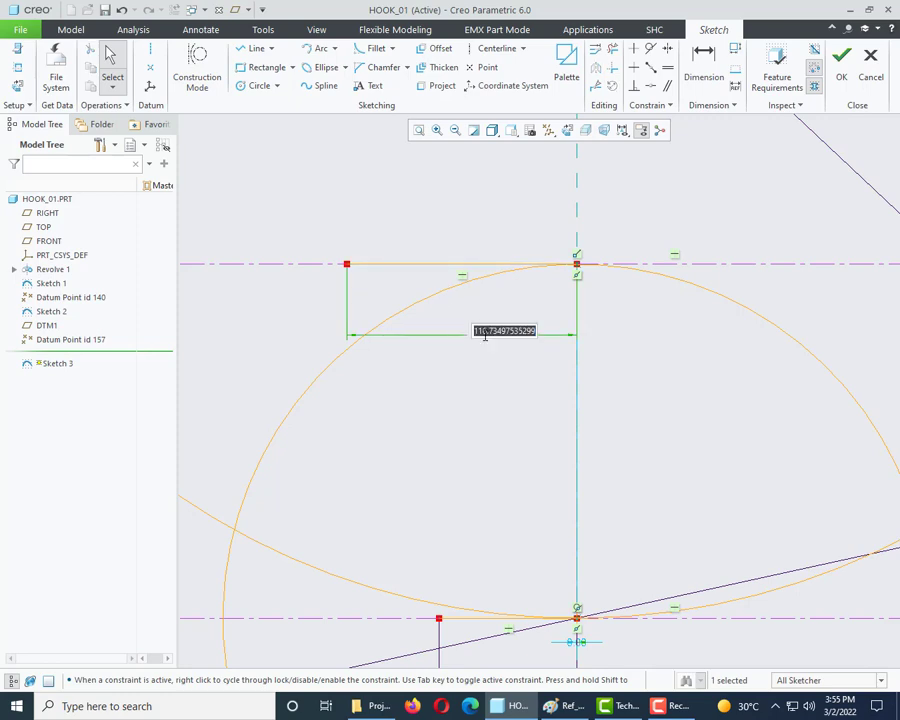
{"action": "type", "text": "50"}
{"action": "key", "text": "Return"}
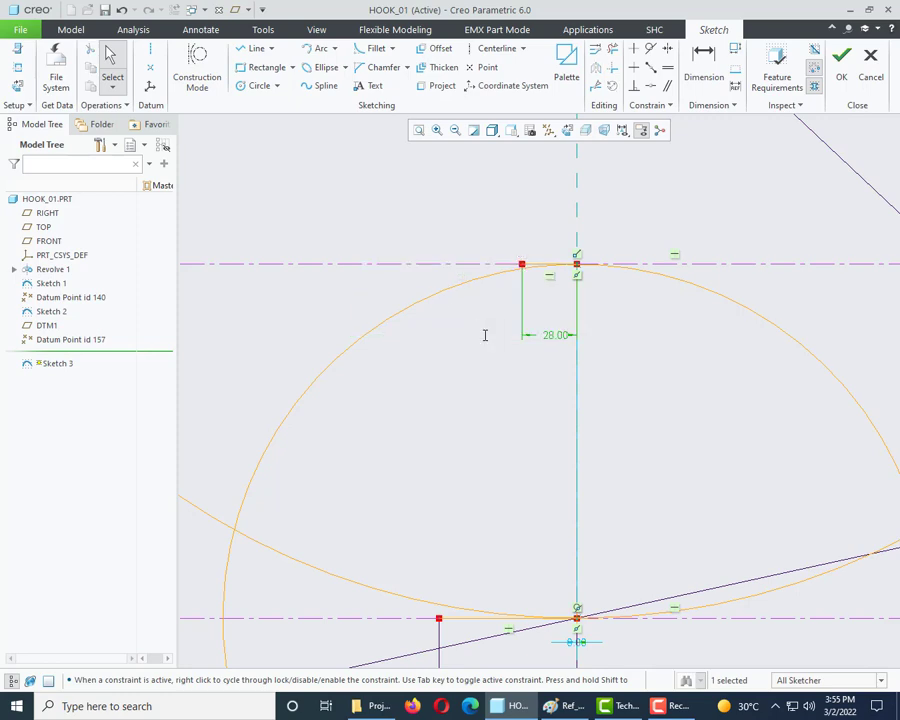
Sketch a slanted line joining the left ends of the 28 and 70 horizontal lines.
{"action": "scroll", "coordinate": [462, 202], "scroll_direction": "up", "scroll_amount": 3}
{"action": "scroll", "coordinate": [443, 419], "scroll_direction": "down", "scroll_amount": 2}
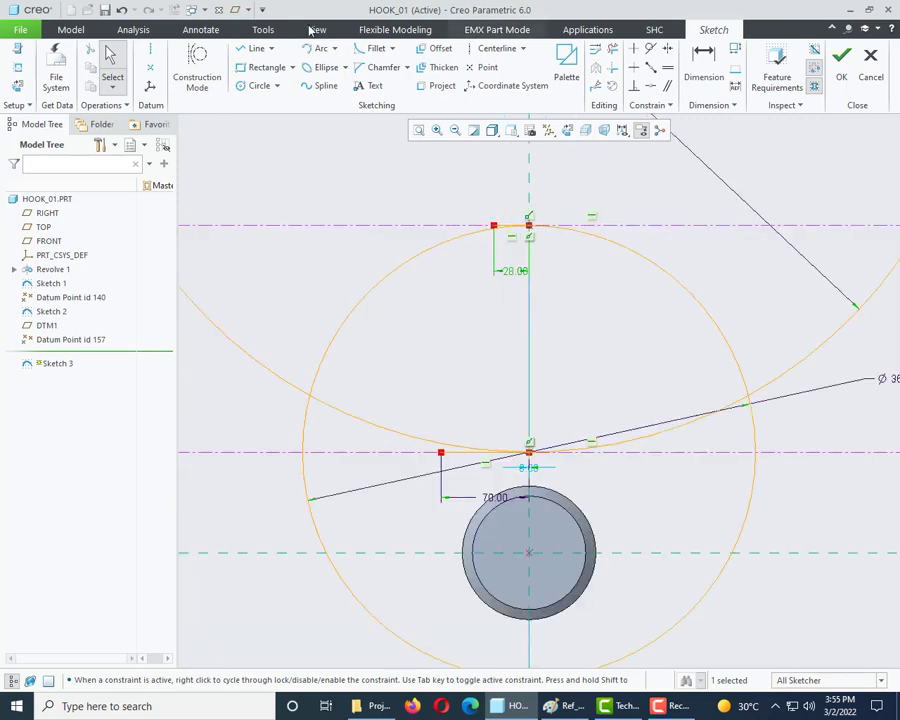
{"action": "left_click", "coordinate": [252, 48]}
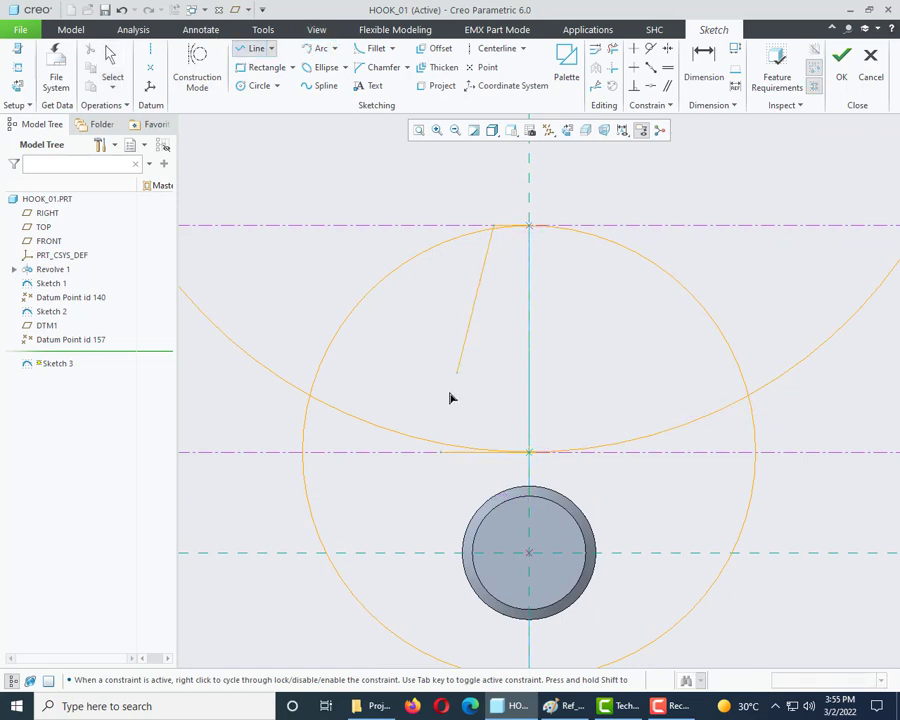
{"action": "left_click", "coordinate": [442, 452]}
{"action": "middle_click", "coordinate": [518, 497]}
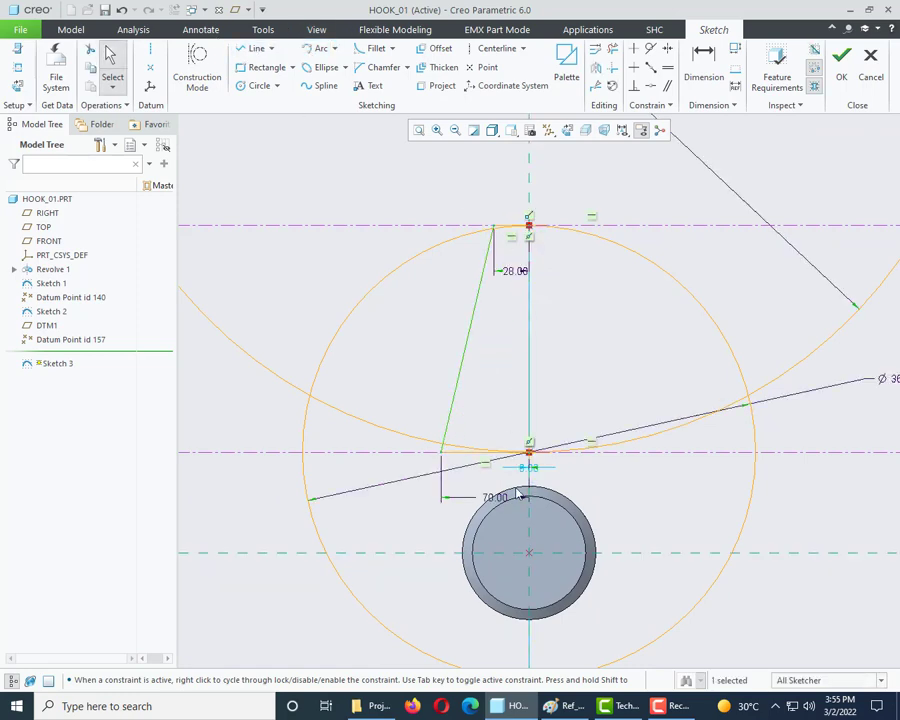
Examine the corners where the slanted line crosses the larger circle below and the smaller circle above.
{"action": "scroll", "coordinate": [448, 440], "scroll_direction": "down", "scroll_amount": 5}
{"action": "left_click", "coordinate": [436, 446]}
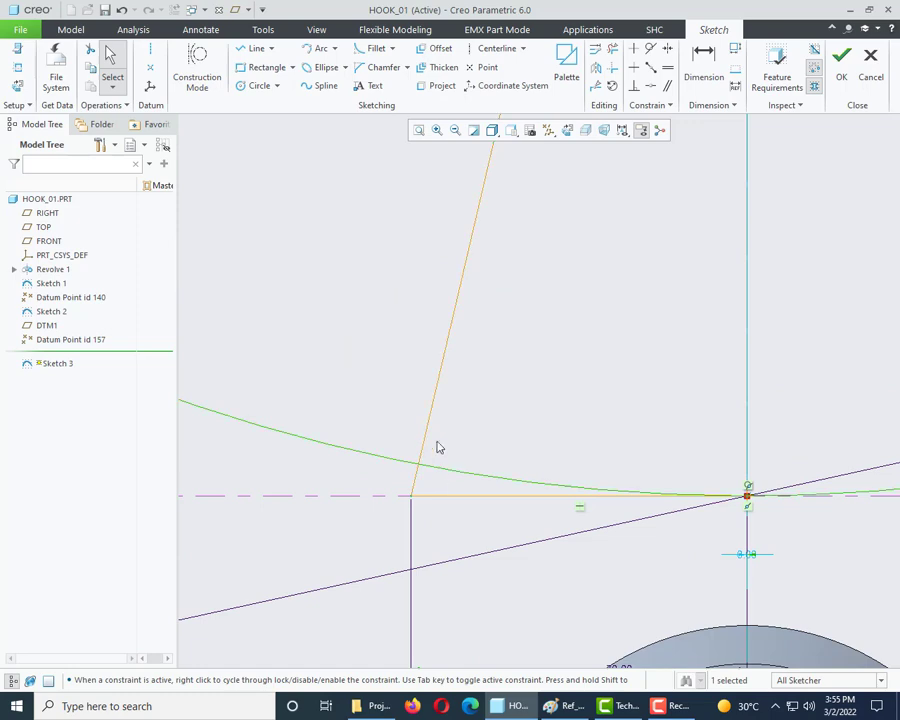
{"action": "left_click", "coordinate": [428, 440]}
{"action": "scroll", "coordinate": [390, 542], "scroll_direction": "up", "scroll_amount": 4}
{"action": "scroll", "coordinate": [495, 165], "scroll_direction": "down", "scroll_amount": 5}
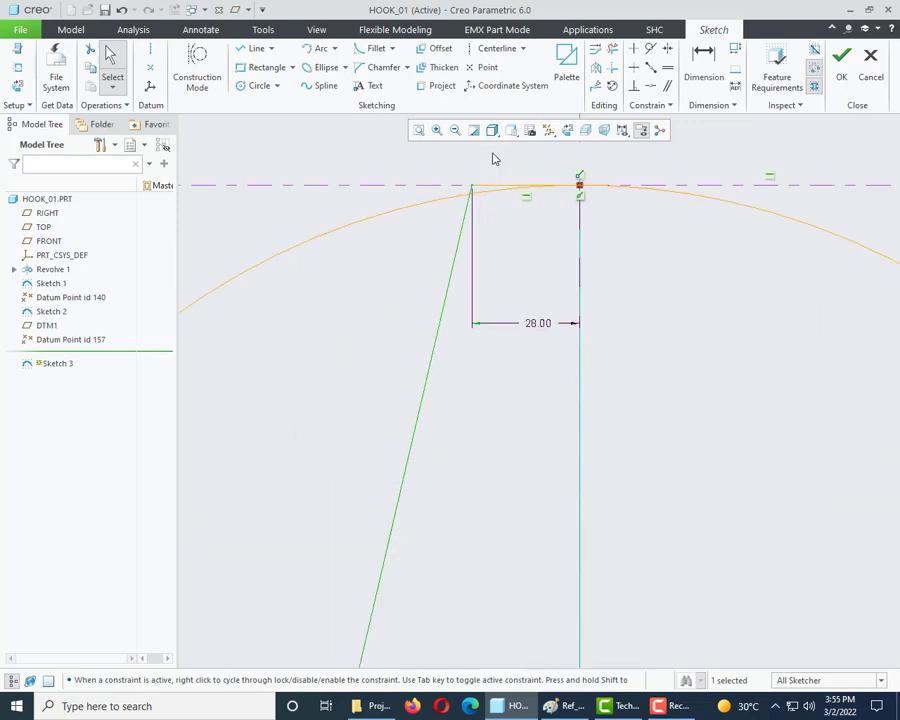
{"action": "left_click", "coordinate": [472, 220]}
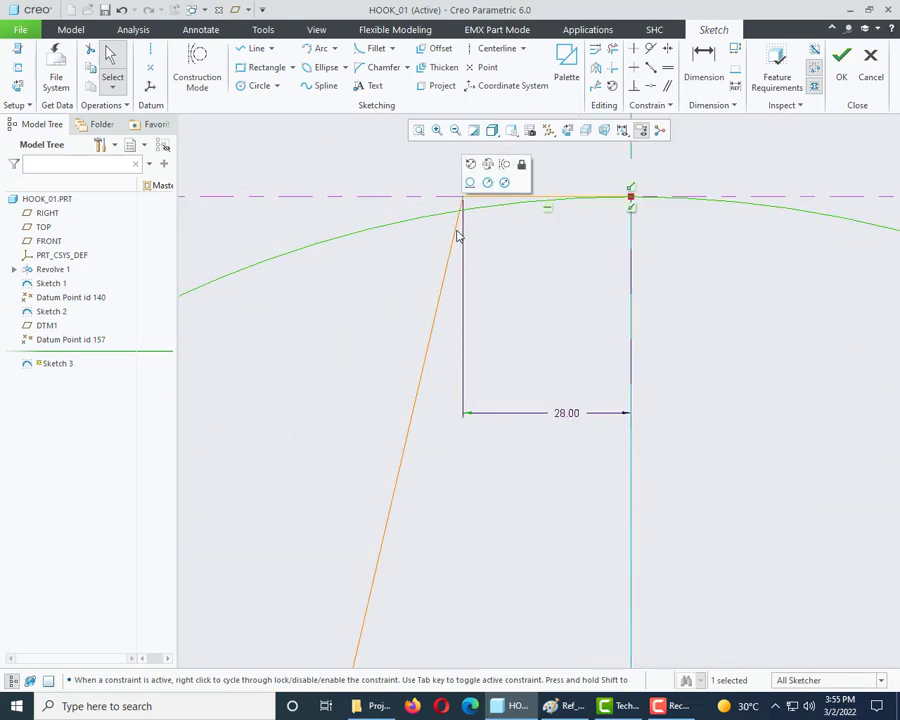
{"action": "left_click", "coordinate": [457, 235]}
{"action": "scroll", "coordinate": [434, 241], "scroll_direction": "up", "scroll_amount": 4}
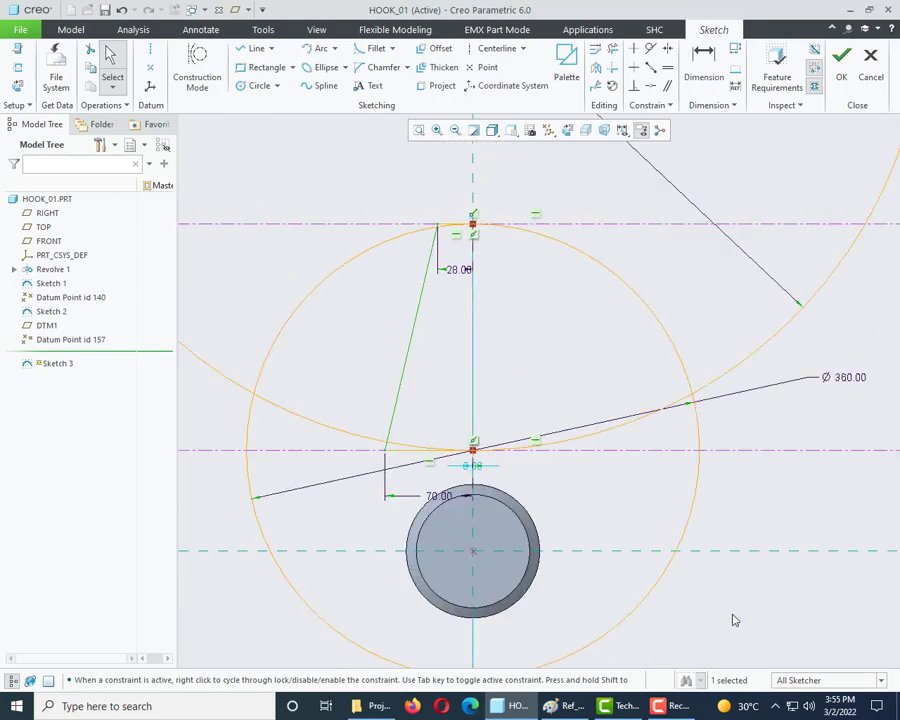
Check the section corners in the Paint reference drawing, and in Creo fillet the slanted line and smaller circle with a radius of about 4.4.
{"action": "left_click", "coordinate": [563, 706]}
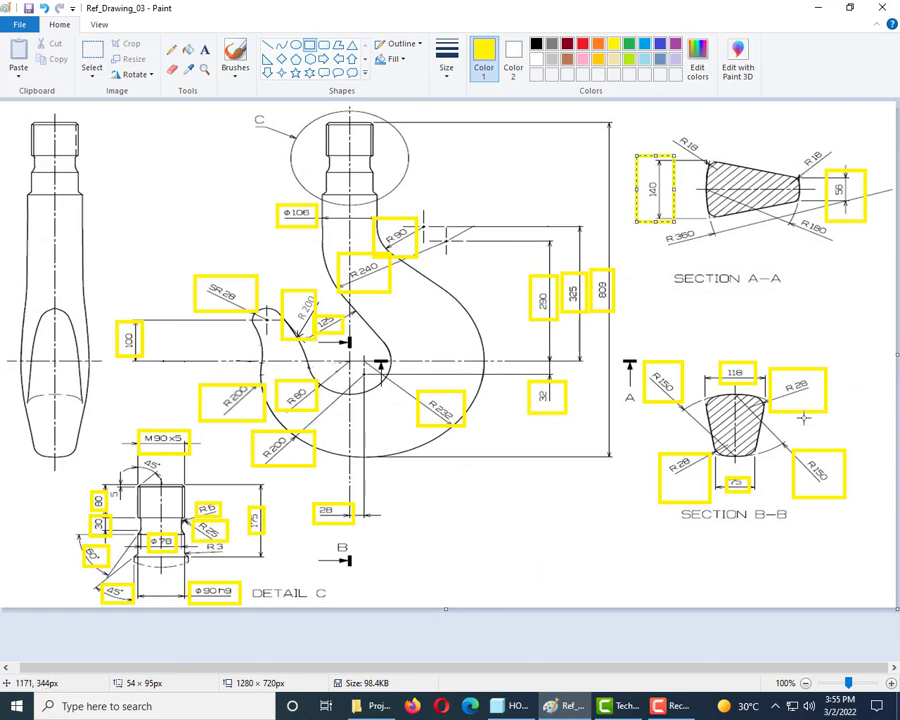
{"action": "left_click", "coordinate": [515, 706]}
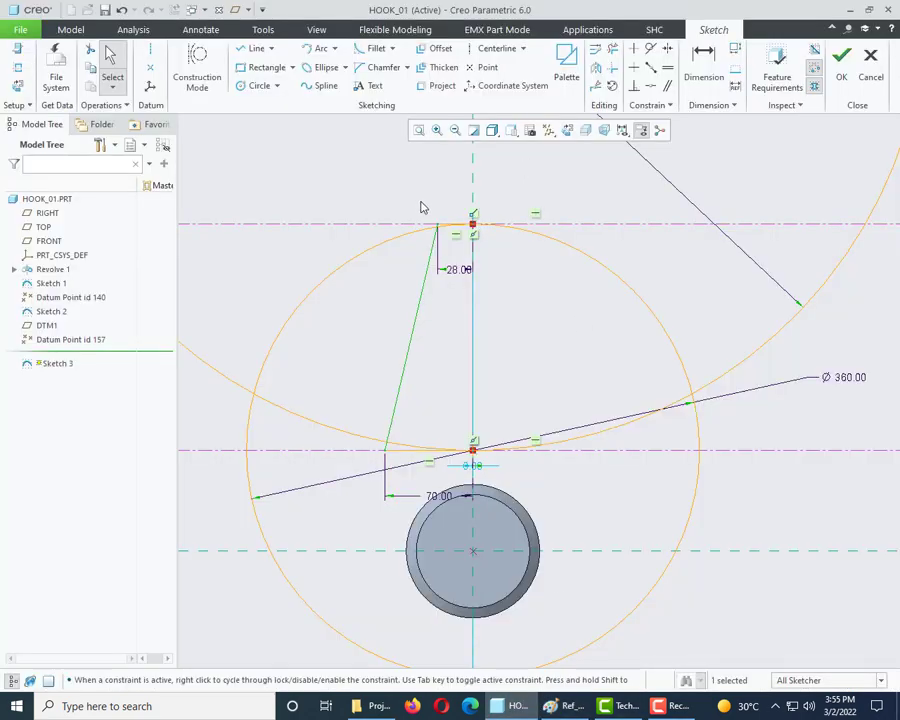
{"action": "scroll", "coordinate": [421, 207], "scroll_direction": "up", "scroll_amount": 3}
{"action": "left_click", "coordinate": [375, 48]}
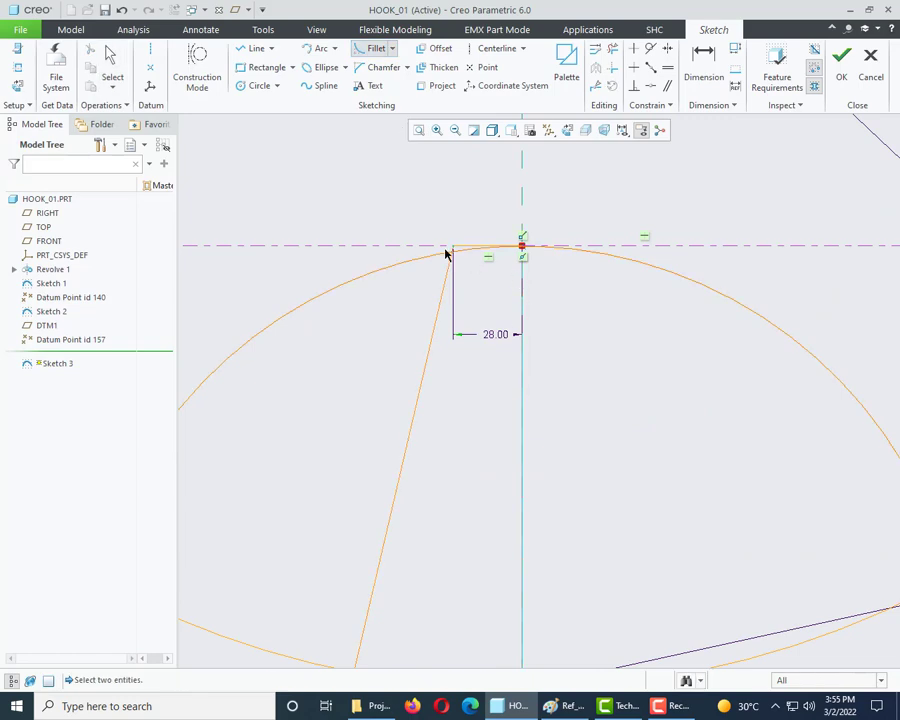
{"action": "scroll", "coordinate": [462, 256], "scroll_direction": "up", "scroll_amount": 3}
{"action": "left_click", "coordinate": [457, 249]}
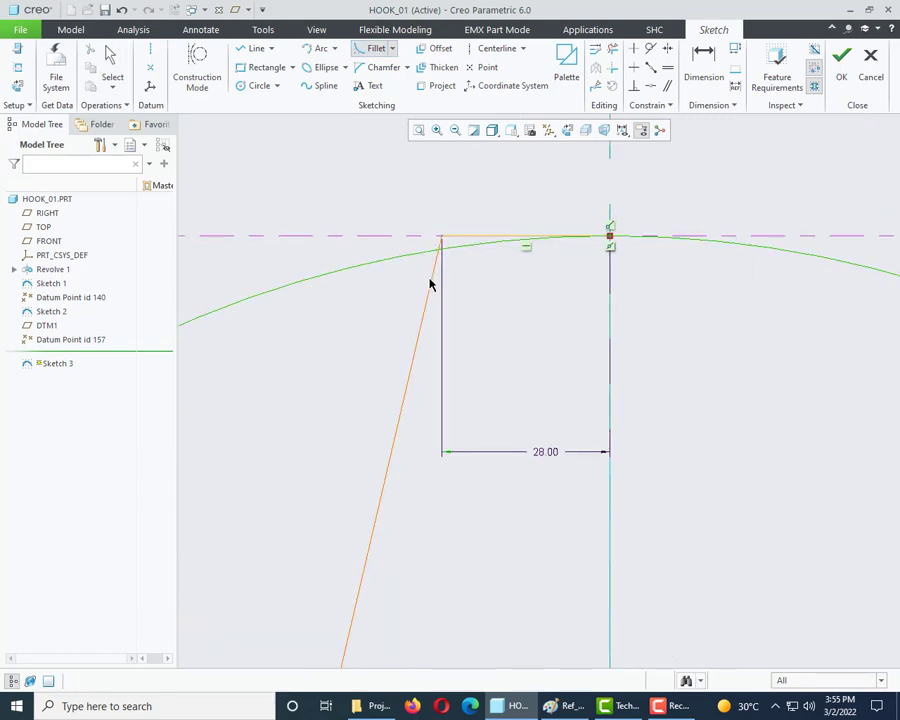
{"action": "left_click", "coordinate": [430, 284]}
{"action": "middle_click", "coordinate": [484, 340]}
{"action": "scroll", "coordinate": [477, 411], "scroll_direction": "down", "scroll_amount": 3}
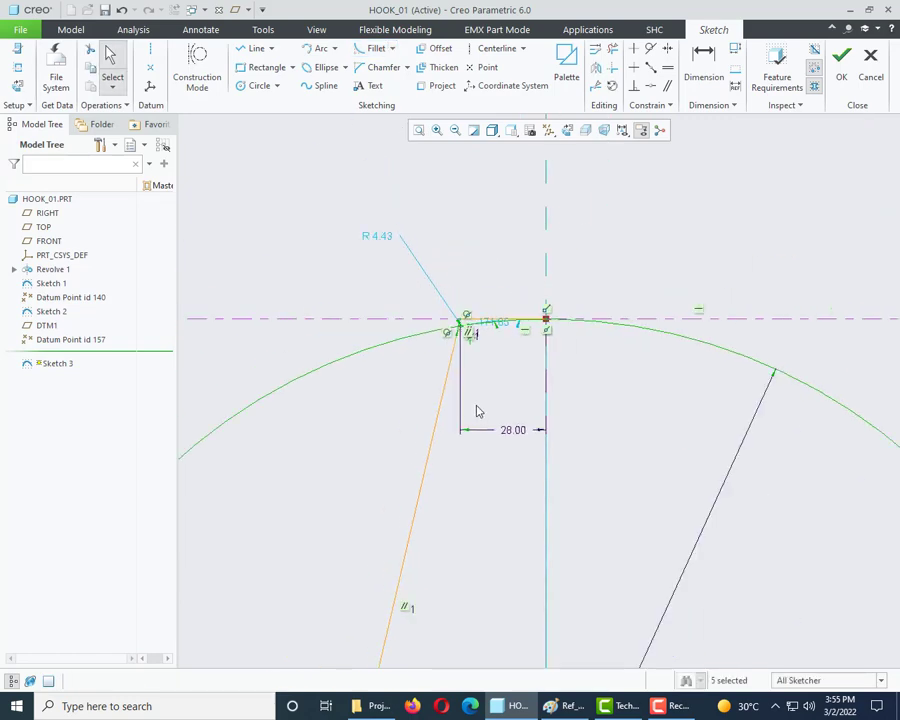
Set the radius of the fillet between the slanted line and the smaller circle to 18.
{"action": "double_click", "coordinate": [378, 238]}
{"action": "type", "text": "10"}
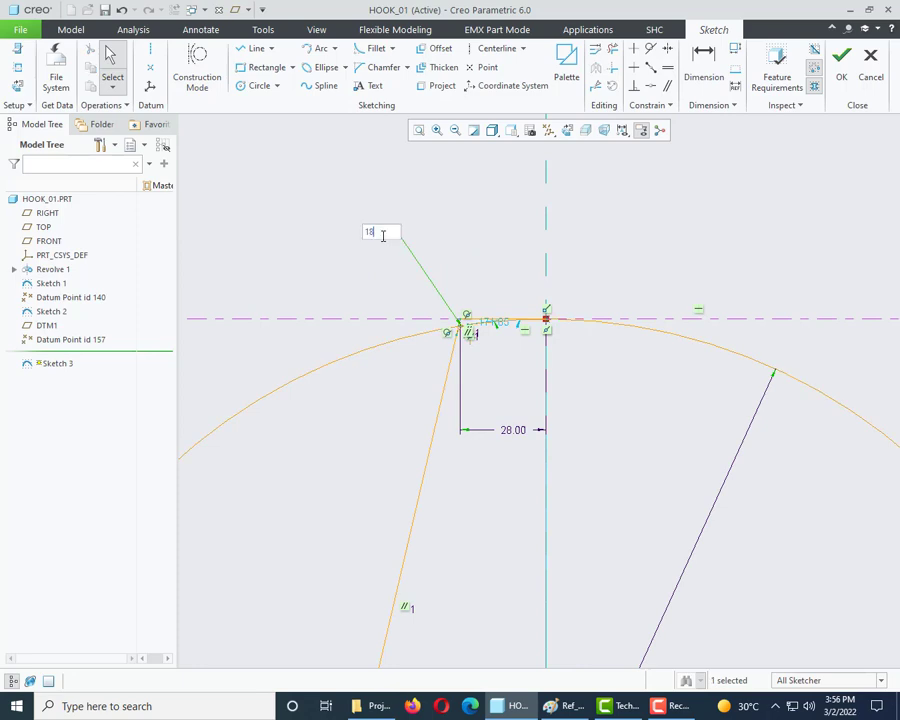
{"action": "key", "text": "Return"}
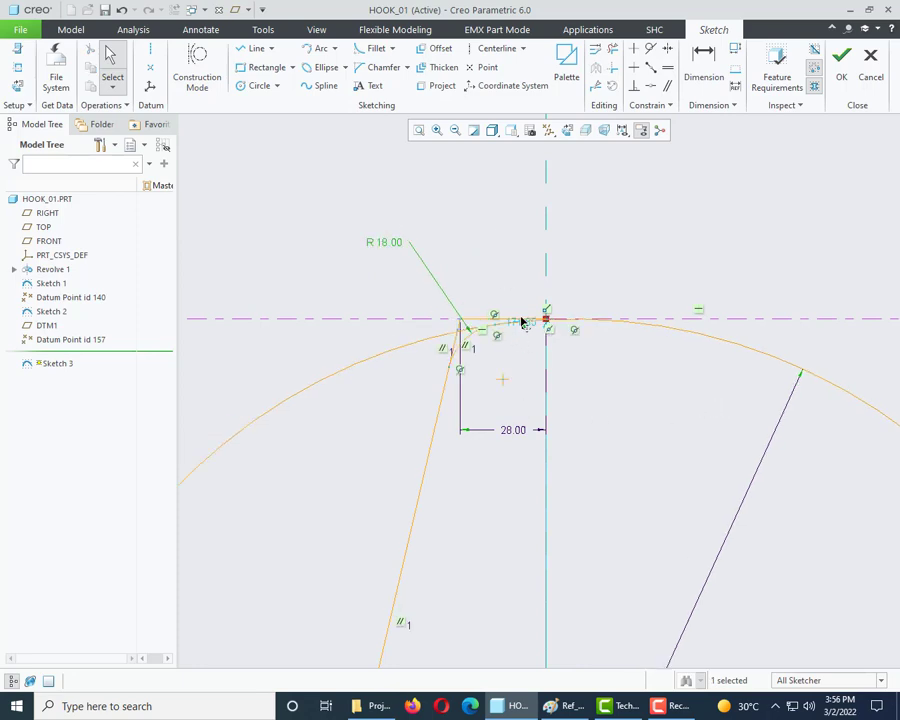
Try to make the smaller circle tangent to the upper horizontal line, deleting a conflicting Horizontal constraint.
{"action": "scroll", "coordinate": [522, 322], "scroll_direction": "up", "scroll_amount": 6}
{"action": "scroll", "coordinate": [566, 330], "scroll_direction": "down", "scroll_amount": 3}
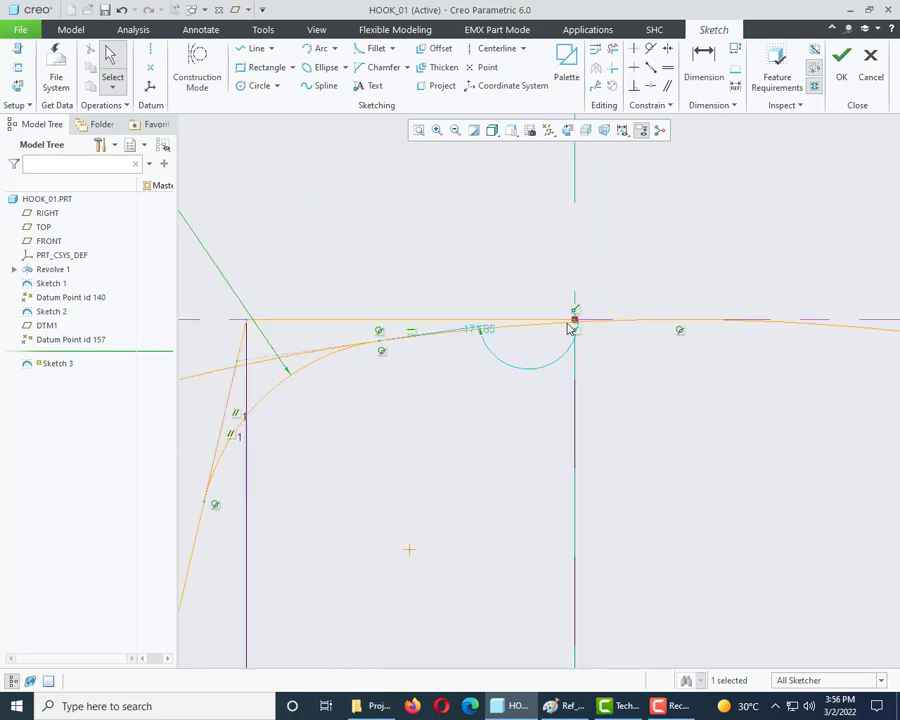
{"action": "scroll", "coordinate": [570, 328], "scroll_direction": "down", "scroll_amount": 1}
{"action": "left_click", "coordinate": [650, 48]}
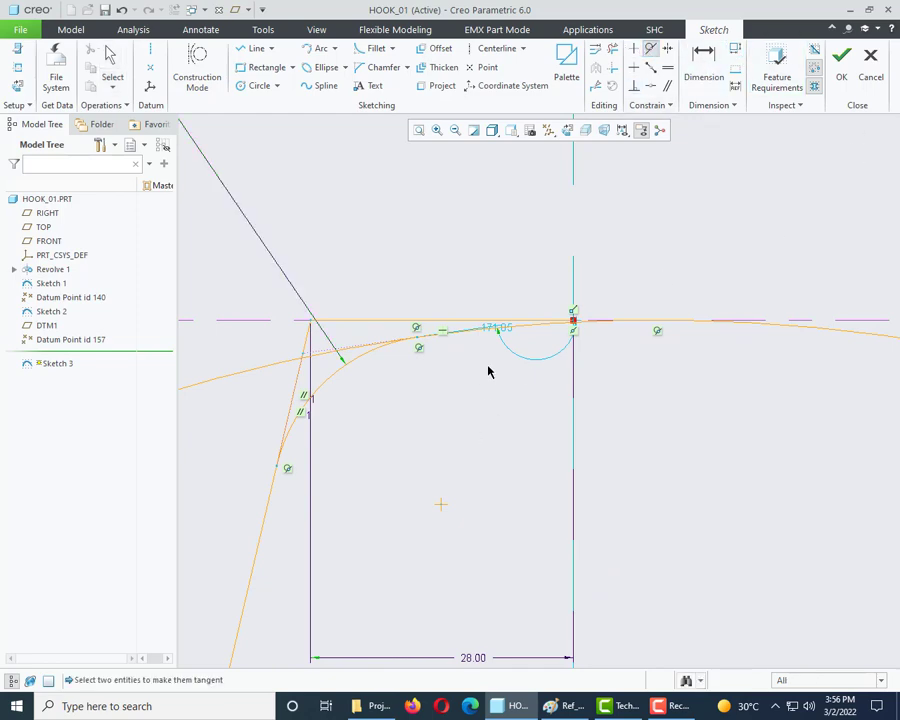
{"action": "scroll", "coordinate": [480, 336], "scroll_direction": "up", "scroll_amount": 2}
{"action": "left_click", "coordinate": [230, 366]}
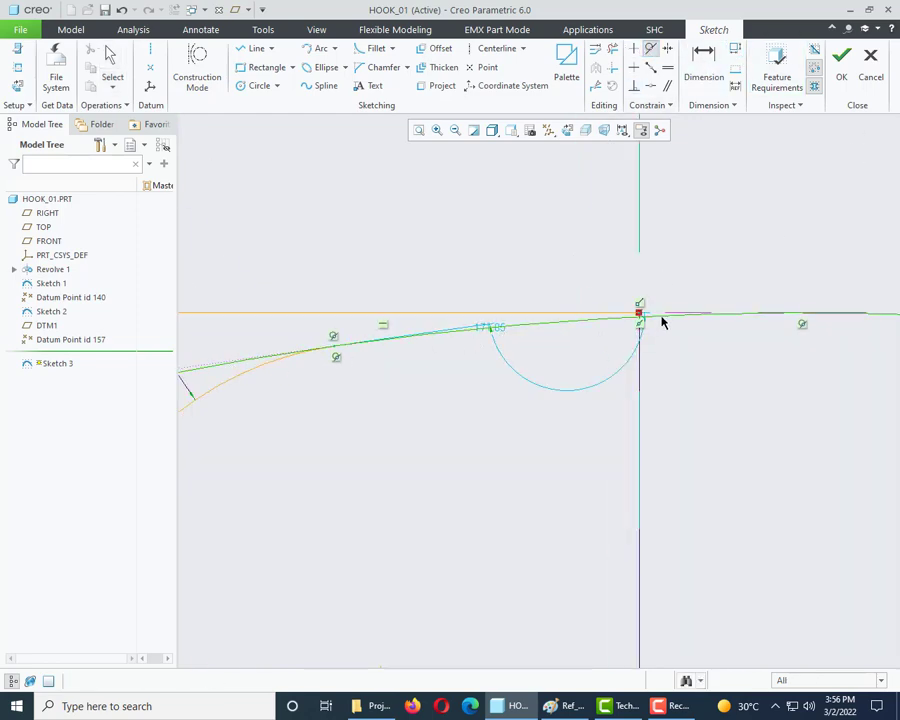
{"action": "left_click", "coordinate": [640, 316]}
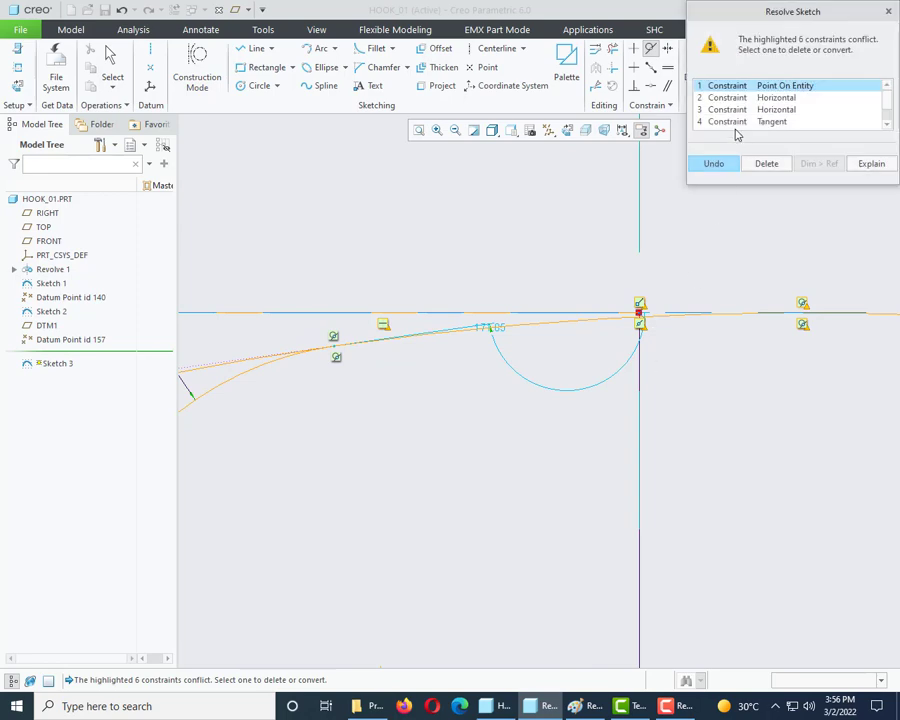
{"action": "left_click", "coordinate": [783, 110]}
{"action": "left_click", "coordinate": [767, 164]}
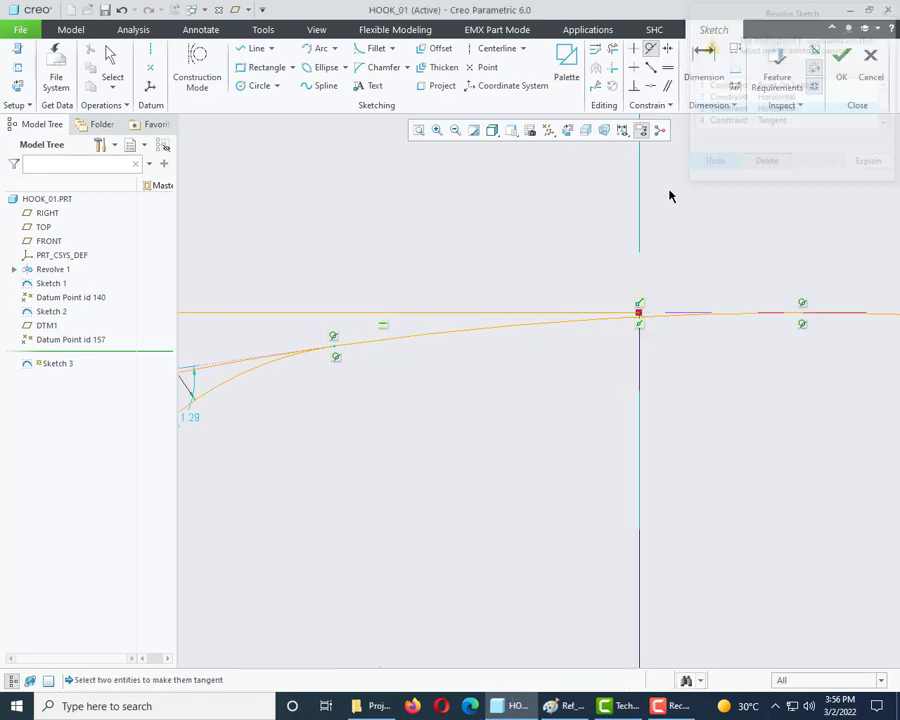
Leave the tangent constraint and undo the sketch edits back to before the upper horizontal line was drawn.
{"action": "scroll", "coordinate": [510, 318], "scroll_direction": "down", "scroll_amount": 2}
{"action": "scroll", "coordinate": [507, 312], "scroll_direction": "down", "scroll_amount": 2}
{"action": "scroll", "coordinate": [370, 261], "scroll_direction": "down", "scroll_amount": 2}
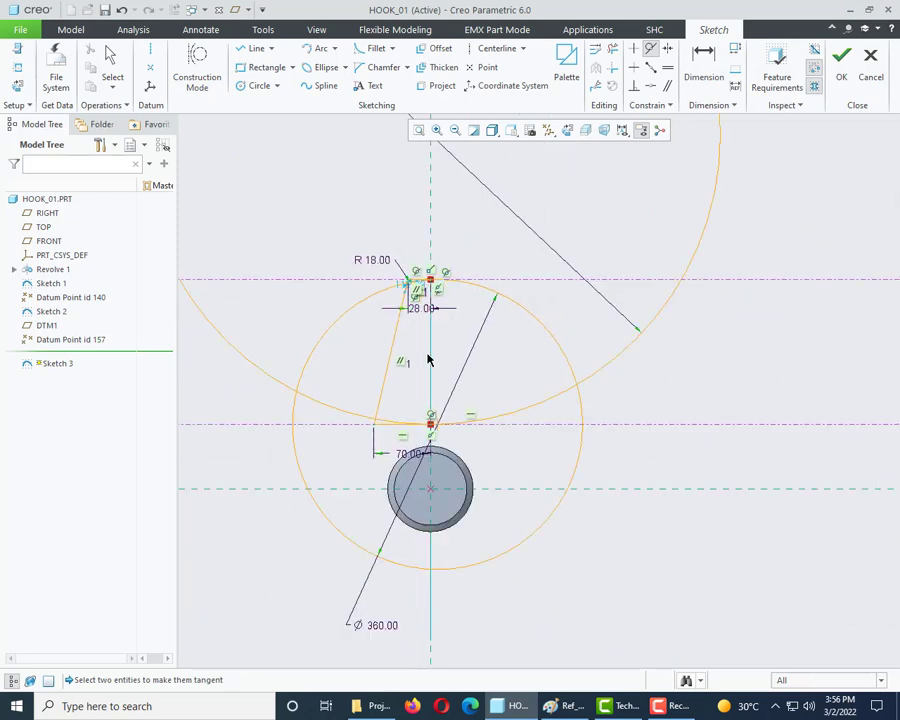
{"action": "scroll", "coordinate": [428, 358], "scroll_direction": "up", "scroll_amount": 2}
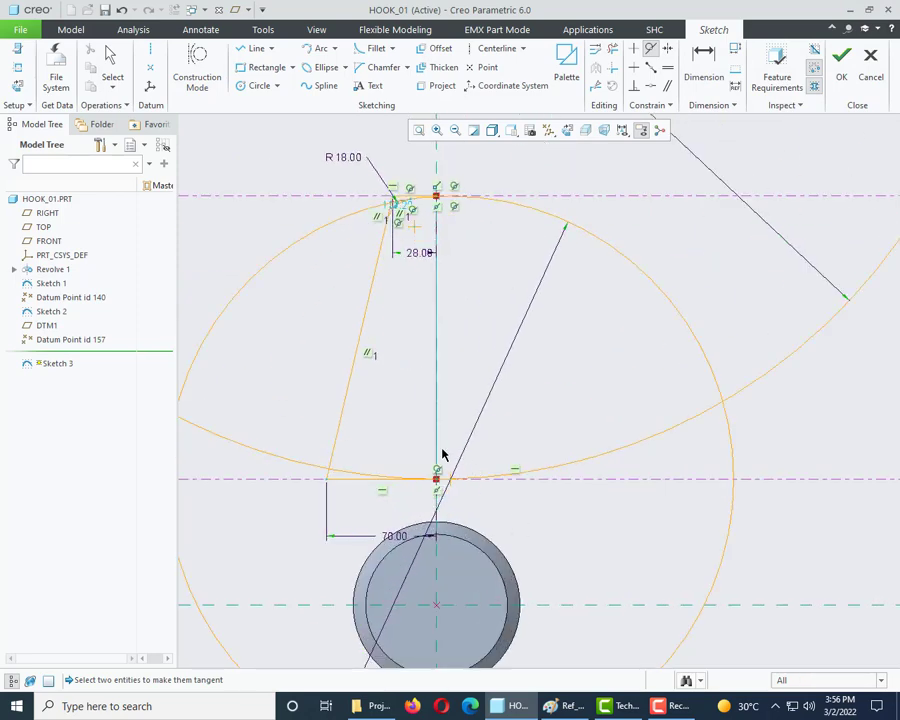
{"action": "middle_click", "coordinate": [384, 311]}
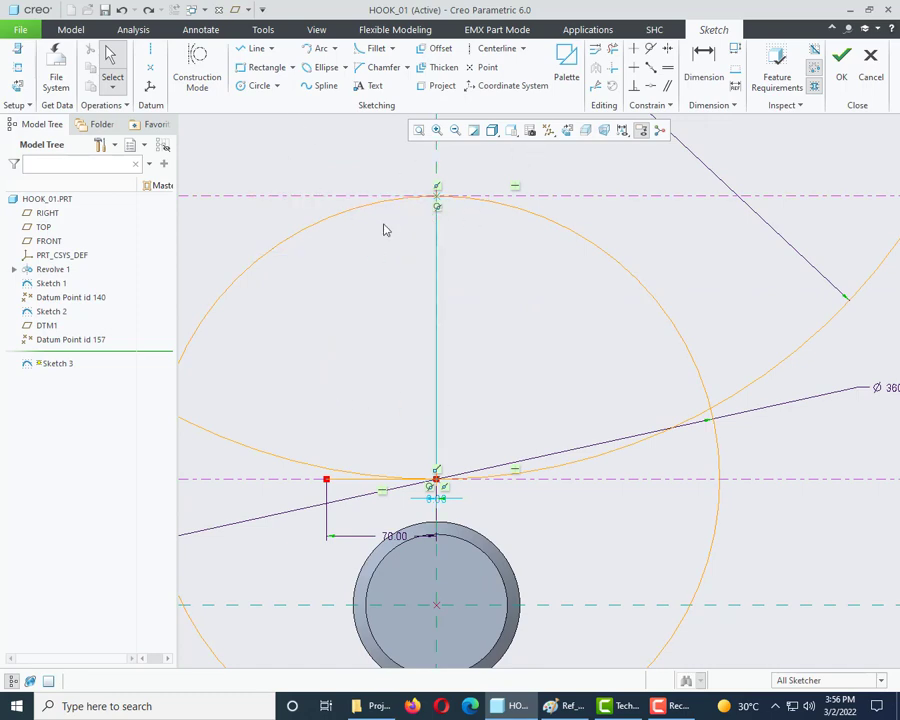
Sketch a horizontal line from the smaller circle's top point toward the left and set its length to 56/2.
{"action": "left_click", "coordinate": [252, 48]}
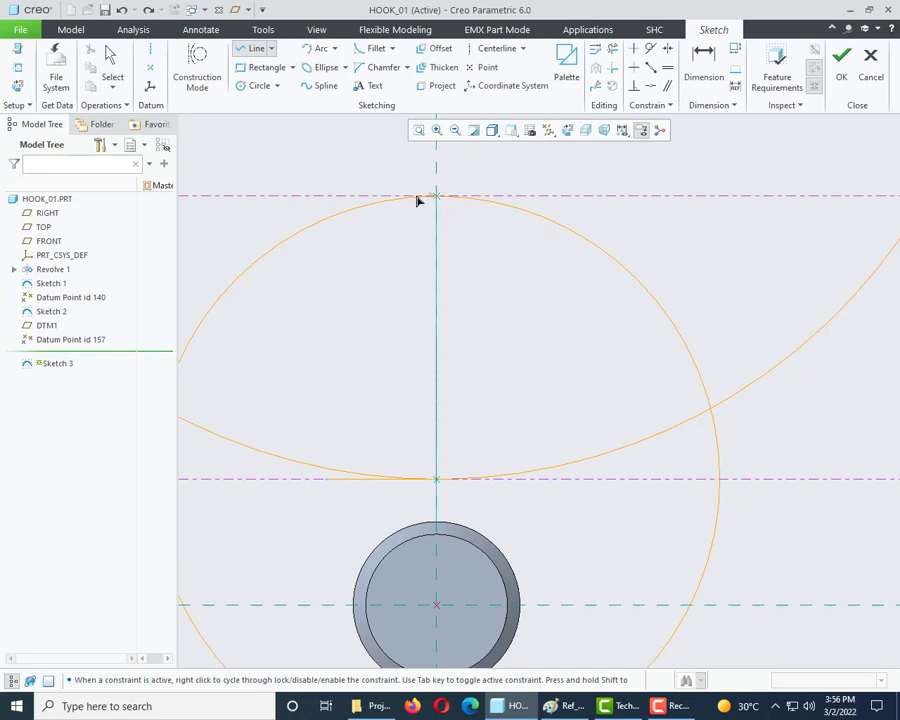
{"action": "left_click", "coordinate": [345, 200]}
{"action": "middle_click", "coordinate": [430, 259]}
{"action": "middle_click", "coordinate": [398, 254]}
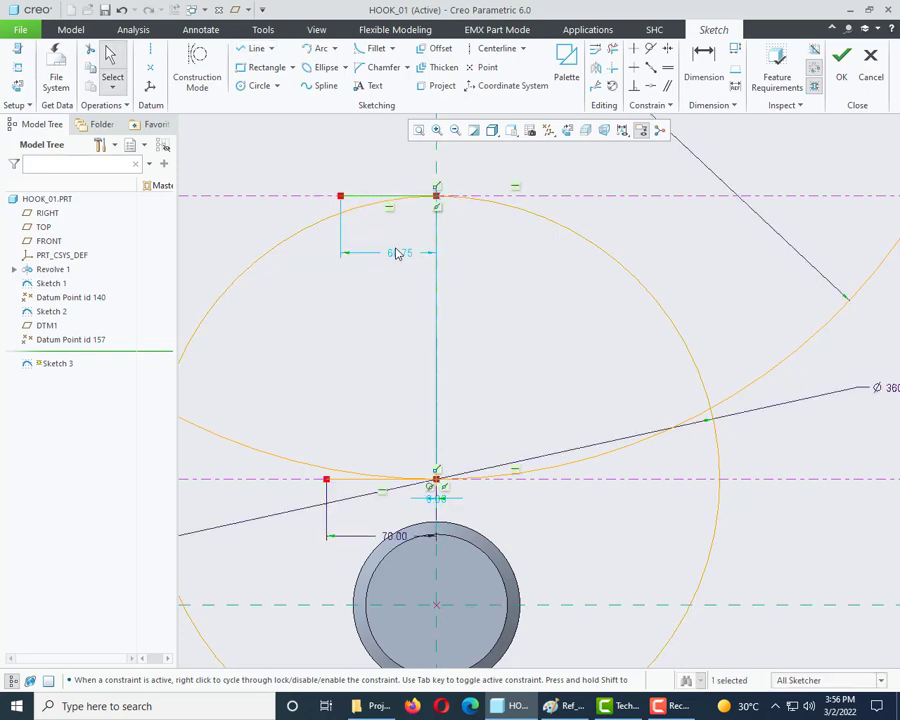
{"action": "double_click", "coordinate": [398, 253]}
{"action": "type", "text": "56"}
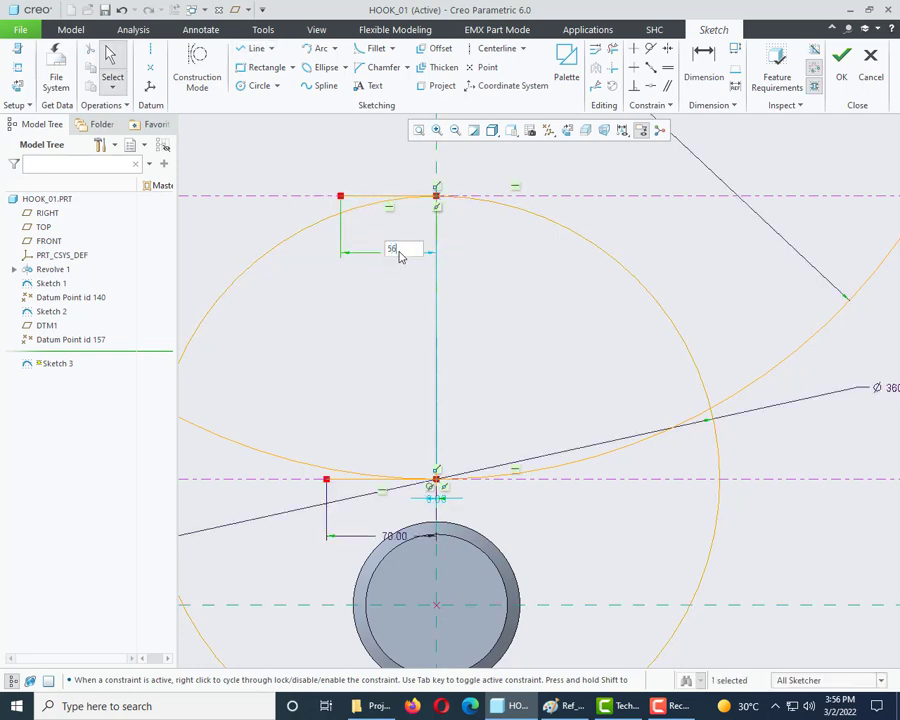
{"action": "type", "text": "/2"}
{"action": "key", "text": "Return"}
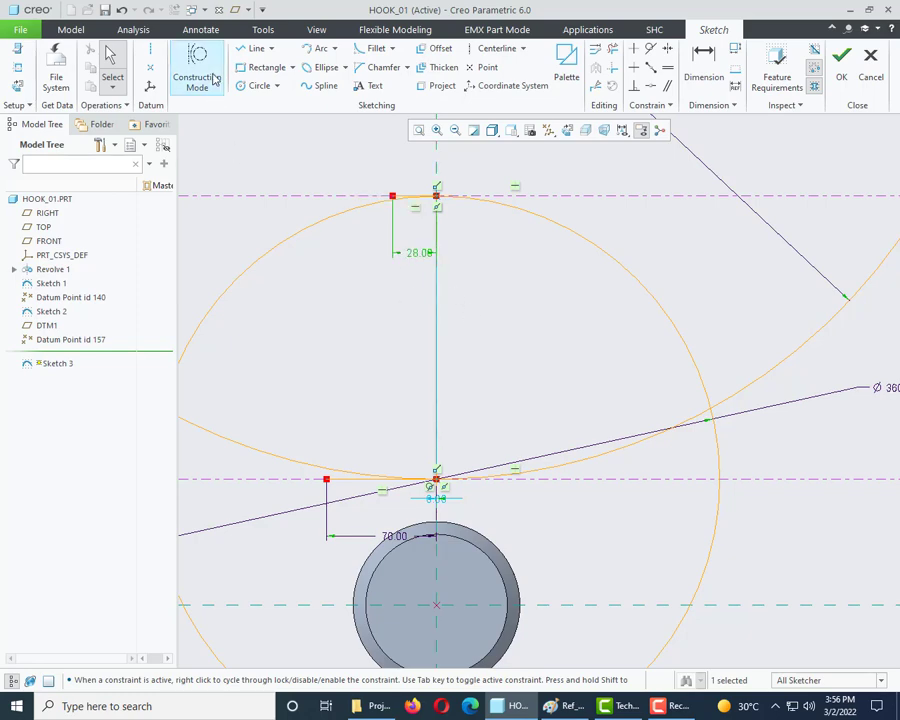
Sketch a slanted line joining the left ends of the upper 28 line and the lower 70 line.
{"action": "left_click", "coordinate": [254, 48]}
{"action": "left_click", "coordinate": [392, 199]}
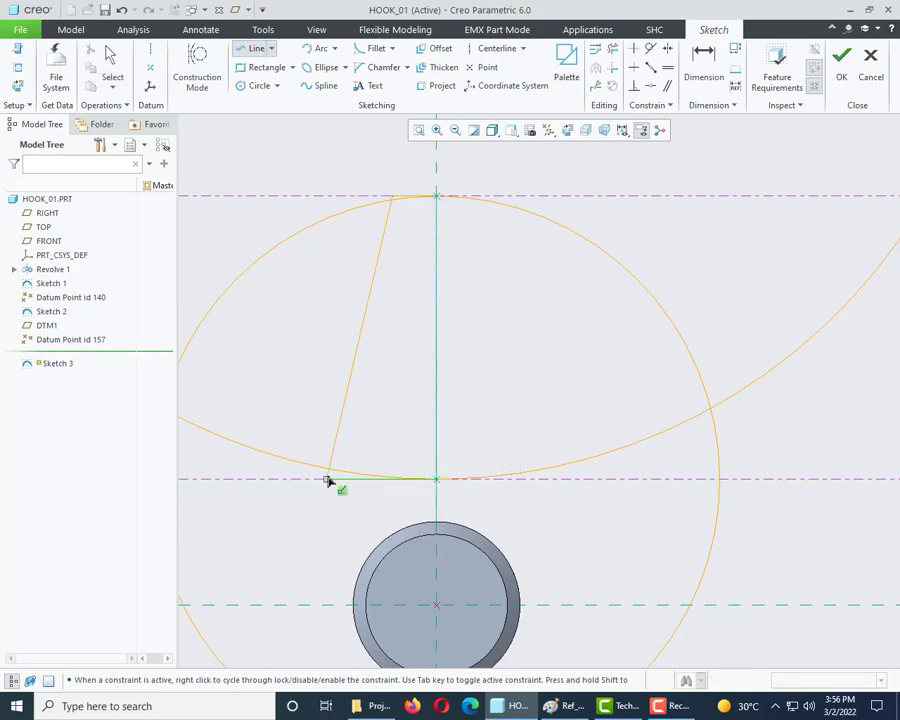
{"action": "left_click", "coordinate": [329, 474]}
{"action": "middle_click", "coordinate": [385, 412]}
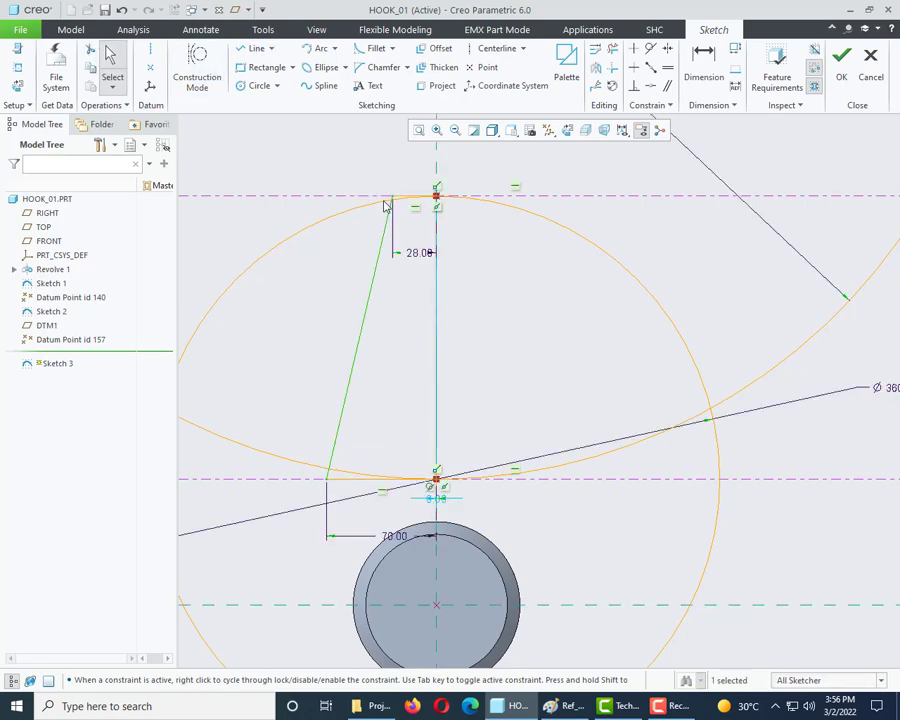
Fillet the lower corner between the slanted line and the larger circle with a radius of 18.
{"action": "left_click", "coordinate": [372, 48]}
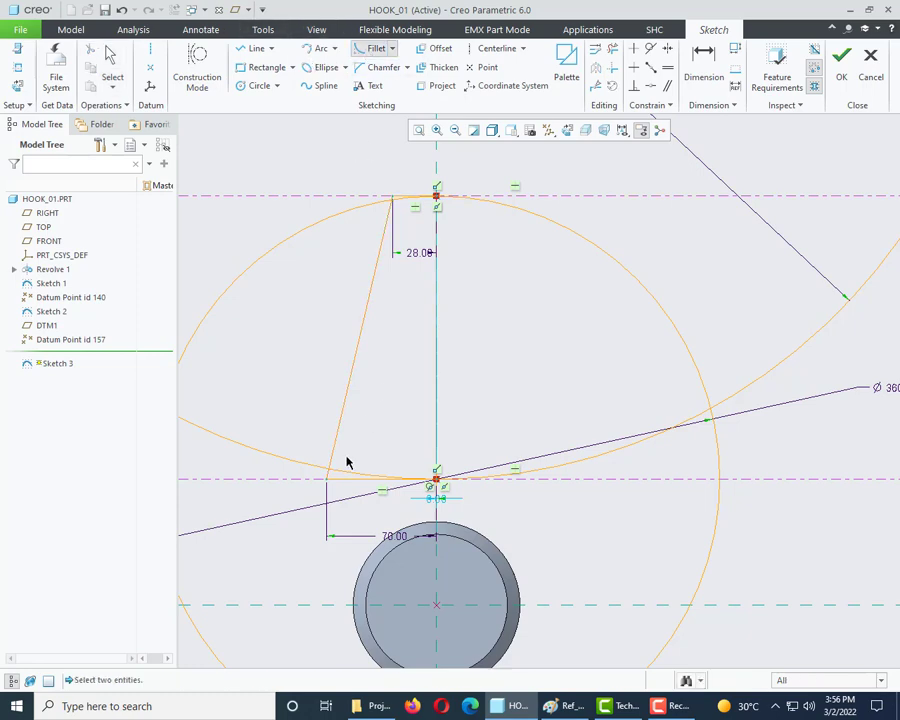
{"action": "left_click", "coordinate": [342, 466]}
{"action": "left_click", "coordinate": [340, 447]}
{"action": "middle_click", "coordinate": [268, 487]}
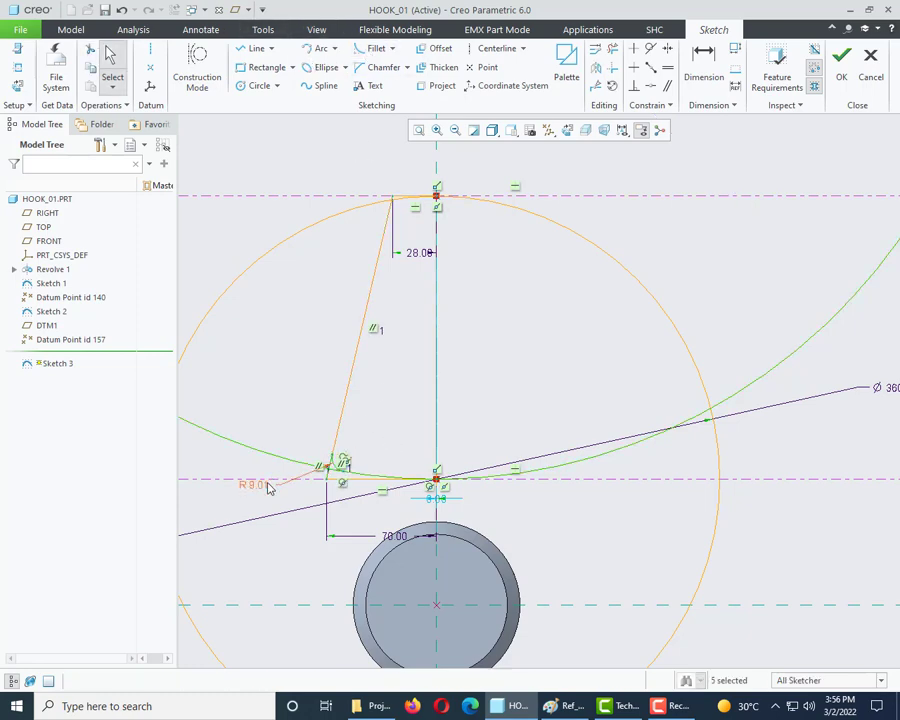
{"action": "double_click", "coordinate": [251, 484]}
{"action": "type", "text": "18"}
{"action": "key", "text": "Return"}
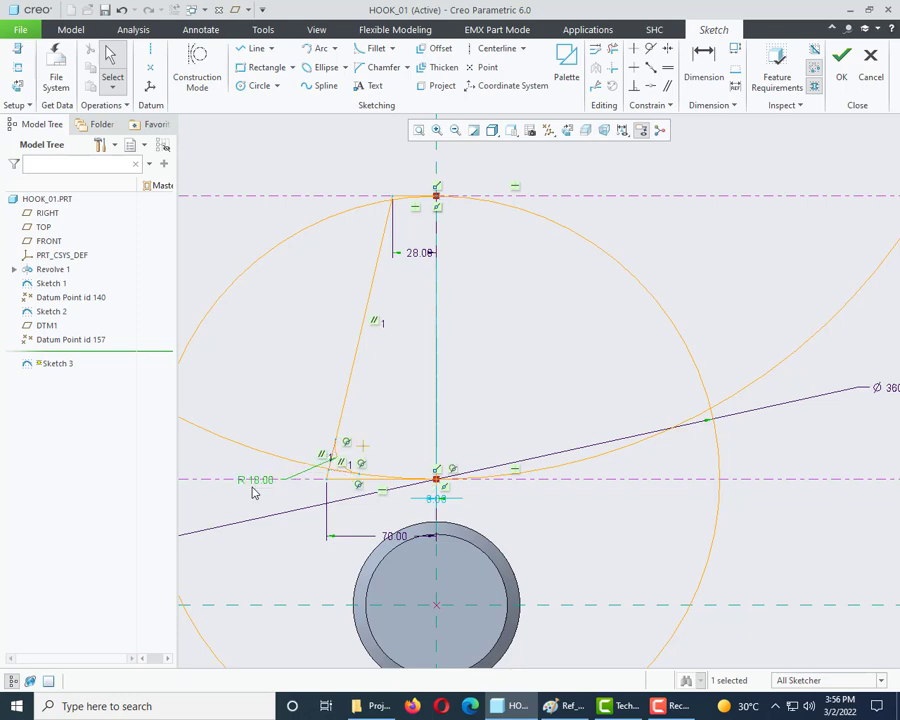
Try to fillet the slanted line with the upper horizontal line, and undo that fillet.
{"action": "scroll", "coordinate": [300, 560], "scroll_direction": "down", "scroll_amount": 1}
{"action": "scroll", "coordinate": [362, 325], "scroll_direction": "up", "scroll_amount": 3}
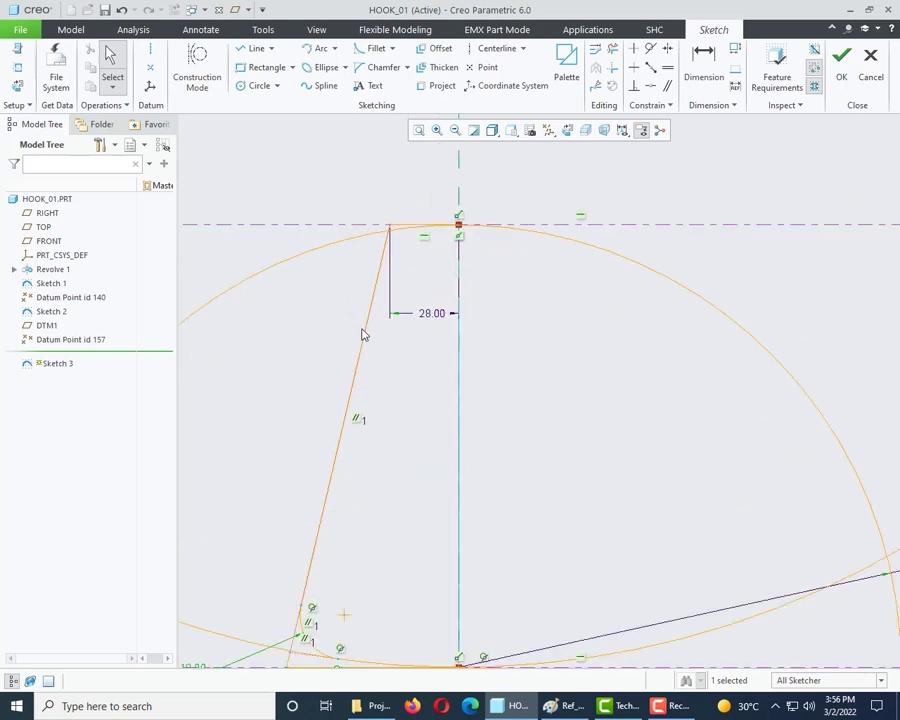
{"action": "left_click", "coordinate": [374, 48]}
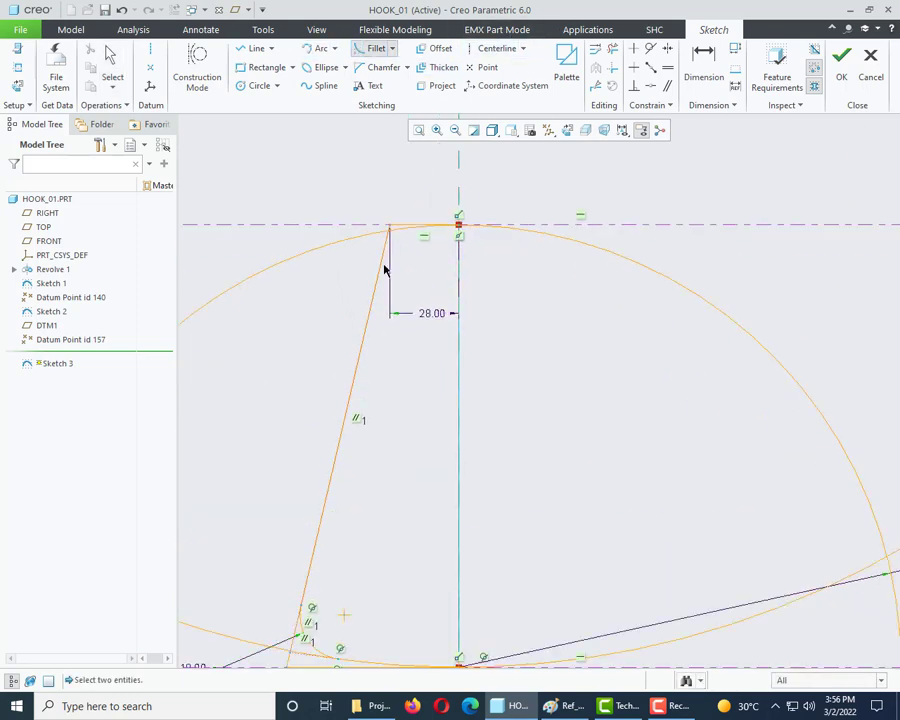
{"action": "left_click", "coordinate": [384, 268]}
{"action": "left_click", "coordinate": [404, 234]}
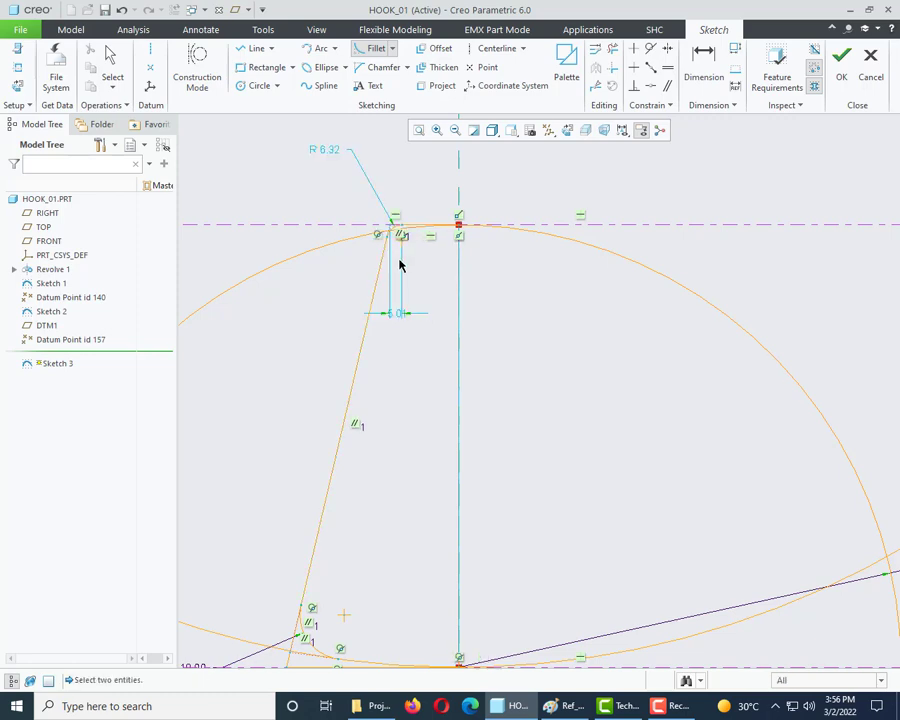
{"action": "scroll", "coordinate": [402, 228], "scroll_direction": "up", "scroll_amount": 2}
{"action": "key", "text": "ctrl+z"}
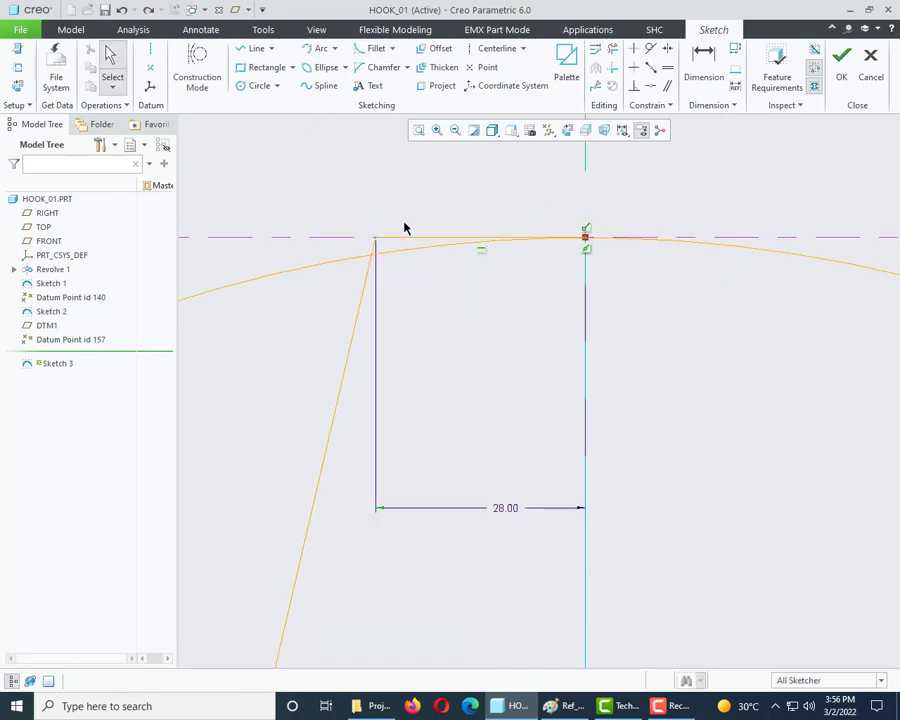
Fillet the upper corner between the slanted line and the smaller circle with a radius of 18.
{"action": "left_click", "coordinate": [370, 279]}
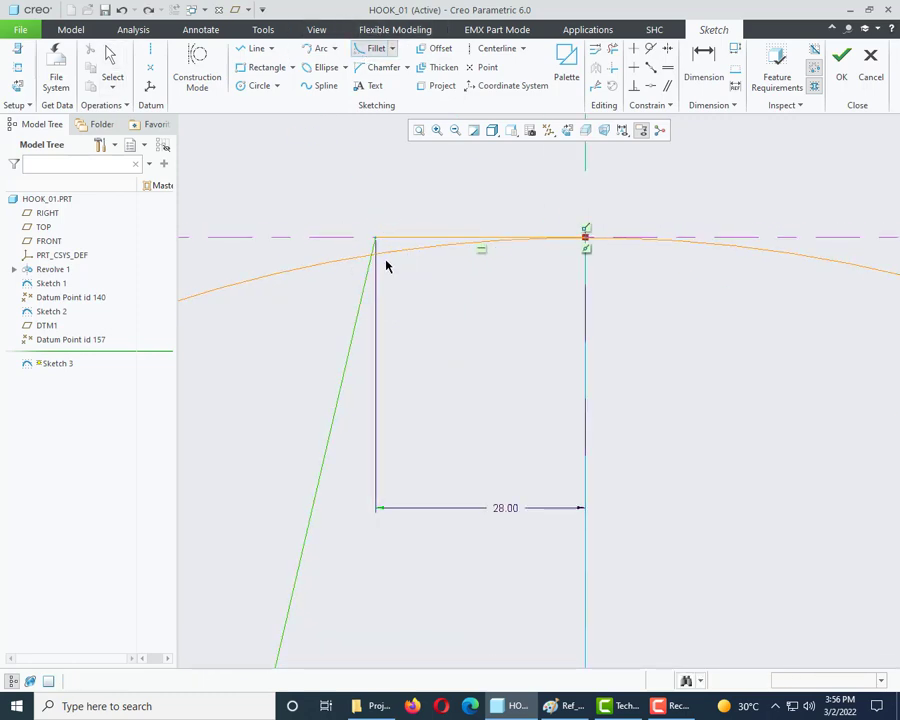
{"action": "left_click", "coordinate": [394, 255]}
{"action": "middle_click", "coordinate": [436, 356]}
{"action": "scroll", "coordinate": [436, 356], "scroll_direction": "down", "scroll_amount": 3}
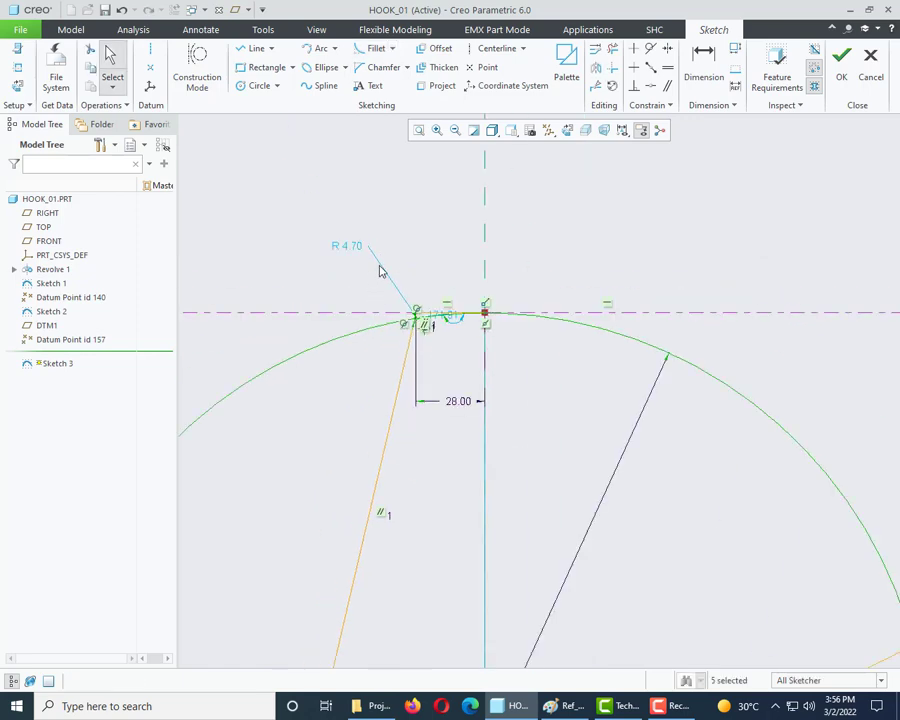
{"action": "double_click", "coordinate": [346, 248]}
{"action": "type", "text": "1"}
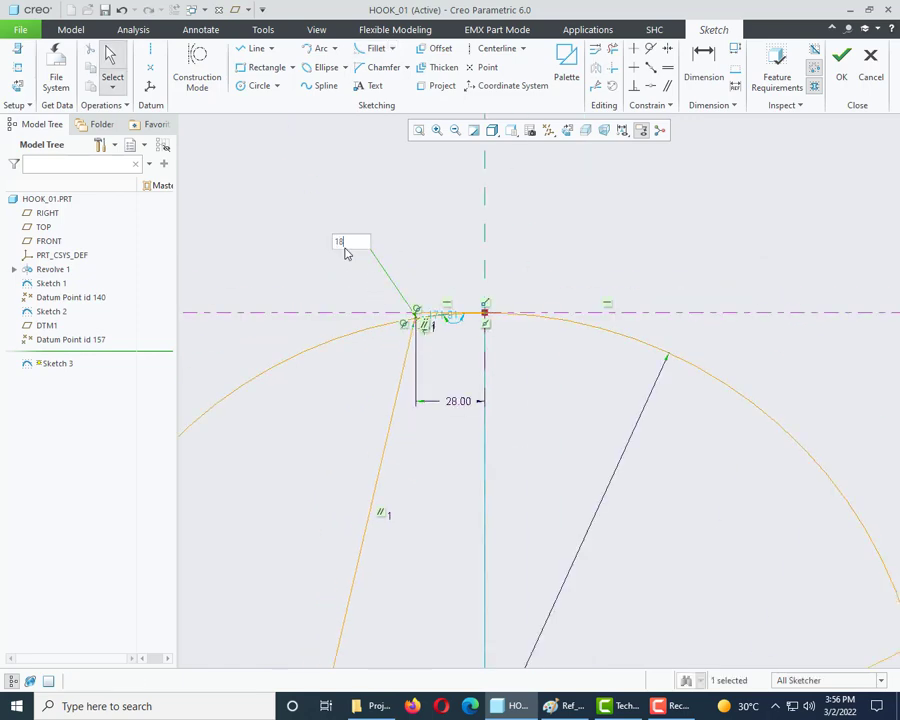
{"action": "type", "text": "8"}
{"action": "key", "text": "Return"}
Trim the upper horizontal line and the smaller circle's excess portion outside the upper fillet.
{"action": "scroll", "coordinate": [465, 279], "scroll_direction": "down", "scroll_amount": 1}
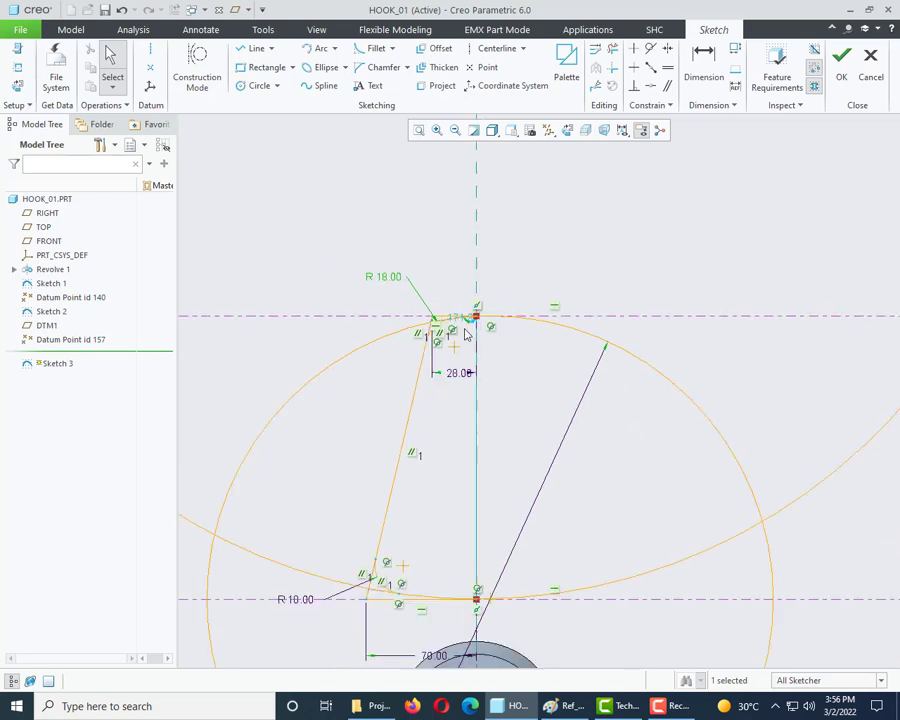
{"action": "scroll", "coordinate": [468, 331], "scroll_direction": "up", "scroll_amount": 4}
{"action": "scroll", "coordinate": [407, 240], "scroll_direction": "down", "scroll_amount": 3}
{"action": "scroll", "coordinate": [410, 200], "scroll_direction": "down", "scroll_amount": 3}
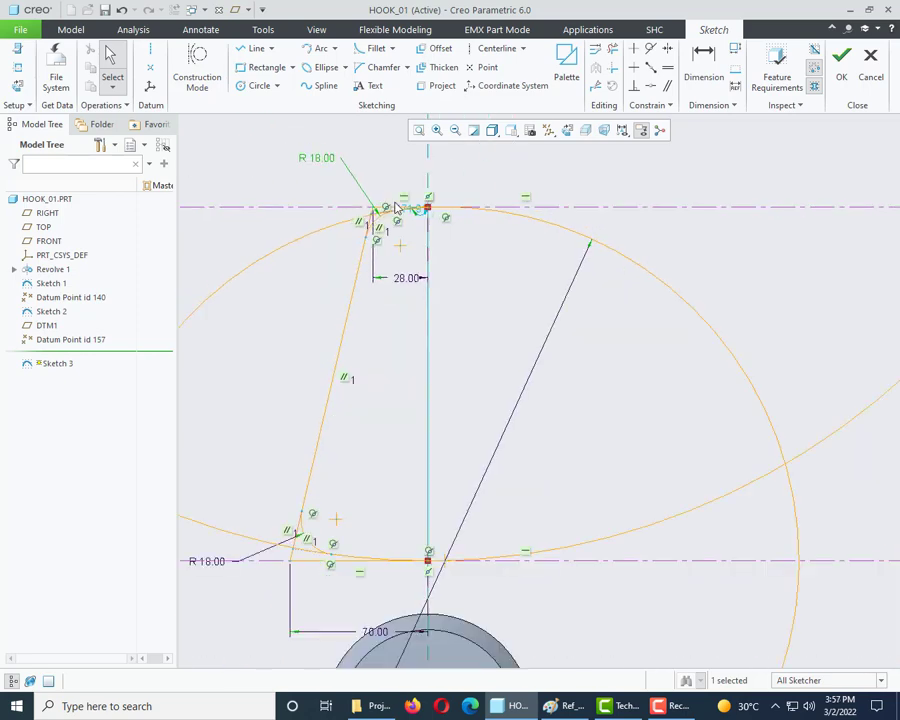
{"action": "left_click", "coordinate": [613, 48]}
{"action": "scroll", "coordinate": [408, 313], "scroll_direction": "up", "scroll_amount": 5}
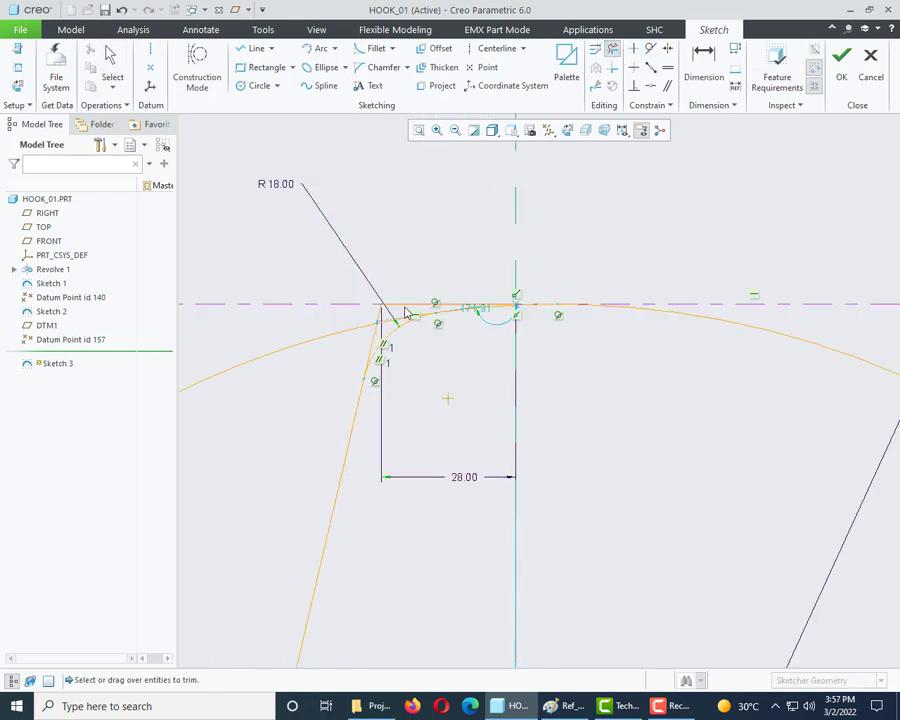
{"action": "mouse_move", "coordinate": [412, 277]}
{"action": "left_mouse_down"}
{"action": "mouse_move", "coordinate": [325, 430]}
{"action": "mouse_move", "coordinate": [308, 386]}
{"action": "mouse_move", "coordinate": [284, 410]}
{"action": "left_mouse_up"}
{"action": "scroll", "coordinate": [350, 296], "scroll_direction": "up", "scroll_amount": 4}
{"action": "scroll", "coordinate": [406, 262], "scroll_direction": "down", "scroll_amount": 3}
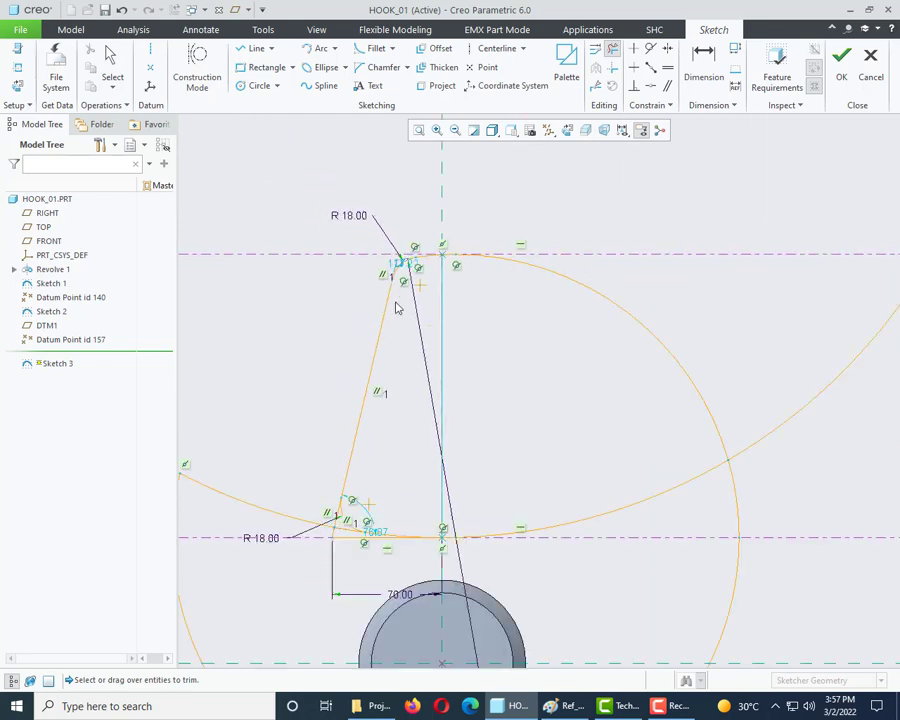
Trim the lower 70 horizontal line and the larger circle's excess portion outside the lower fillet.
{"action": "scroll", "coordinate": [335, 562], "scroll_direction": "up", "scroll_amount": 4}
{"action": "mouse_move", "coordinate": [406, 506]}
{"action": "left_mouse_down"}
{"action": "mouse_move", "coordinate": [361, 349]}
{"action": "mouse_move", "coordinate": [353, 396]}
{"action": "left_mouse_up"}
{"action": "left_click_drag", "start_coordinate": [359, 504], "coordinate": [360, 505]}
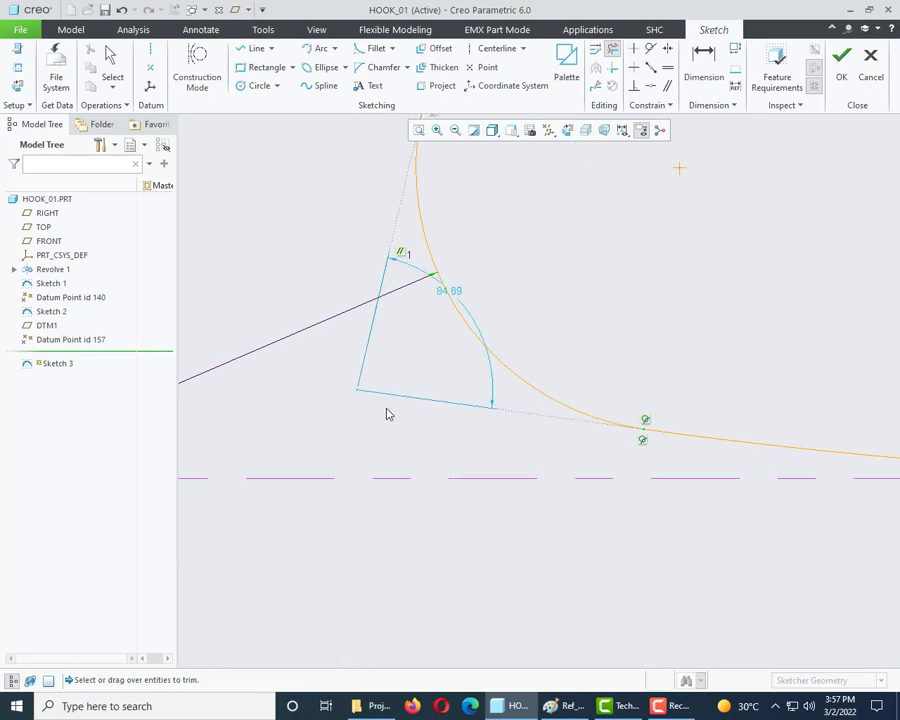
{"action": "scroll", "coordinate": [388, 414], "scroll_direction": "down", "scroll_amount": 6}
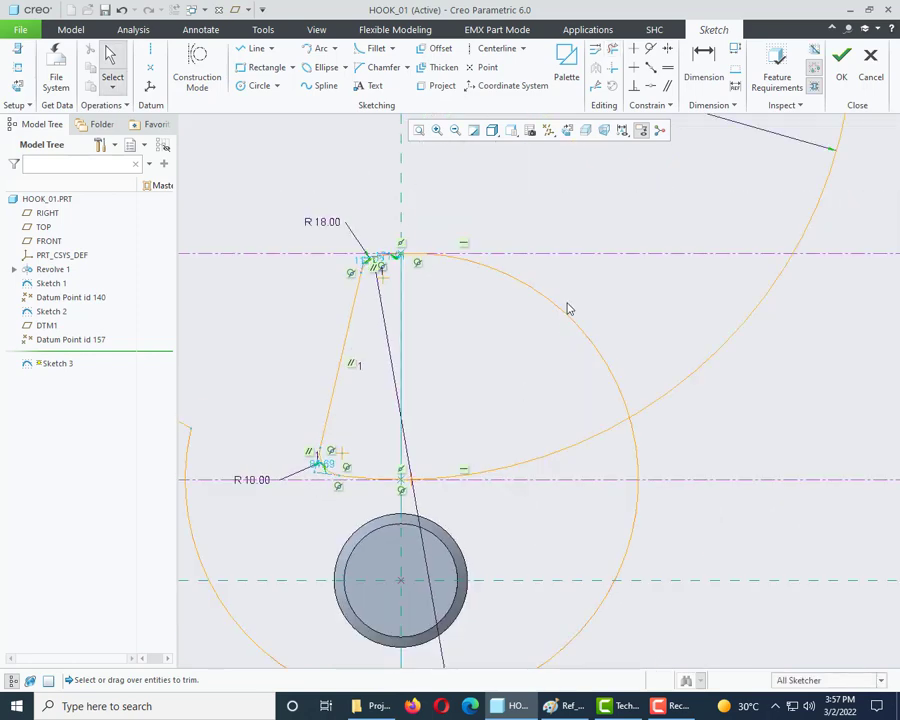
Try deleting the smaller circle's remaining arc, and undo the deletion.
{"action": "left_click", "coordinate": [565, 318]}
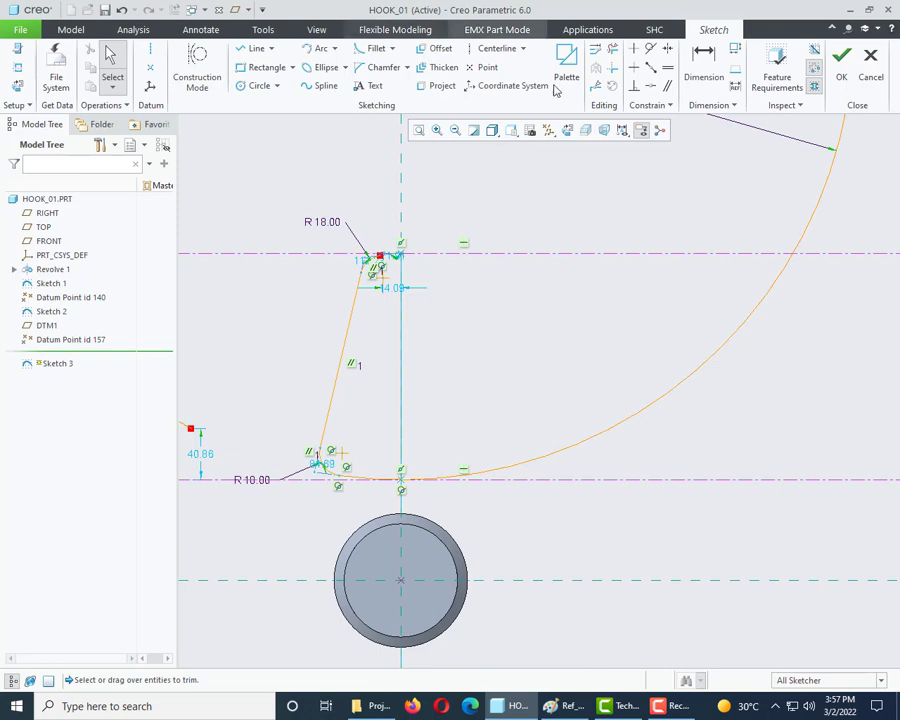
{"action": "scroll", "coordinate": [420, 300], "scroll_direction": "up", "scroll_amount": 4}
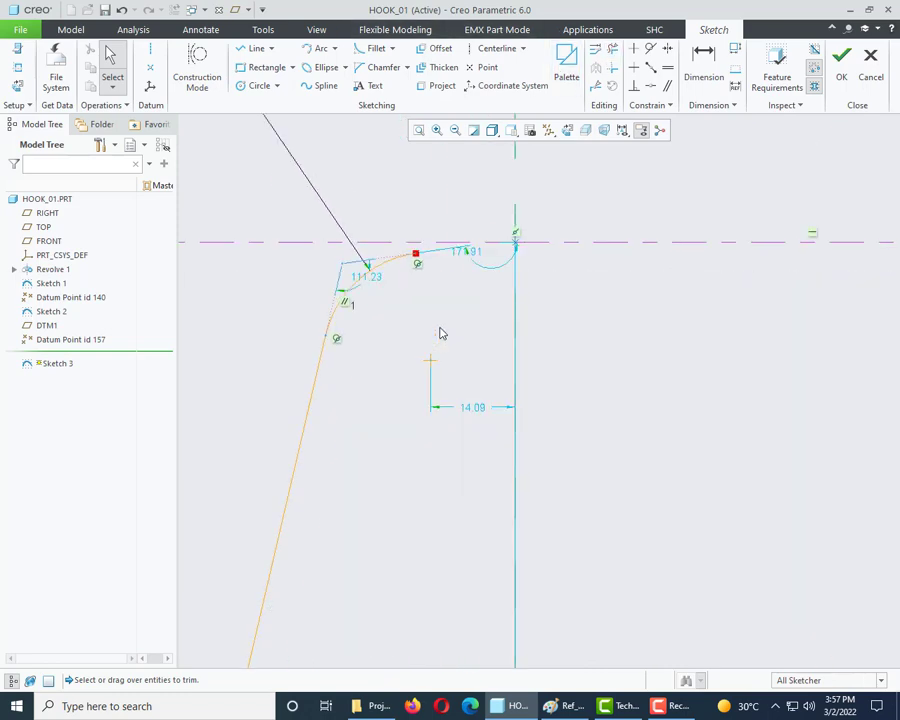
{"action": "scroll", "coordinate": [398, 237], "scroll_direction": "down", "scroll_amount": 3}
{"action": "key", "text": "ctrl+z"}
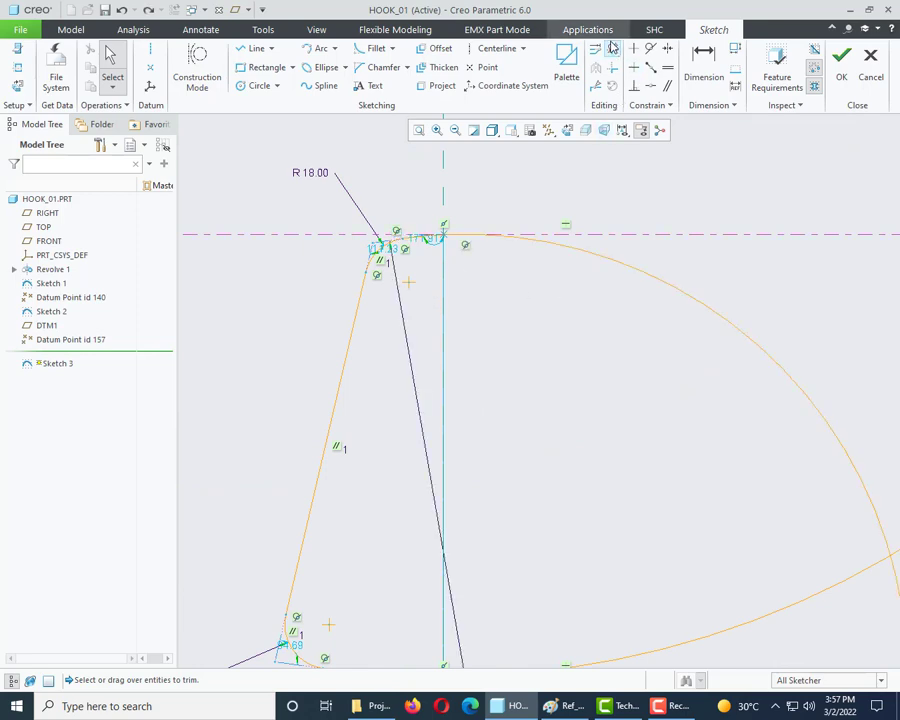
Trim the circle arcs beyond the vertical centre line of the profile.
{"action": "scroll", "coordinate": [480, 205], "scroll_direction": "down", "scroll_amount": 3}
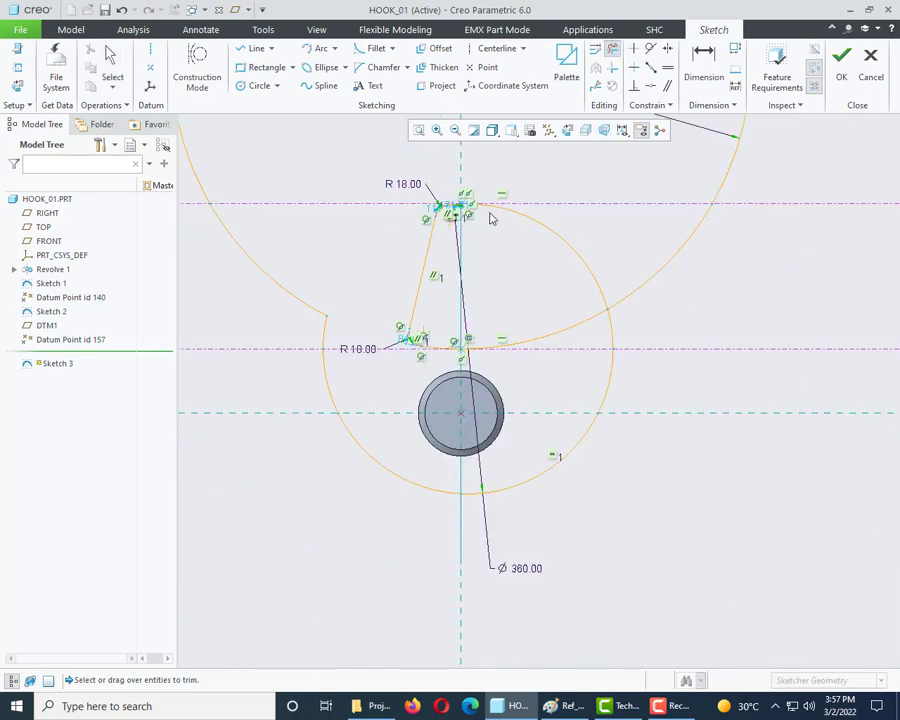
{"action": "scroll", "coordinate": [430, 190], "scroll_direction": "up", "scroll_amount": 5}
{"action": "scroll", "coordinate": [432, 195], "scroll_direction": "down", "scroll_amount": 4}
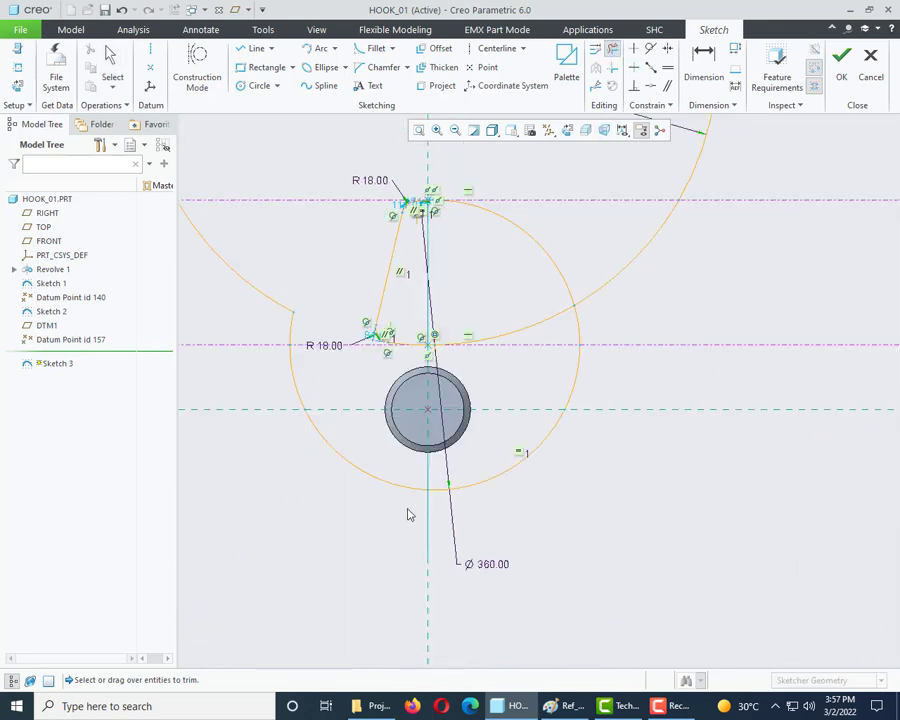
{"action": "scroll", "coordinate": [455, 325], "scroll_direction": "up", "scroll_amount": 5}
{"action": "left_click", "coordinate": [460, 350]}
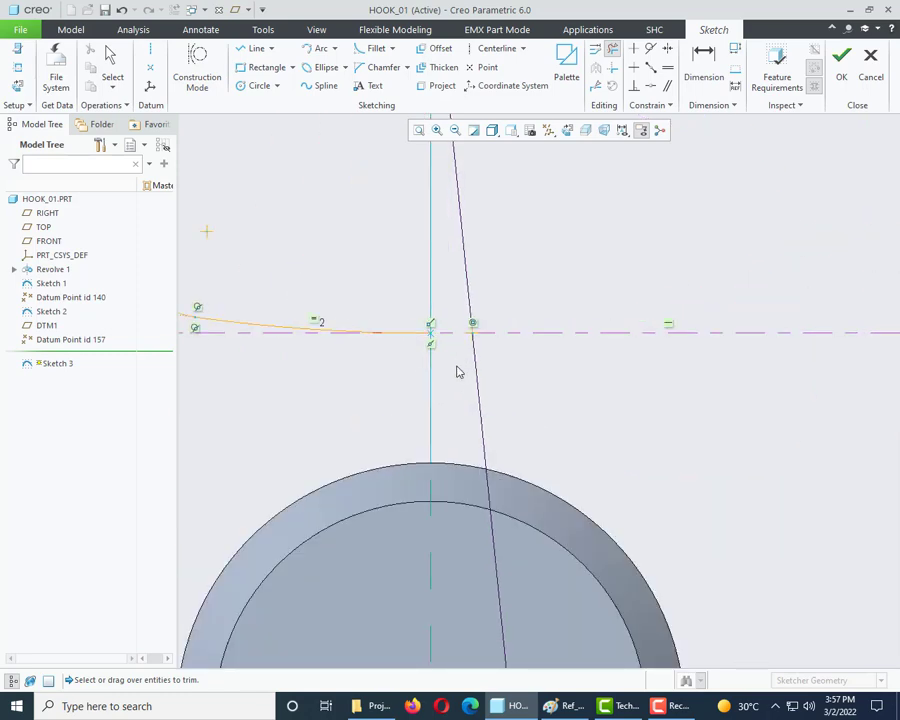
{"action": "middle_click", "coordinate": [458, 370]}
Delete the leftover outer arcs of both the smaller and the larger circle, keeping only the filleted half profile.
{"action": "scroll", "coordinate": [440, 410], "scroll_direction": "down", "scroll_amount": 4}
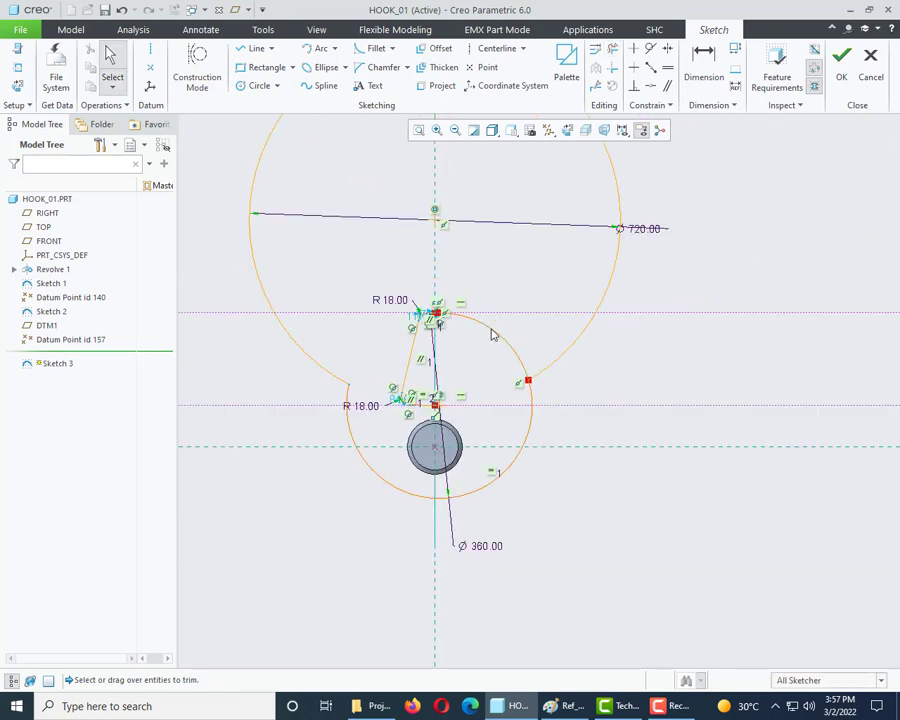
{"action": "left_click", "coordinate": [490, 333]}
{"action": "key", "text": "Delete"}
{"action": "left_click", "coordinate": [332, 379]}
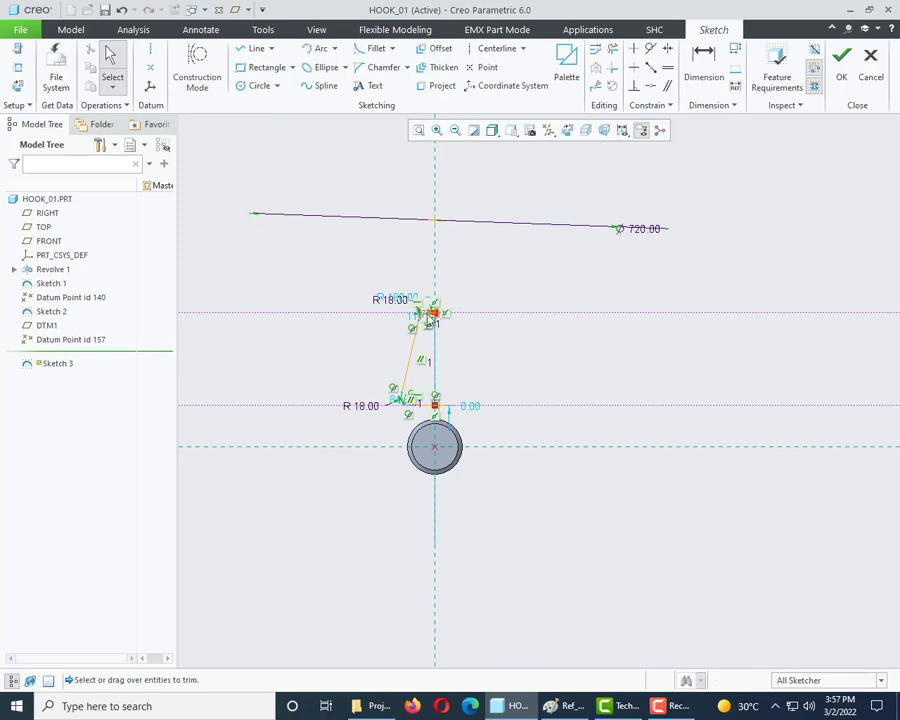
Draw a vertical centerline along the straight inner side of the half profile.
{"action": "scroll", "coordinate": [436, 320], "scroll_direction": "up", "scroll_amount": 5}
{"action": "scroll", "coordinate": [450, 245], "scroll_direction": "down", "scroll_amount": 4}
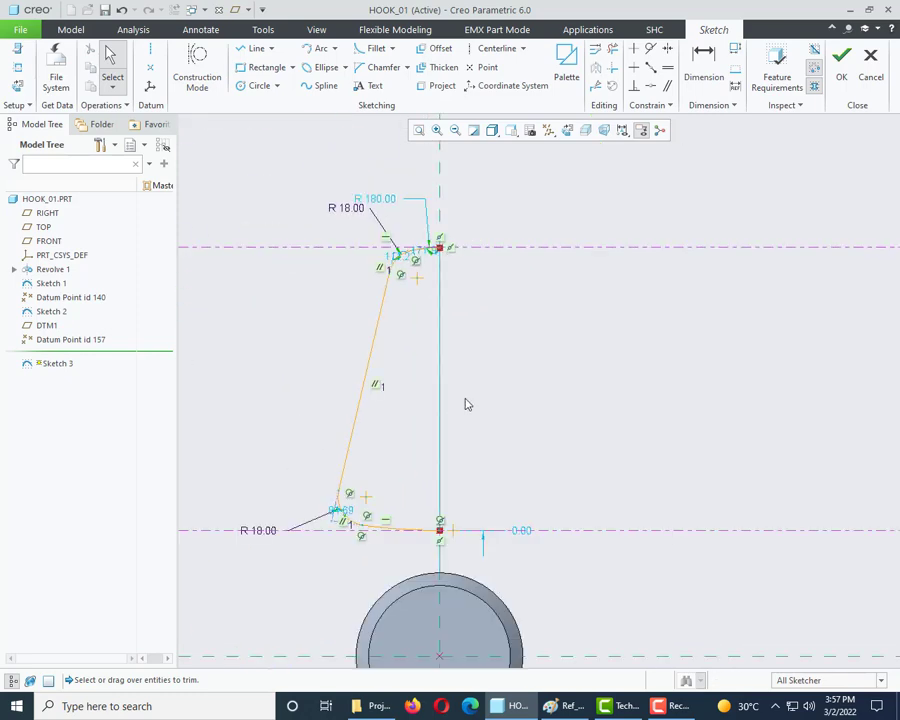
{"action": "scroll", "coordinate": [434, 520], "scroll_direction": "up", "scroll_amount": 4}
{"action": "scroll", "coordinate": [392, 536], "scroll_direction": "down", "scroll_amount": 5}
{"action": "left_click", "coordinate": [497, 48]}
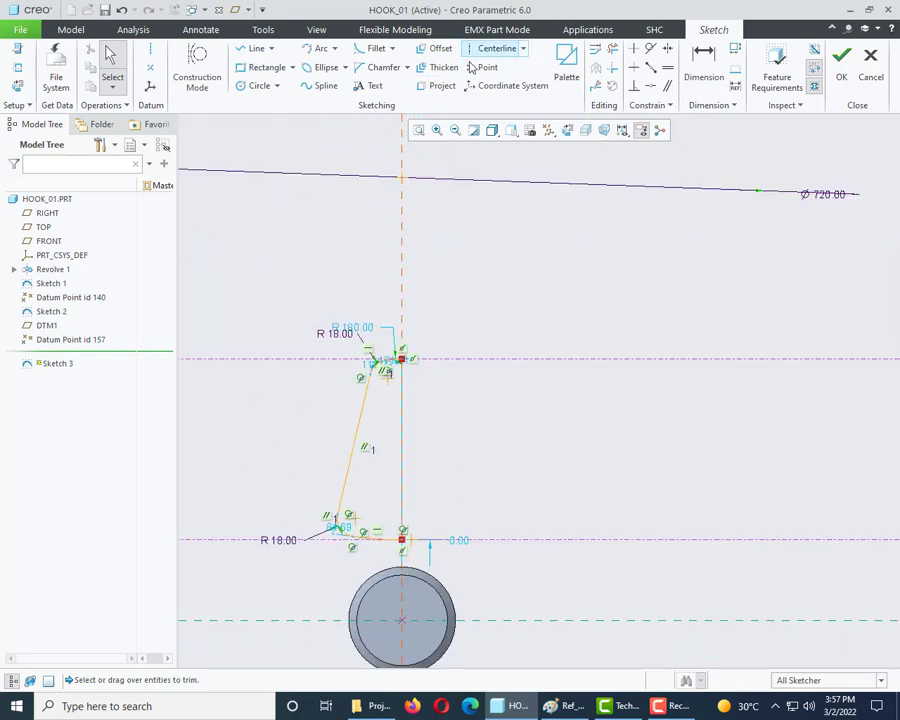
{"action": "middle_click", "coordinate": [447, 355]}
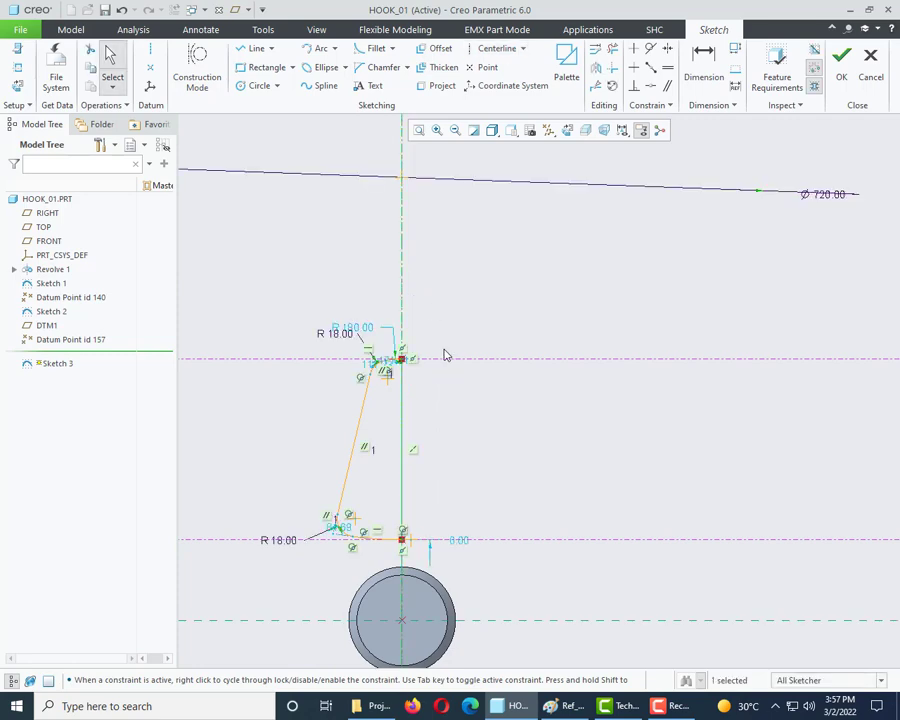
Mirror the filleted half profile about the vertical centerline and finish the section sketch.
{"action": "left_click_drag", "start_coordinate": [452, 336], "coordinate": [292, 568]}
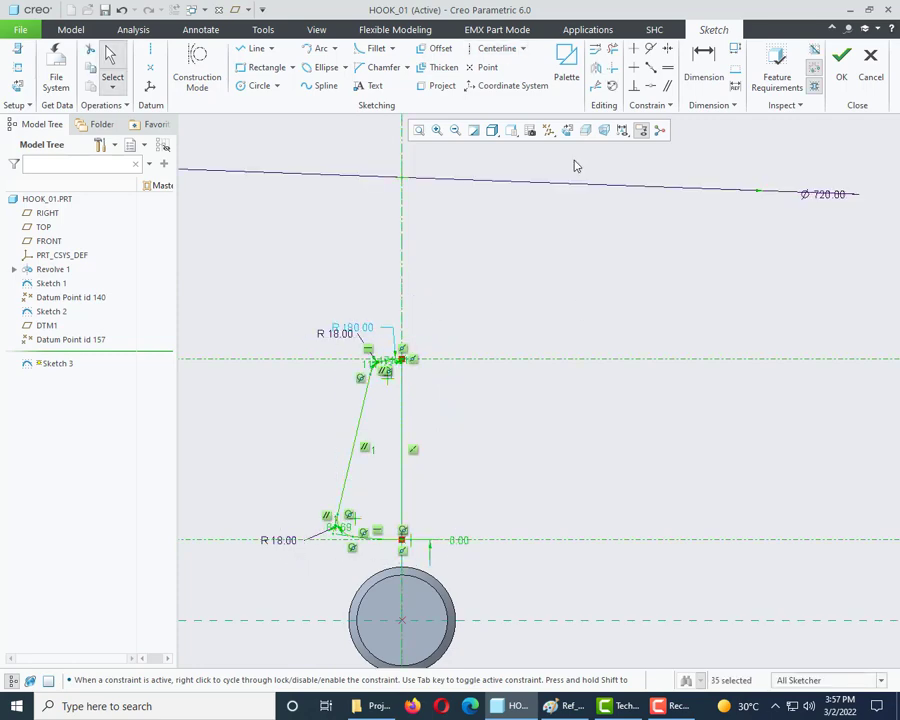
{"action": "left_click", "coordinate": [596, 67]}
{"action": "left_click", "coordinate": [402, 209]}
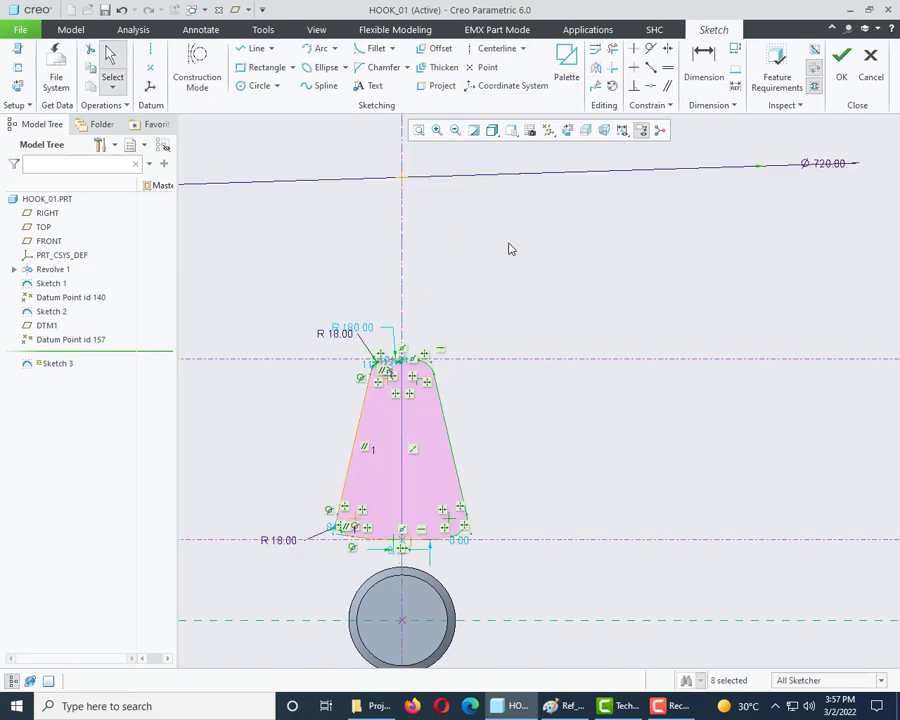
{"action": "left_click", "coordinate": [842, 60]}
Turn on the display of datum planes in the hook model.
{"action": "mouse_move", "coordinate": [542, 418]}
{"action": "middle_mouse_down"}
{"action": "mouse_move", "coordinate": [539, 389]}
{"action": "mouse_move", "coordinate": [480, 362]}
{"action": "mouse_move", "coordinate": [669, 460]}
{"action": "mouse_move", "coordinate": [679, 414]}
{"action": "mouse_move", "coordinate": [466, 524]}
{"action": "middle_mouse_up"}
{"action": "left_click", "coordinate": [394, 500]}
{"action": "middle_click_drag", "start_coordinate": [394, 500], "coordinate": [204, 580], "text": "shift"}
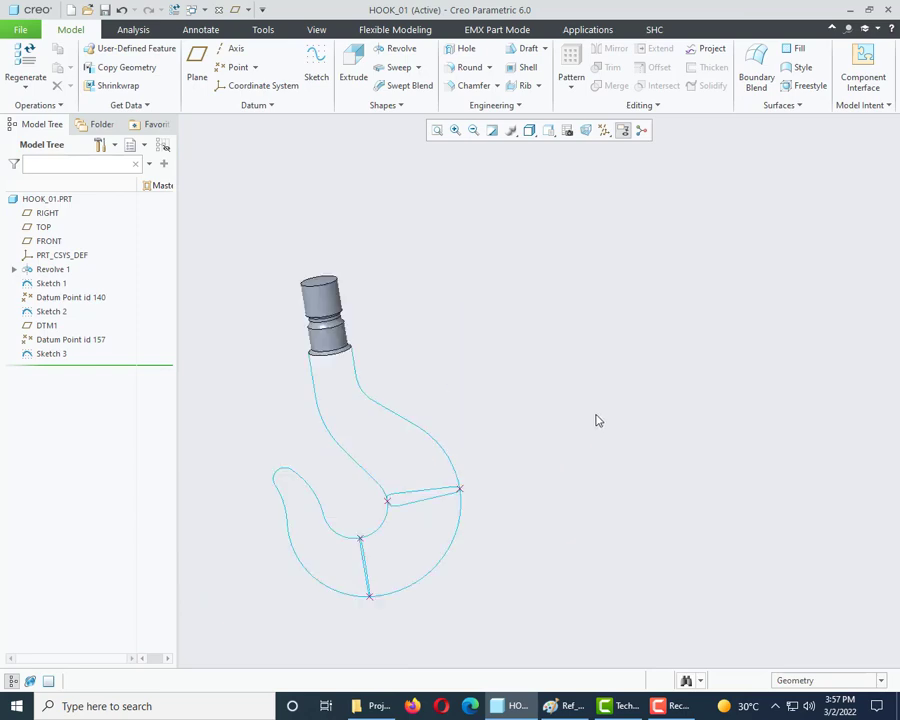
{"action": "middle_click_drag", "start_coordinate": [562, 444], "coordinate": [552, 502]}
{"action": "scroll", "coordinate": [552, 502], "scroll_direction": "down", "scroll_amount": 2}
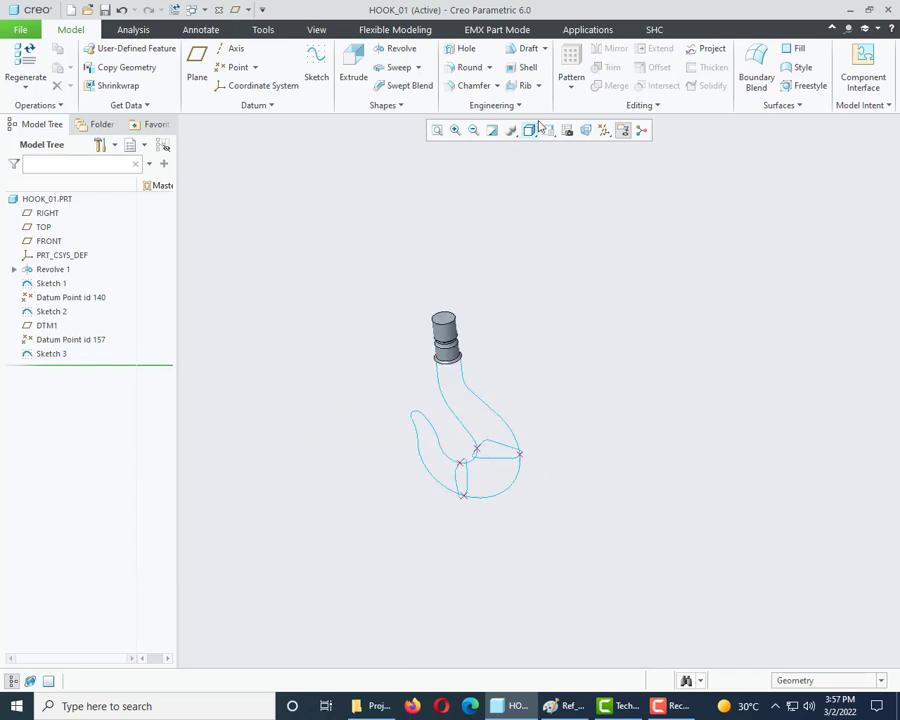
{"action": "left_click", "coordinate": [605, 134]}
{"action": "left_click", "coordinate": [608, 209]}
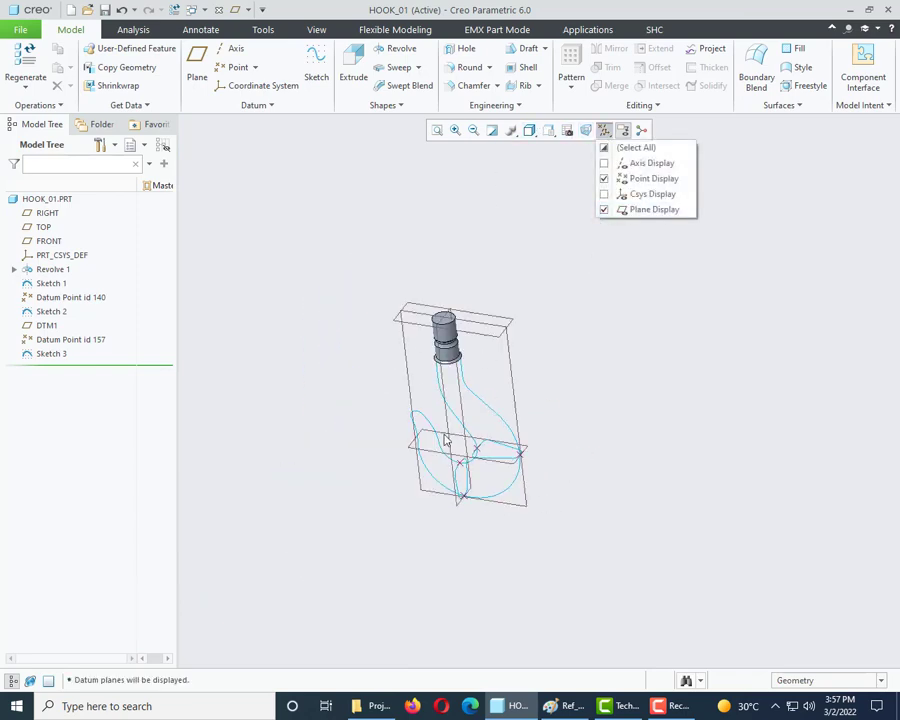
Start a Revolve feature with an internal sketch on the FRONT plane, using RIGHT as the right-facing orientation reference.
{"action": "middle_click_drag", "start_coordinate": [488, 412], "coordinate": [503, 394]}
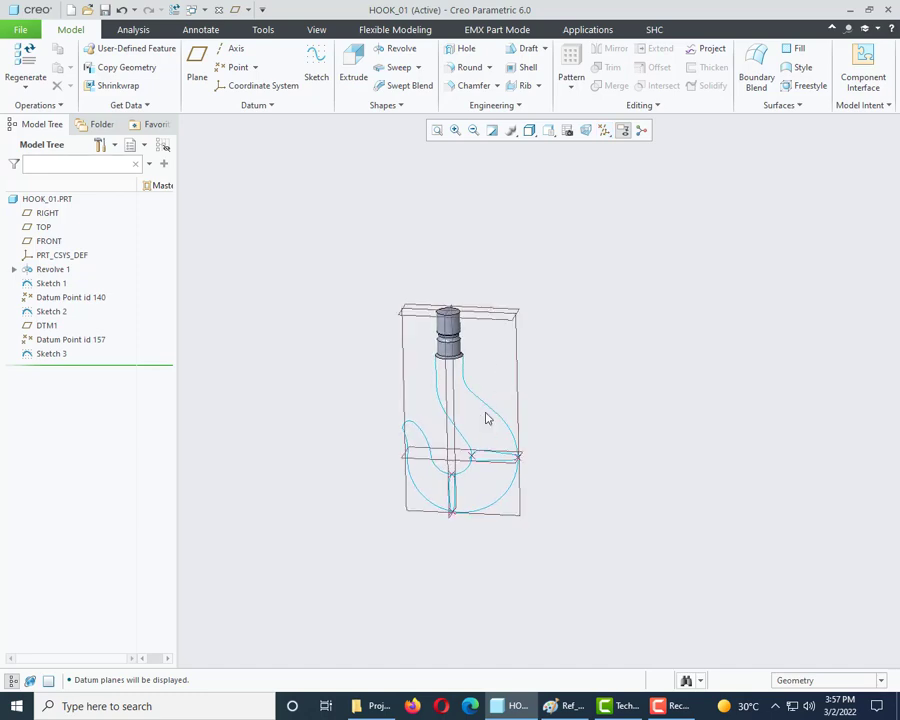
{"action": "scroll", "coordinate": [436, 420], "scroll_direction": "up", "scroll_amount": 2}
{"action": "middle_click_drag", "start_coordinate": [432, 418], "coordinate": [398, 441]}
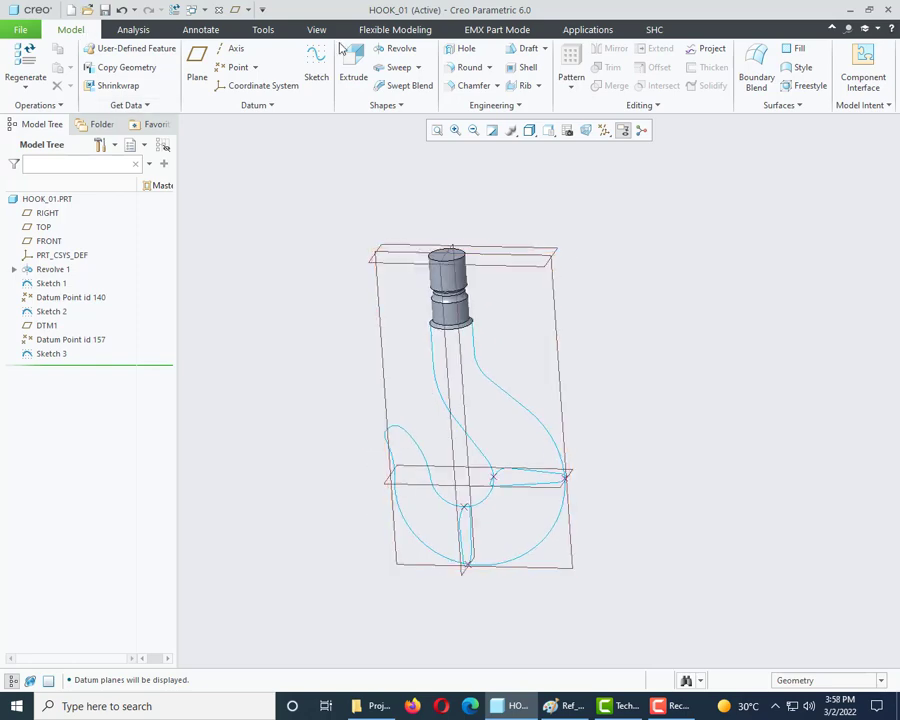
{"action": "left_click", "coordinate": [390, 48]}
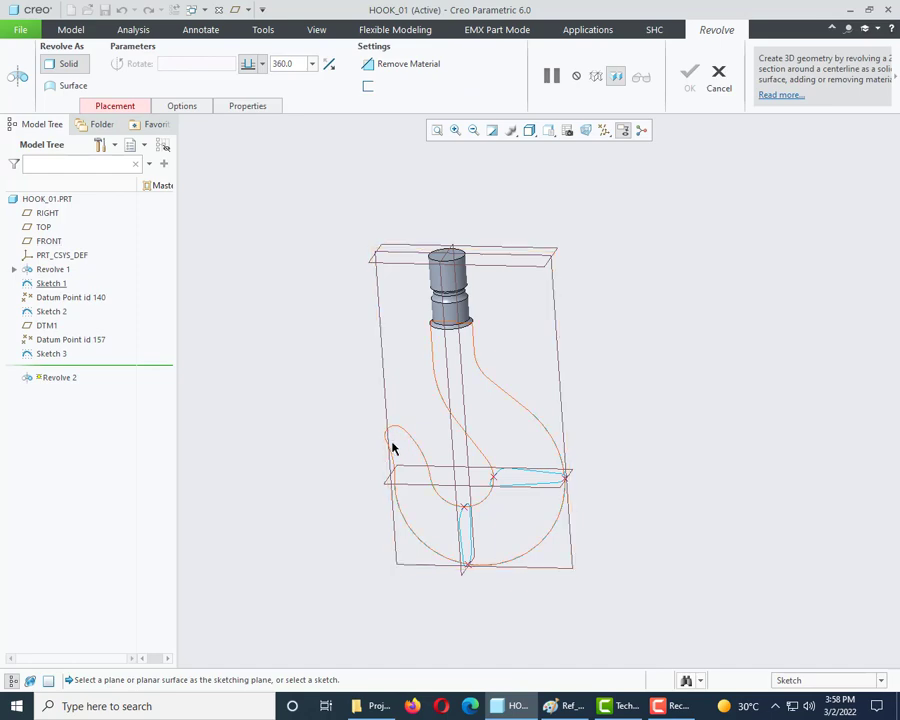
{"action": "left_click", "coordinate": [122, 106]}
{"action": "left_click", "coordinate": [195, 152]}
{"action": "left_click", "coordinate": [381, 328]}
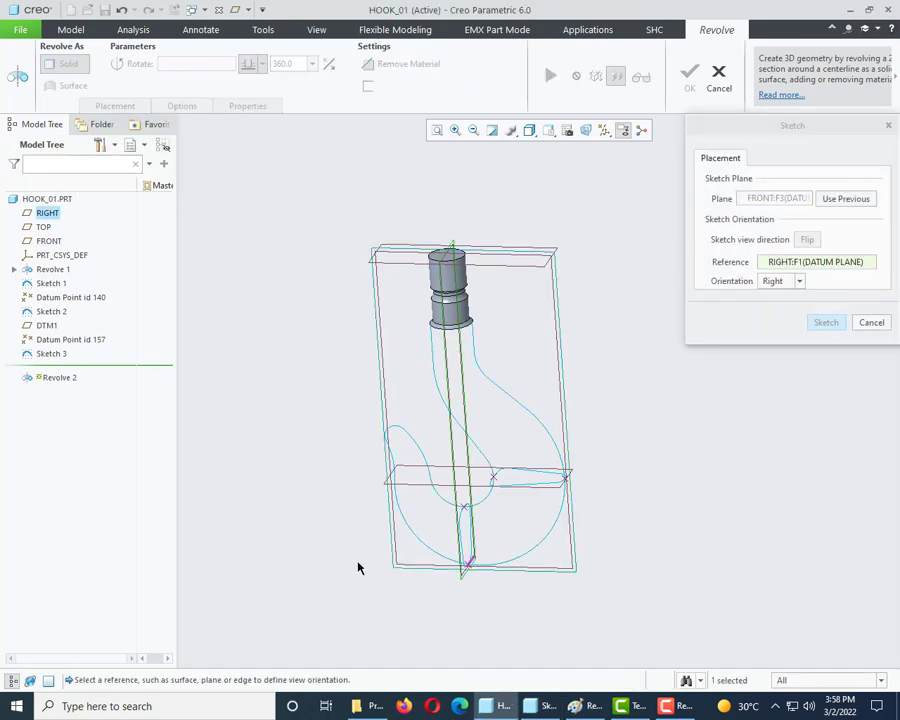
{"action": "left_click", "coordinate": [826, 322]}
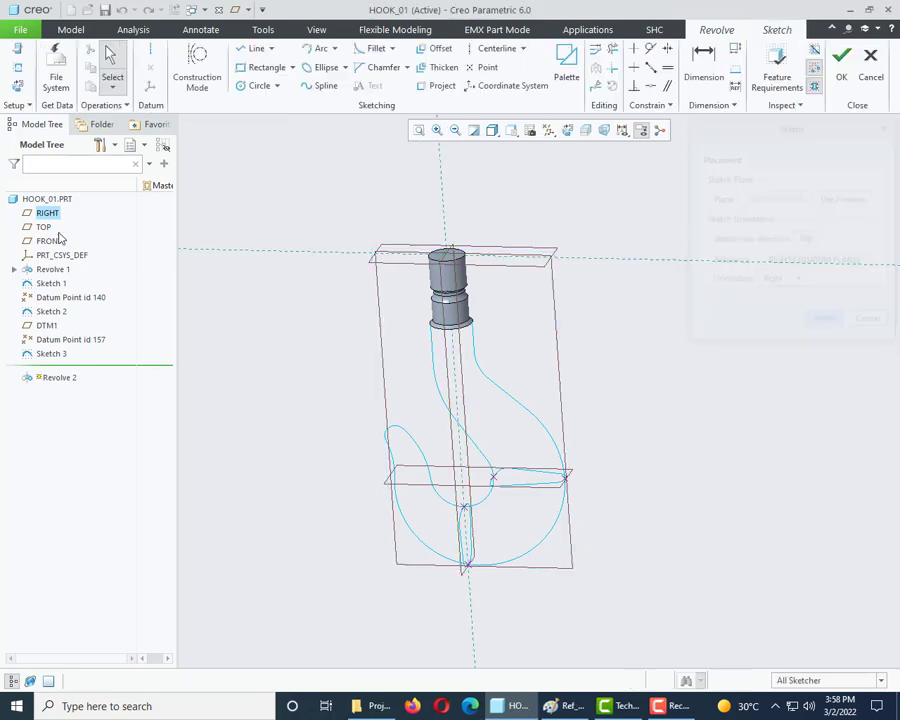
Orient the revolve sketch to its 2D view and hide the datum planes.
{"action": "left_click", "coordinate": [15, 68]}
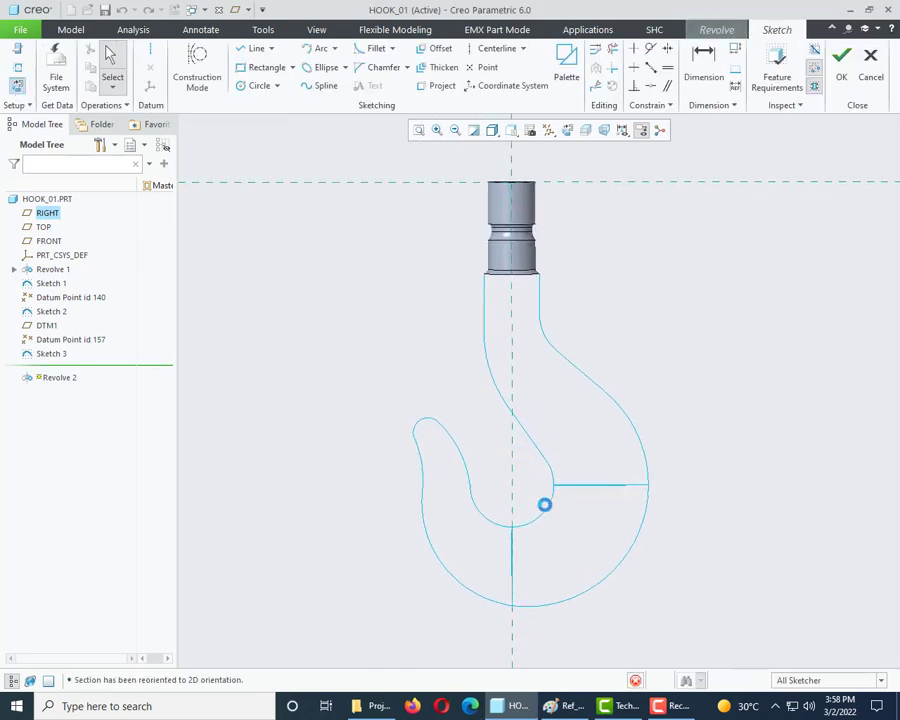
{"action": "scroll", "coordinate": [434, 445], "scroll_direction": "up", "scroll_amount": 5}
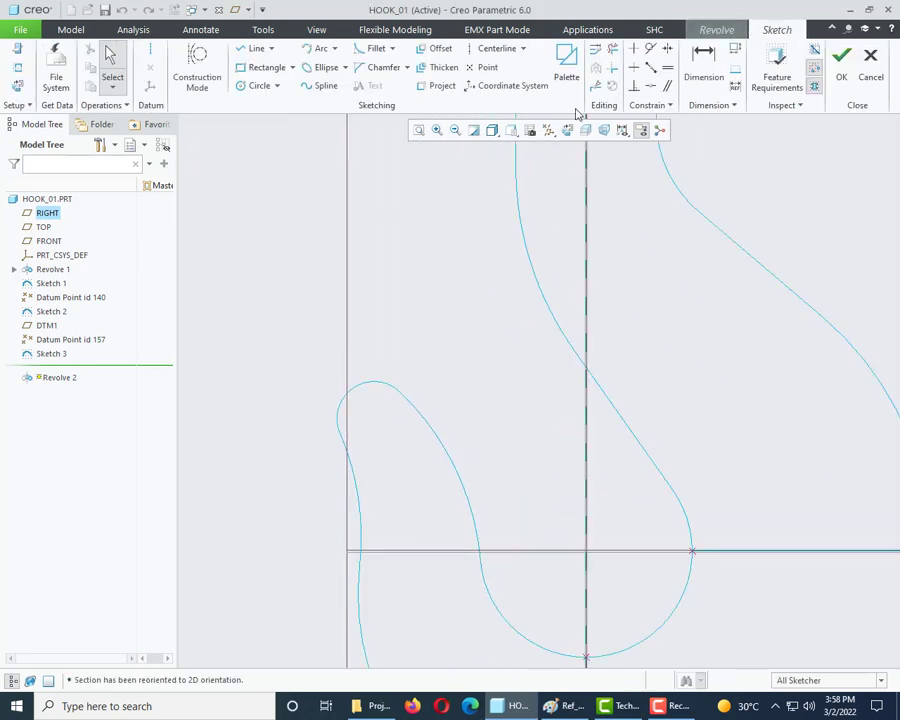
{"action": "left_click", "coordinate": [550, 130]}
{"action": "left_click", "coordinate": [566, 210]}
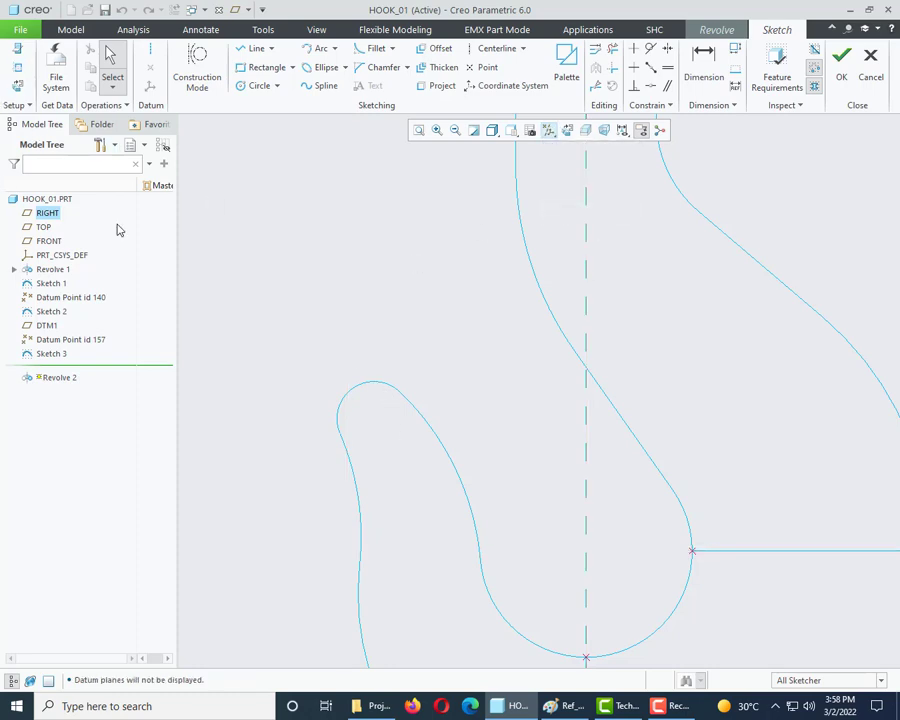
Add the hook tip's arc from Sketch 1 as a sketch reference and draw a vertical centerline through its centre.
{"action": "left_click", "coordinate": [18, 68]}
{"action": "left_click", "coordinate": [373, 383]}
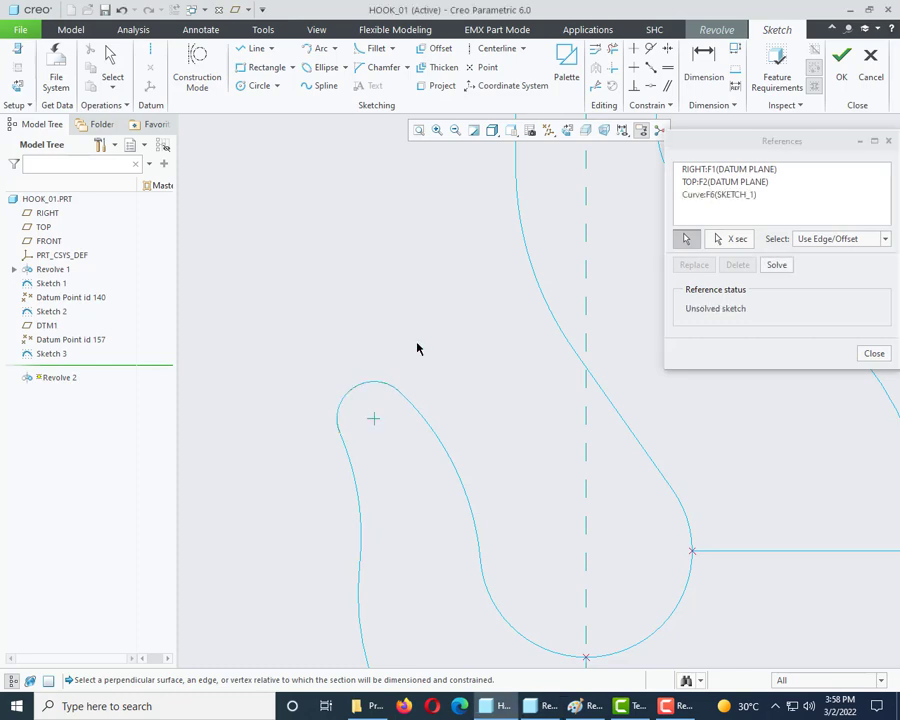
{"action": "middle_click", "coordinate": [421, 311]}
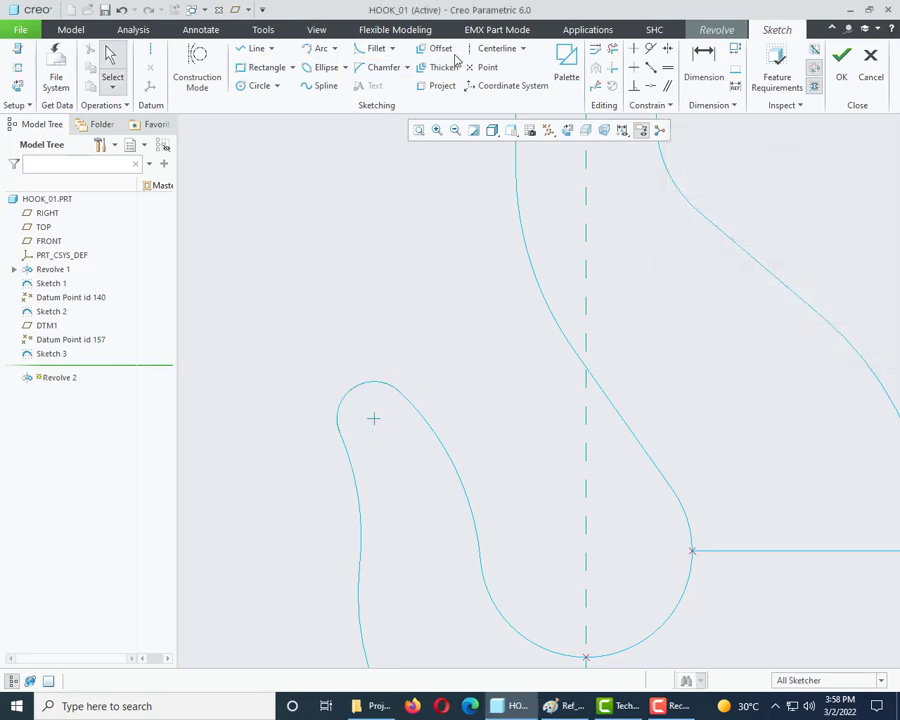
{"action": "left_click", "coordinate": [496, 48]}
{"action": "left_click", "coordinate": [377, 328]}
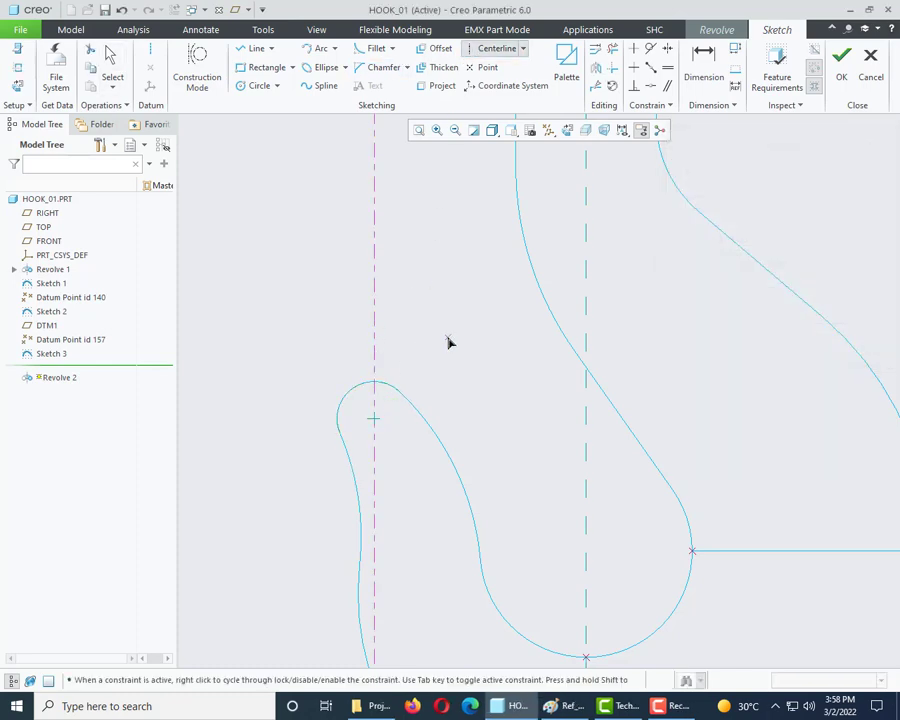
{"action": "middle_click", "coordinate": [384, 366]}
{"action": "scroll", "coordinate": [320, 262], "scroll_direction": "down", "scroll_amount": 2}
Draw a circle centred on the hook tip's arc centre and matching the arc's radius.
{"action": "left_click", "coordinate": [245, 86]}
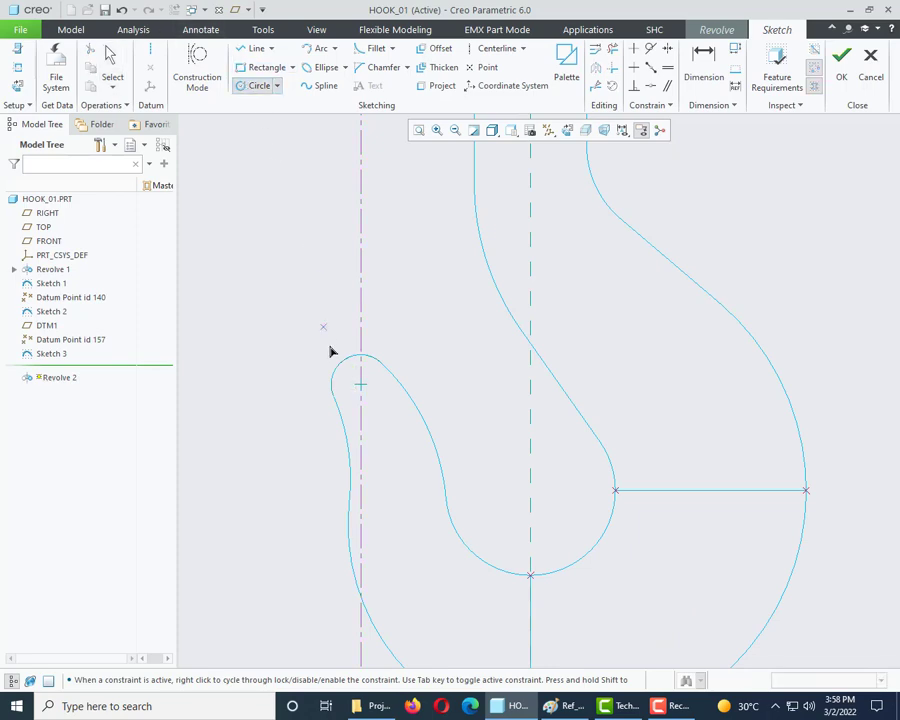
{"action": "left_click", "coordinate": [360, 383]}
{"action": "left_click", "coordinate": [380, 367]}
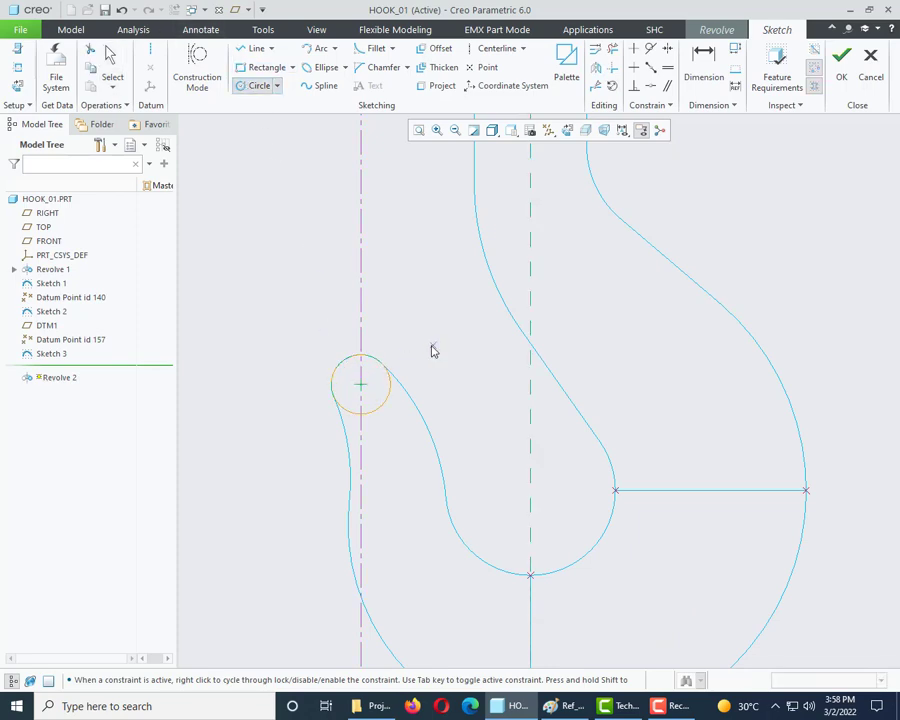
{"action": "middle_click", "coordinate": [430, 349]}
Draw a vertical diameter line across the tip circle and trim away the circle half on the hook's outer side.
{"action": "left_click", "coordinate": [256, 48]}
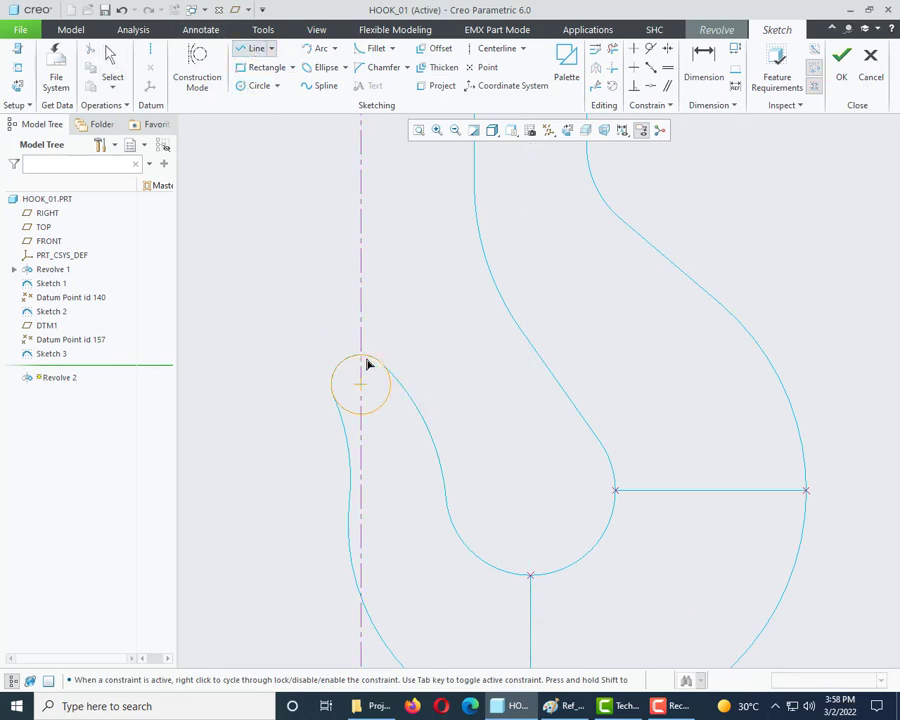
{"action": "middle_click", "coordinate": [492, 364]}
{"action": "left_click", "coordinate": [612, 48]}
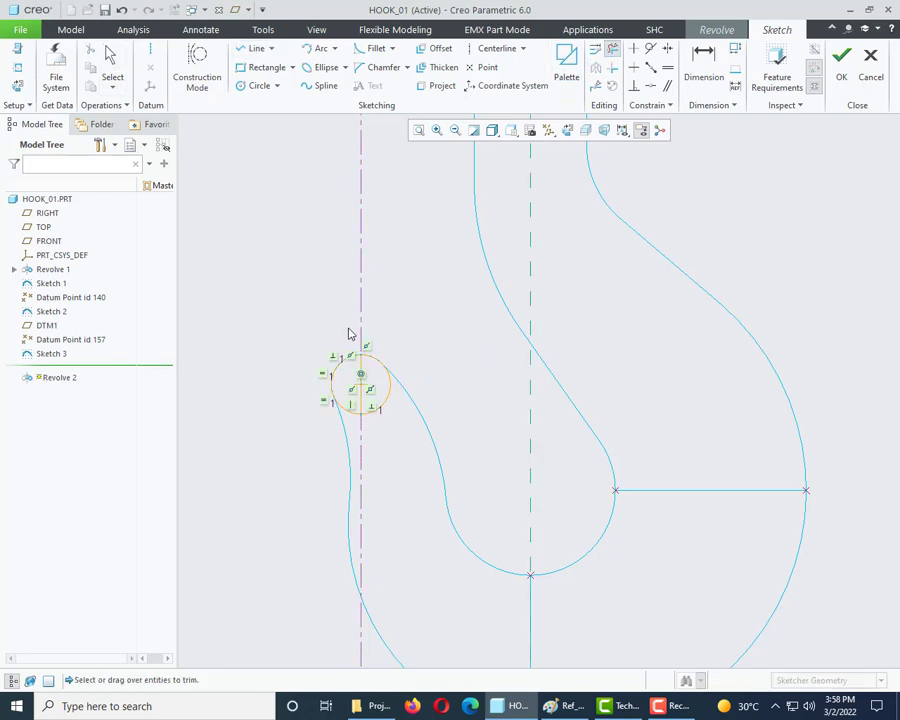
{"action": "left_click_drag", "start_coordinate": [350, 334], "coordinate": [338, 426]}
{"action": "scroll", "coordinate": [326, 435], "scroll_direction": "up", "scroll_amount": 2}
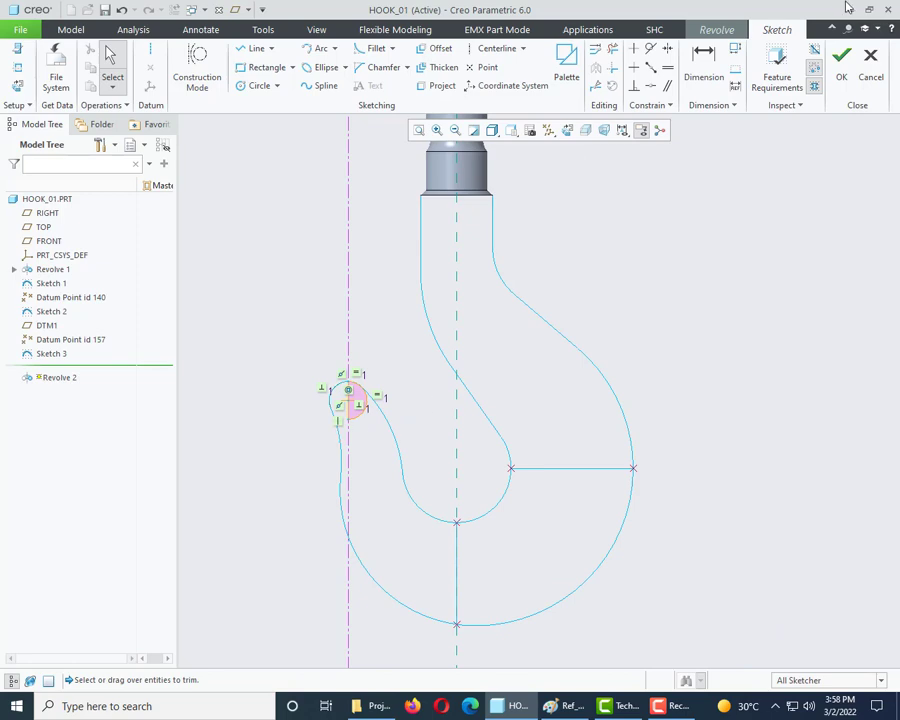
Finish the half-circle sketch and revolve it 360° about its centerline as a surface to form the tip sphere.
{"action": "left_click", "coordinate": [841, 60]}
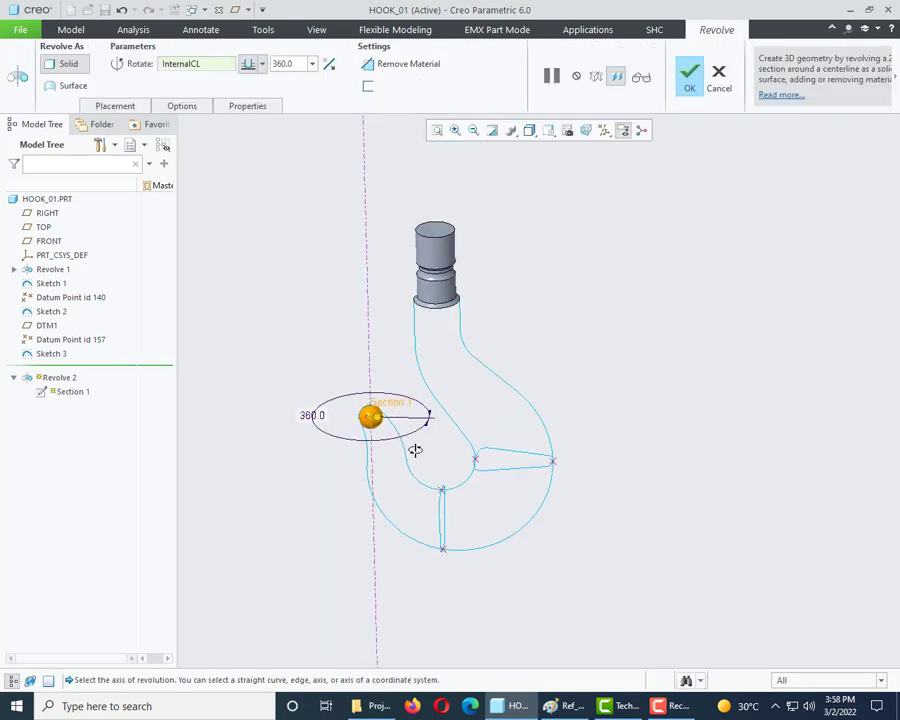
{"action": "left_click", "coordinate": [641, 76]}
{"action": "scroll", "coordinate": [382, 436], "scroll_direction": "up", "scroll_amount": 3}
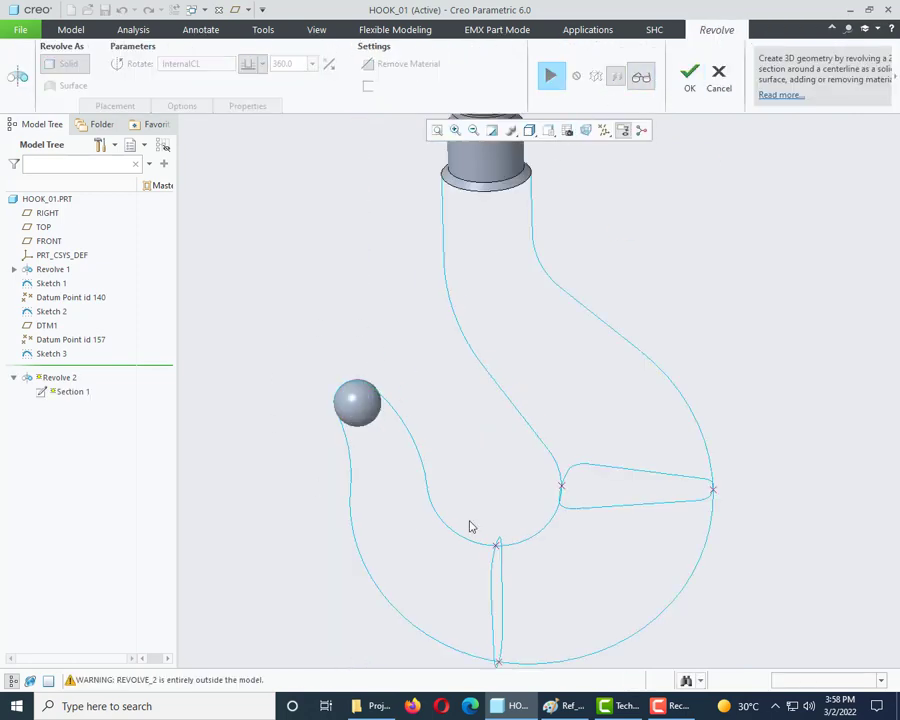
{"action": "left_click", "coordinate": [551, 76]}
{"action": "left_click", "coordinate": [68, 86]}
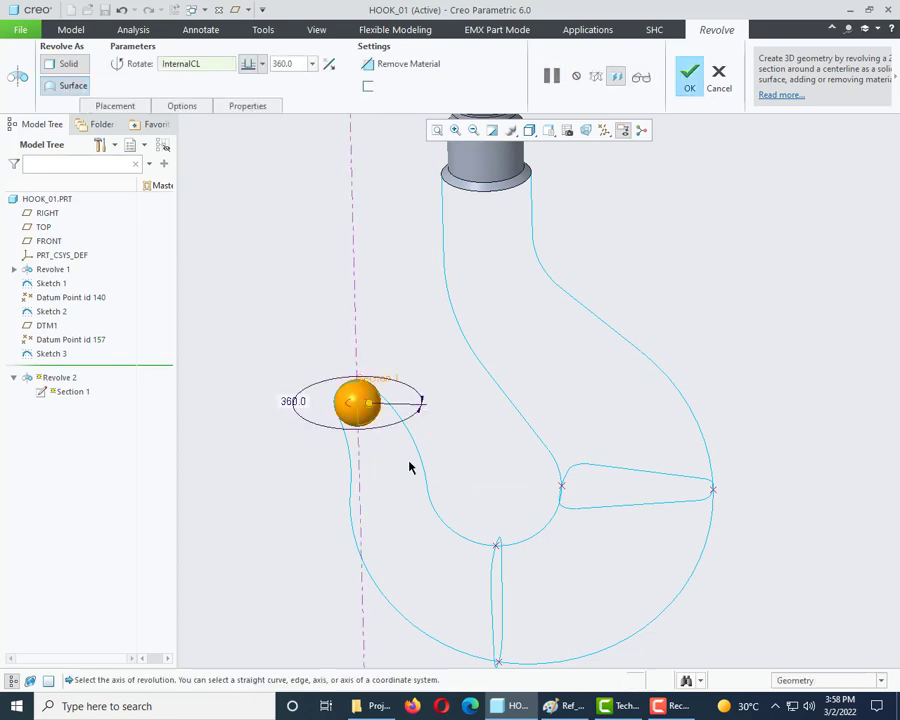
{"action": "left_click", "coordinate": [688, 78]}
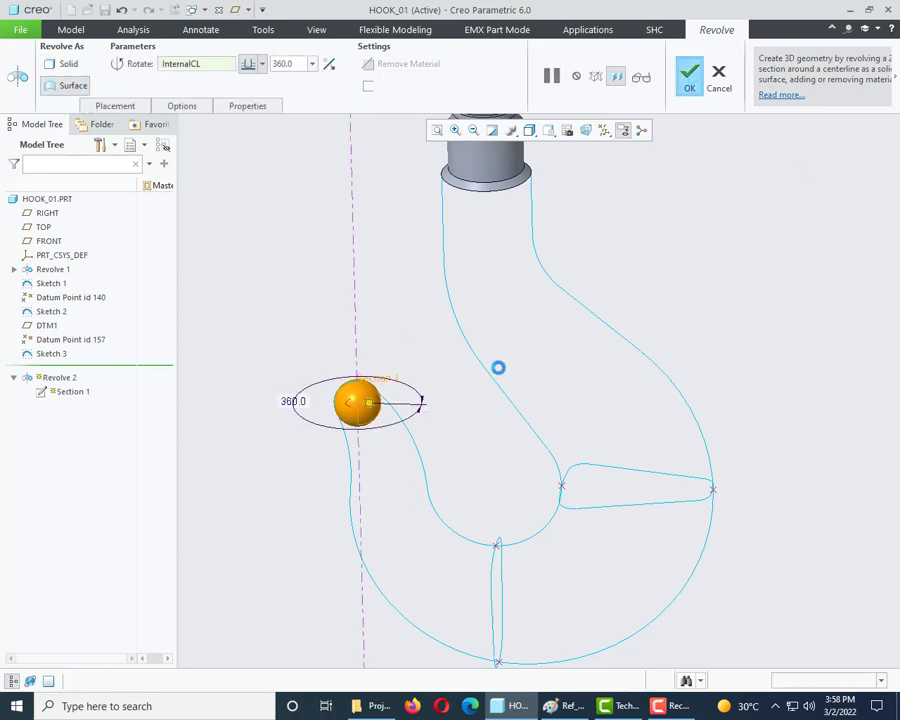
Save the HOOK_01 part under its existing name.
{"action": "middle_click_drag", "start_coordinate": [382, 372], "coordinate": [453, 545]}
{"action": "key", "text": "ctrl+s"}
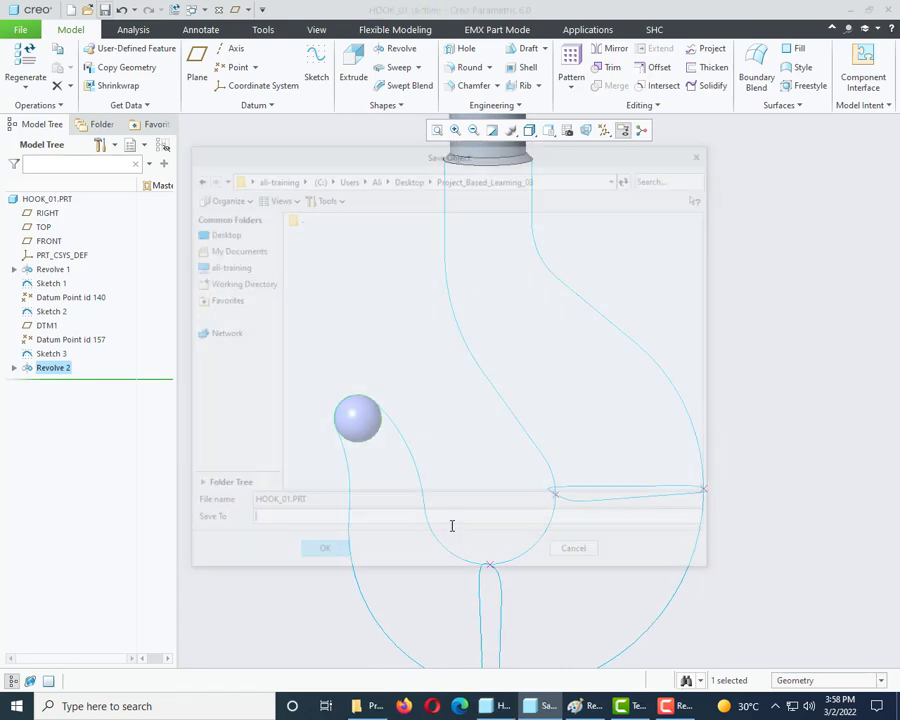
{"action": "key", "text": "Return"}
{"action": "scroll", "coordinate": [400, 408], "scroll_direction": "up", "scroll_amount": 3}
{"action": "middle_click_drag", "start_coordinate": [399, 408], "coordinate": [328, 487]}
{"action": "scroll", "coordinate": [328, 487], "scroll_direction": "down", "scroll_amount": 4}
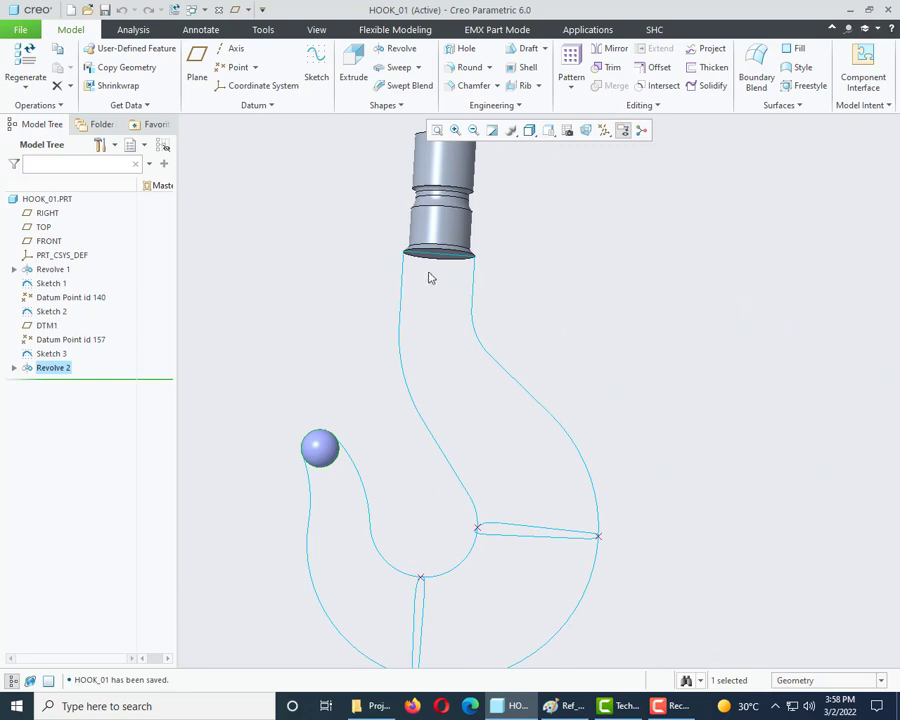
Start a sketch on the shank's circular bottom face and add that face's circular edge as a sketch reference.
{"action": "mouse_move", "coordinate": [440, 251]}
{"action": "middle_mouse_down"}
{"action": "mouse_move", "coordinate": [438, 264]}
{"action": "mouse_move", "coordinate": [398, 261]}
{"action": "middle_mouse_up"}
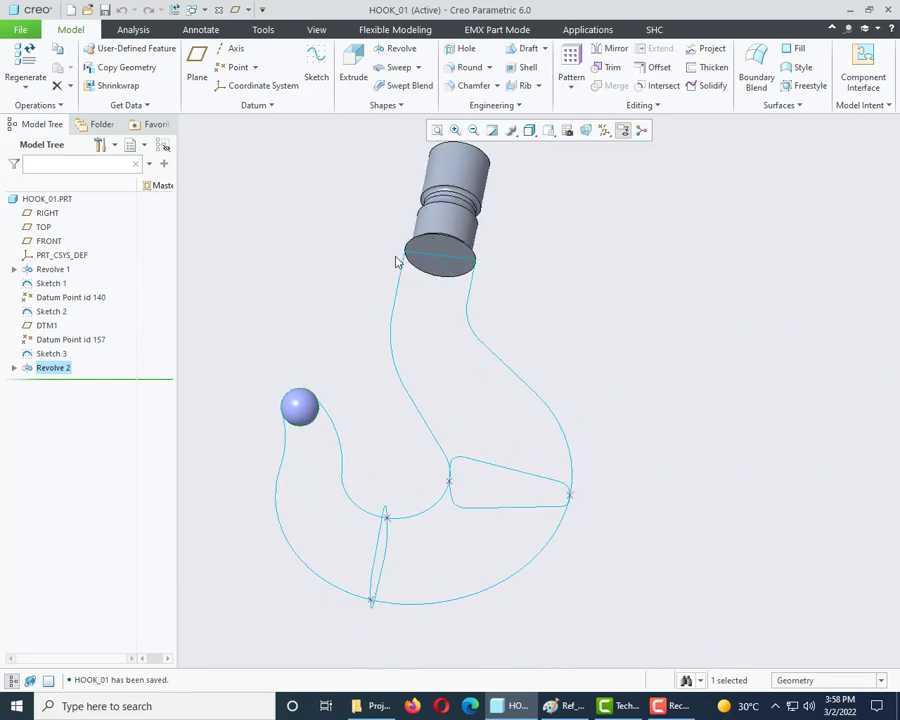
{"action": "left_click", "coordinate": [316, 64]}
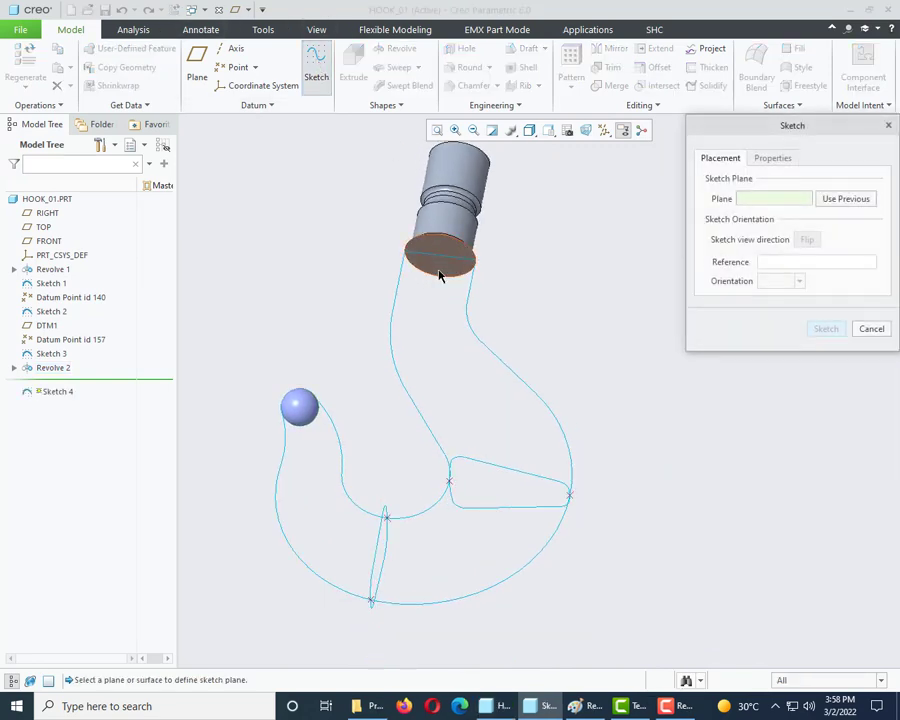
{"action": "left_click", "coordinate": [445, 272]}
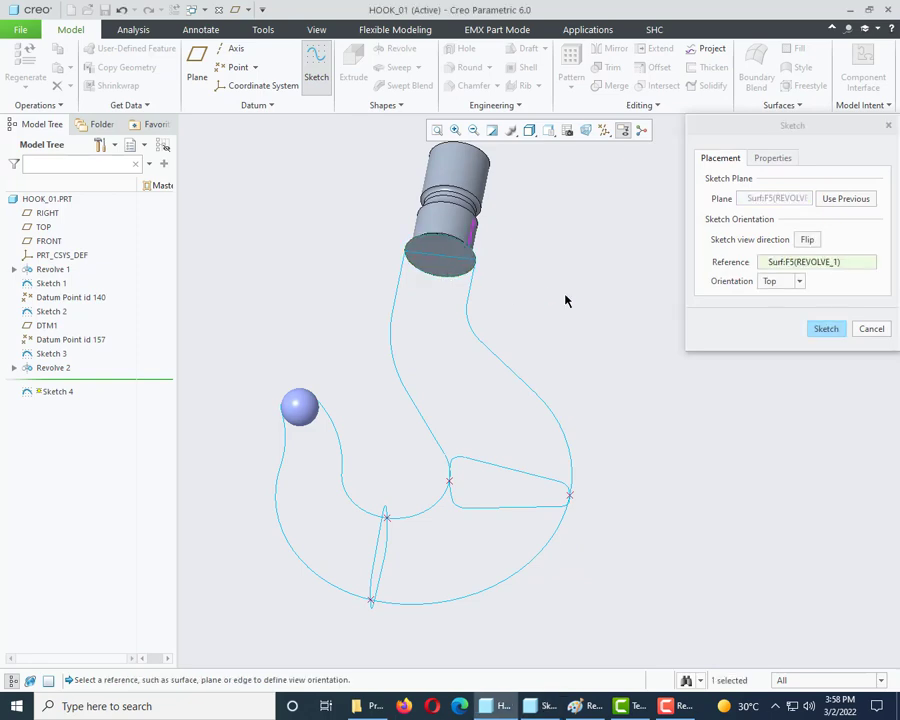
{"action": "middle_click", "coordinate": [565, 299]}
{"action": "left_click", "coordinate": [18, 87]}
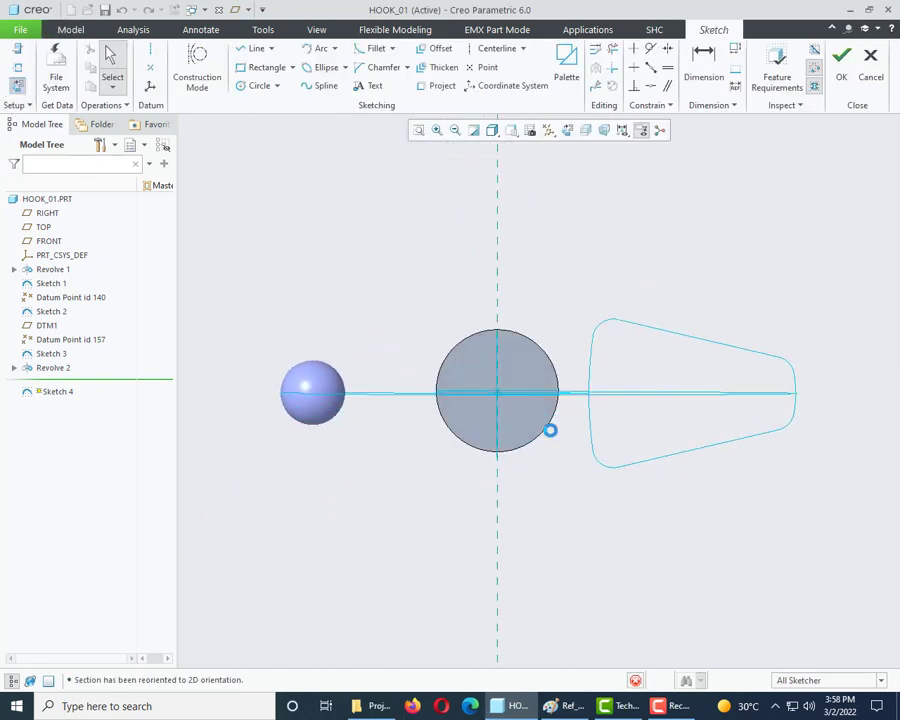
{"action": "left_click", "coordinate": [19, 67]}
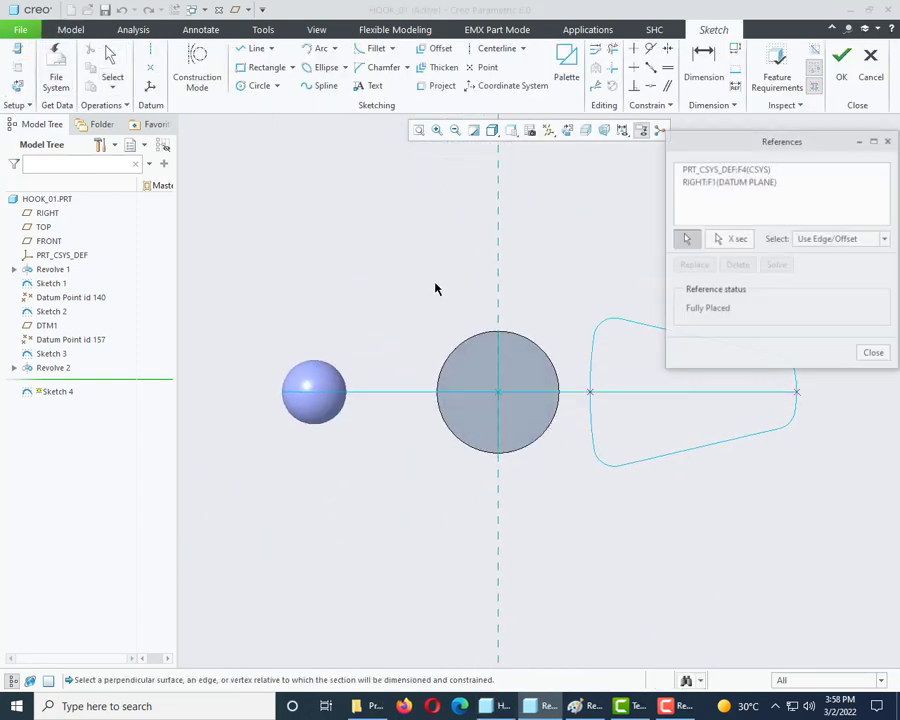
{"action": "left_click", "coordinate": [473, 343]}
{"action": "middle_click", "coordinate": [562, 306]}
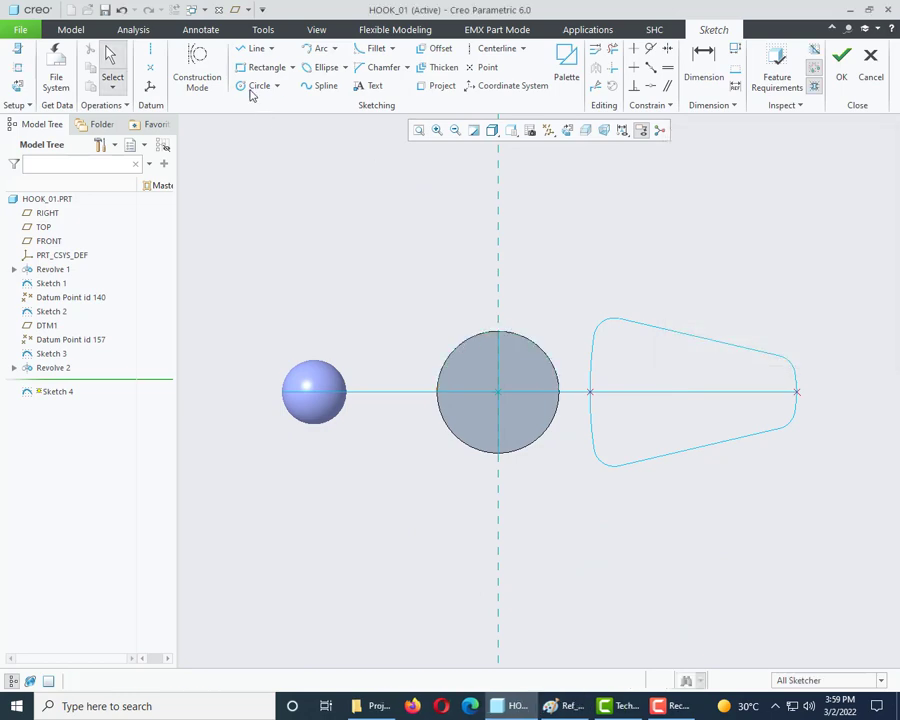
Draw a circle centred on the shank axis that coincides with the face's circular edge, and finish the sketch.
{"action": "left_click", "coordinate": [259, 85]}
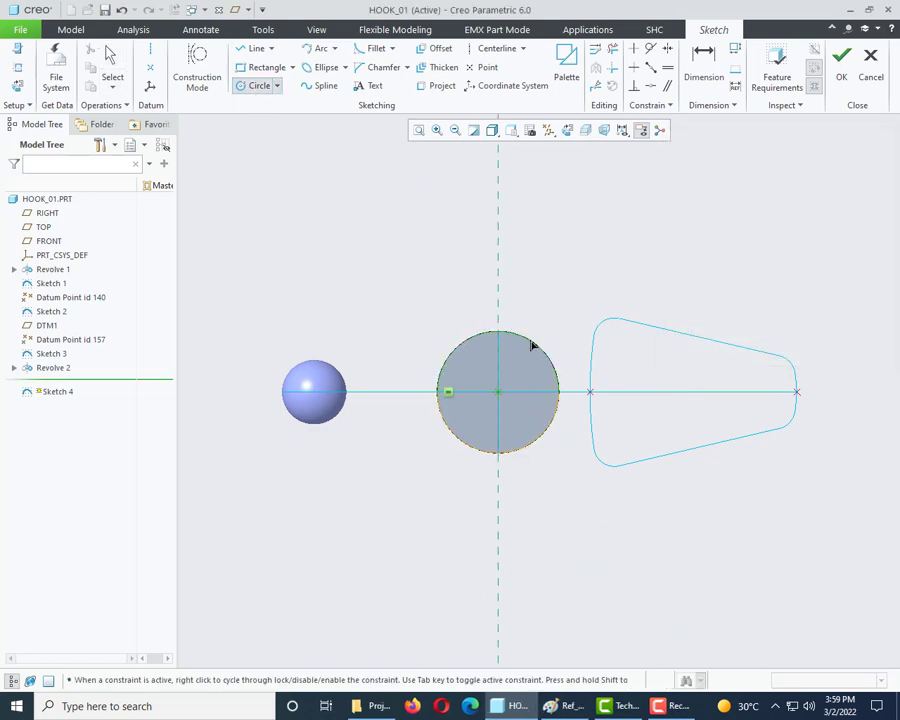
{"action": "middle_click", "coordinate": [589, 392]}
{"action": "scroll", "coordinate": [552, 373], "scroll_direction": "down", "scroll_amount": 5}
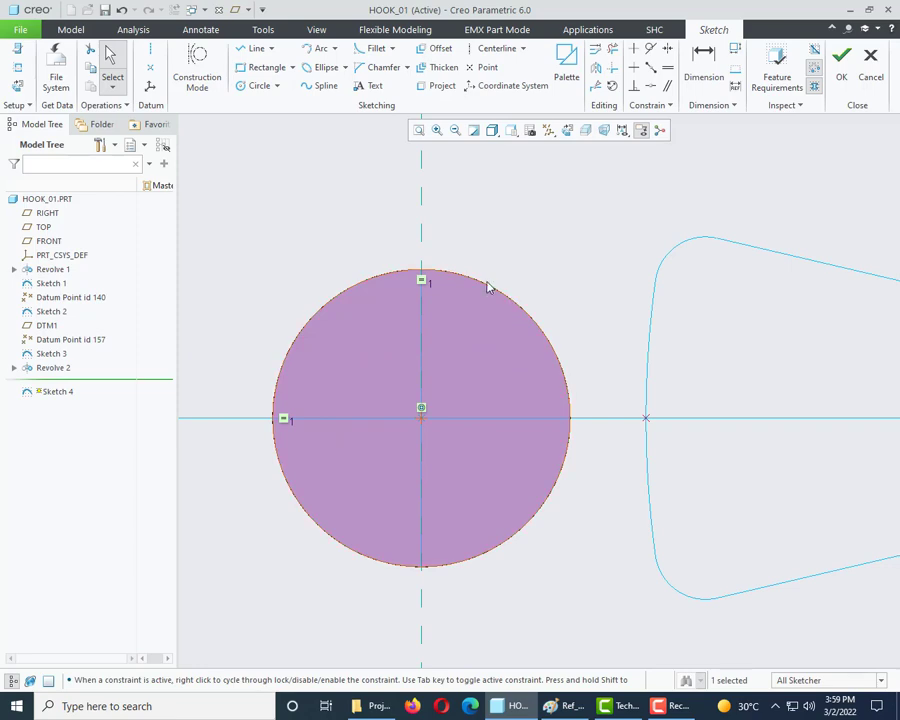
{"action": "left_click", "coordinate": [841, 62]}
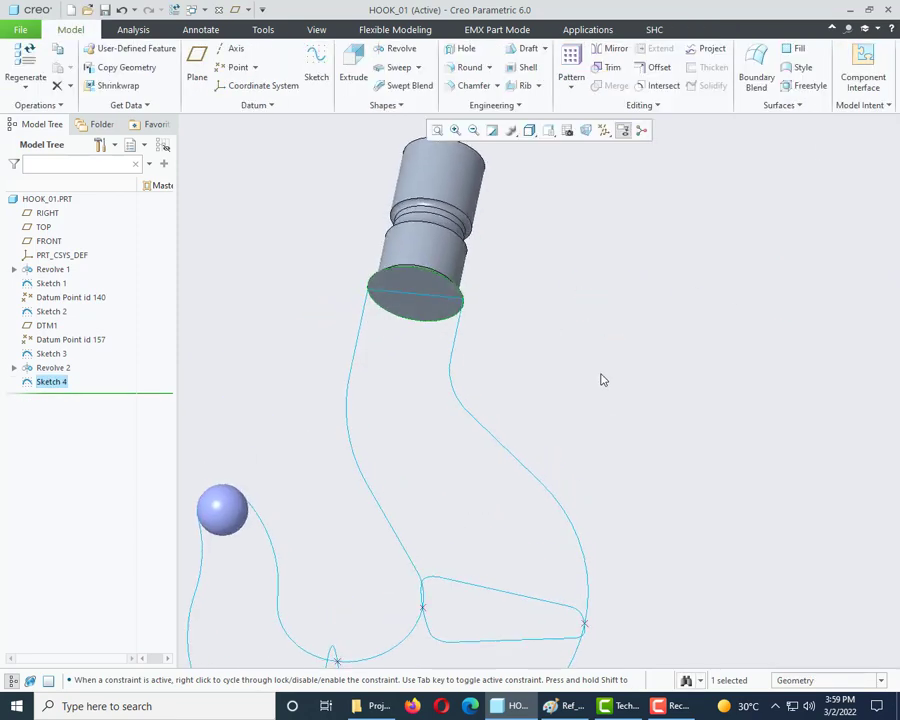
{"action": "left_click", "coordinate": [438, 344]}
{"action": "scroll", "coordinate": [490, 355], "scroll_direction": "up", "scroll_amount": 4}
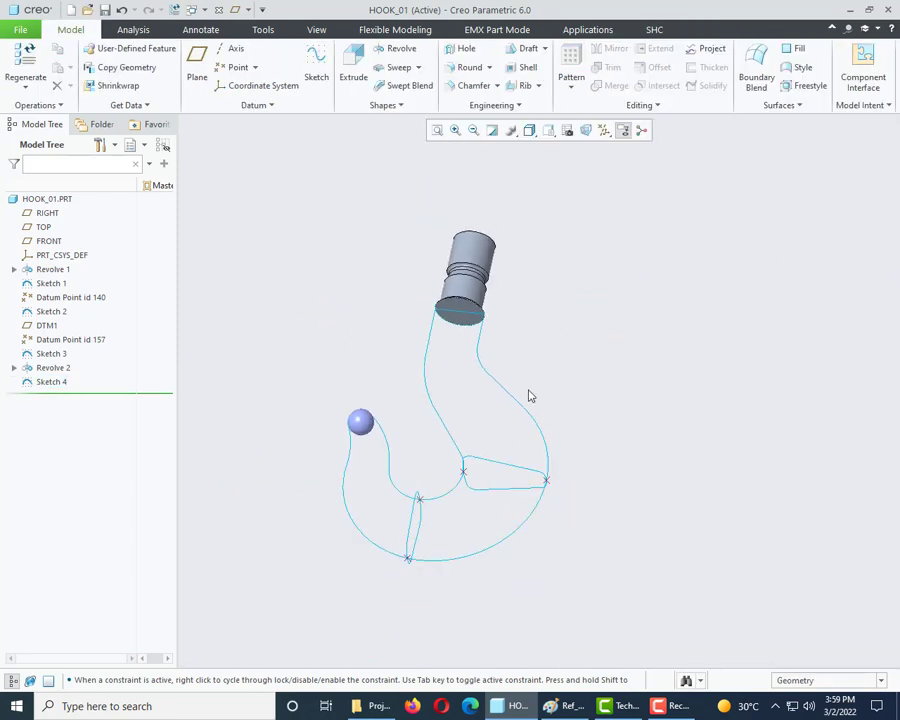
{"action": "mouse_move", "coordinate": [526, 394]}
{"action": "middle_mouse_down"}
{"action": "mouse_move", "coordinate": [534, 380]}
{"action": "mouse_move", "coordinate": [537, 390]}
{"action": "middle_mouse_up"}
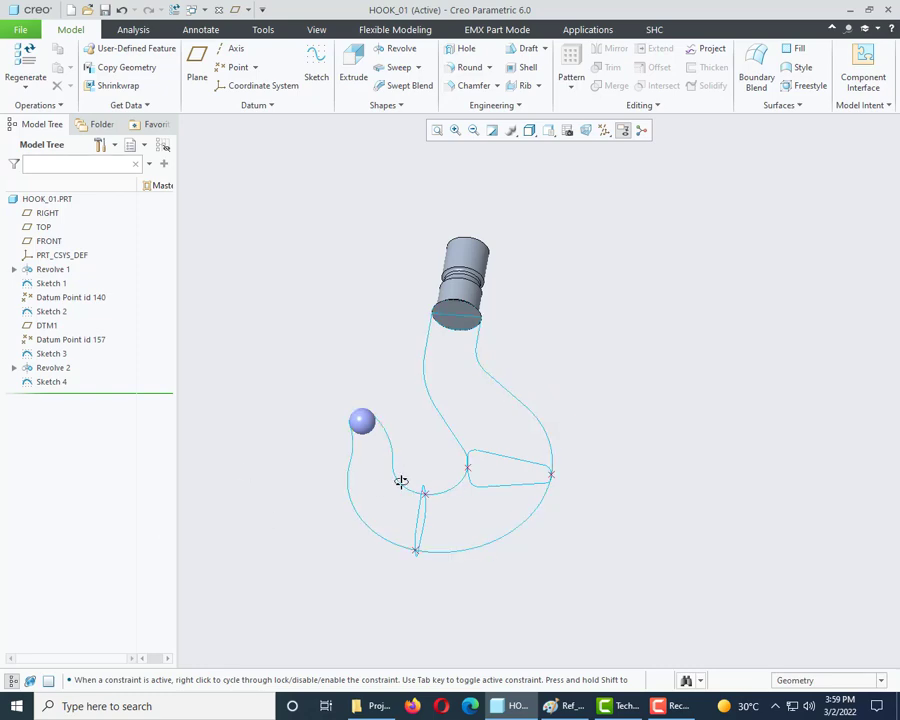
{"action": "mouse_move", "coordinate": [400, 482]}
{"action": "middle_mouse_down"}
{"action": "mouse_move", "coordinate": [400, 500]}
{"action": "mouse_move", "coordinate": [378, 460]}
{"action": "mouse_move", "coordinate": [396, 447]}
{"action": "mouse_move", "coordinate": [400, 462]}
{"action": "mouse_move", "coordinate": [458, 341]}
{"action": "middle_mouse_up"}
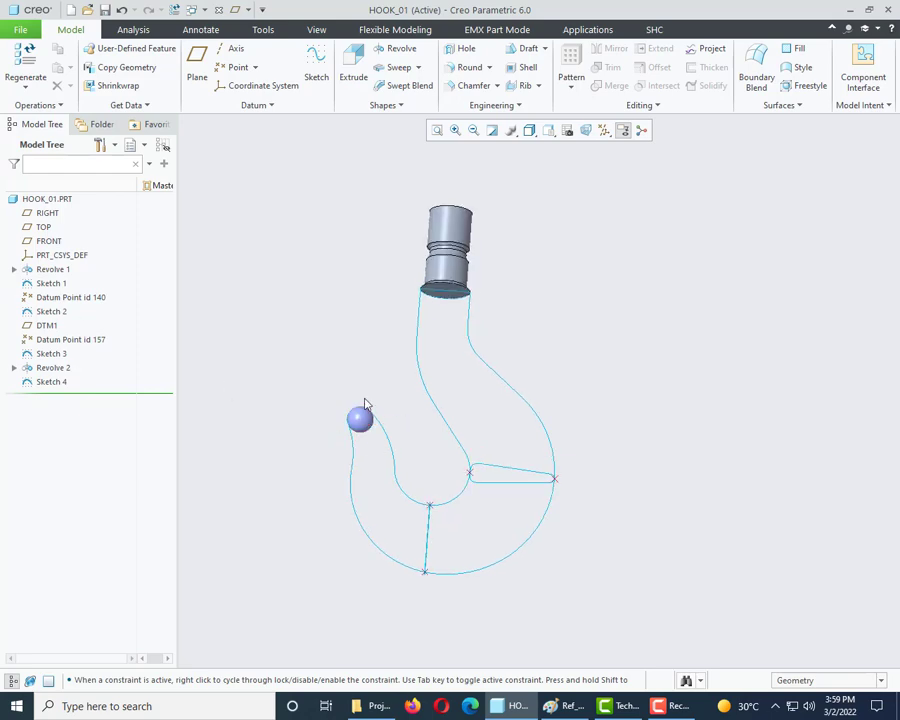
{"action": "scroll", "coordinate": [350, 465], "scroll_direction": "down", "scroll_amount": 5}
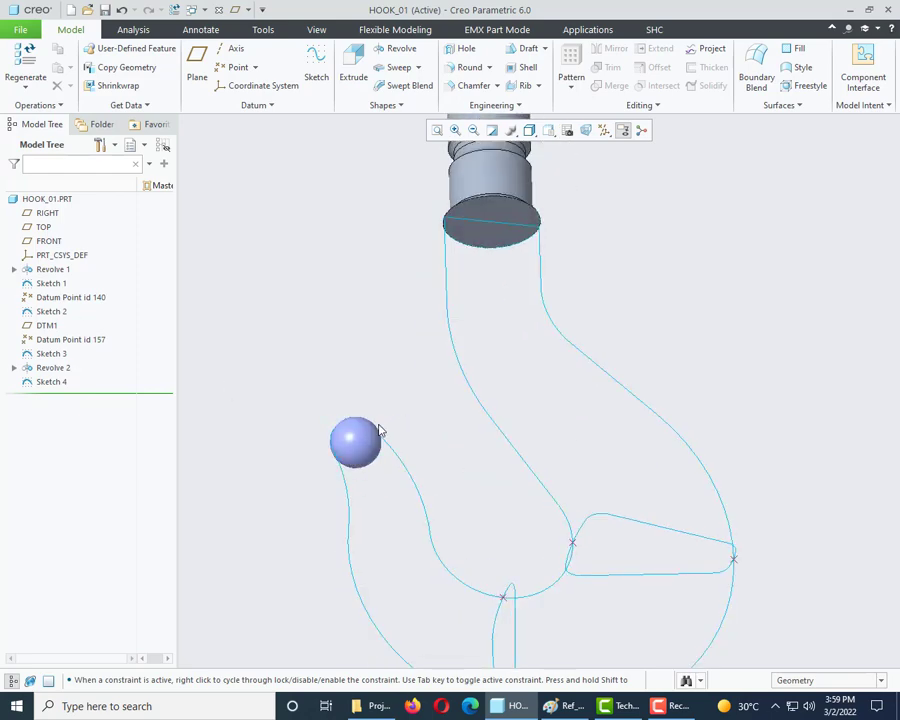
{"action": "middle_click_drag", "start_coordinate": [356, 436], "coordinate": [364, 430]}
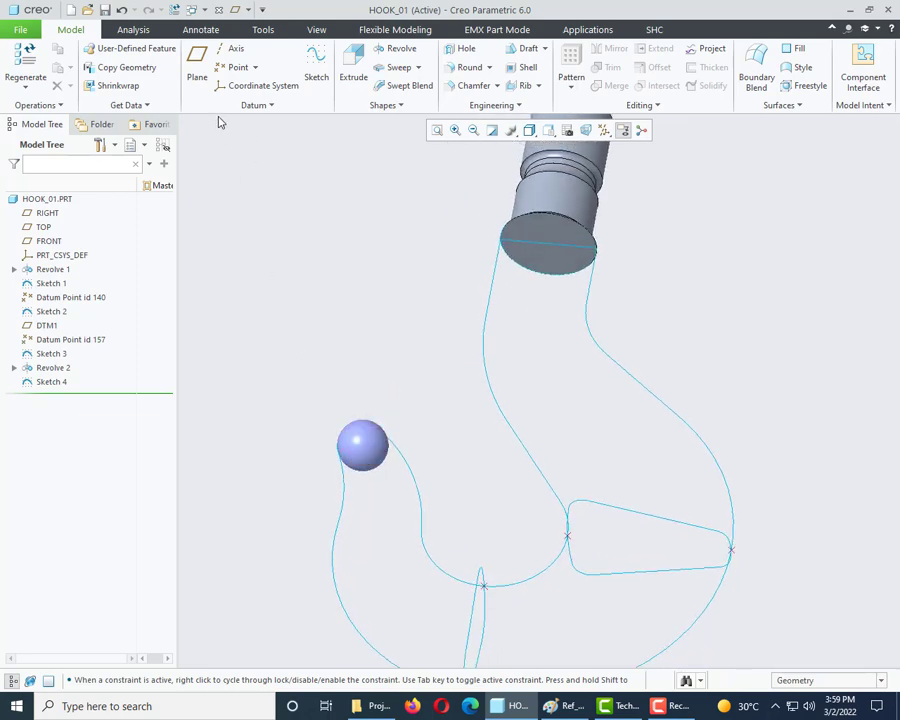
{"action": "left_click", "coordinate": [255, 105]}
{"action": "left_click", "coordinate": [375, 123]}
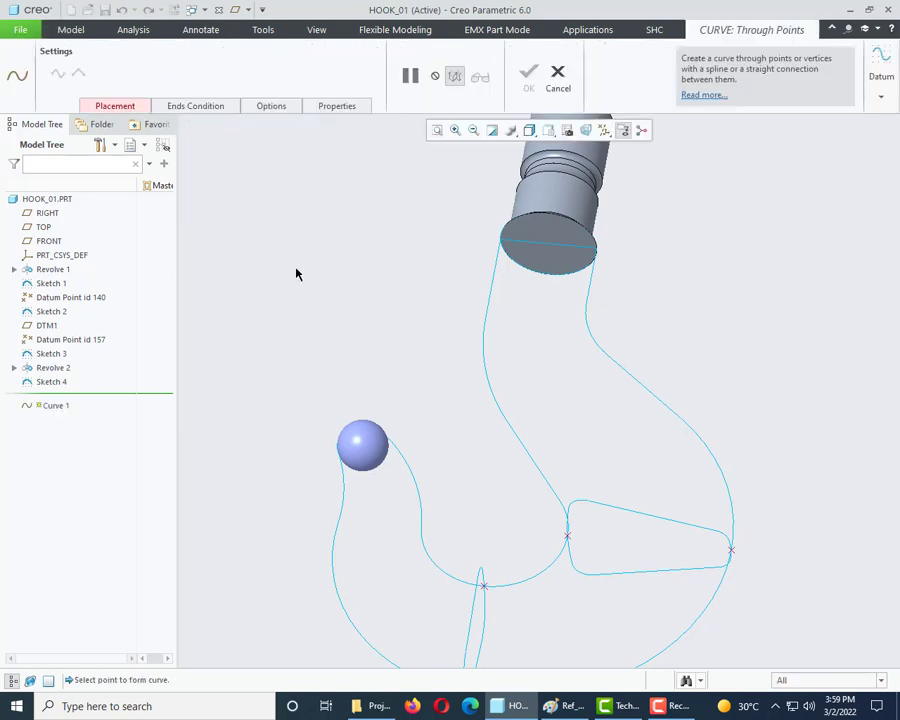
{"action": "mouse_move", "coordinate": [334, 389]}
{"action": "middle_mouse_down"}
{"action": "mouse_move", "coordinate": [327, 366]}
{"action": "mouse_move", "coordinate": [333, 385]}
{"action": "middle_mouse_up"}
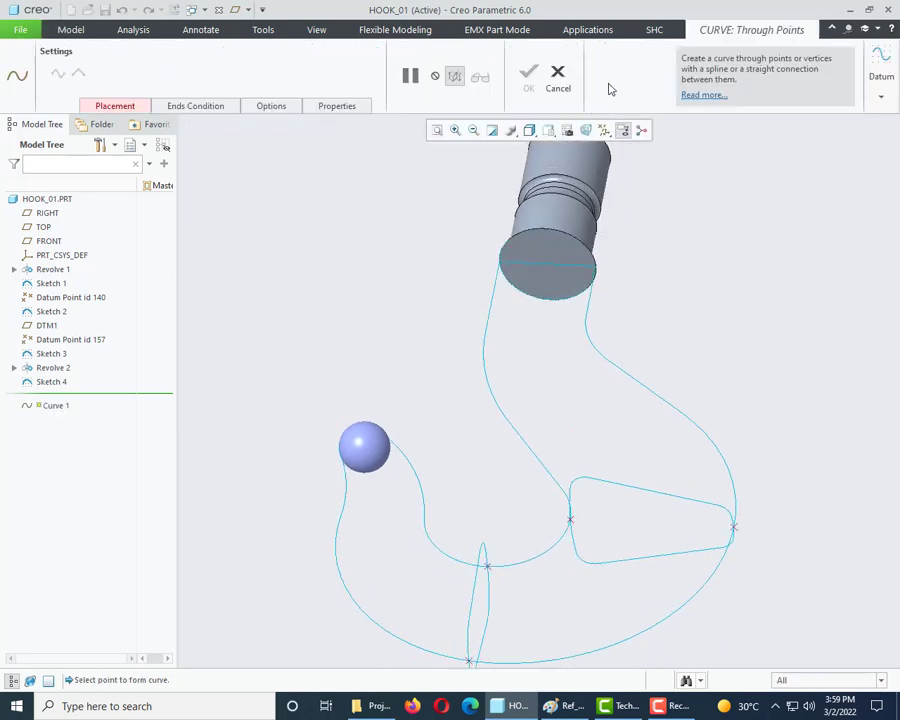
{"action": "left_click", "coordinate": [557, 80]}
{"action": "left_click", "coordinate": [245, 105]}
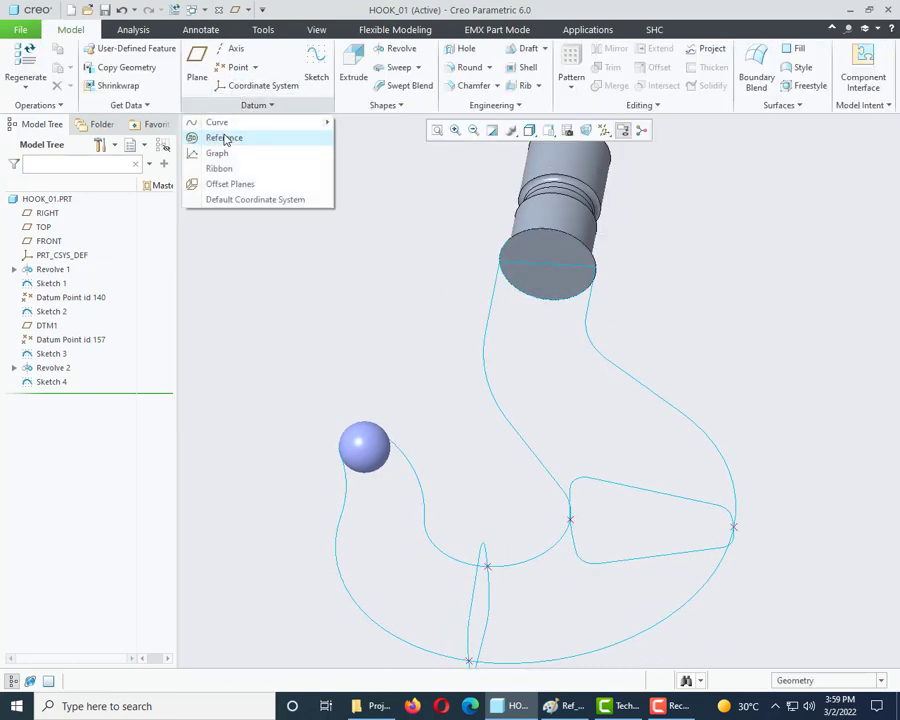
{"action": "left_click", "coordinate": [222, 123]}
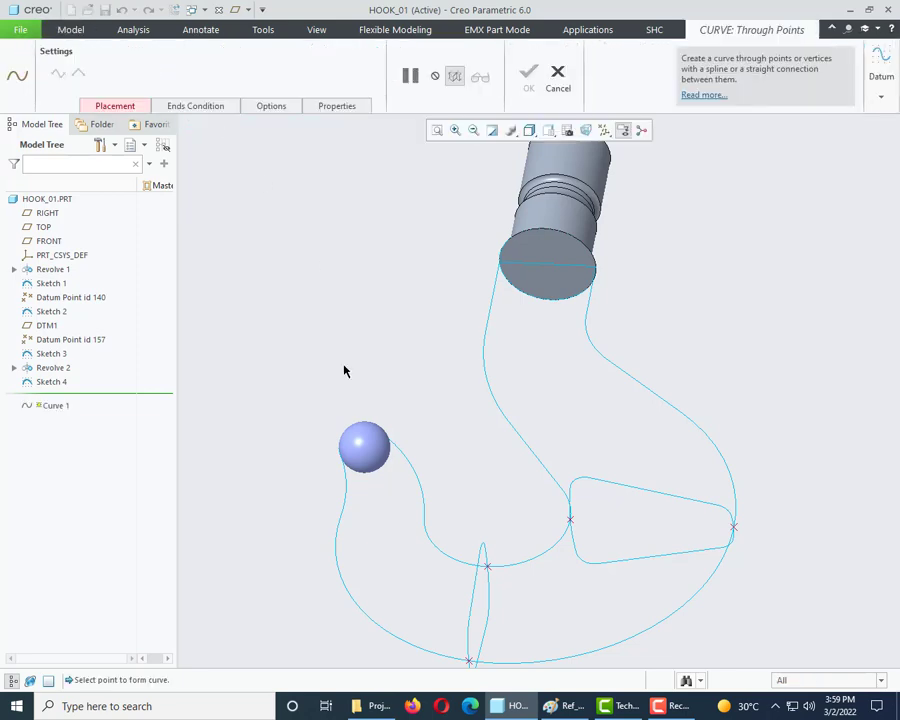
{"action": "middle_click_drag", "start_coordinate": [429, 560], "coordinate": [460, 576]}
{"action": "scroll", "coordinate": [330, 462], "scroll_direction": "up", "scroll_amount": 3}
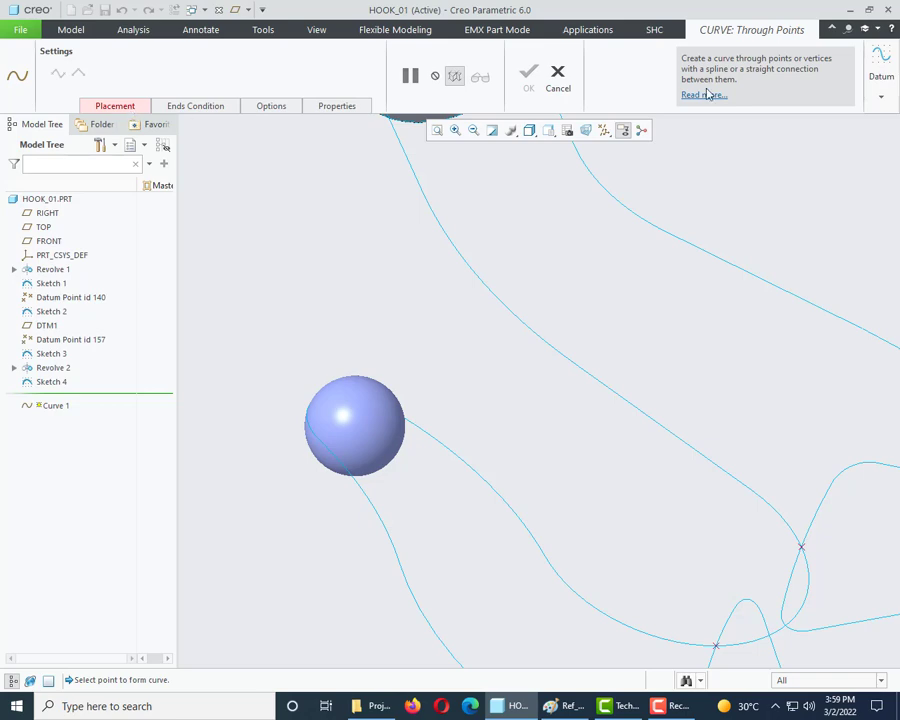
{"action": "left_click", "coordinate": [566, 84]}
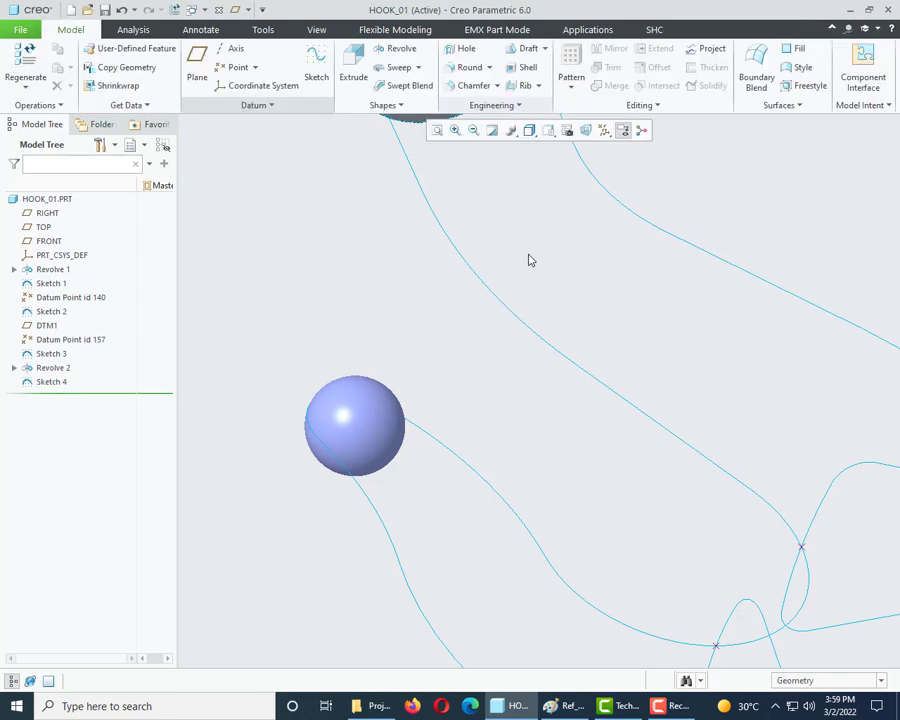
Place a datum point on the outer hook curve at its tip end, with an offset ratio of 0.
{"action": "left_click", "coordinate": [232, 67]}
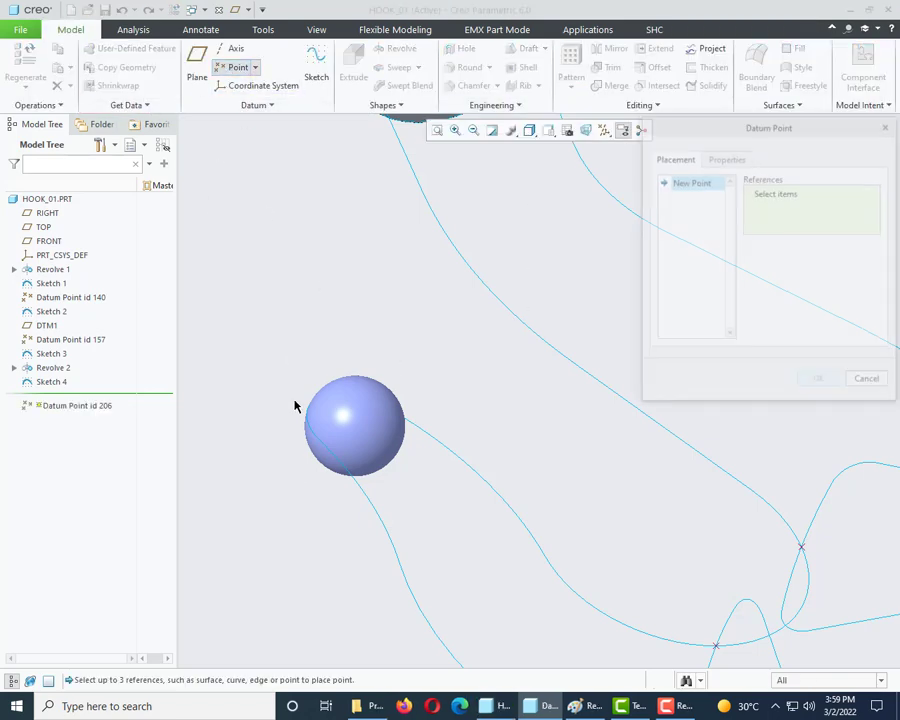
{"action": "left_click", "coordinate": [340, 461]}
{"action": "scroll", "coordinate": [288, 488], "scroll_direction": "down", "scroll_amount": 5}
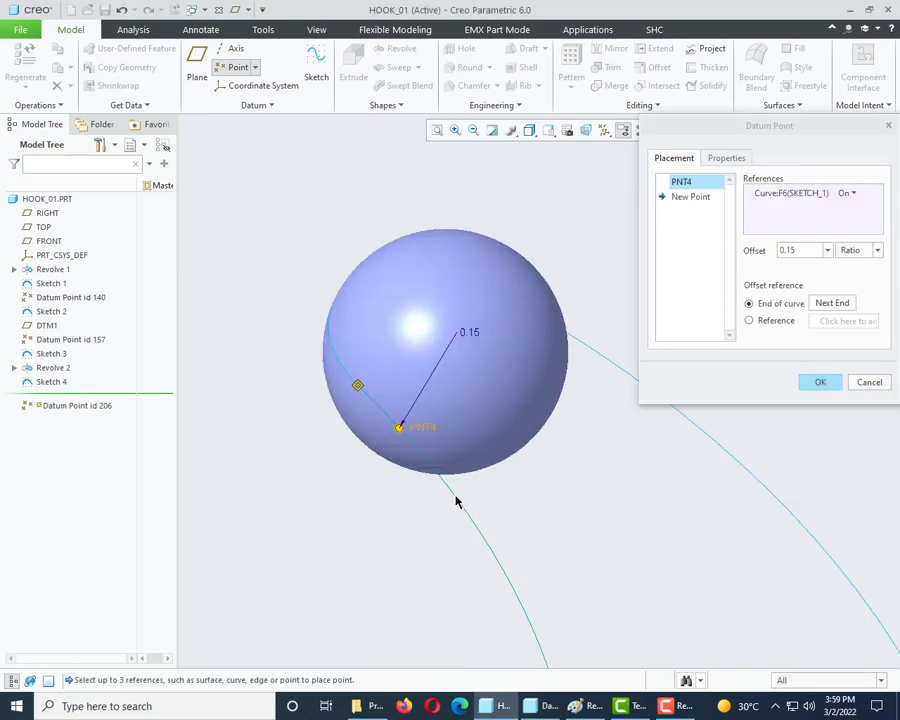
{"action": "double_click", "coordinate": [475, 335]}
{"action": "key", "text": "Return"}
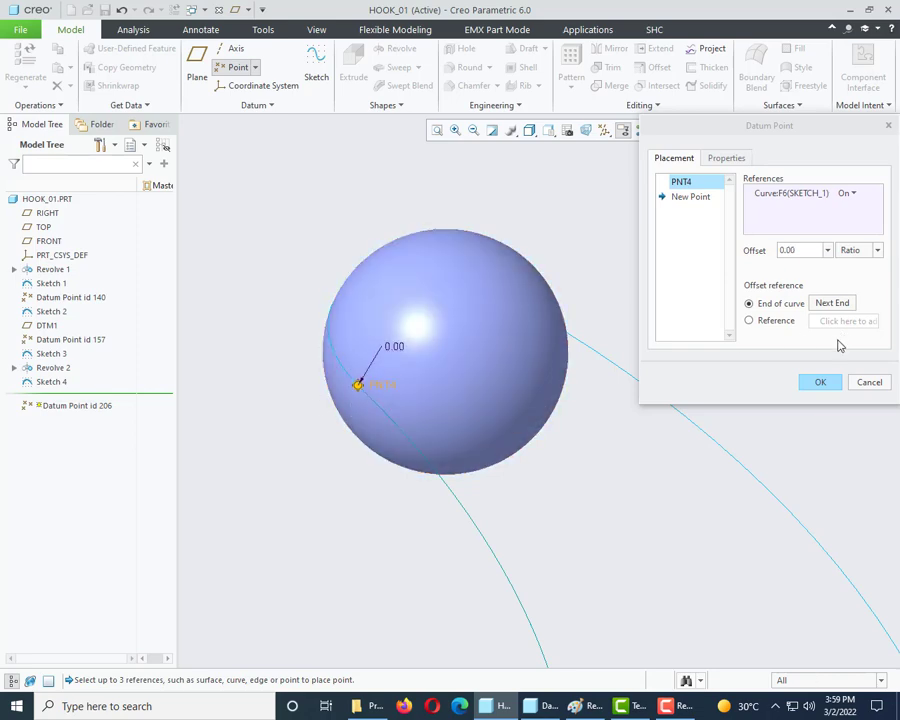
Add a second datum point at the tip end of the inner hook curve and complete the datum point feature.
{"action": "left_click", "coordinate": [692, 200]}
{"action": "scroll", "coordinate": [388, 388], "scroll_direction": "down", "scroll_amount": 5}
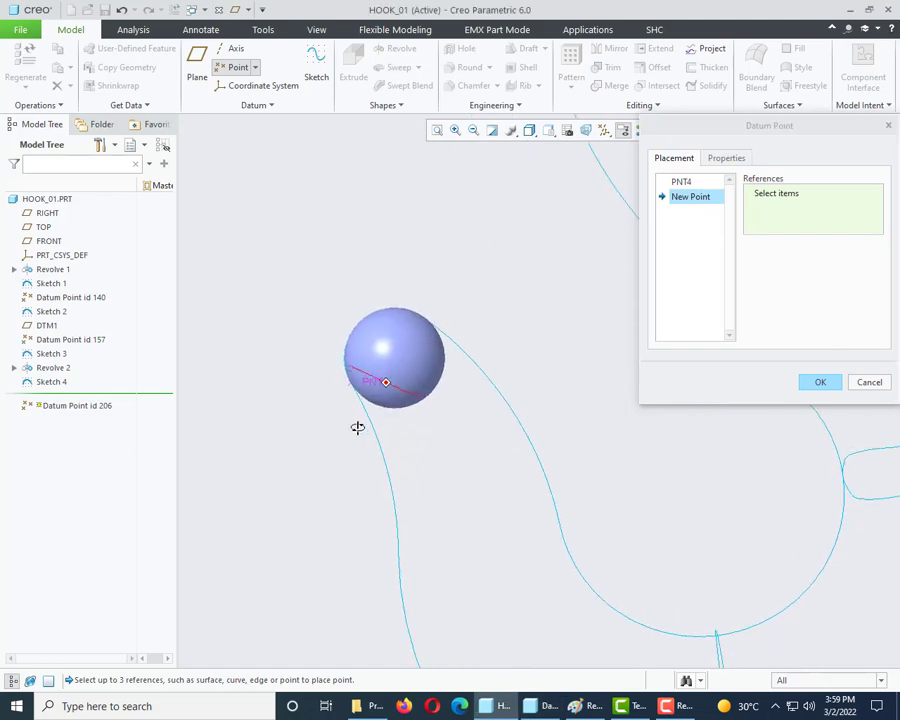
{"action": "scroll", "coordinate": [428, 305], "scroll_direction": "up", "scroll_amount": 4}
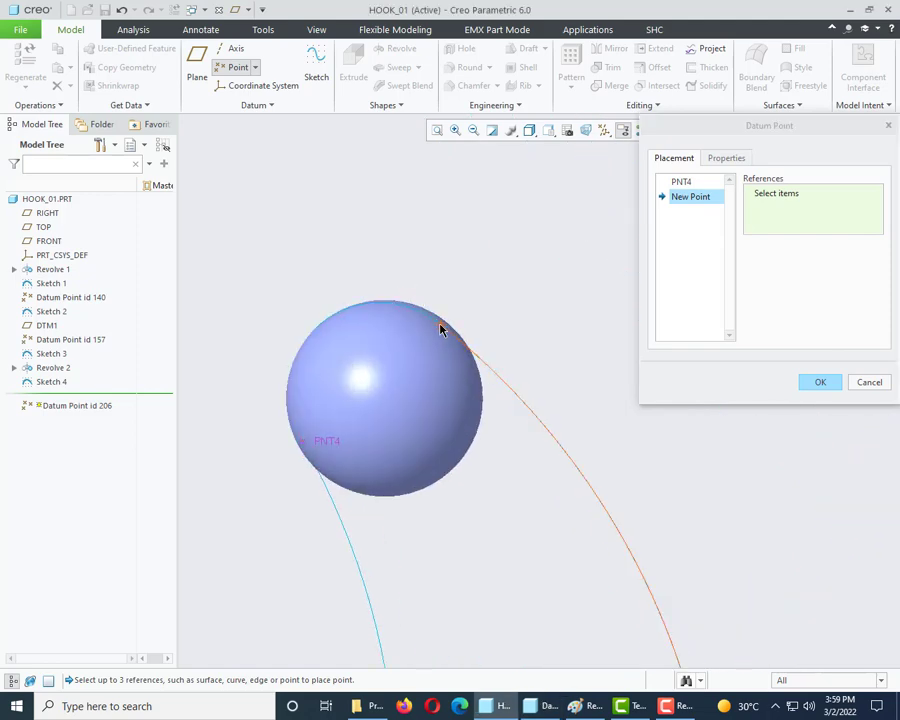
{"action": "left_click", "coordinate": [440, 329]}
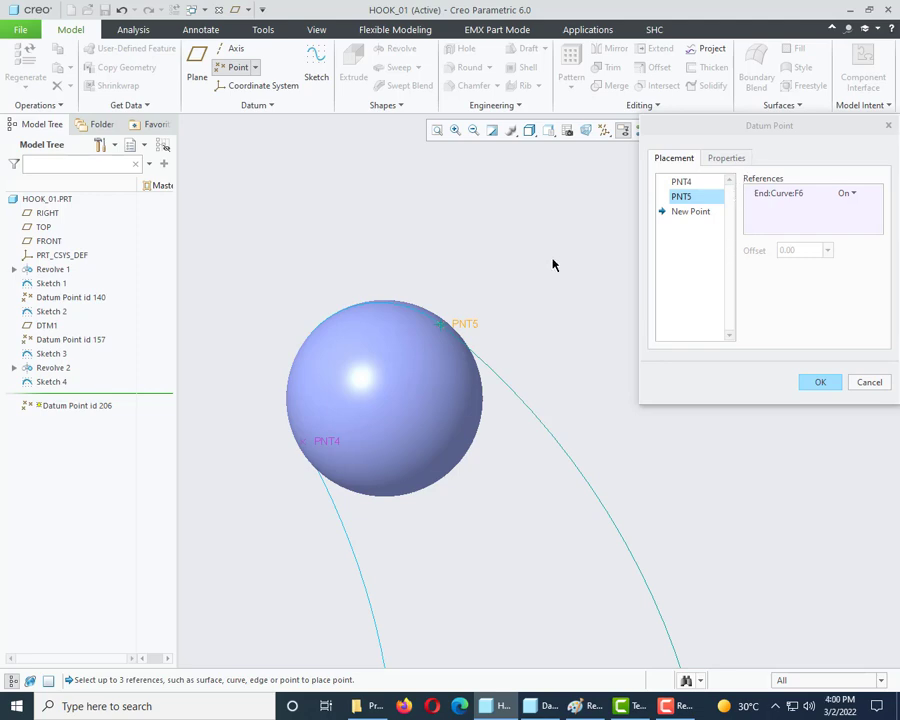
{"action": "left_click", "coordinate": [820, 383]}
Create a datum curve through the two tip points, joining the ends of the outer and inner hook curves.
{"action": "scroll", "coordinate": [470, 278], "scroll_direction": "down", "scroll_amount": 3}
{"action": "middle_click_drag", "start_coordinate": [470, 278], "coordinate": [486, 224]}
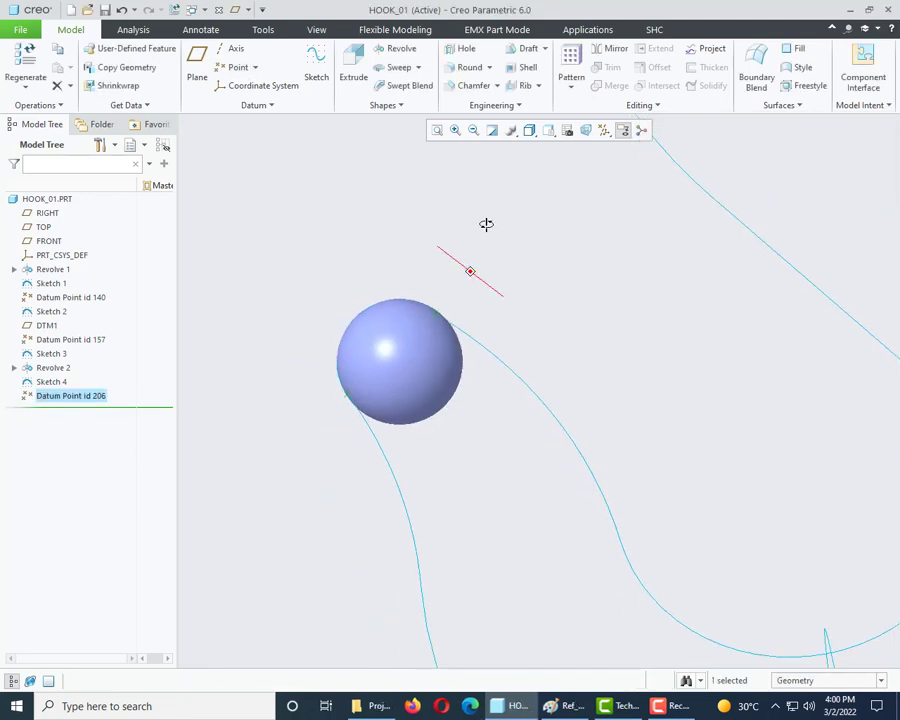
{"action": "left_click", "coordinate": [331, 283]}
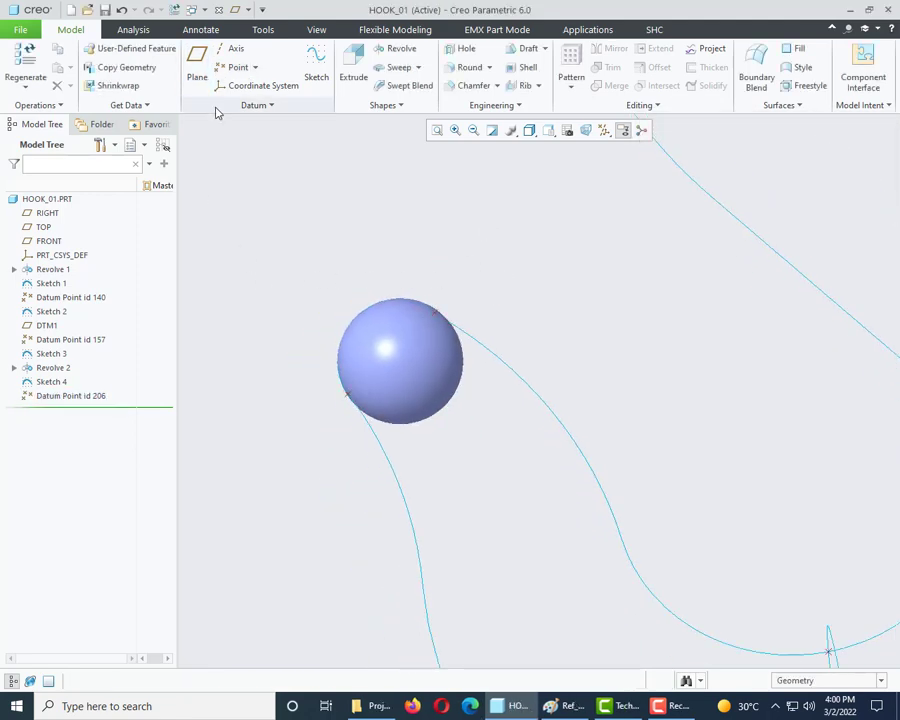
{"action": "left_click", "coordinate": [253, 105]}
{"action": "left_click", "coordinate": [216, 122]}
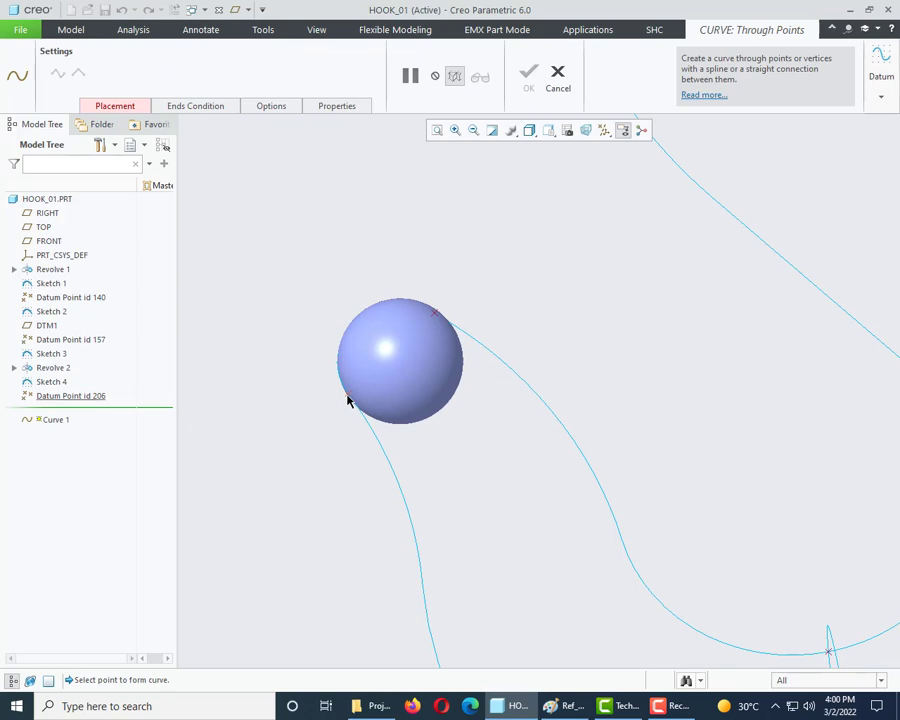
{"action": "left_click", "coordinate": [437, 315]}
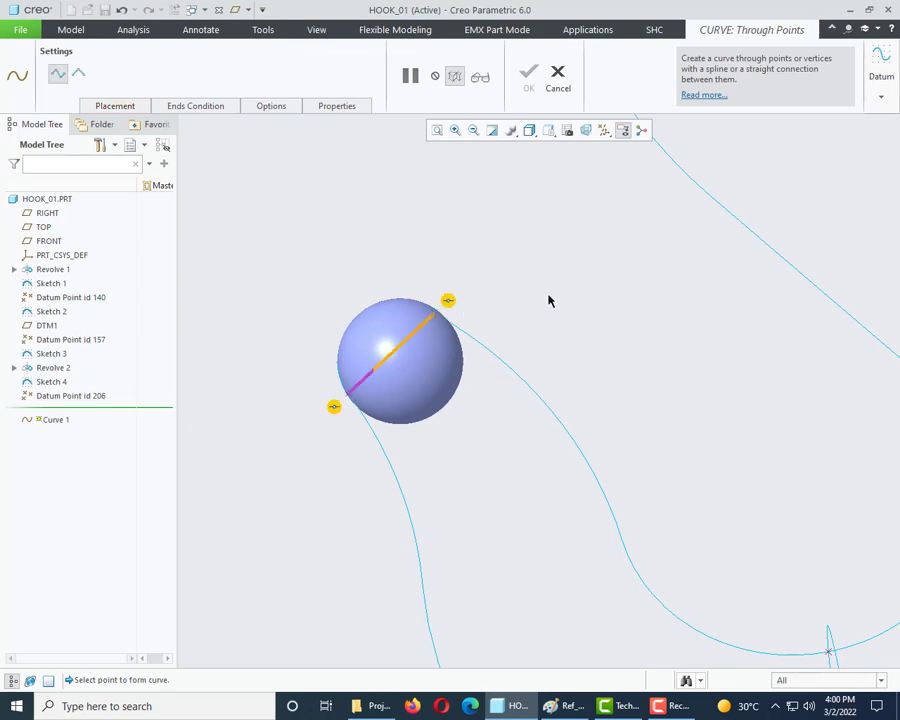
{"action": "left_click", "coordinate": [528, 75]}
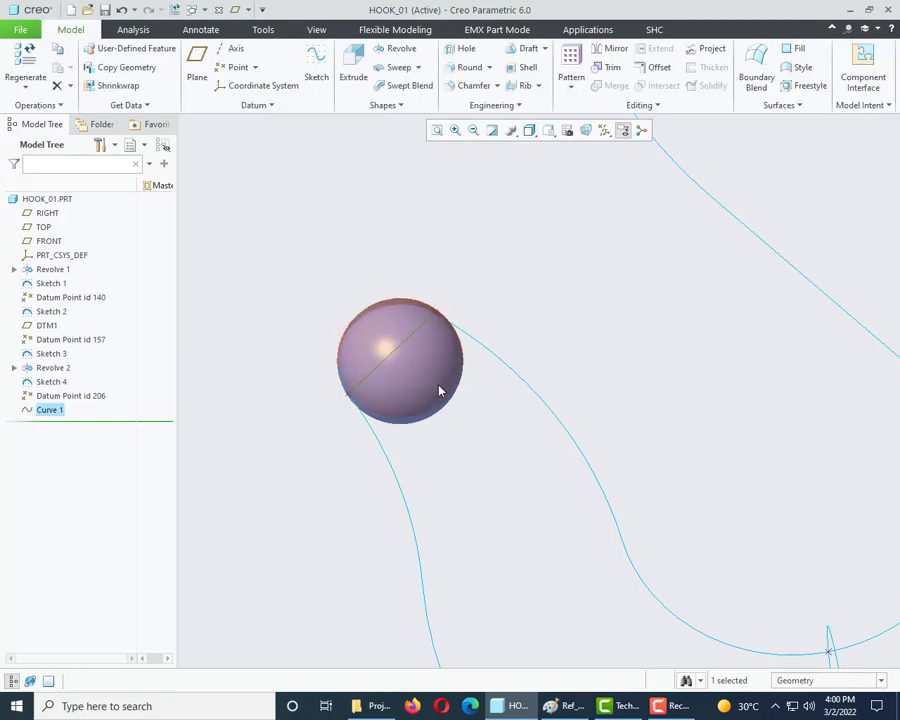
Examine the curve inside the tip sphere with hidden lines removed, and restore the Shading With Edges display.
{"action": "mouse_move", "coordinate": [440, 388]}
{"action": "middle_mouse_down"}
{"action": "mouse_move", "coordinate": [428, 333]}
{"action": "mouse_move", "coordinate": [470, 331]}
{"action": "mouse_move", "coordinate": [441, 370]}
{"action": "middle_mouse_up"}
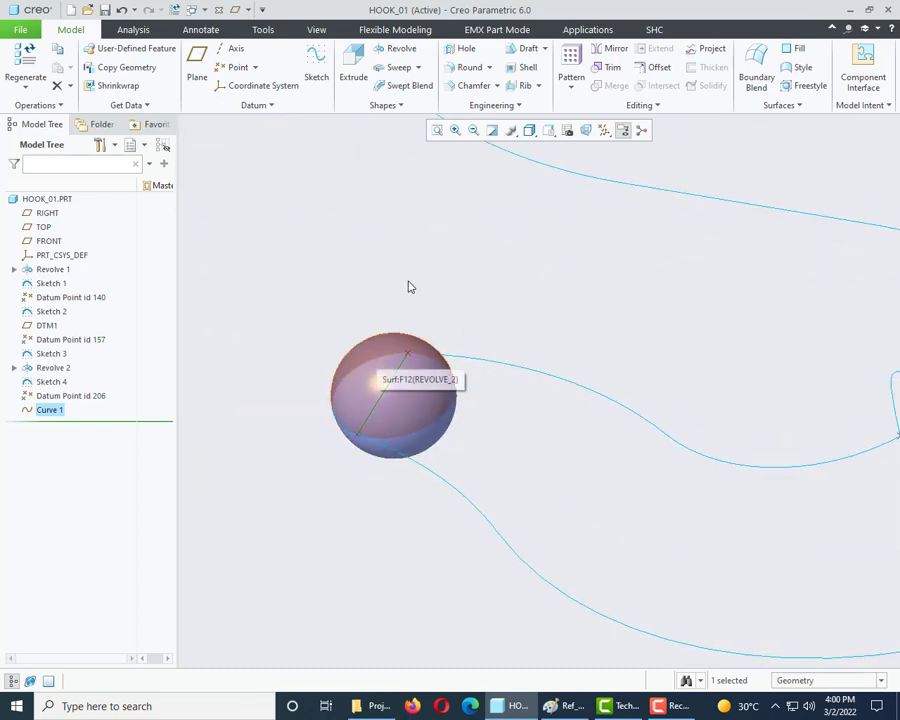
{"action": "left_click", "coordinate": [500, 280]}
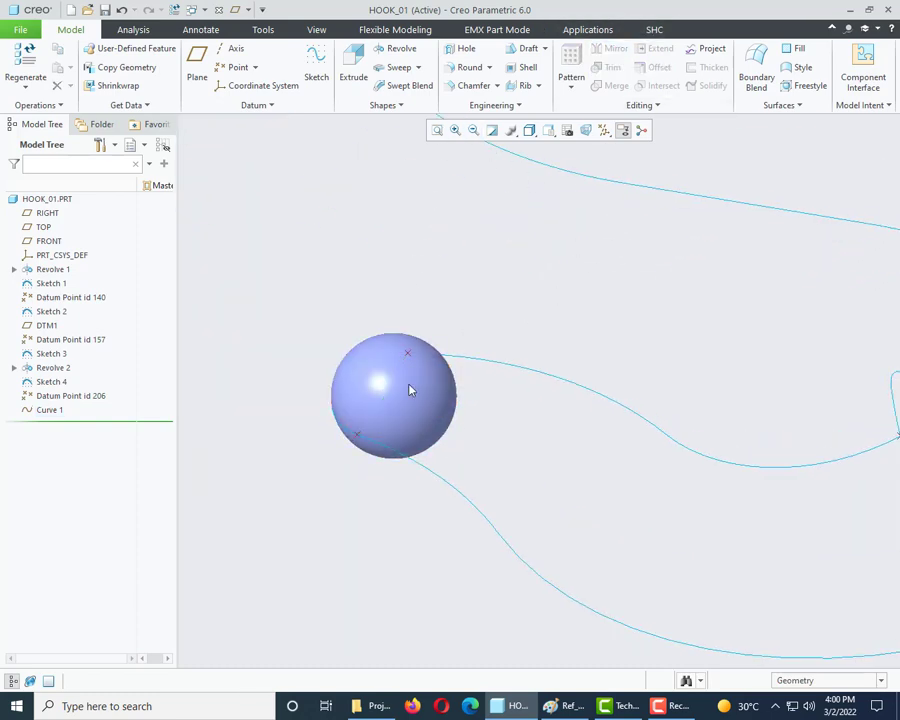
{"action": "left_click", "coordinate": [529, 131]}
{"action": "left_click", "coordinate": [545, 193]}
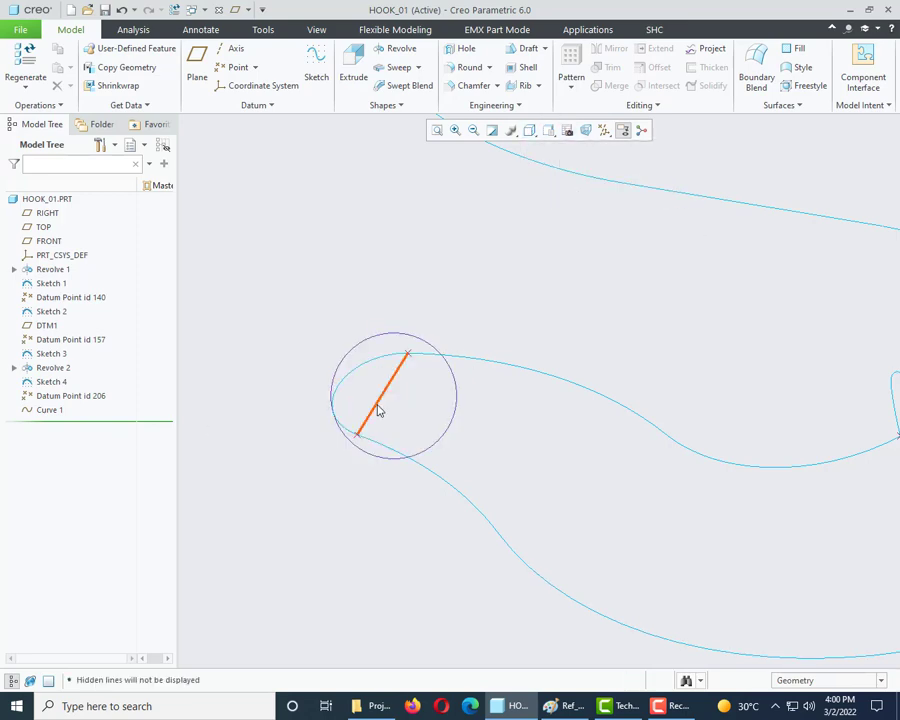
{"action": "left_click", "coordinate": [374, 408]}
{"action": "left_click", "coordinate": [85, 428]}
{"action": "left_click", "coordinate": [569, 132]}
{"action": "left_click", "coordinate": [582, 160]}
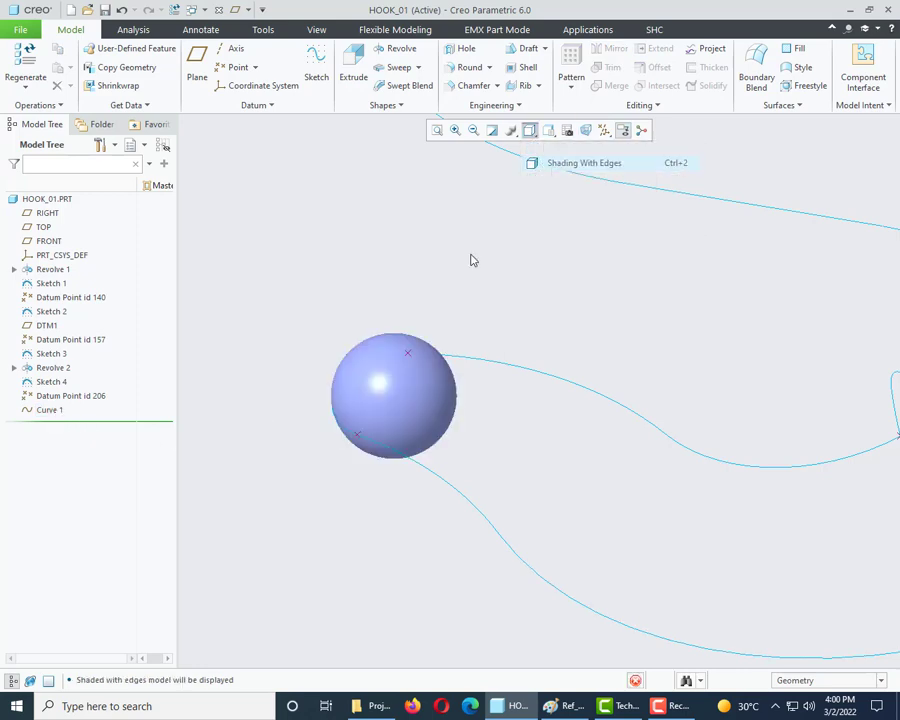
Start projecting Curve 1 along a direction, with the upper half of the tip sphere as the target surface.
{"action": "left_click", "coordinate": [37, 411]}
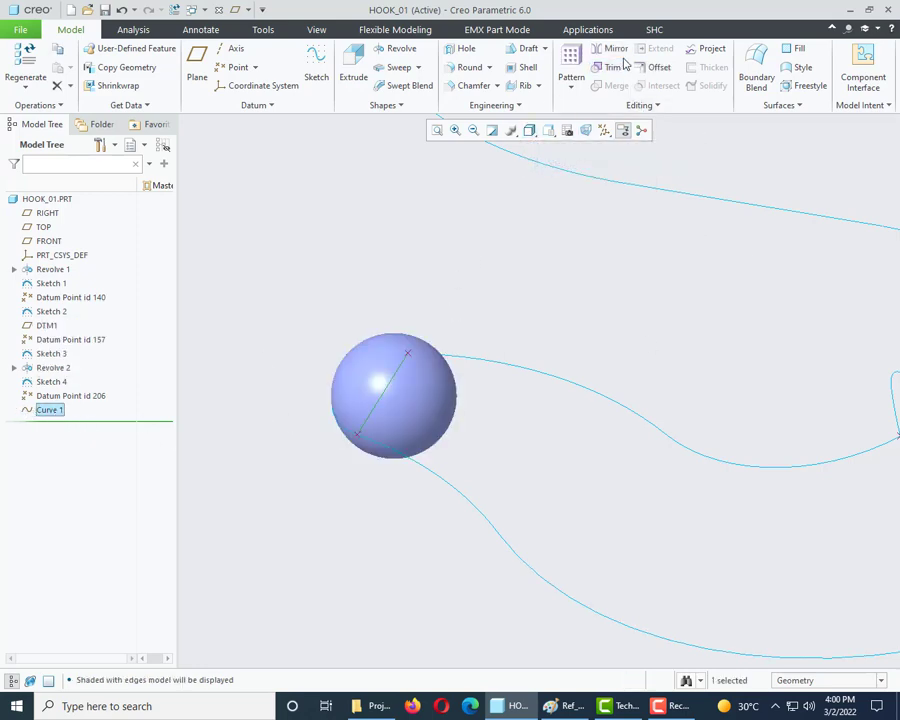
{"action": "left_click", "coordinate": [708, 48]}
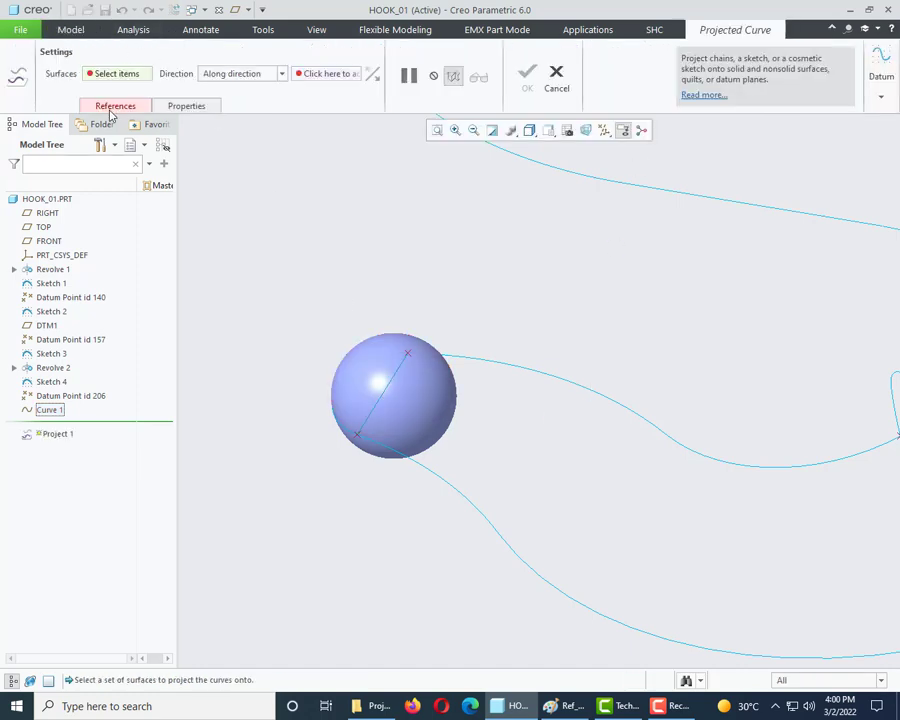
{"action": "left_click", "coordinate": [111, 107]}
{"action": "left_click", "coordinate": [400, 412]}
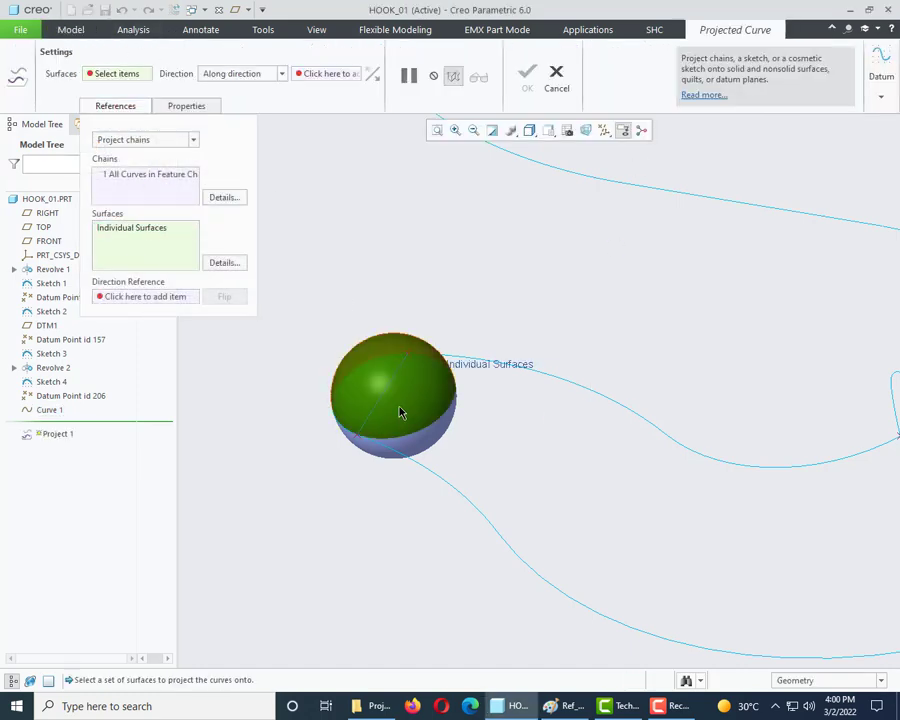
Turn on the display of datum planes in the model.
{"action": "scroll", "coordinate": [427, 410], "scroll_direction": "down", "scroll_amount": 5}
{"action": "left_click", "coordinate": [605, 131]}
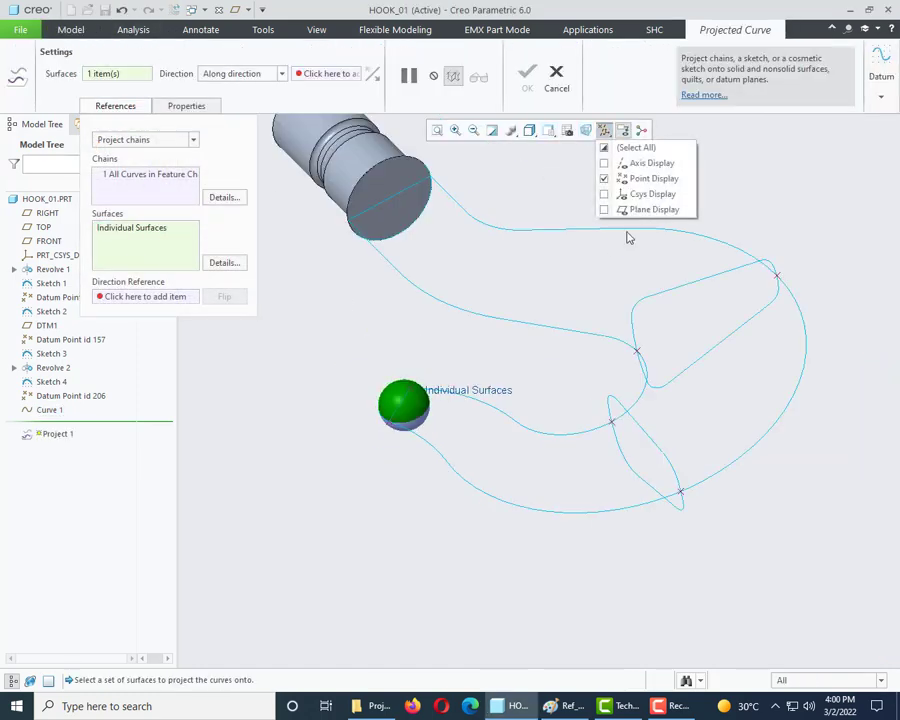
{"action": "left_click", "coordinate": [620, 210]}
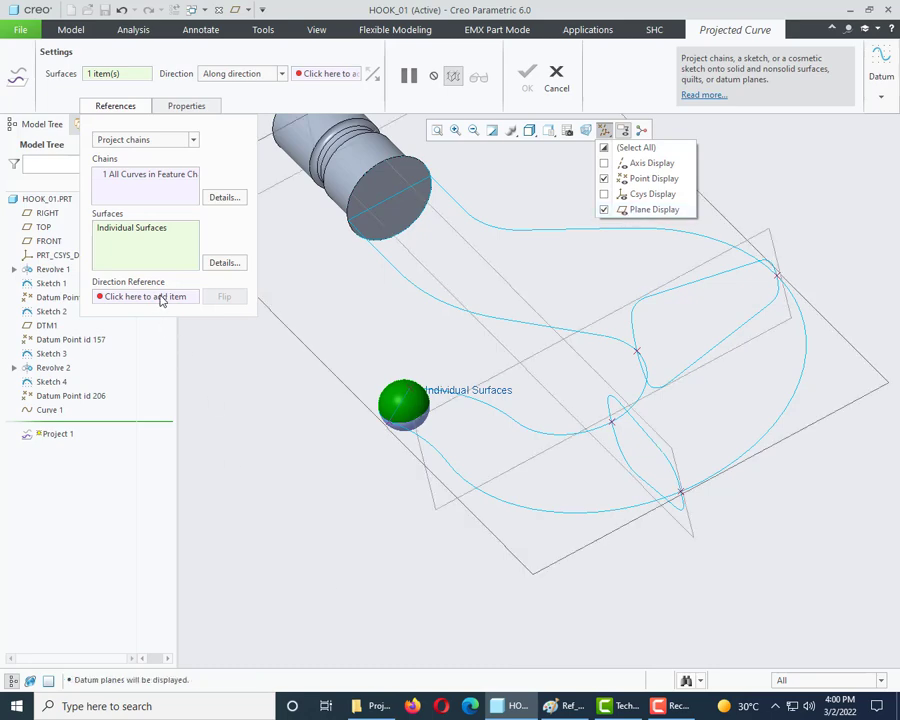
Use the FRONT datum plane as both the projection surface and the direction reference, preview the result, and complete the projected curve.
{"action": "left_click", "coordinate": [478, 516]}
{"action": "middle_click_drag", "start_coordinate": [412, 562], "coordinate": [412, 530]}
{"action": "left_click", "coordinate": [172, 298]}
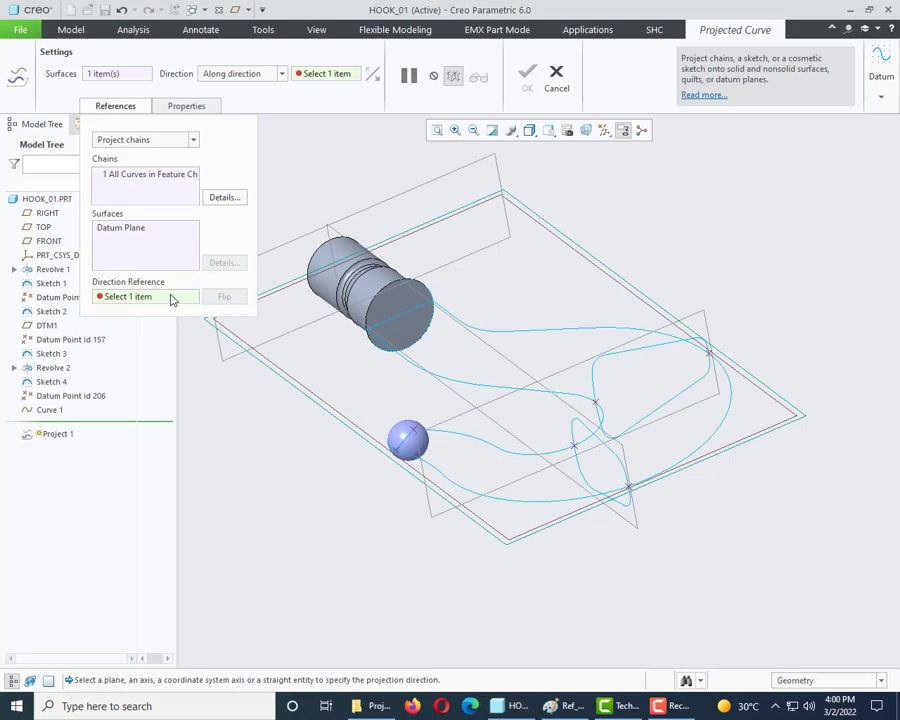
{"action": "left_click", "coordinate": [511, 543]}
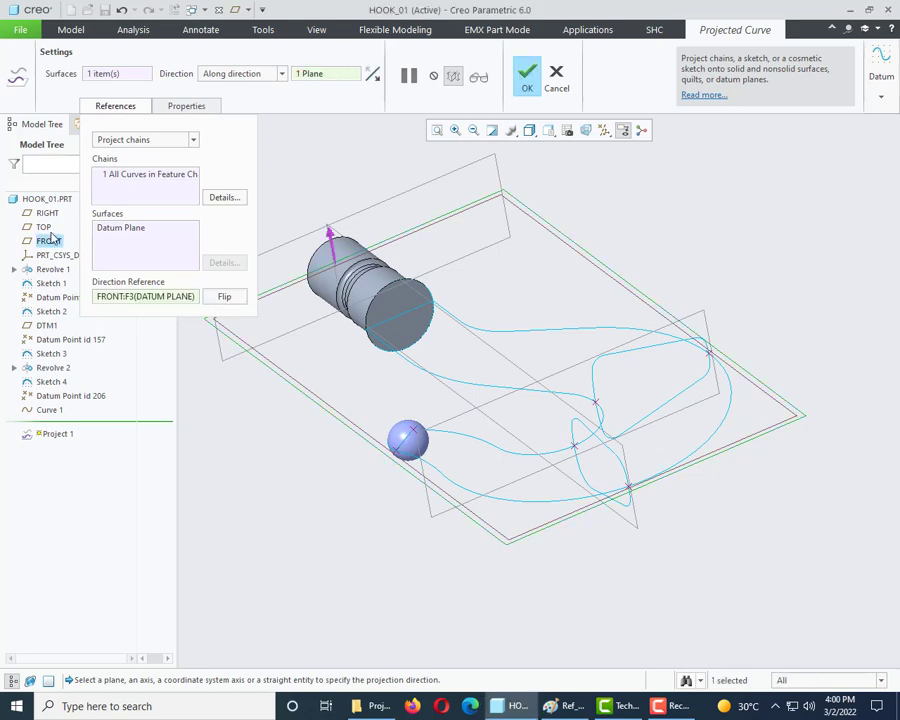
{"action": "middle_click_drag", "start_coordinate": [568, 470], "coordinate": [268, 371]}
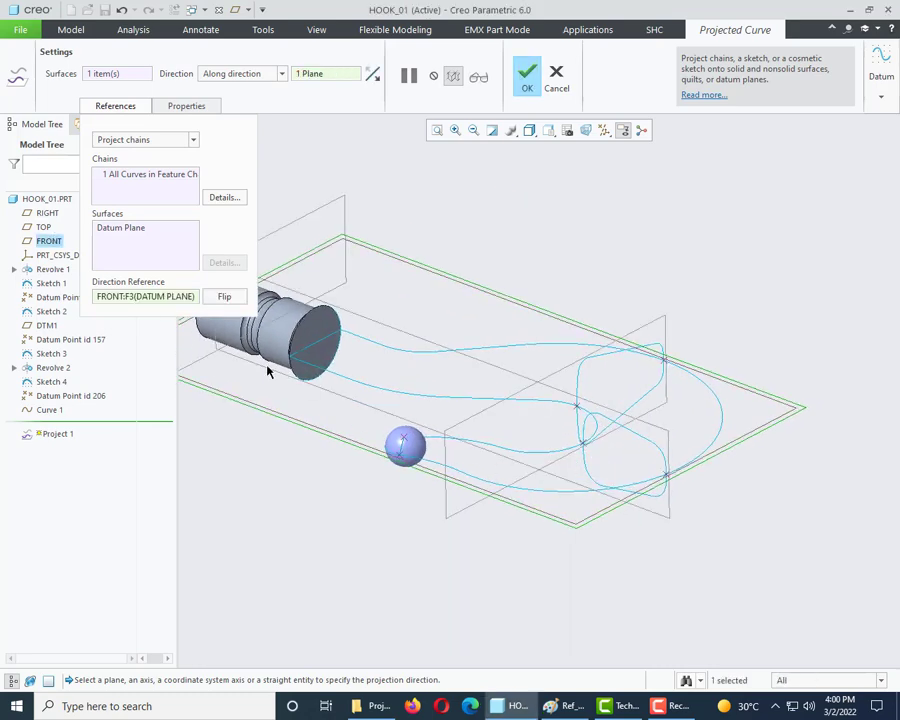
{"action": "middle_click_drag", "start_coordinate": [479, 534], "coordinate": [328, 378]}
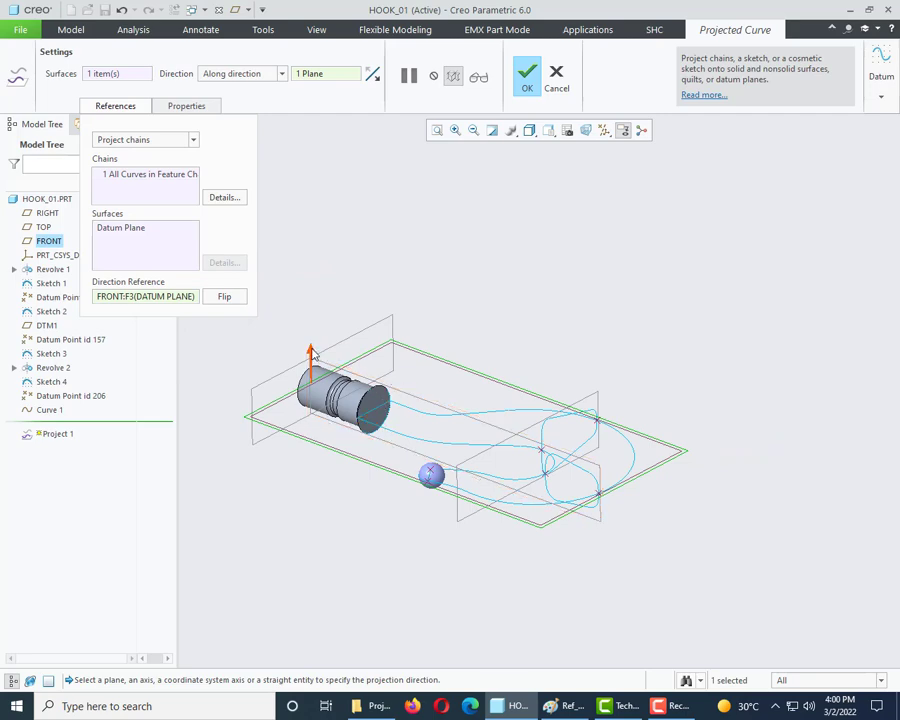
{"action": "left_click", "coordinate": [311, 352]}
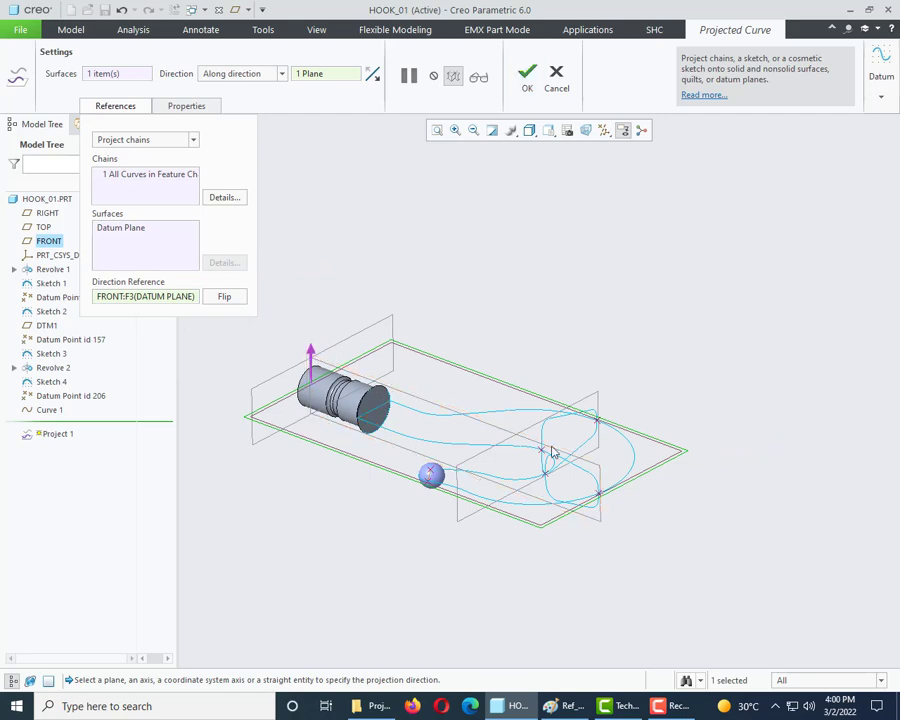
{"action": "scroll", "coordinate": [383, 498], "scroll_direction": "up", "scroll_amount": 3}
{"action": "middle_click_drag", "start_coordinate": [463, 511], "coordinate": [444, 440]}
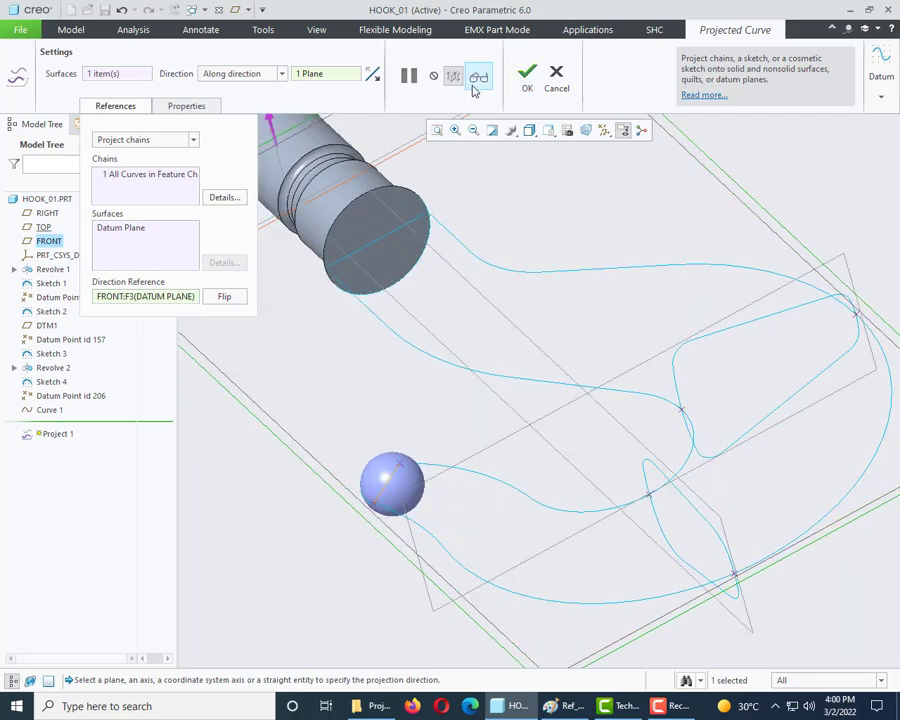
{"action": "left_click", "coordinate": [492, 272]}
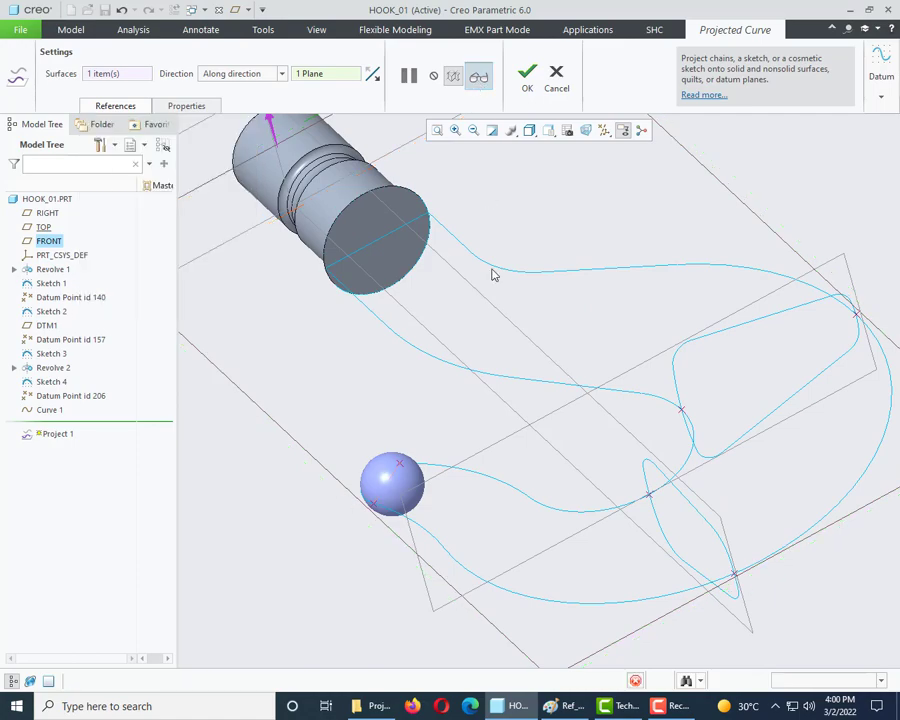
{"action": "left_click", "coordinate": [524, 92]}
Hide Curve 1 to isolate the projected curve at the tip sphere.
{"action": "scroll", "coordinate": [466, 356], "scroll_direction": "down", "scroll_amount": 3}
{"action": "middle_click_drag", "start_coordinate": [384, 464], "coordinate": [395, 425]}
{"action": "left_click", "coordinate": [40, 428]}
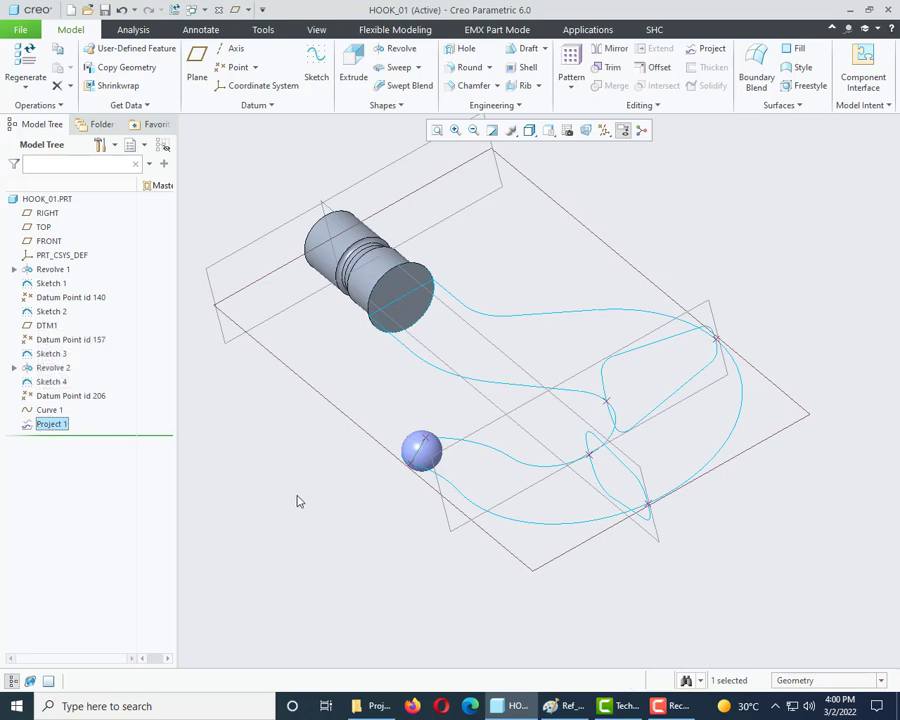
{"action": "middle_click_drag", "start_coordinate": [296, 498], "coordinate": [96, 464]}
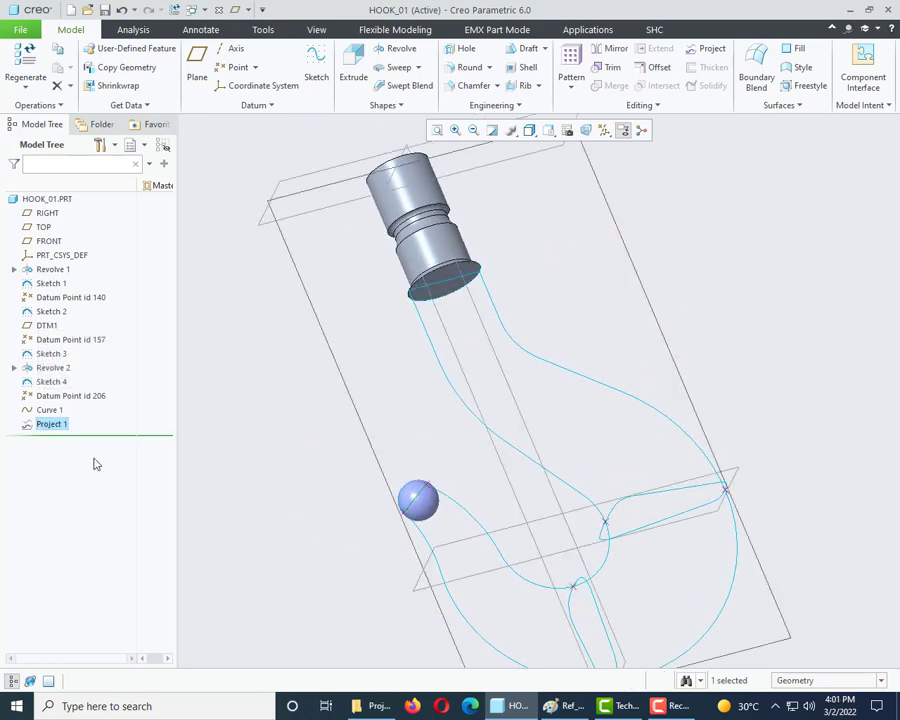
{"action": "right_click", "coordinate": [55, 424]}
{"action": "right_click", "coordinate": [50, 410]}
{"action": "left_click", "coordinate": [80, 378]}
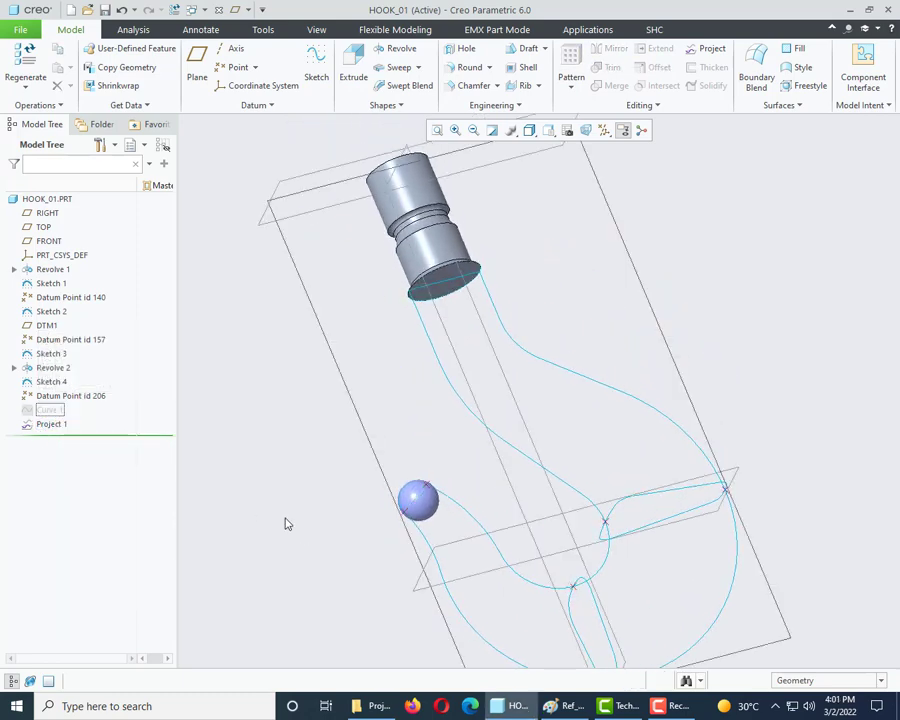
Check the projected curve Project 1 at the tip sphere and delete it from the model.
{"action": "middle_click_drag", "start_coordinate": [487, 521], "coordinate": [488, 597]}
{"action": "scroll", "coordinate": [436, 474], "scroll_direction": "down", "scroll_amount": 5}
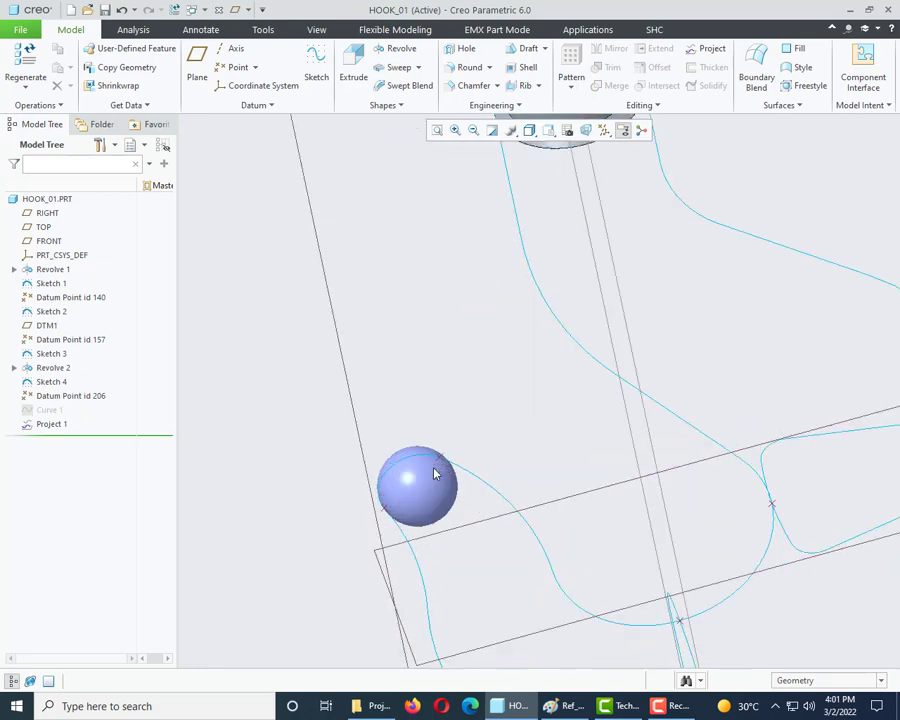
{"action": "left_click", "coordinate": [53, 426]}
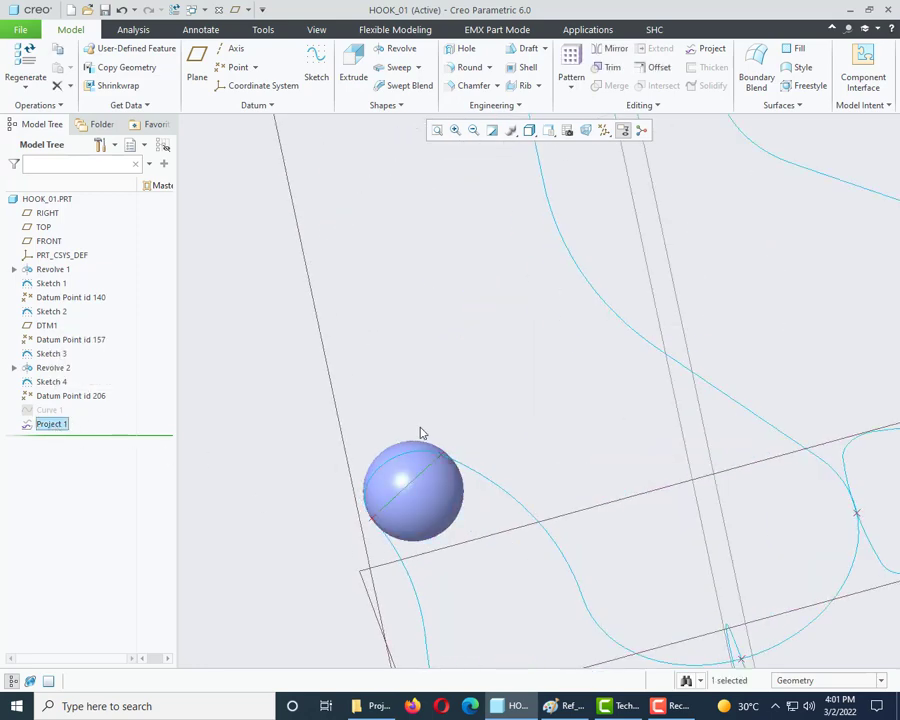
{"action": "middle_click_drag", "start_coordinate": [418, 426], "coordinate": [463, 343]}
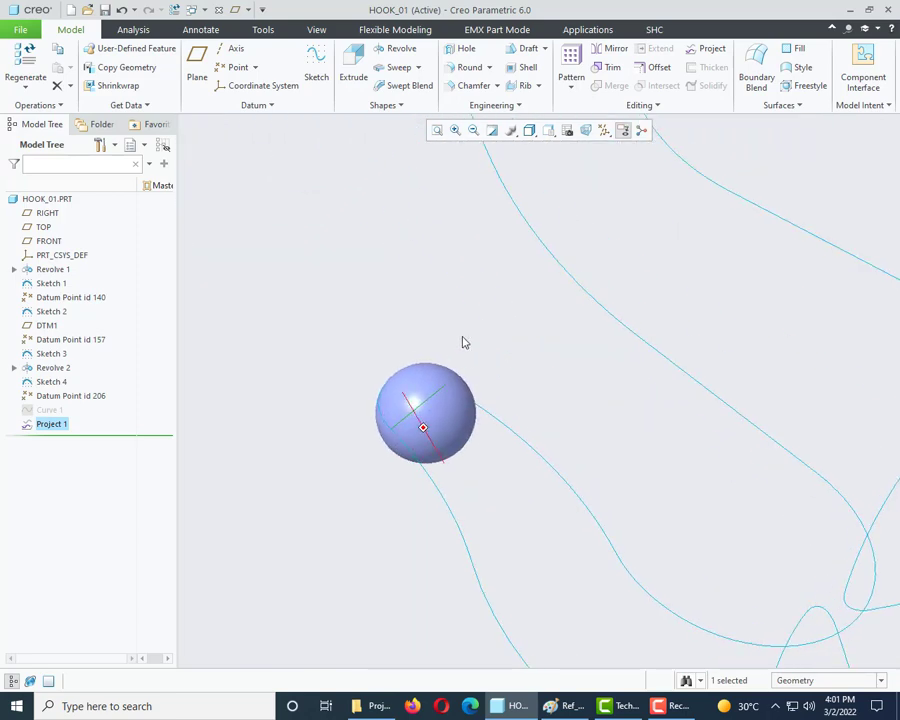
{"action": "right_click", "coordinate": [55, 430]}
{"action": "left_click", "coordinate": [90, 494]}
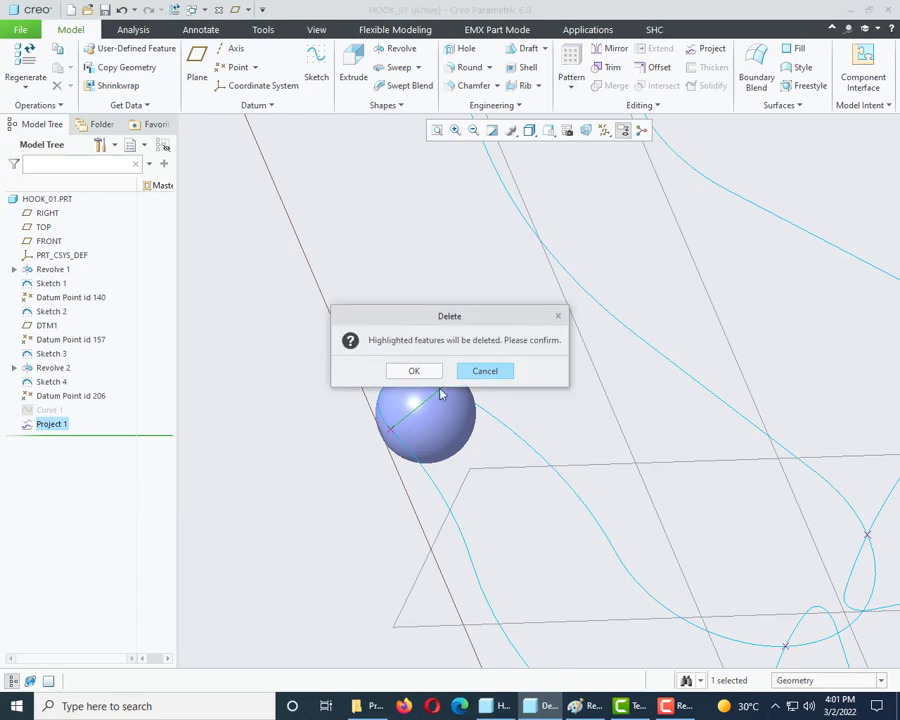
{"action": "left_click", "coordinate": [413, 370]}
Create a datum plane offset 200 from the FRONT plane, above the hook.
{"action": "middle_click_drag", "start_coordinate": [426, 492], "coordinate": [428, 459]}
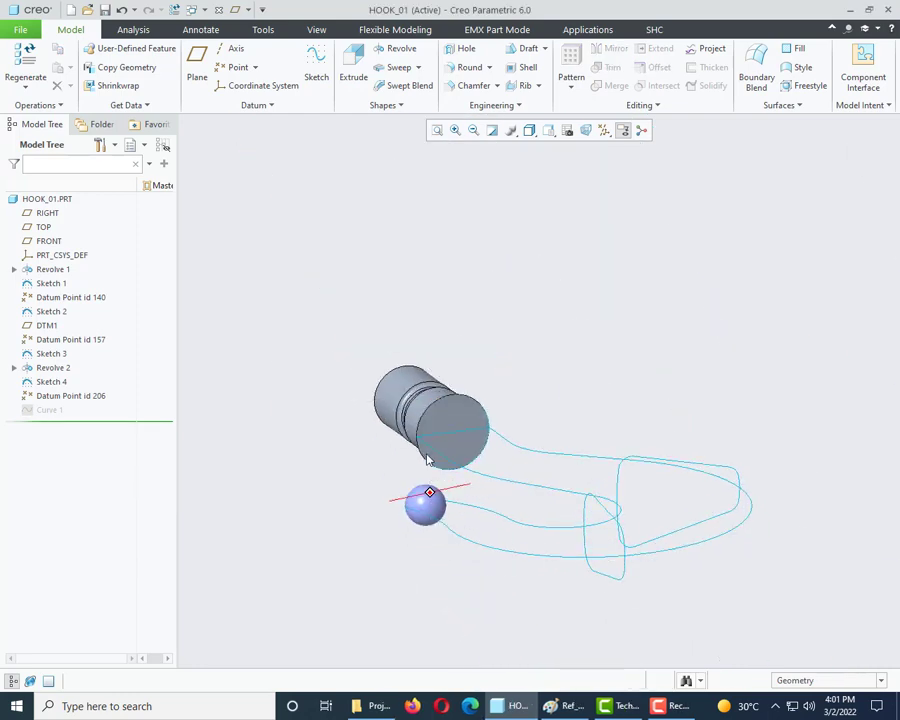
{"action": "left_click", "coordinate": [352, 473]}
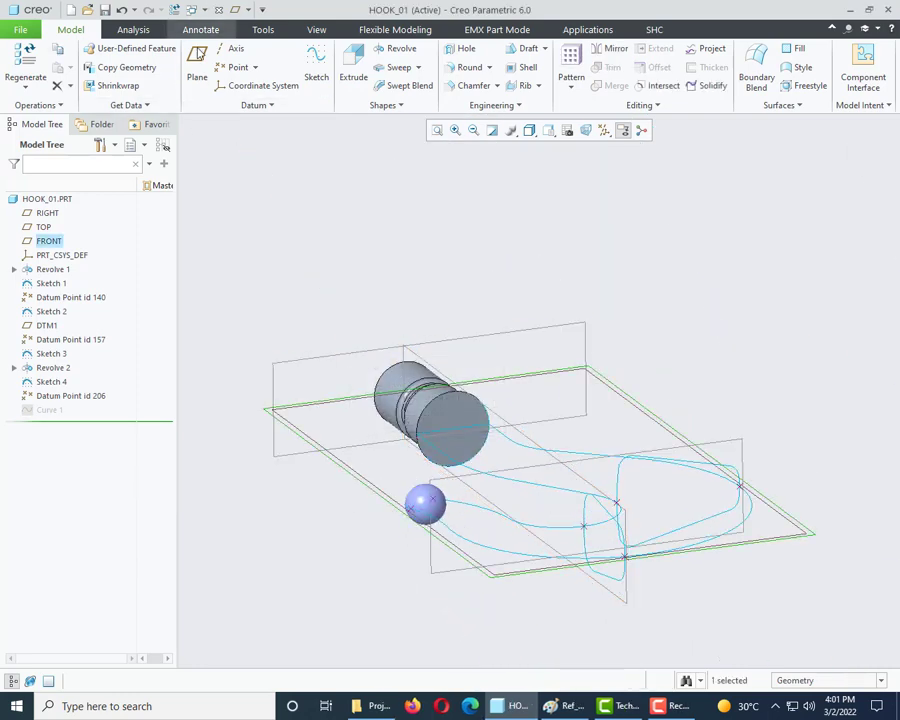
{"action": "left_click", "coordinate": [197, 65]}
{"action": "scroll", "coordinate": [527, 285], "scroll_direction": "down", "scroll_amount": 2}
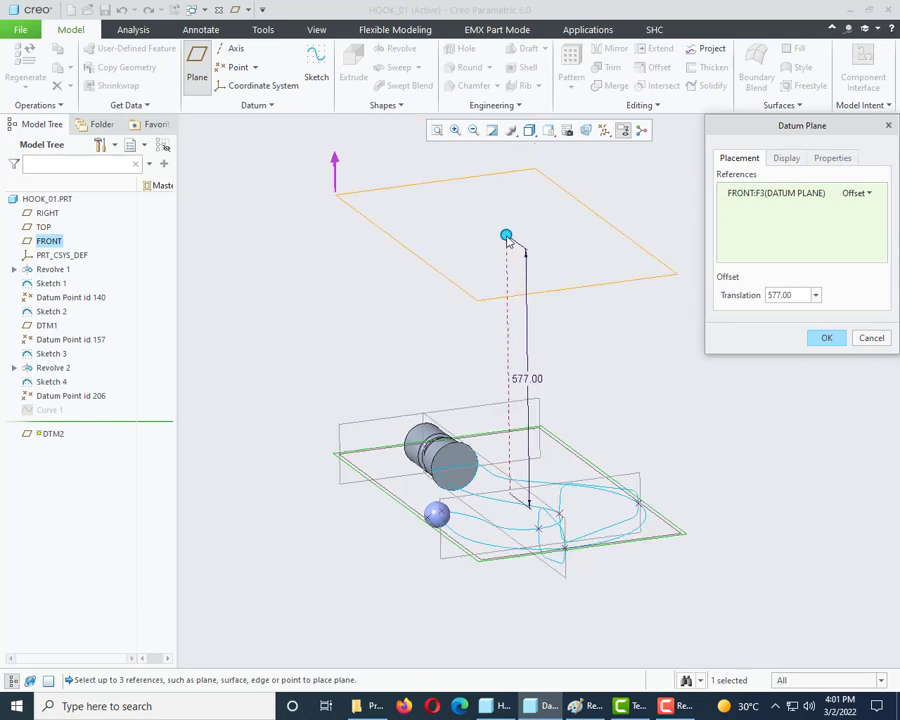
{"action": "left_click_drag", "start_coordinate": [507, 238], "coordinate": [506, 380]}
{"action": "middle_click_drag", "start_coordinate": [550, 436], "coordinate": [585, 449]}
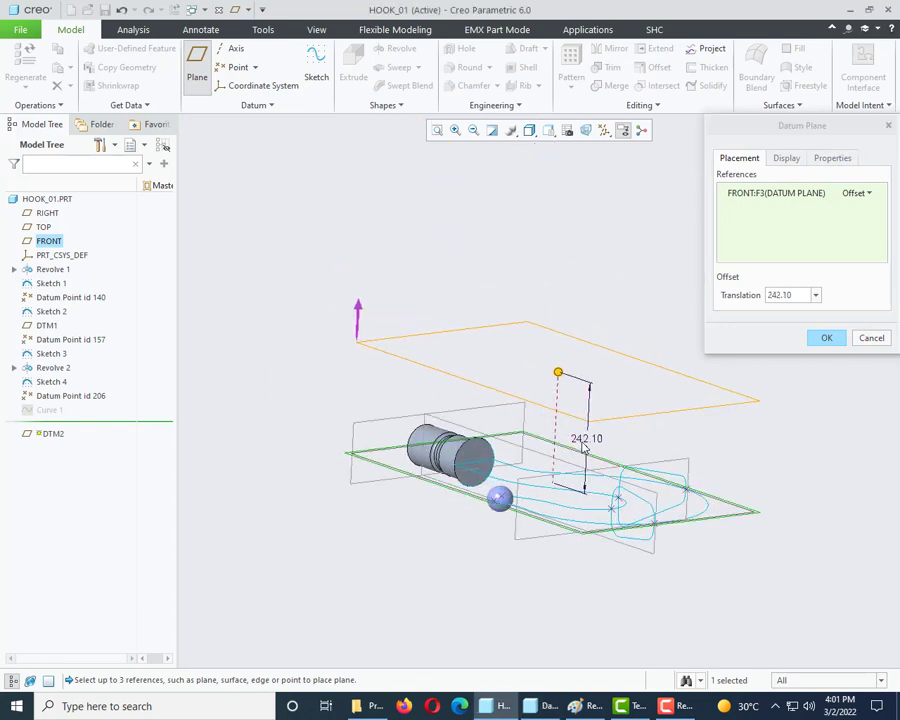
{"action": "key", "text": "Return"}
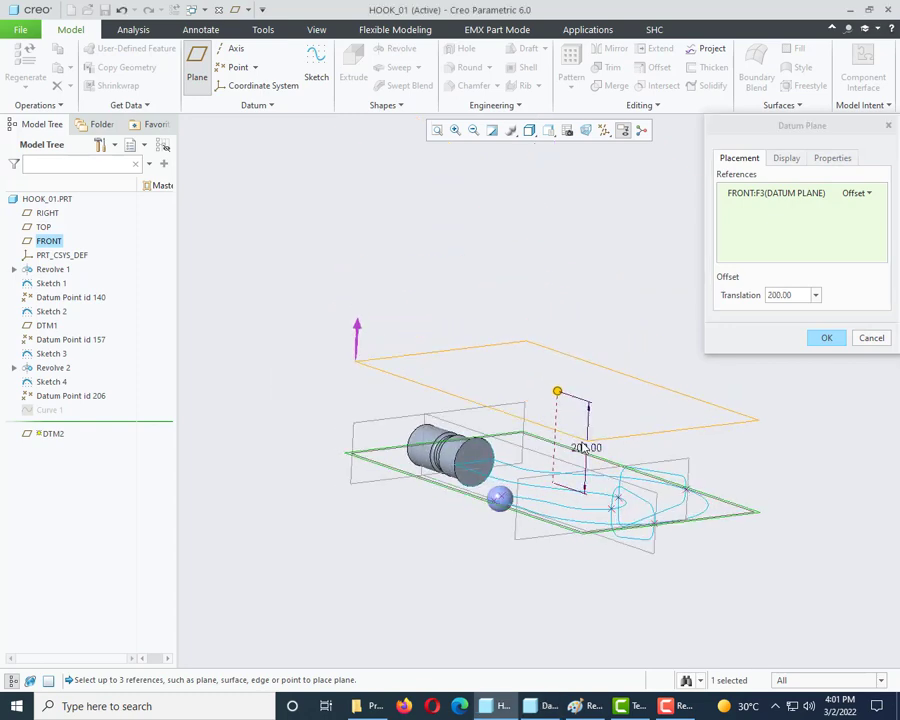
{"action": "left_click", "coordinate": [827, 338]}
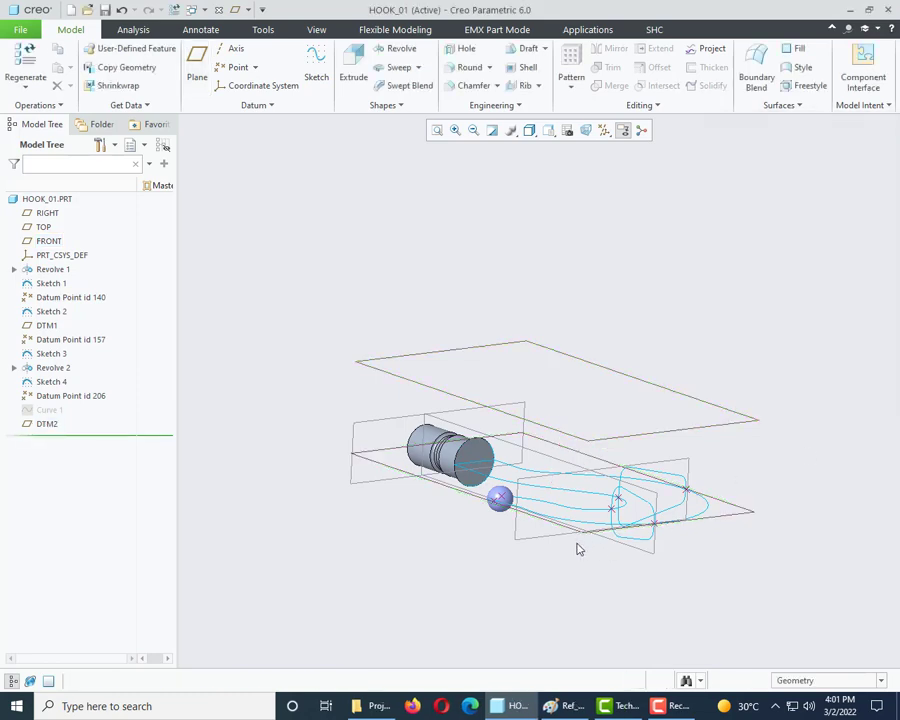
Show the hidden Curve 1 between the two tip points.
{"action": "middle_click_drag", "start_coordinate": [576, 544], "coordinate": [565, 577]}
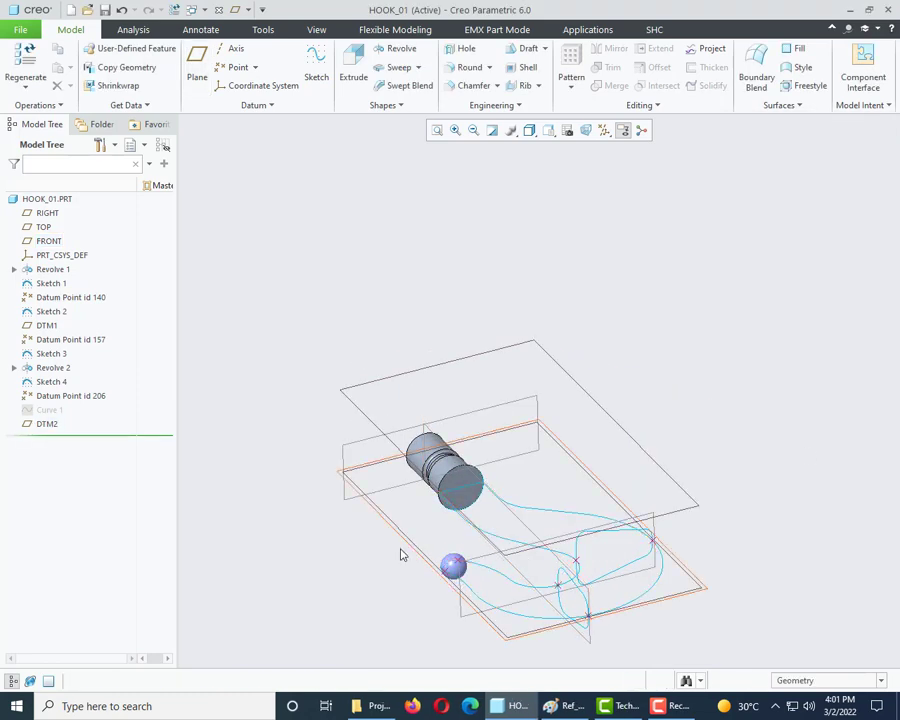
{"action": "right_click", "coordinate": [44, 410]}
{"action": "left_click", "coordinate": [46, 410]}
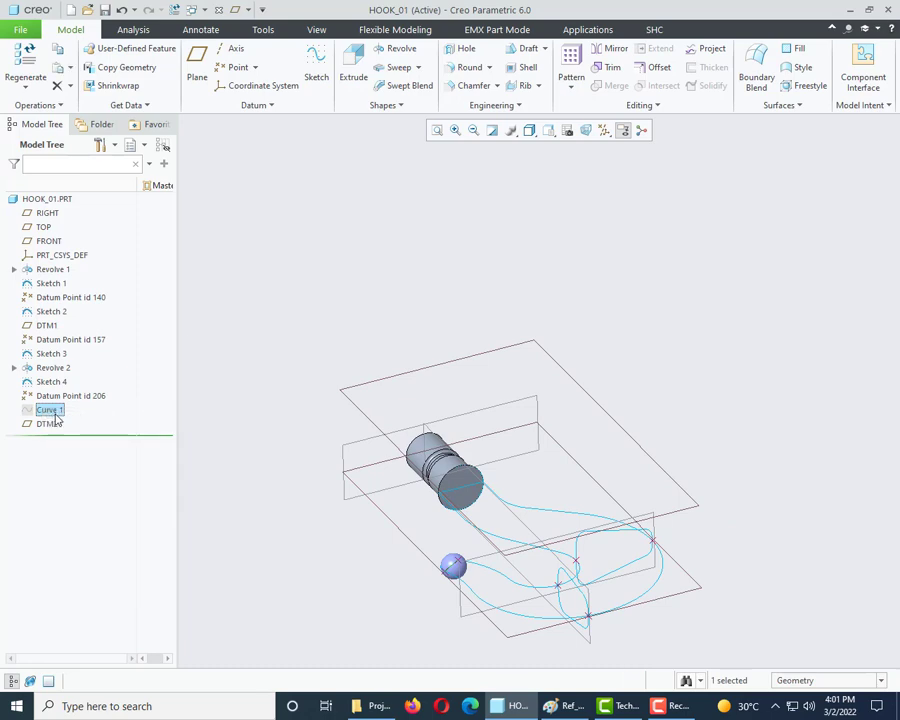
{"action": "right_click", "coordinate": [46, 410]}
{"action": "left_click", "coordinate": [44, 418]}
Project Curve 1 onto the upper half of the tip sphere, using DTM2 as the direction reference, and complete the feature.
{"action": "left_click", "coordinate": [48, 410]}
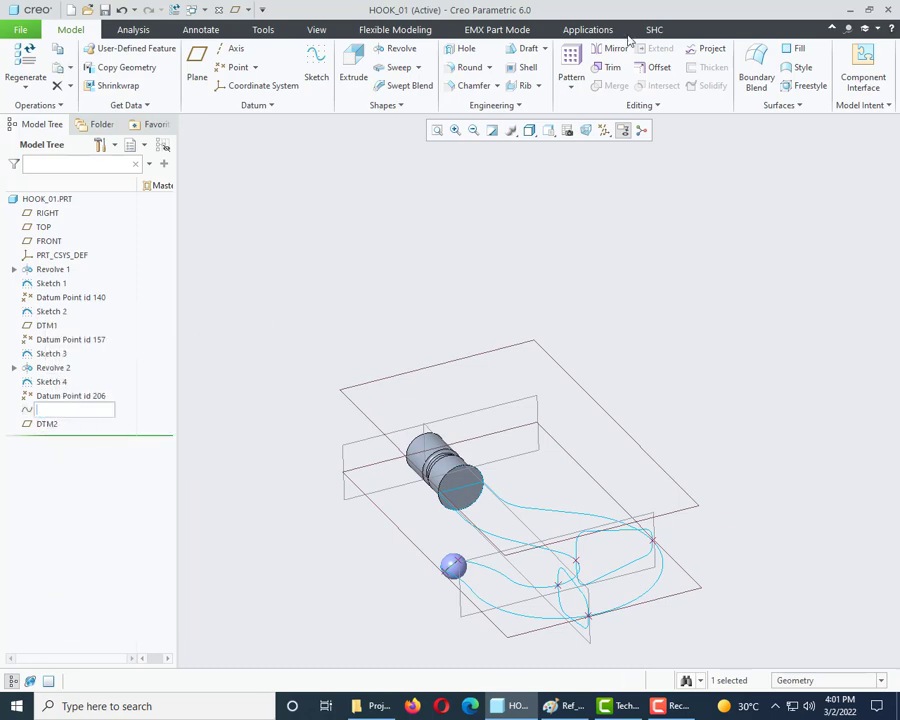
{"action": "left_click", "coordinate": [703, 57]}
{"action": "scroll", "coordinate": [470, 560], "scroll_direction": "up", "scroll_amount": 4}
{"action": "left_click", "coordinate": [434, 560]}
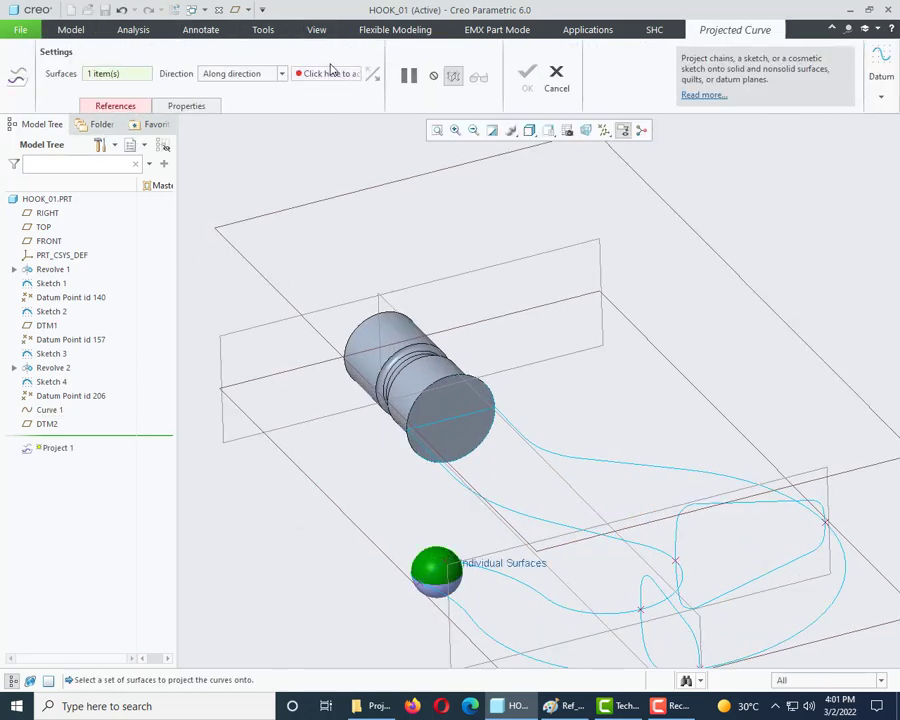
{"action": "left_click", "coordinate": [115, 105]}
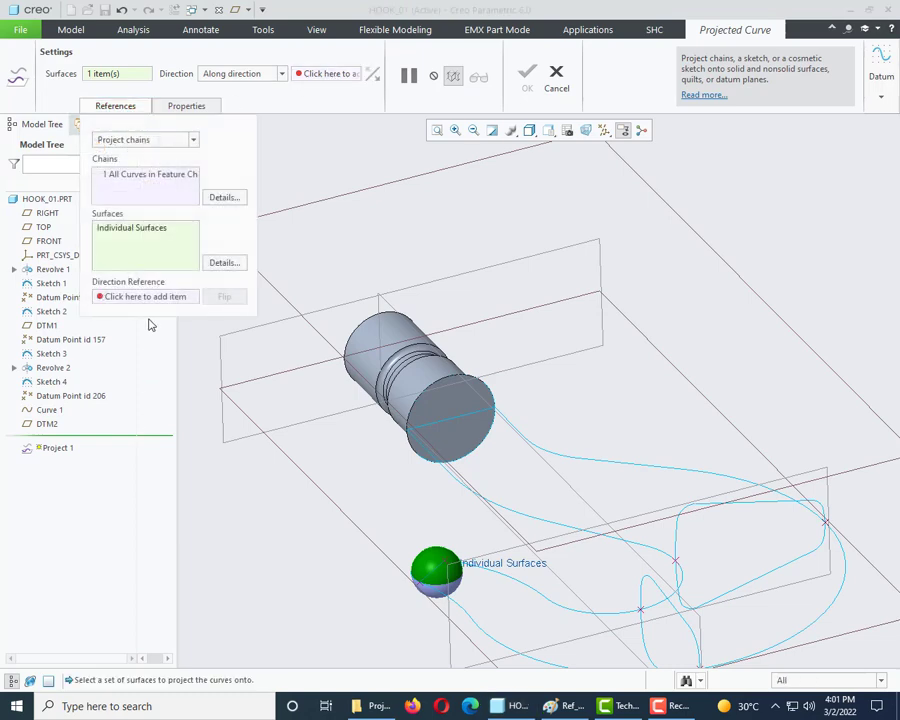
{"action": "left_click", "coordinate": [166, 296]}
{"action": "left_click", "coordinate": [341, 399]}
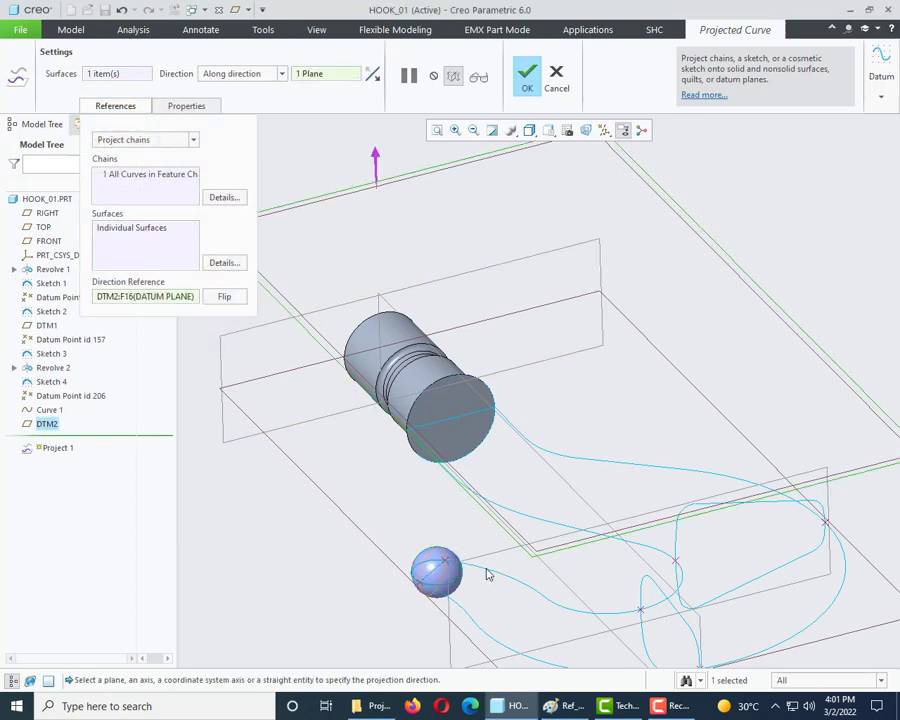
{"action": "middle_click_drag", "start_coordinate": [355, 392], "coordinate": [452, 540]}
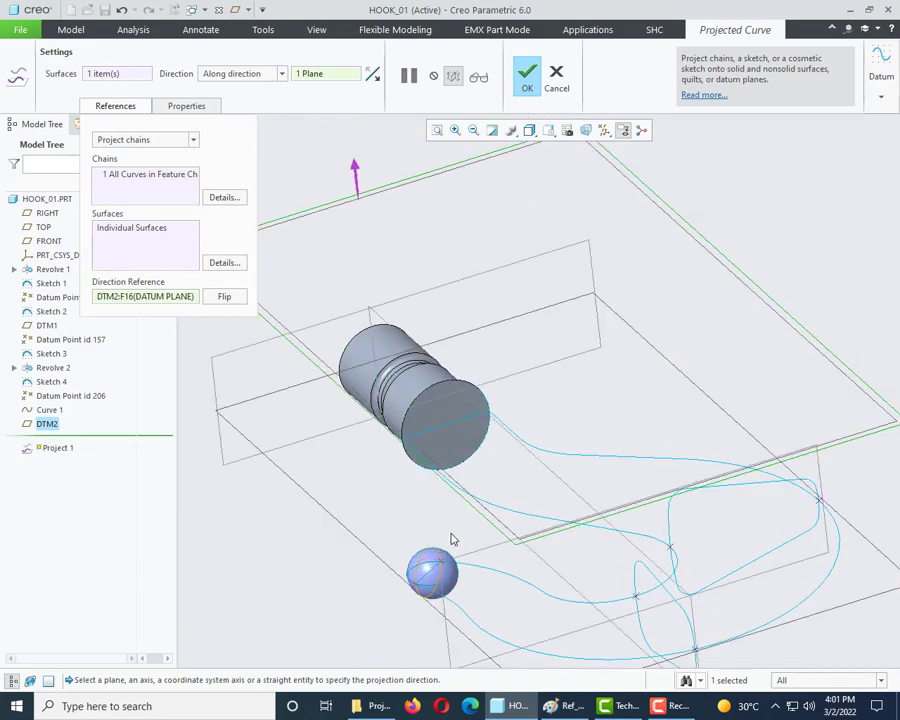
{"action": "scroll", "coordinate": [432, 489], "scroll_direction": "up", "scroll_amount": 3}
{"action": "left_click", "coordinate": [528, 78]}
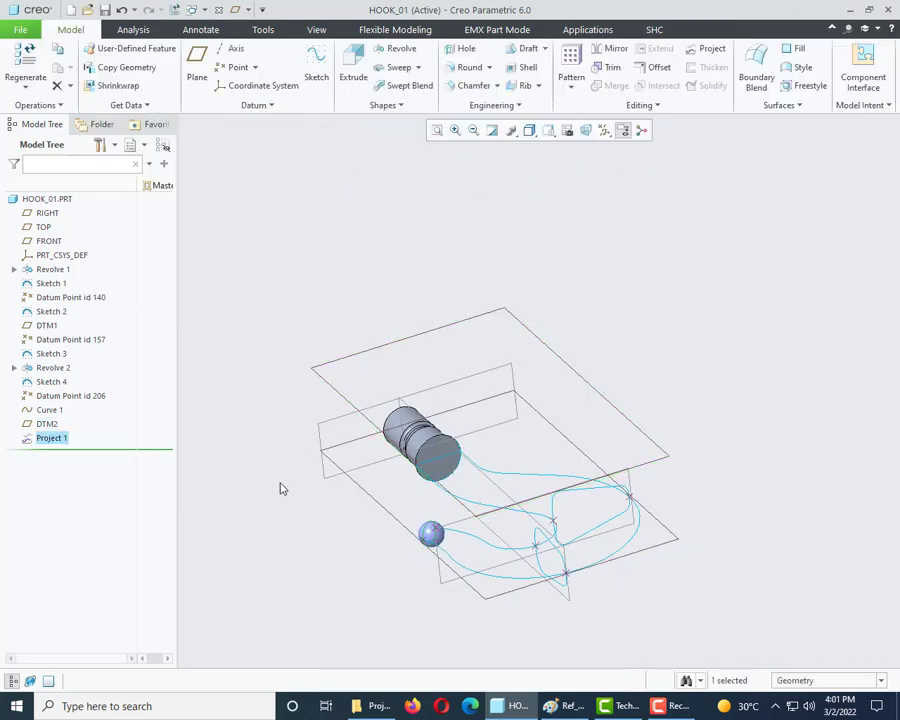
Hide Curve 1, the straight source curve of the projection onto the tip sphere.
{"action": "scroll", "coordinate": [430, 573], "scroll_direction": "down", "scroll_amount": 3}
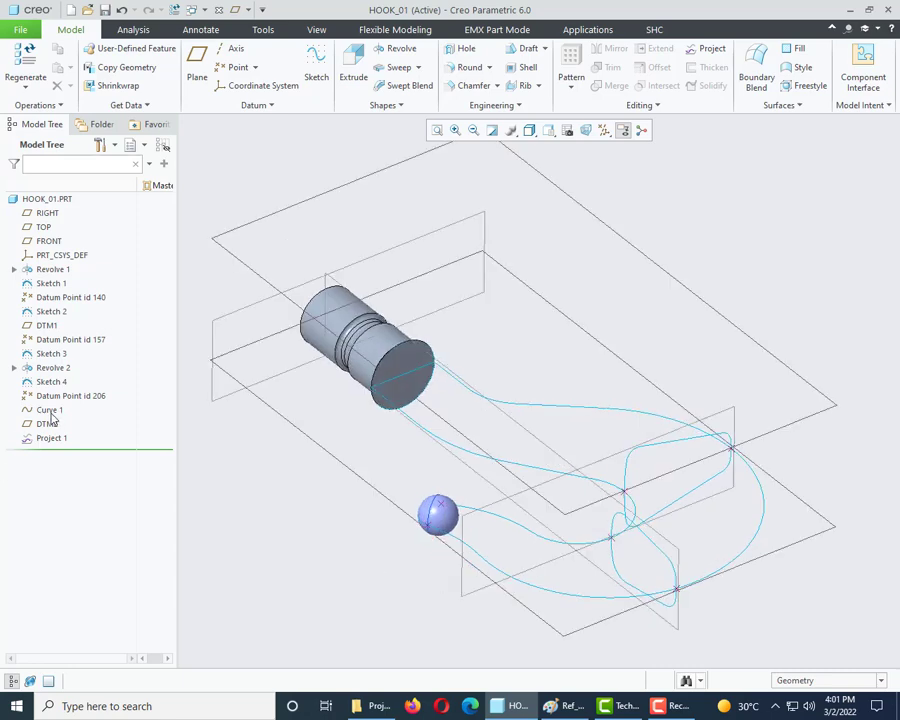
{"action": "right_click", "coordinate": [50, 411]}
{"action": "left_click", "coordinate": [100, 348]}
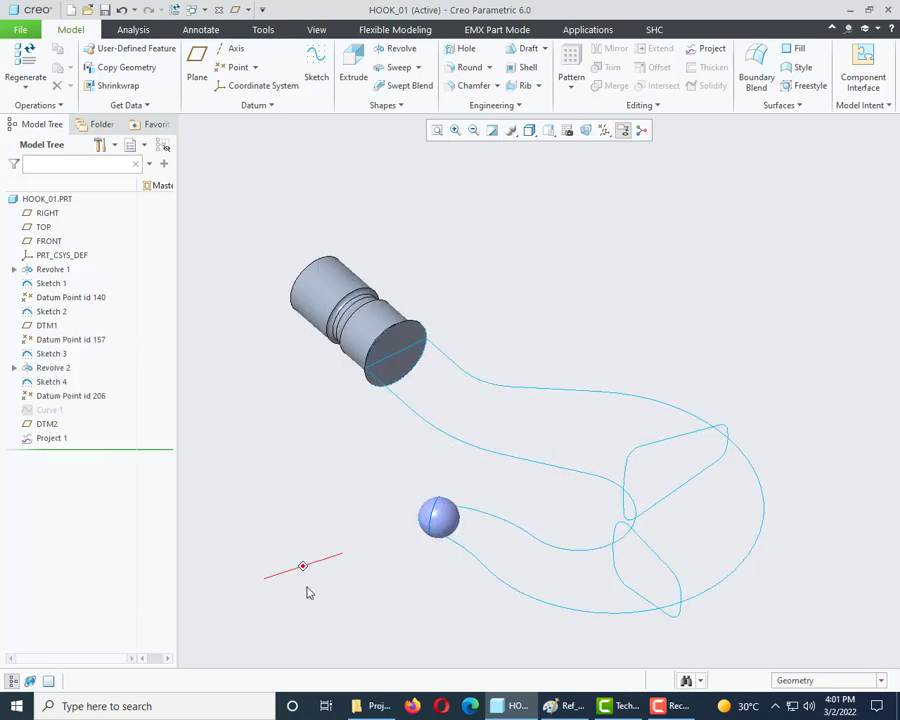
Hide the Datum Point id 206 feature and turn off the display of all datum planes and points.
{"action": "right_click", "coordinate": [44, 398]}
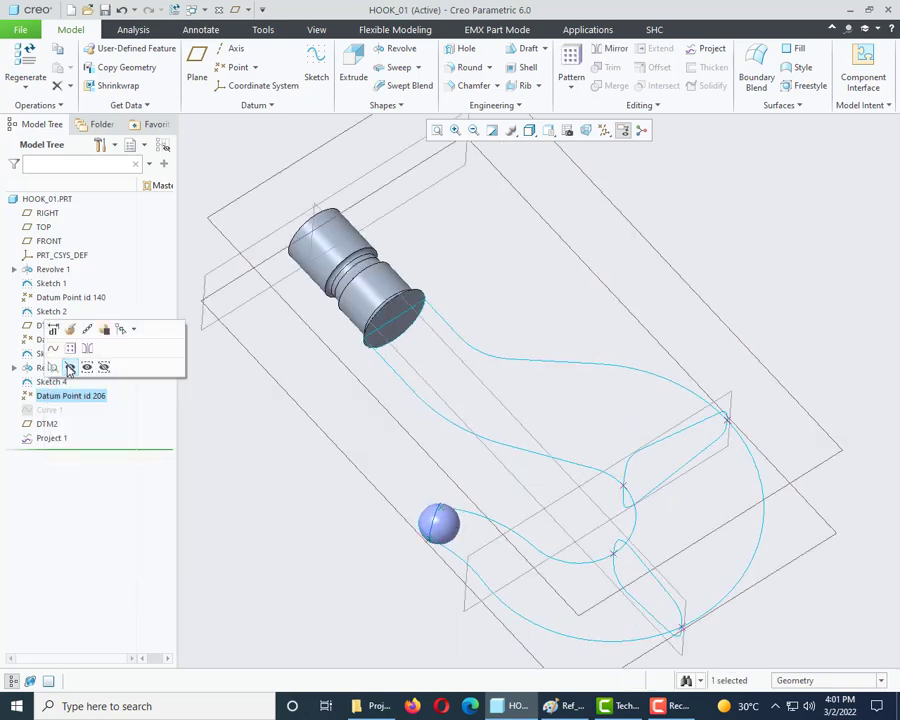
{"action": "left_click", "coordinate": [68, 366]}
{"action": "middle_click_drag", "start_coordinate": [492, 568], "coordinate": [459, 378]}
{"action": "scroll", "coordinate": [452, 404], "scroll_direction": "up", "scroll_amount": 2}
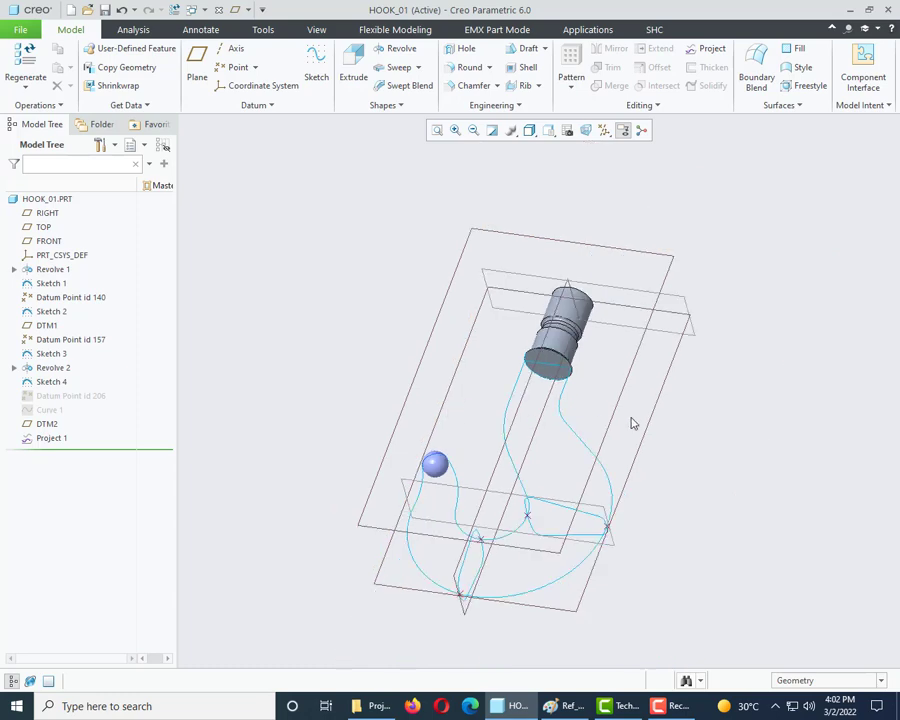
{"action": "left_click", "coordinate": [605, 133]}
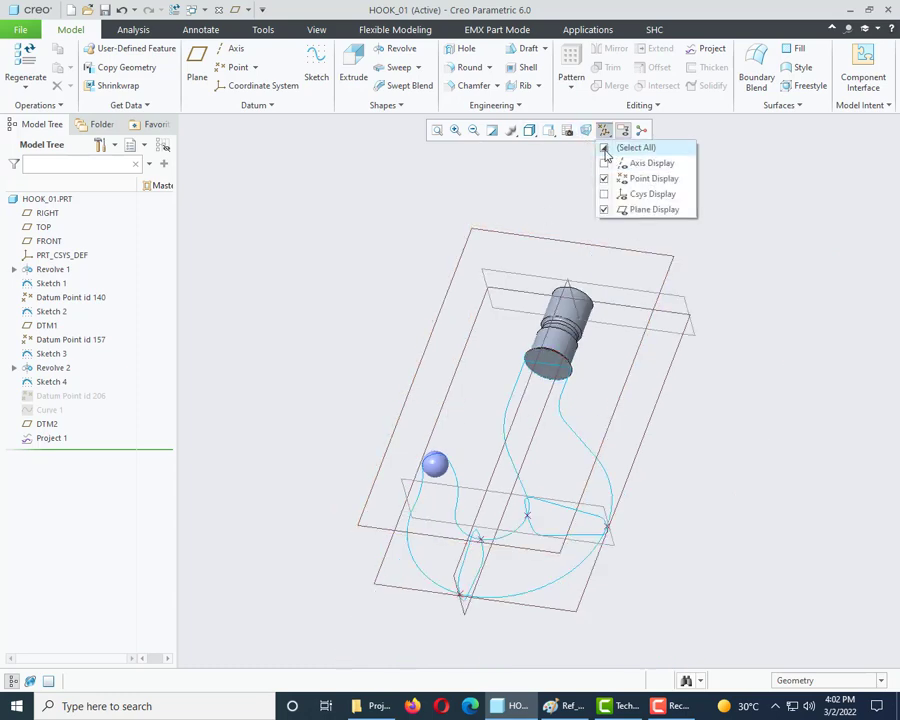
{"action": "left_click", "coordinate": [604, 147]}
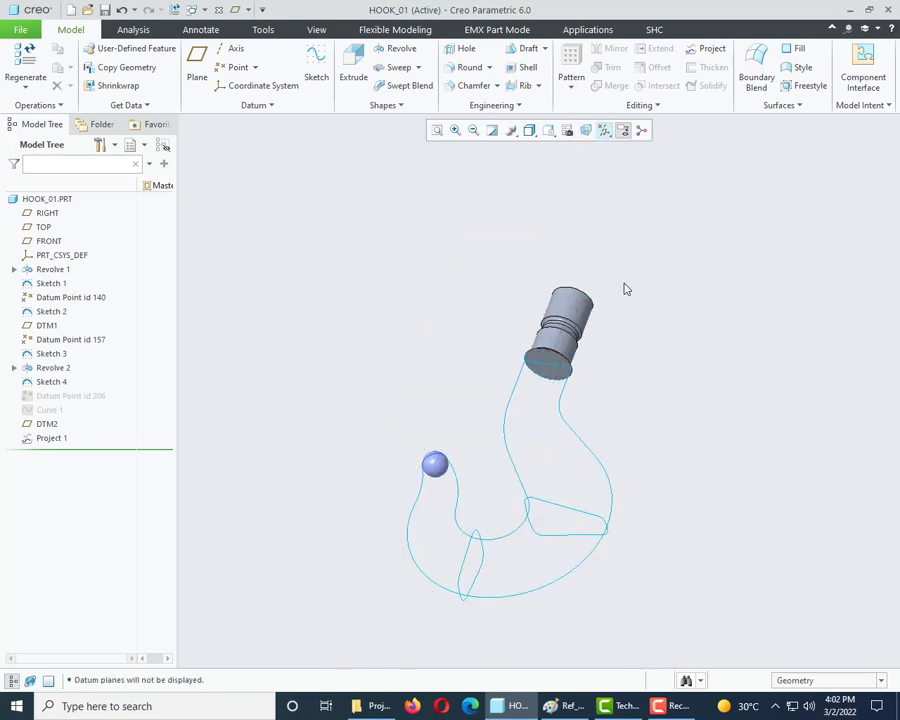
Copy the circular end face of the shank, on the side facing the hook body, as a separate surface.
{"action": "middle_click_drag", "start_coordinate": [590, 332], "coordinate": [556, 476]}
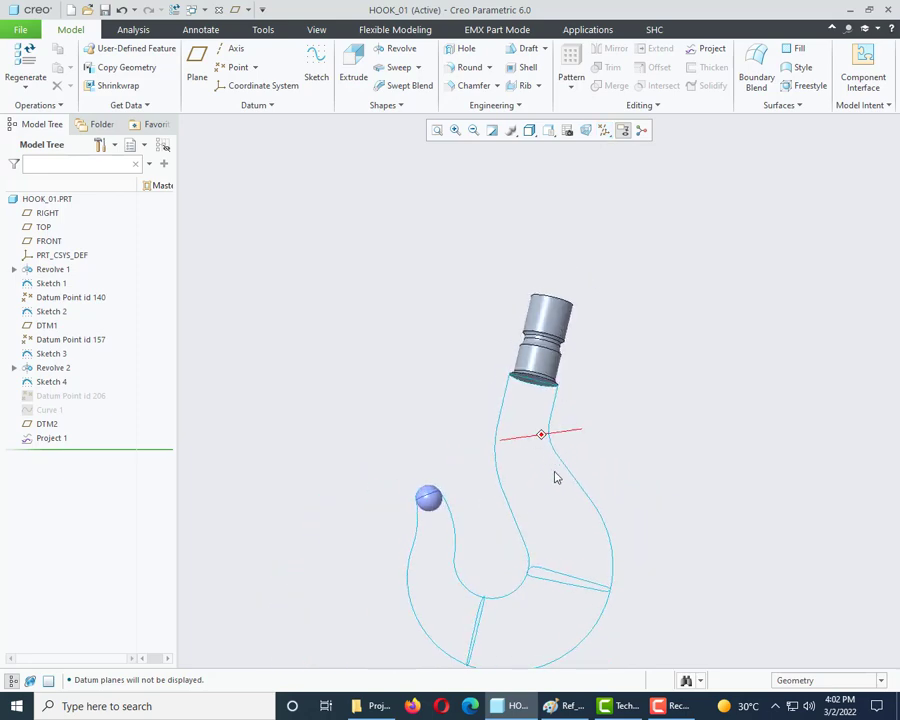
{"action": "middle_click_drag", "start_coordinate": [387, 527], "coordinate": [358, 488]}
{"action": "scroll", "coordinate": [498, 436], "scroll_direction": "down", "scroll_amount": 3}
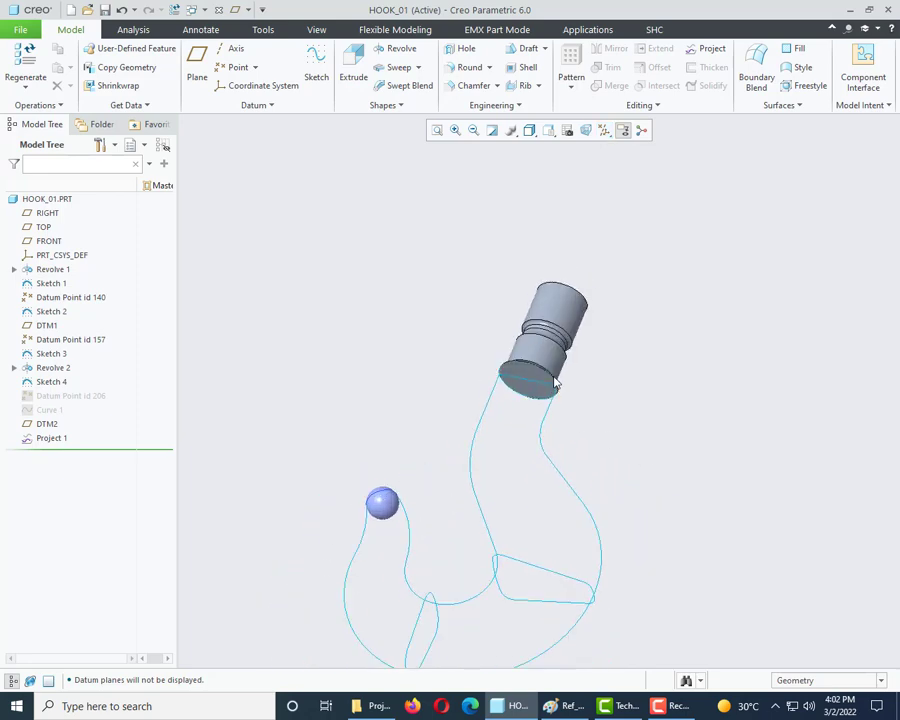
{"action": "middle_click_drag", "start_coordinate": [492, 444], "coordinate": [490, 430]}
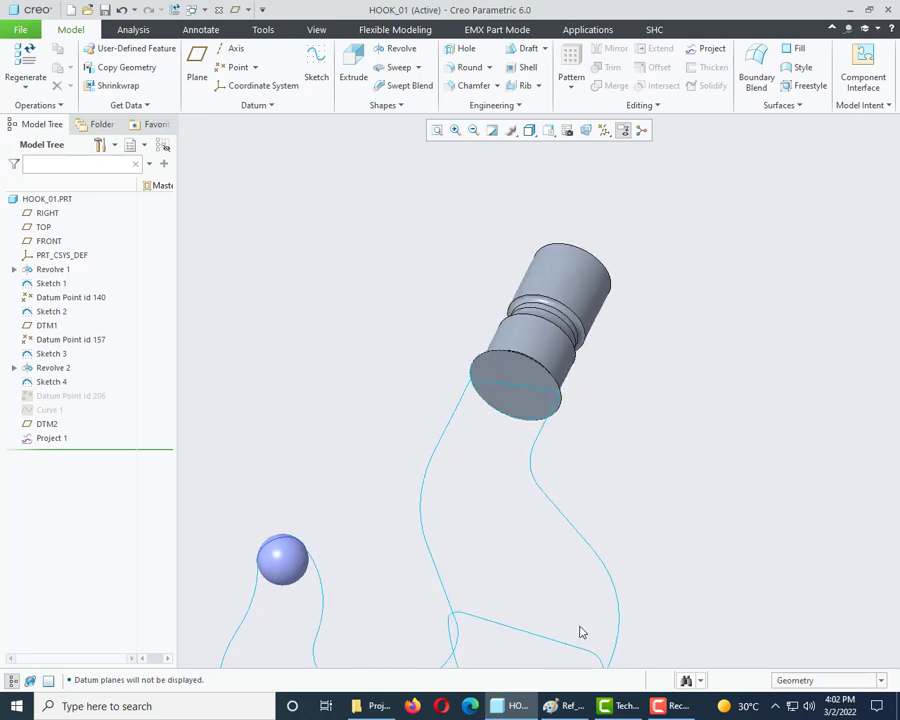
{"action": "scroll", "coordinate": [327, 486], "scroll_direction": "up", "scroll_amount": 3}
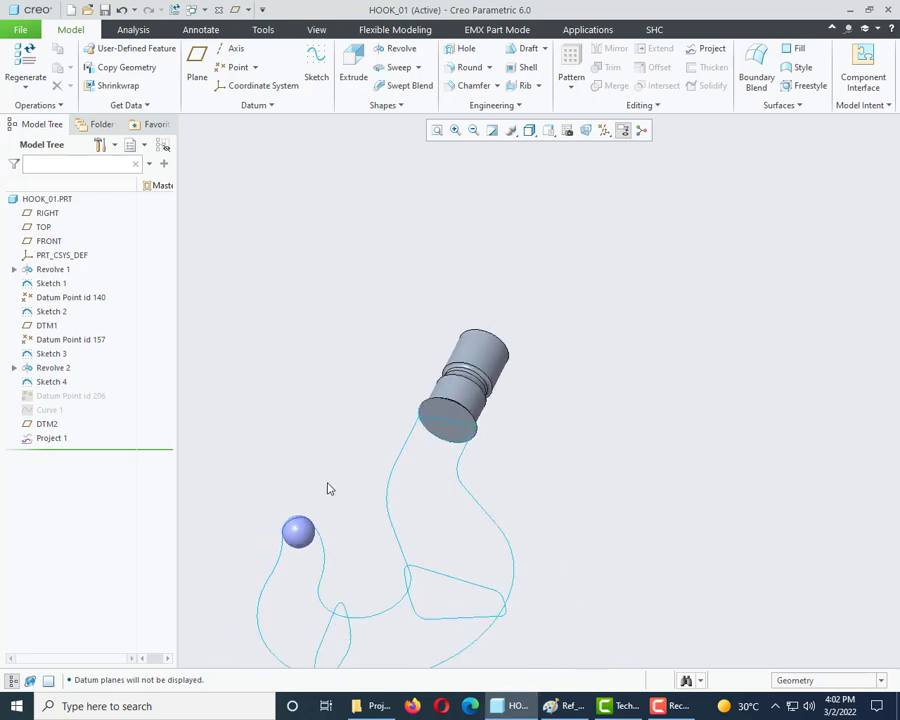
{"action": "scroll", "coordinate": [470, 404], "scroll_direction": "down", "scroll_amount": 4}
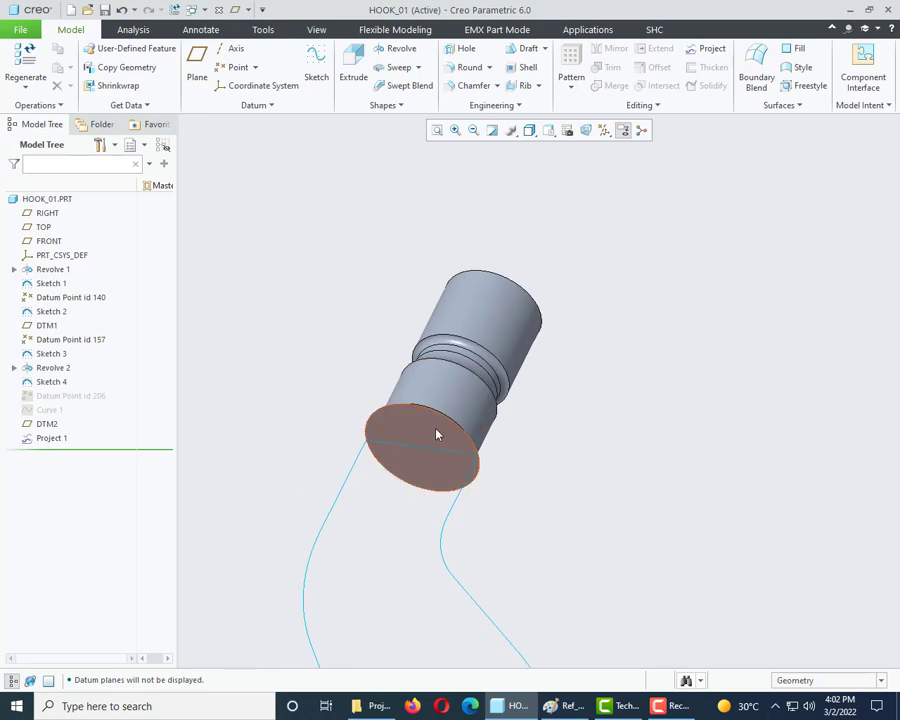
{"action": "left_click", "coordinate": [436, 432]}
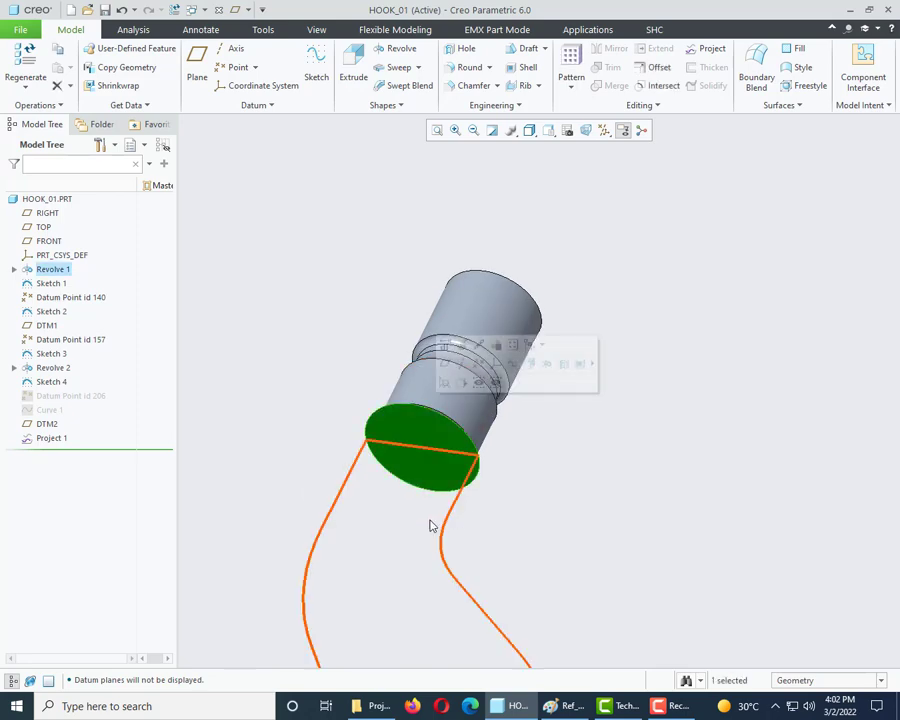
{"action": "left_click", "coordinate": [60, 66]}
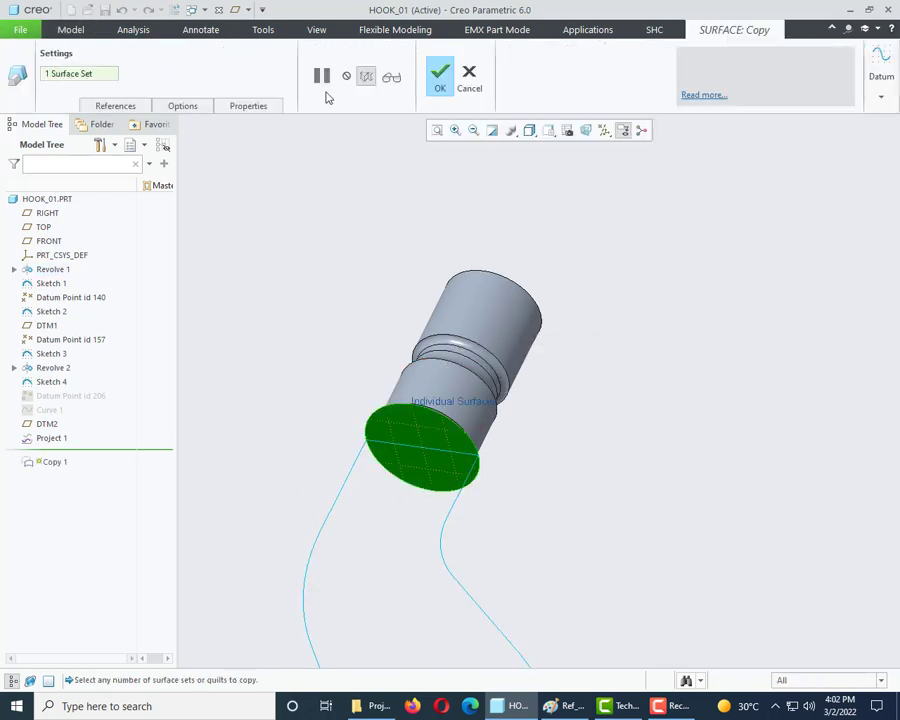
{"action": "left_click", "coordinate": [446, 87]}
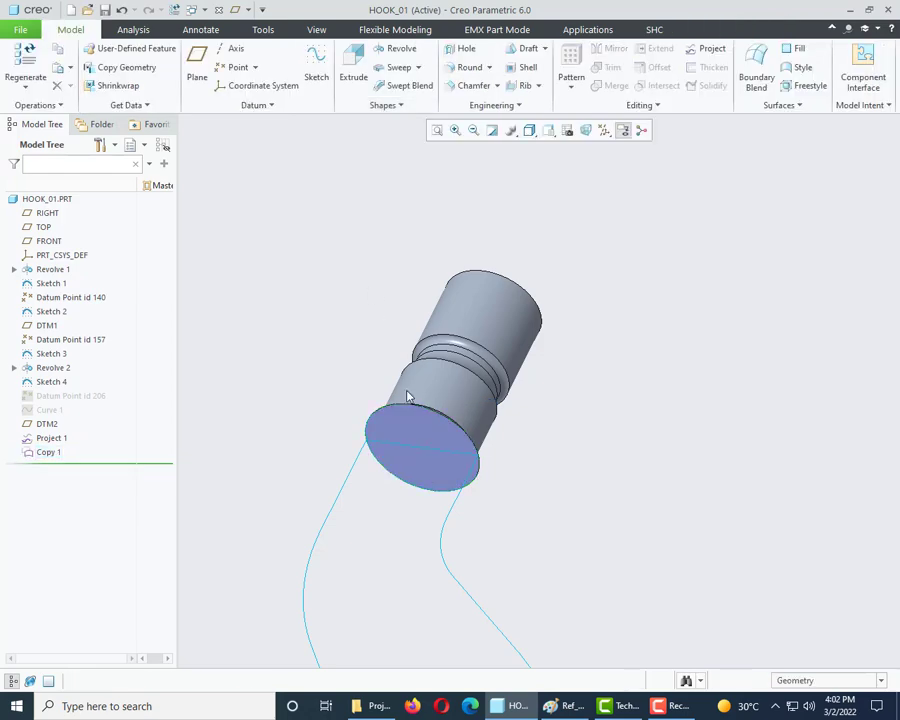
Start a Boundary Blend with the shank's end circle and the adjacent hook body section as the first two chains of the first direction.
{"action": "middle_click_drag", "start_coordinate": [409, 442], "coordinate": [518, 467]}
{"action": "scroll", "coordinate": [518, 467], "scroll_direction": "up", "scroll_amount": 2}
{"action": "scroll", "coordinate": [482, 315], "scroll_direction": "down", "scroll_amount": 2}
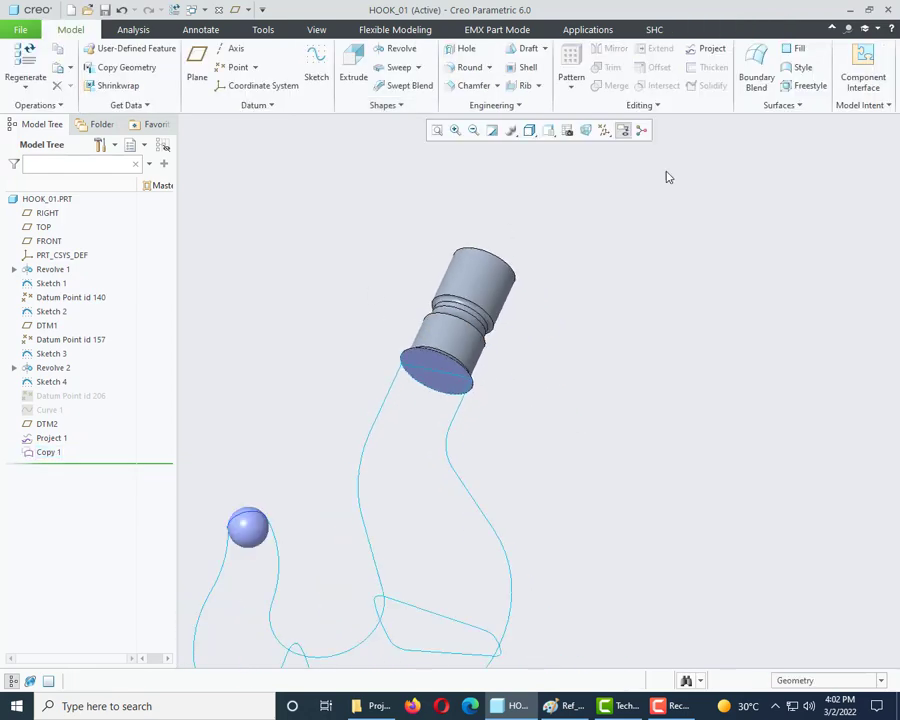
{"action": "left_click", "coordinate": [756, 62]}
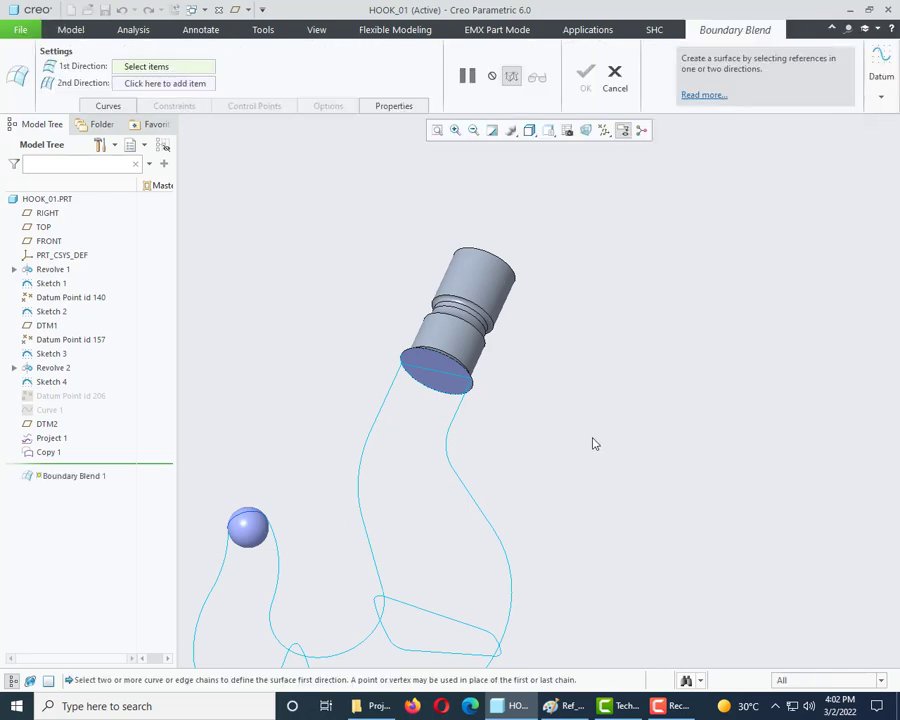
{"action": "scroll", "coordinate": [597, 432], "scroll_direction": "down", "scroll_amount": 2}
{"action": "scroll", "coordinate": [490, 438], "scroll_direction": "up", "scroll_amount": 3}
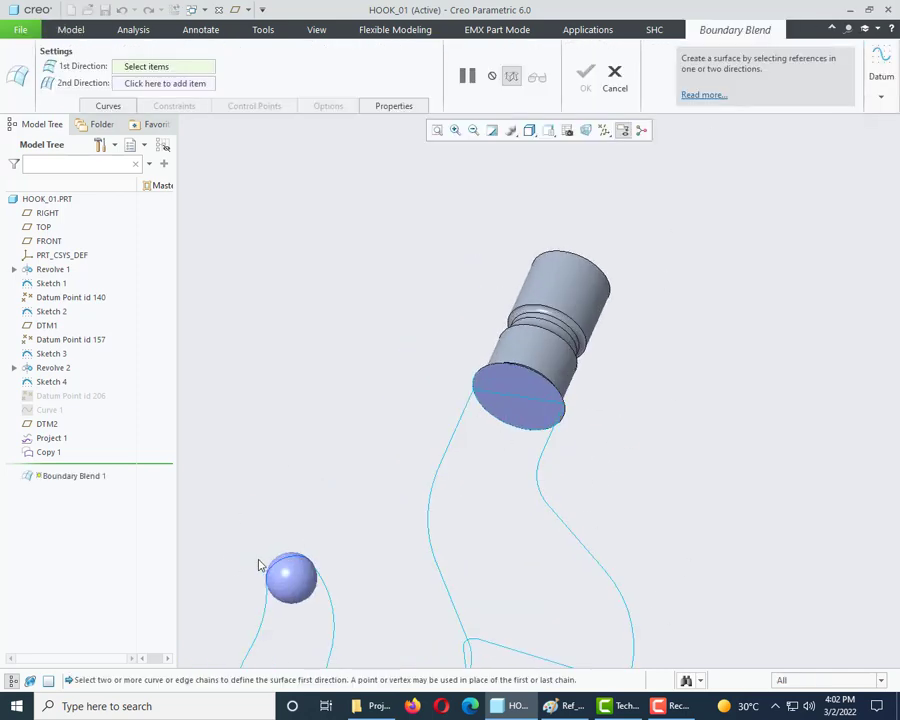
{"action": "scroll", "coordinate": [311, 529], "scroll_direction": "down", "scroll_amount": 2}
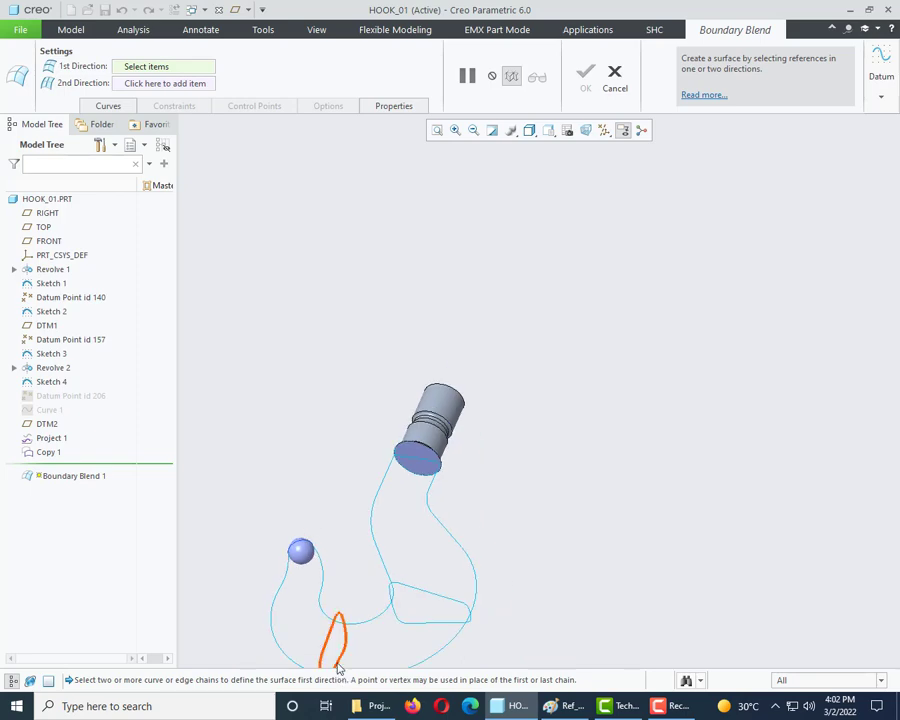
{"action": "scroll", "coordinate": [438, 498], "scroll_direction": "up", "scroll_amount": 2}
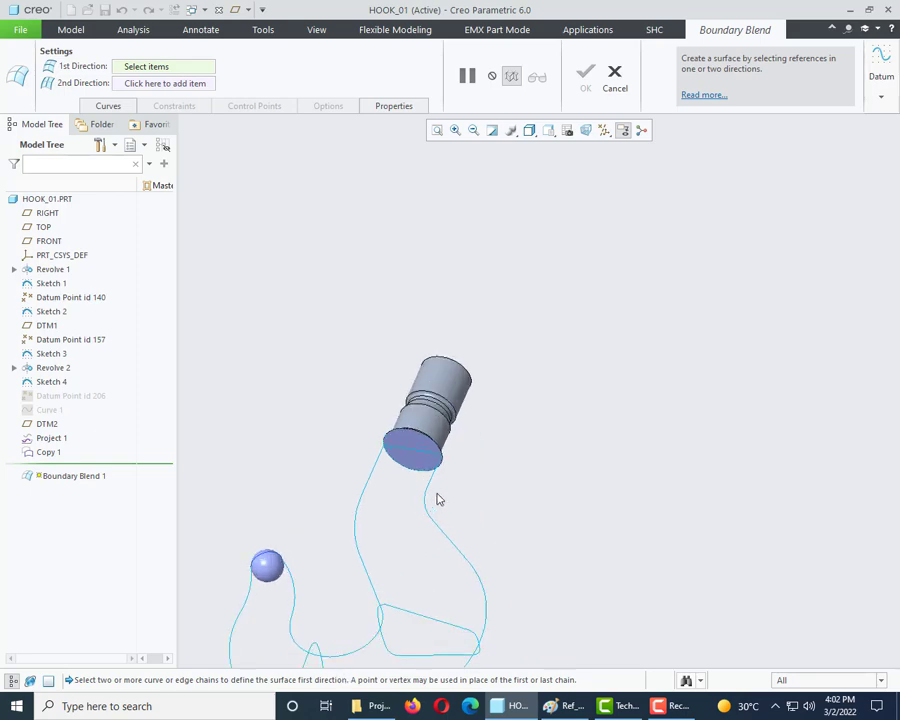
{"action": "scroll", "coordinate": [437, 499], "scroll_direction": "up", "scroll_amount": 2}
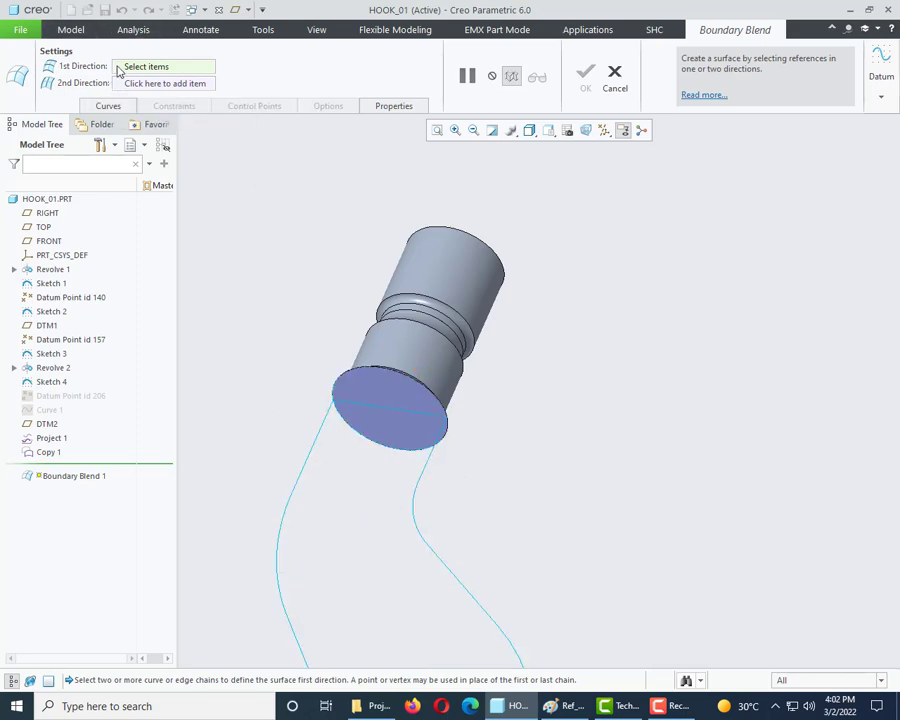
{"action": "left_click", "coordinate": [433, 400]}
{"action": "scroll", "coordinate": [560, 400], "scroll_direction": "down", "scroll_amount": 4}
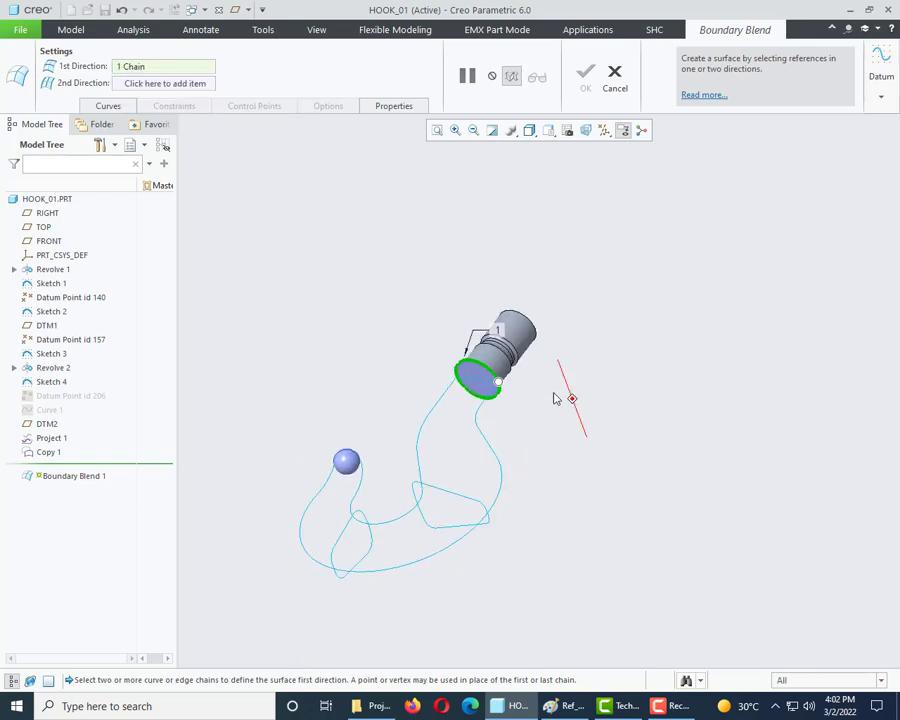
{"action": "left_click", "coordinate": [488, 533]}
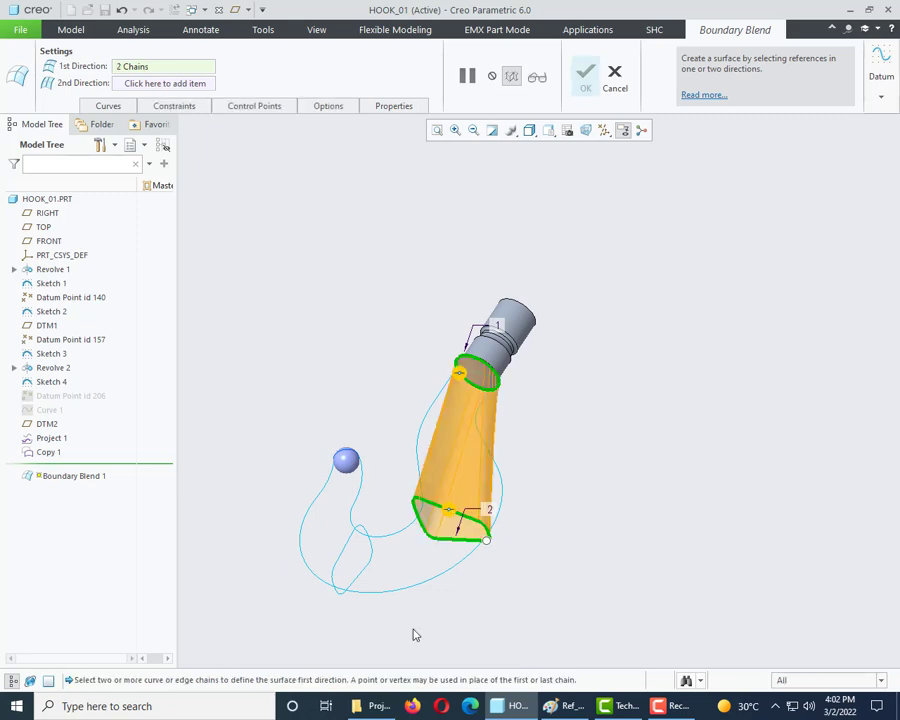
Move the second chain's start point to where the section meets the outer hook curve.
{"action": "middle_click_drag", "start_coordinate": [516, 565], "coordinate": [543, 460]}
{"action": "scroll", "coordinate": [543, 460], "scroll_direction": "up", "scroll_amount": 3}
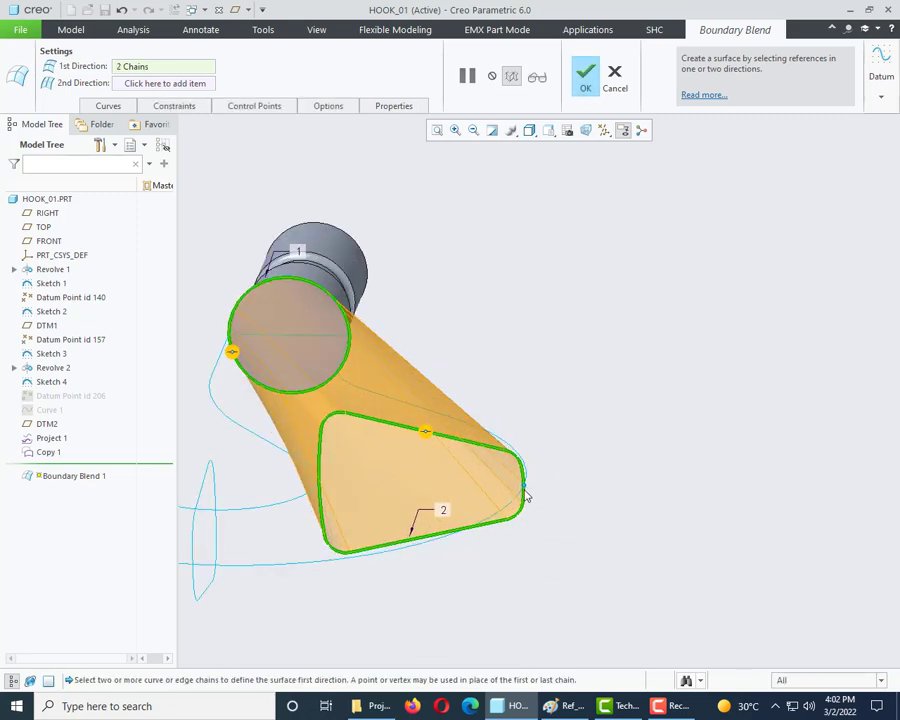
{"action": "middle_click_drag", "start_coordinate": [577, 510], "coordinate": [492, 537]}
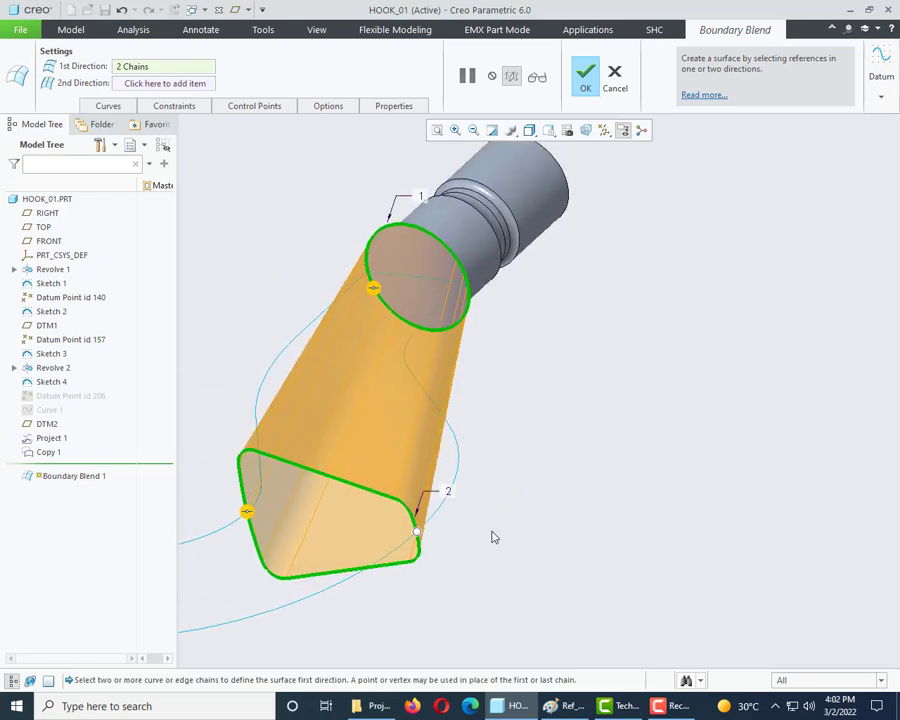
Add the section at the hook's lowest part as the third first-direction chain, with its start point on the outer hook curve.
{"action": "scroll", "coordinate": [446, 336], "scroll_direction": "down", "scroll_amount": 3}
{"action": "middle_click_drag", "start_coordinate": [506, 370], "coordinate": [560, 500]}
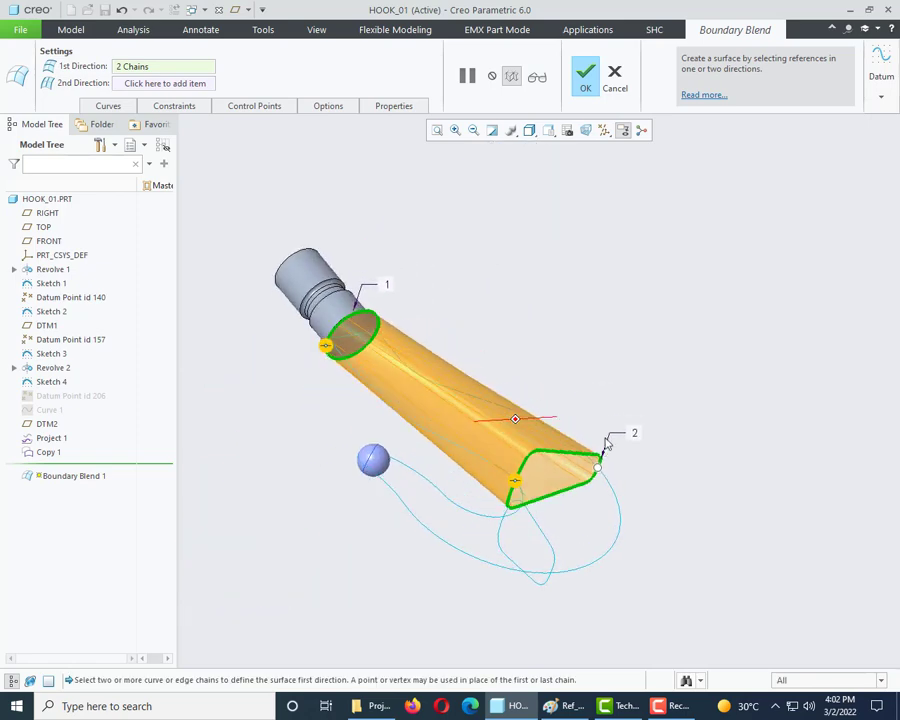
{"action": "left_click", "coordinate": [550, 580], "text": "ctrl"}
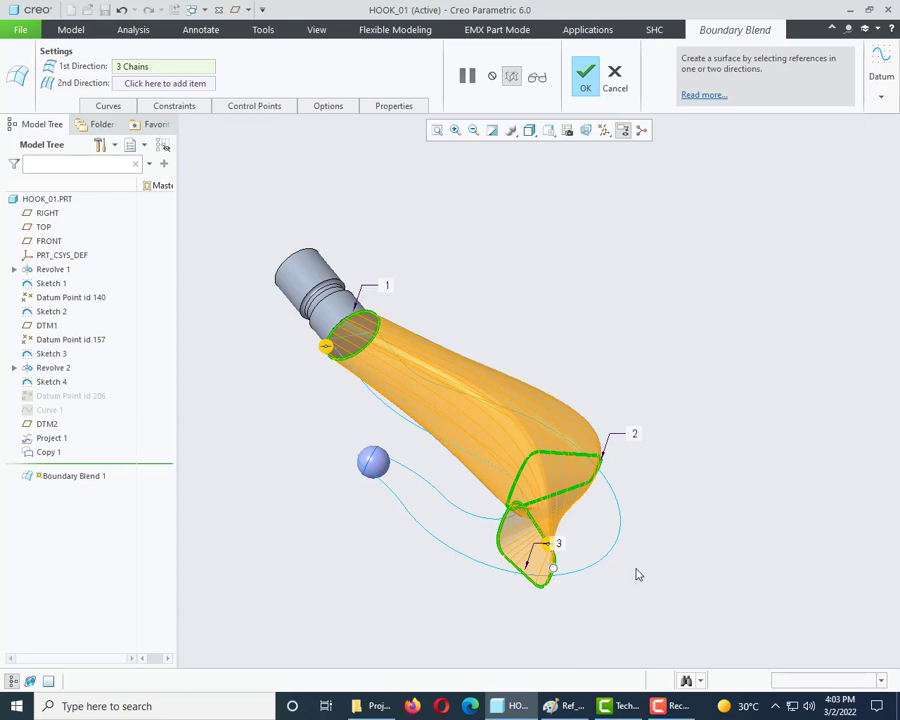
{"action": "middle_click_drag", "start_coordinate": [655, 544], "coordinate": [569, 599]}
{"action": "scroll", "coordinate": [540, 560], "scroll_direction": "up", "scroll_amount": 3}
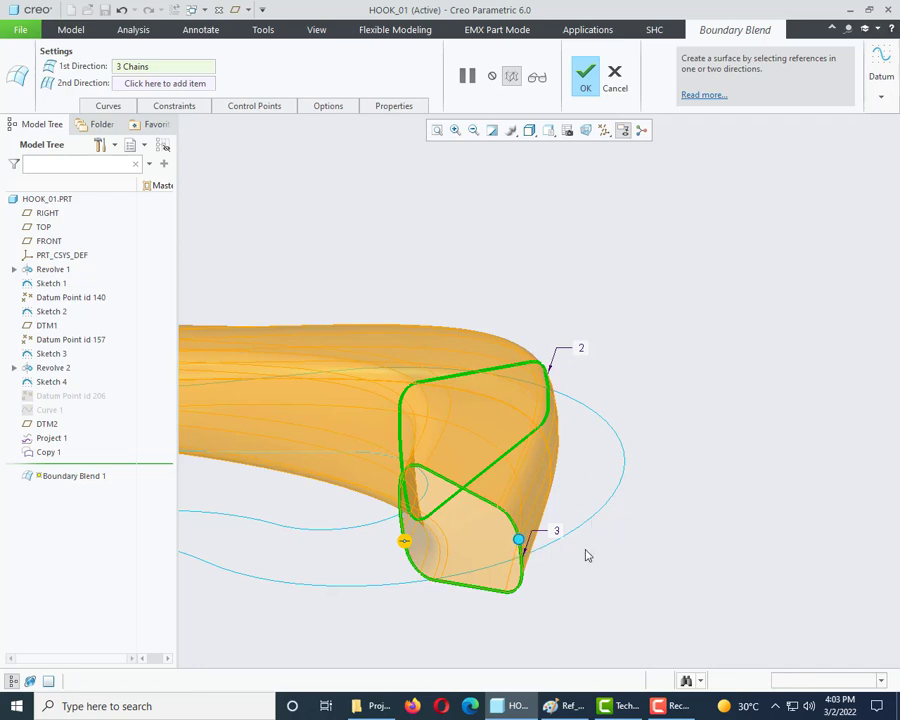
{"action": "middle_click_drag", "start_coordinate": [589, 613], "coordinate": [589, 548]}
Add the projected curve on the tip sphere as the fourth chain of the first direction.
{"action": "scroll", "coordinate": [589, 547], "scroll_direction": "down", "scroll_amount": 3}
{"action": "middle_click_drag", "start_coordinate": [486, 593], "coordinate": [526, 611]}
{"action": "scroll", "coordinate": [526, 611], "scroll_direction": "up", "scroll_amount": 3}
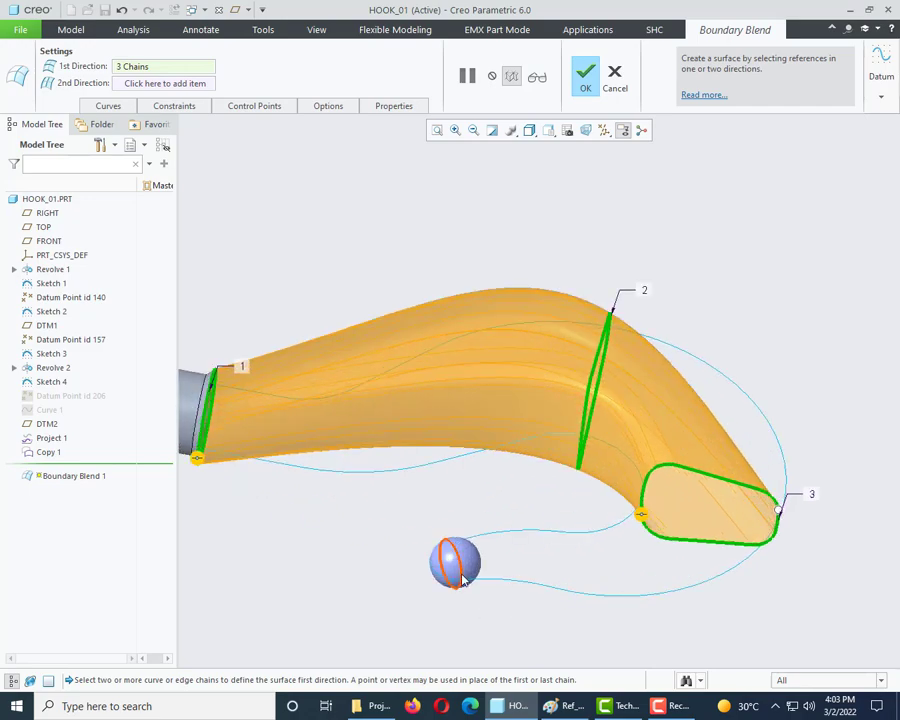
{"action": "left_click", "coordinate": [448, 617]}
{"action": "middle_click", "coordinate": [435, 654]}
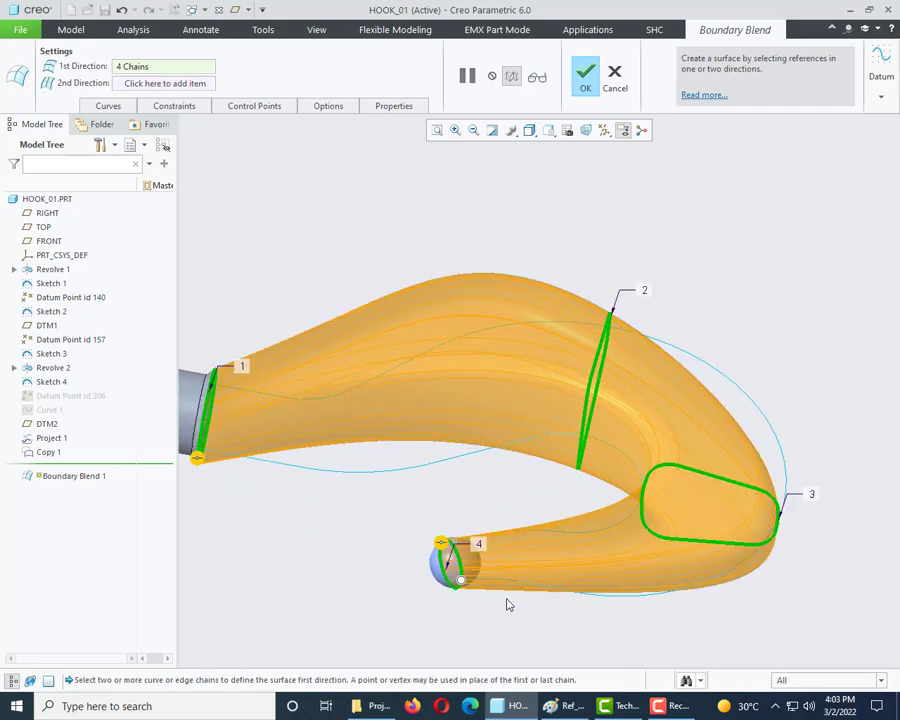
Start the first chain of the blend's second direction with the outer hook curve's segment next to the shank's end circle.
{"action": "middle_click_drag", "start_coordinate": [508, 604], "coordinate": [383, 660]}
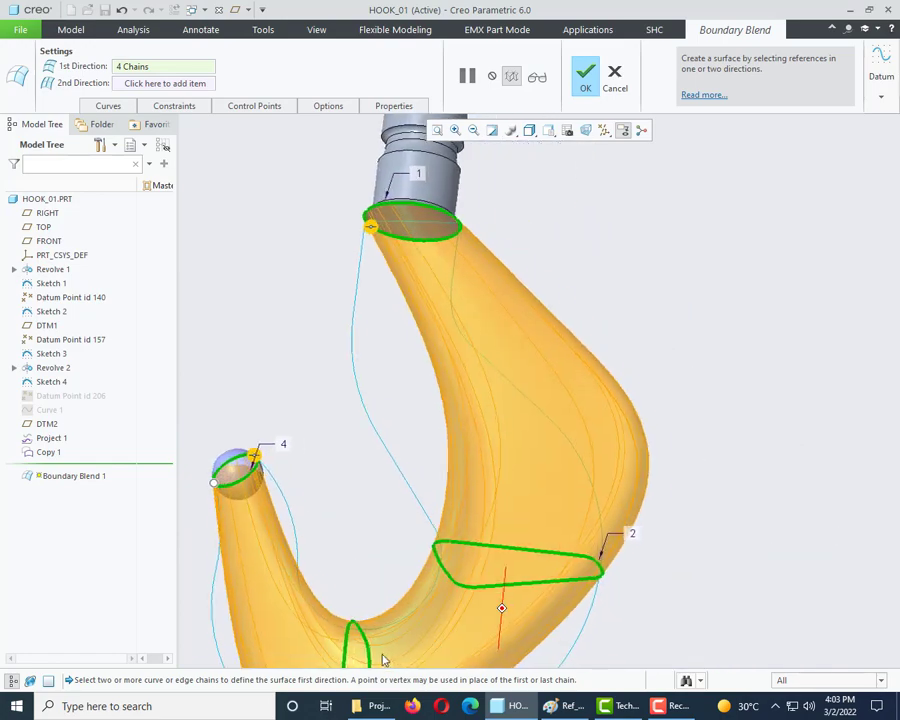
{"action": "scroll", "coordinate": [518, 408], "scroll_direction": "down", "scroll_amount": 4}
{"action": "middle_click_drag", "start_coordinate": [595, 412], "coordinate": [575, 440]}
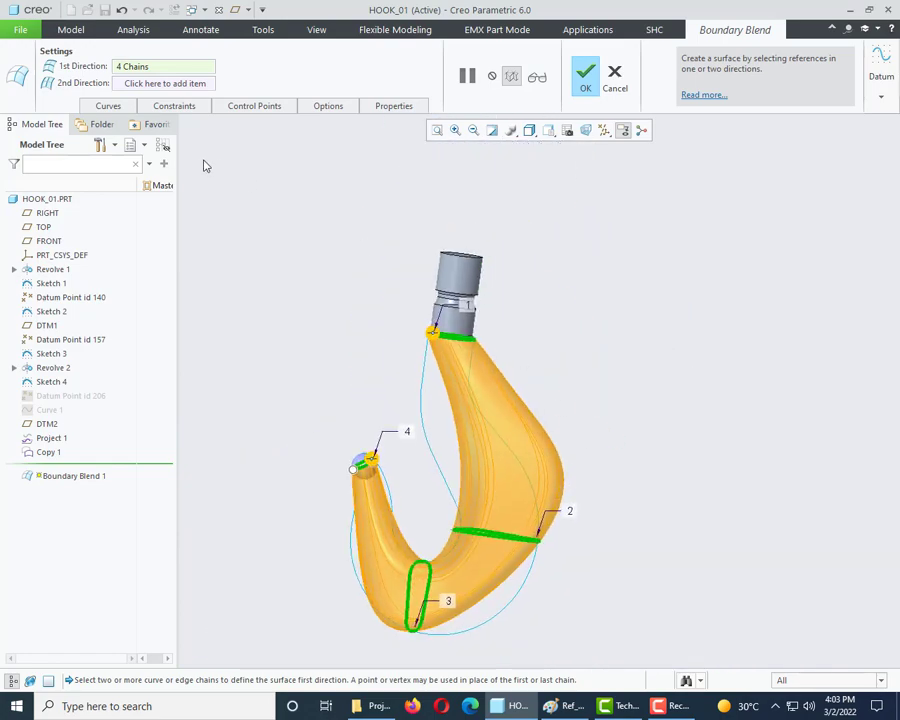
{"action": "left_click", "coordinate": [140, 84]}
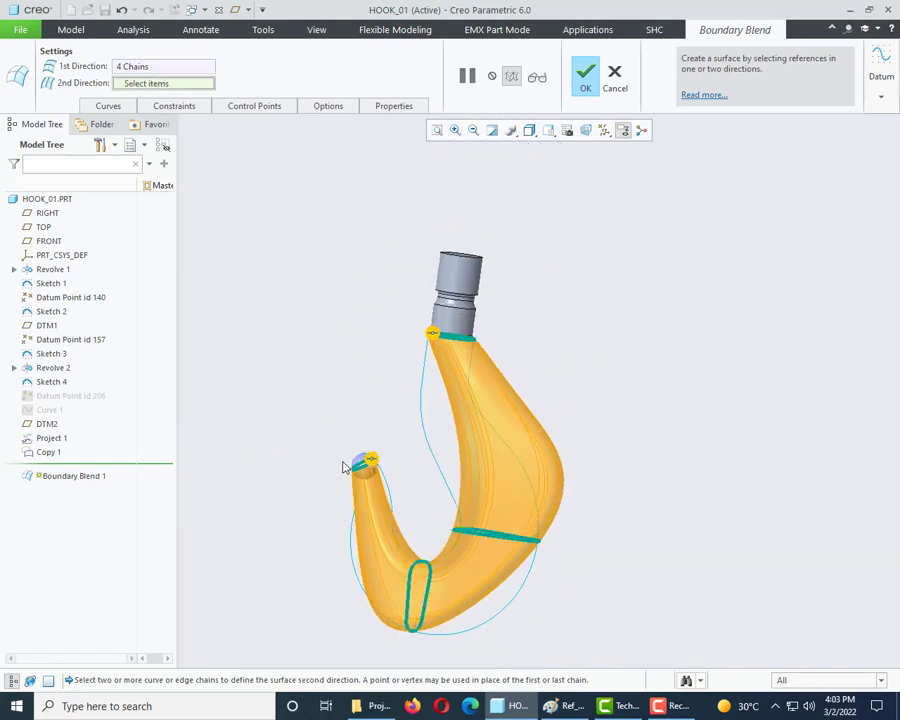
{"action": "mouse_move", "coordinate": [446, 393]}
{"action": "middle_mouse_down"}
{"action": "mouse_move", "coordinate": [711, 253]}
{"action": "mouse_move", "coordinate": [450, 241]}
{"action": "middle_mouse_up"}
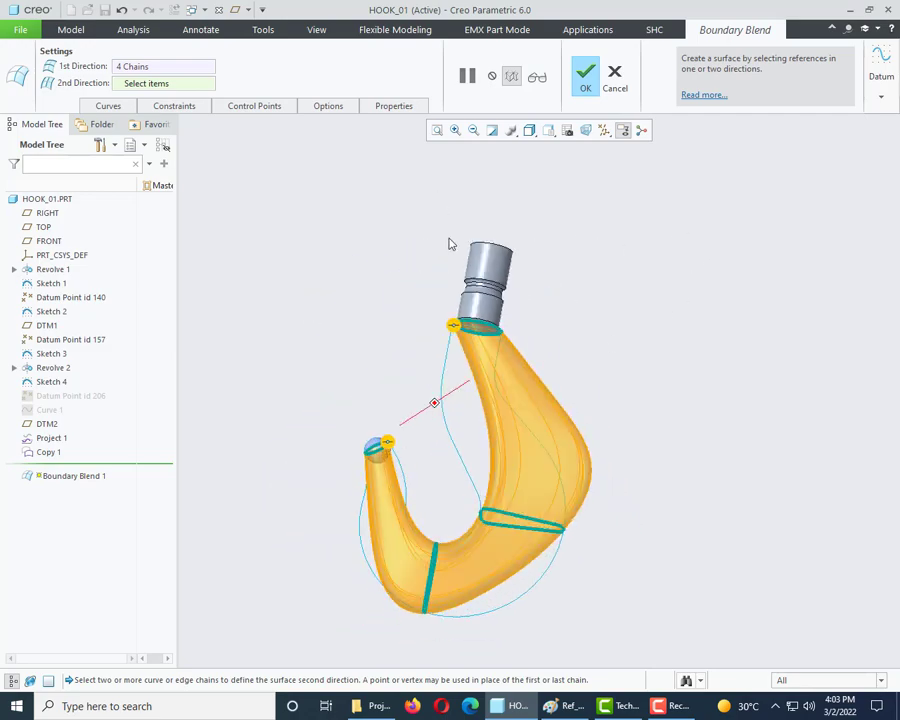
{"action": "left_click", "coordinate": [498, 363]}
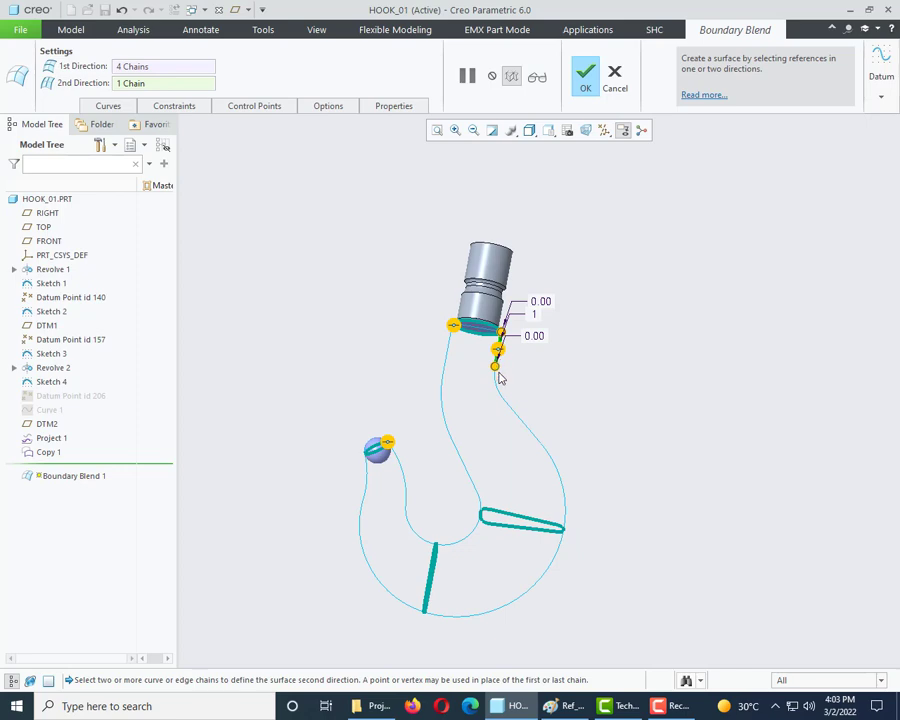
{"action": "scroll", "coordinate": [500, 377], "scroll_direction": "down", "scroll_amount": 3}
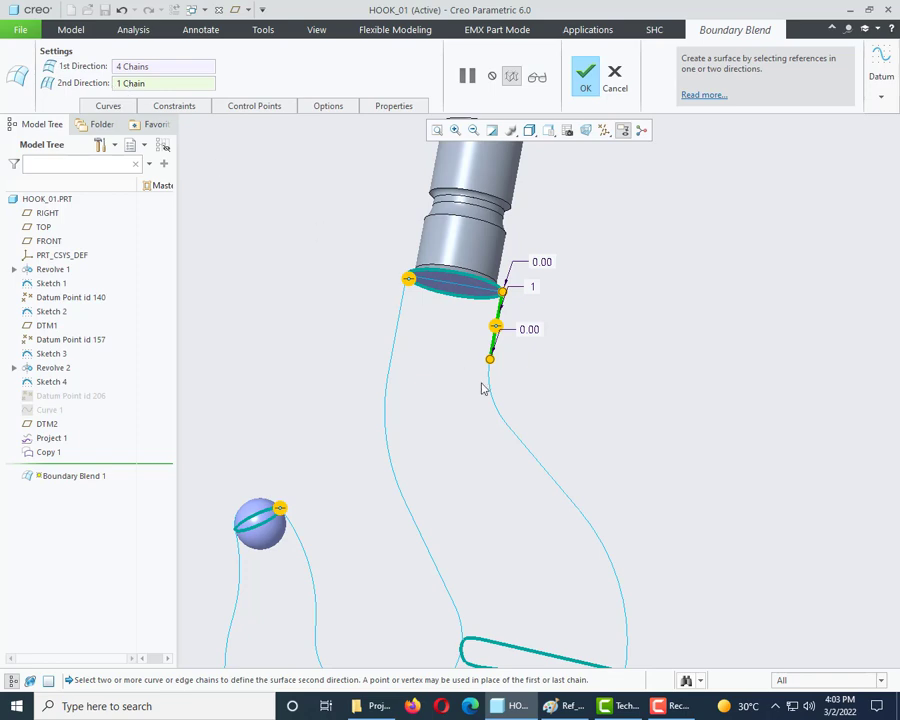
{"action": "middle_click_drag", "start_coordinate": [361, 459], "coordinate": [466, 419]}
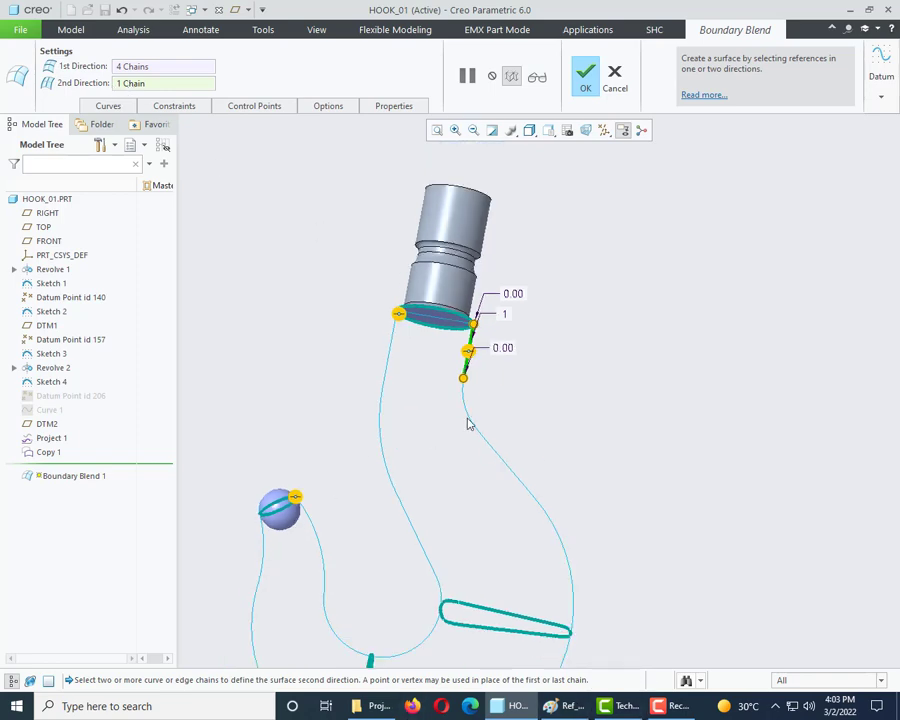
Extend the first second-direction chain along the connected outer hook curve segments to the tip sphere.
{"action": "left_click", "coordinate": [502, 463], "text": "shift"}
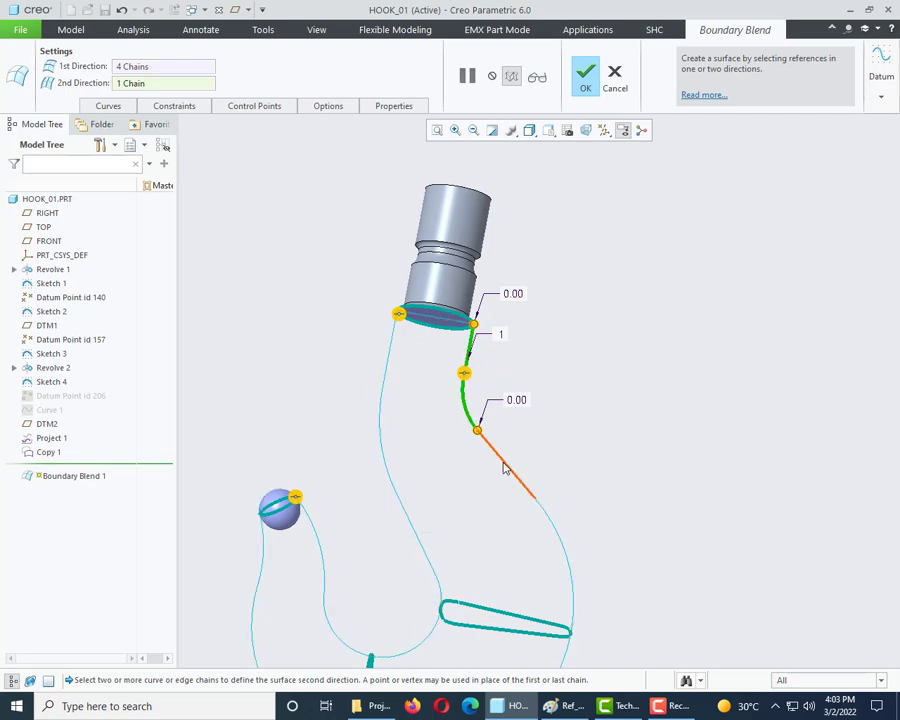
{"action": "left_click", "coordinate": [558, 540], "text": "shift"}
{"action": "scroll", "coordinate": [590, 600], "scroll_direction": "down", "scroll_amount": 3}
{"action": "scroll", "coordinate": [520, 635], "scroll_direction": "up", "scroll_amount": 2}
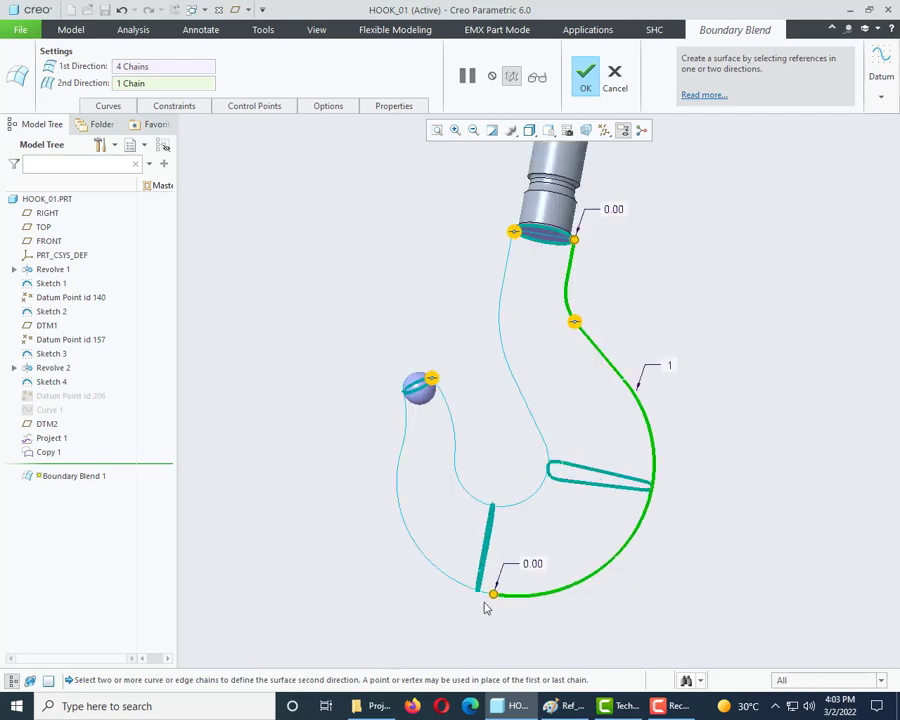
{"action": "left_click", "coordinate": [486, 595], "text": "shift"}
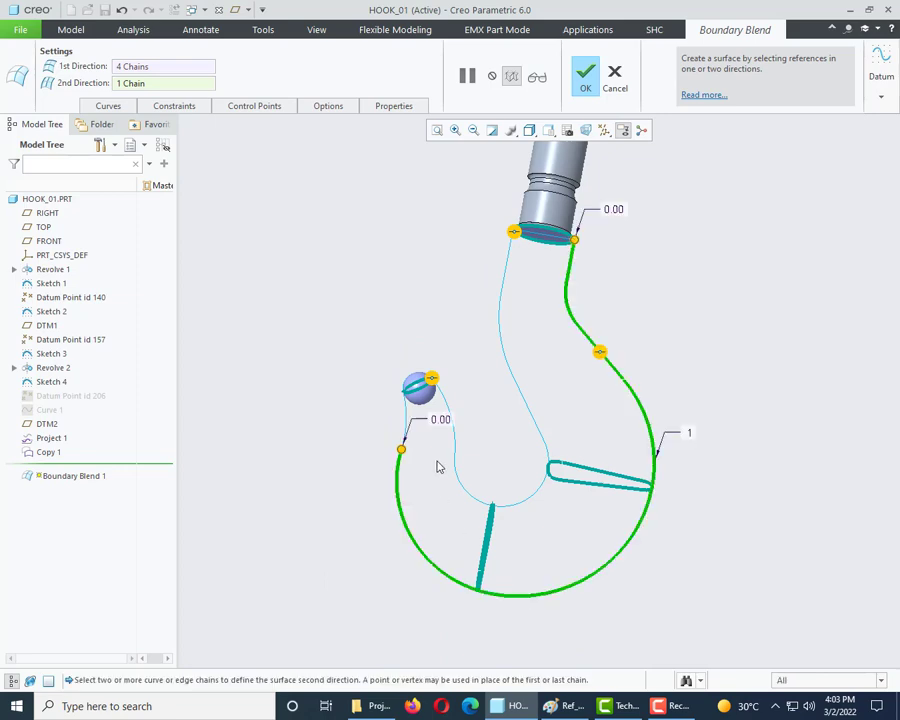
{"action": "left_click", "coordinate": [406, 430], "text": "shift"}
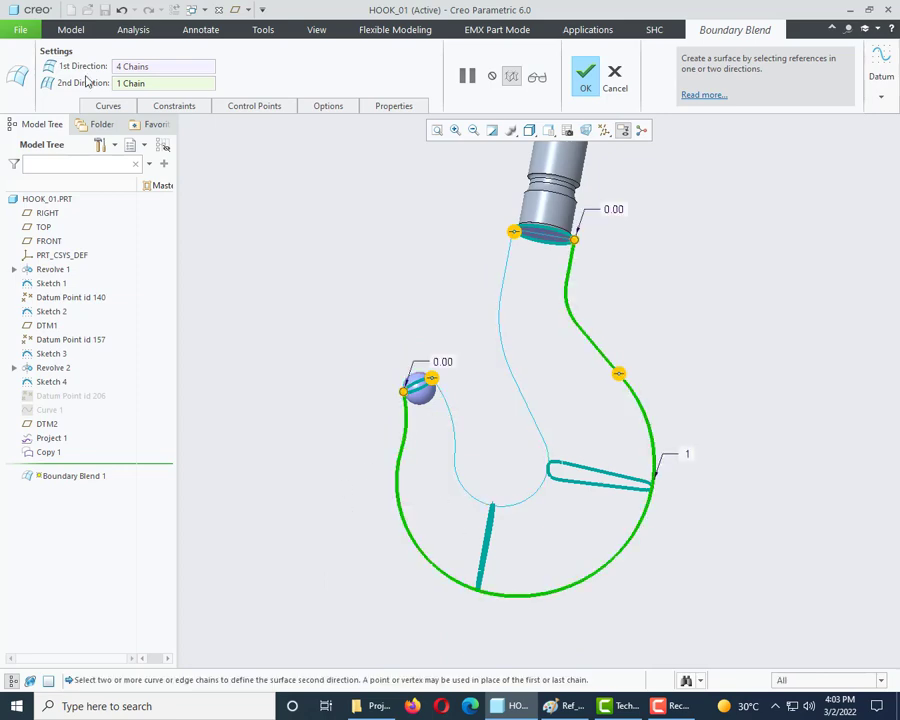
Add the inner hook curve from the shank to the tip sphere as the second chain of the second direction.
{"action": "scroll", "coordinate": [534, 259], "scroll_direction": "up", "scroll_amount": 3}
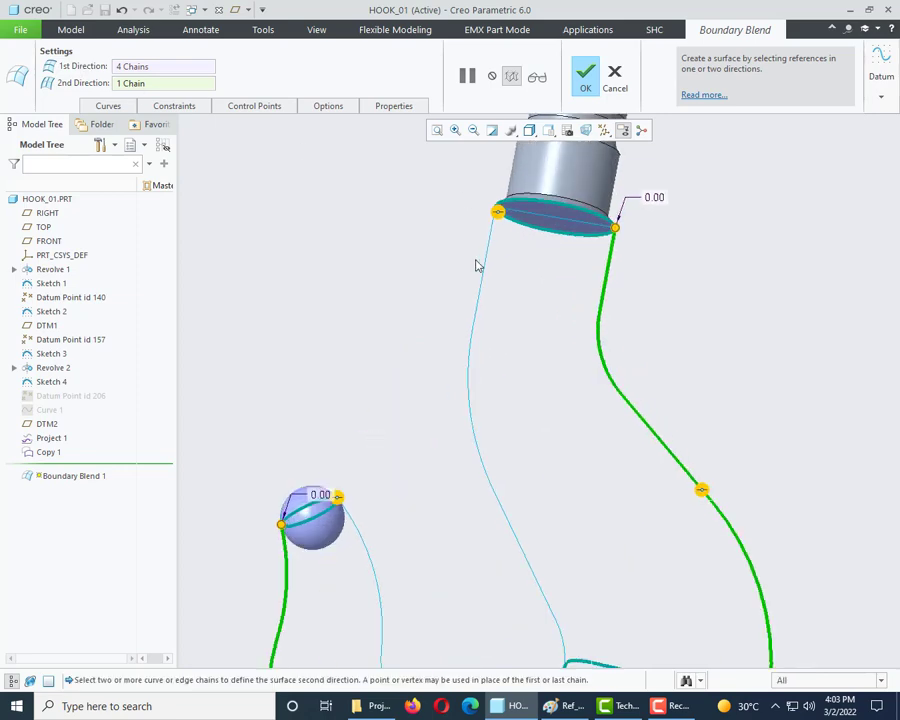
{"action": "left_click", "coordinate": [487, 252]}
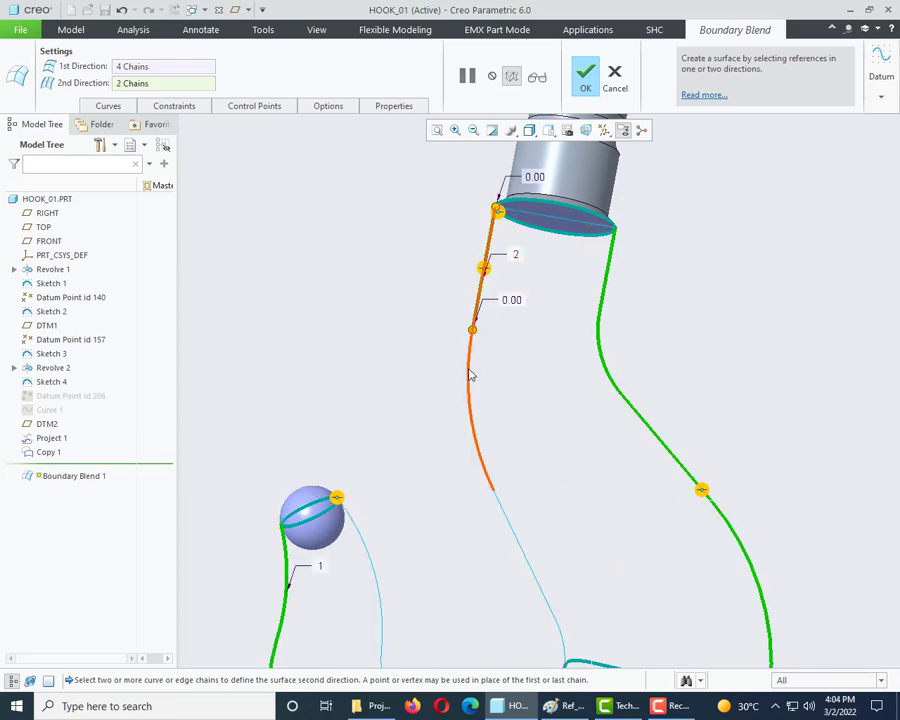
{"action": "scroll", "coordinate": [471, 375], "scroll_direction": "down", "scroll_amount": 3}
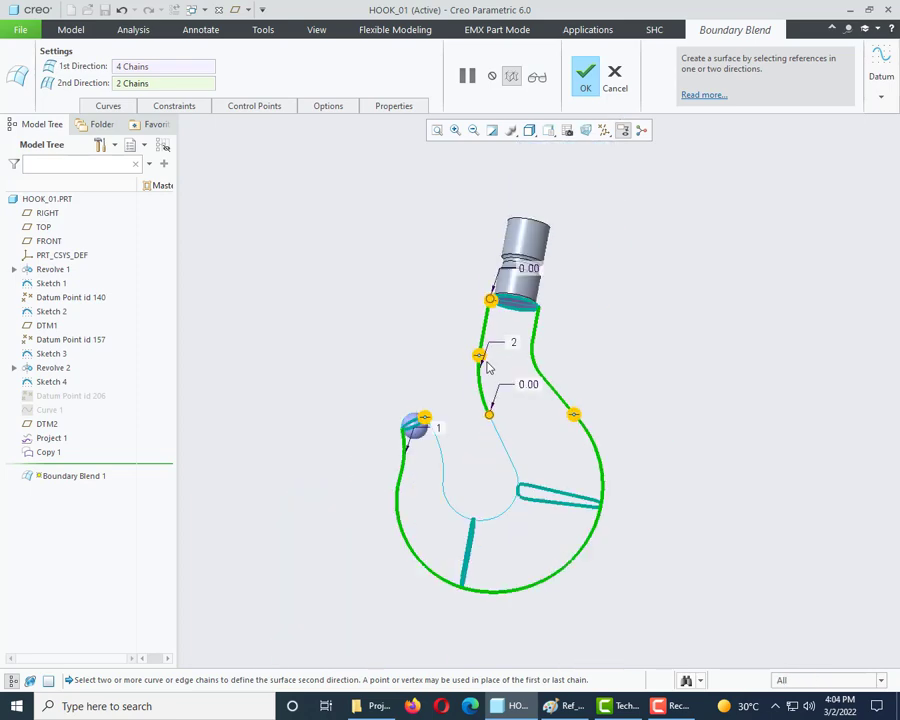
{"action": "scroll", "coordinate": [507, 443], "scroll_direction": "up", "scroll_amount": 2}
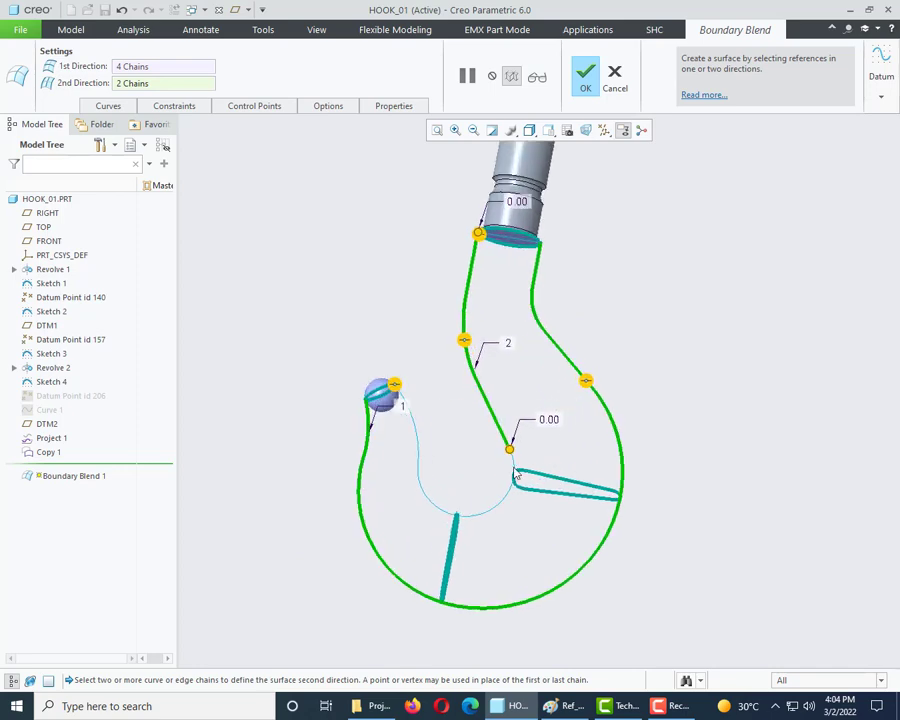
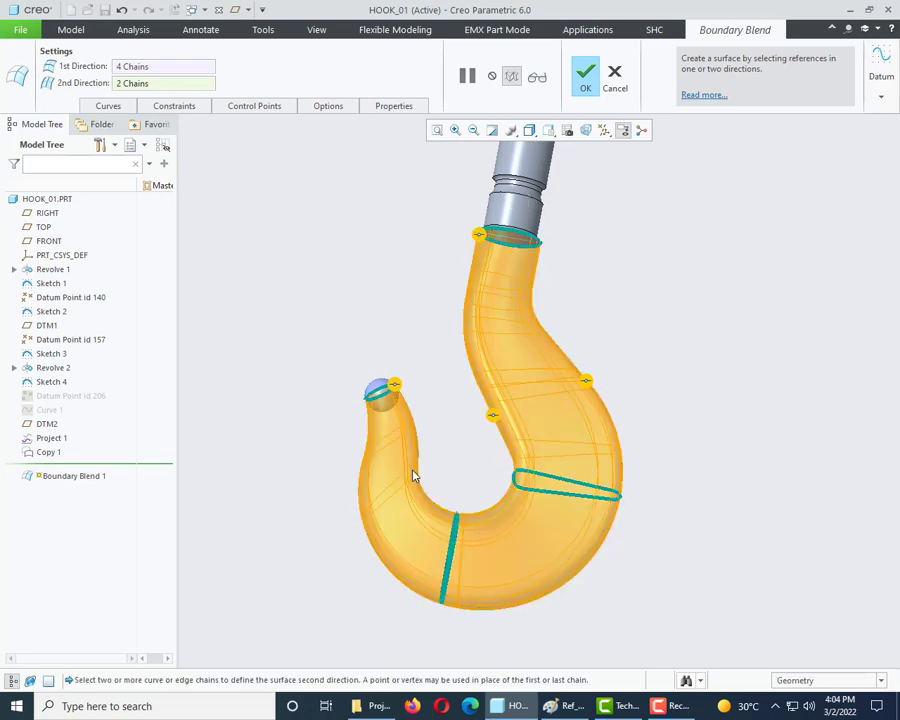
Preview the Boundary Blend surface in the Shading display style and complete the feature.
{"action": "left_click", "coordinate": [537, 77]}
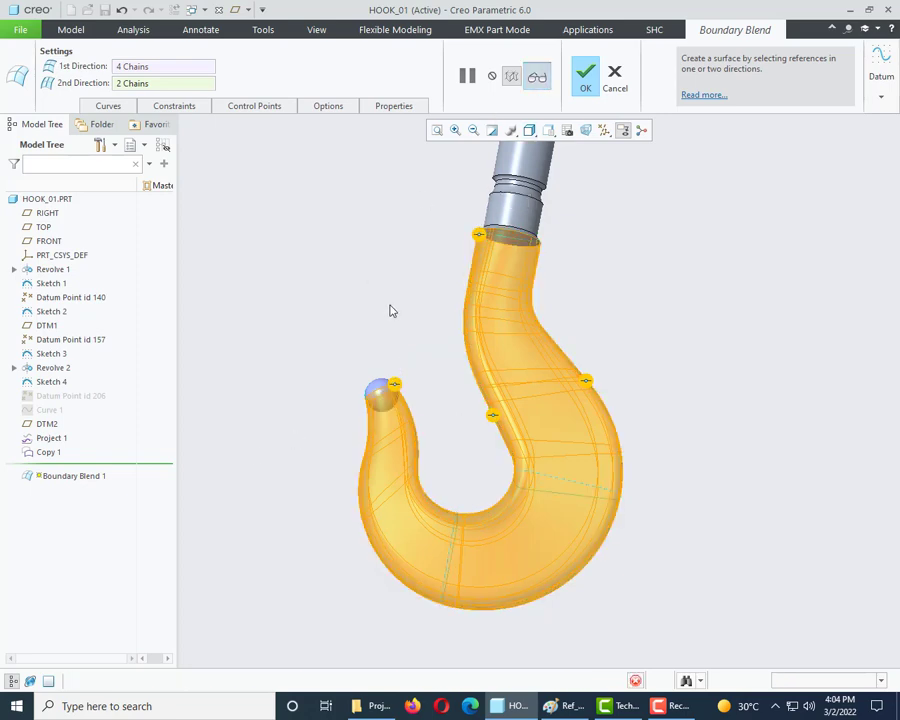
{"action": "mouse_move", "coordinate": [405, 293]}
{"action": "middle_mouse_down"}
{"action": "mouse_move", "coordinate": [486, 450]}
{"action": "mouse_move", "coordinate": [400, 327]}
{"action": "mouse_move", "coordinate": [420, 310]}
{"action": "mouse_move", "coordinate": [518, 335]}
{"action": "mouse_move", "coordinate": [448, 276]}
{"action": "mouse_move", "coordinate": [432, 284]}
{"action": "mouse_move", "coordinate": [506, 88]}
{"action": "middle_mouse_up"}
{"action": "left_click", "coordinate": [529, 130]}
{"action": "left_click", "coordinate": [547, 180]}
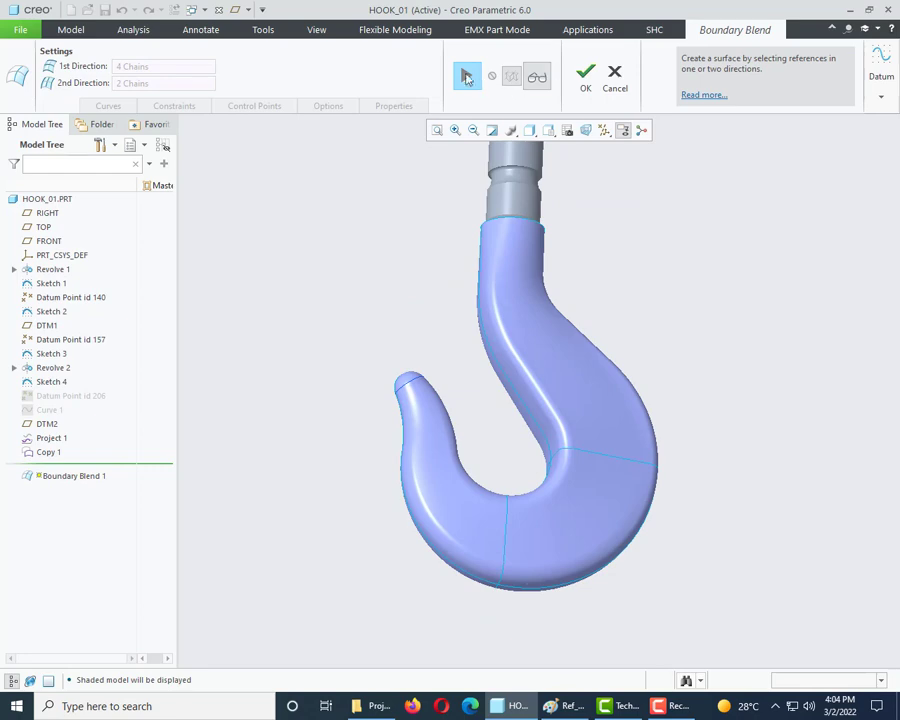
{"action": "left_click", "coordinate": [466, 75]}
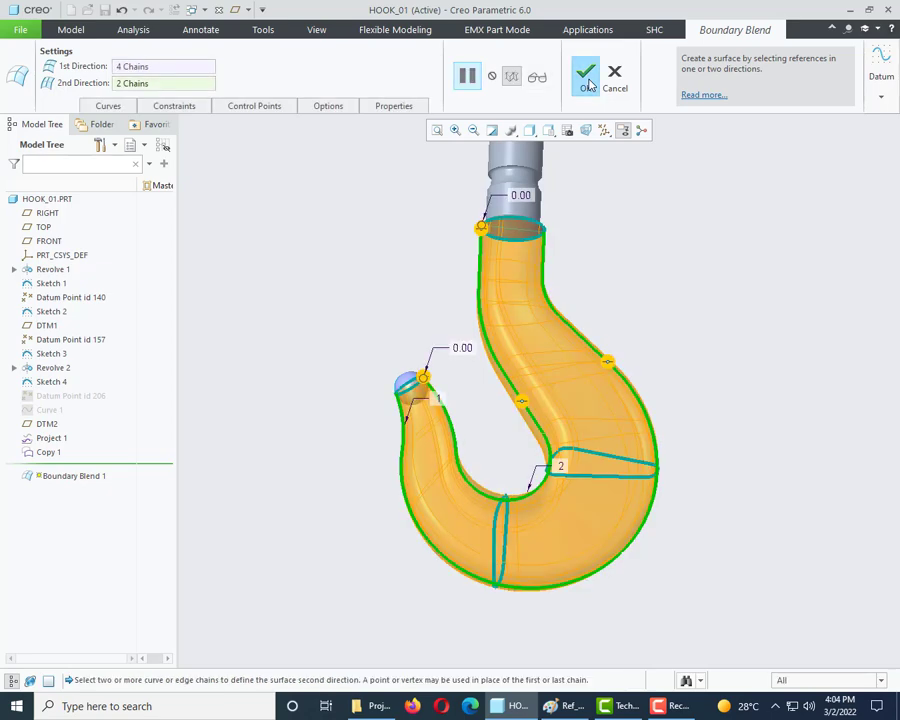
{"action": "left_click", "coordinate": [589, 86]}
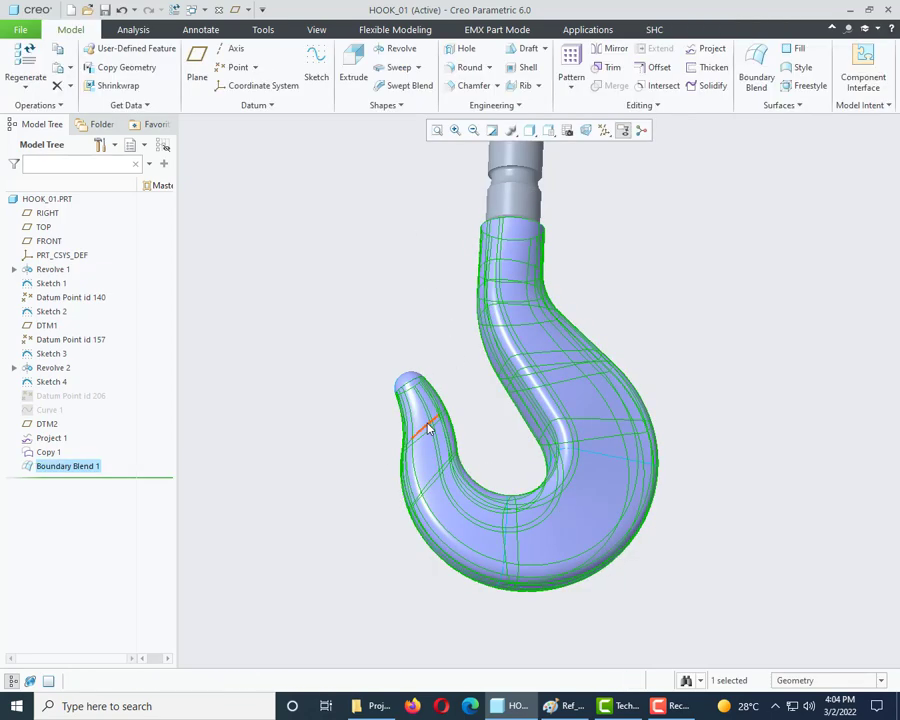
Start a Trim on the tip sphere's surface with the hook body's Boundary Blend quilt as the trimming object.
{"action": "scroll", "coordinate": [428, 428], "scroll_direction": "down", "scroll_amount": 2}
{"action": "scroll", "coordinate": [425, 367], "scroll_direction": "down", "scroll_amount": 3}
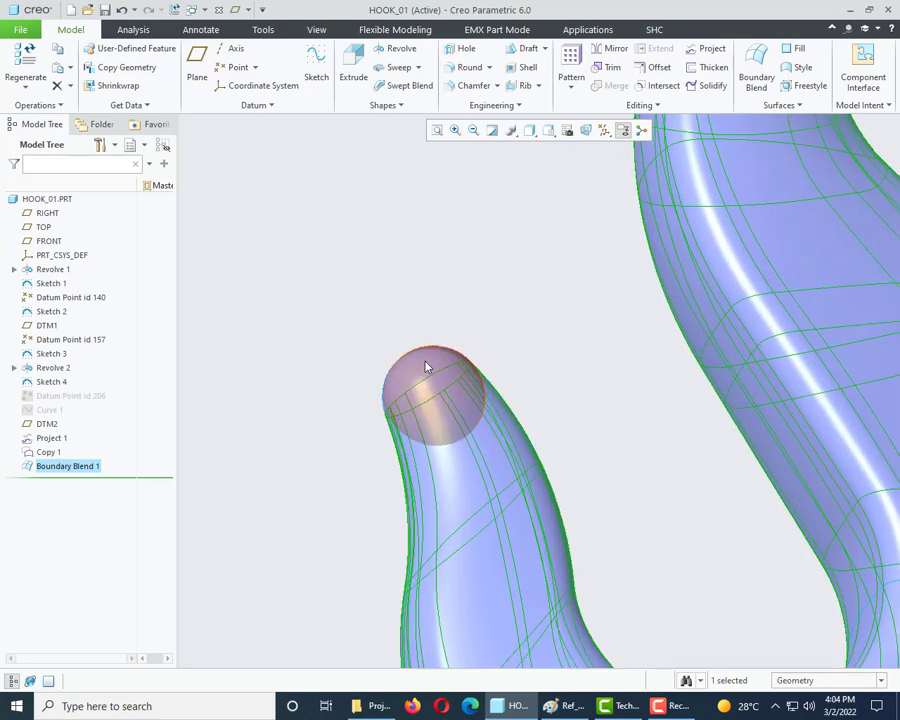
{"action": "left_click", "coordinate": [425, 367]}
{"action": "scroll", "coordinate": [400, 355], "scroll_direction": "up", "scroll_amount": 4}
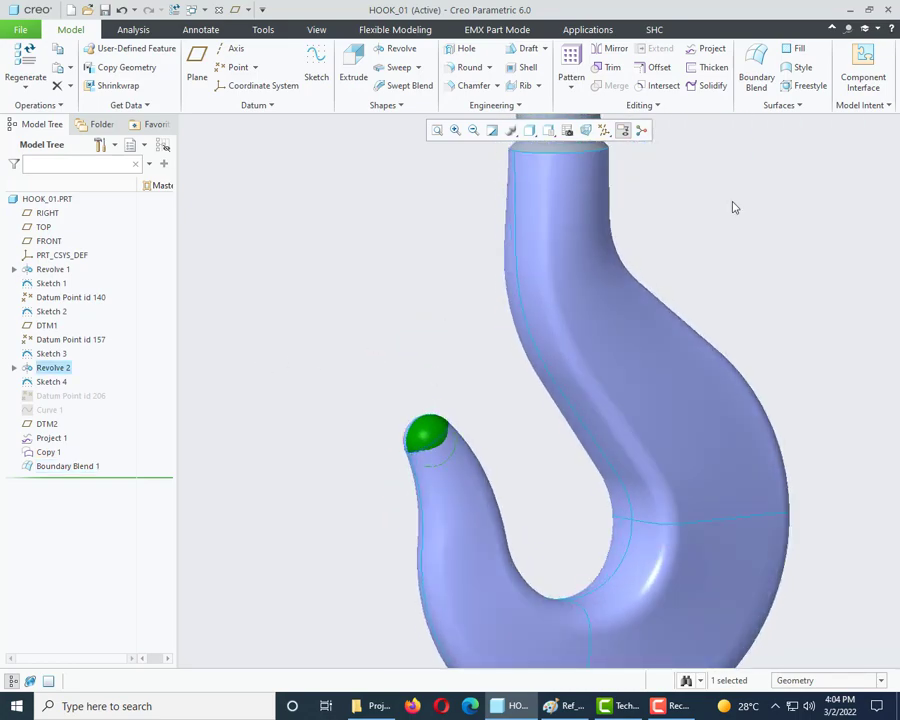
{"action": "left_click", "coordinate": [614, 74]}
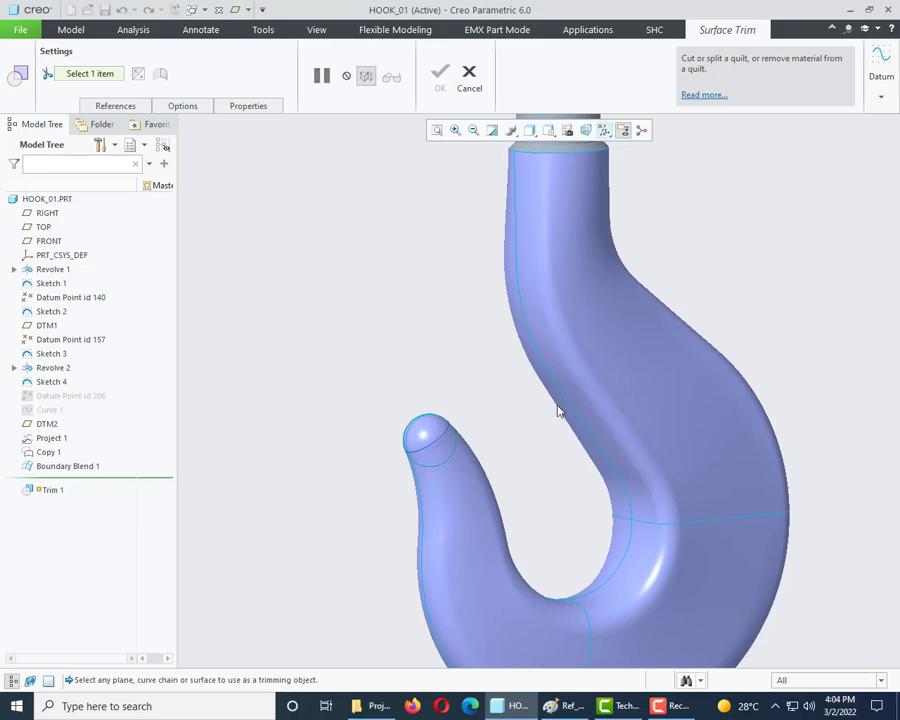
{"action": "left_click", "coordinate": [450, 480]}
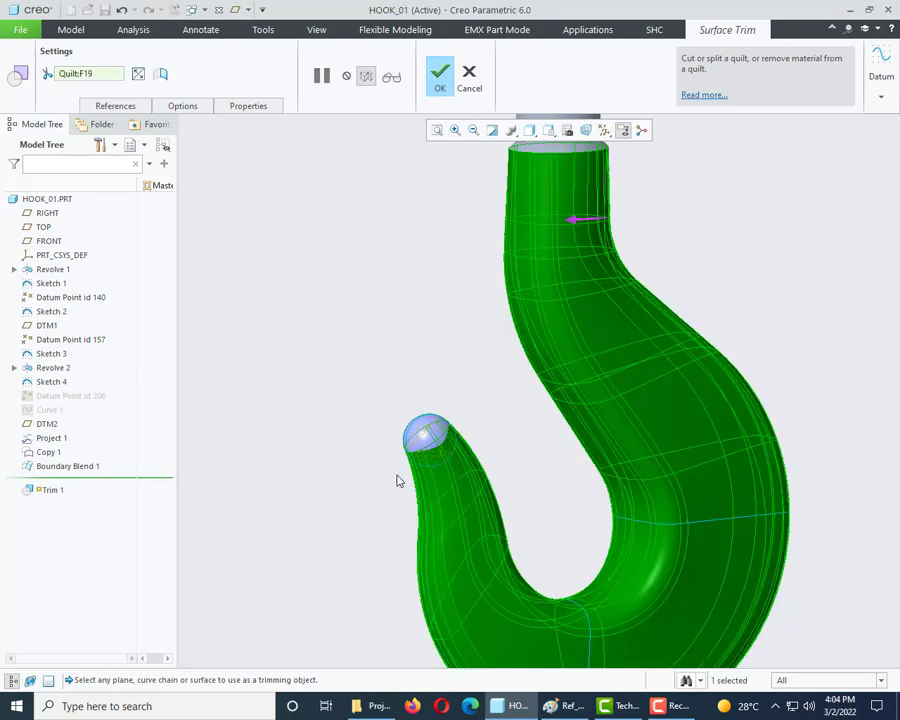
Preview the trim at the hook tip in the No Hidden display style.
{"action": "middle_click_drag", "start_coordinate": [400, 426], "coordinate": [407, 413]}
{"action": "scroll", "coordinate": [460, 392], "scroll_direction": "down", "scroll_amount": 8}
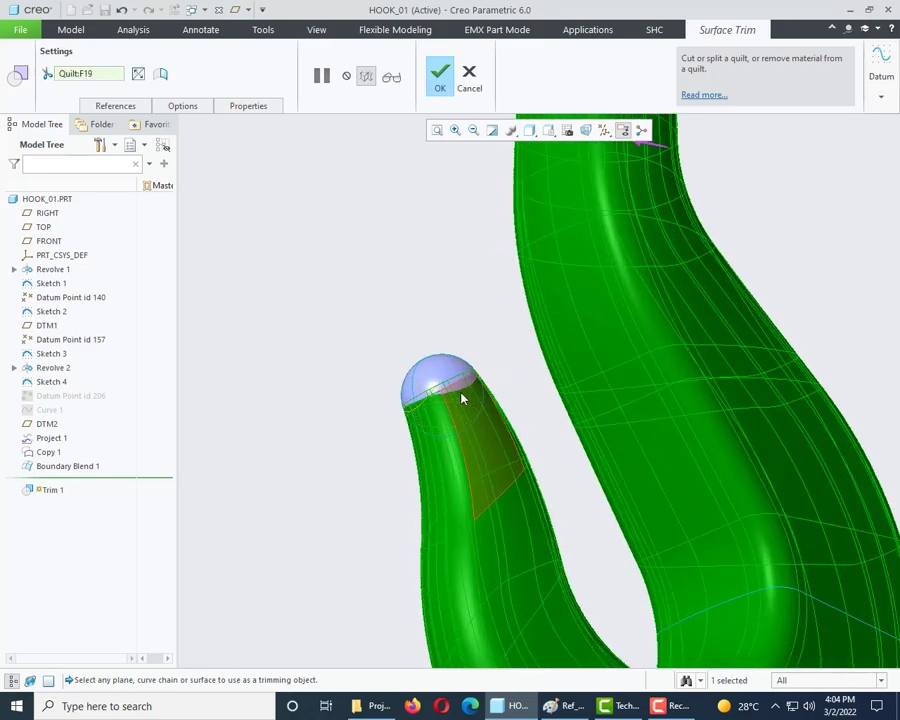
{"action": "left_click", "coordinate": [541, 135]}
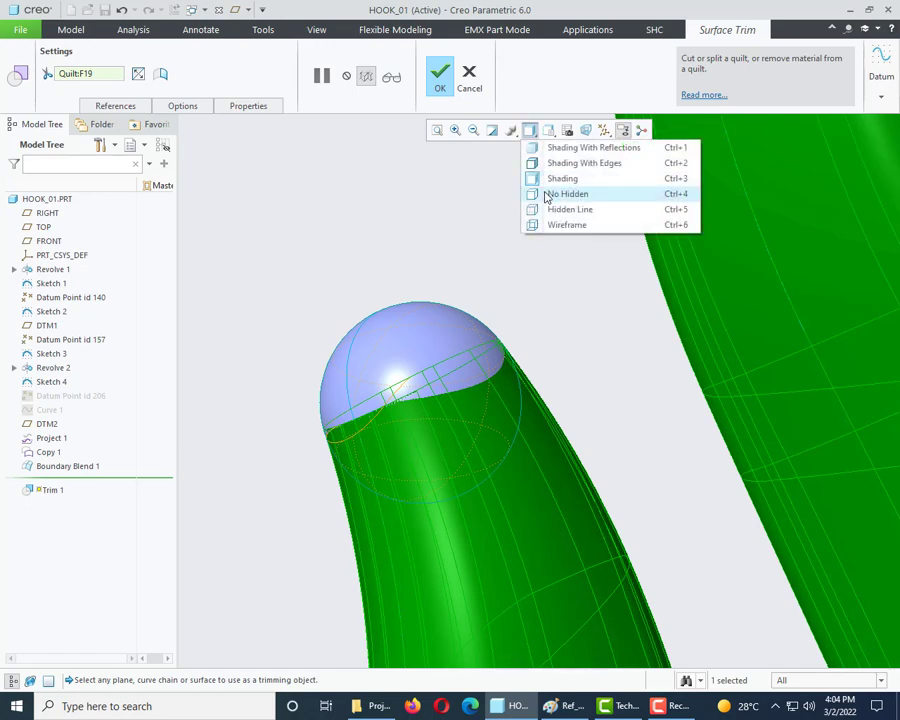
{"action": "left_click", "coordinate": [540, 192]}
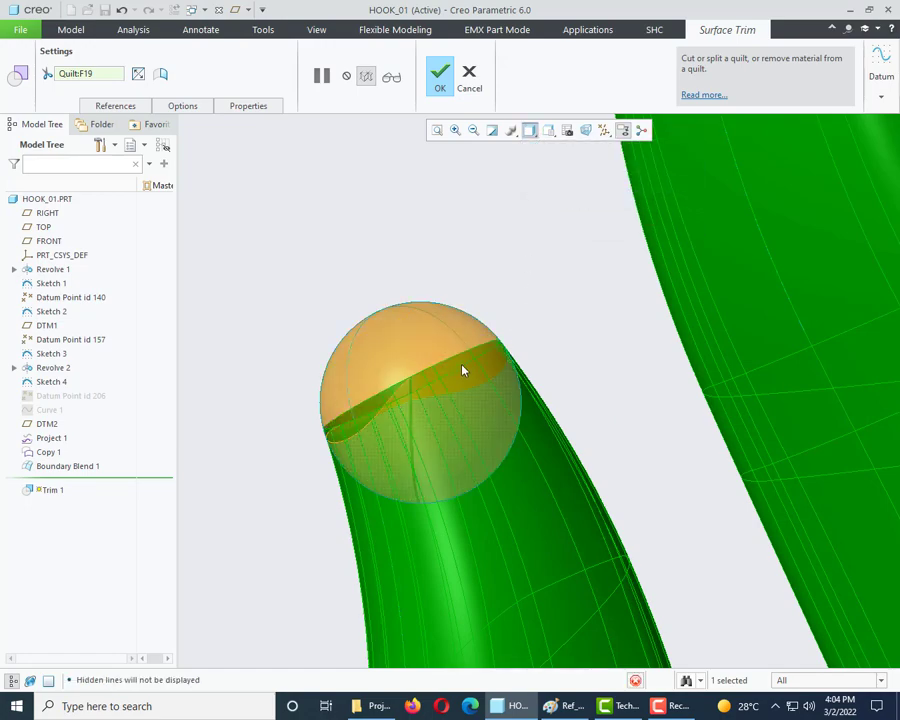
{"action": "middle_click_drag", "start_coordinate": [452, 394], "coordinate": [471, 357]}
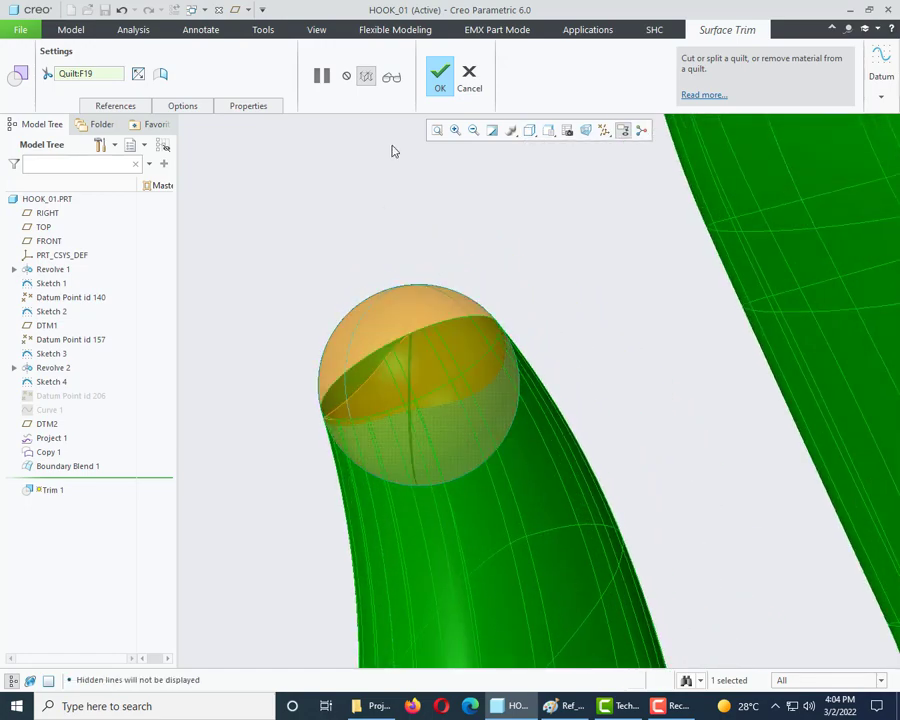
{"action": "left_click", "coordinate": [392, 77]}
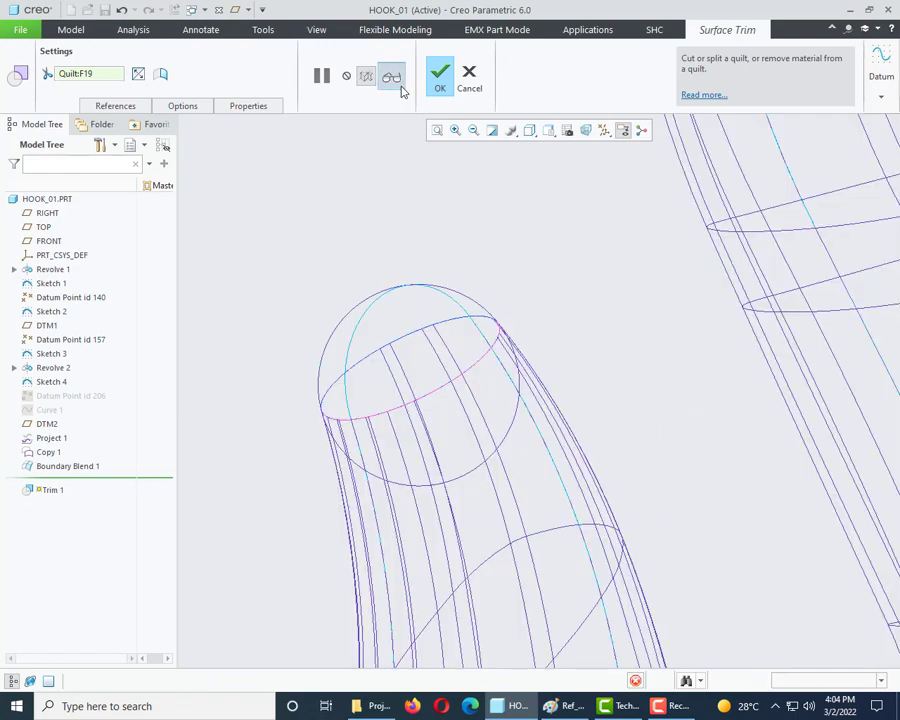
{"action": "left_click", "coordinate": [392, 77]}
{"action": "scroll", "coordinate": [443, 267], "scroll_direction": "up", "scroll_amount": 3}
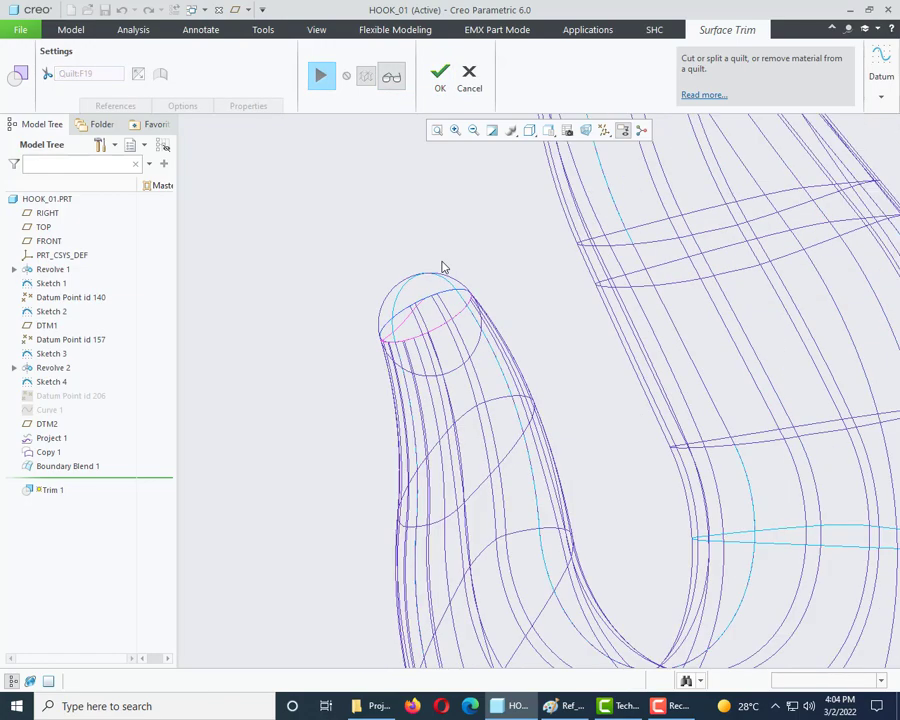
Set the display style to Shading With Edges and complete the trim of the tip sphere.
{"action": "left_click", "coordinate": [529, 130]}
{"action": "left_click", "coordinate": [542, 160]}
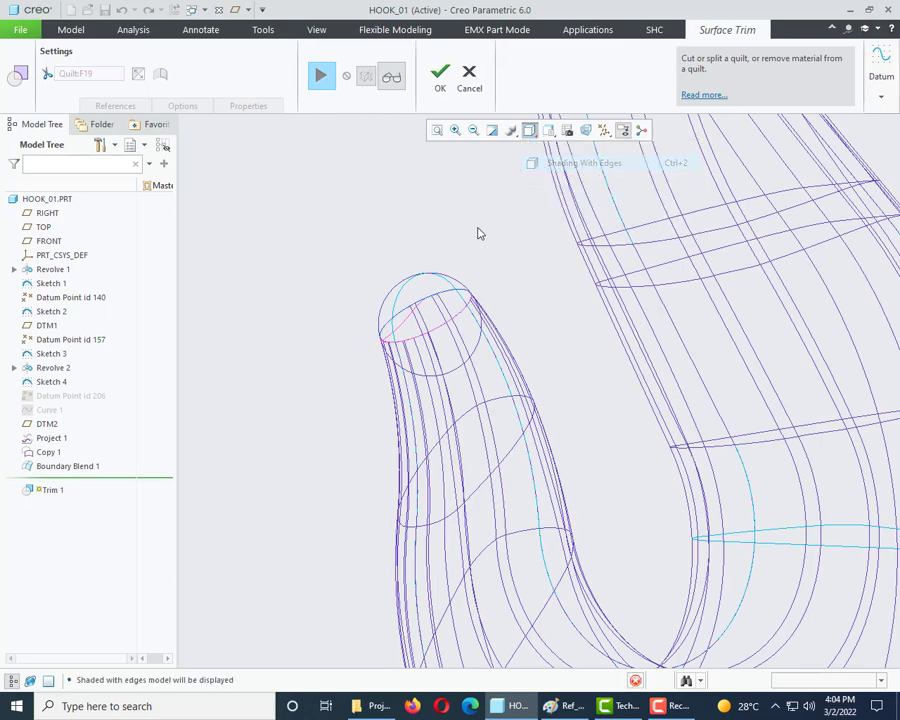
{"action": "middle_click_drag", "start_coordinate": [449, 284], "coordinate": [446, 185]}
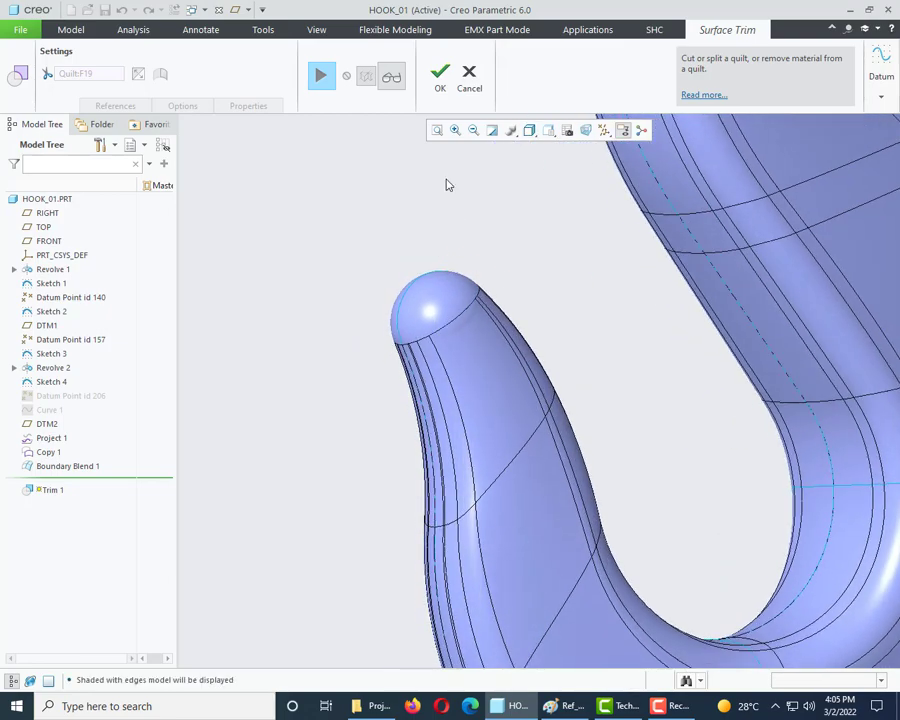
{"action": "left_click", "coordinate": [441, 78]}
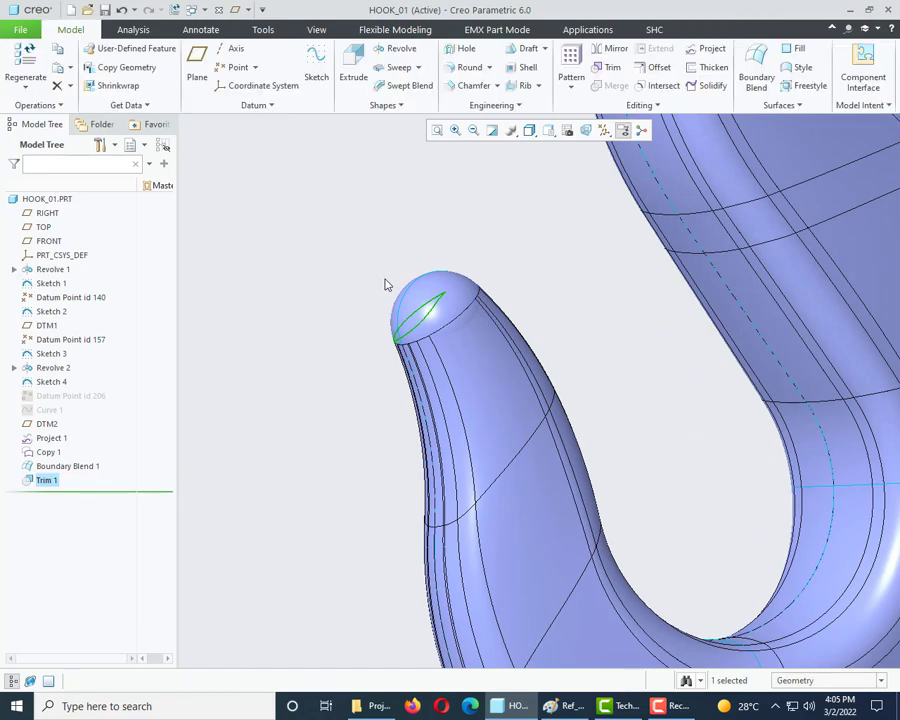
Switch the display style to No Hidden and inspect the trimmed tip from the opposite side with nothing selected.
{"action": "scroll", "coordinate": [381, 299], "scroll_direction": "up", "scroll_amount": 1}
{"action": "scroll", "coordinate": [460, 220], "scroll_direction": "down", "scroll_amount": 1}
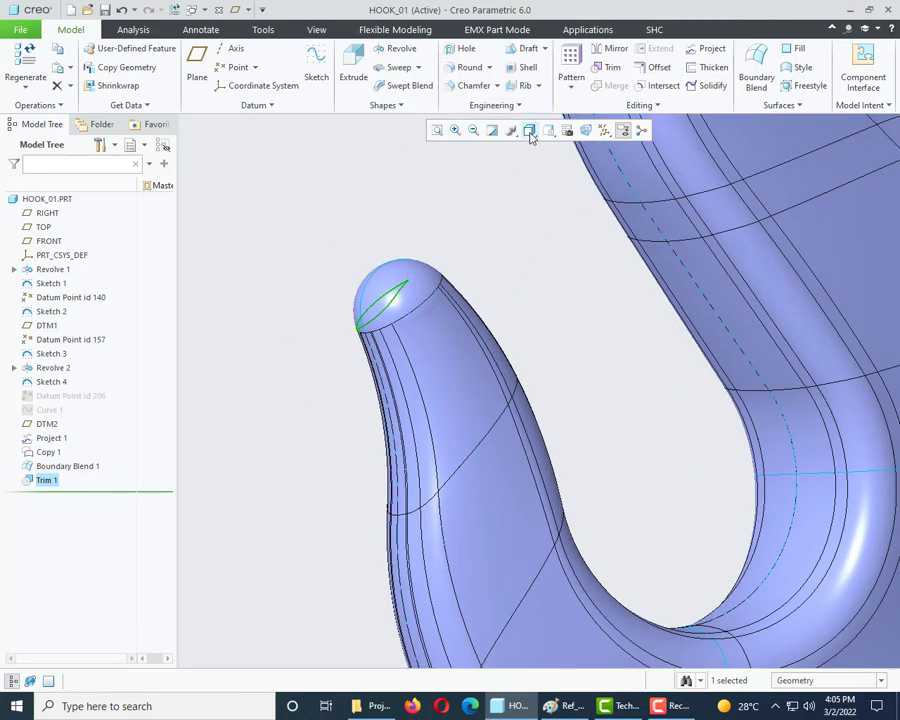
{"action": "left_click", "coordinate": [530, 131]}
{"action": "left_click", "coordinate": [546, 196]}
{"action": "middle_click_drag", "start_coordinate": [504, 265], "coordinate": [560, 246]}
{"action": "middle_click_drag", "start_coordinate": [530, 285], "coordinate": [663, 255]}
{"action": "left_click", "coordinate": [733, 253]}
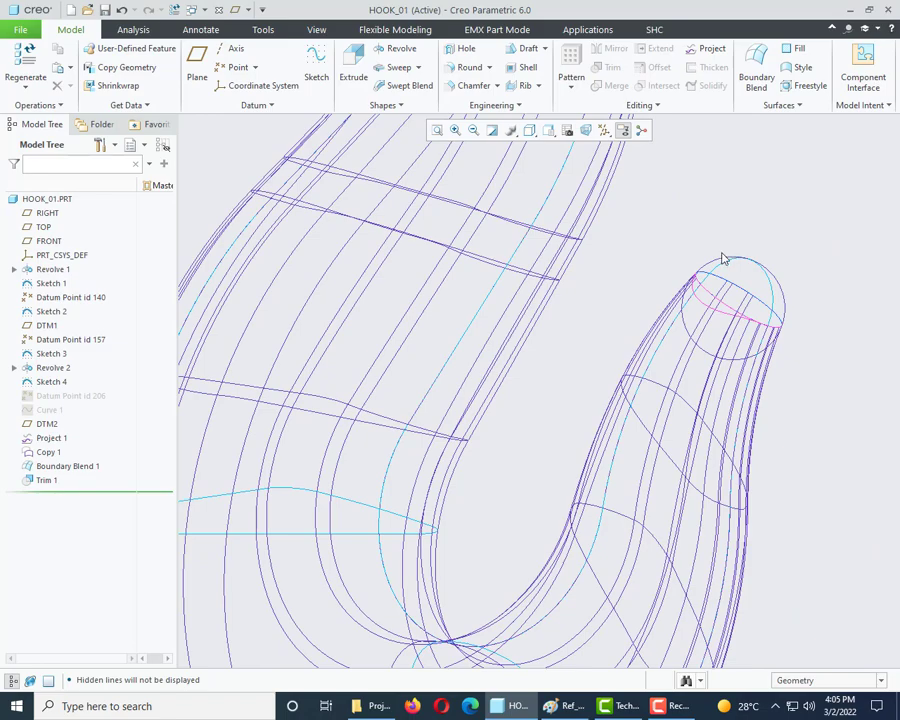
Switch the display style to Shading With Edges and inspect the trimmed sphere where it meets the hook body.
{"action": "middle_click_drag", "start_coordinate": [724, 258], "coordinate": [191, 418]}
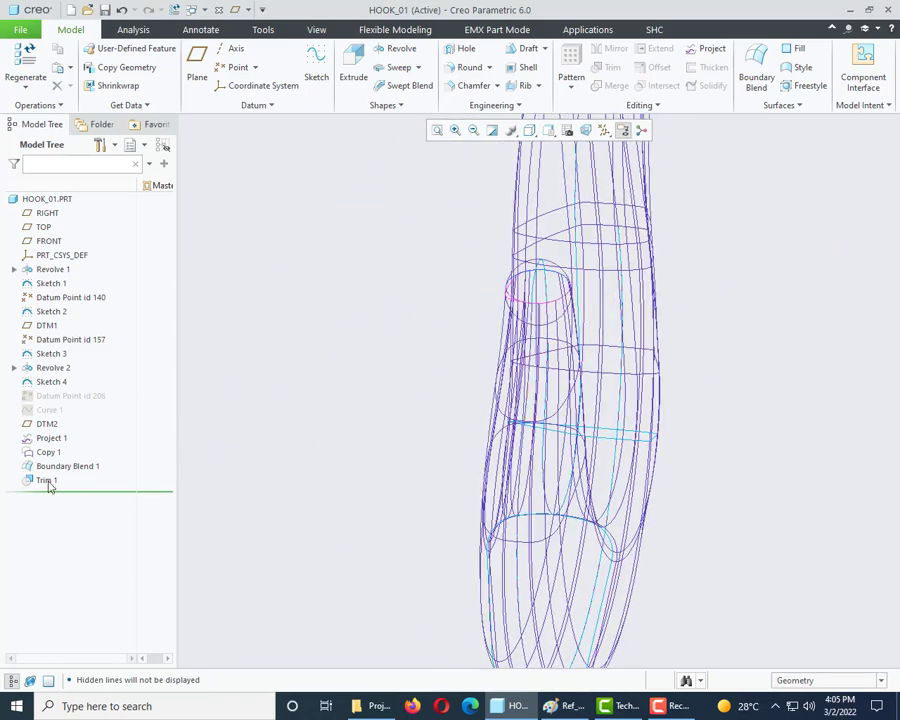
{"action": "left_click", "coordinate": [528, 130]}
{"action": "left_click", "coordinate": [580, 162]}
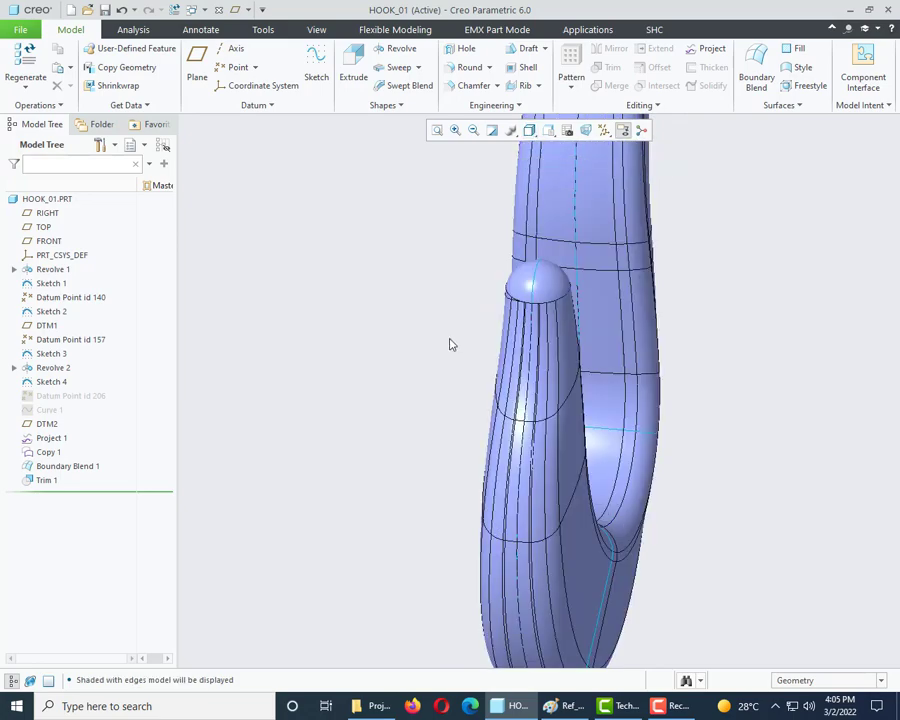
{"action": "middle_click_drag", "start_coordinate": [448, 342], "coordinate": [671, 279]}
{"action": "scroll", "coordinate": [590, 285], "scroll_direction": "up", "scroll_amount": 2}
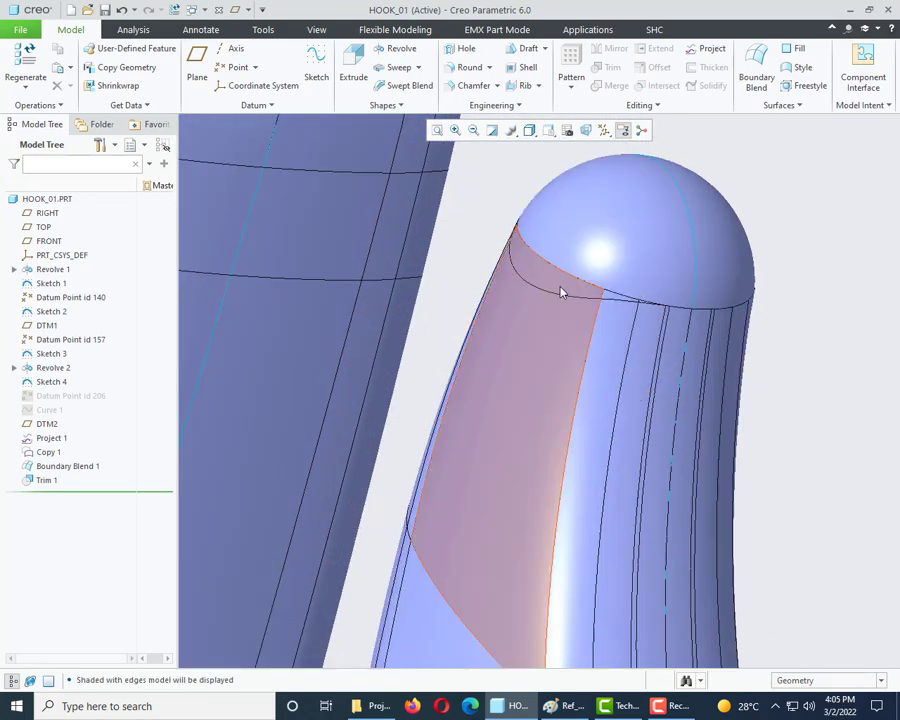
{"action": "scroll", "coordinate": [565, 292], "scroll_direction": "down", "scroll_amount": 4}
Delete the Trim 1 feature from the model.
{"action": "right_click", "coordinate": [40, 481]}
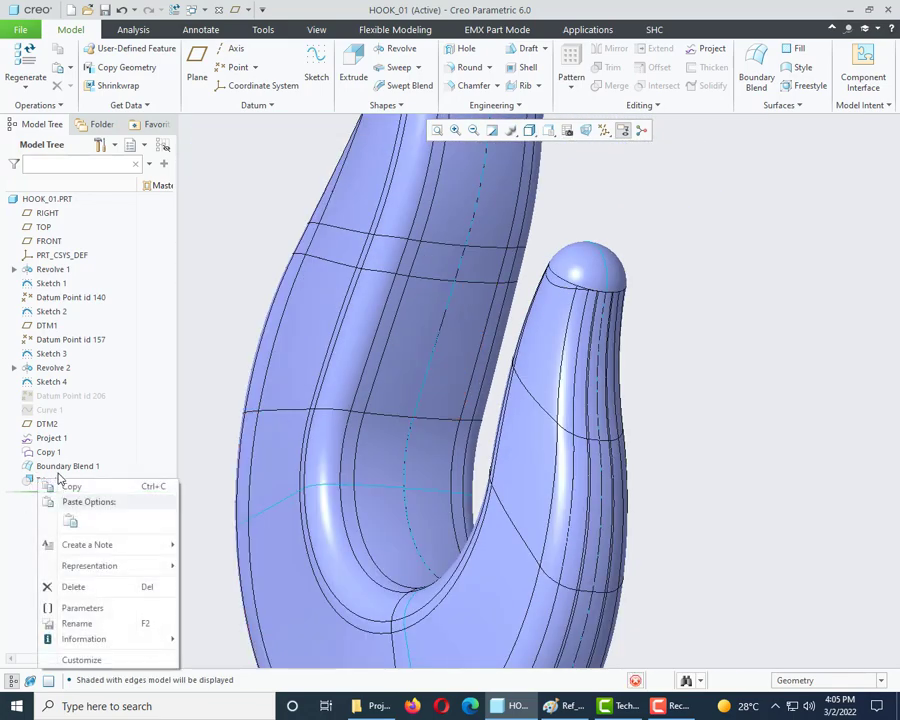
{"action": "left_click", "coordinate": [76, 584]}
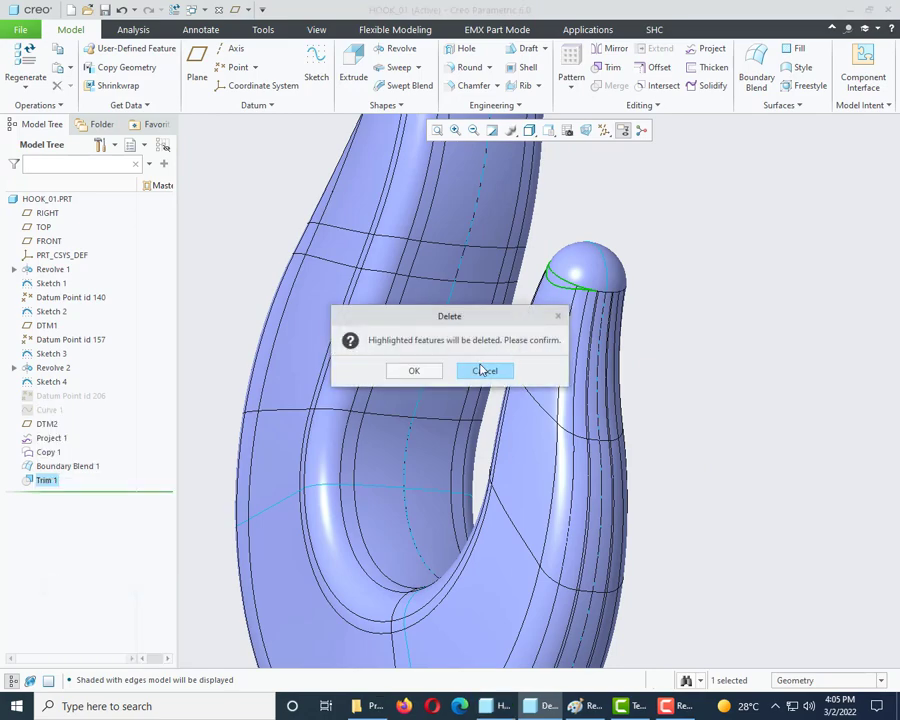
{"action": "left_click", "coordinate": [413, 370]}
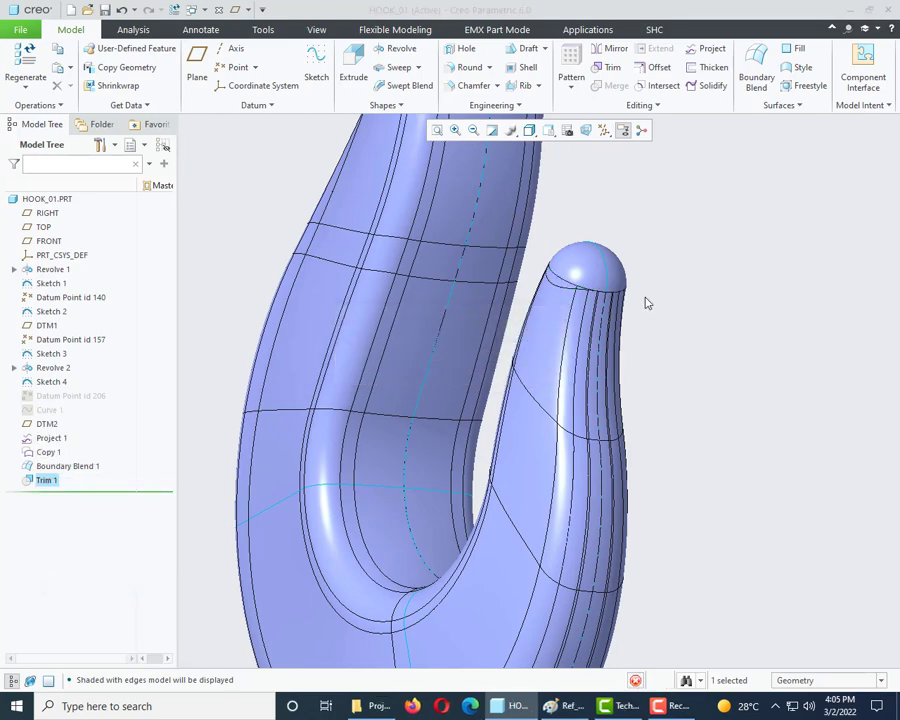
Start a new Trim on the surface of the sphere at the hook tip.
{"action": "scroll", "coordinate": [650, 315], "scroll_direction": "down", "scroll_amount": 3}
{"action": "middle_click_drag", "start_coordinate": [663, 337], "coordinate": [645, 258]}
{"action": "scroll", "coordinate": [645, 258], "scroll_direction": "up", "scroll_amount": 3}
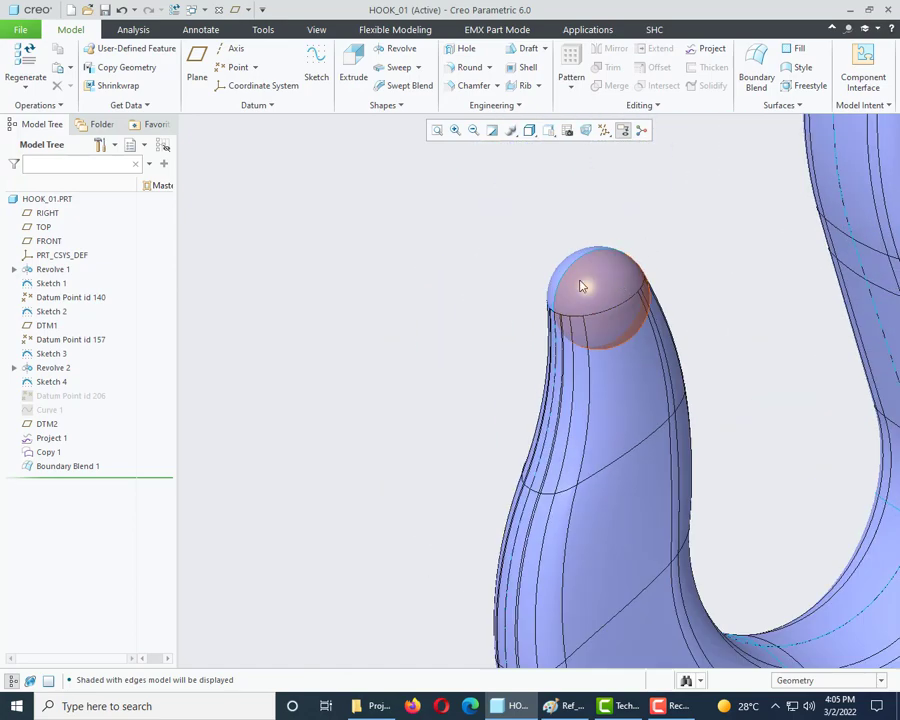
{"action": "left_click", "coordinate": [585, 281]}
{"action": "left_click", "coordinate": [607, 67]}
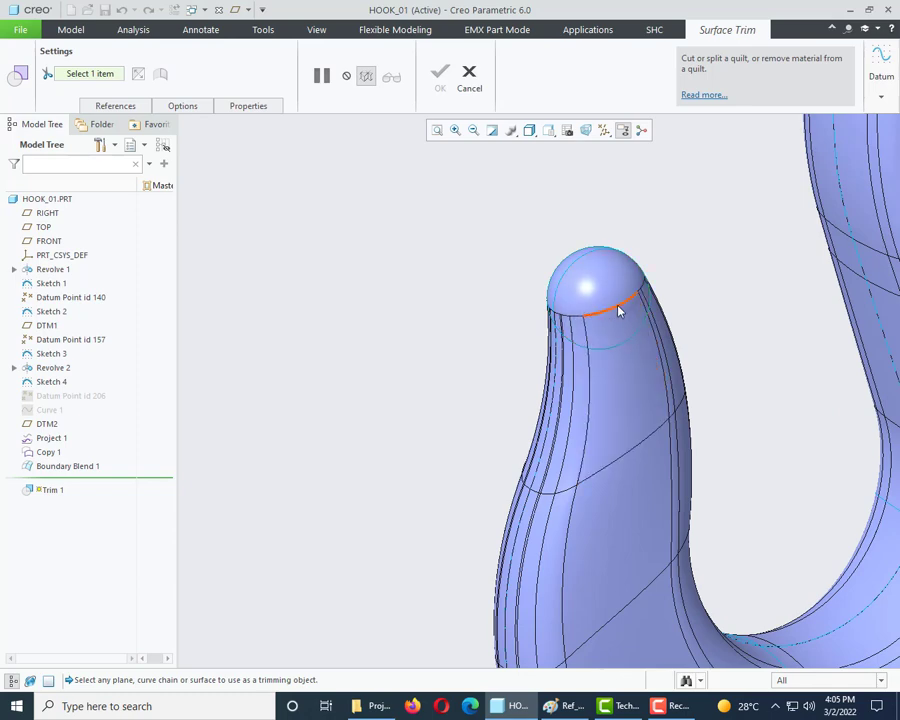
{"action": "left_click", "coordinate": [619, 311]}
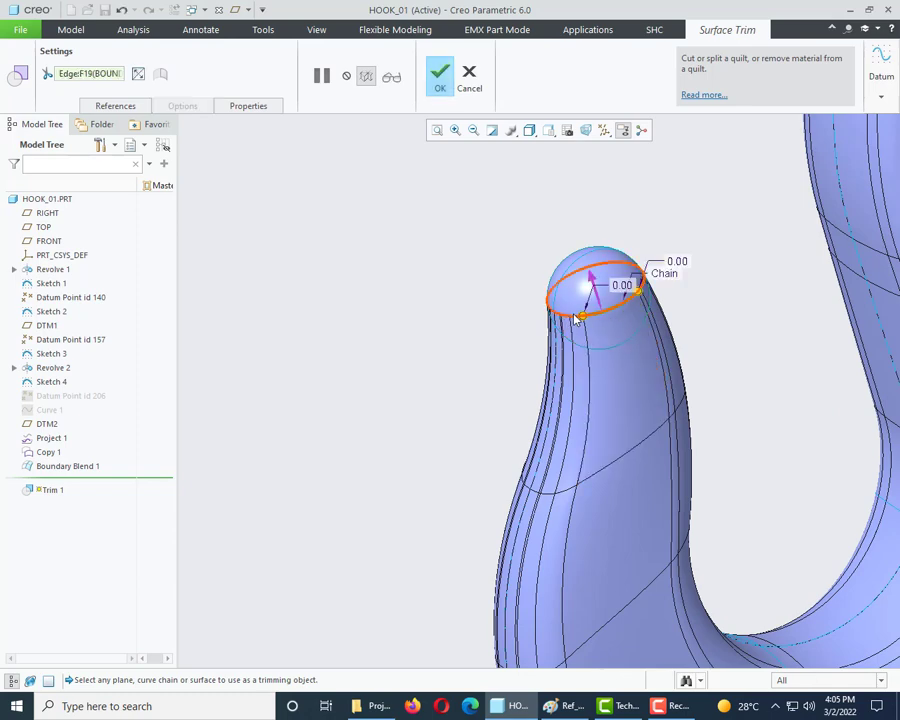
{"action": "scroll", "coordinate": [568, 318], "scroll_direction": "up", "scroll_amount": 3}
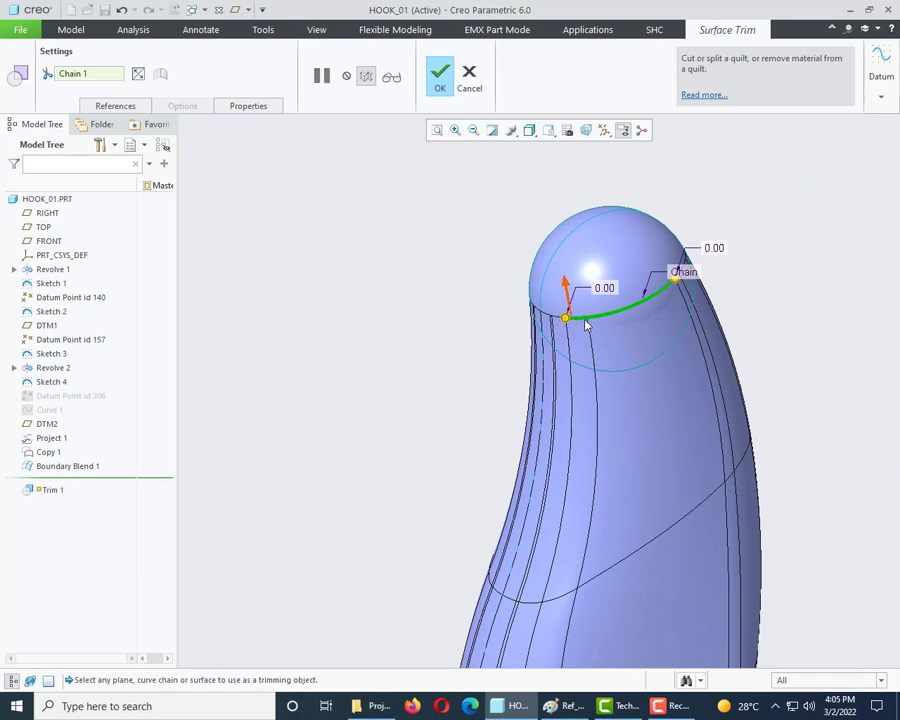
{"action": "left_click_drag", "start_coordinate": [587, 325], "coordinate": [605, 322]}
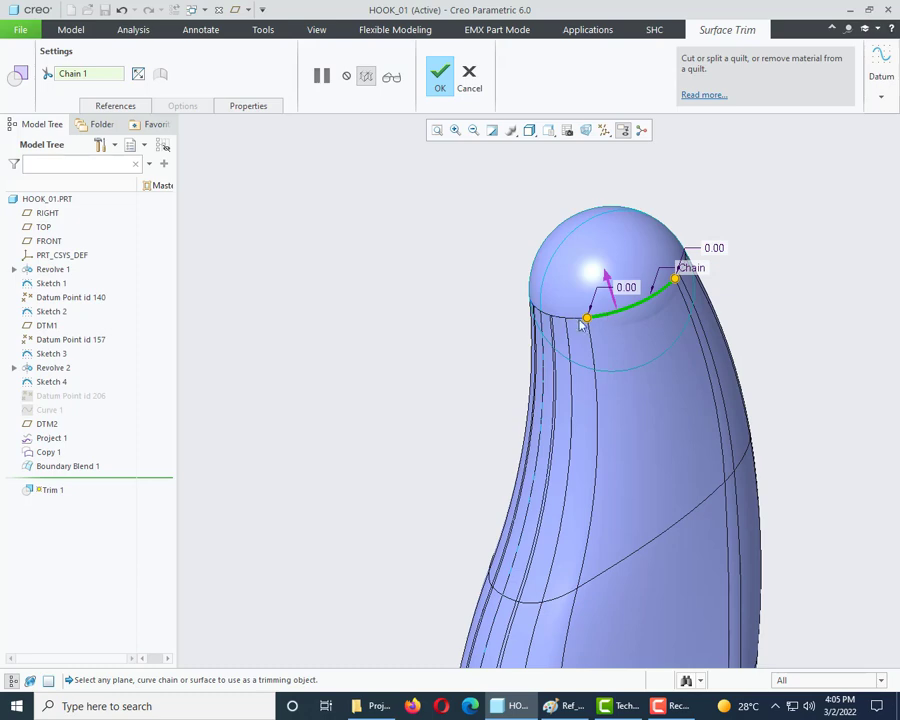
{"action": "right_click", "coordinate": [70, 73]}
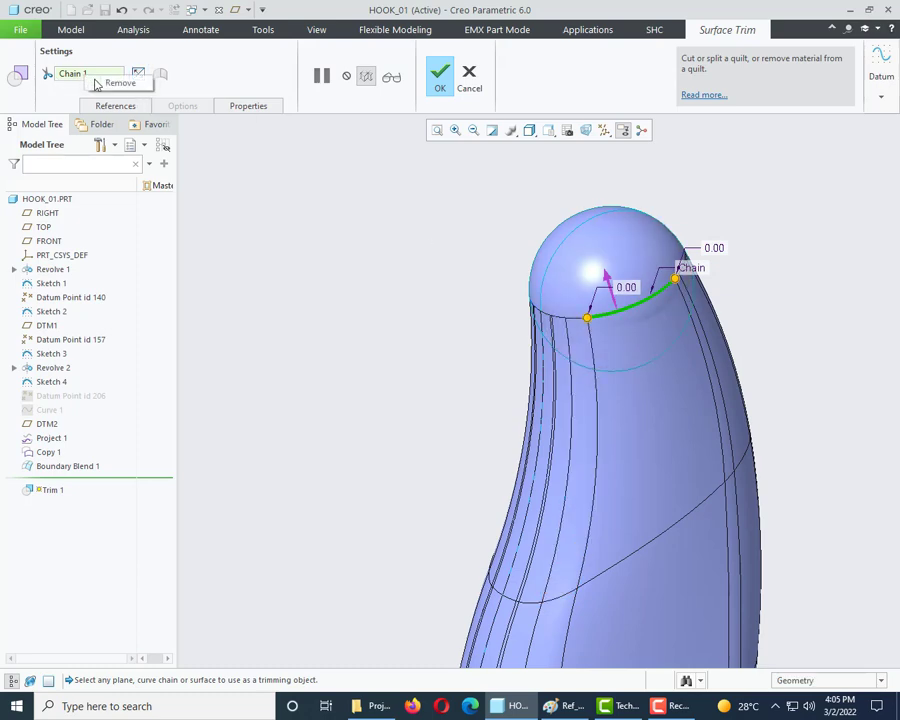
{"action": "left_click", "coordinate": [118, 82]}
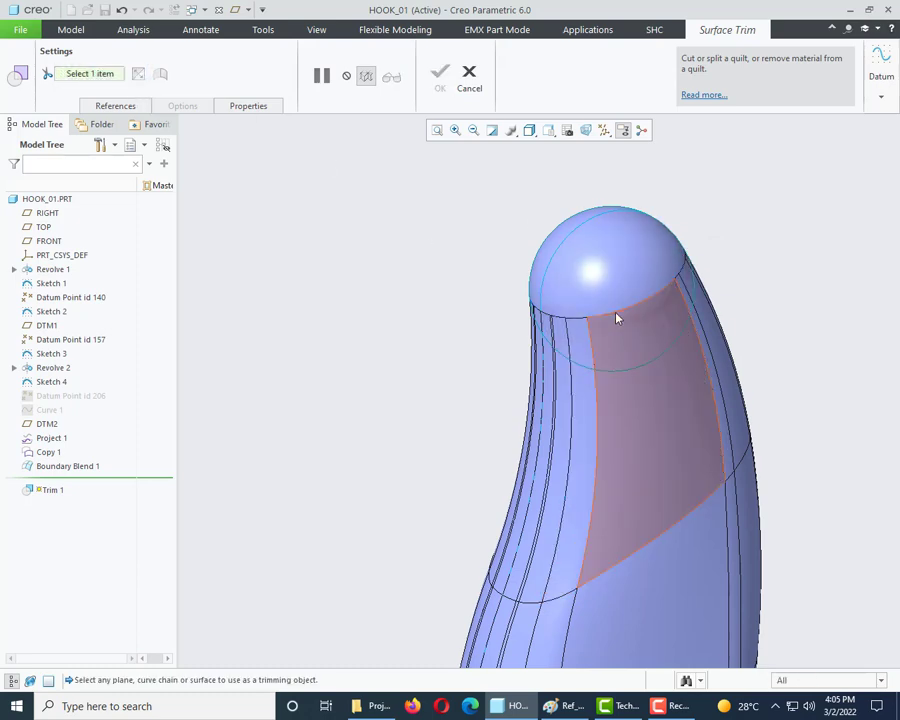
Trim the tip sphere using the closed projected curve from Project 1 as the trimming object, keeping the outer dome.
{"action": "right_click", "coordinate": [618, 317]}
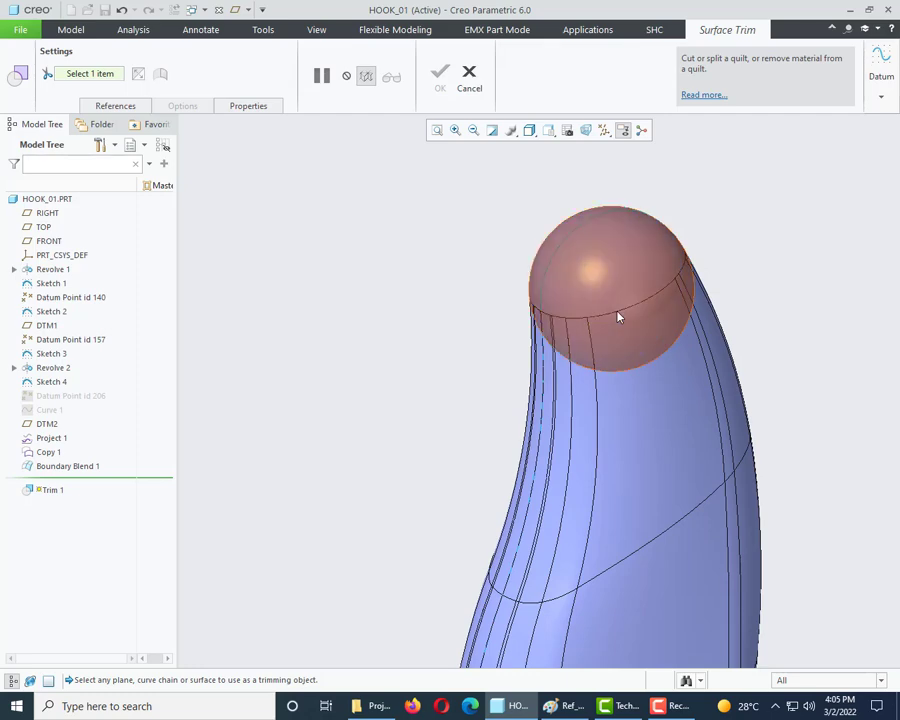
{"action": "right_click", "coordinate": [618, 317]}
{"action": "left_click", "coordinate": [618, 317]}
{"action": "scroll", "coordinate": [427, 301], "scroll_direction": "down", "scroll_amount": 3}
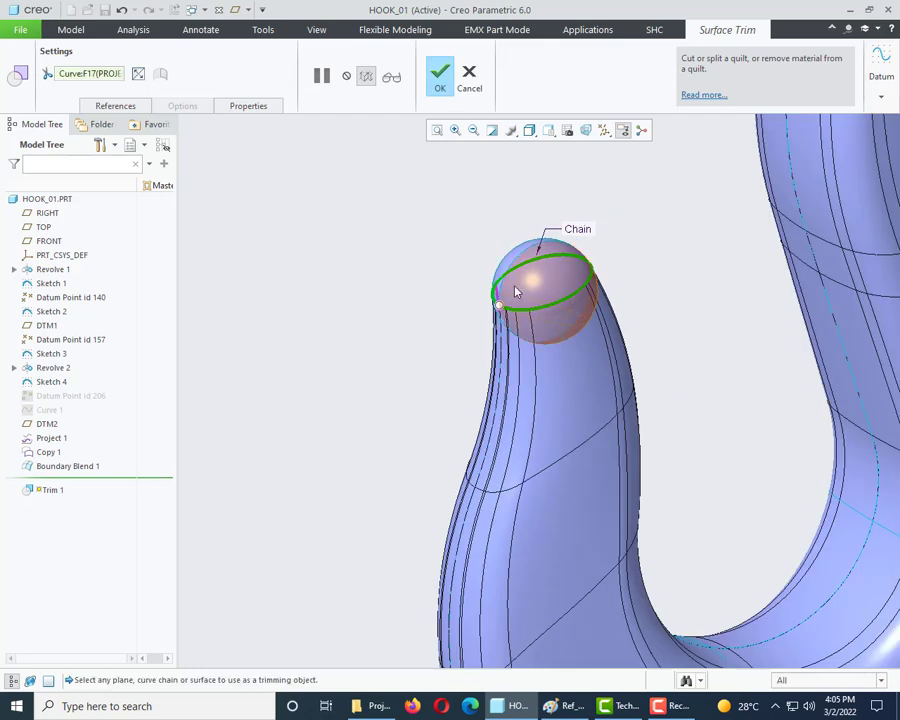
{"action": "scroll", "coordinate": [503, 316], "scroll_direction": "up", "scroll_amount": 3}
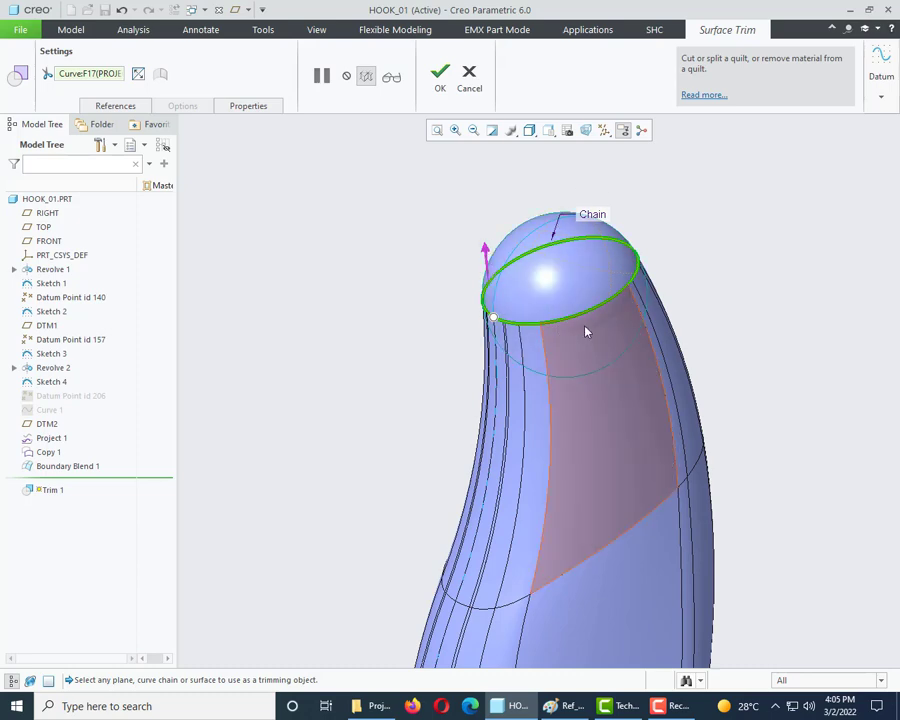
{"action": "left_click", "coordinate": [440, 76]}
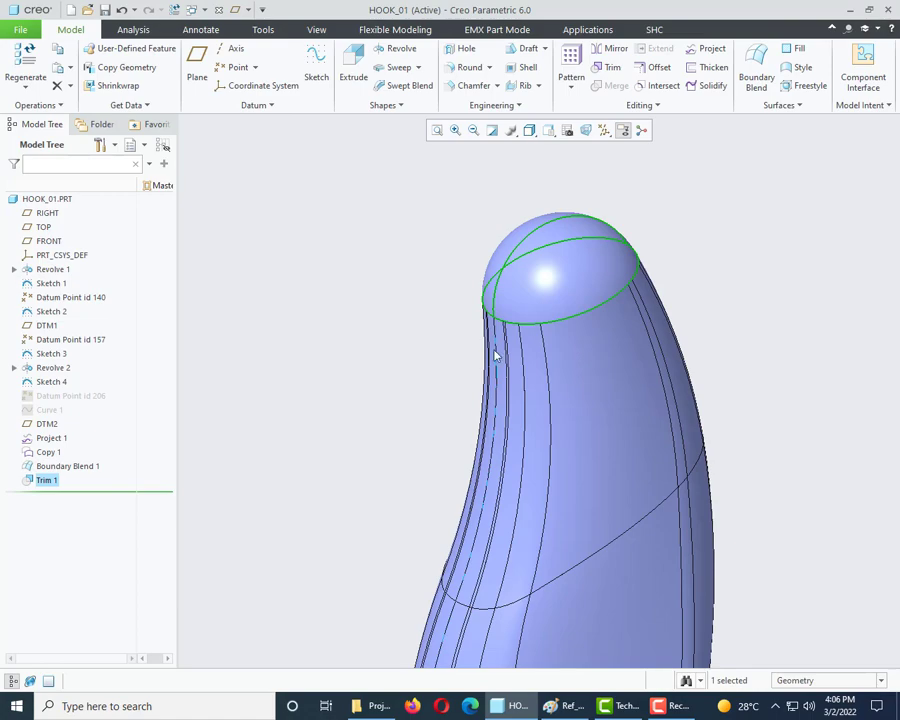
Examine the trimmed dome and its junction with the hook body from several sides.
{"action": "scroll", "coordinate": [460, 335], "scroll_direction": "down", "scroll_amount": 3}
{"action": "left_click", "coordinate": [542, 287]}
{"action": "scroll", "coordinate": [544, 286], "scroll_direction": "up", "scroll_amount": 1}
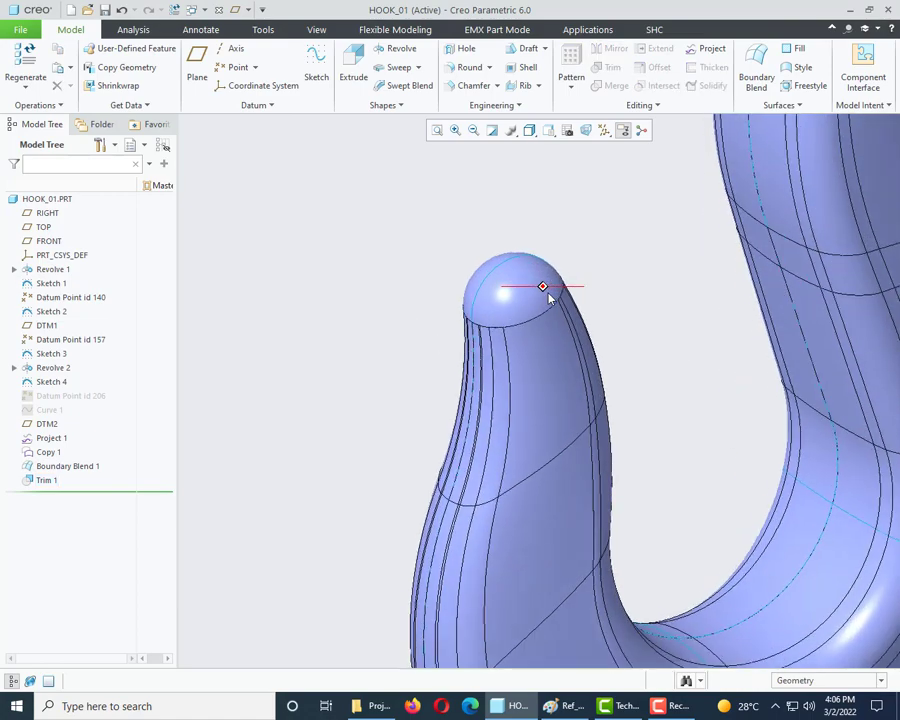
{"action": "scroll", "coordinate": [548, 298], "scroll_direction": "down", "scroll_amount": 3}
{"action": "scroll", "coordinate": [428, 410], "scroll_direction": "down", "scroll_amount": 2}
{"action": "scroll", "coordinate": [471, 361], "scroll_direction": "up", "scroll_amount": 1}
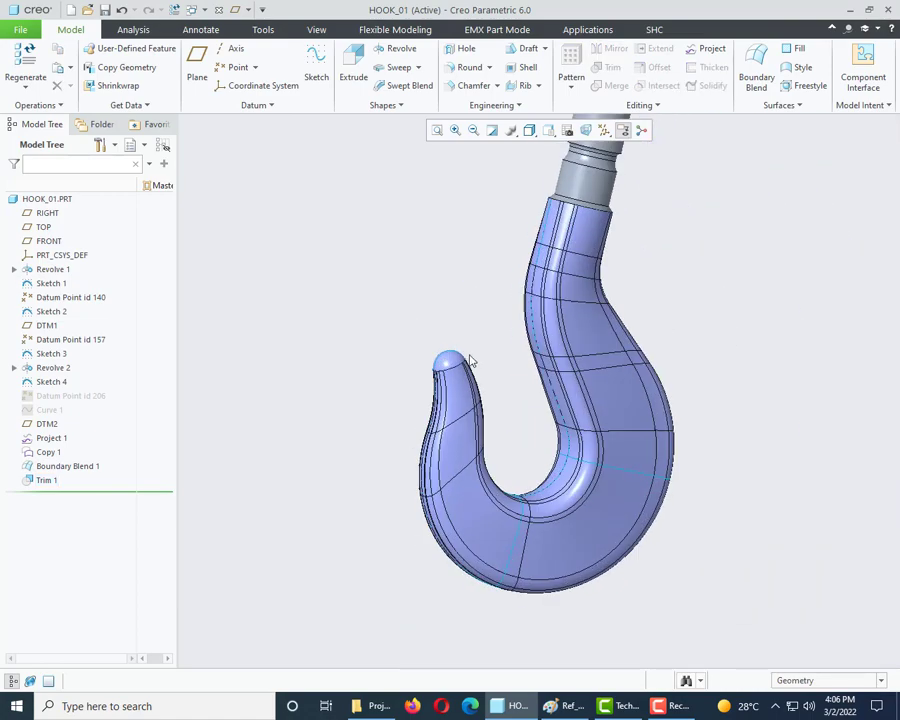
{"action": "scroll", "coordinate": [471, 361], "scroll_direction": "up", "scroll_amount": 3}
{"action": "left_click", "coordinate": [428, 373]}
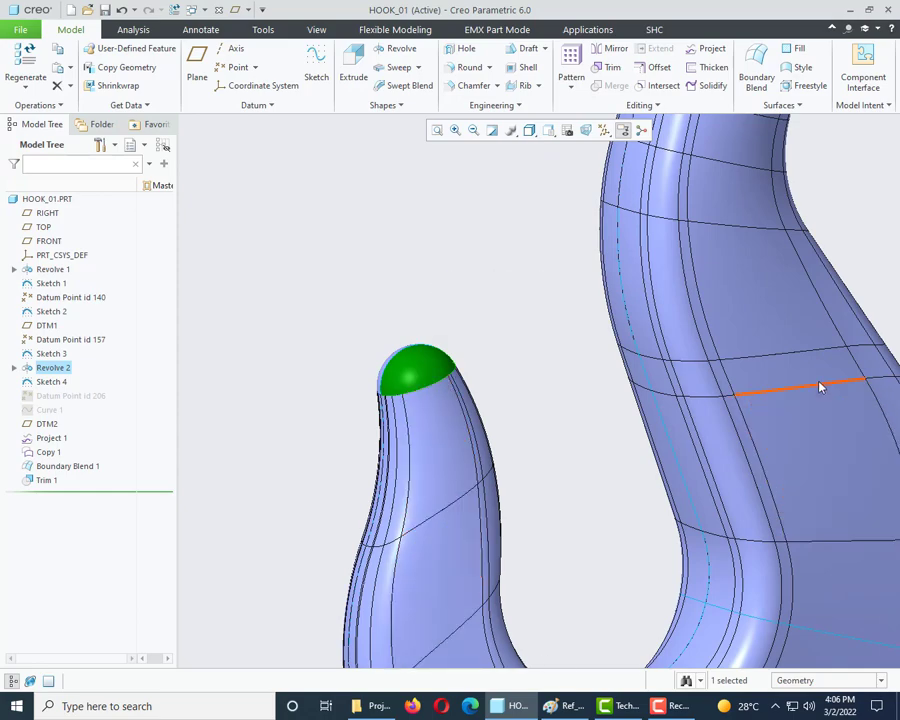
{"action": "scroll", "coordinate": [522, 476], "scroll_direction": "down", "scroll_amount": 3}
{"action": "middle_click_drag", "start_coordinate": [522, 476], "coordinate": [580, 294]}
{"action": "scroll", "coordinate": [580, 294], "scroll_direction": "up", "scroll_amount": 1}
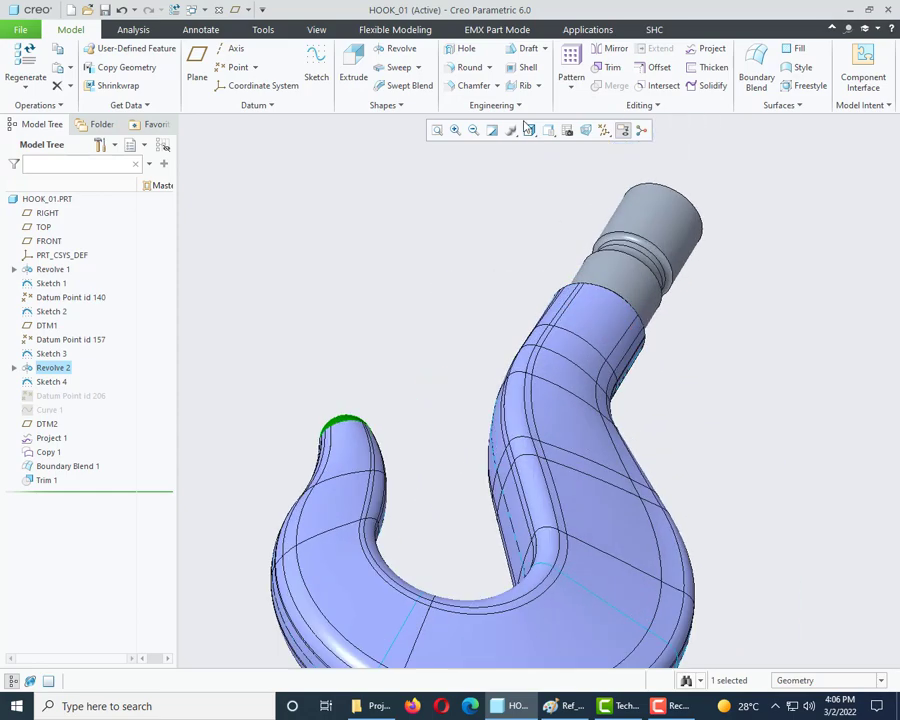
Switch the display style to No Hidden and check the copied surface closing the shank end of the hook body.
{"action": "left_click", "coordinate": [529, 130]}
{"action": "left_click", "coordinate": [560, 192]}
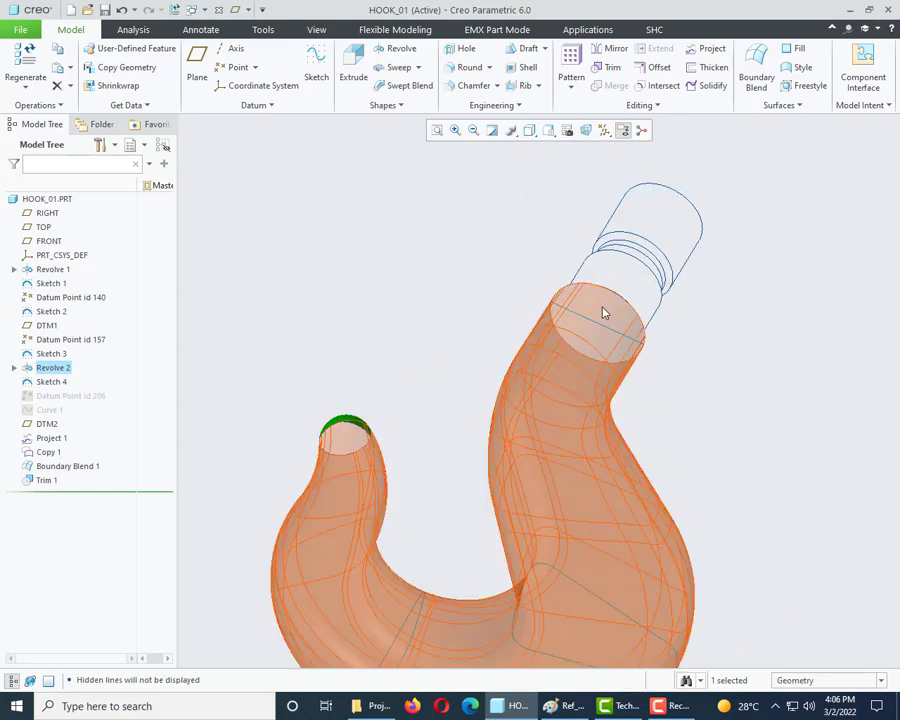
{"action": "left_click", "coordinate": [603, 313]}
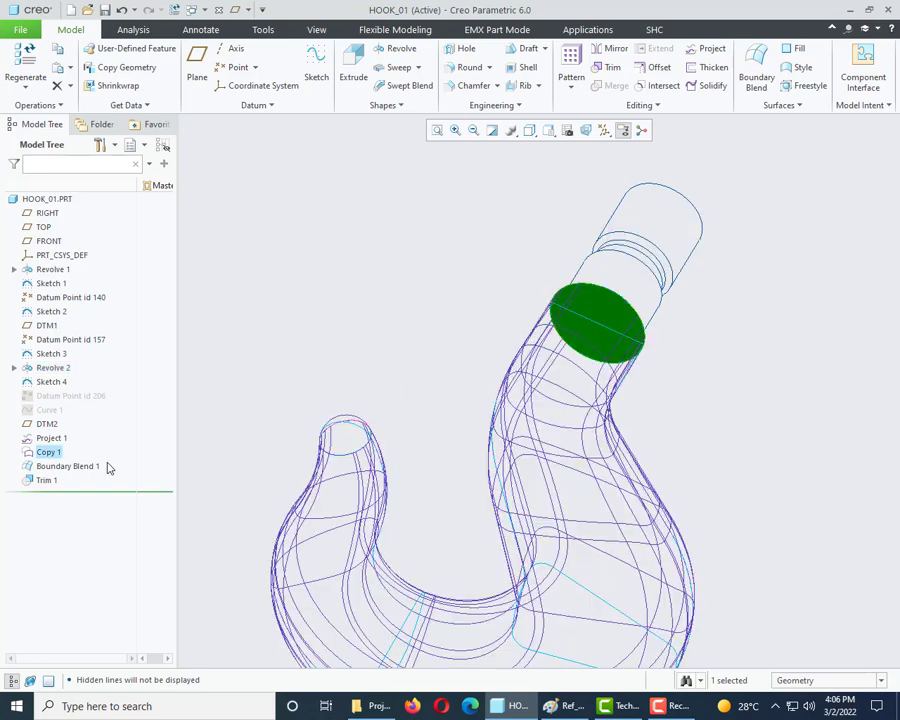
{"action": "left_click", "coordinate": [44, 452]}
{"action": "left_click", "coordinate": [286, 380]}
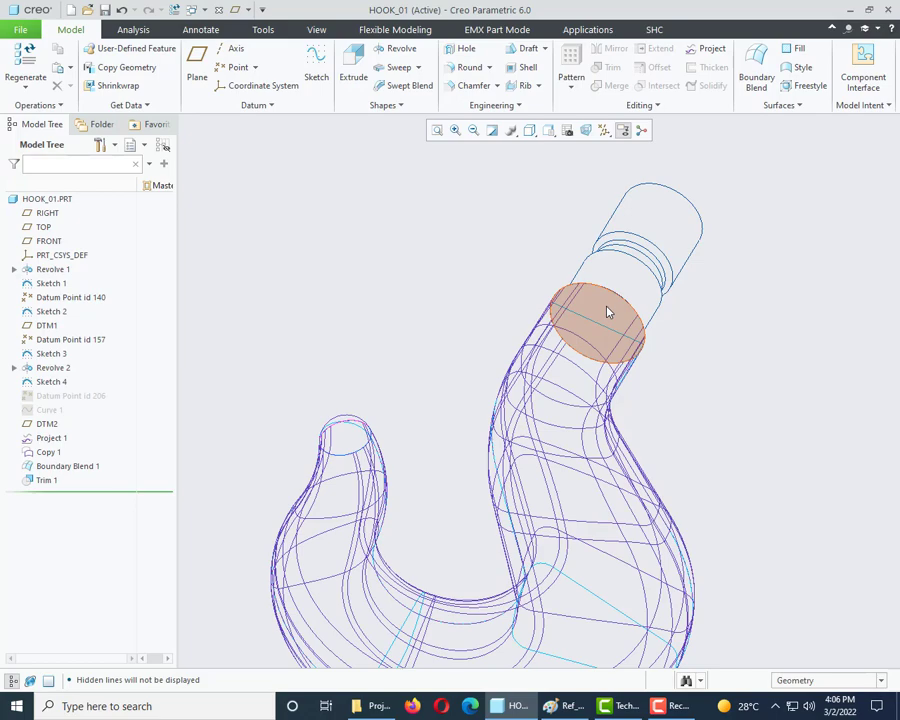
Merge the Copy 1 end surface, the Boundary Blend hook body and the trimmed tip dome into one quilt.
{"action": "left_click", "coordinate": [607, 312]}
{"action": "left_click", "coordinate": [570, 375], "text": "ctrl"}
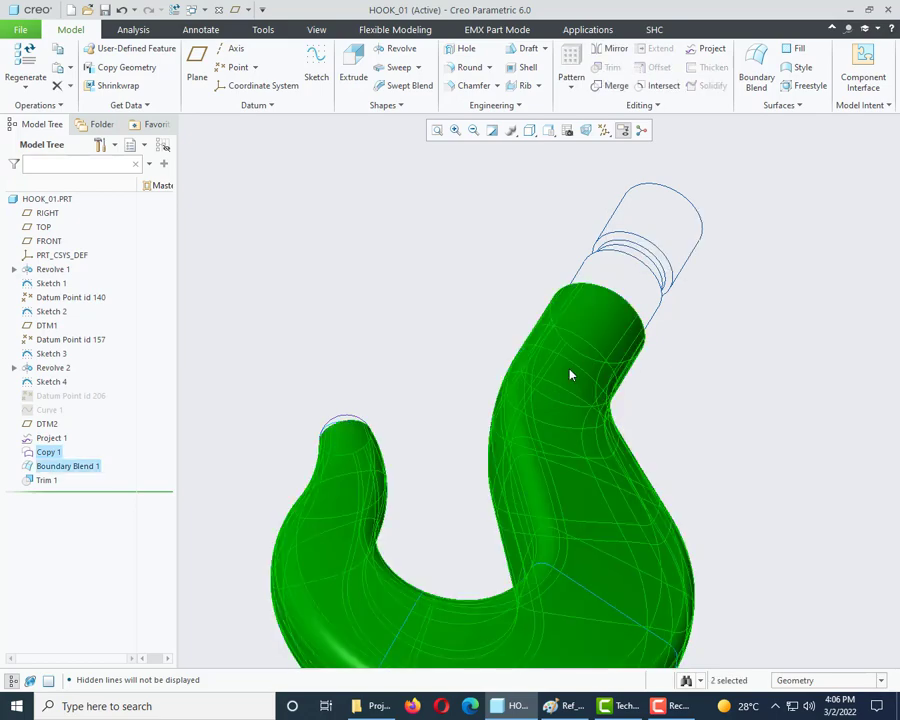
{"action": "mouse_move", "coordinate": [570, 375]}
{"action": "middle_mouse_down"}
{"action": "mouse_move", "coordinate": [482, 350]}
{"action": "mouse_move", "coordinate": [500, 382]}
{"action": "mouse_move", "coordinate": [510, 392]}
{"action": "mouse_move", "coordinate": [490, 279]}
{"action": "middle_mouse_up"}
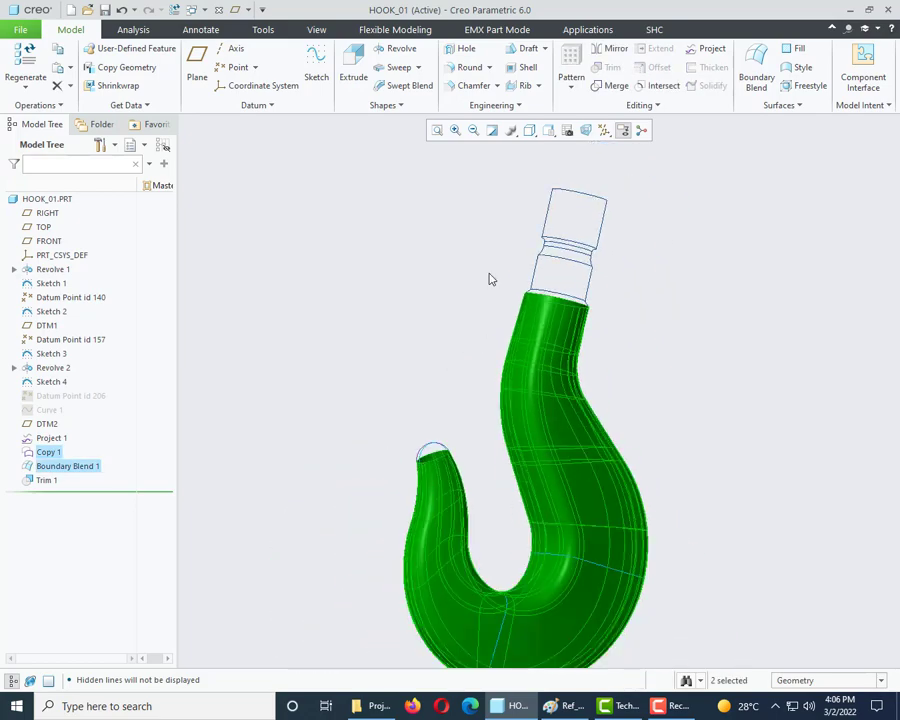
{"action": "left_click", "coordinate": [604, 90]}
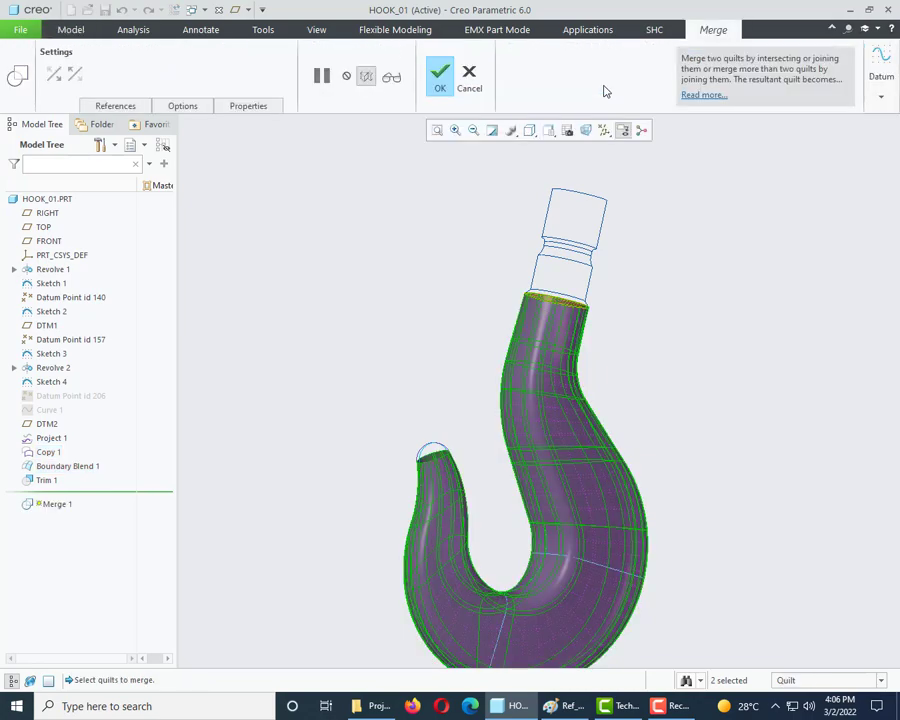
{"action": "scroll", "coordinate": [413, 445], "scroll_direction": "down", "scroll_amount": 5}
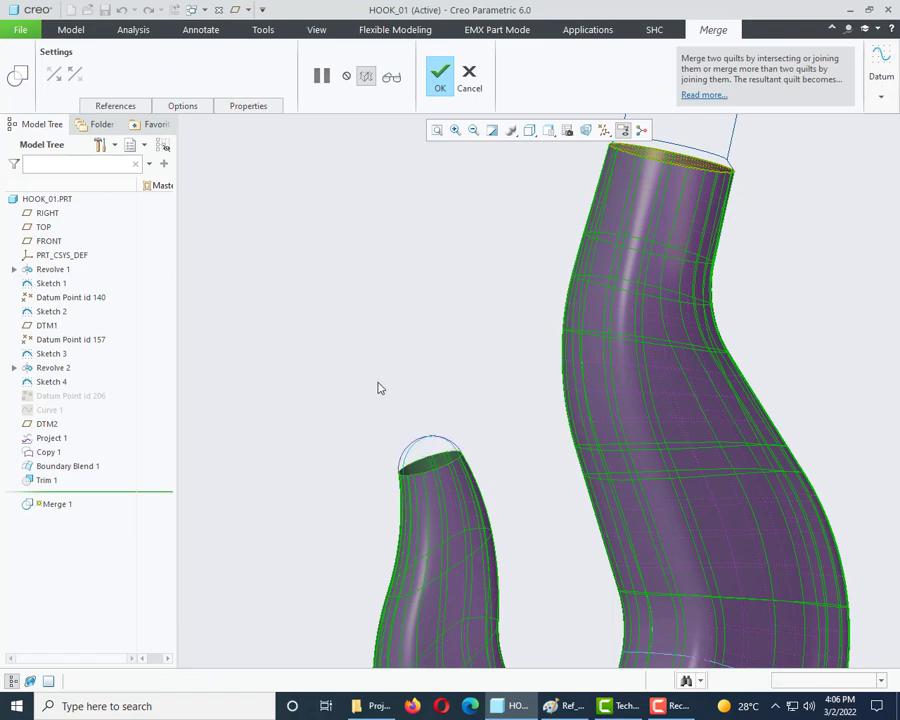
{"action": "left_click", "coordinate": [440, 78]}
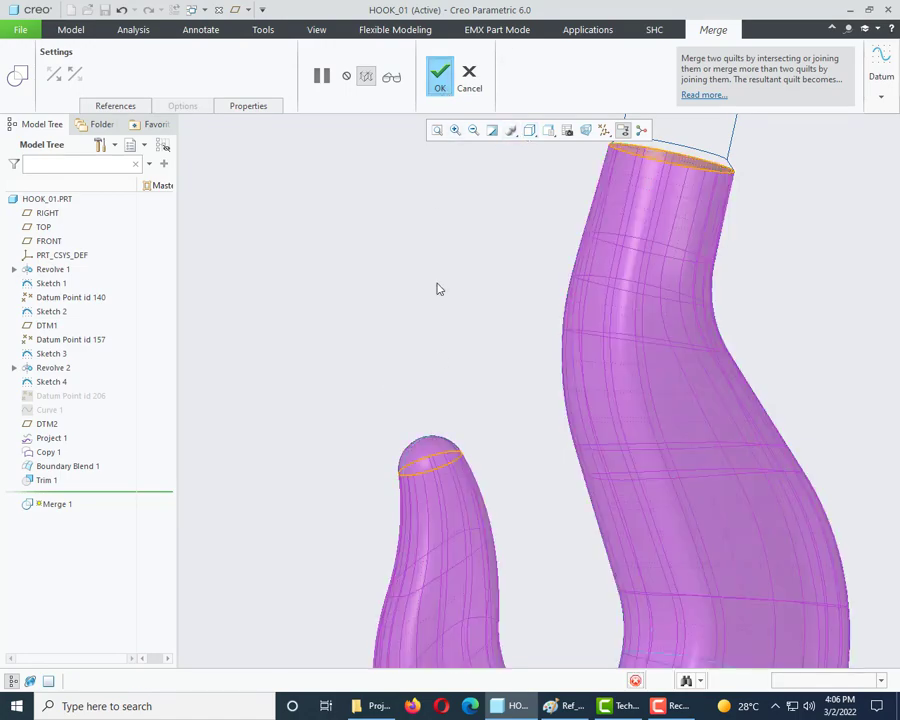
Set the display style to Shading With Edges and solidify the merged hook quilt with the Fill with solid option.
{"action": "scroll", "coordinate": [487, 371], "scroll_direction": "down", "scroll_amount": 4}
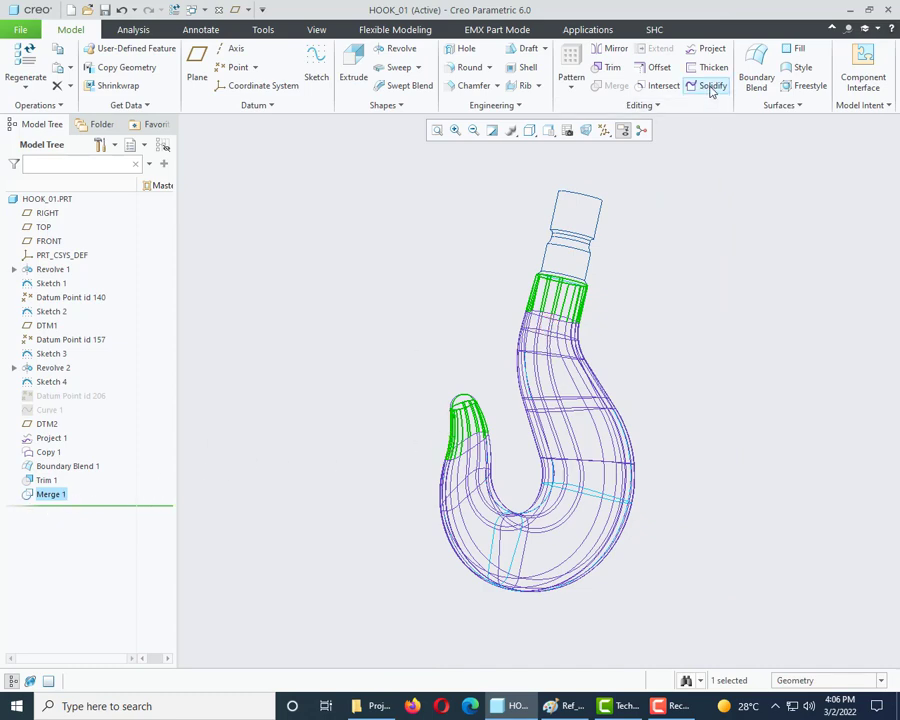
{"action": "left_click", "coordinate": [529, 130]}
{"action": "left_click", "coordinate": [573, 163]}
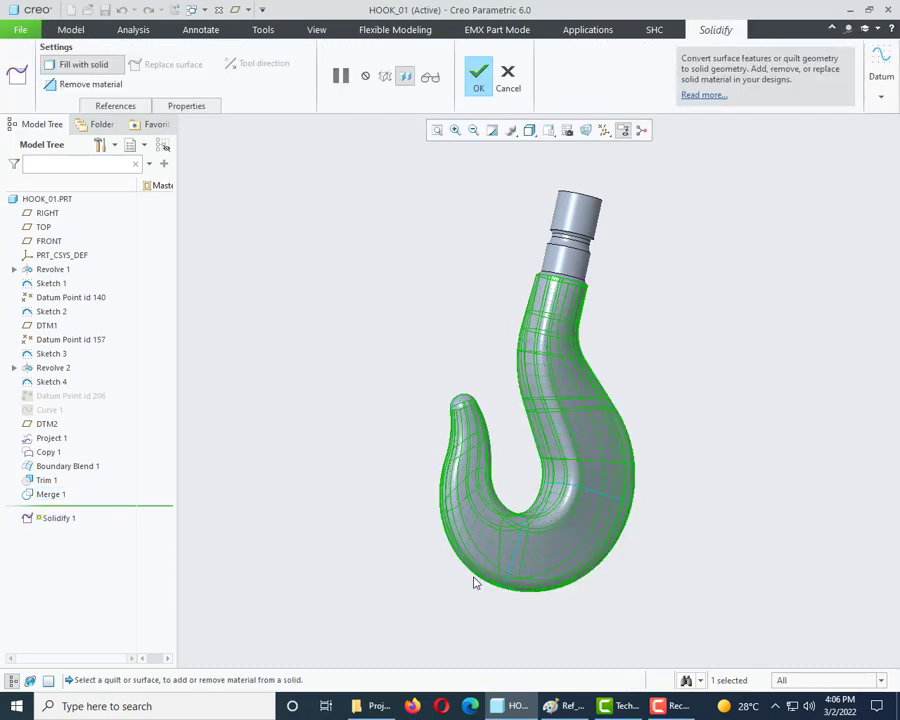
{"action": "left_click", "coordinate": [412, 300]}
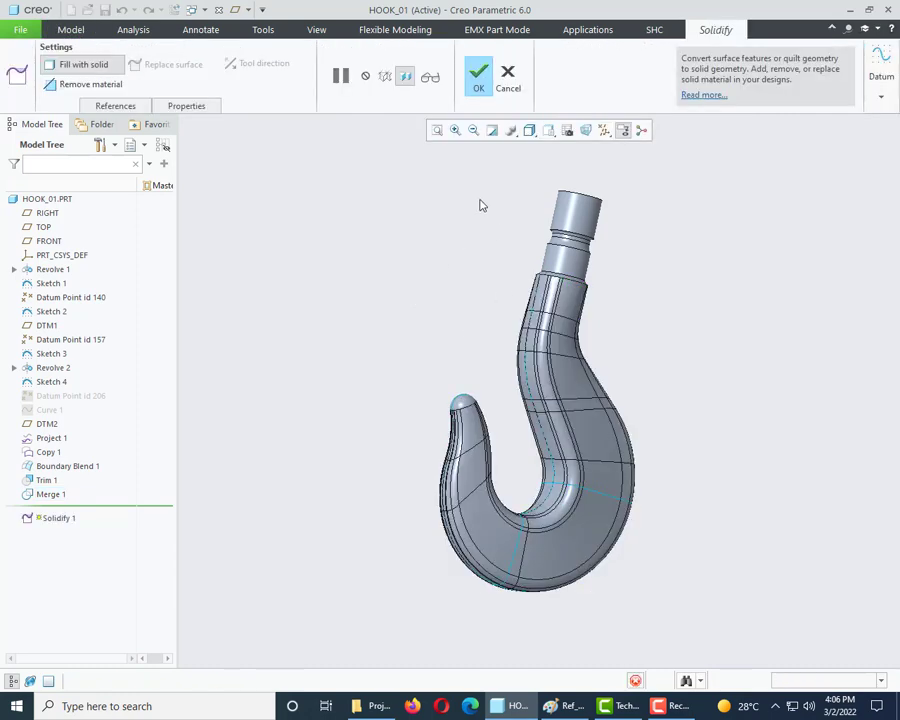
{"action": "middle_click", "coordinate": [534, 165]}
Set the display style to Shading and inspect the solid hook and its threaded shank end.
{"action": "left_click", "coordinate": [531, 131]}
{"action": "left_click", "coordinate": [555, 179]}
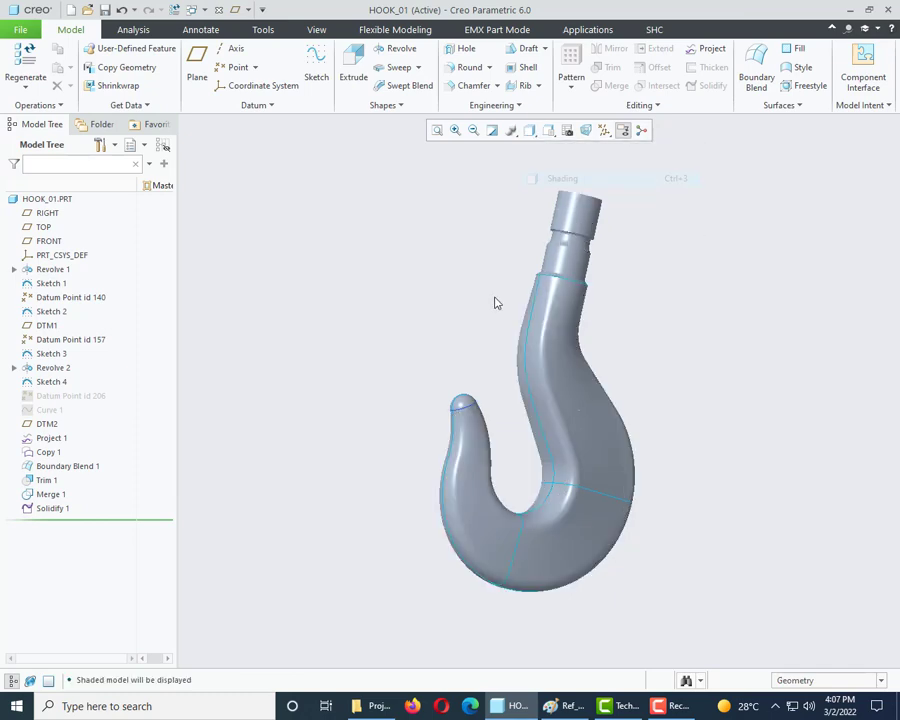
{"action": "mouse_move", "coordinate": [496, 301]}
{"action": "middle_mouse_down"}
{"action": "mouse_move", "coordinate": [546, 317]}
{"action": "mouse_move", "coordinate": [476, 331]}
{"action": "mouse_move", "coordinate": [494, 368]}
{"action": "mouse_move", "coordinate": [500, 327]}
{"action": "mouse_move", "coordinate": [528, 307]}
{"action": "mouse_move", "coordinate": [510, 321]}
{"action": "mouse_move", "coordinate": [470, 313]}
{"action": "mouse_move", "coordinate": [516, 280]}
{"action": "middle_mouse_up"}
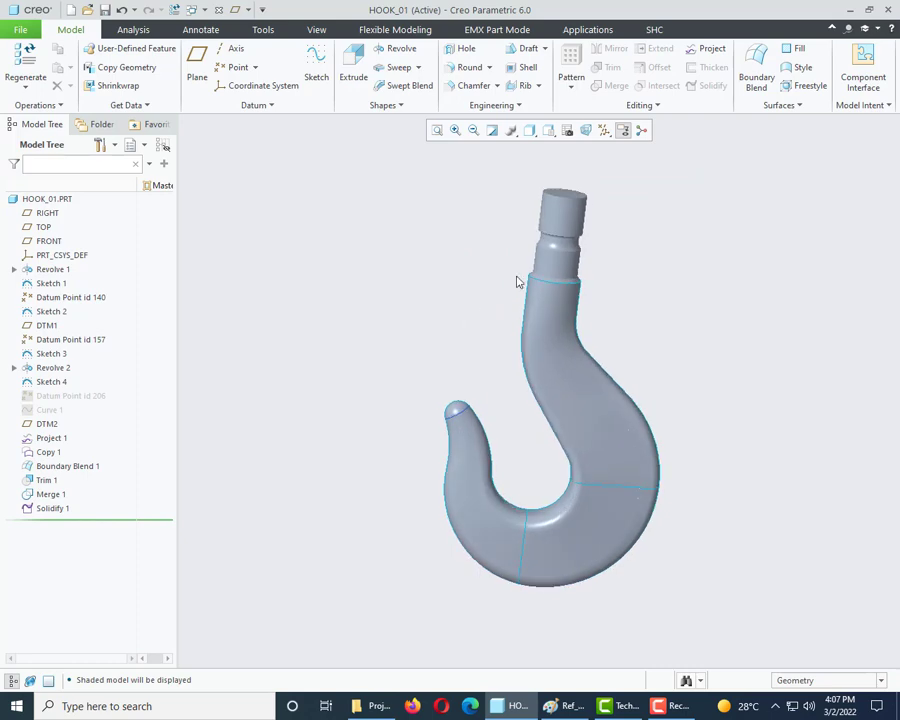
{"action": "scroll", "coordinate": [560, 207], "scroll_direction": "up", "scroll_amount": 3}
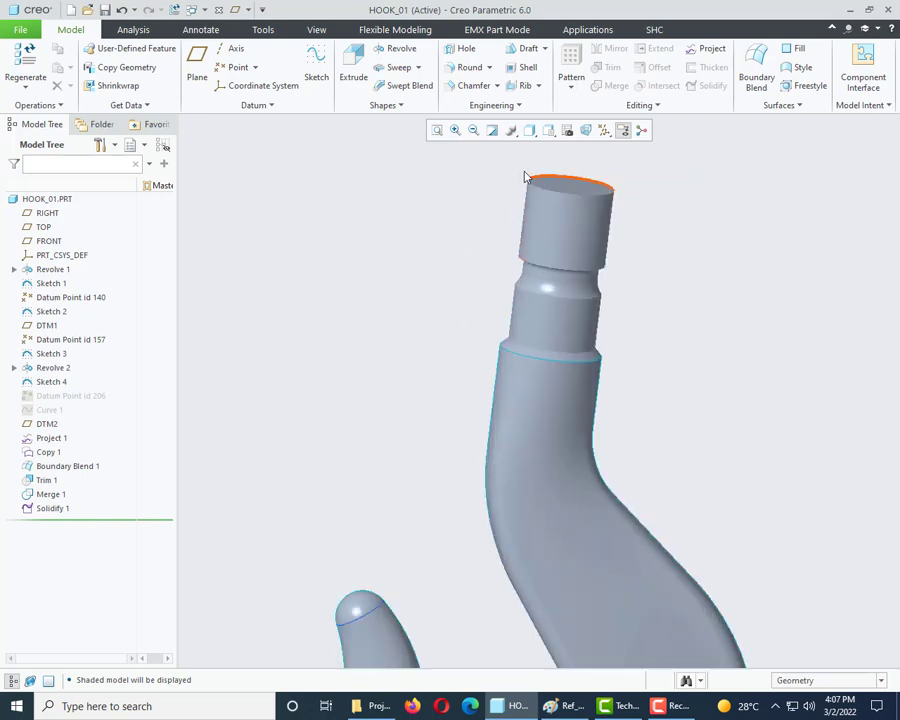
Hide the construction features from Sketch 1 through Copy 1 so only the hook body is displayed.
{"action": "scroll", "coordinate": [532, 238], "scroll_direction": "down", "scroll_amount": 3}
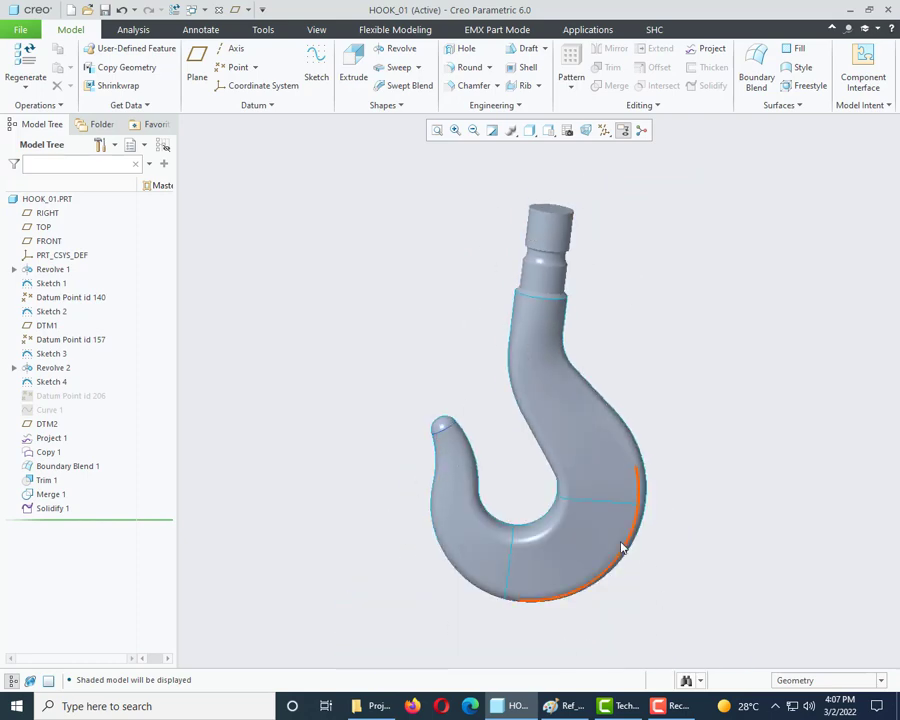
{"action": "left_click", "coordinate": [40, 467]}
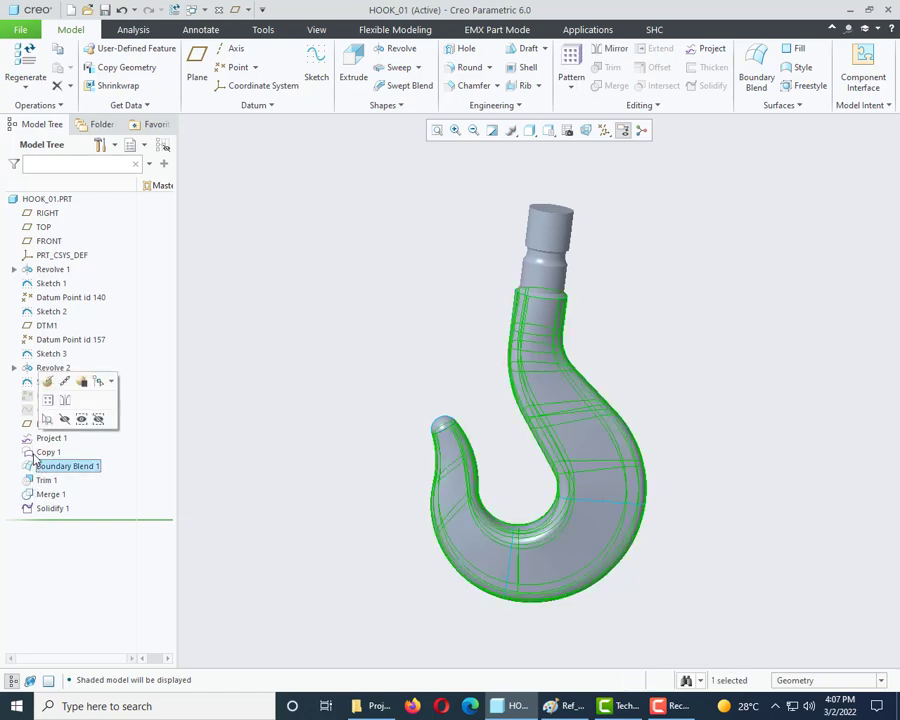
{"action": "left_click", "coordinate": [36, 453]}
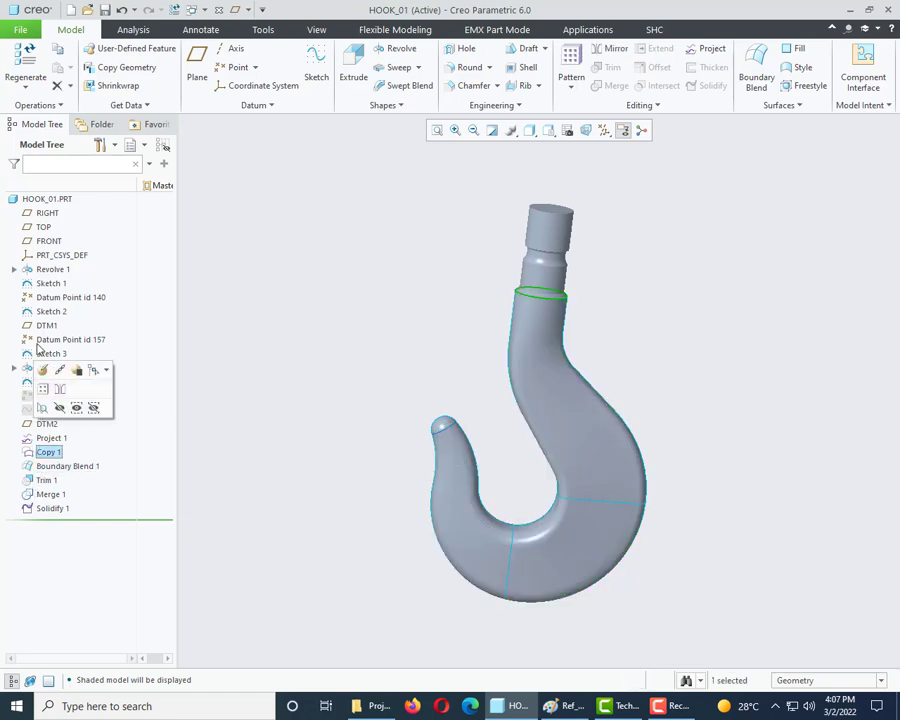
{"action": "left_click", "coordinate": [40, 285], "text": "shift"}
{"action": "right_click", "coordinate": [40, 285]}
{"action": "left_click", "coordinate": [62, 258]}
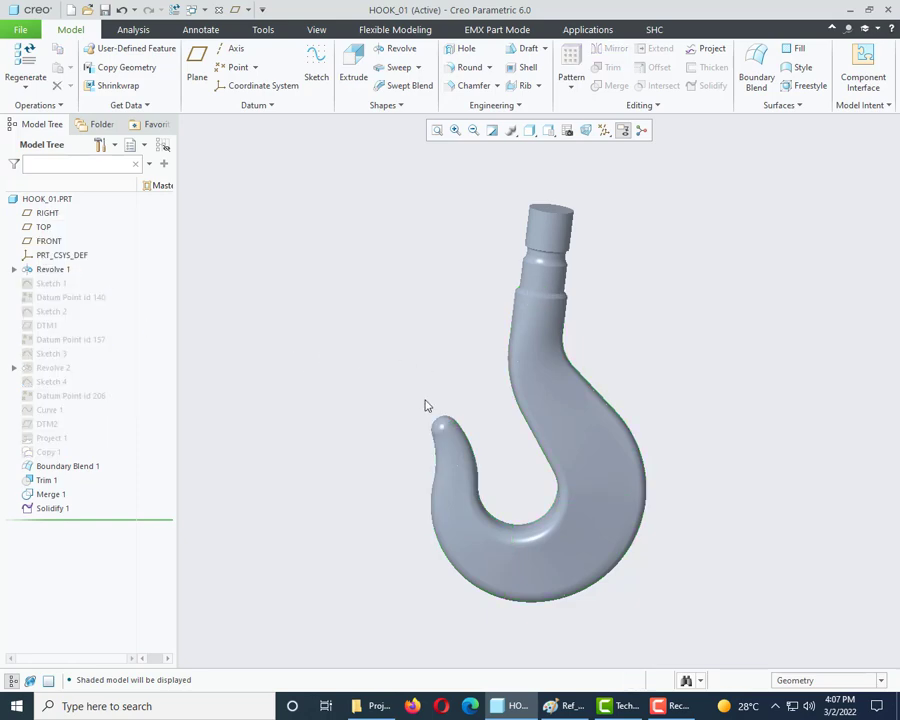
{"action": "middle_click_drag", "start_coordinate": [424, 405], "coordinate": [445, 392]}
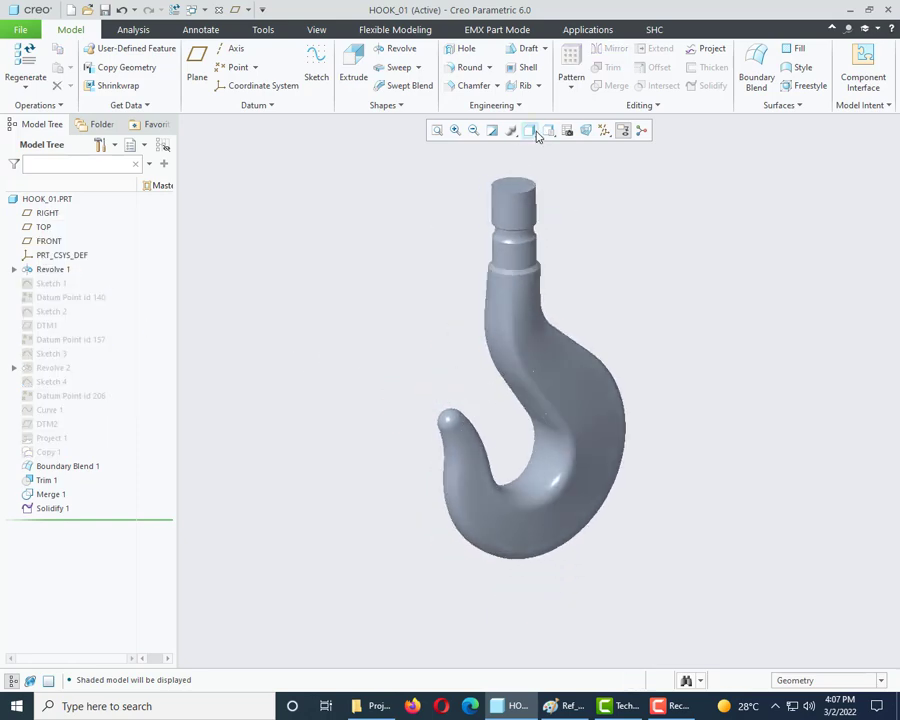
Switch to a saved view orientation and open the hook in Render Studio with real-time rendering.
{"action": "left_click", "coordinate": [531, 131]}
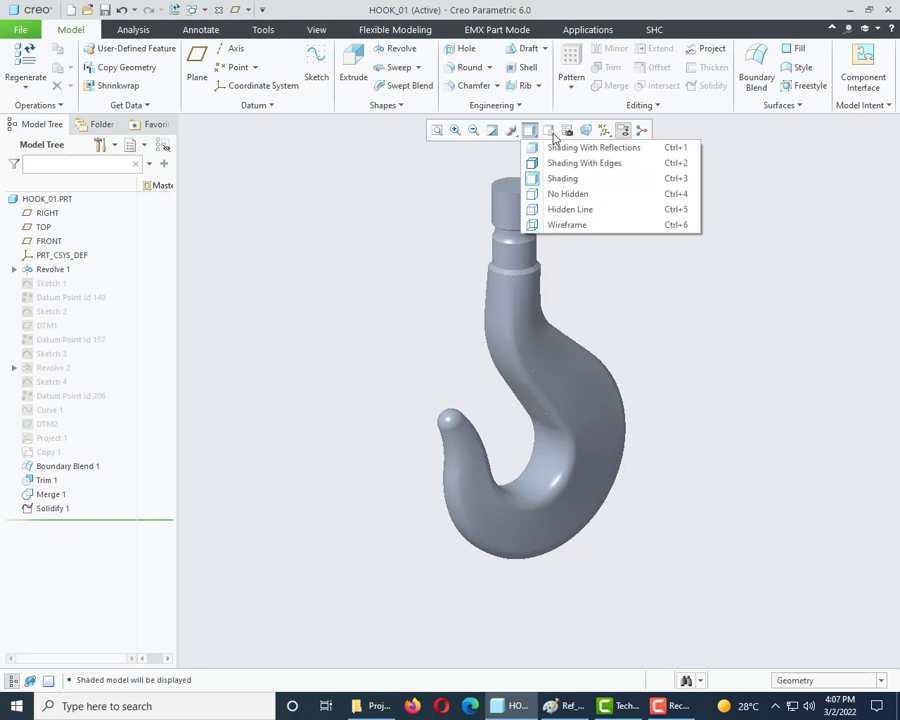
{"action": "left_click", "coordinate": [548, 133]}
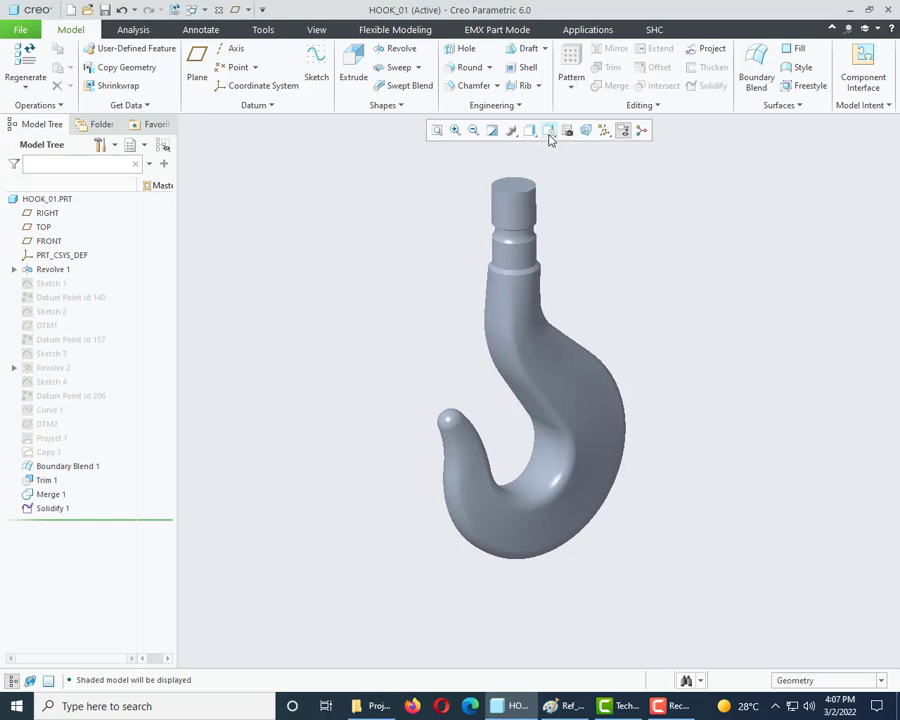
{"action": "left_click", "coordinate": [548, 131]}
{"action": "left_click", "coordinate": [566, 142]}
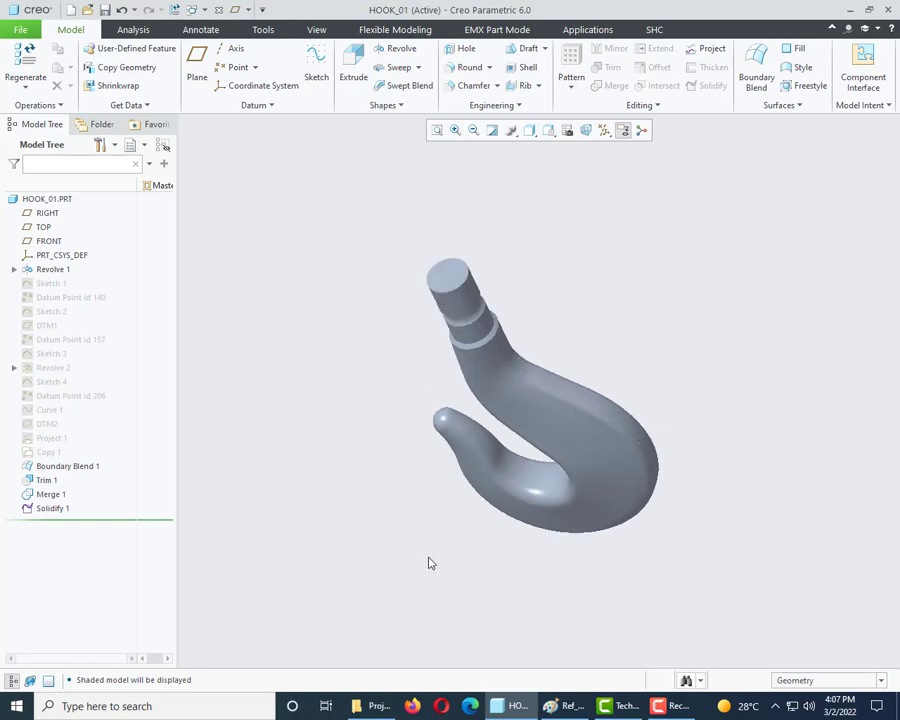
{"action": "scroll", "coordinate": [470, 556], "scroll_direction": "down", "scroll_amount": 2}
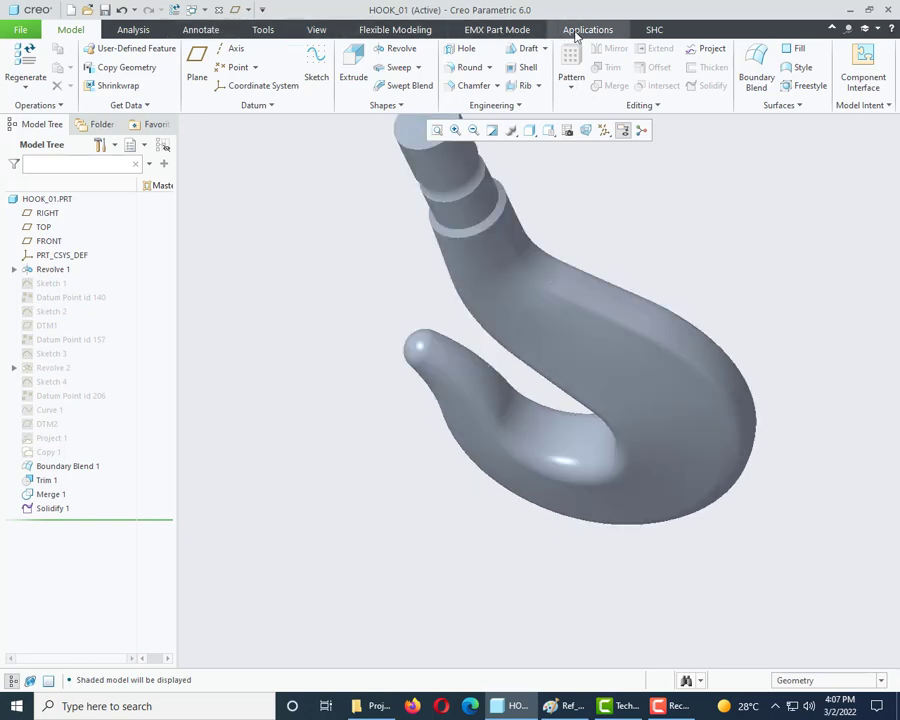
{"action": "left_click", "coordinate": [585, 30]}
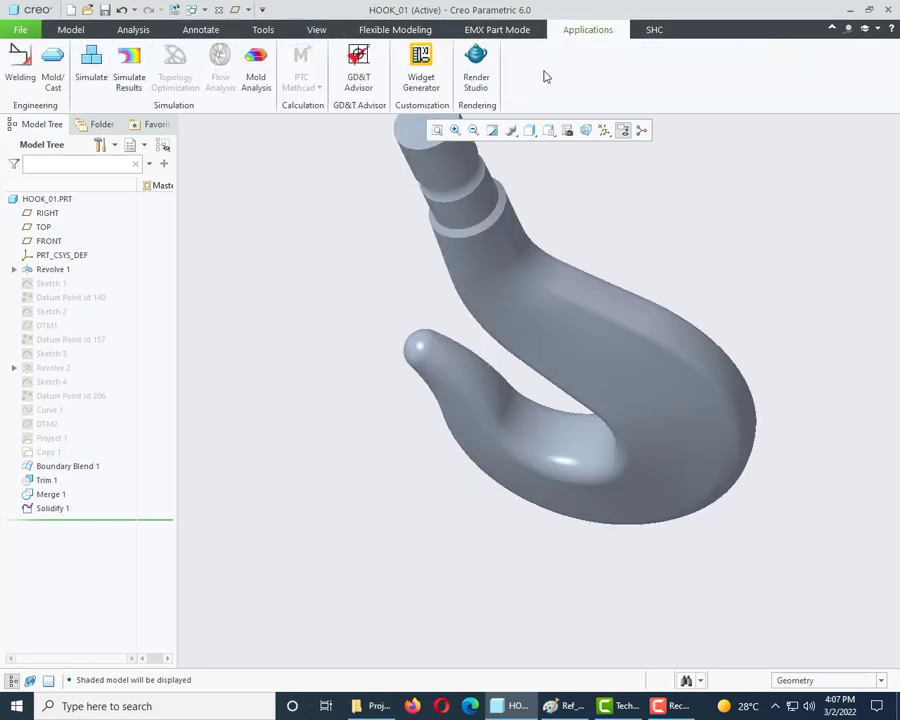
{"action": "left_click", "coordinate": [476, 70]}
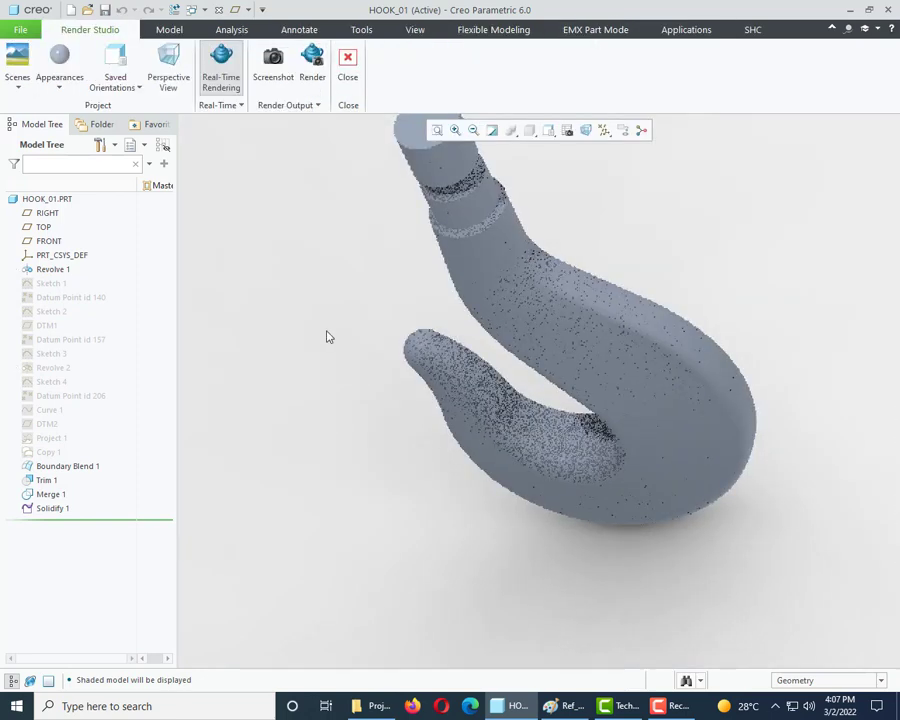
Apply the second appearance of the Metal-Steel.dmt library to the whole HOOK_01.PRT part.
{"action": "left_click", "coordinate": [60, 82]}
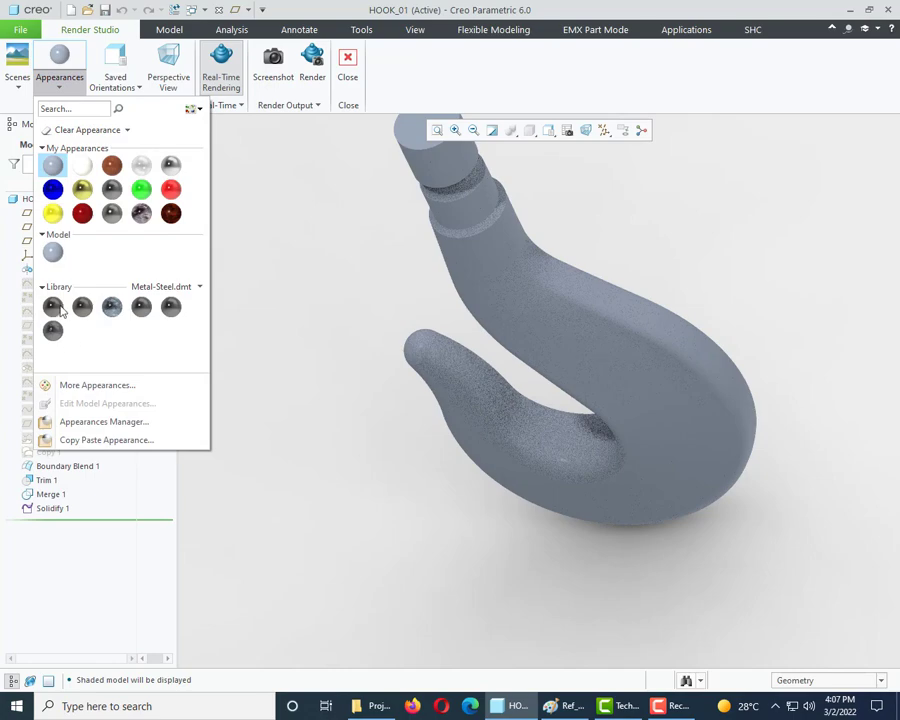
{"action": "left_click", "coordinate": [199, 288]}
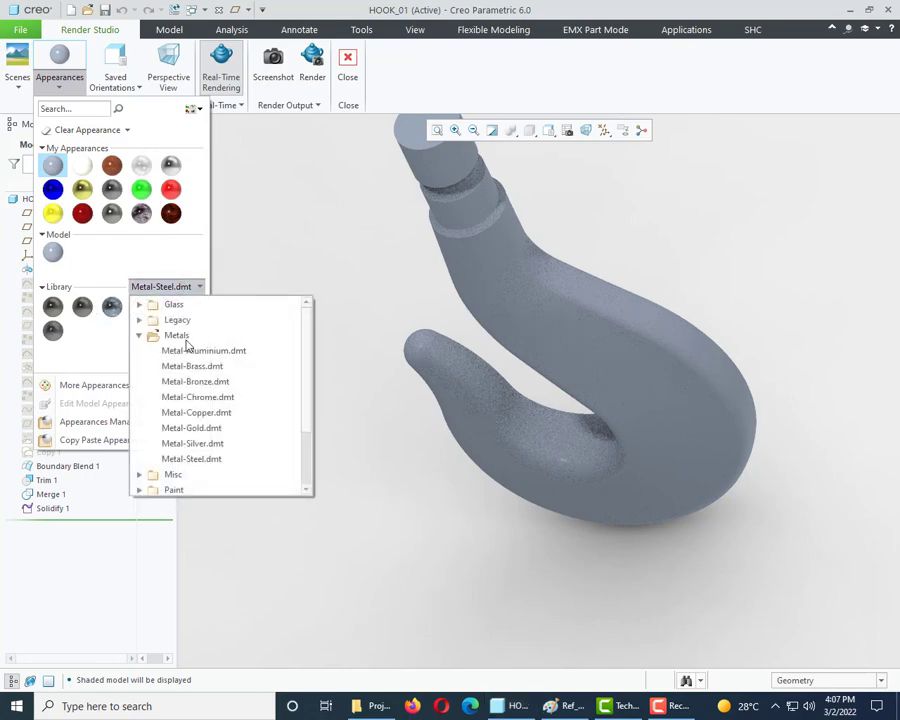
{"action": "left_click", "coordinate": [140, 335]}
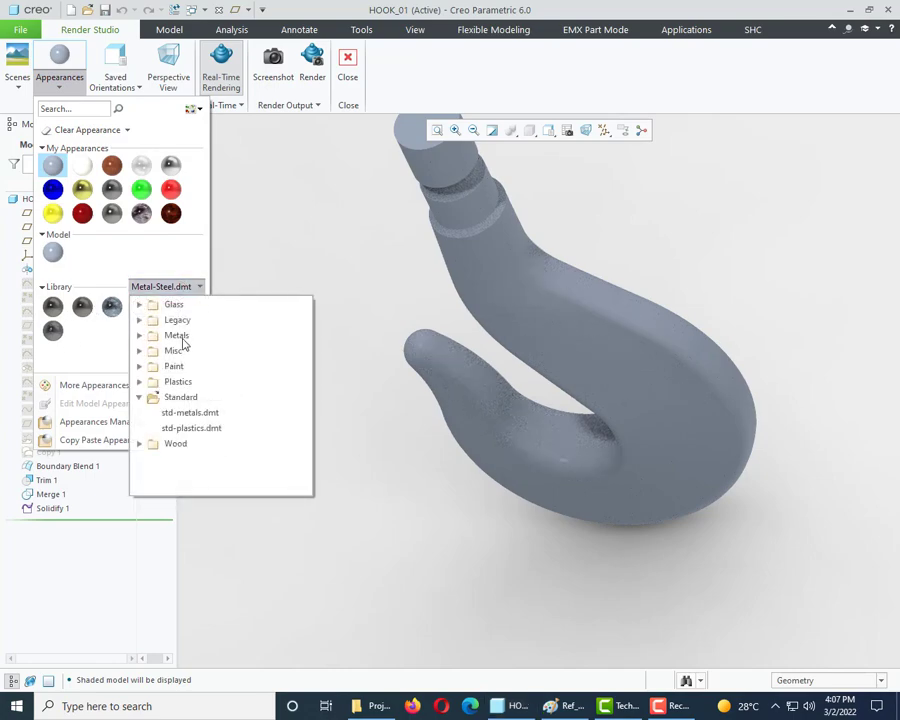
{"action": "left_click", "coordinate": [180, 338]}
{"action": "left_click", "coordinate": [139, 337]}
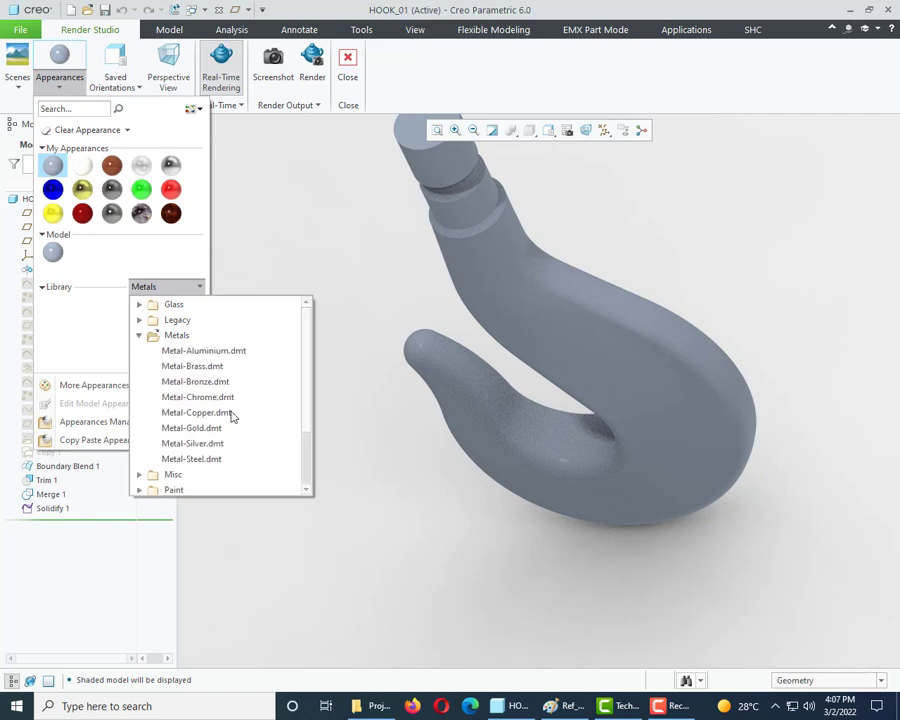
{"action": "left_click", "coordinate": [205, 459]}
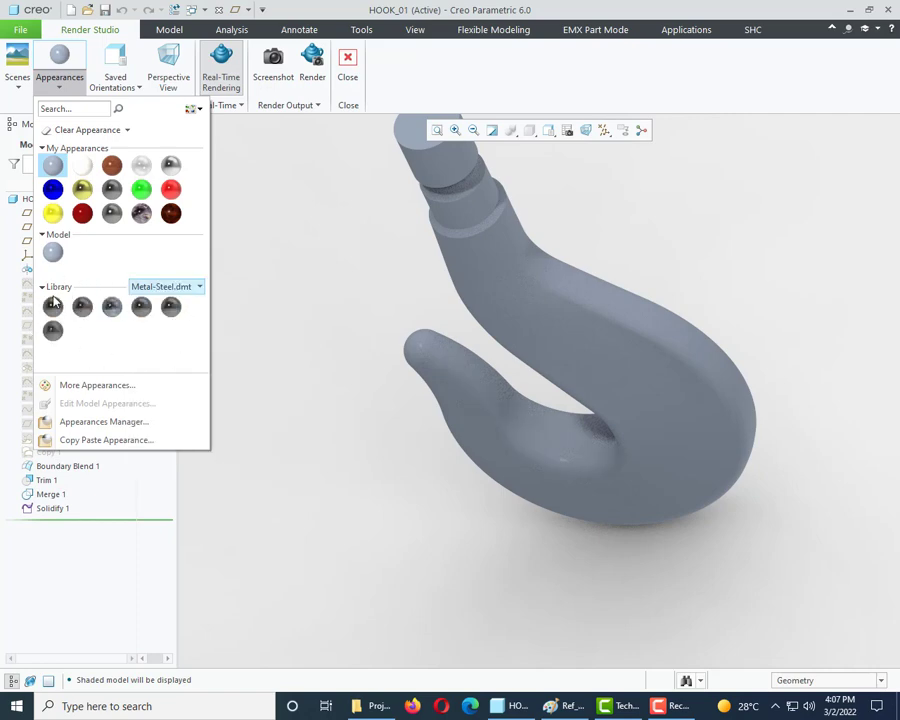
{"action": "left_click", "coordinate": [81, 308]}
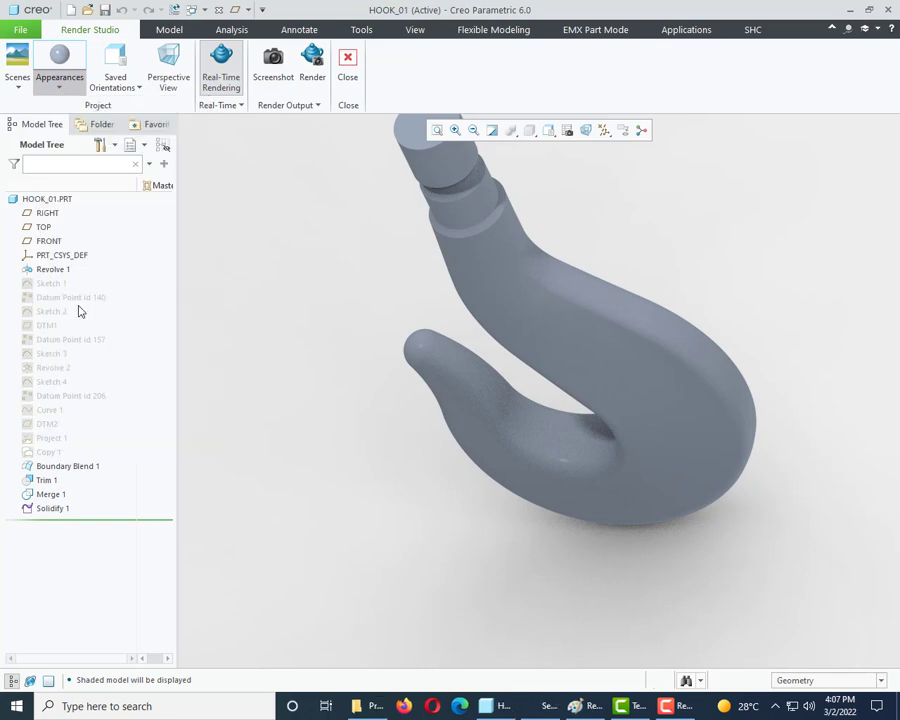
{"action": "left_click", "coordinate": [50, 200]}
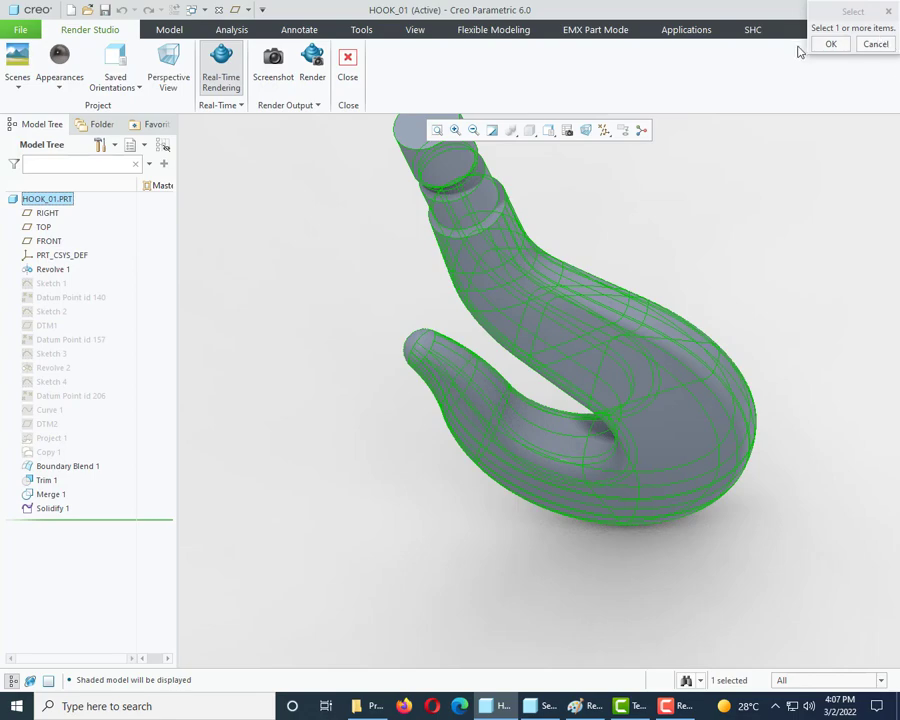
{"action": "left_click", "coordinate": [831, 45]}
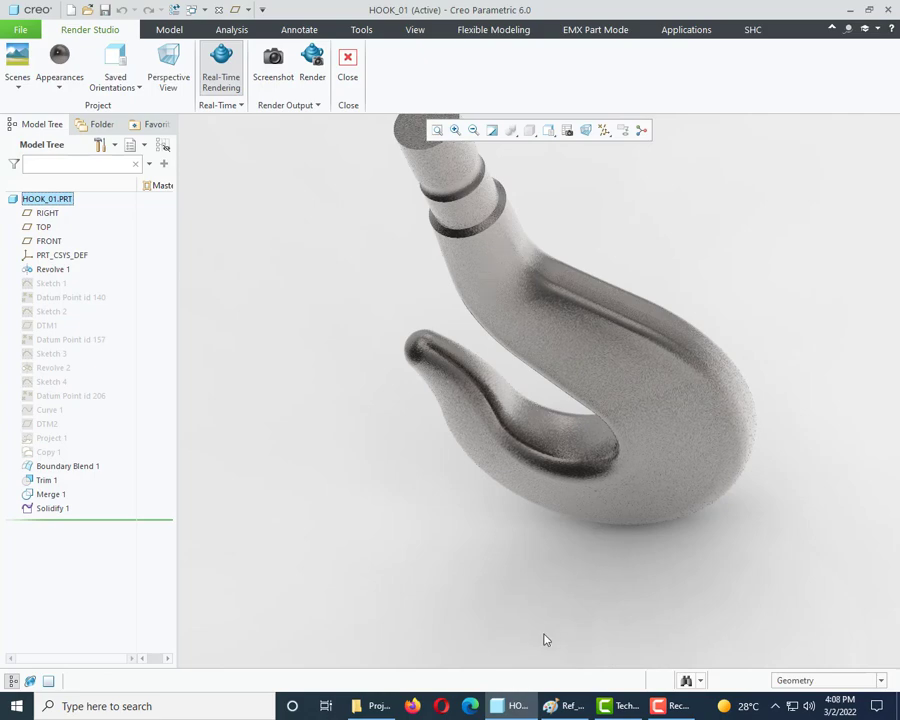
Examine the real-time rendering of the steel hook from several angles, including its tip, inner curve and shank.
{"action": "key", "text": "ctrl+d"}
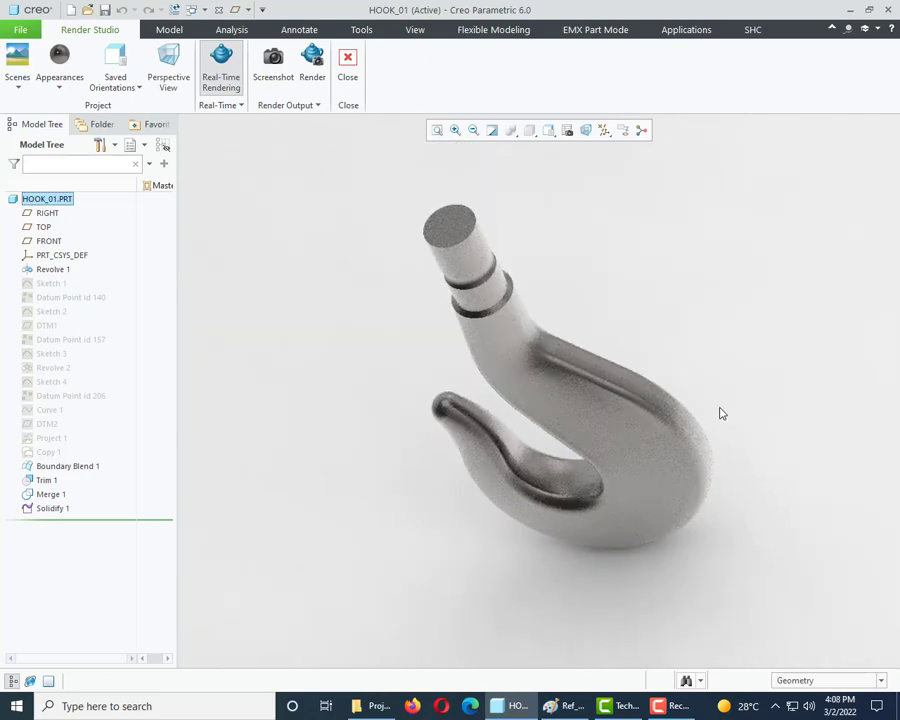
{"action": "scroll", "coordinate": [721, 420], "scroll_direction": "up", "scroll_amount": 2}
{"action": "middle_click_drag", "start_coordinate": [741, 396], "coordinate": [815, 351]}
{"action": "key", "text": "ctrl+d"}
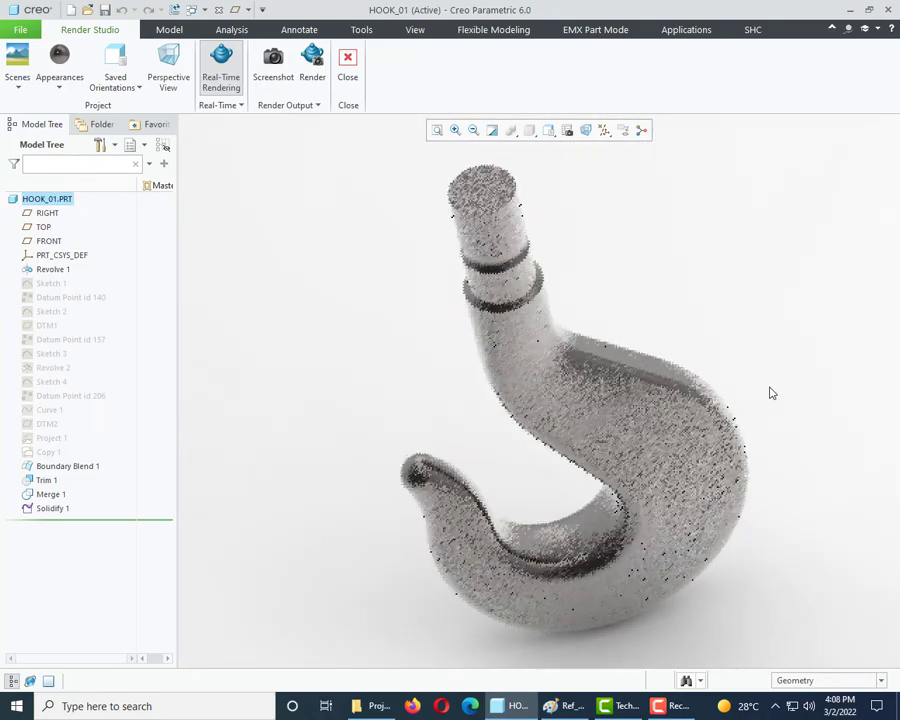
{"action": "middle_click_drag", "start_coordinate": [735, 358], "coordinate": [687, 513]}
{"action": "scroll", "coordinate": [741, 476], "scroll_direction": "down", "scroll_amount": 2}
{"action": "middle_click_drag", "start_coordinate": [741, 476], "coordinate": [747, 486]}
{"action": "scroll", "coordinate": [670, 582], "scroll_direction": "up", "scroll_amount": 1}
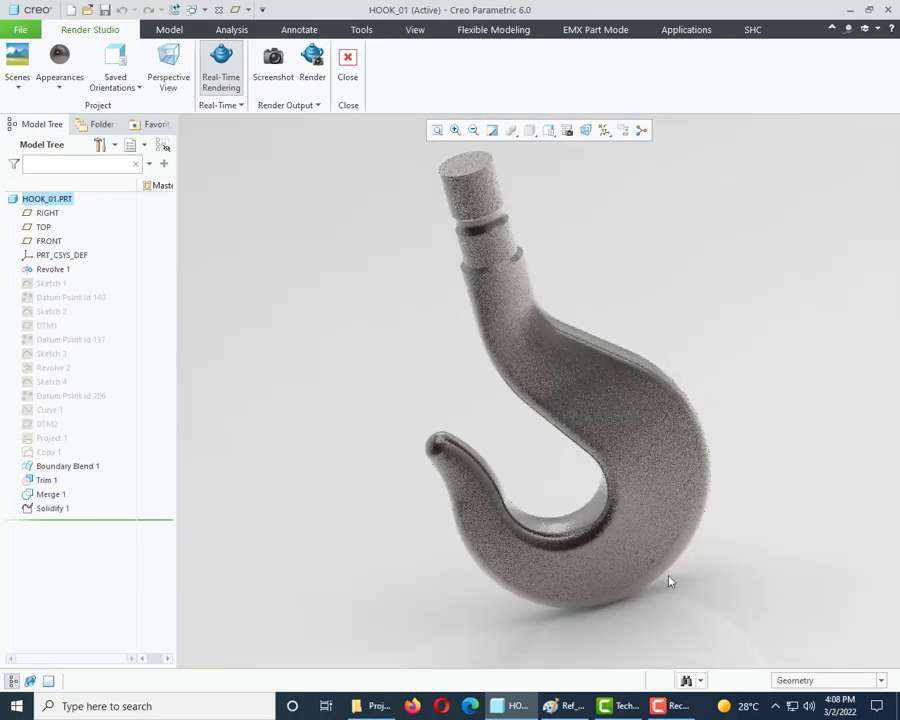
{"action": "middle_click_drag", "start_coordinate": [660, 502], "coordinate": [702, 532]}
{"action": "scroll", "coordinate": [514, 639], "scroll_direction": "down", "scroll_amount": 1}
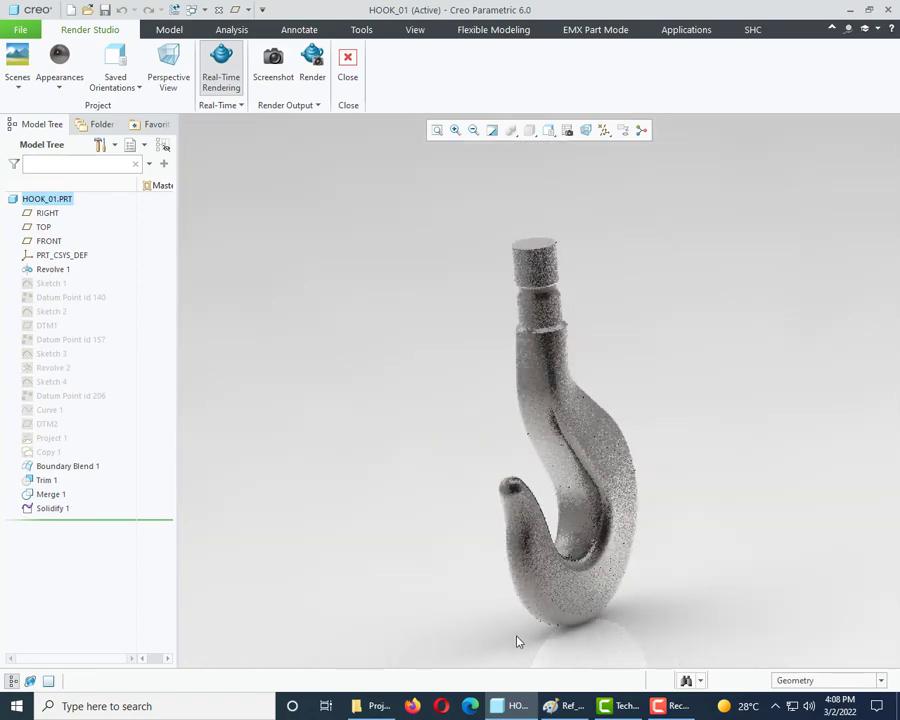
{"action": "scroll", "coordinate": [636, 574], "scroll_direction": "up", "scroll_amount": 1}
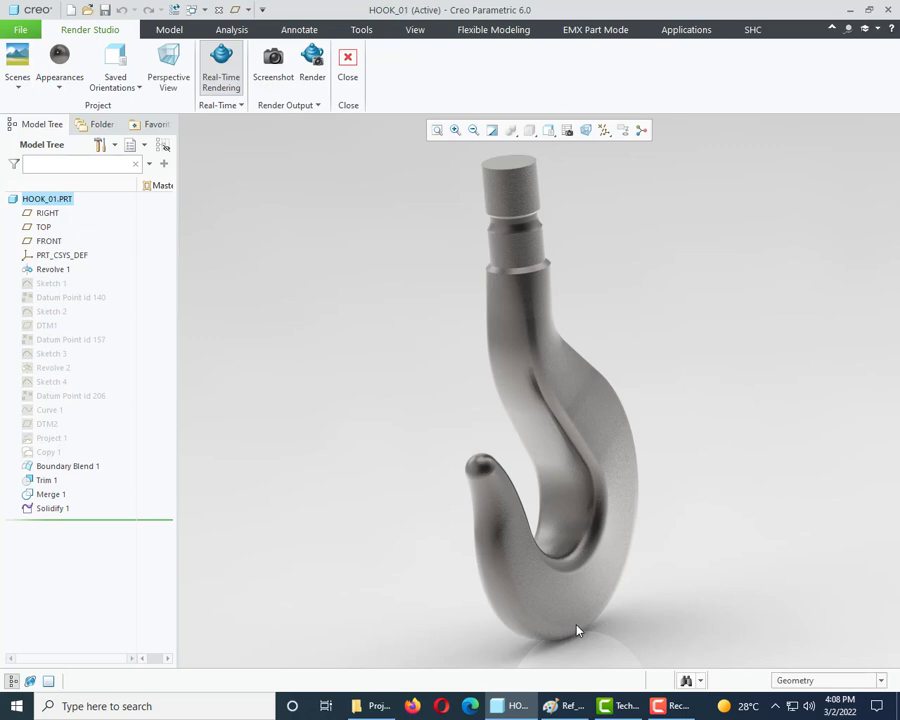
{"action": "left_click", "coordinate": [672, 706]}
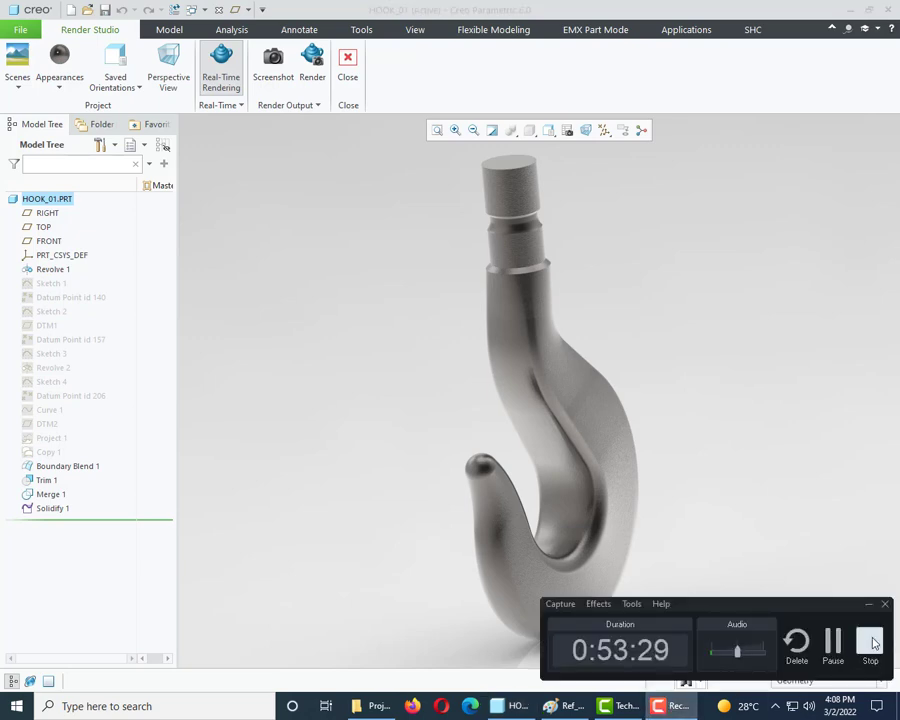